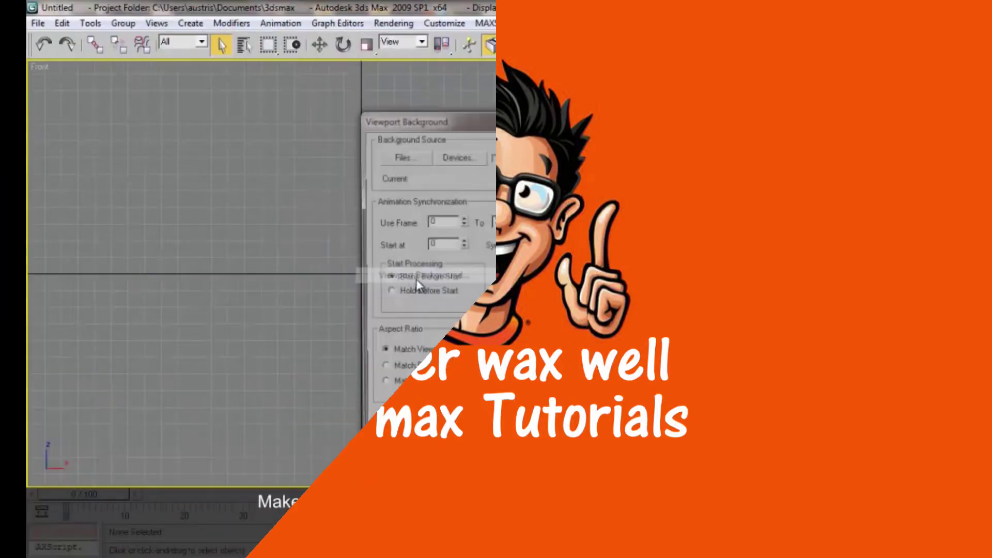
Set the chandelier photo as the Front view background and zoom in on its centre
click(525, 430)
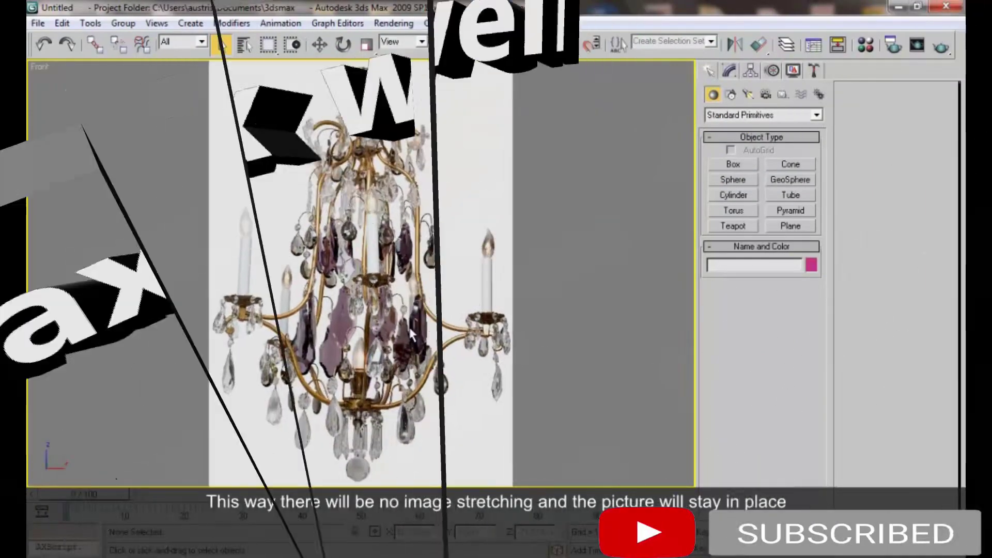
scroll(434, 259, up, 5)
mouse_move(444, 237)
middle_down()
mouse_move(459, 222)
mouse_move(456, 305)
middle_up()
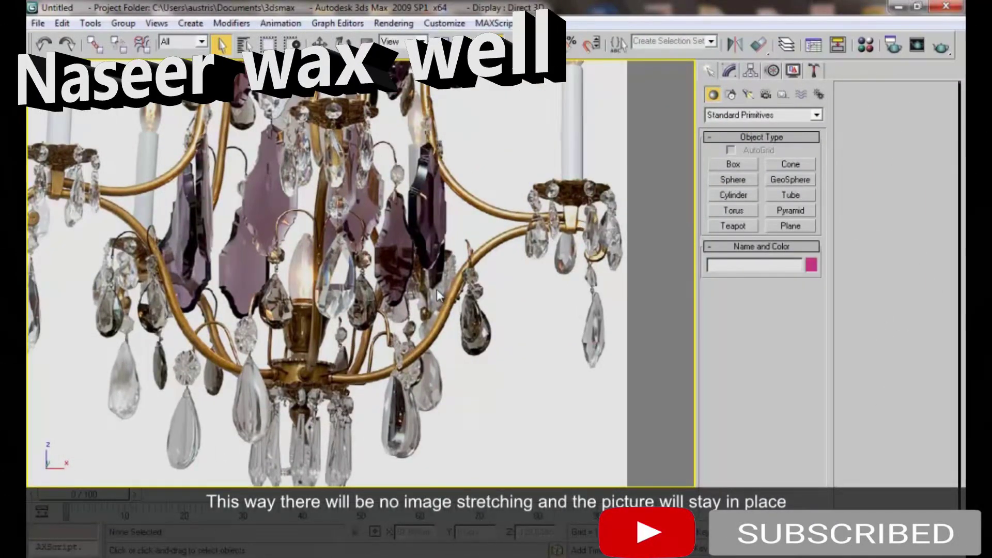
Start Line01 with its first vertex at the base of a branch
right_click(442, 292)
click(460, 253)
click(329, 378)
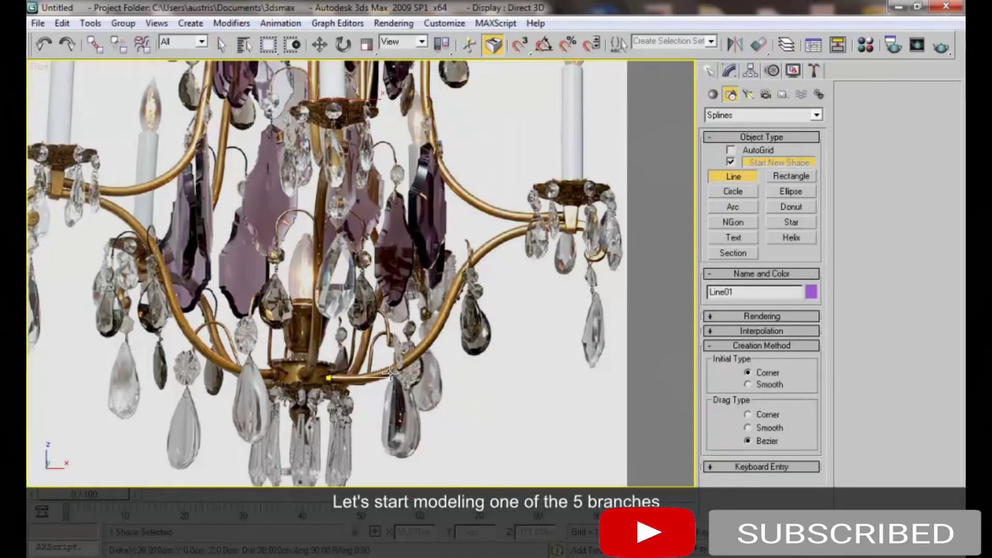
Trace the branch with two more vertices and enable Line01 in the viewport and renderer
click(420, 354)
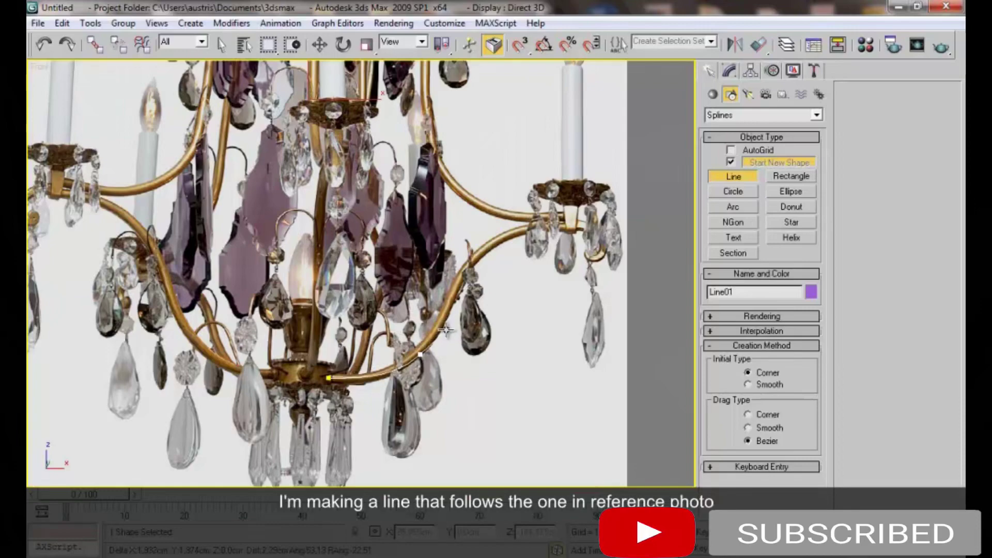
click(479, 246)
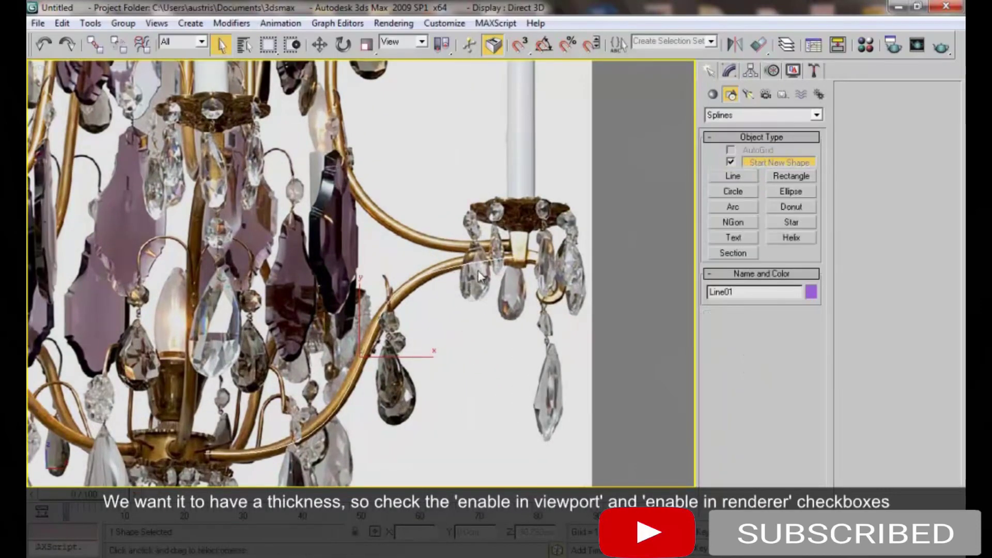
click(746, 257)
click(725, 271)
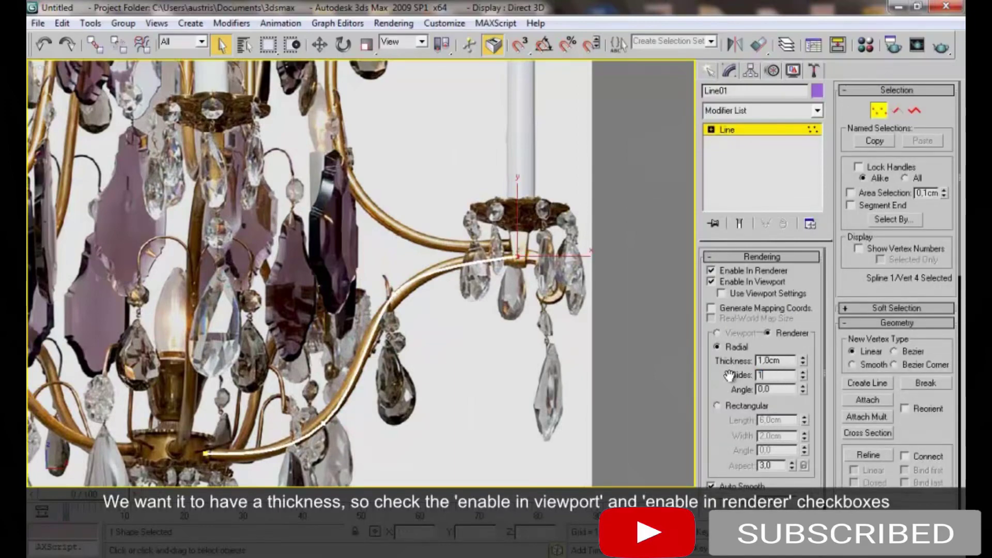
scroll(480, 289, up, 3)
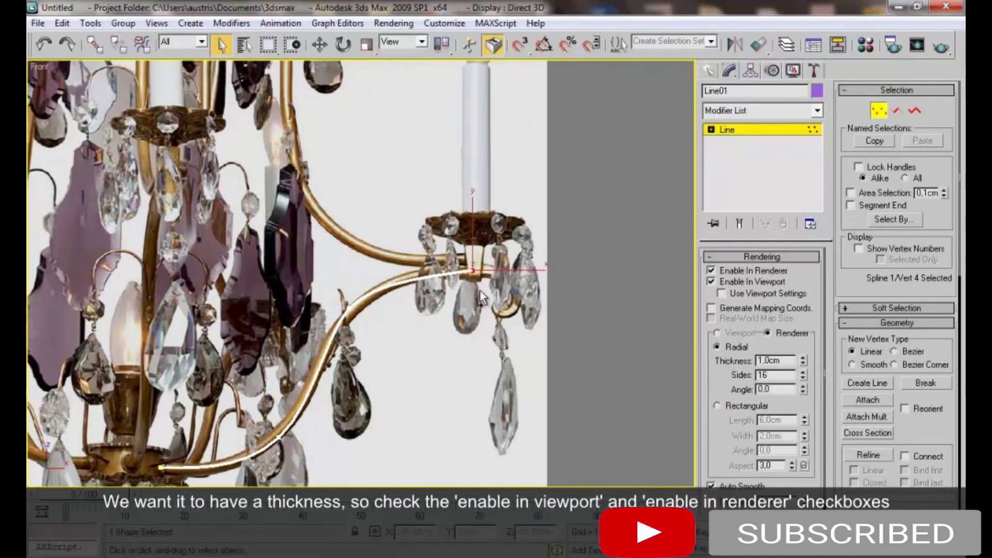
right_click(504, 265)
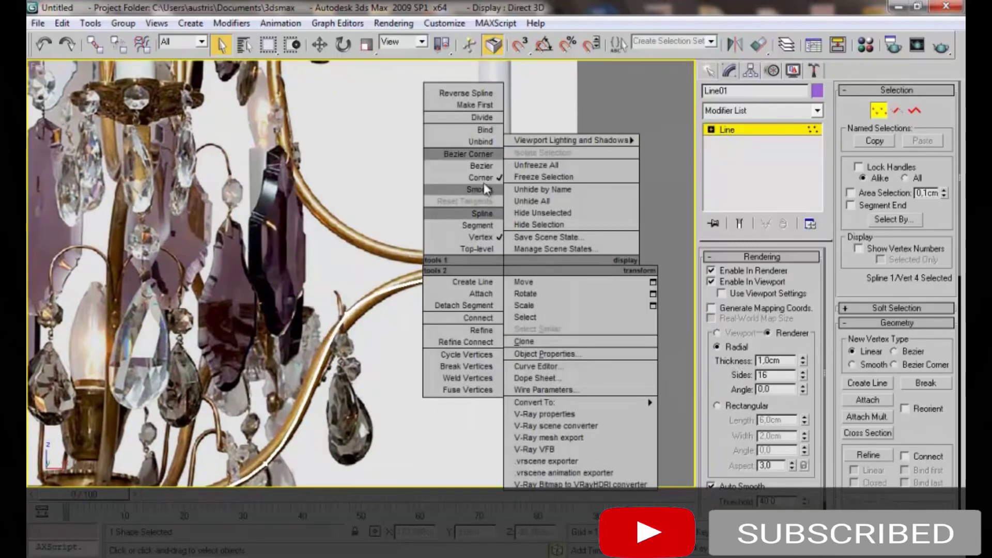
Make the branch's end vertex Smooth and pull its handle up to bend the curve
click(486, 189)
key(w)
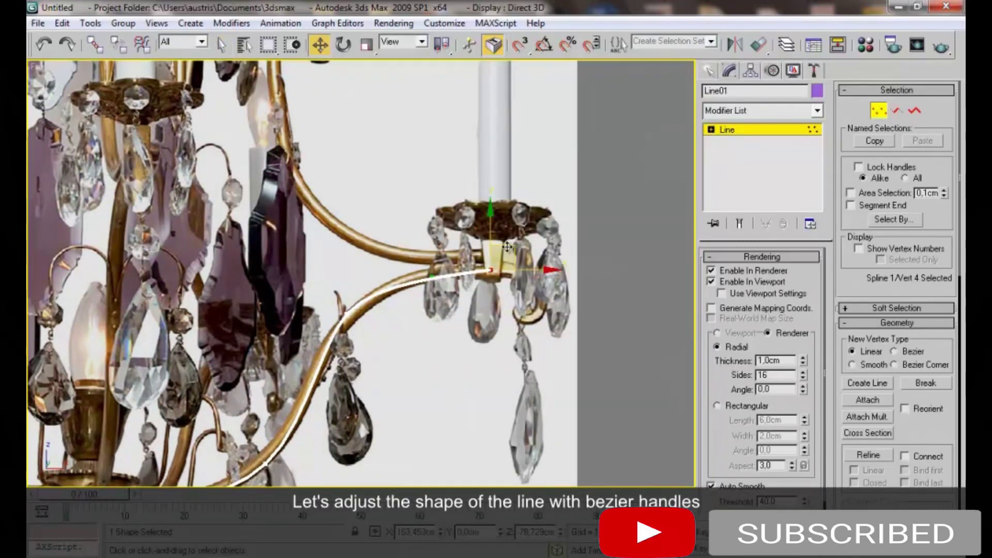
drag(432, 275, 438, 264)
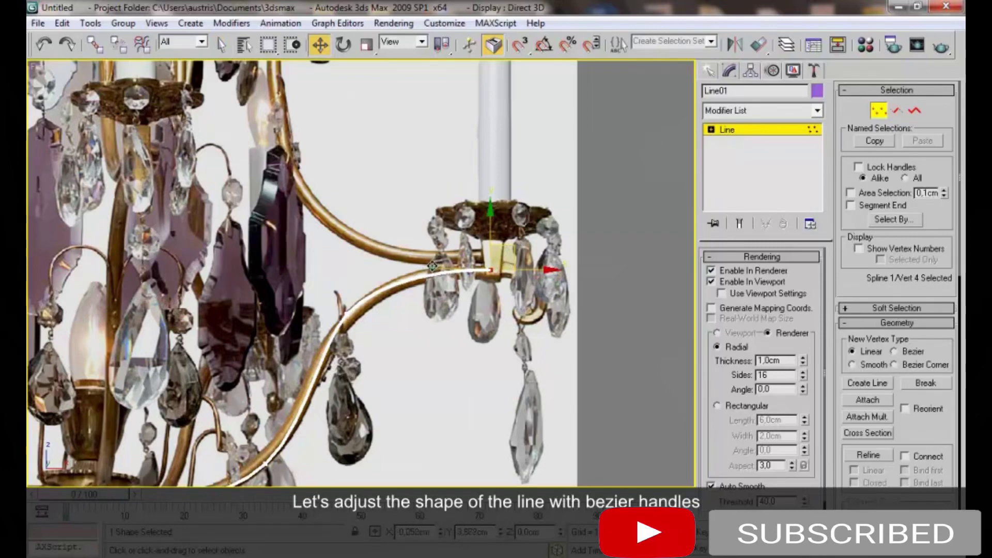
Nudge the starting vertex and reshape the upper curve to match the photo
middle_drag(432, 266, 608, 148)
click(306, 385)
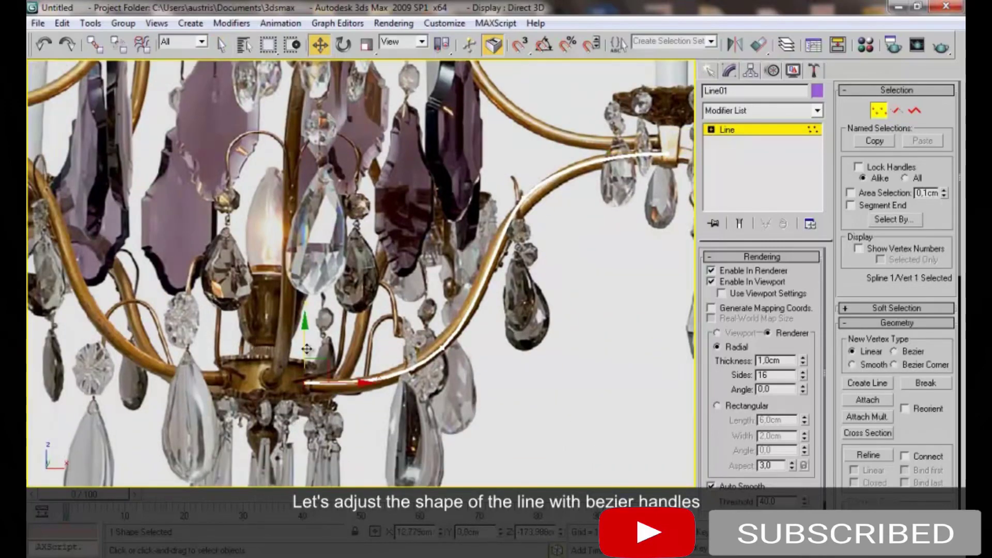
drag(307, 353, 311, 363)
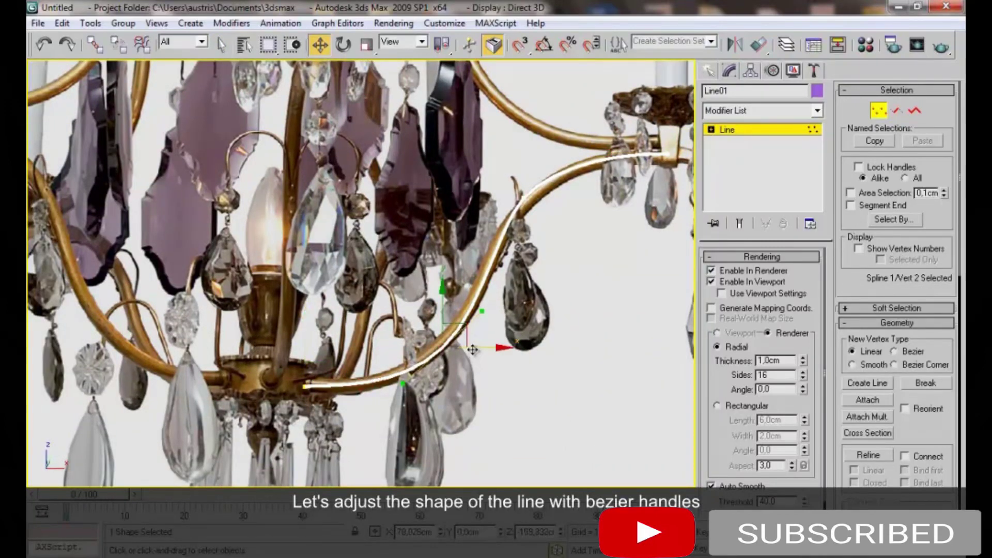
click(421, 333)
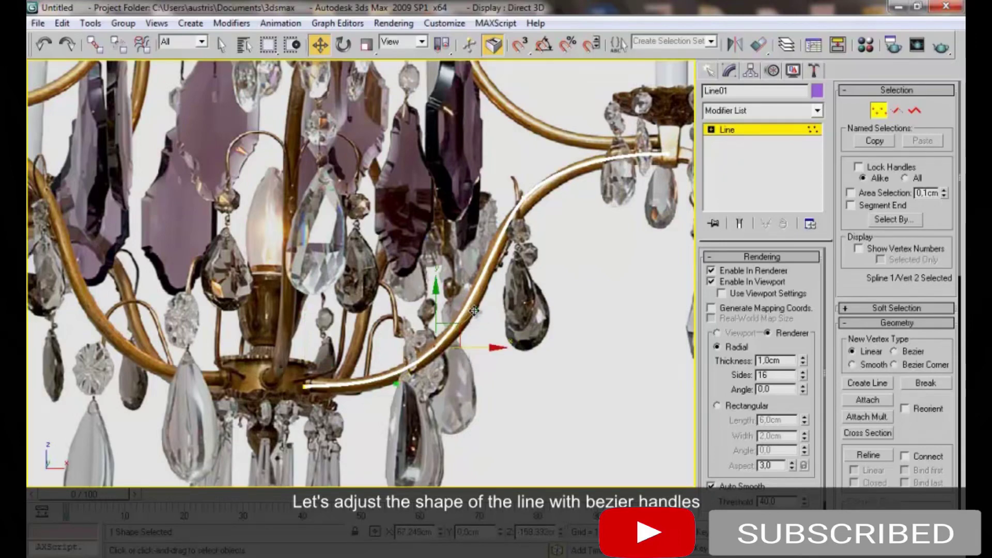
click(522, 199)
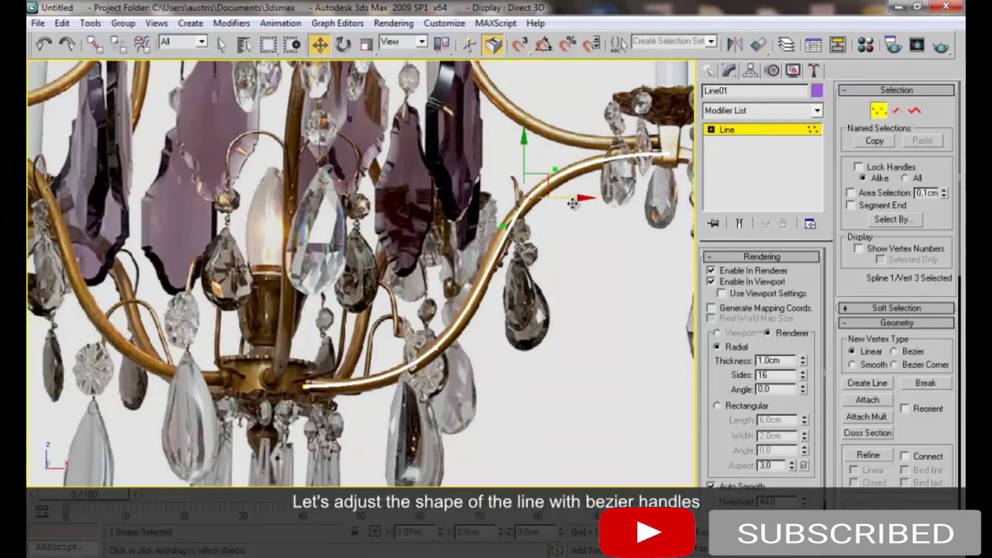
mouse_move(497, 226)
mouse_down()
mouse_move(548, 175)
mouse_move(495, 231)
mouse_up()
Give Line01's tube 5.115cm thickness and 12 sides, and raise its interpolation steps
click(727, 130)
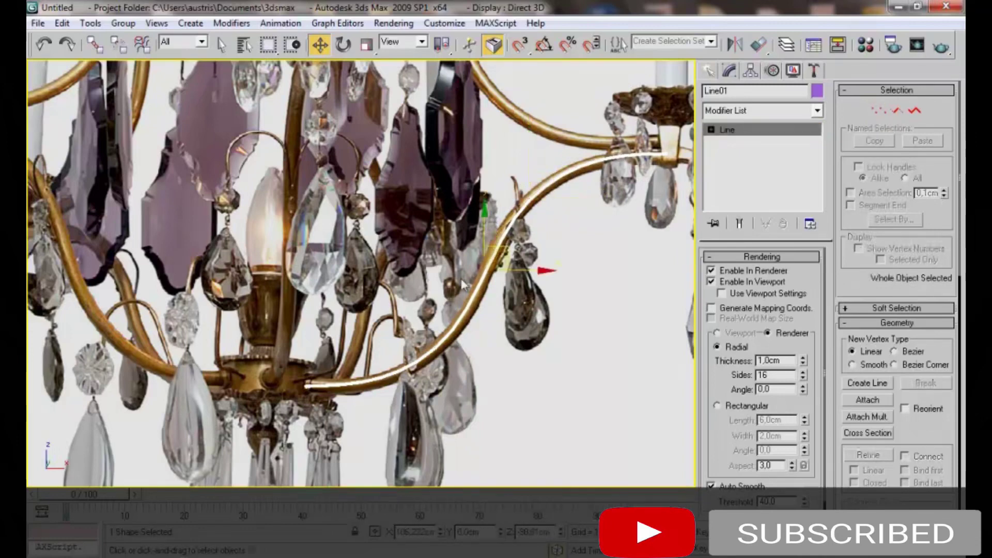
mouse_move(803, 360)
mouse_down()
mouse_move(798, 263)
mouse_move(773, 292)
mouse_up()
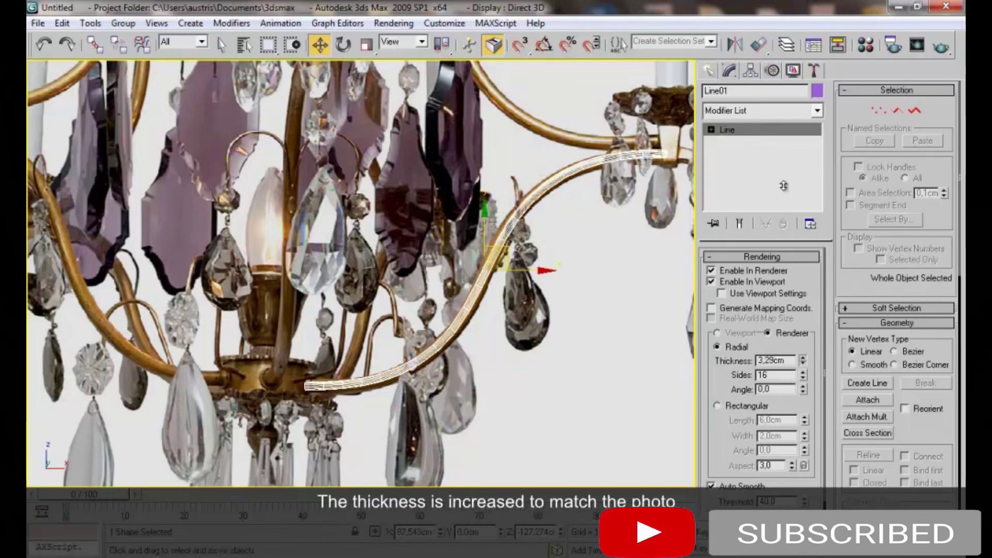
drag(803, 360, 801, 349)
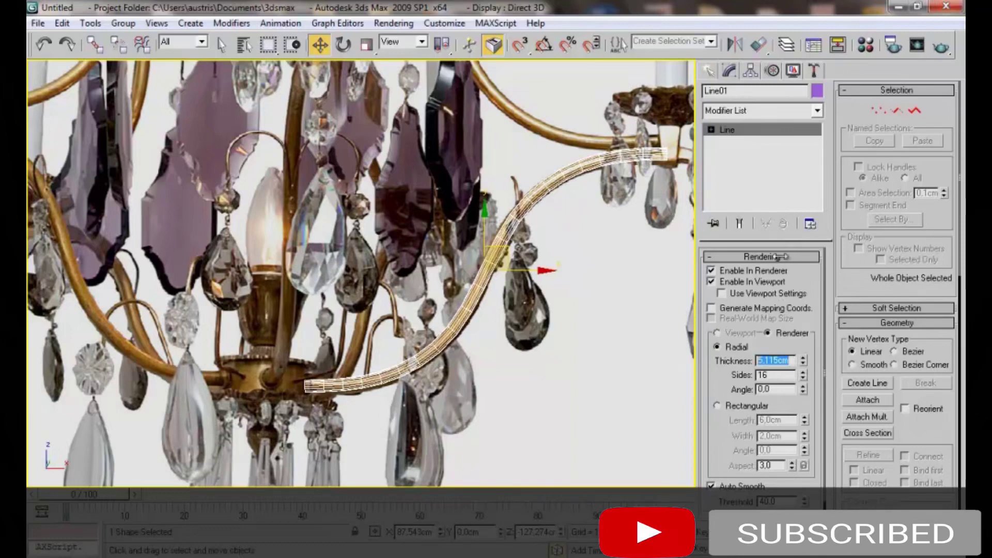
double_click(769, 376)
text(12)
key(Return)
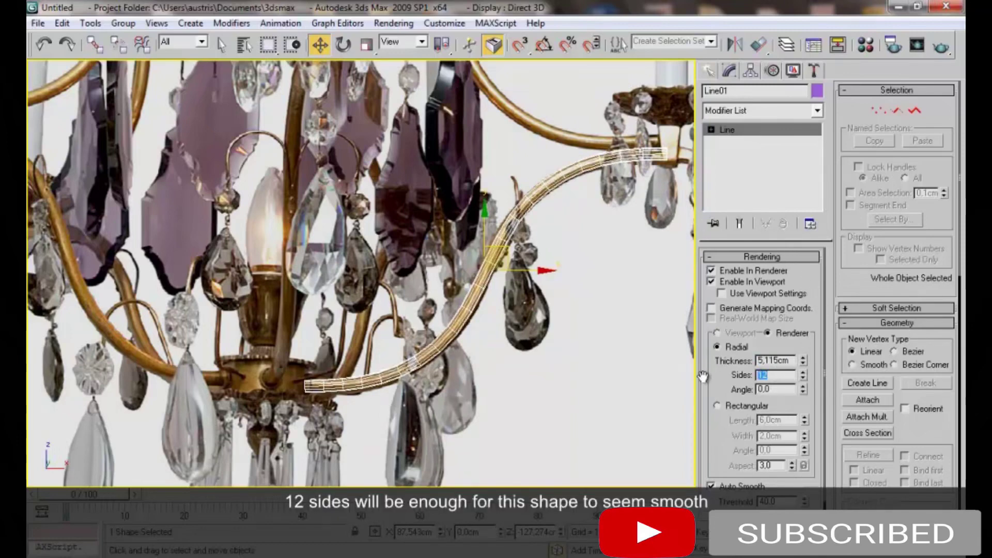
click(756, 257)
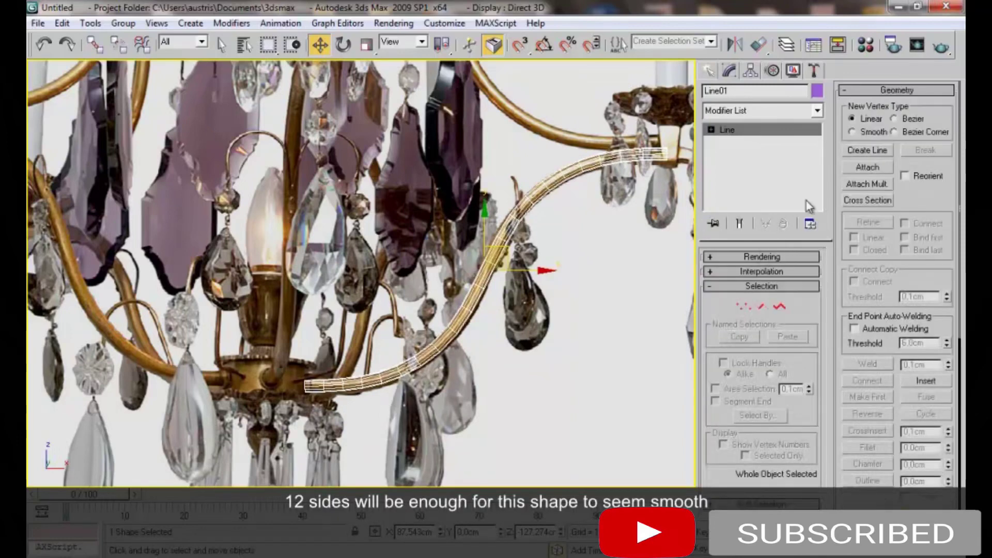
click(755, 272)
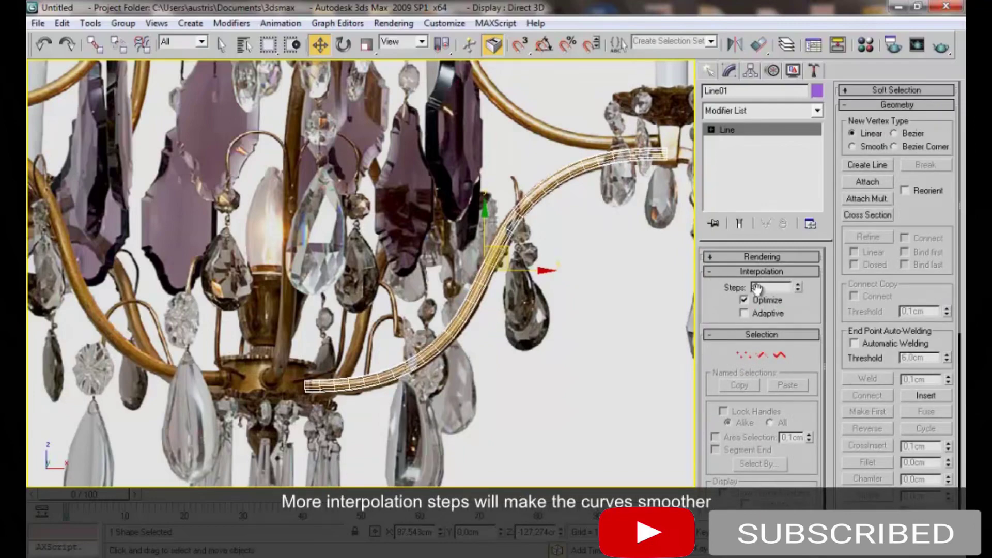
Deselect the branch, zoom out, and start drawing a new line
middle_drag(440, 241, 408, 290)
click(391, 323)
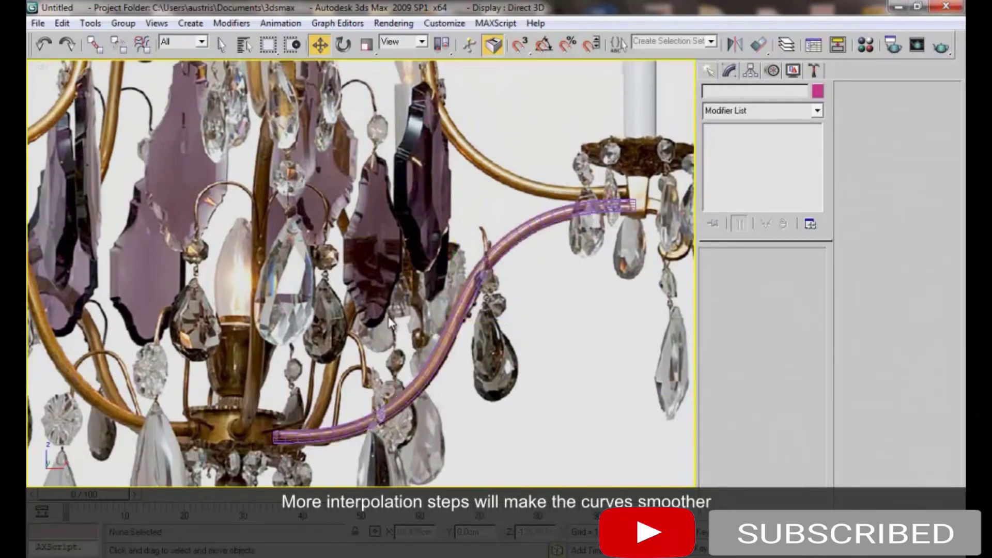
scroll(499, 238, down, 3)
scroll(445, 346, down, 2)
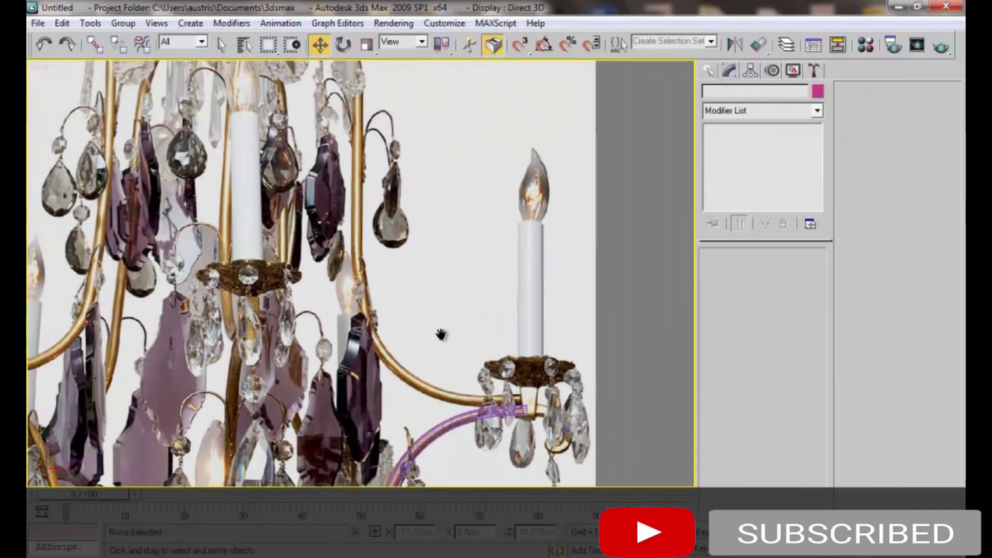
scroll(451, 357, down, 1)
scroll(454, 362, down, 1)
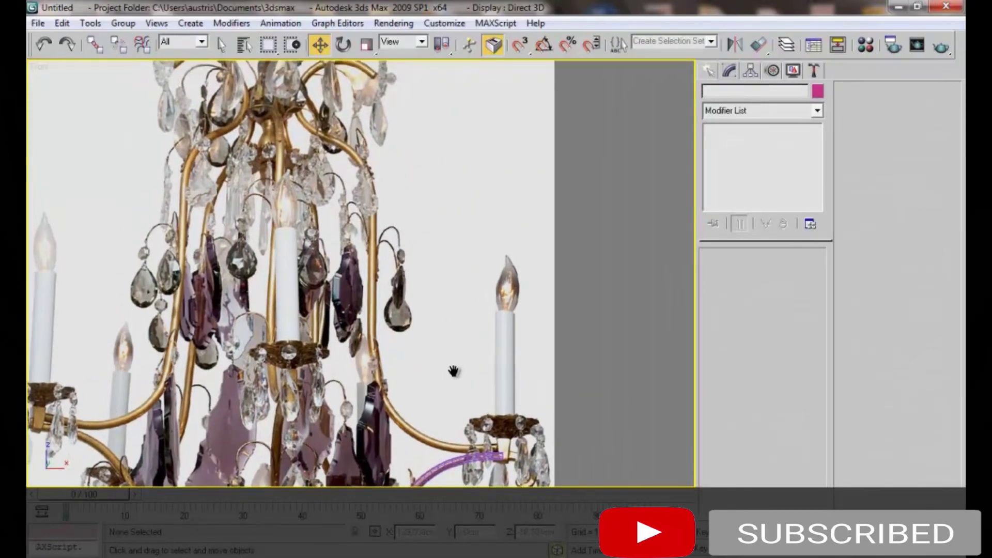
right_click(460, 350)
click(481, 296)
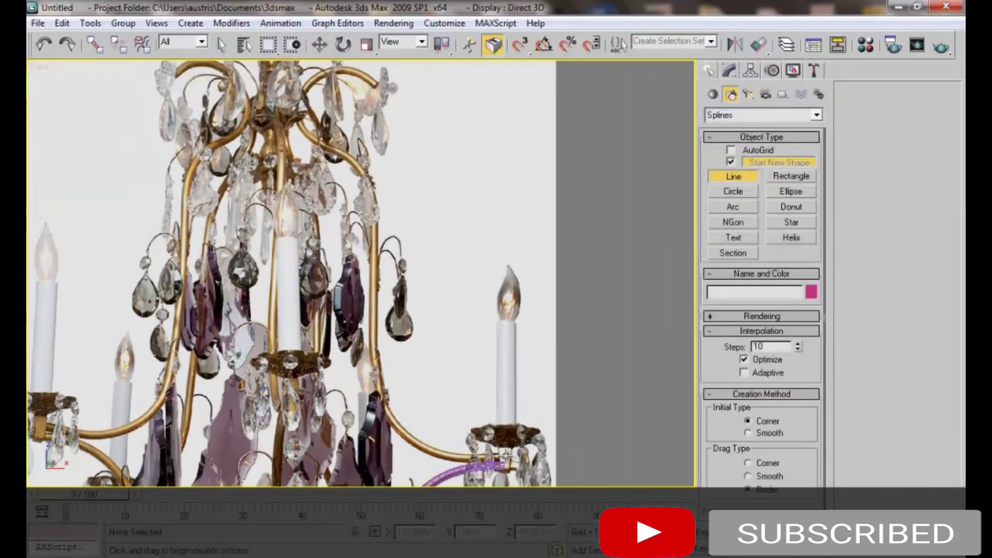
Draw Line02 with seven points along the upper wire of another arm
click(500, 458)
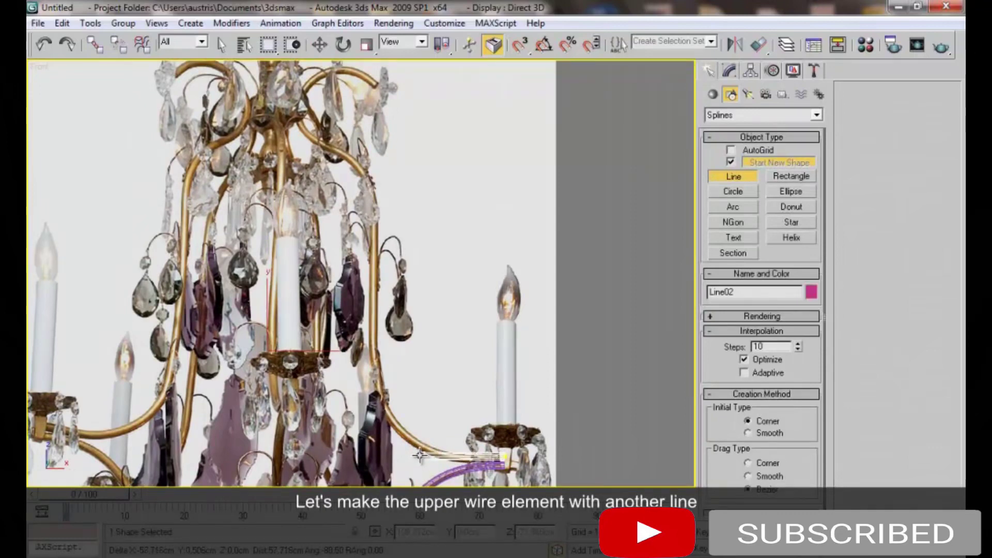
shift+click(377, 408)
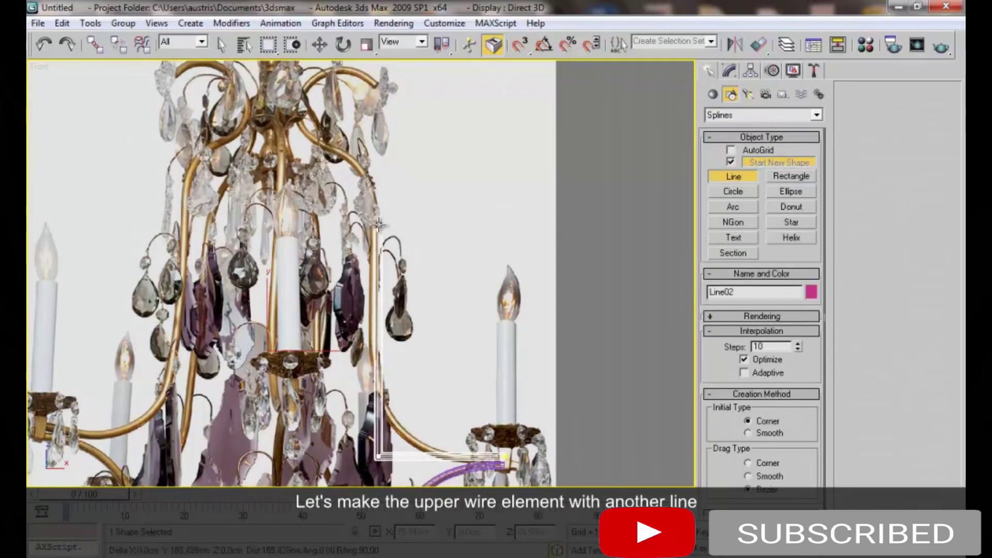
shift+click(369, 149)
shift+click(323, 149)
click(296, 96)
click(341, 66)
click(378, 85)
right_click(380, 88)
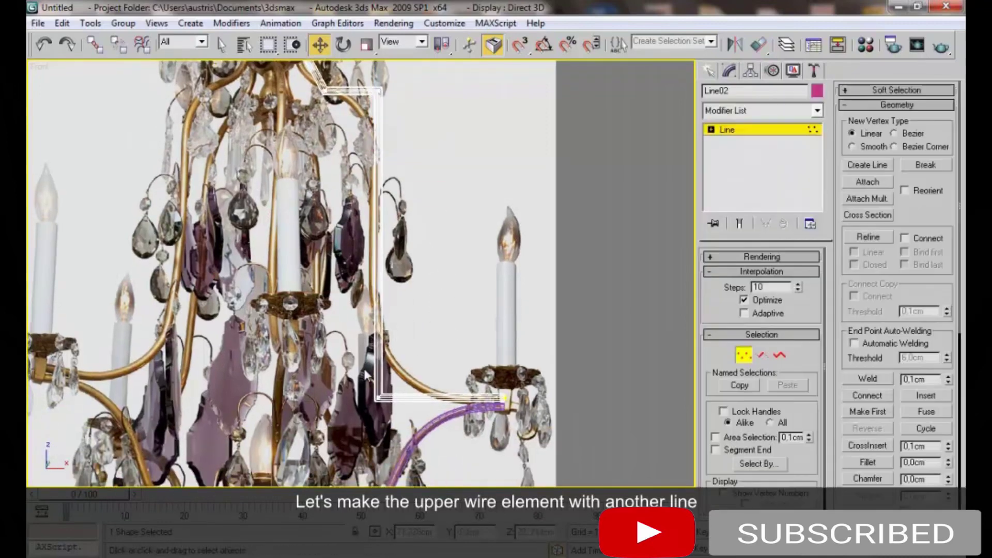
Set the arm outline's selected vertices to Corner type
click(859, 462)
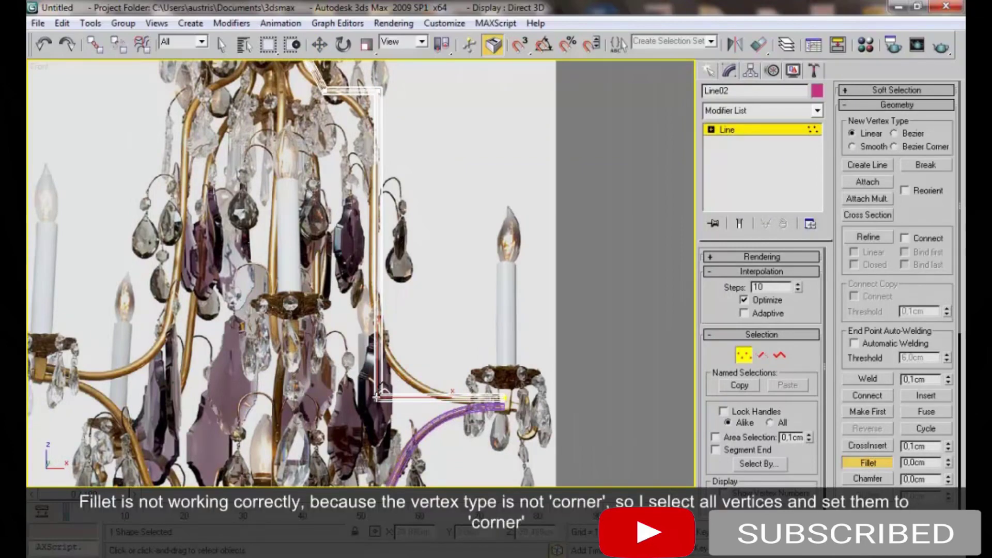
right_click(382, 341)
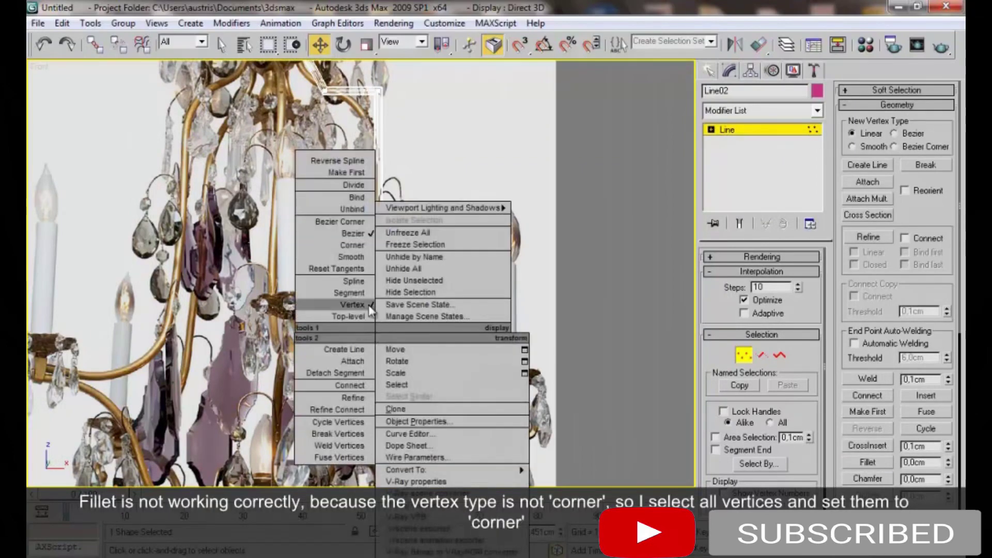
click(342, 246)
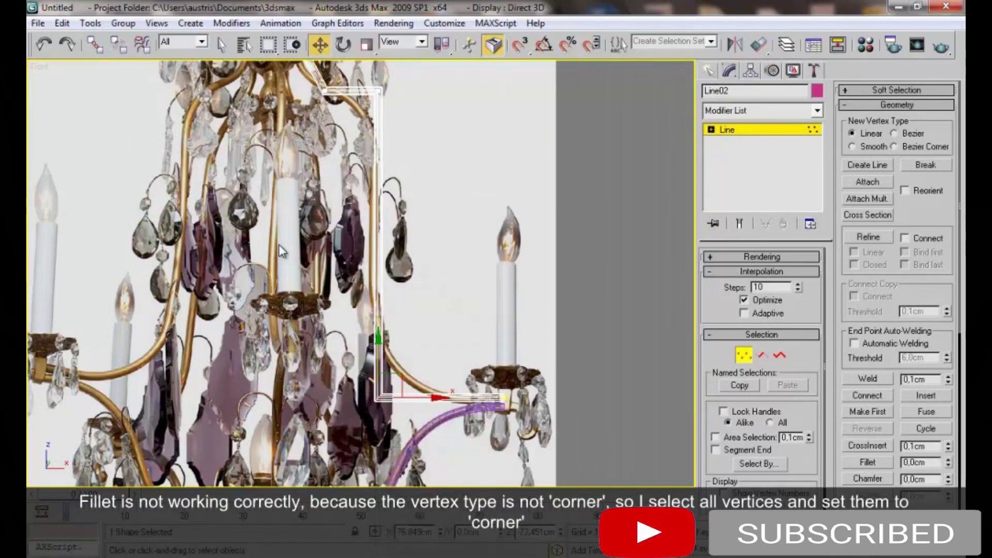
right_click(372, 264)
click(333, 175)
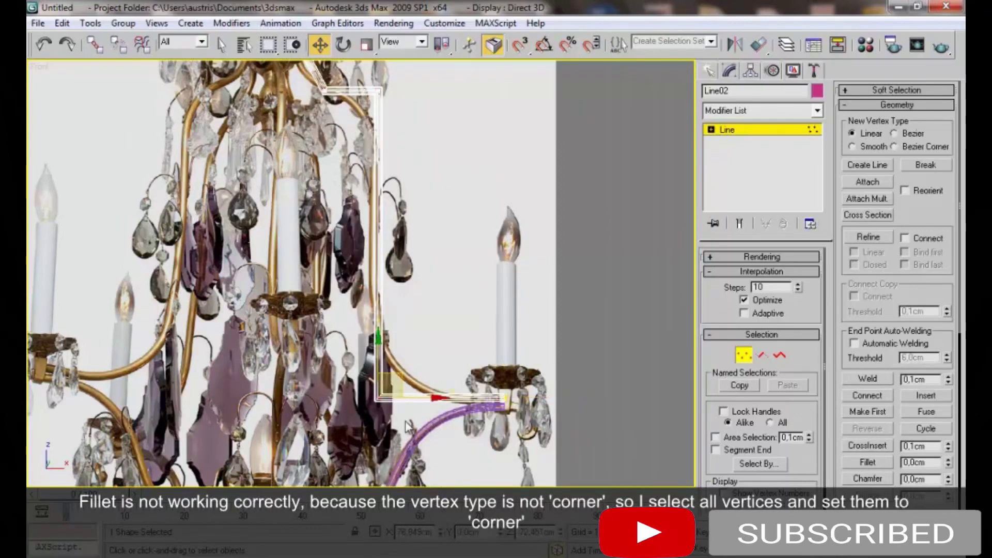
Fillet three corners of the arm outline, then select and weld the two top vertices
click(865, 459)
drag(378, 397, 385, 315)
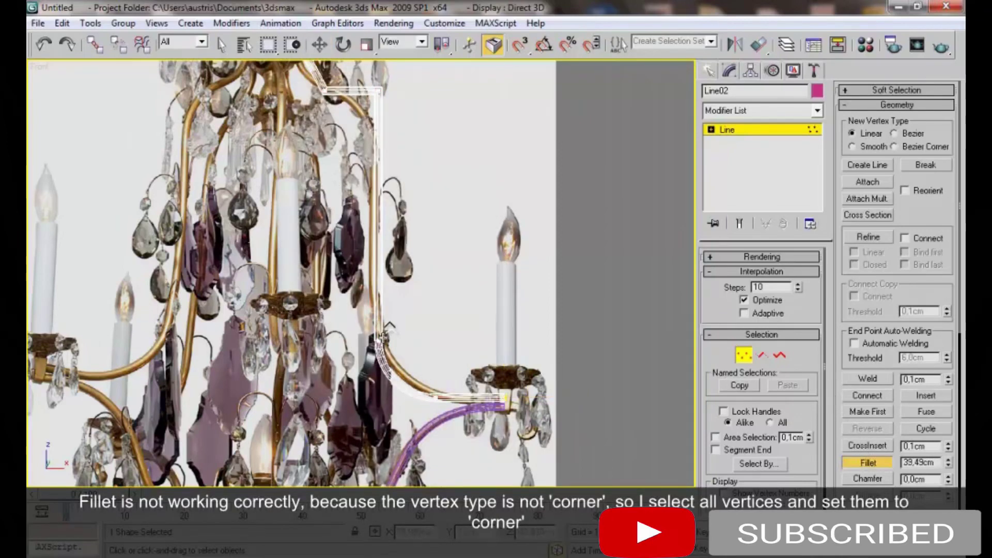
scroll(383, 314, down, 3)
middle_drag(429, 166, 453, 278)
drag(400, 235, 419, 122)
drag(345, 215, 365, 245)
click(886, 378)
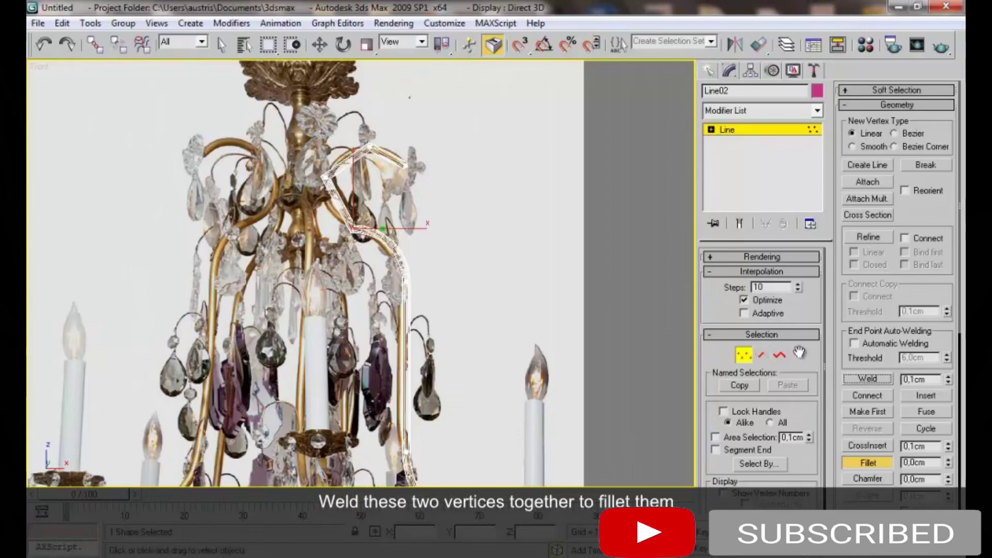
Adjust the Weld threshold, then make the top vertex Bezier and pull it down-right
drag(810, 314, 811, 283)
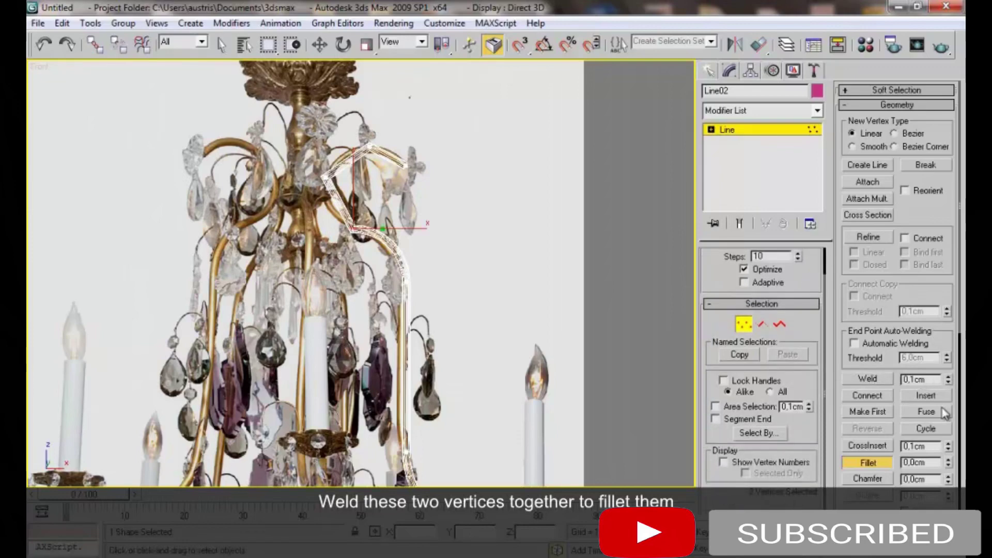
middle_drag(534, 276, 547, 315)
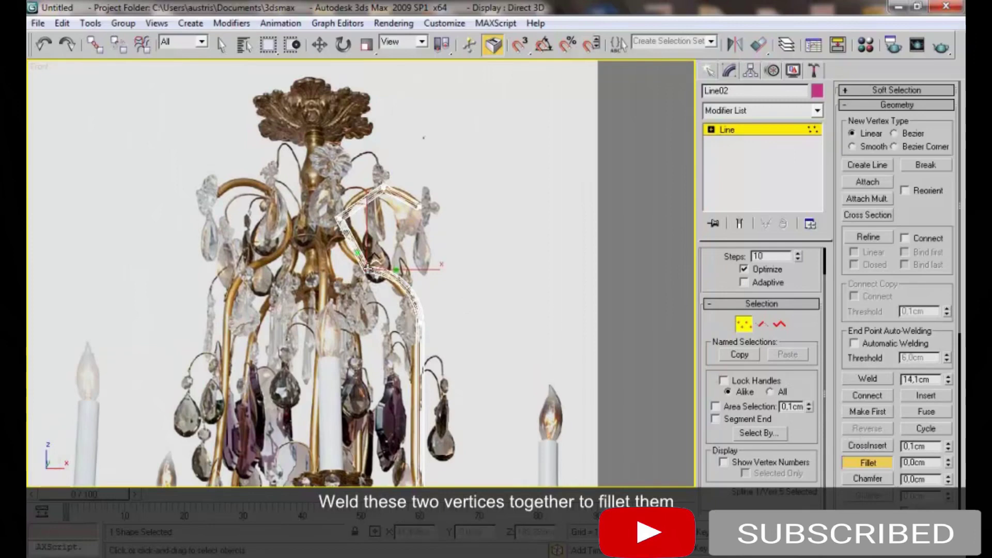
middle_drag(399, 238, 427, 277)
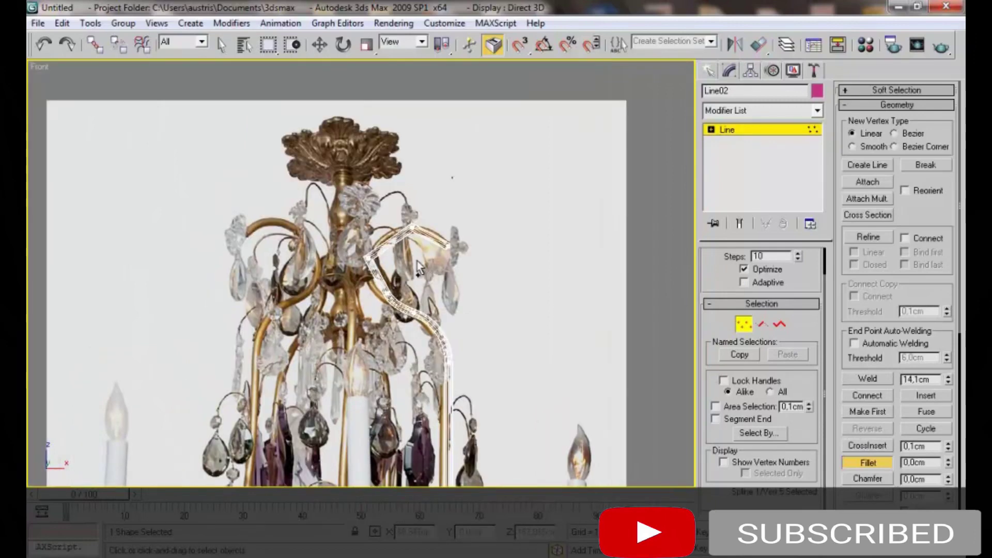
scroll(426, 277, up, 3)
key(w)
right_click(363, 247)
click(341, 149)
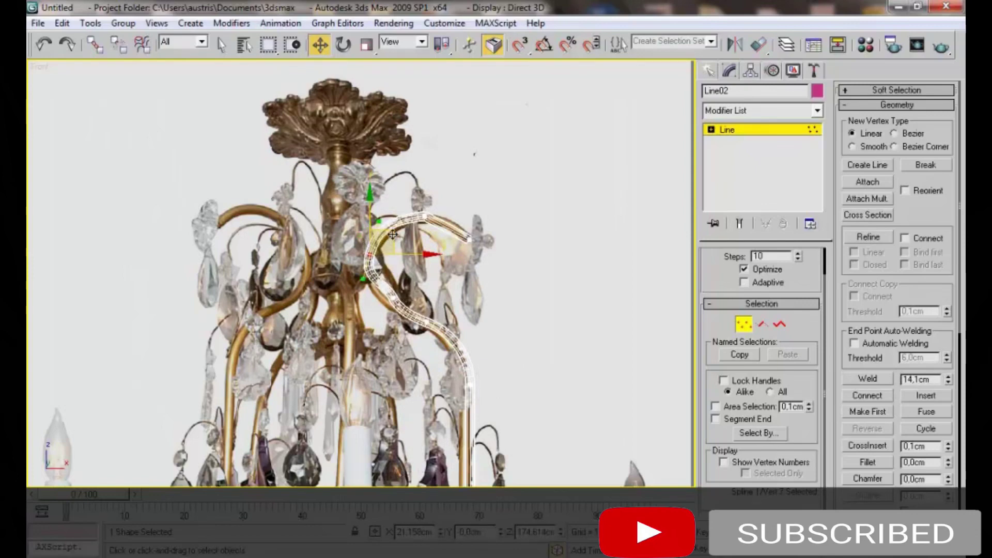
drag(379, 268, 406, 311)
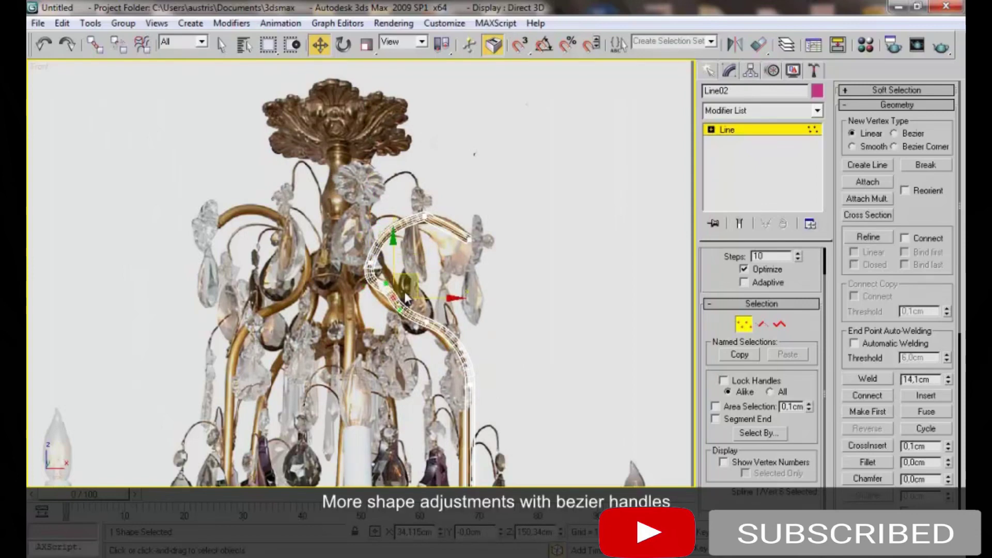
Give the top arc's vertices Bezier handles and bend the arc with a tangent handle
drag(425, 209, 441, 246)
right_click(440, 246)
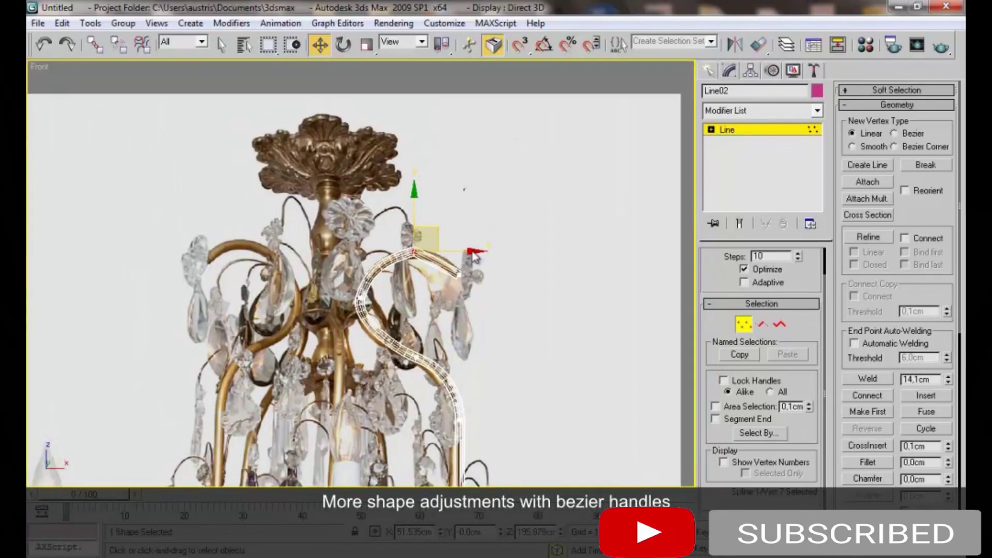
right_click(421, 249)
click(397, 141)
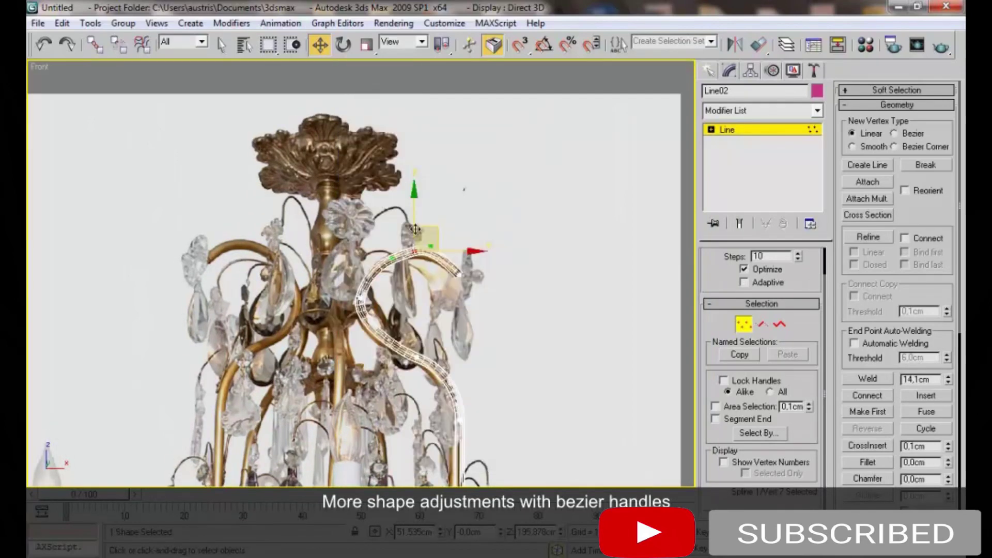
drag(402, 254, 396, 245)
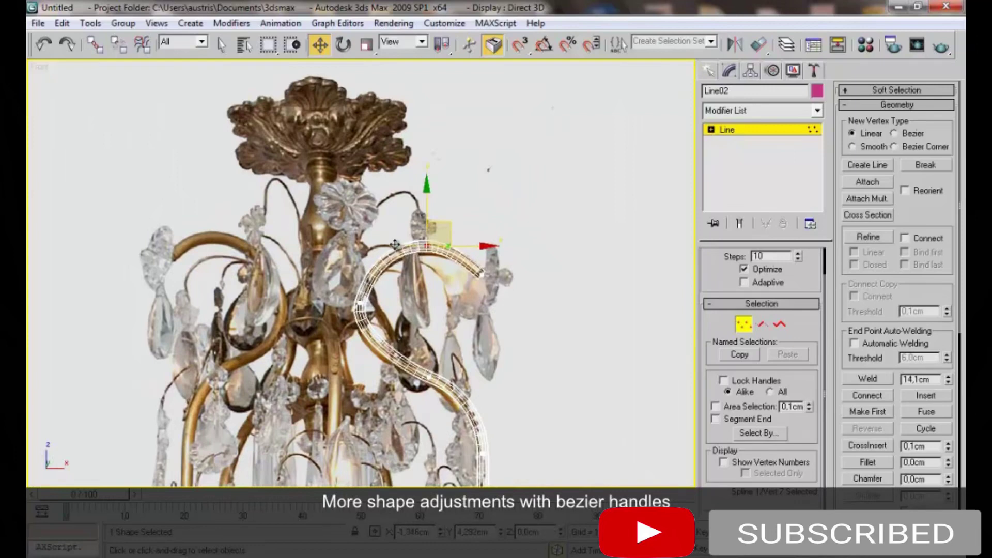
click(480, 275)
right_click(476, 282)
click(448, 211)
Make the left vertex of the S-curve a Bezier Corner
scroll(464, 264, up, 1)
scroll(445, 271, up, 1)
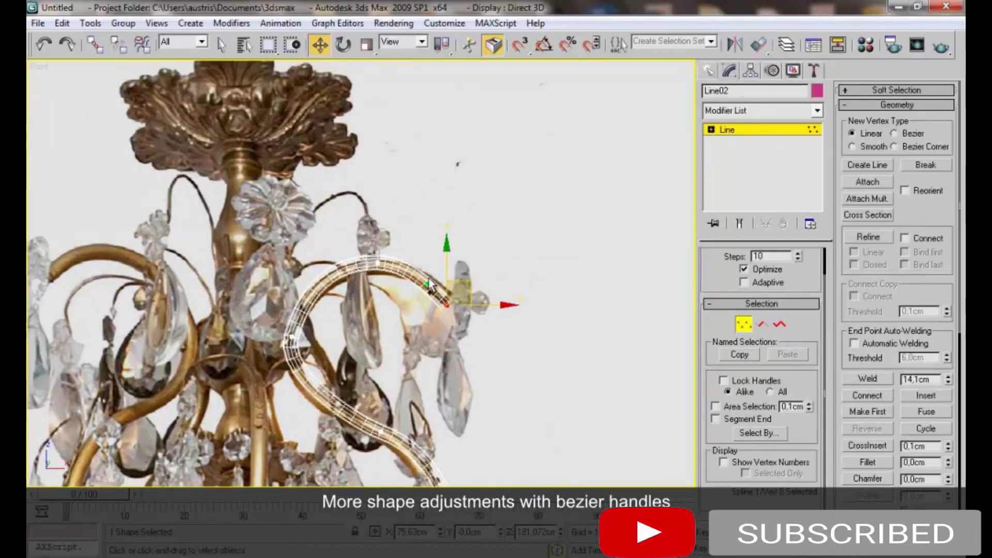
middle_drag(433, 280, 491, 140)
click(405, 308)
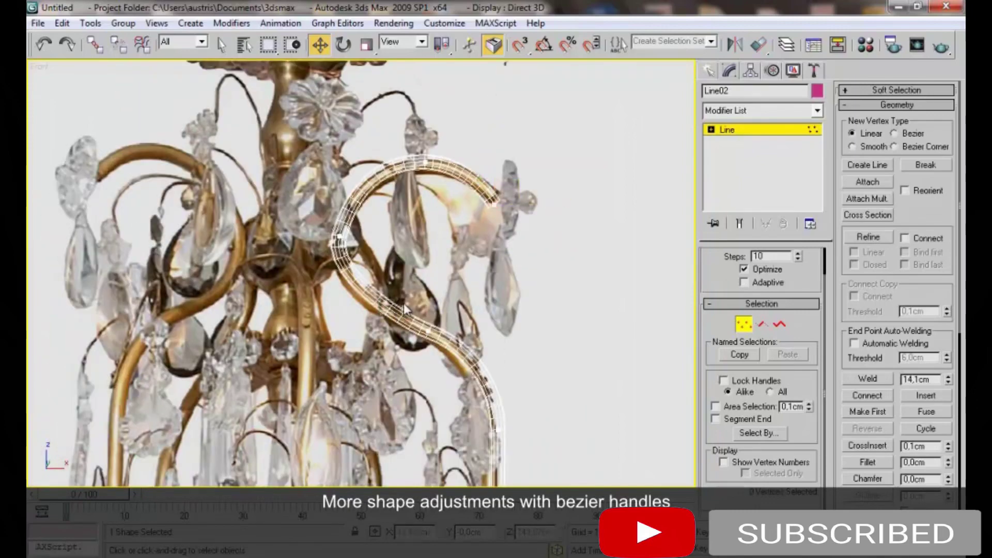
click(427, 329)
click(338, 236)
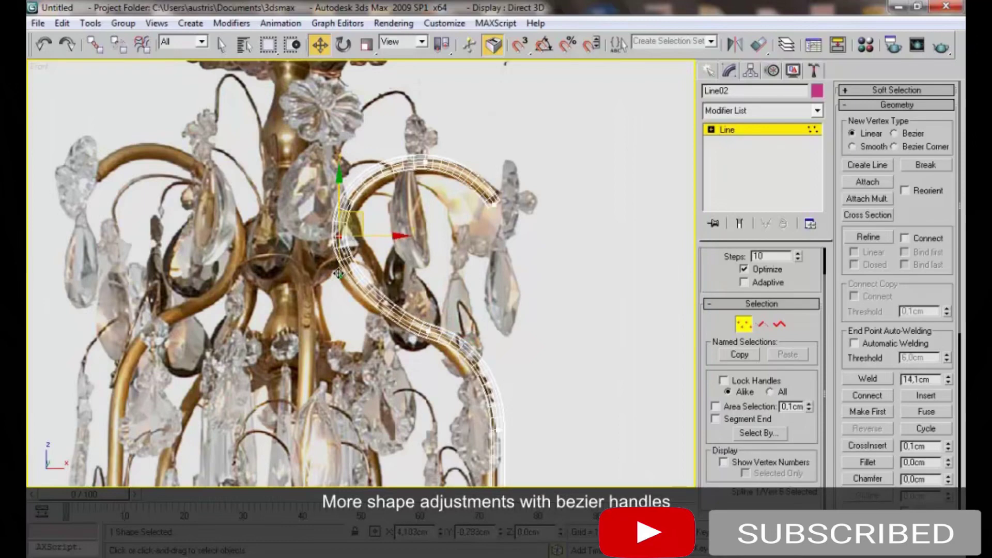
right_click(336, 243)
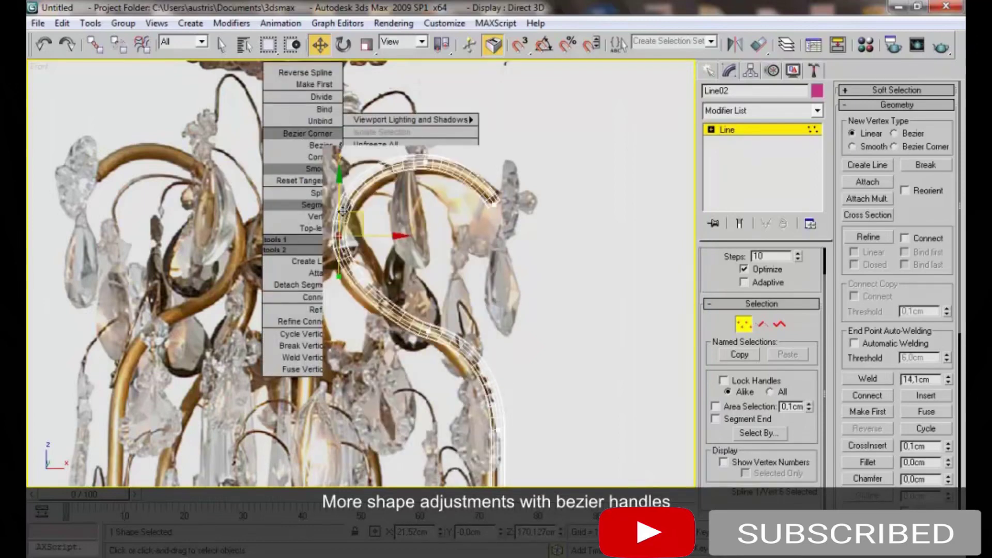
click(307, 133)
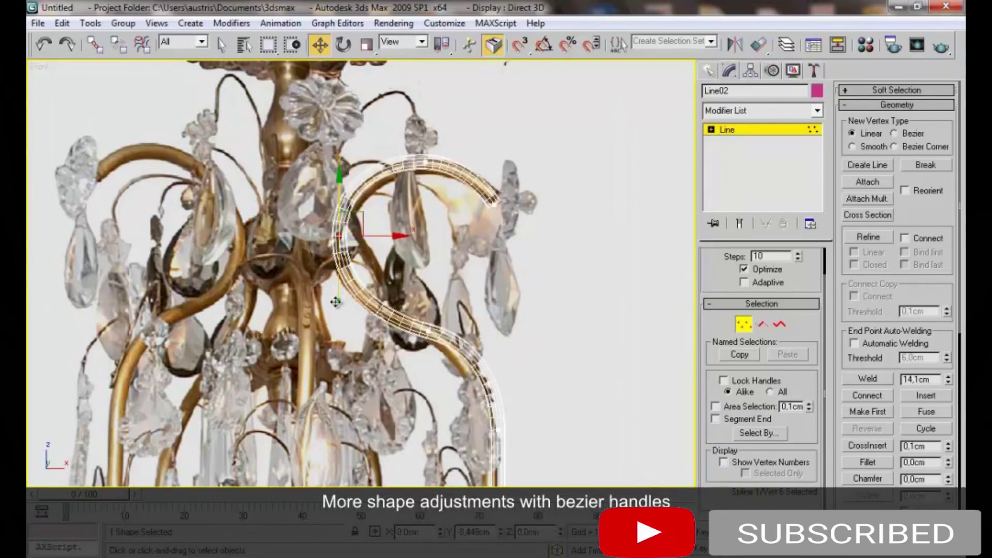
Make the left S-curve vertex Bezier and lift its handle to finish the curve, then deselect
click(429, 330)
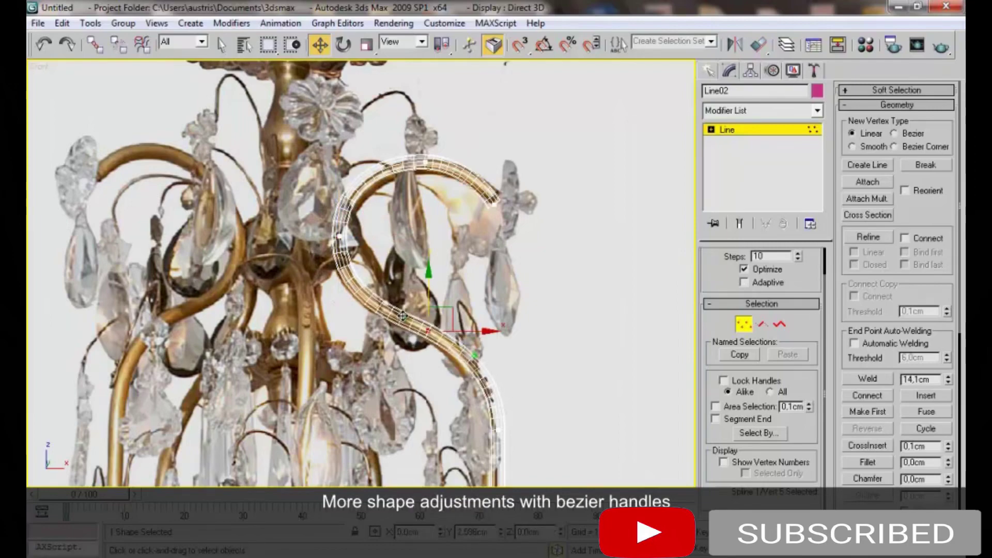
click(338, 236)
right_click(331, 239)
click(304, 155)
drag(341, 193, 341, 175)
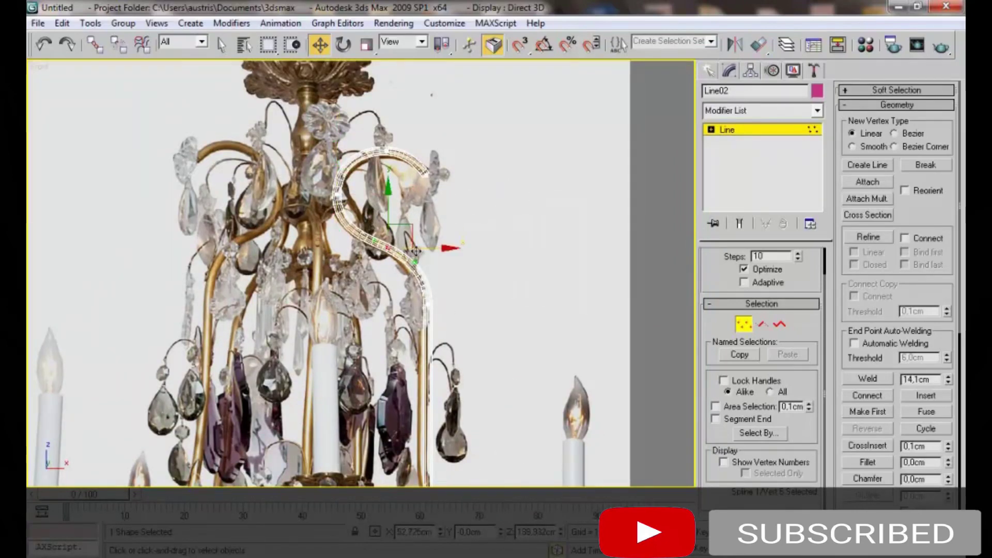
click(426, 280)
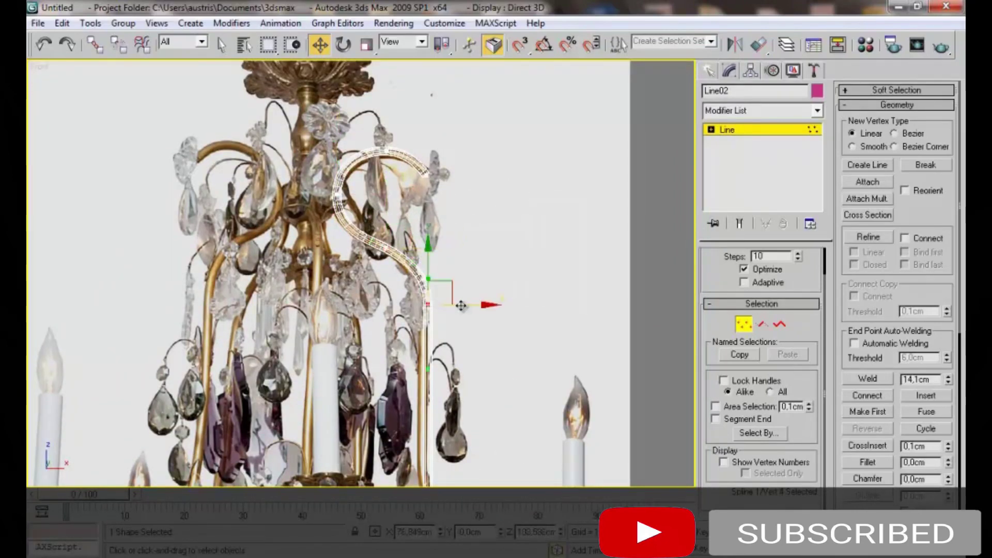
click(443, 289)
scroll(420, 284, down, 3)
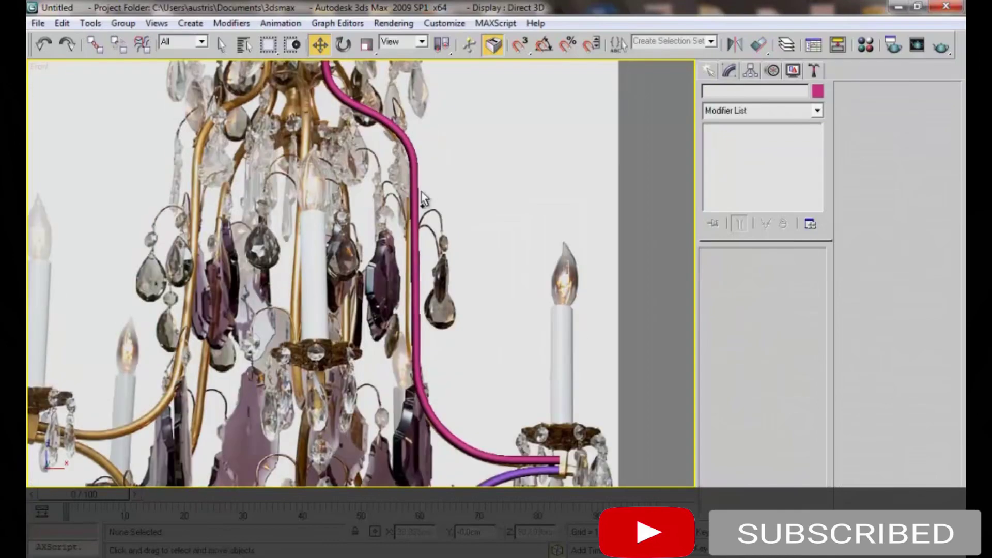
Zoom to the right-hand candle cup and draw Line03 as a three-point holder profile
scroll(419, 283, down, 3)
scroll(420, 279, up, 1)
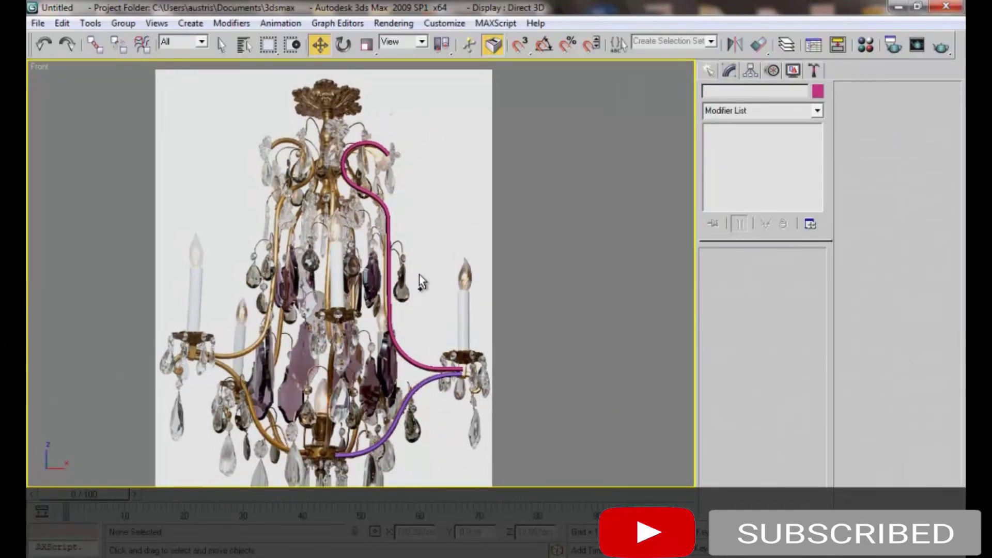
scroll(423, 243, up, 2)
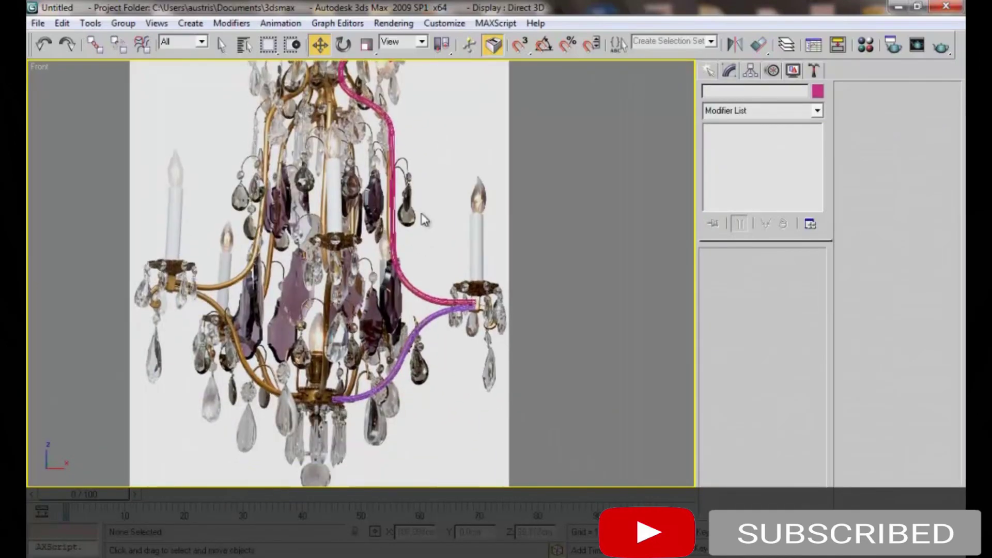
scroll(423, 202, up, 1)
scroll(420, 253, up, 2)
scroll(393, 240, up, 2)
scroll(405, 186, up, 2)
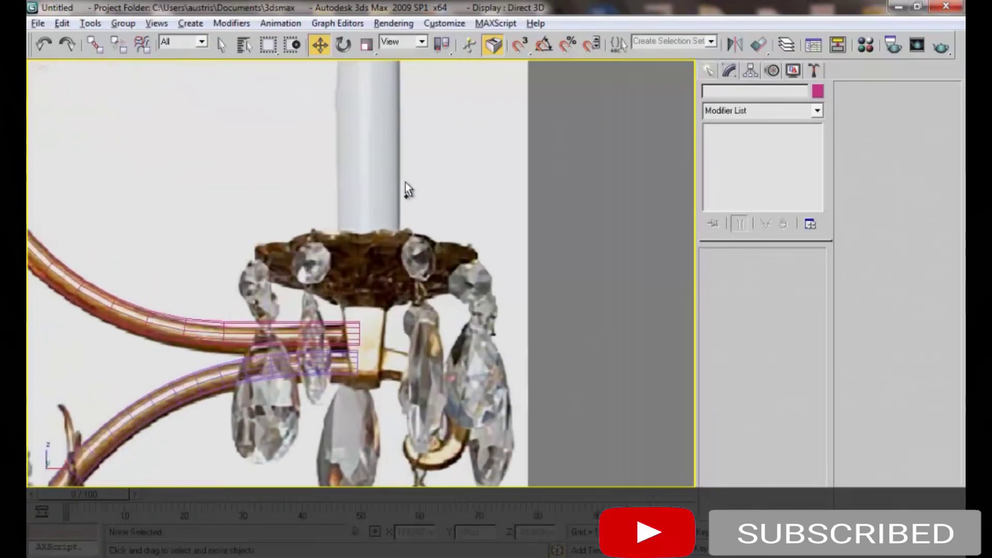
scroll(404, 181, down, 1)
scroll(402, 194, down, 1)
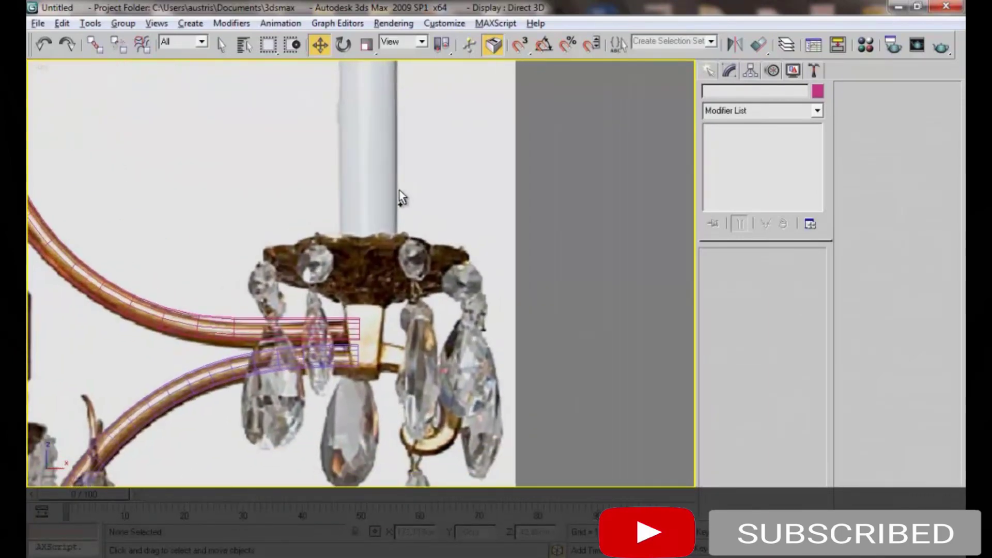
right_click(460, 237)
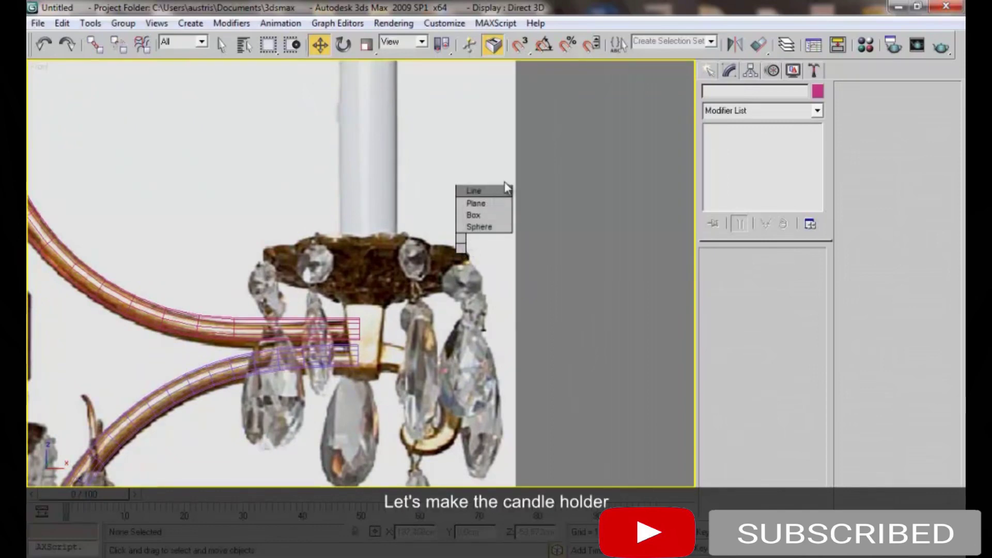
click(489, 190)
click(386, 307)
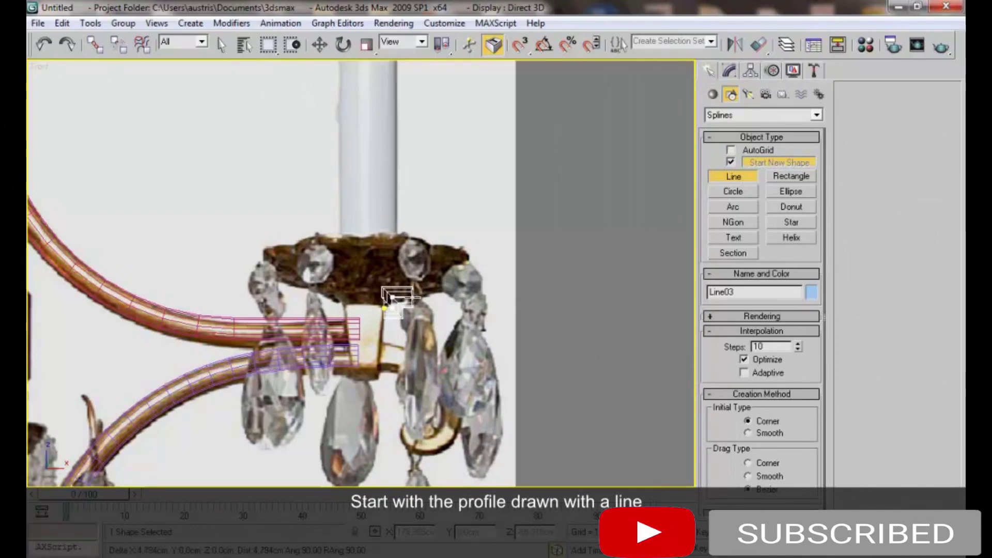
click(414, 284)
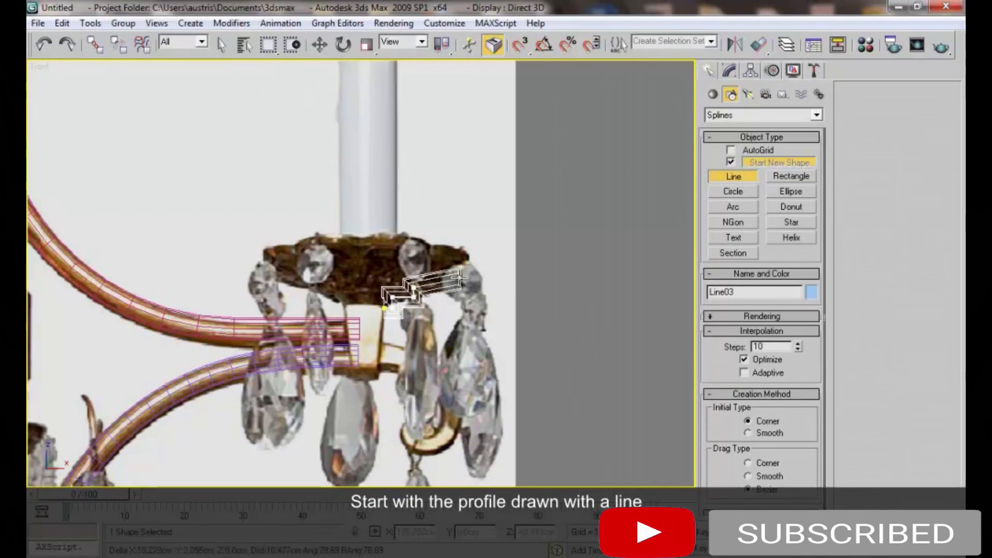
click(481, 261)
right_click(571, 237)
Add a Lathe modifier (360°, 16 segments) to Line03 from the Modify panel
click(729, 70)
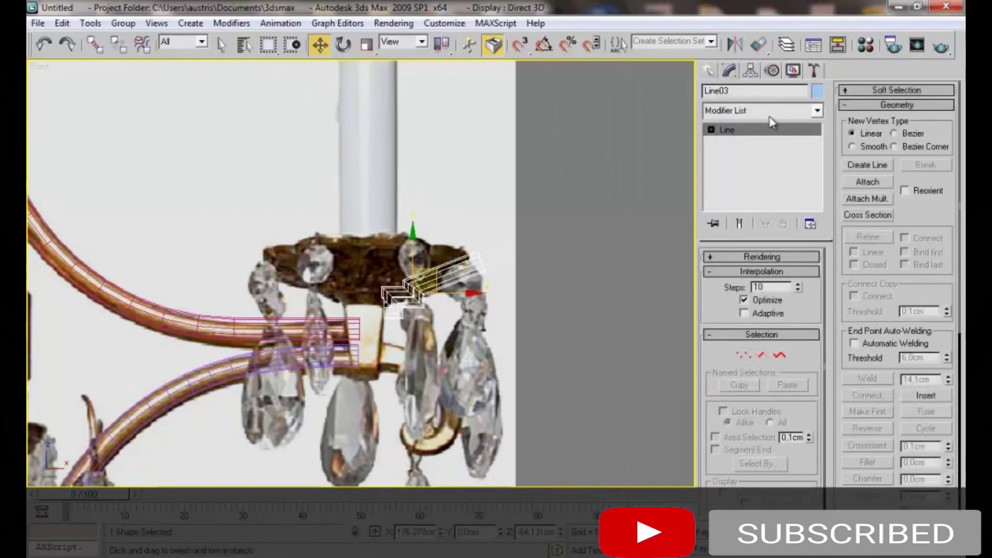
click(741, 258)
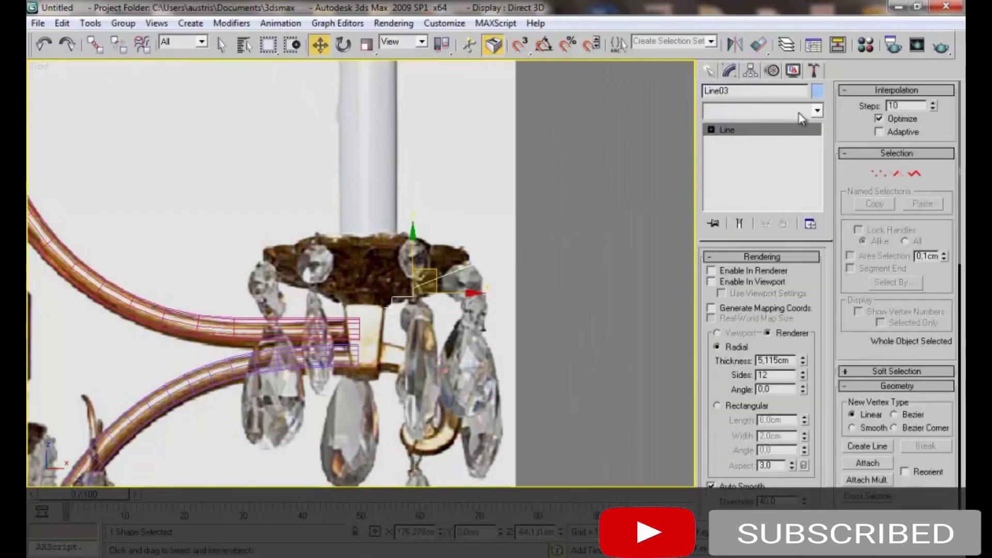
click(817, 110)
click(753, 129)
Move the Lathe axis to the centre of the candle cup
key(1)
drag(463, 293, 416, 294)
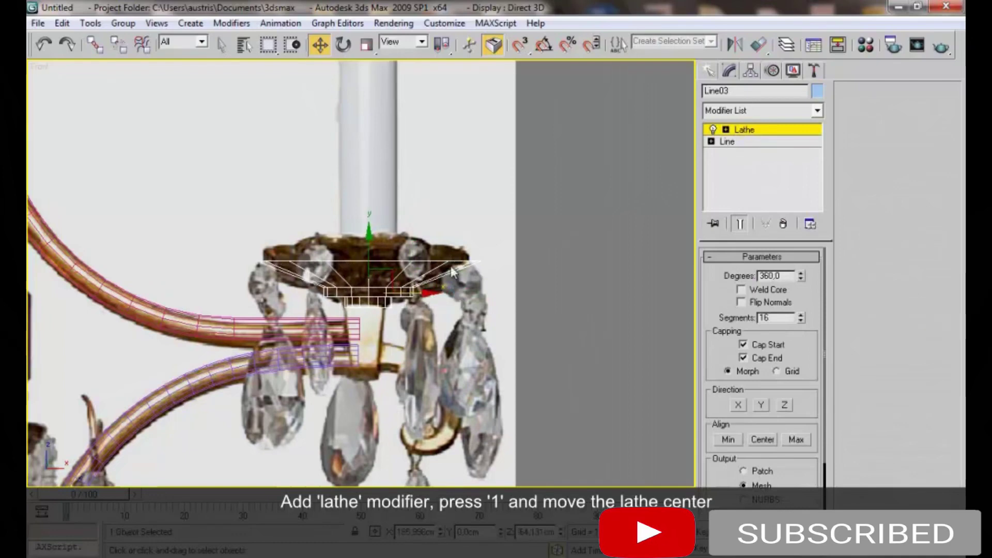
scroll(471, 272, up, 2)
key(1)
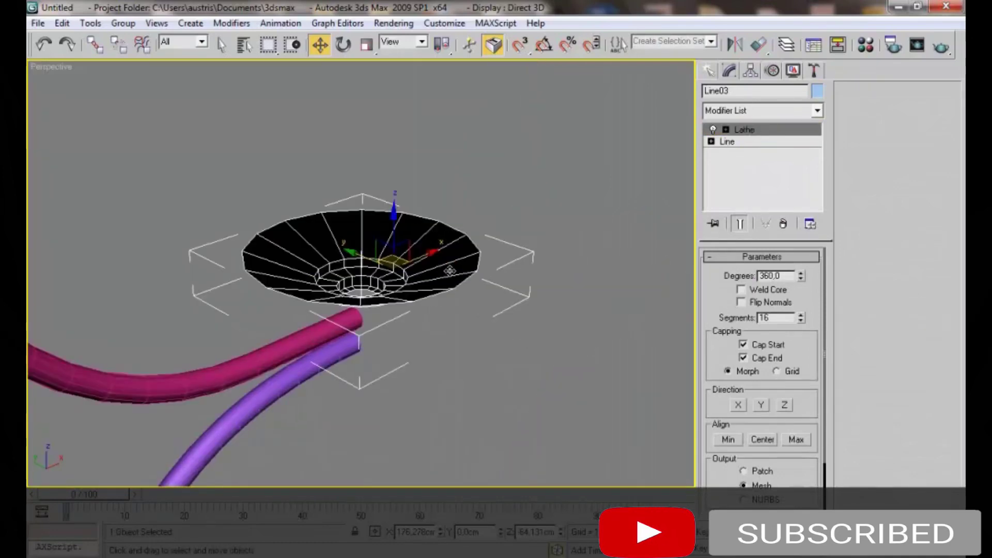
Lower the Lathe segments from 16 to 9 and orbit to inspect the dish
mouse_move(450, 272)
alt+middle_down()
mouse_move(415, 226)
mouse_move(404, 162)
mouse_move(361, 166)
alt+middle_up()
drag(802, 321, 803, 330)
alt+middle_drag(613, 286, 476, 287)
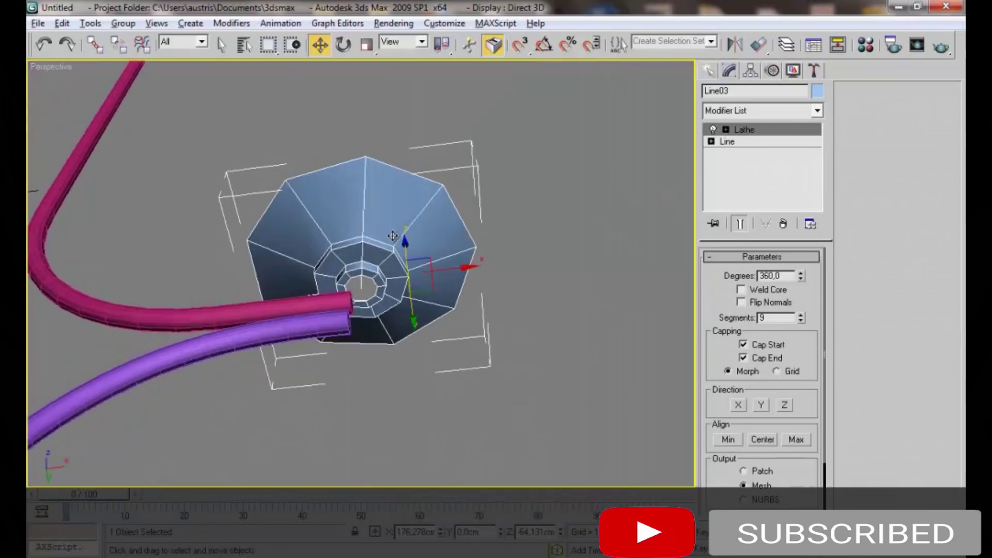
alt+middle_drag(410, 293, 412, 304)
click(775, 111)
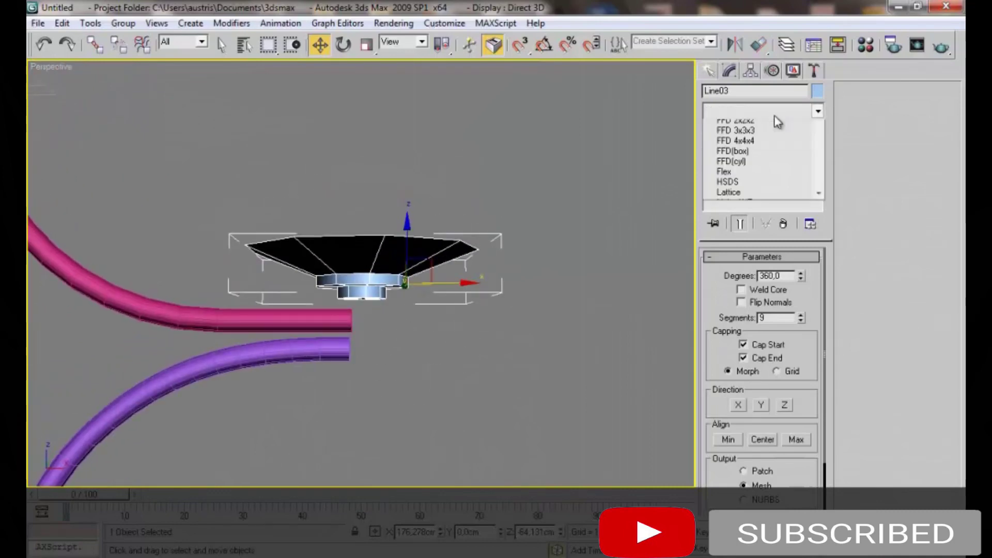
Add an Edit Poly modifier to the lathed cup
click(817, 111)
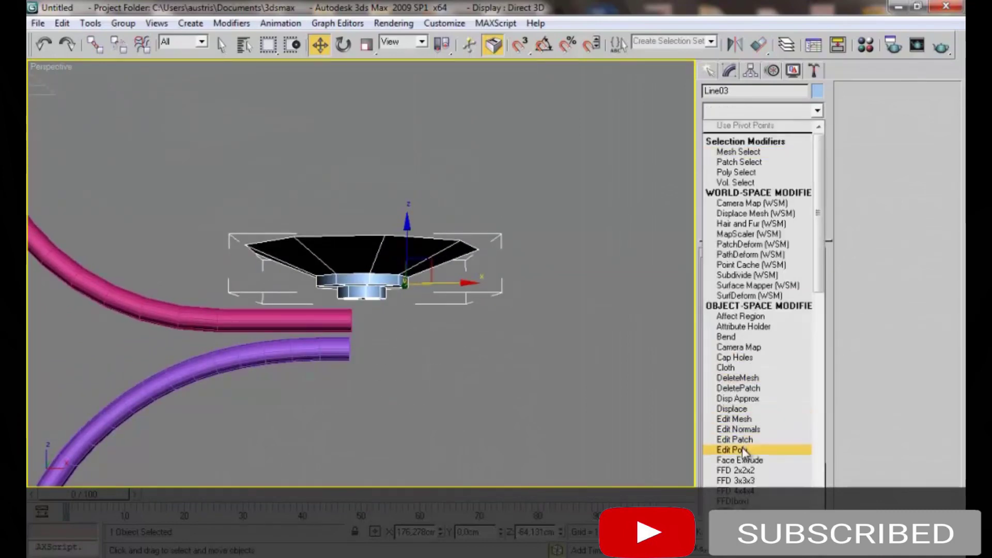
click(731, 449)
mouse_move(383, 258)
alt+middle_down()
mouse_move(373, 306)
mouse_move(415, 372)
alt+middle_up()
Select the eight outer-ring vertices and chamfer each into a pair to form petals
ctrl+click(474, 316)
ctrl+click(476, 236)
ctrl+click(428, 175)
ctrl+click(350, 156)
ctrl+click(277, 187)
ctrl+click(241, 257)
ctrl+click(259, 336)
ctrl+click(329, 385)
right_click(369, 374)
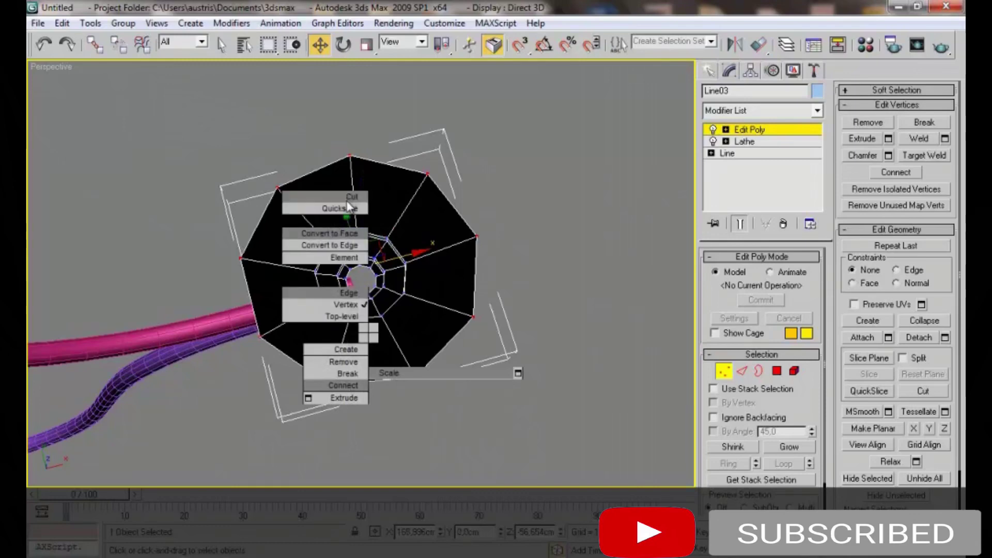
click(356, 409)
drag(334, 387, 334, 366)
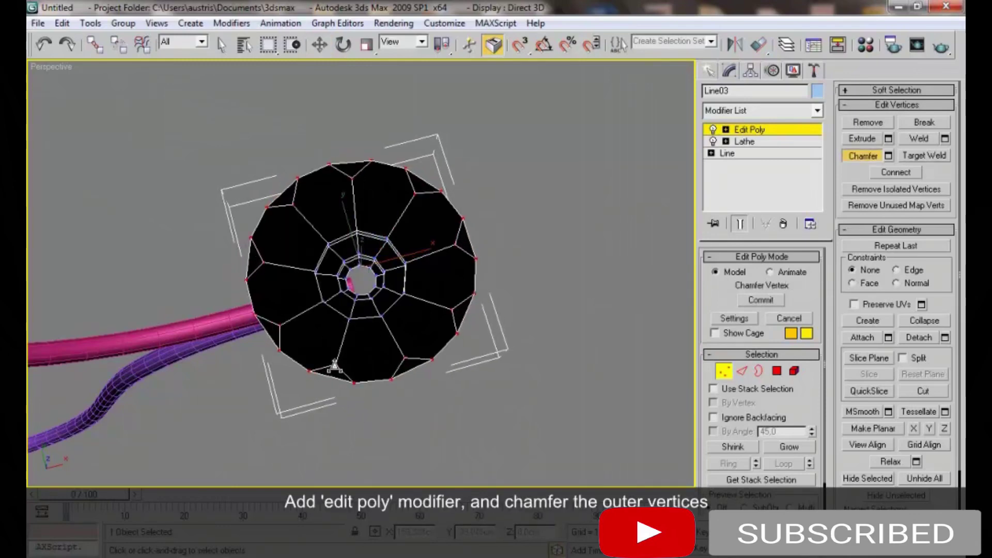
Delete the four small triangle polygons around the rim
key(4)
key(w)
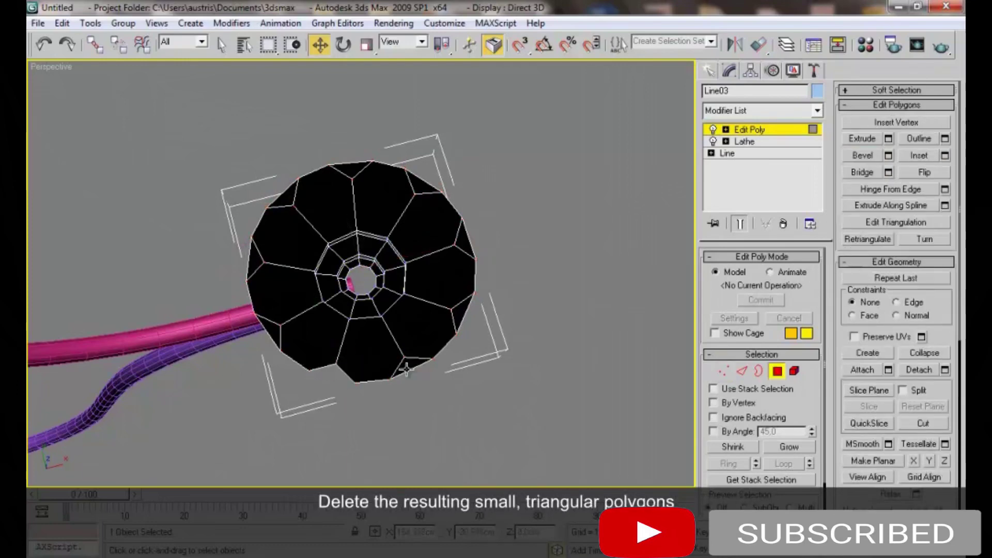
click(463, 310)
key(Delete)
key(Delete)
click(423, 183)
key(Delete)
key(Delete)
click(250, 243)
key(Delete)
click(266, 312)
key(Delete)
mouse_move(354, 337)
alt+middle_down()
mouse_move(369, 168)
mouse_move(323, 212)
alt+middle_up()
scroll(377, 234, up, 3)
Loop-select the upper and inner ring edges and chamfer them by 0.19cm
key(2)
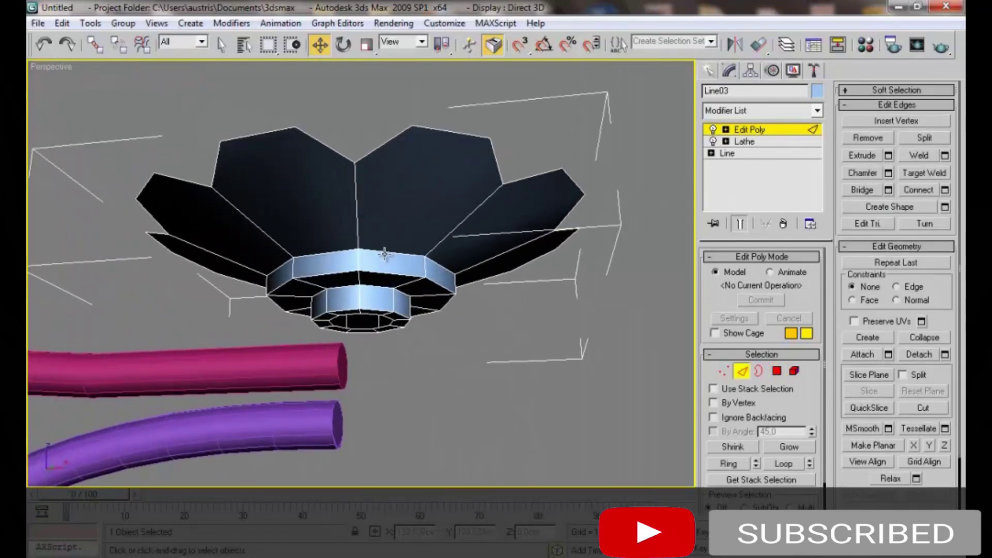
click(786, 467)
alt+middle_drag(468, 362, 402, 299)
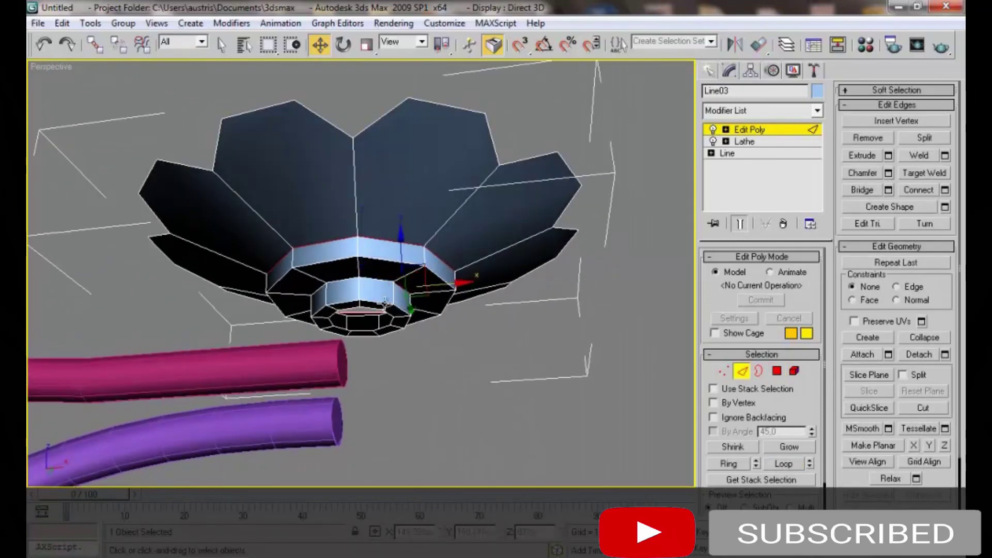
ctrl+click(381, 303)
click(782, 468)
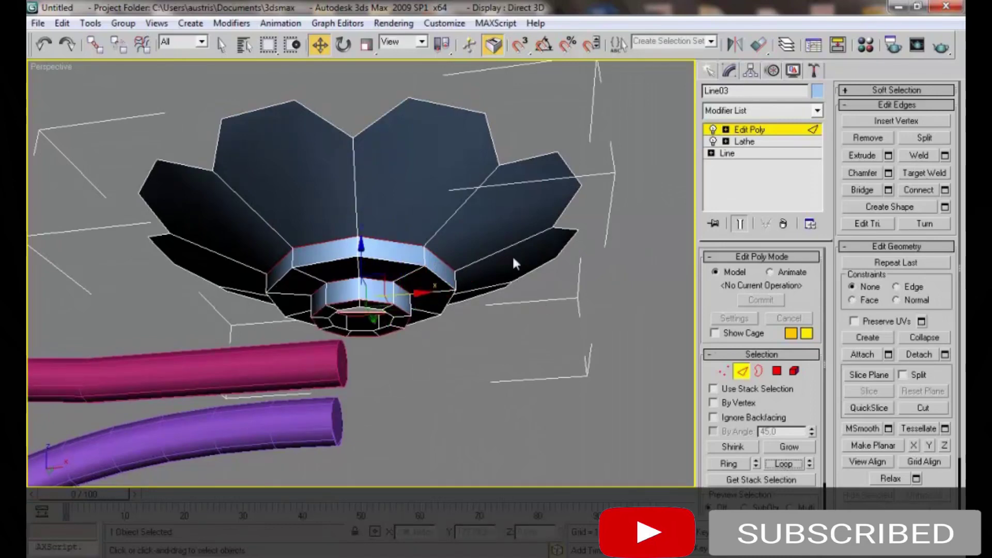
right_click(497, 241)
click(419, 328)
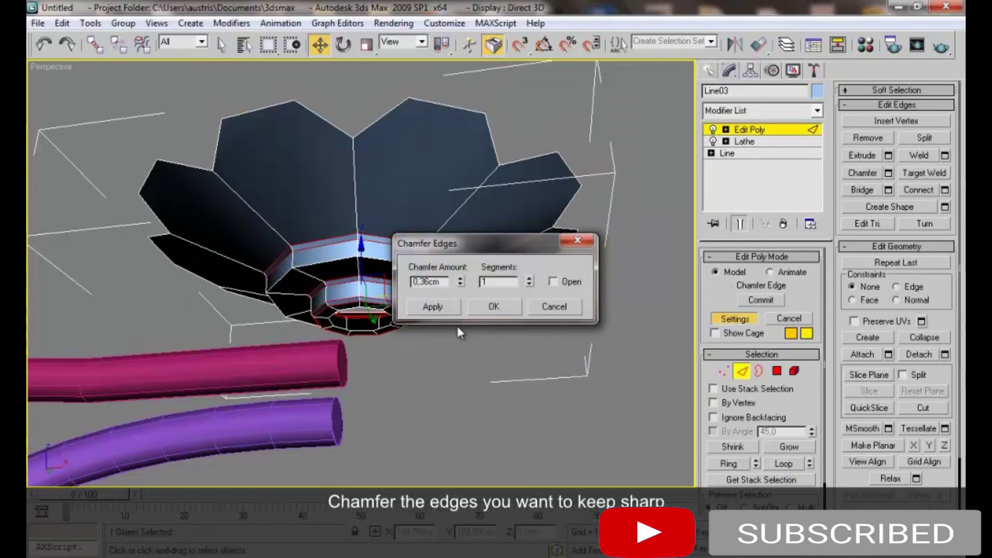
drag(461, 285, 461, 293)
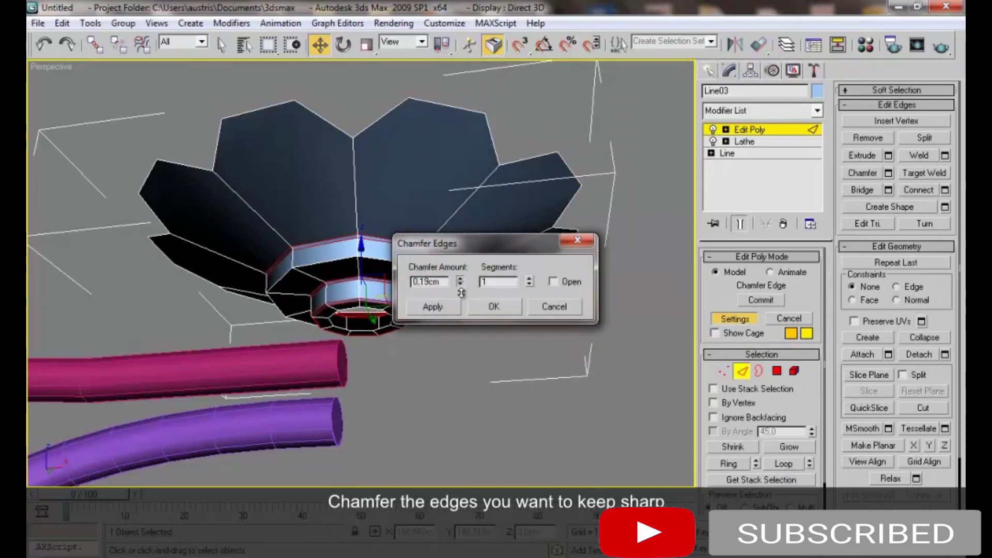
click(493, 306)
mouse_move(468, 262)
alt+middle_down()
mouse_move(436, 236)
mouse_move(465, 243)
alt+middle_up()
key(2)
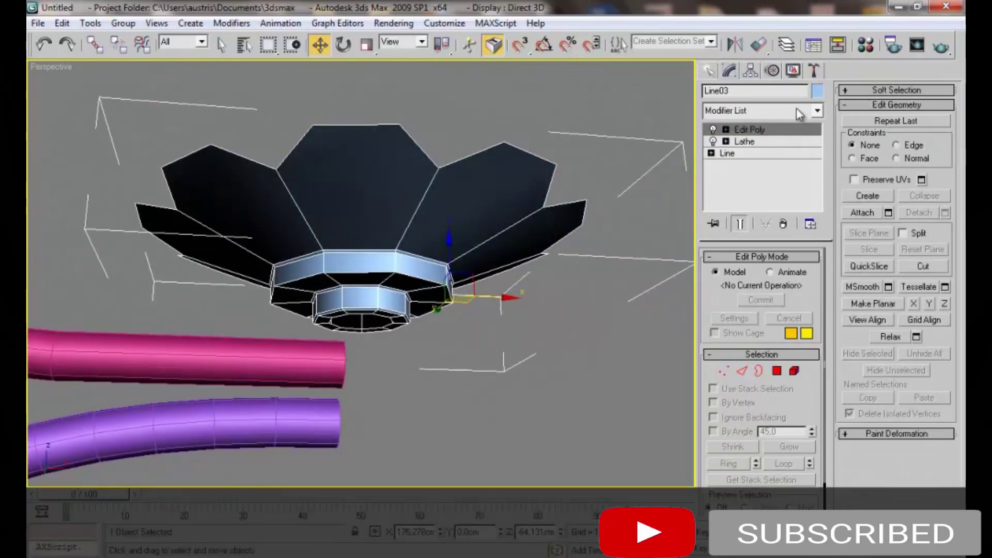
Add TurboSmooth to the dish, then view the Edit Poly level without smoothing
click(768, 112)
click(755, 386)
alt+middle_drag(523, 284, 470, 263)
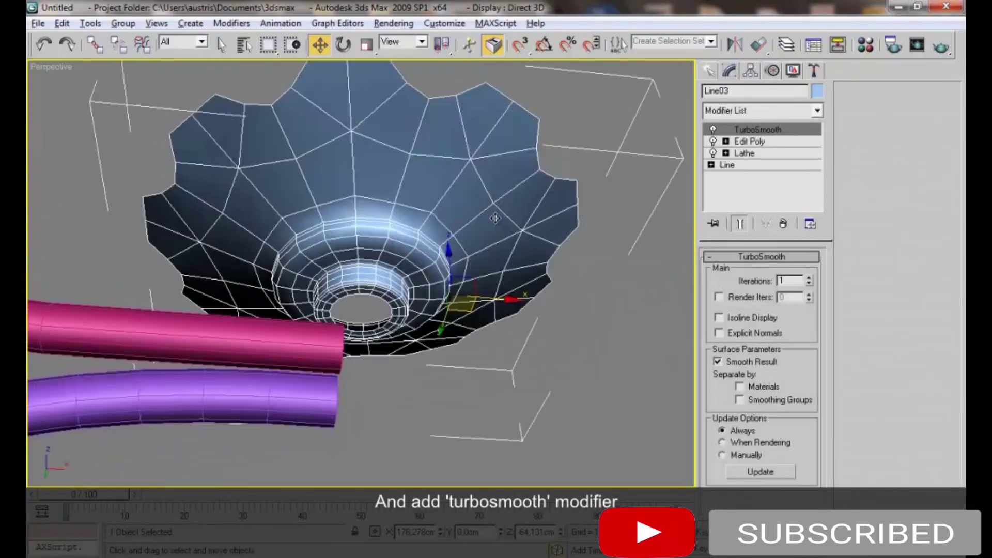
key(F4)
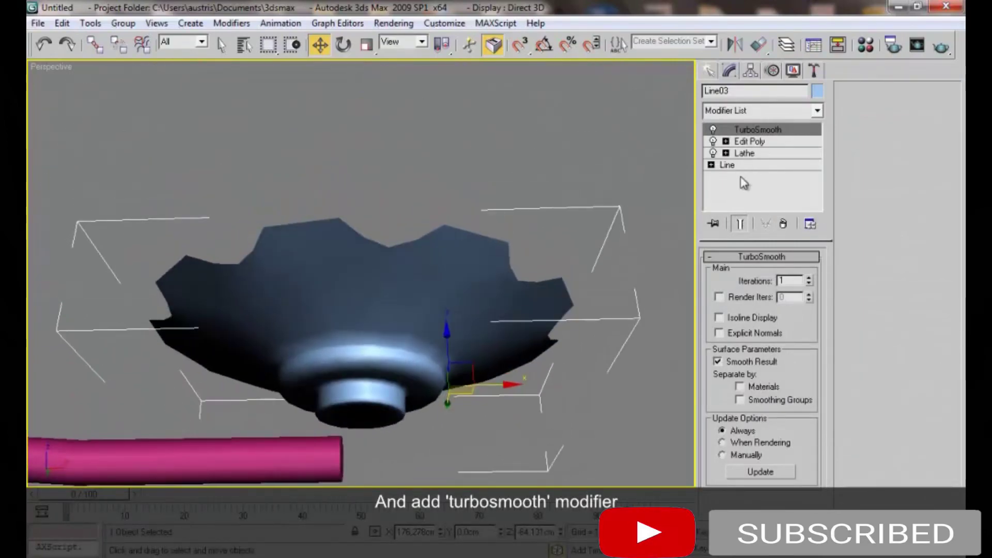
click(749, 141)
click(745, 232)
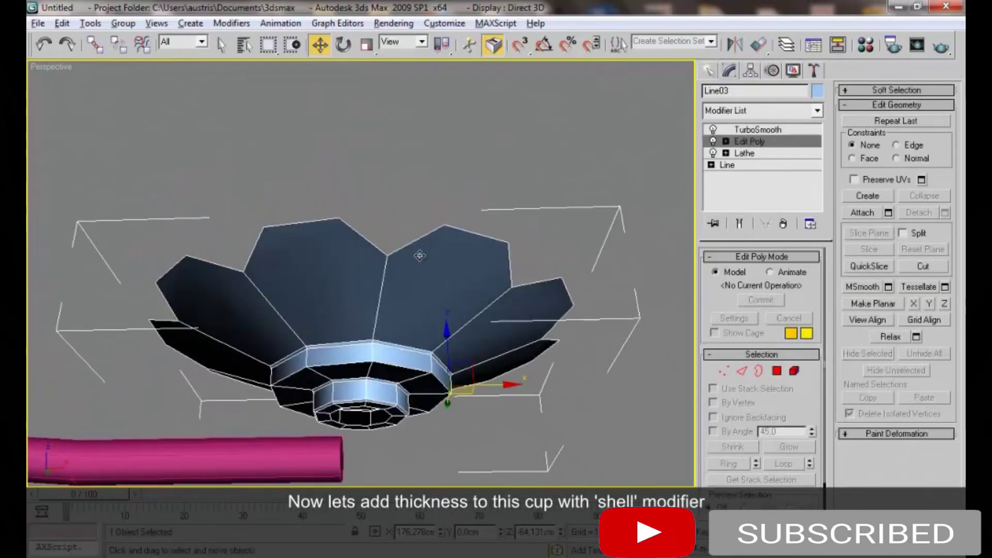
Raise the TurboSmooth iterations and inspect the smoothed cup from several angles
key(1)
mouse_move(423, 227)
alt+middle_down()
mouse_move(373, 189)
mouse_move(383, 187)
alt+middle_up()
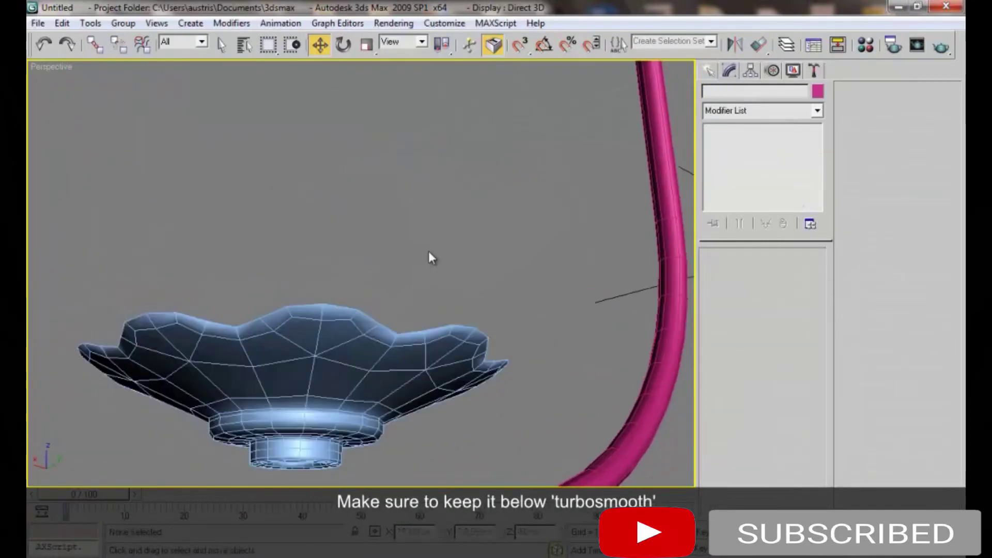
mouse_move(429, 251)
alt+middle_down()
mouse_move(438, 221)
mouse_move(394, 239)
mouse_move(417, 265)
mouse_move(392, 352)
mouse_move(383, 306)
mouse_move(415, 294)
alt+middle_up()
click(414, 294)
click(808, 277)
alt+middle_drag(362, 258, 421, 237)
click(519, 206)
mouse_move(519, 207)
alt+middle_down()
mouse_move(377, 250)
mouse_move(390, 325)
alt+middle_up()
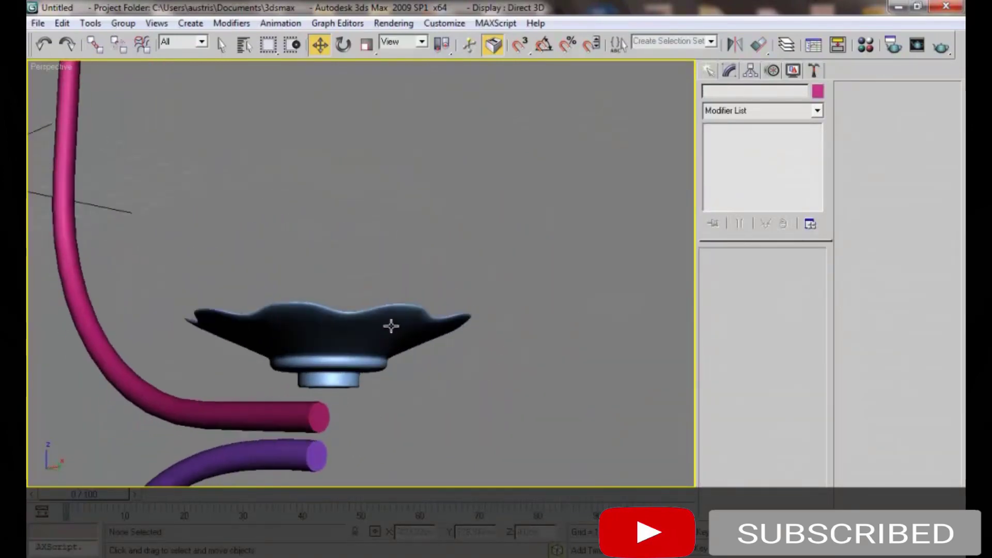
click(392, 341)
Give the Shell 1.26cm inner and 0.24cm outer amounts with 2 segments
click(743, 141)
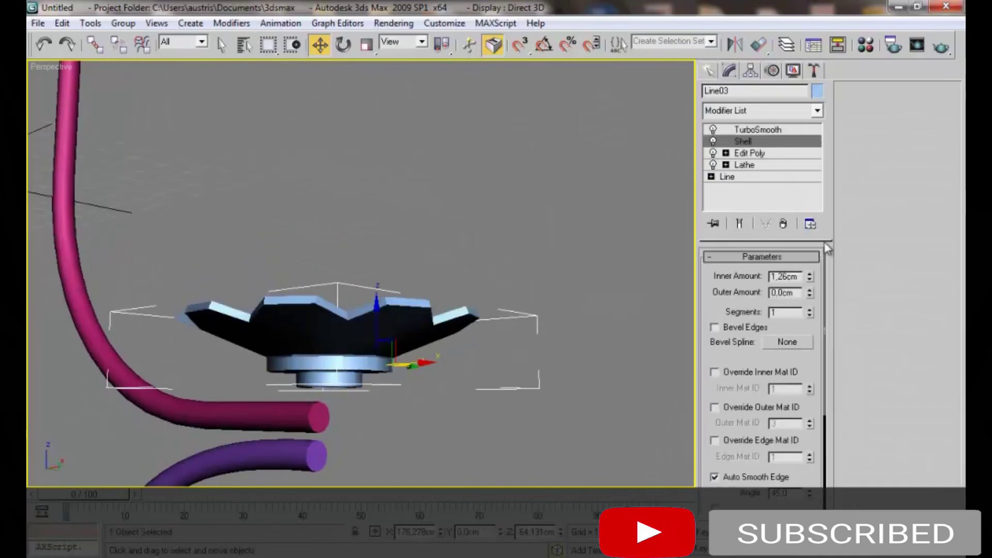
click(739, 224)
drag(810, 293, 807, 273)
click(810, 309)
mouse_move(456, 335)
alt+middle_down()
mouse_move(504, 254)
mouse_move(485, 259)
mouse_move(489, 230)
alt+middle_up()
click(442, 259)
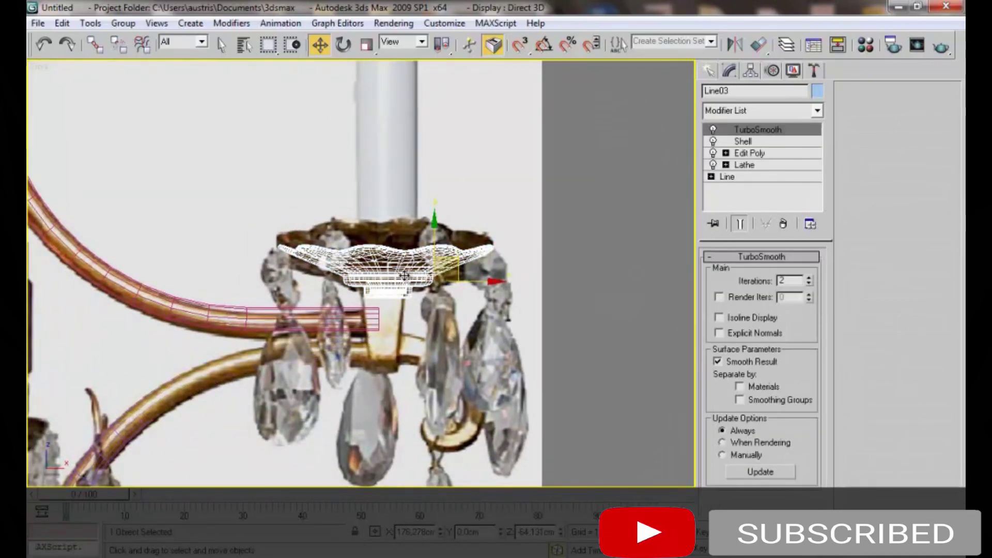
Center the dish's pivot to the object and scale the dish up to match the photo
key(r)
click(751, 71)
click(764, 164)
click(764, 240)
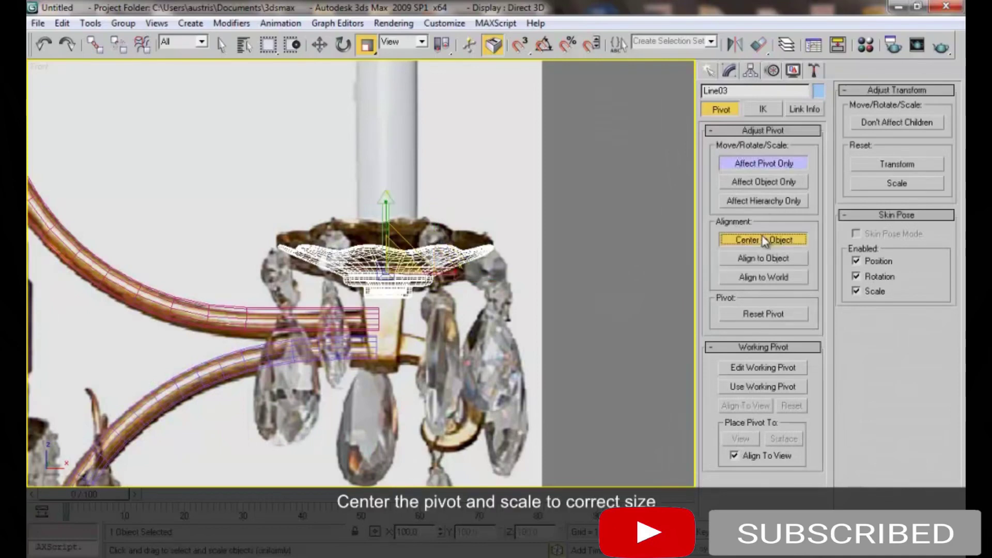
click(761, 164)
drag(392, 270, 398, 252)
key(w)
Create a Box01 box over the connector beneath the dish
scroll(409, 306, up, 3)
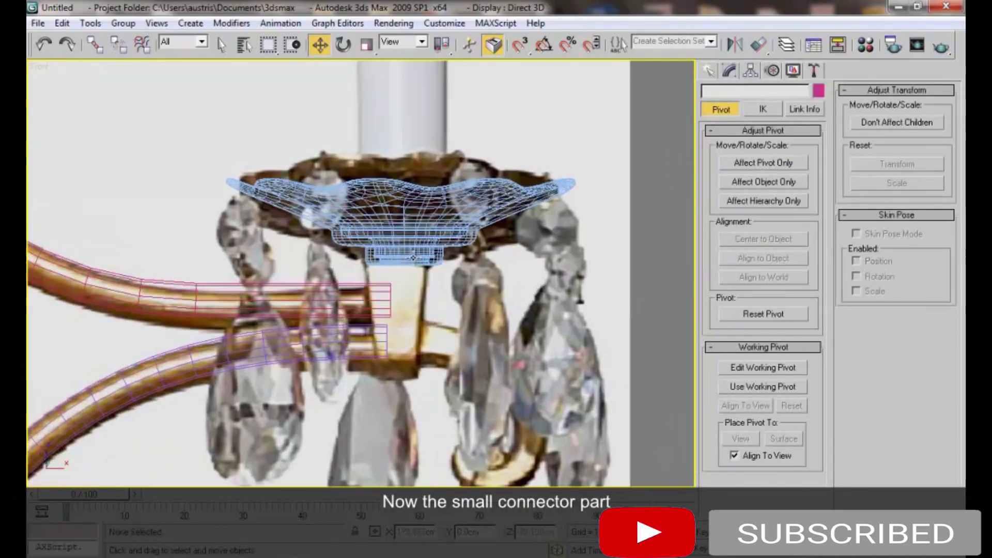
right_click(420, 259)
click(429, 249)
drag(380, 267, 434, 378)
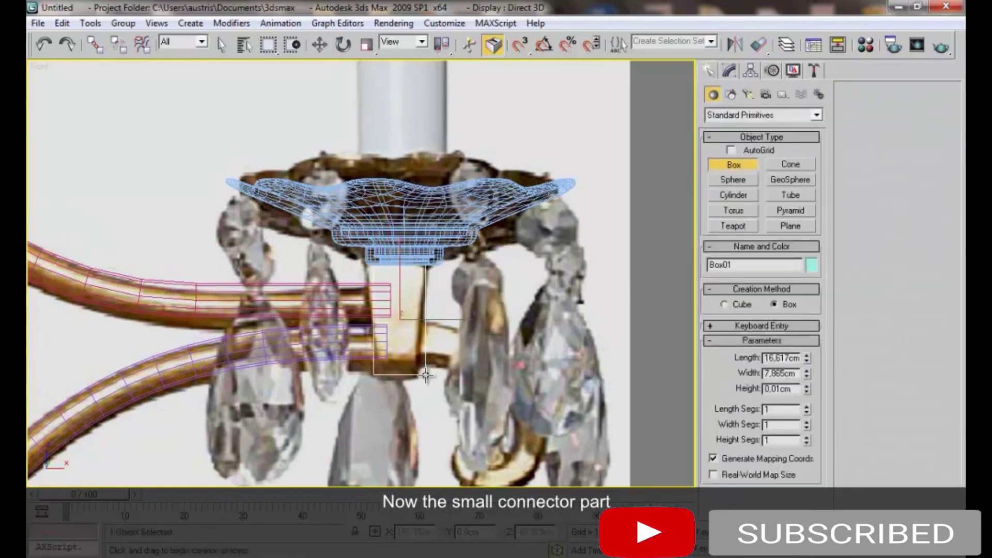
click(403, 354)
right_click(420, 335)
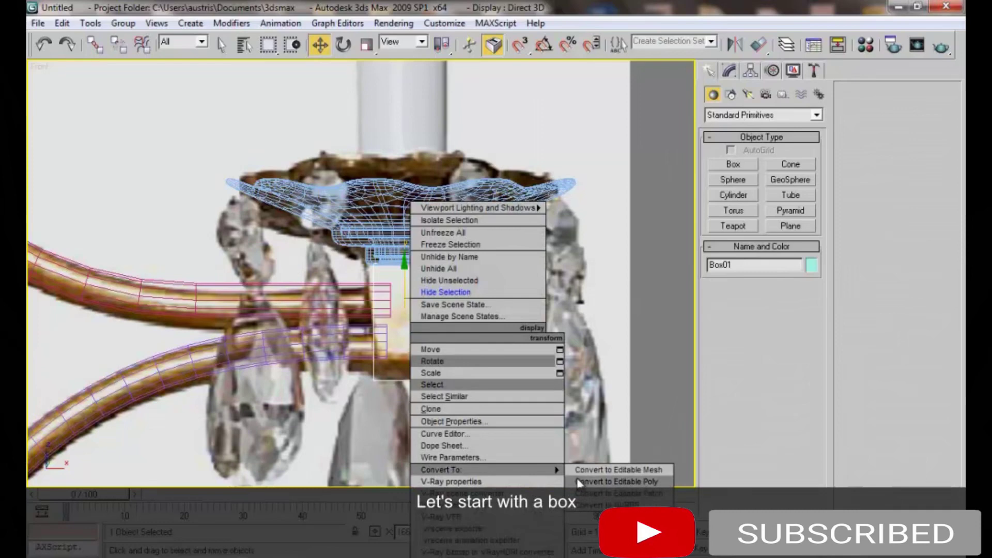
Convert Box01 to an editable poly and select its four bottom vertices
click(617, 481)
key(1)
drag(339, 368, 444, 393)
key(r)
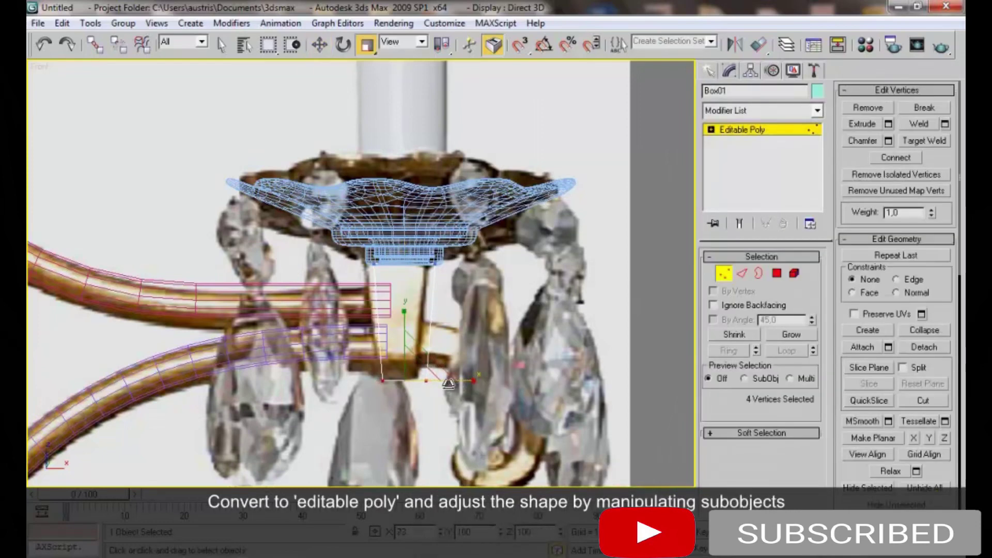
key(1)
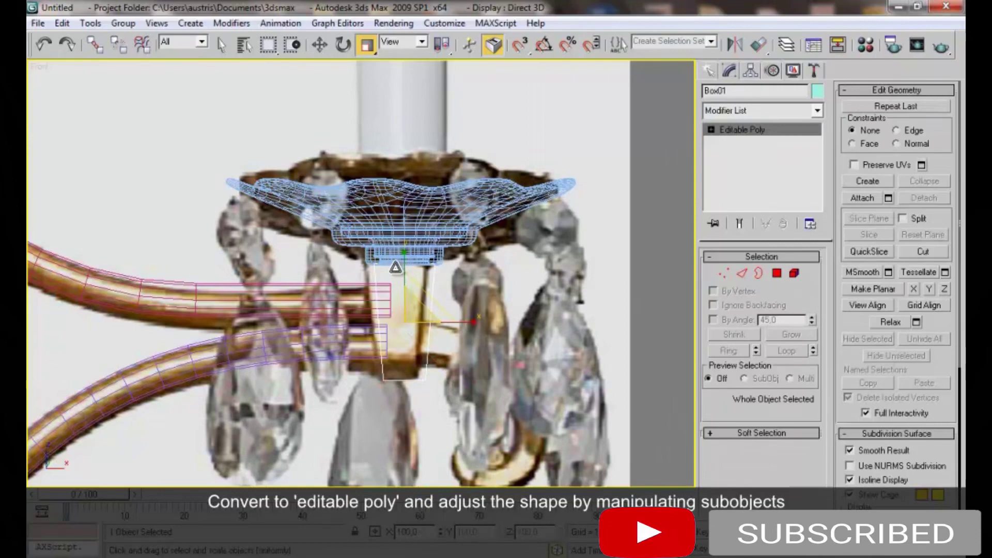
Scale the box's bottom vertices inward so it tapers toward its base
key(p)
mouse_move(396, 268)
alt+middle_down()
mouse_move(371, 263)
mouse_move(361, 243)
alt+middle_up()
key(1)
key(4)
click(381, 259)
key(w)
mouse_move(395, 271)
alt+middle_down()
mouse_move(496, 297)
mouse_move(217, 408)
alt+middle_up()
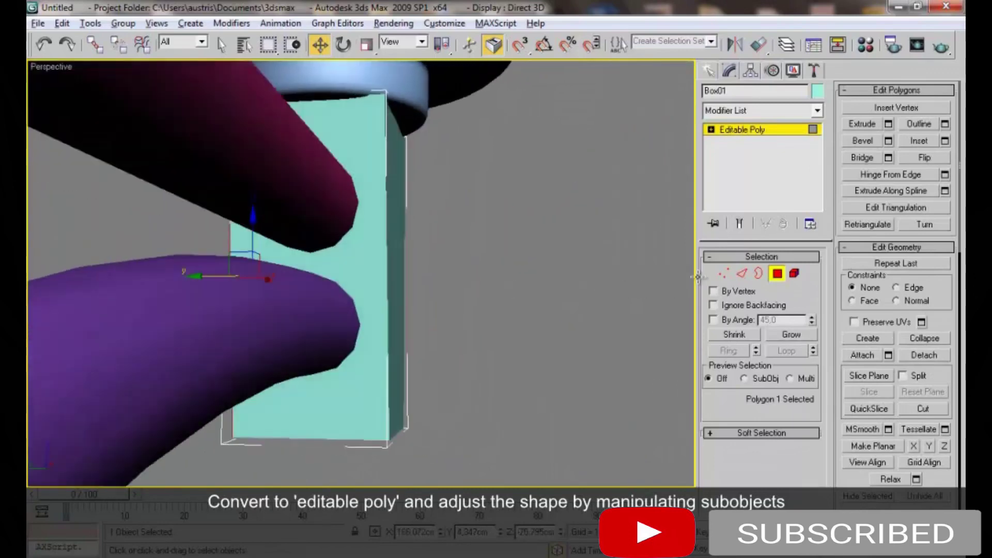
key(1)
key(r)
drag(369, 436, 356, 428)
mouse_move(418, 356)
alt+middle_down()
mouse_move(345, 290)
mouse_move(370, 370)
mouse_move(317, 321)
alt+middle_up()
In wireframe, select the front vertical, top rim and bottom edges to keep sharp
key(2)
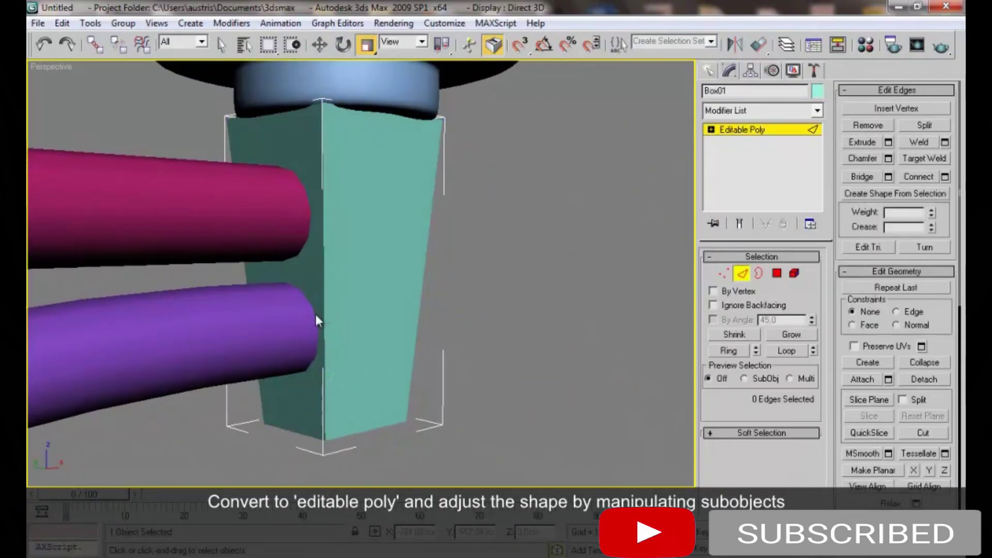
key(F3)
click(323, 304)
ctrl+click(288, 416)
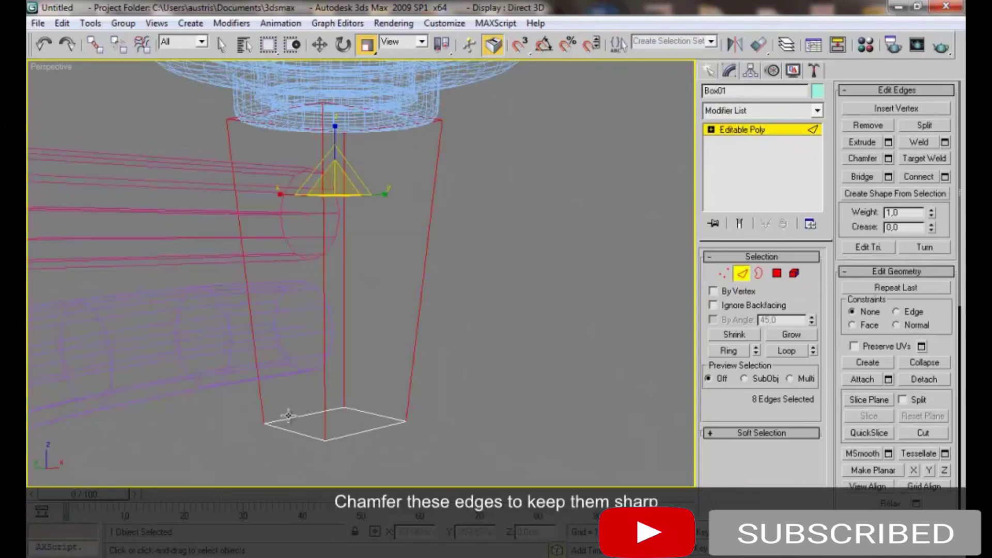
ctrl+click(295, 433)
ctrl+click(356, 411)
mouse_move(356, 401)
alt+middle_down()
mouse_move(362, 270)
mouse_move(381, 228)
alt+middle_up()
key(F3)
Chamfer the selected box edges by a narrow amount
right_click(388, 282)
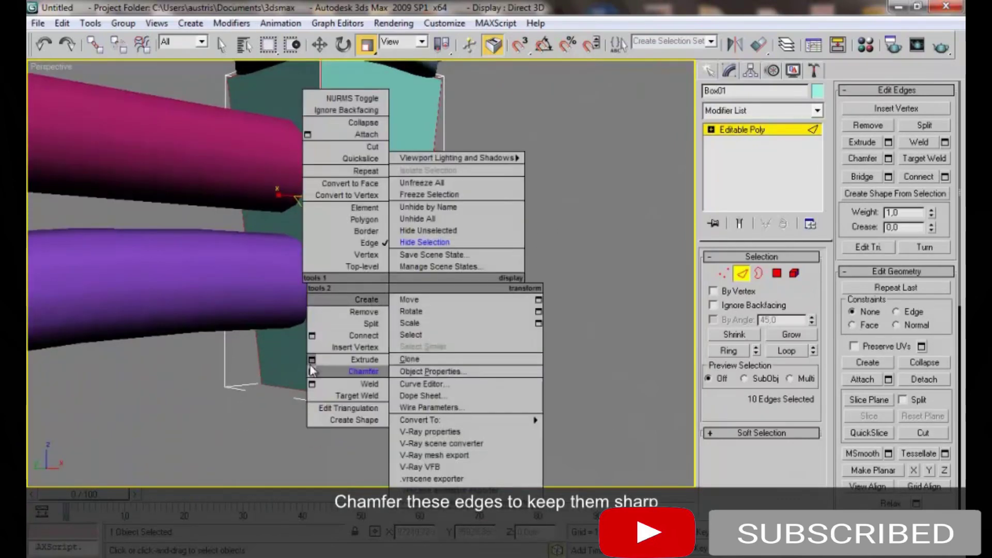
click(312, 371)
drag(460, 283, 456, 340)
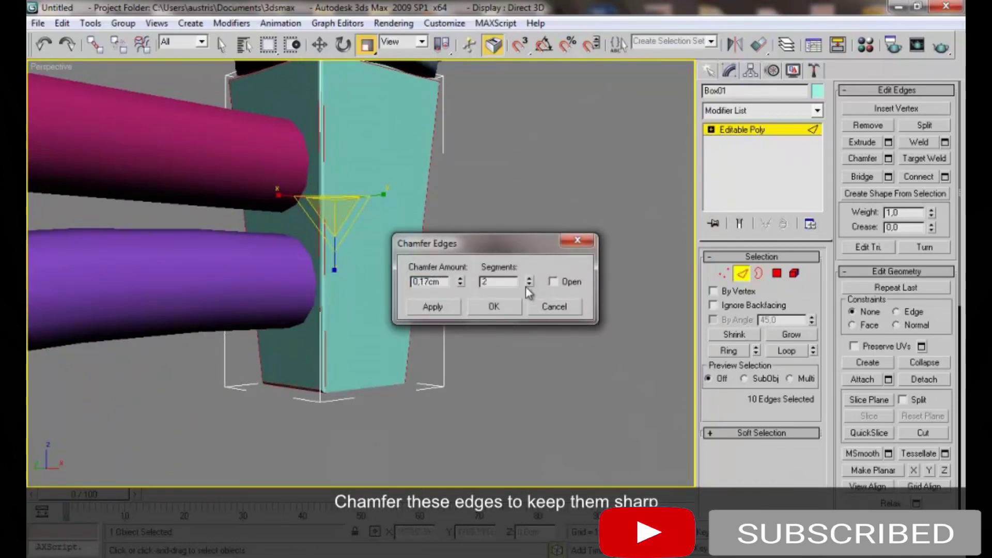
click(518, 306)
Add TurboSmooth to the box with 2 iterations
click(744, 130)
click(755, 111)
scroll(755, 310, down, 15)
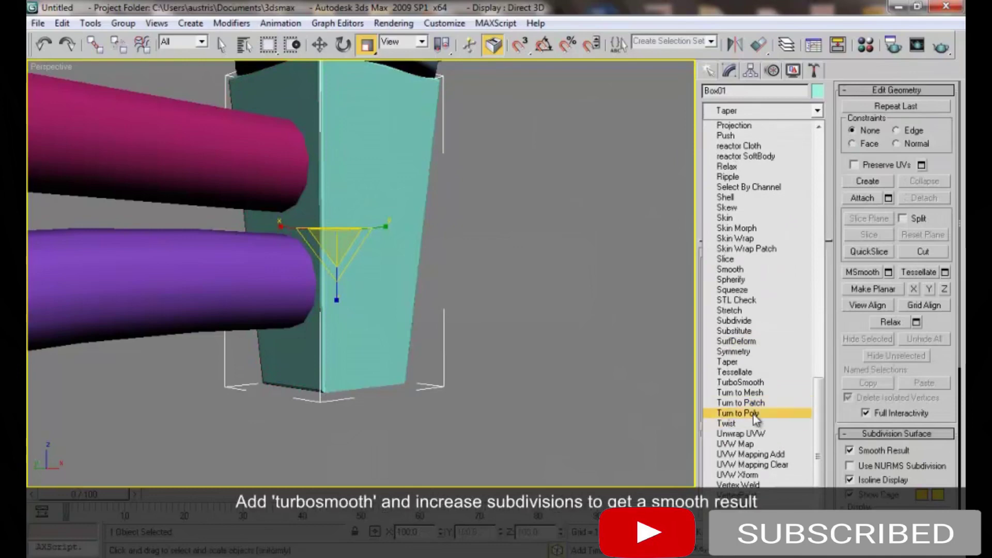
click(744, 381)
click(810, 279)
scroll(489, 288, down, 3)
mouse_move(489, 288)
alt+middle_down()
mouse_move(436, 303)
mouse_move(323, 298)
alt+middle_up()
scroll(432, 321, down, 3)
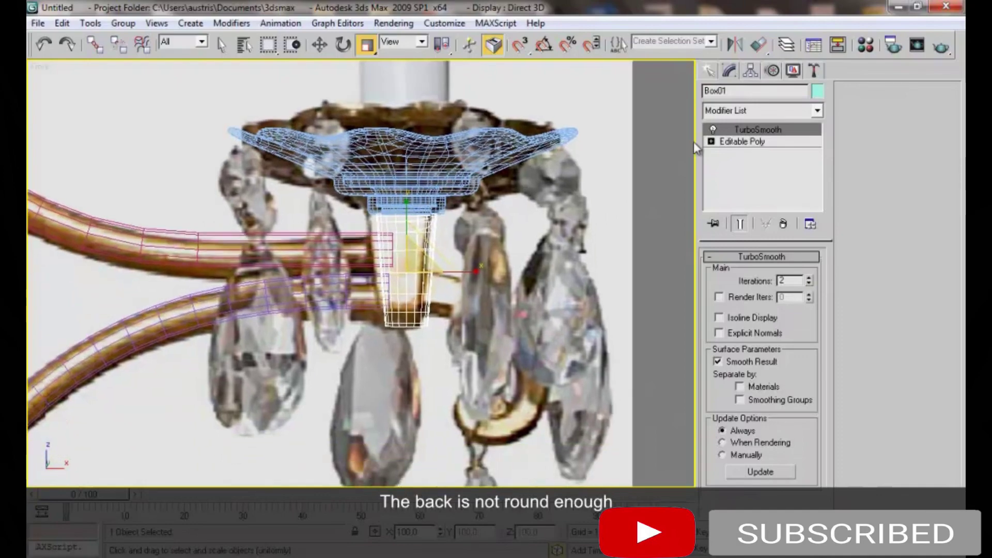
Connect a new edge loop on the box and slide it toward the bottom
click(743, 142)
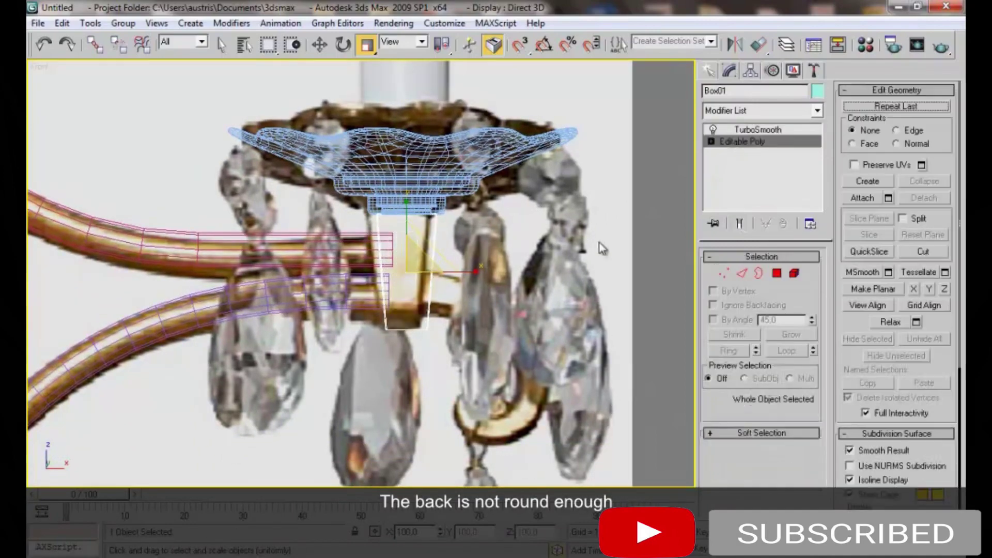
key(z)
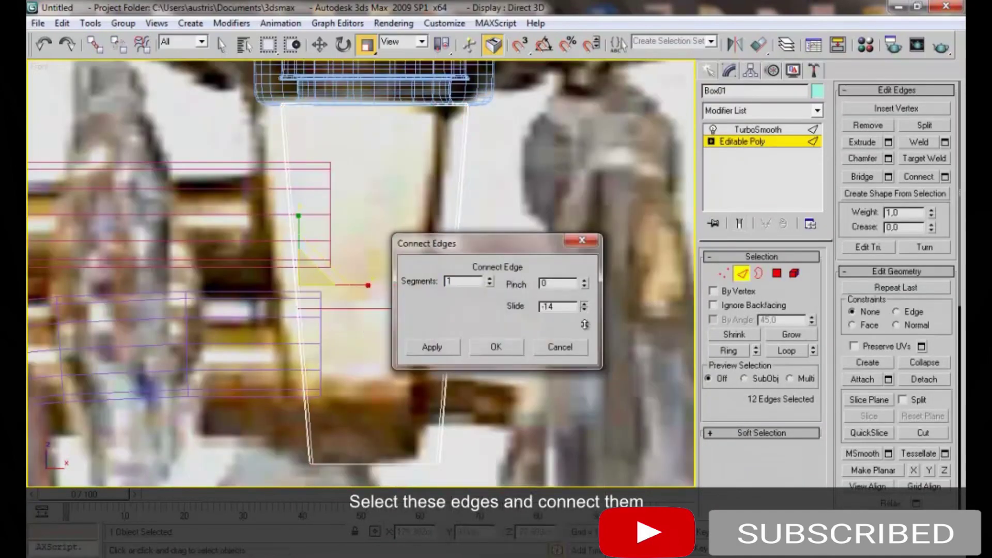
drag(584, 324, 580, 380)
click(498, 347)
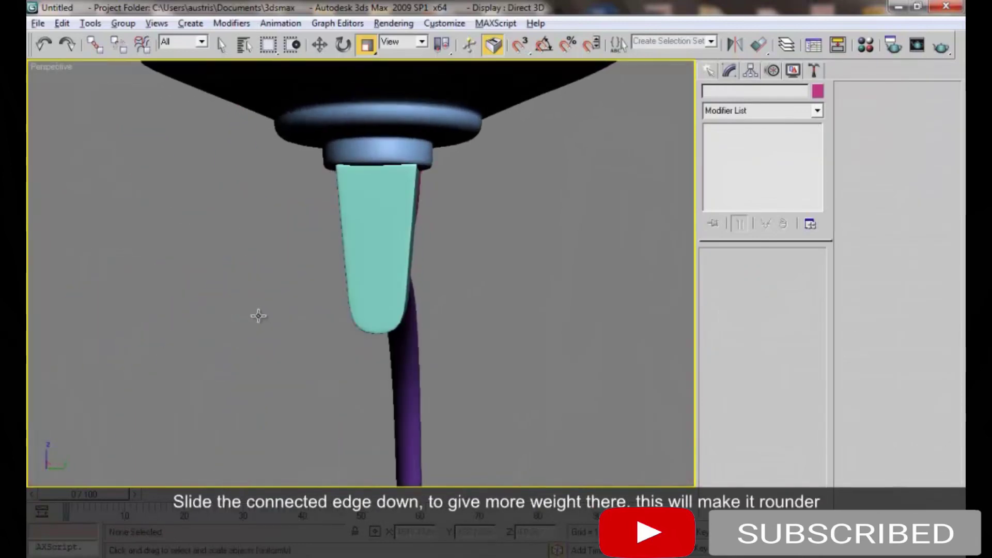
mouse_move(259, 316)
alt+middle_down()
mouse_move(496, 303)
mouse_move(478, 292)
alt+middle_up()
click(372, 310)
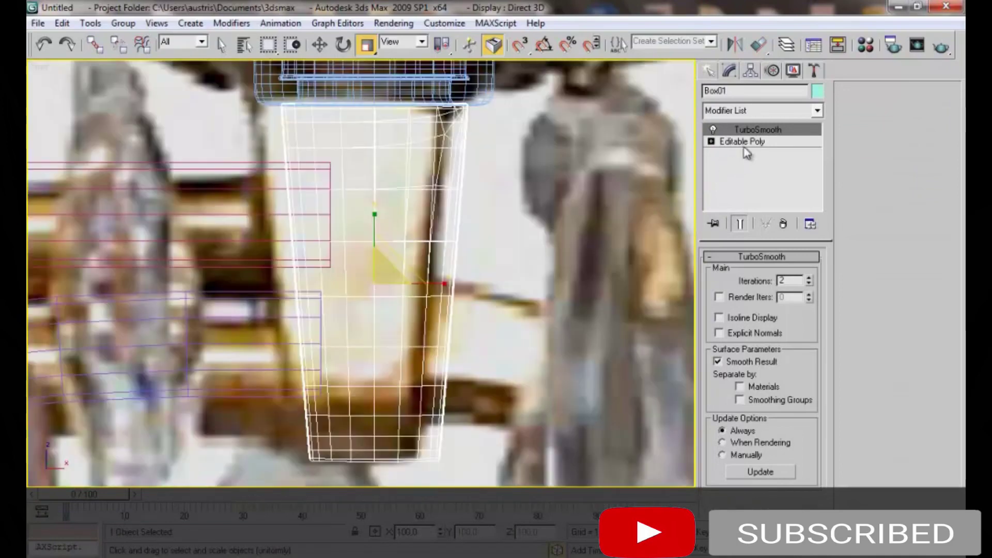
click(744, 145)
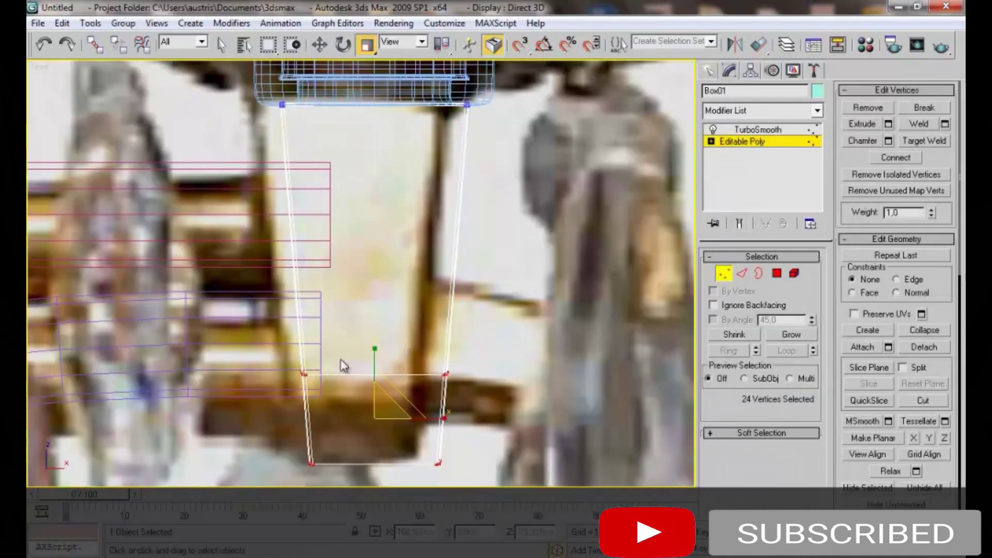
drag(371, 377, 375, 333)
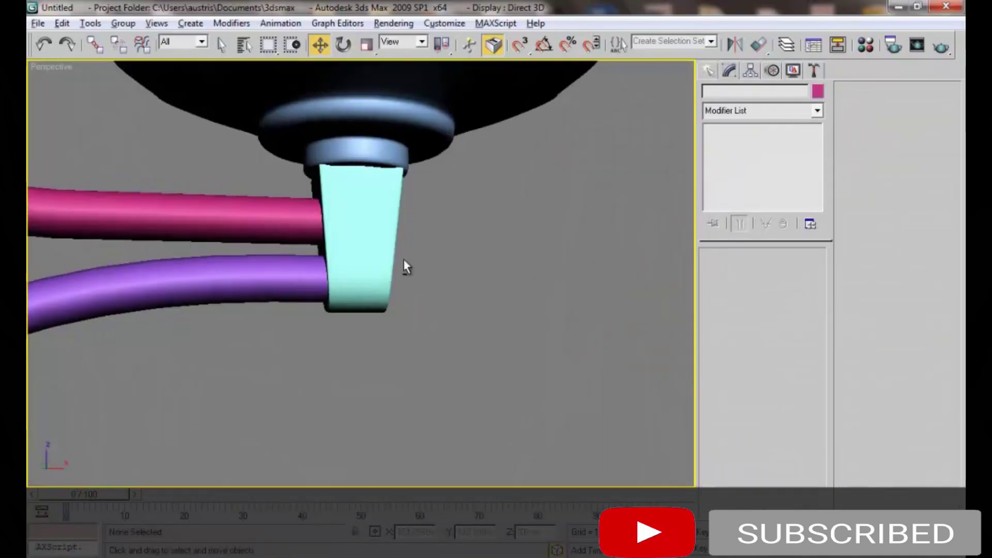
mouse_move(404, 266)
alt+middle_down()
mouse_move(357, 279)
mouse_move(414, 292)
mouse_move(379, 336)
mouse_move(408, 282)
mouse_move(361, 299)
mouse_move(361, 367)
mouse_move(341, 350)
mouse_move(362, 335)
alt+middle_up()
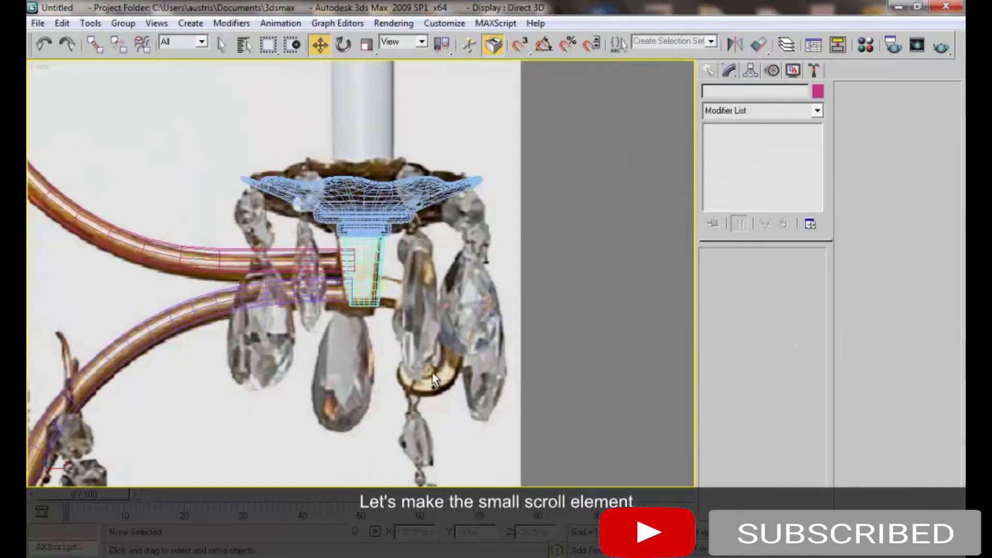
scroll(404, 311, up, 2)
scroll(439, 321, up, 2)
Trace the scroll-shaped Line04 spline beside the tapered box
right_click(439, 320)
click(450, 274)
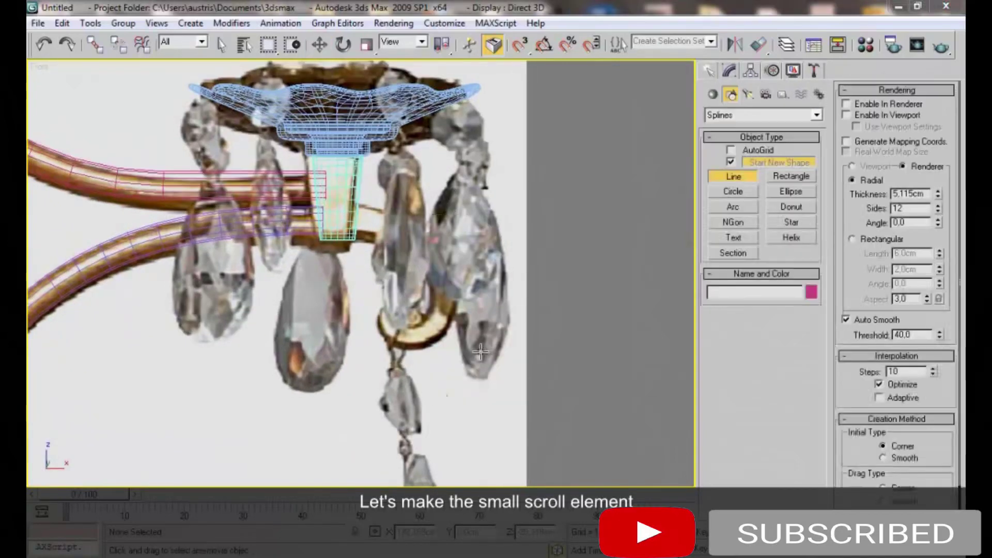
middle_drag(422, 204, 487, 263)
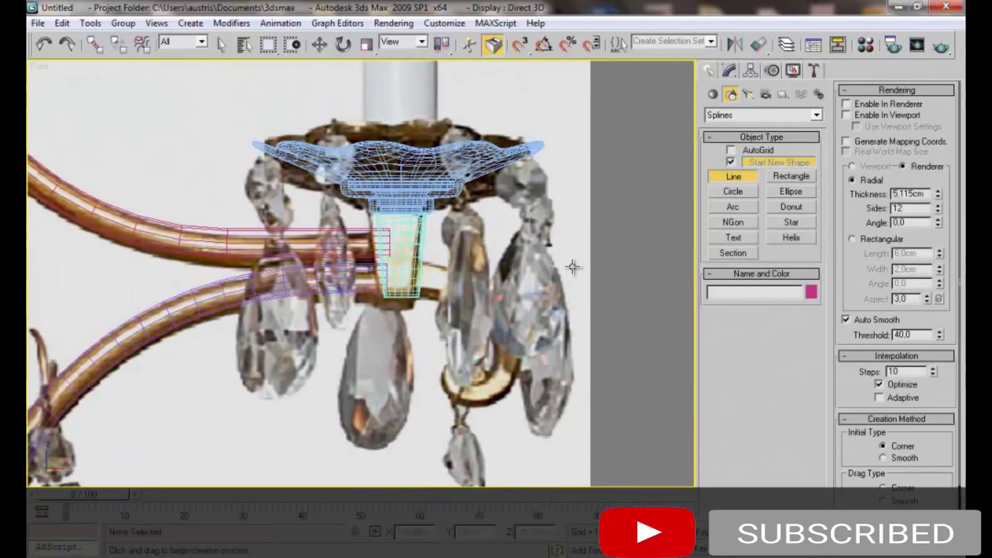
key(w)
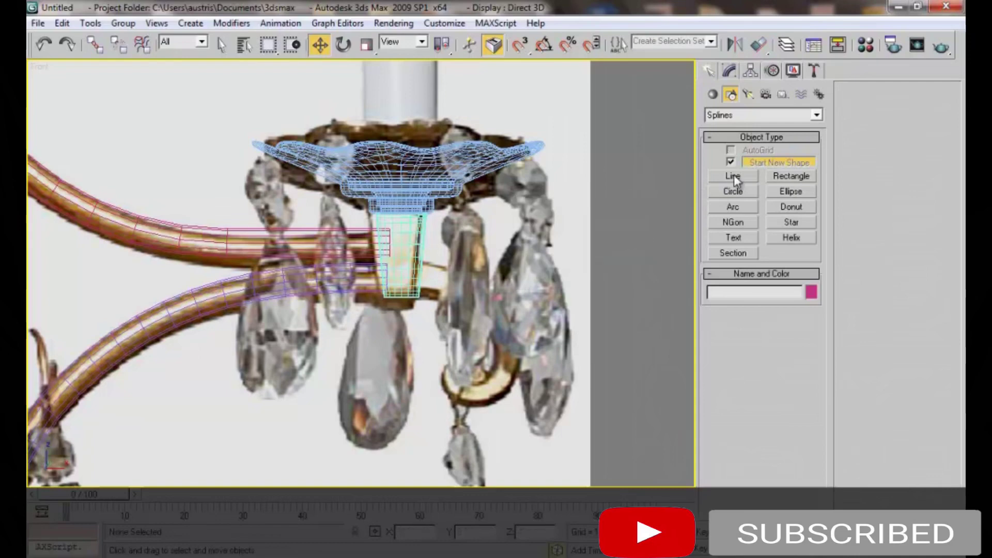
click(733, 176)
scroll(456, 278, up, 2)
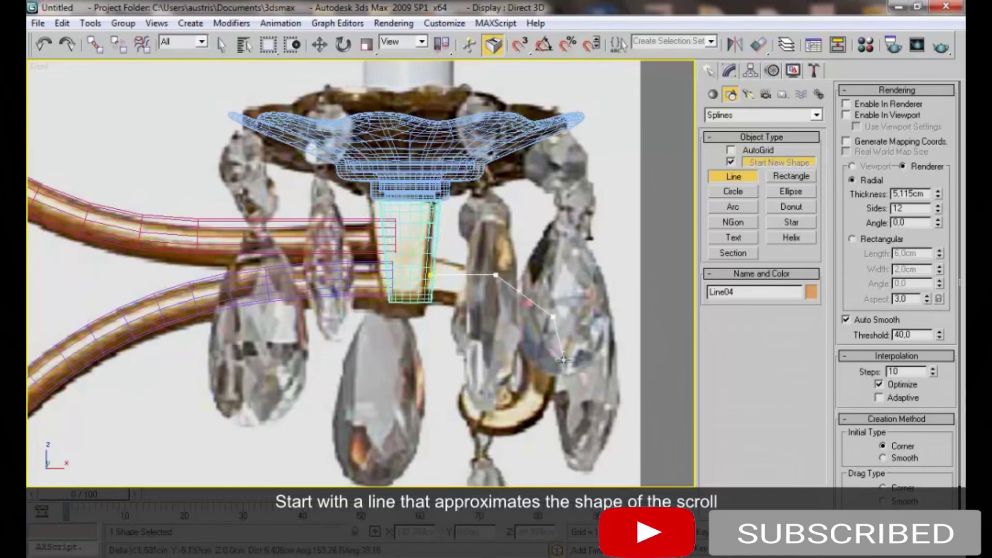
click(472, 382)
right_click(472, 381)
Make Line04 renderable in renderer and viewport with a rectangular 4.78cm × 4.78cm profile
click(846, 104)
click(846, 114)
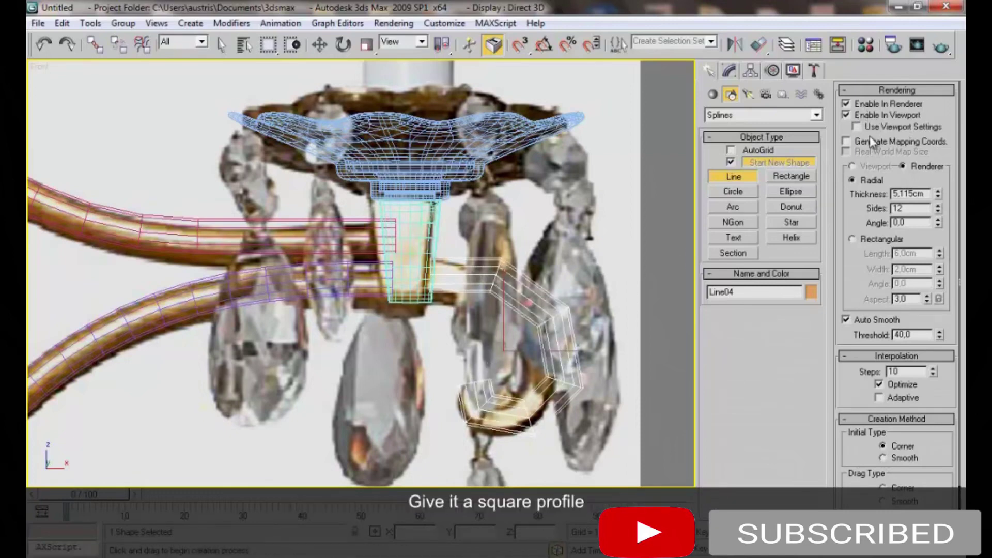
click(852, 239)
drag(941, 270, 945, 176)
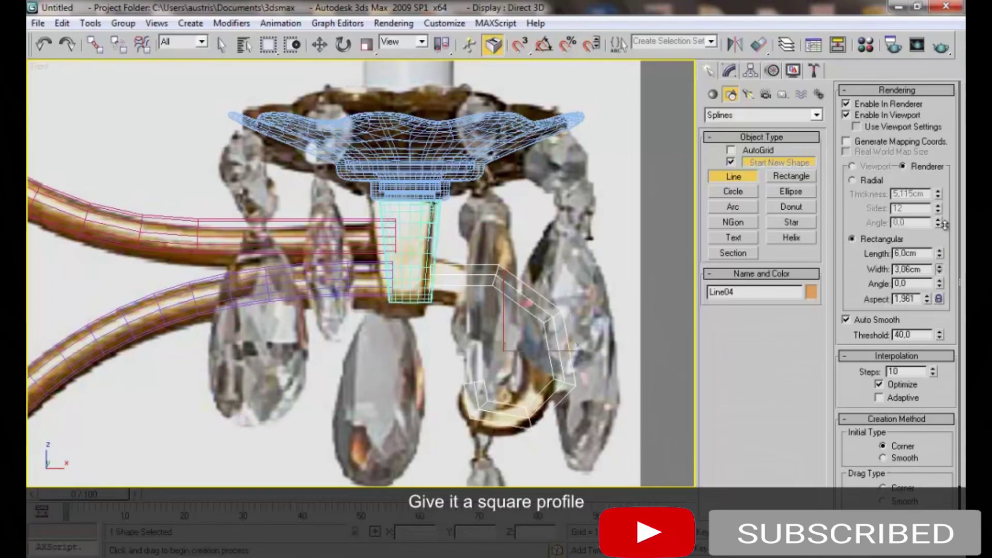
drag(945, 176, 941, 166)
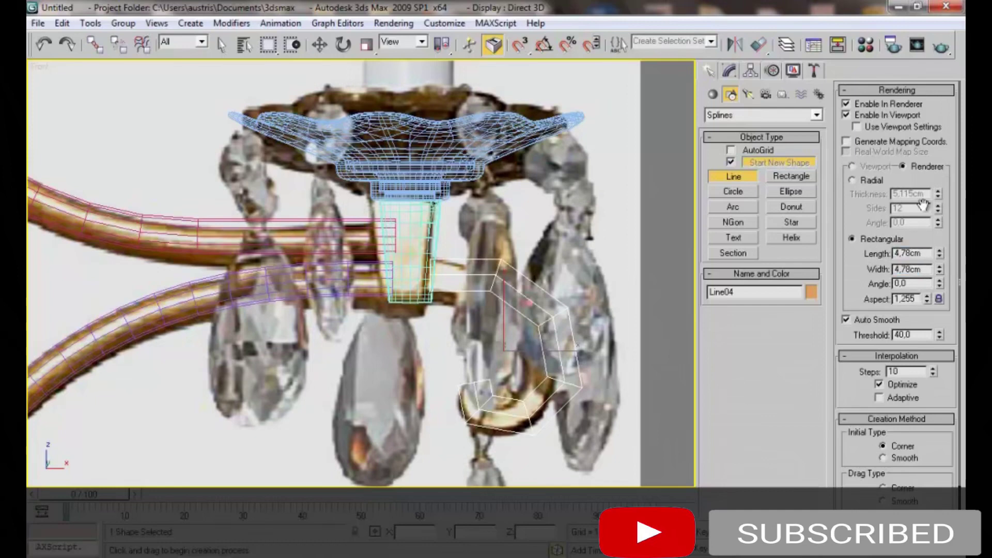
middle_drag(531, 306, 505, 276)
Convert the Line04 scroll to an Editable Poly and delete its end polygon
key(w)
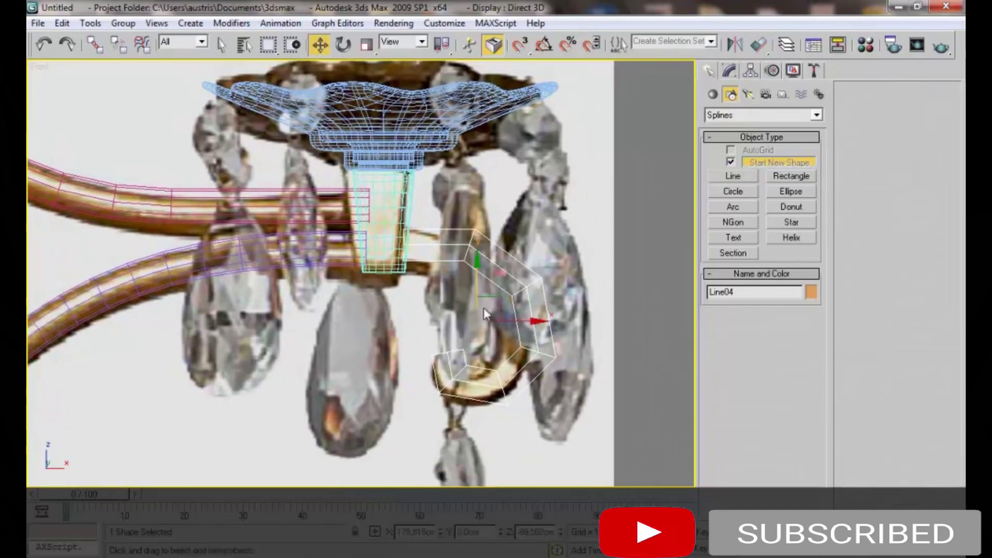
right_click(511, 353)
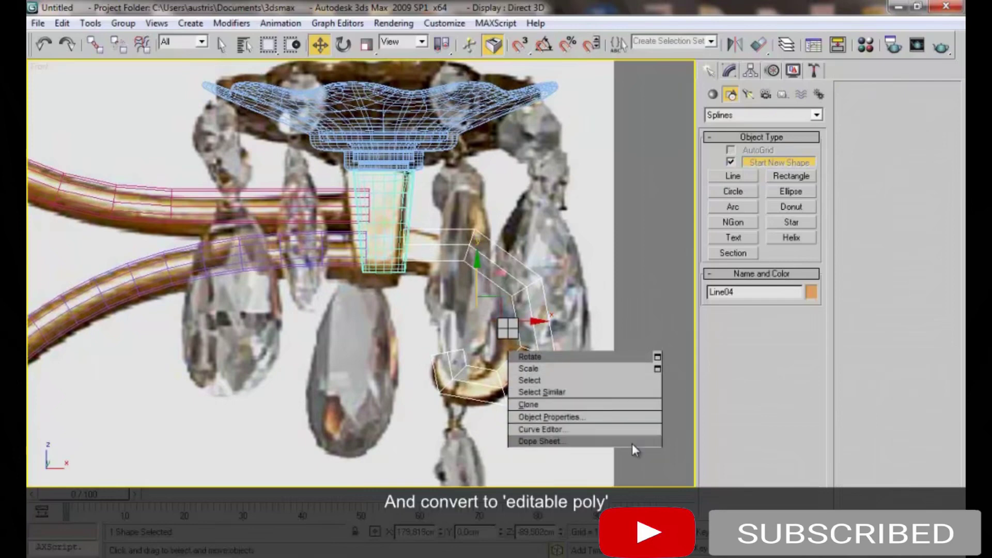
click(716, 489)
scroll(479, 303, up, 2)
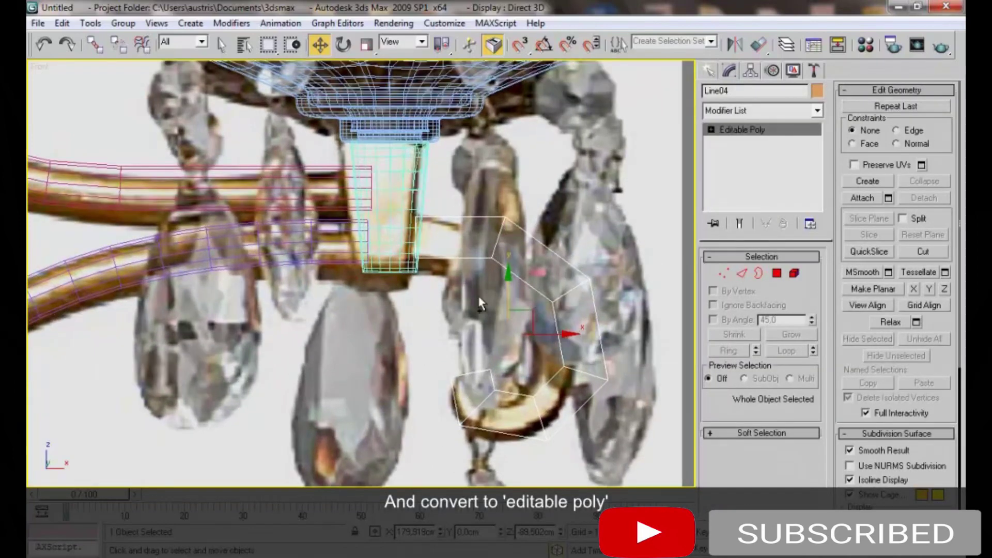
key(4)
click(481, 240)
key(Delete)
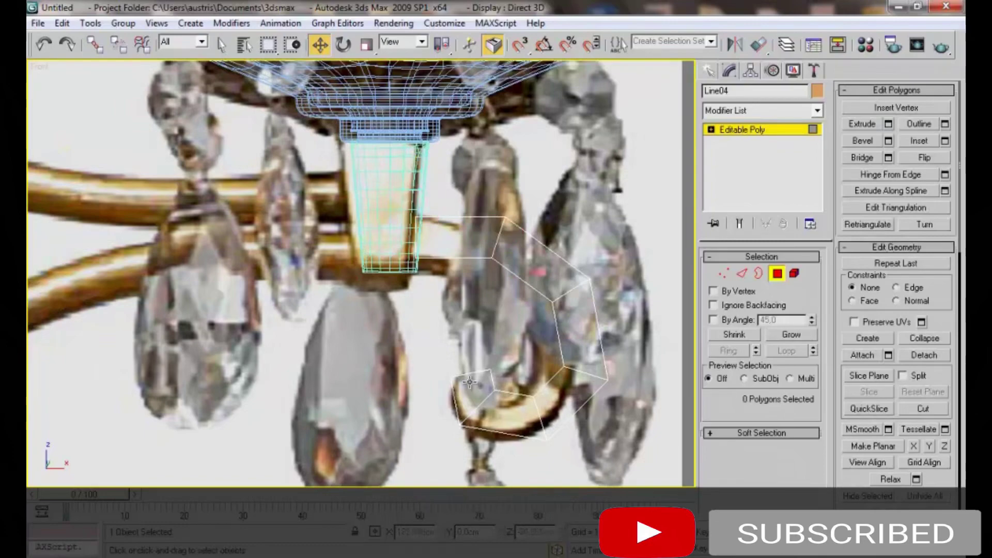
Remove the diagonal edge on the scroll's end in the perspective view
key(p)
mouse_move(505, 344)
alt+middle_down()
mouse_move(513, 339)
mouse_move(305, 347)
alt+middle_up()
key(2)
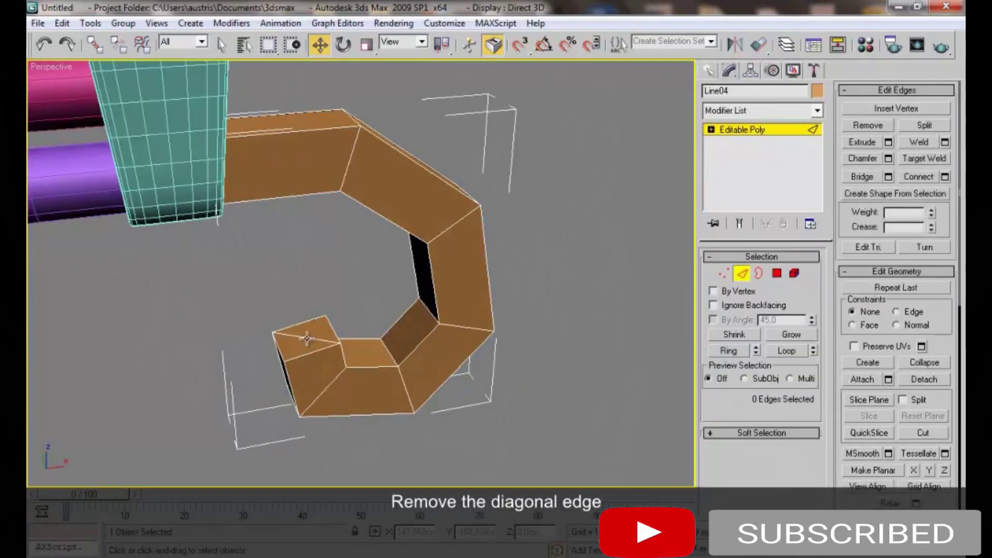
click(306, 340)
right_click(309, 331)
click(287, 362)
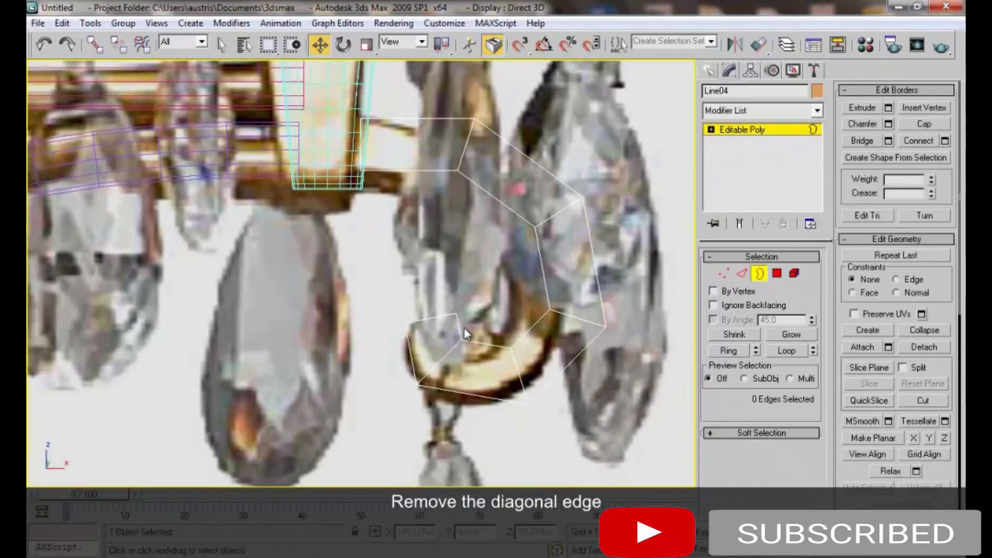
Connect the two selected edges with a new edge across the curl
key(2)
click(464, 328)
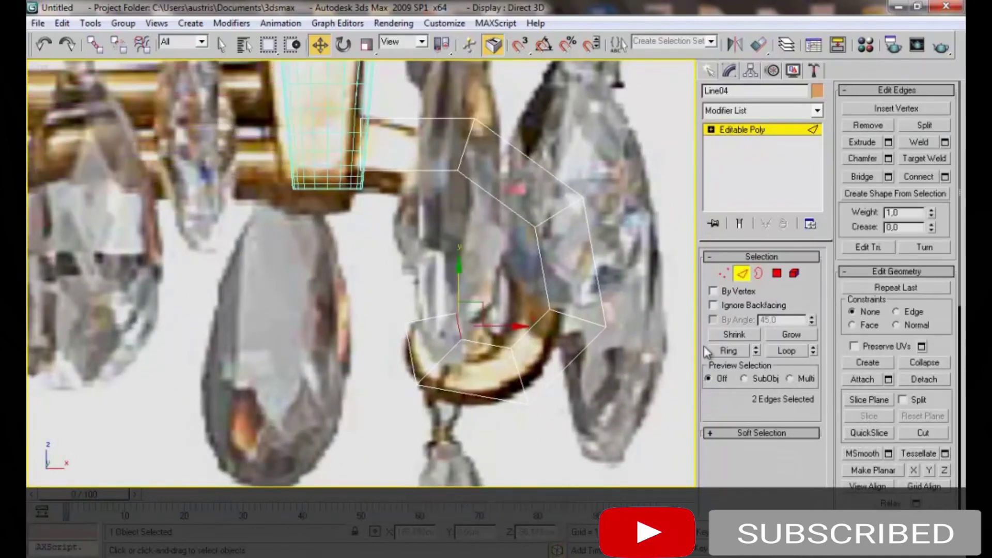
right_click(538, 296)
click(512, 326)
Move the new vertices up-left and pull the bottom-left vertex down to round the curl
key(1)
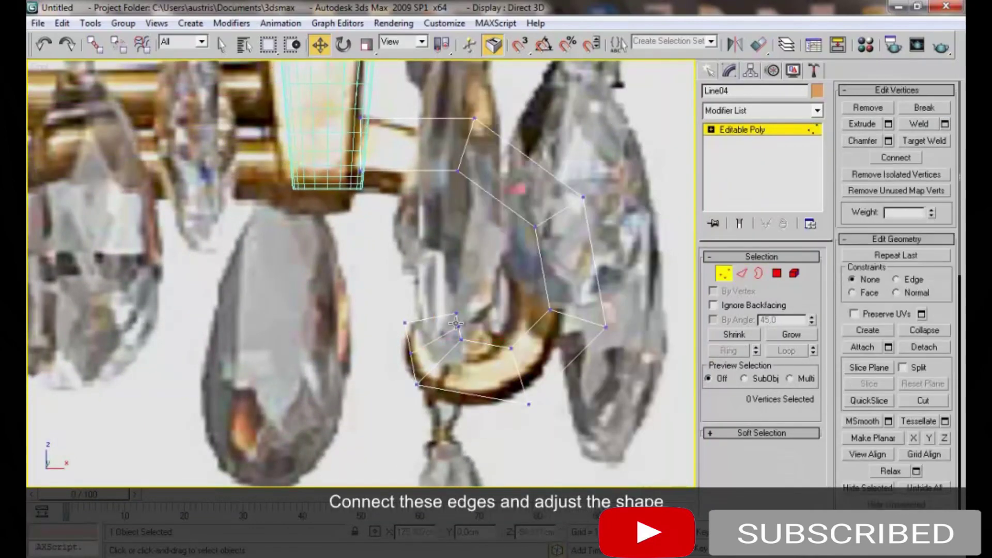
click(458, 338)
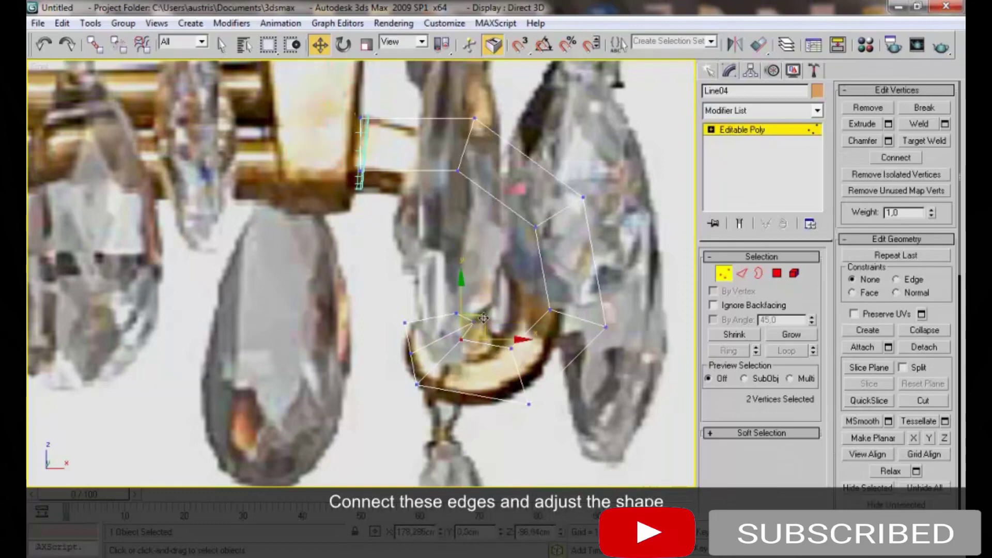
drag(502, 325, 464, 294)
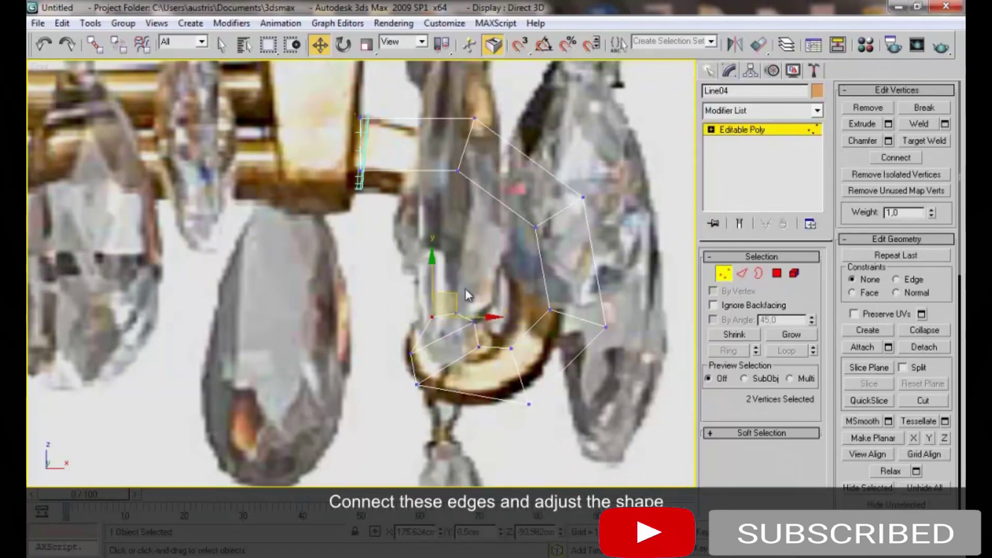
drag(417, 385, 433, 400)
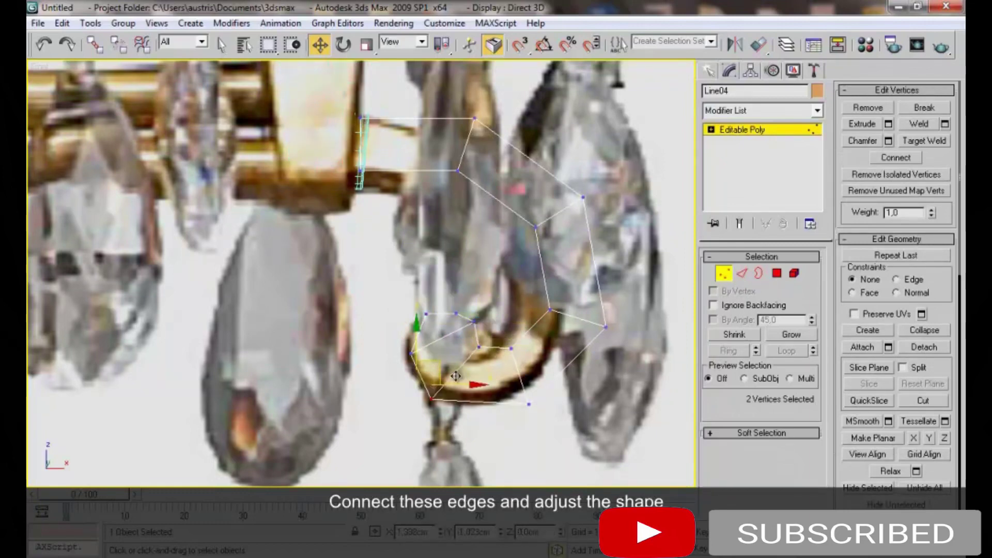
click(455, 306)
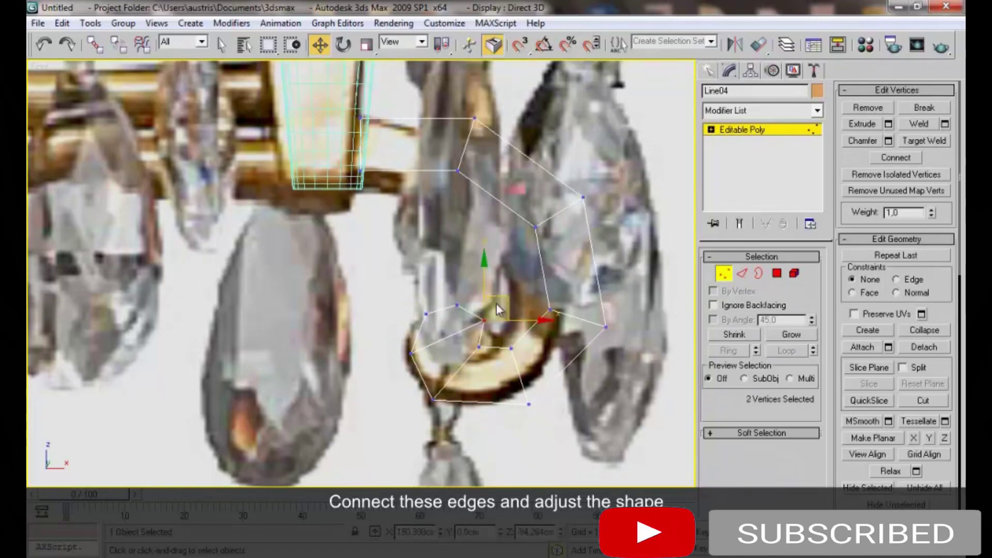
click(434, 398)
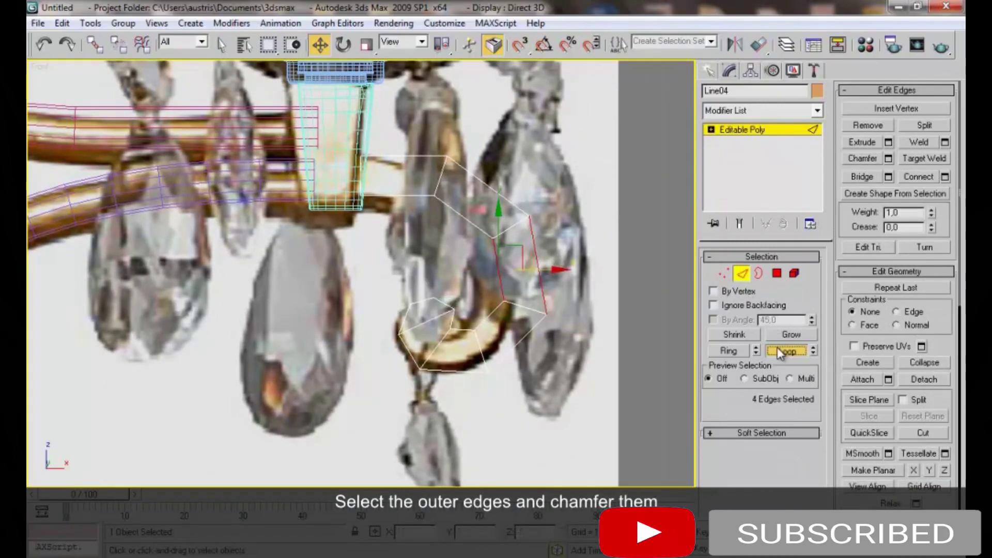
click(777, 350)
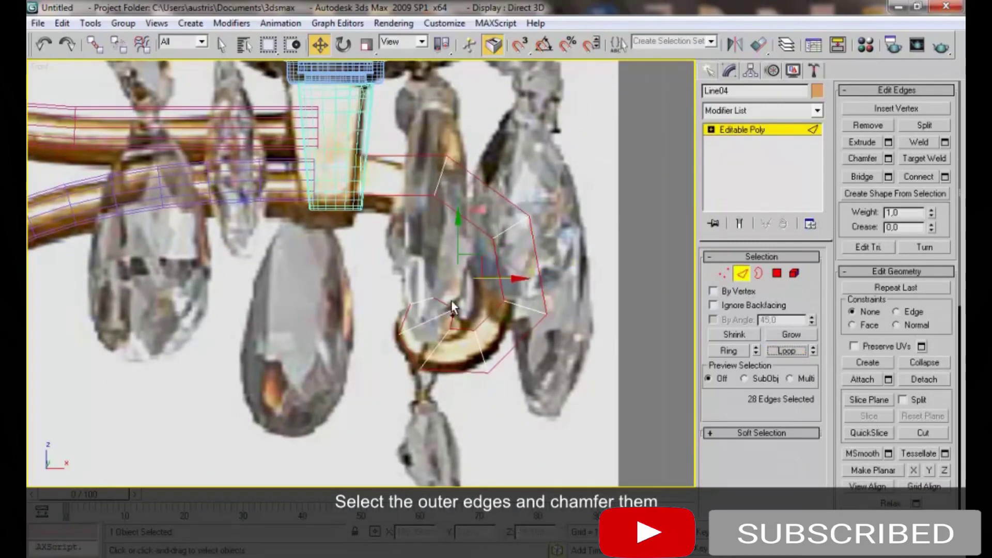
Chamfer the scroll's outer edge loops by 0.24cm
right_click(457, 286)
click(380, 376)
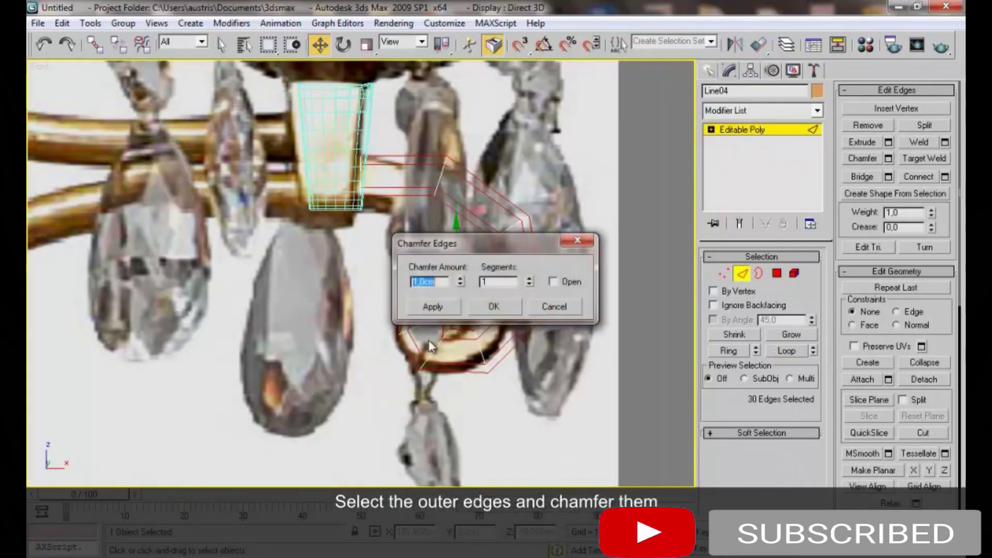
drag(459, 284, 459, 329)
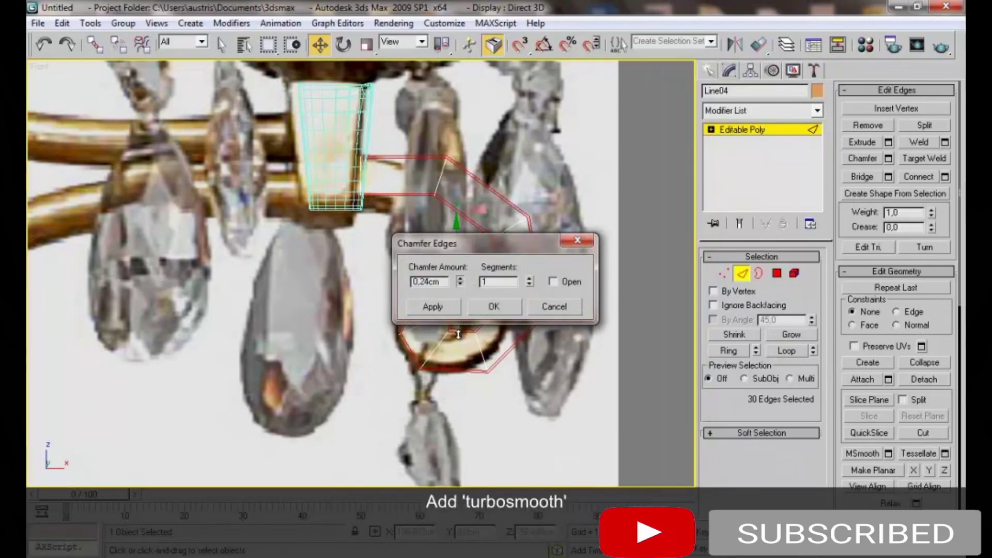
click(494, 307)
click(765, 129)
Add a TurboSmooth modifier to the scroll with Iterations set to 2
click(816, 110)
scroll(744, 414, down, 10)
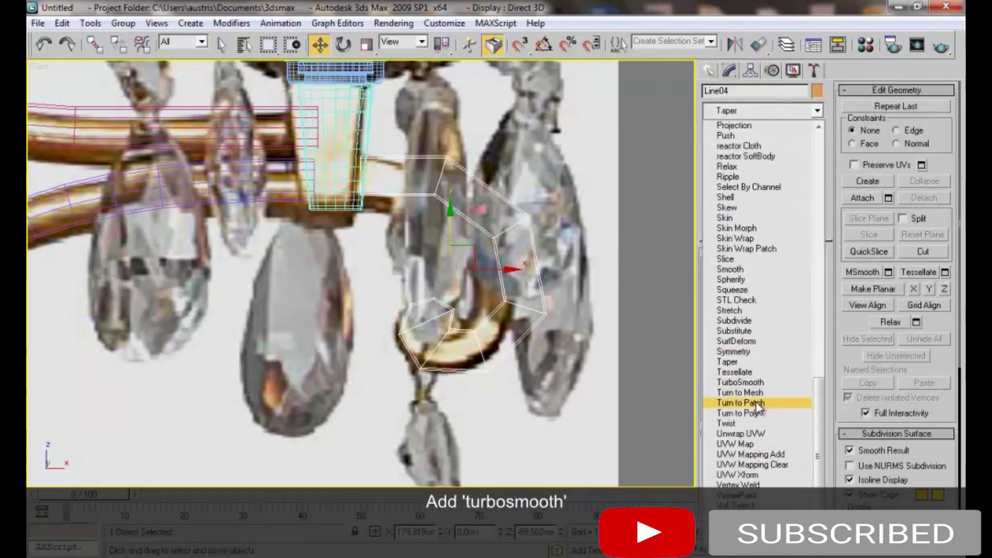
click(740, 382)
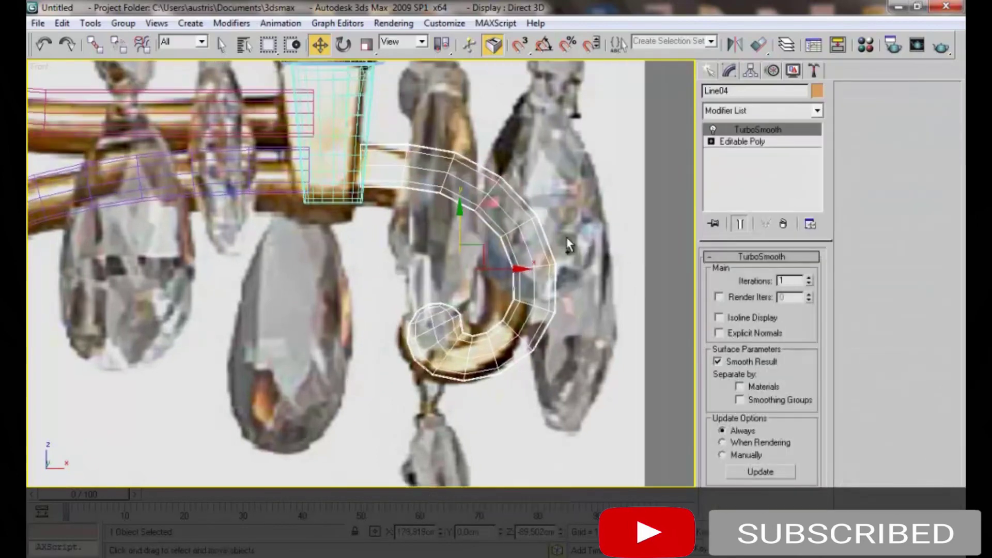
click(744, 141)
key(1)
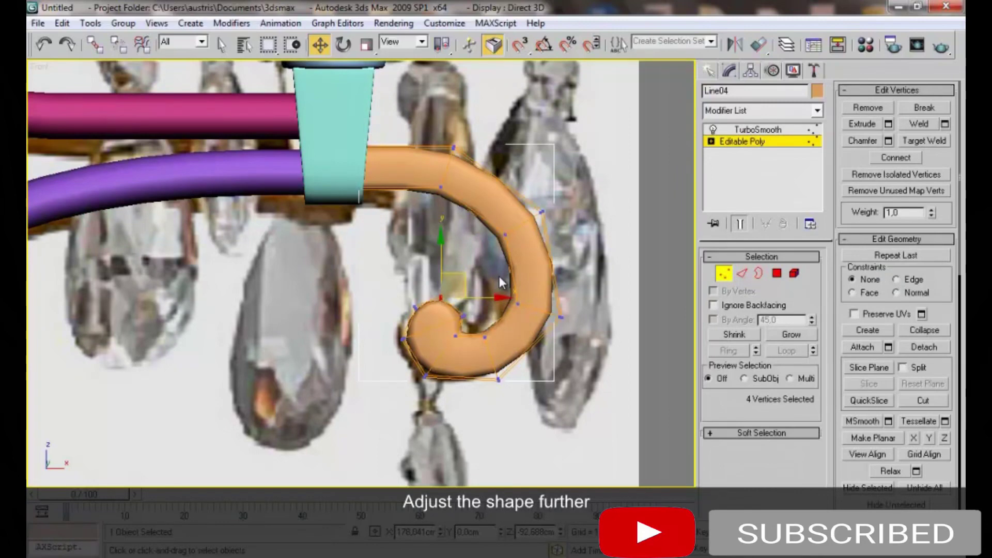
key(1)
click(775, 129)
click(809, 280)
Nudge the selected base-mesh vertices to refine the curl's shape
click(742, 141)
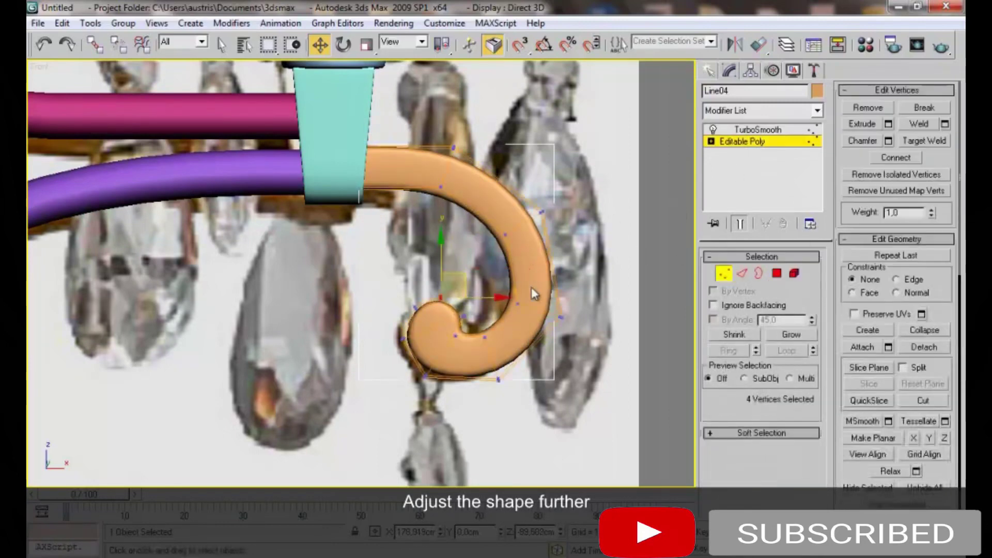
key(1)
drag(482, 294, 485, 295)
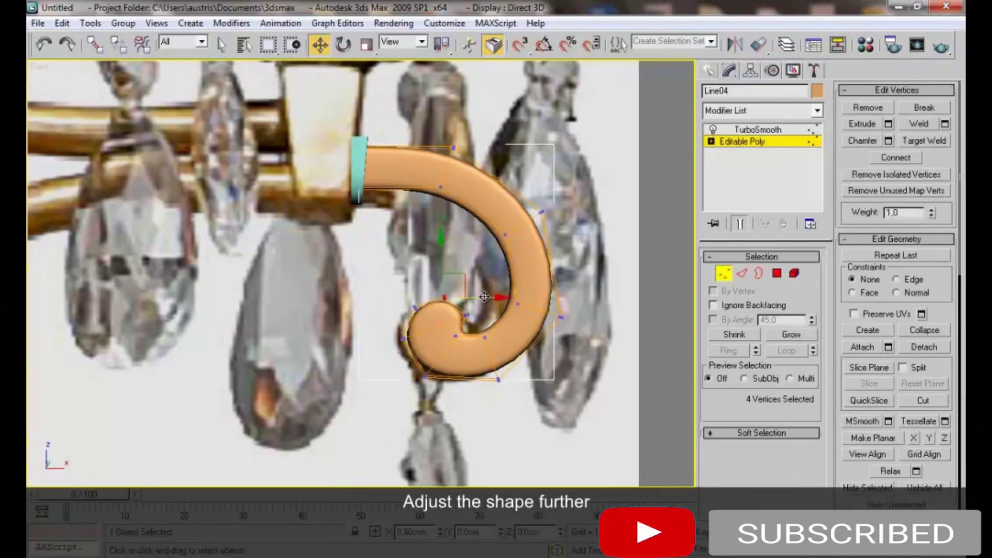
Deselect the scroll and draw a vertical line from the candle's top to bottom
key(1)
click(559, 292)
scroll(516, 299, down, 3)
scroll(482, 305, down, 5)
scroll(478, 315, down, 3)
scroll(477, 324, down, 2)
scroll(471, 336, down, 3)
scroll(455, 357, down, 3)
scroll(432, 383, down, 2)
scroll(442, 352, up, 3)
scroll(463, 316, up, 2)
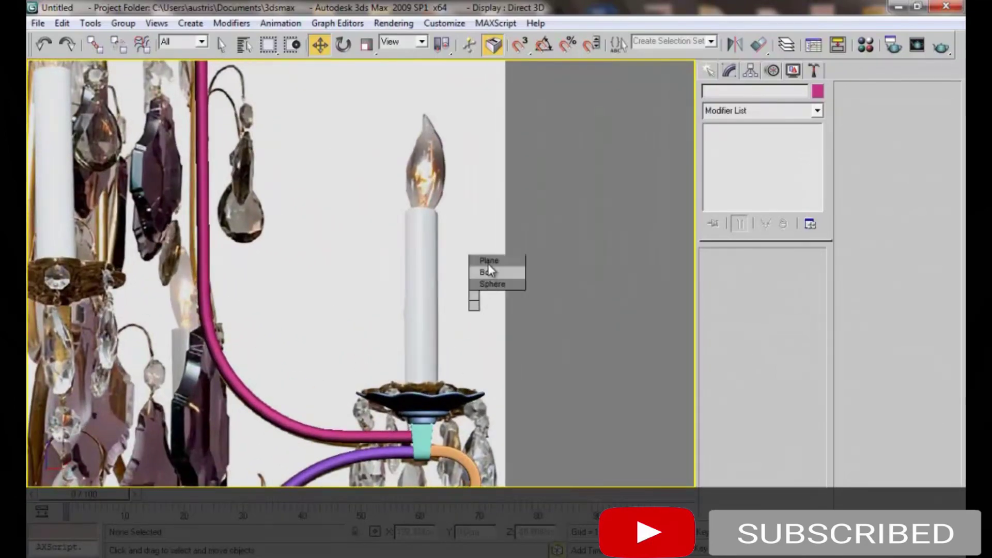
click(490, 242)
click(422, 211)
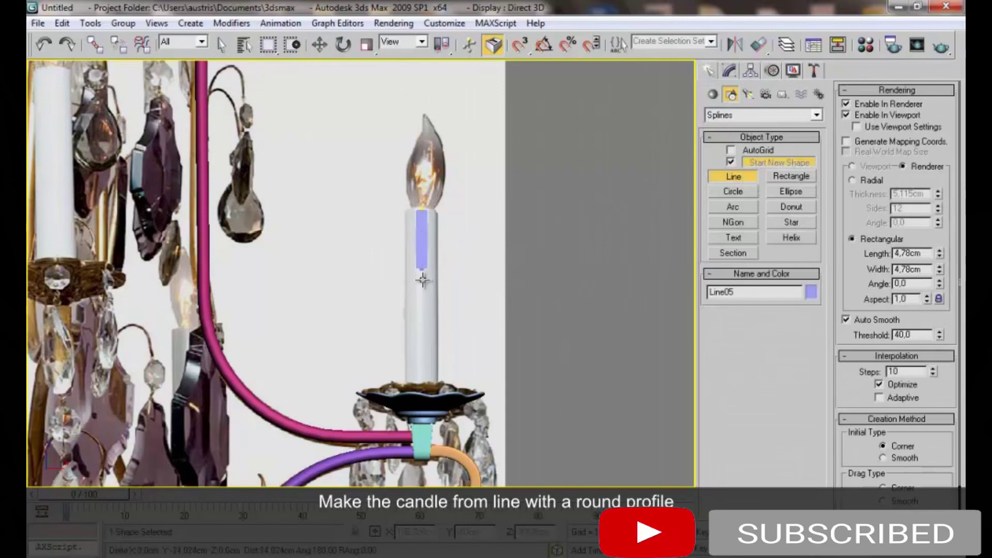
click(421, 395)
right_click(421, 395)
Render the line as a Radial tube about 14.104cm thick
click(866, 182)
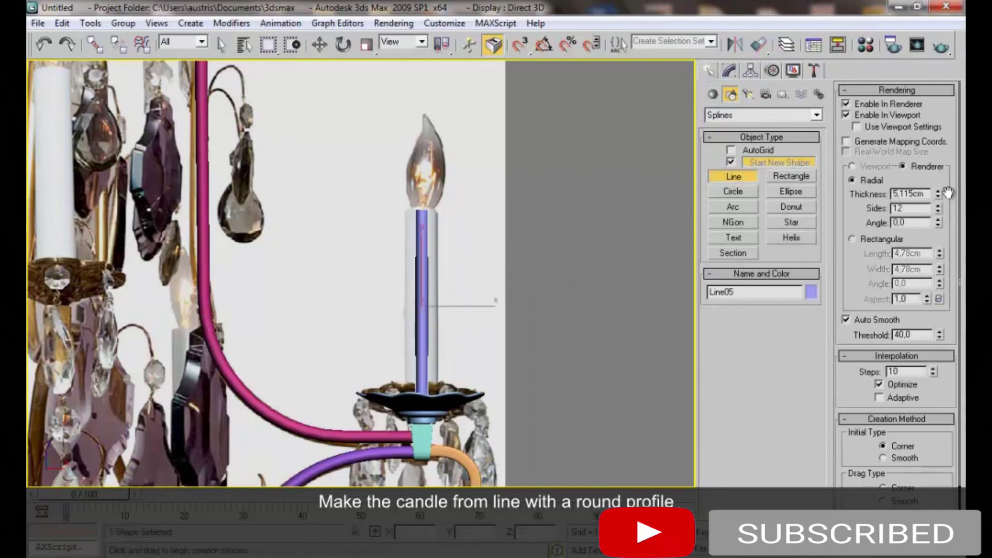
drag(939, 194, 921, 65)
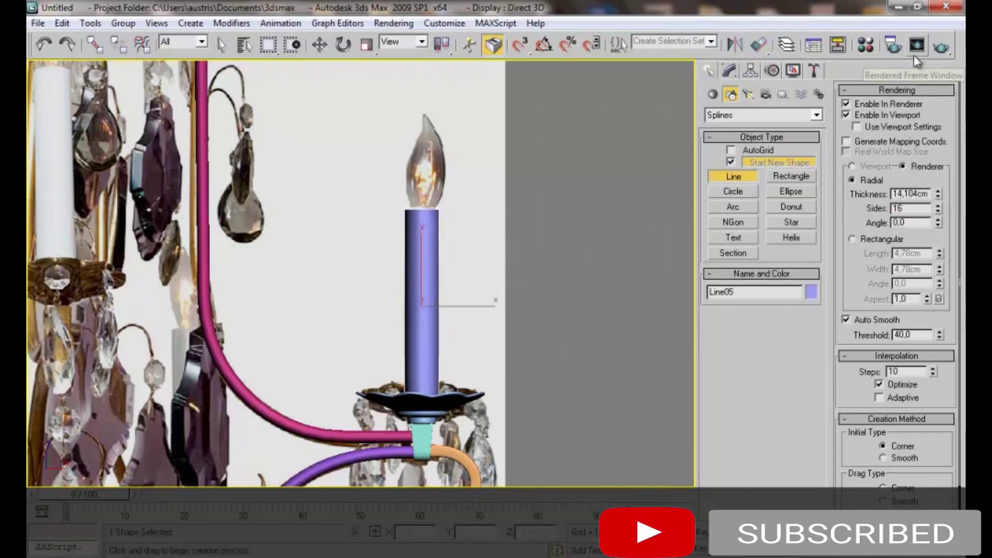
key(w)
scroll(483, 227, up, 2)
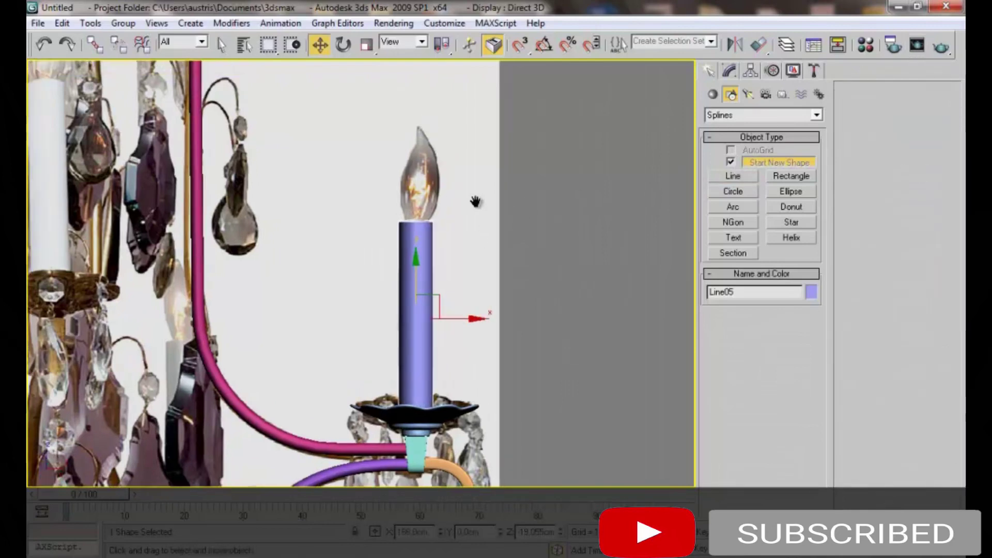
scroll(474, 207, up, 2)
scroll(463, 240, up, 2)
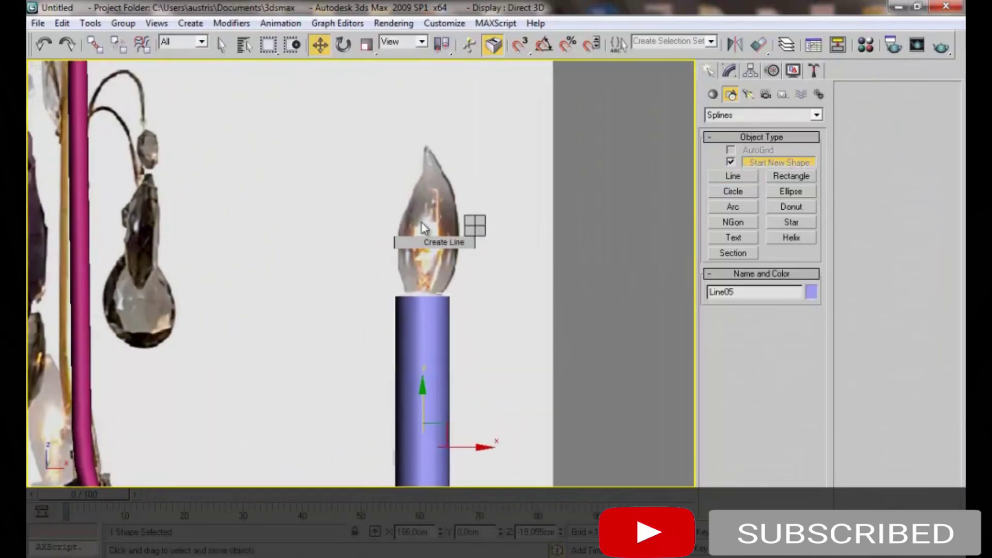
scroll(423, 244, up, 2)
scroll(405, 244, up, 2)
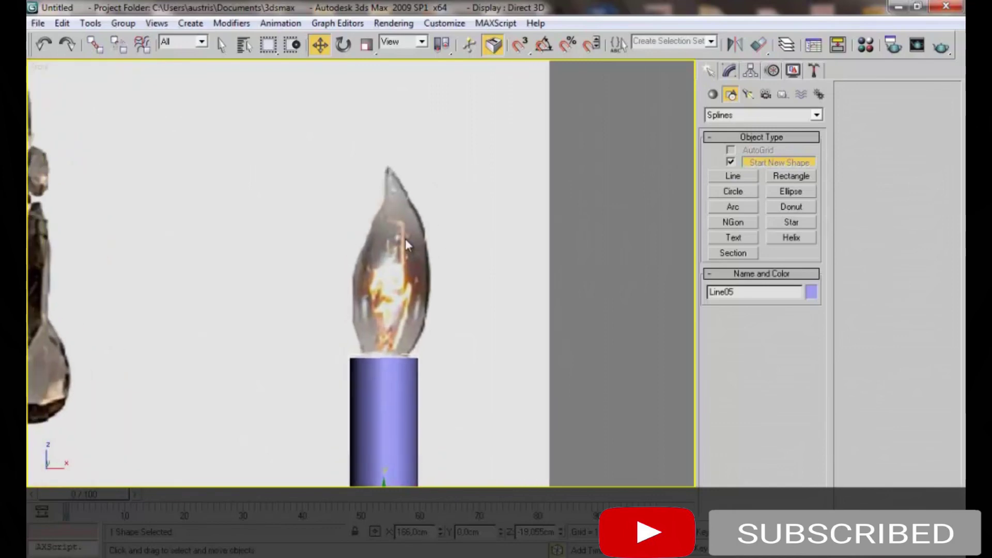
Create a sphere over the photo's bulb and rotate it 90 degrees
right_click(440, 246)
click(457, 222)
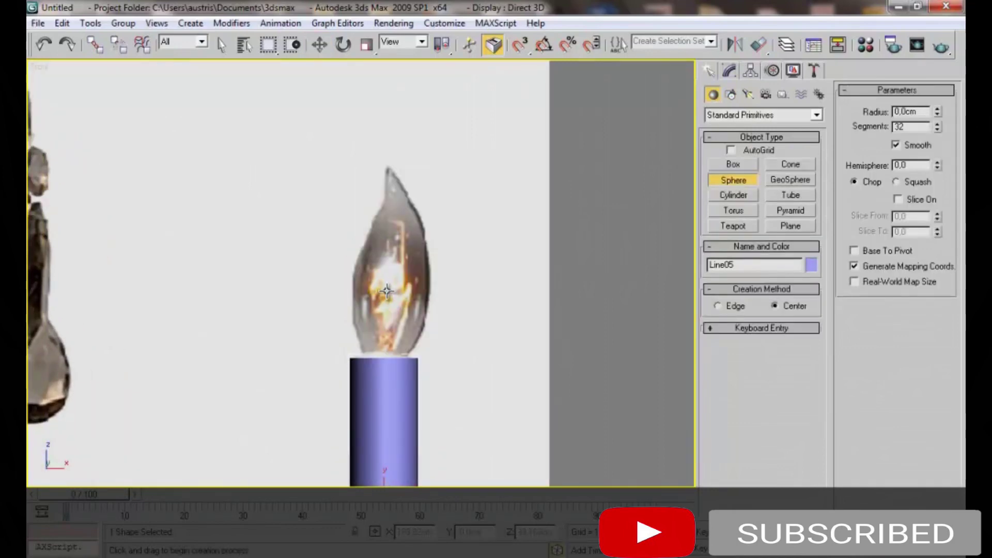
drag(390, 287, 444, 278)
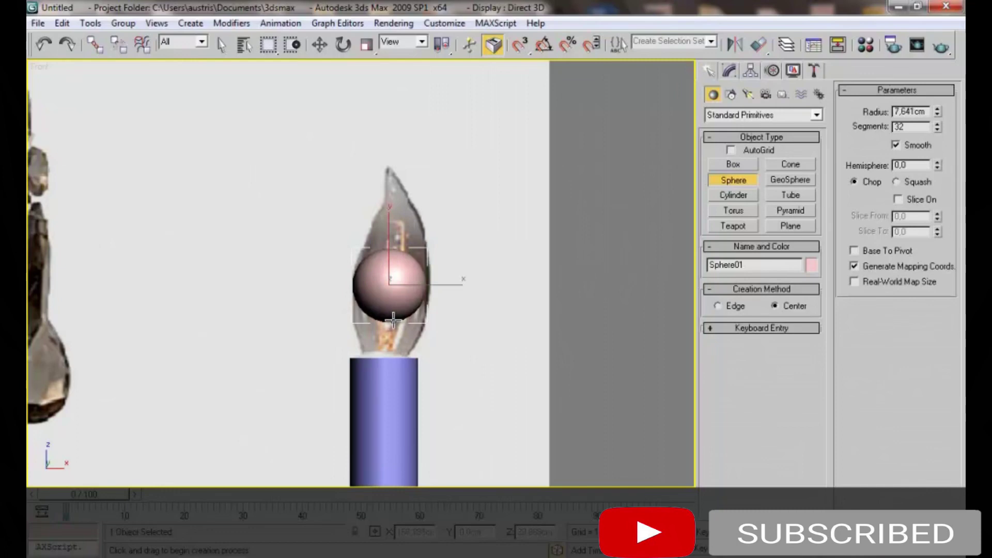
key(e)
drag(390, 260, 390, 326)
key(a)
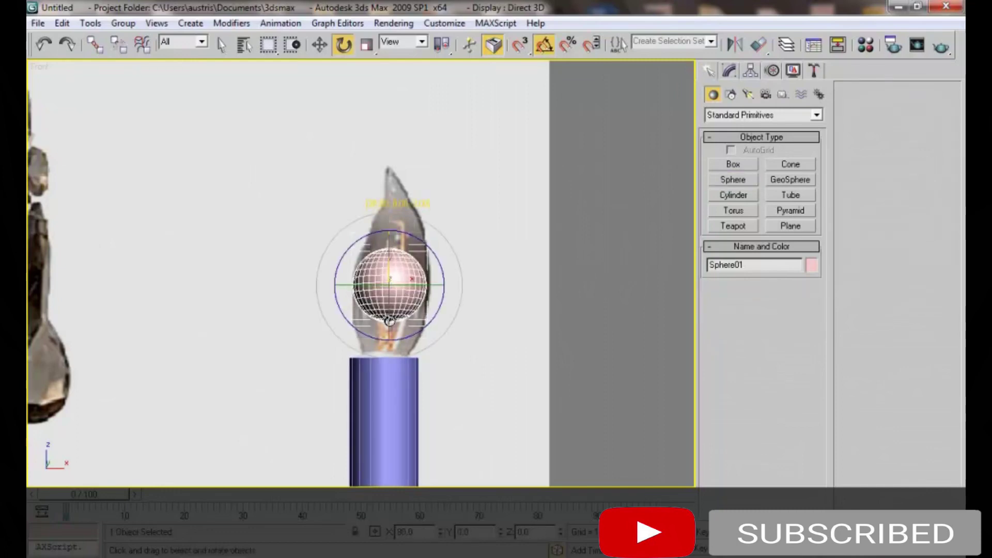
Set the sphere to 12 segments and stretch it vertically
click(729, 71)
text(12)
key(Return)
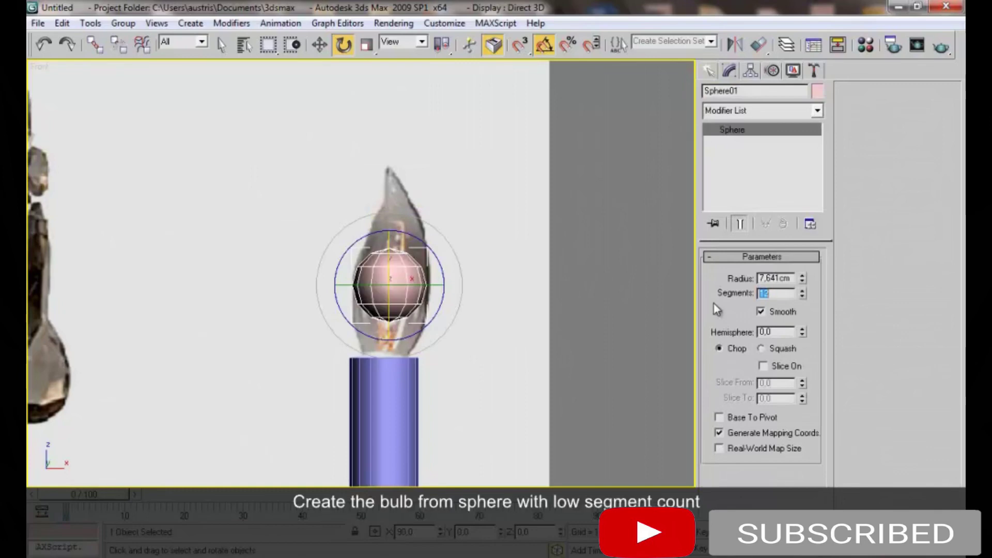
middle_drag(398, 227, 393, 227)
key(r)
drag(385, 222, 383, 213)
key(w)
Convert the sphere to an Editable Poly and move it onto the candle top
right_click(387, 245)
mouse_move(418, 381)
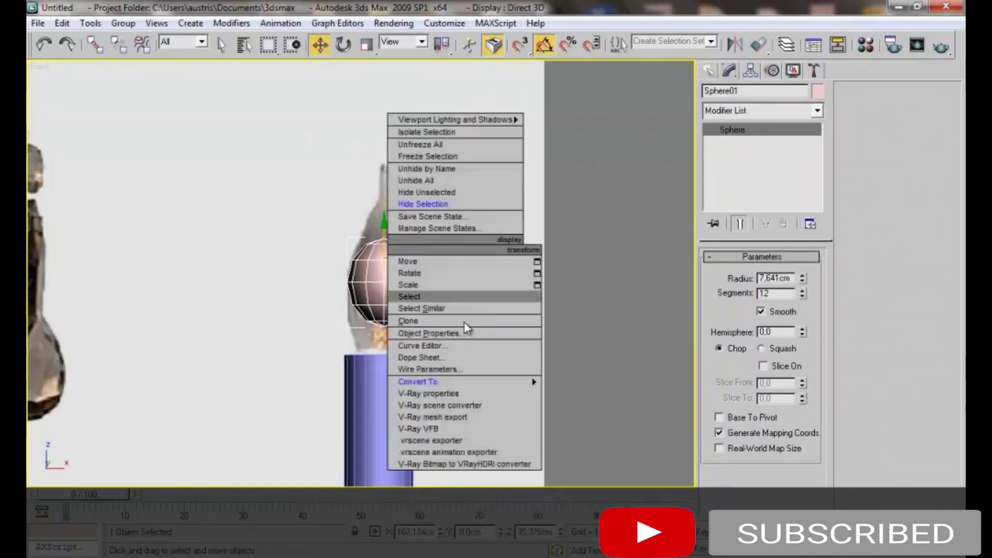
click(560, 393)
drag(436, 339, 437, 340)
key(r)
key(w)
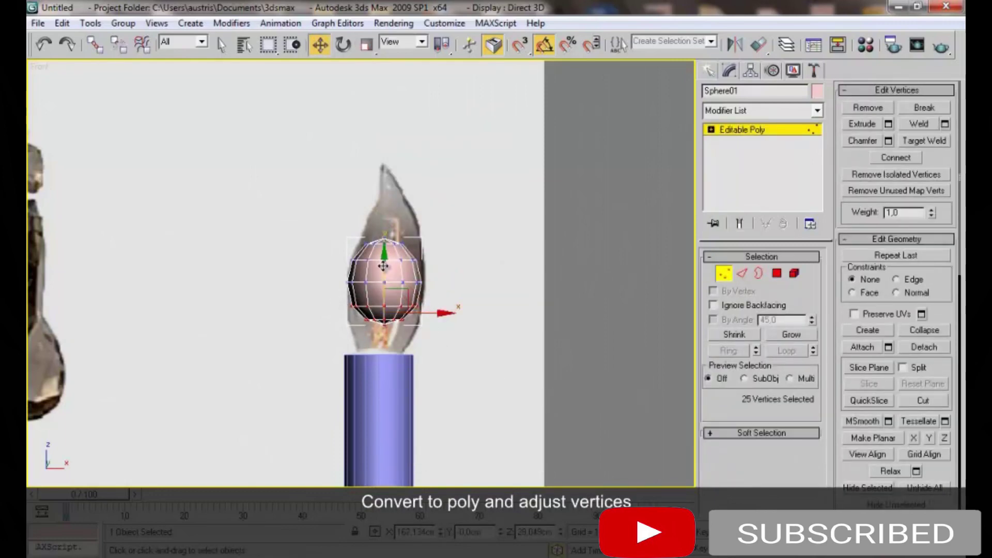
key(1)
drag(383, 268, 383, 302)
Pull the sphere's top vertex up into a flame tip and raise a vertex ring
key(1)
click(384, 278)
drag(384, 266, 383, 155)
mouse_move(355, 264)
mouse_down()
mouse_move(429, 287)
mouse_move(413, 213)
mouse_move(431, 293)
mouse_move(384, 250)
mouse_up()
Widen the ring of 12 vertical edges and a horizontal vertex ring to bulge the flame body
key(2)
click(384, 285)
right_click(421, 273)
click(396, 325)
key(r)
drag(381, 279, 389, 268)
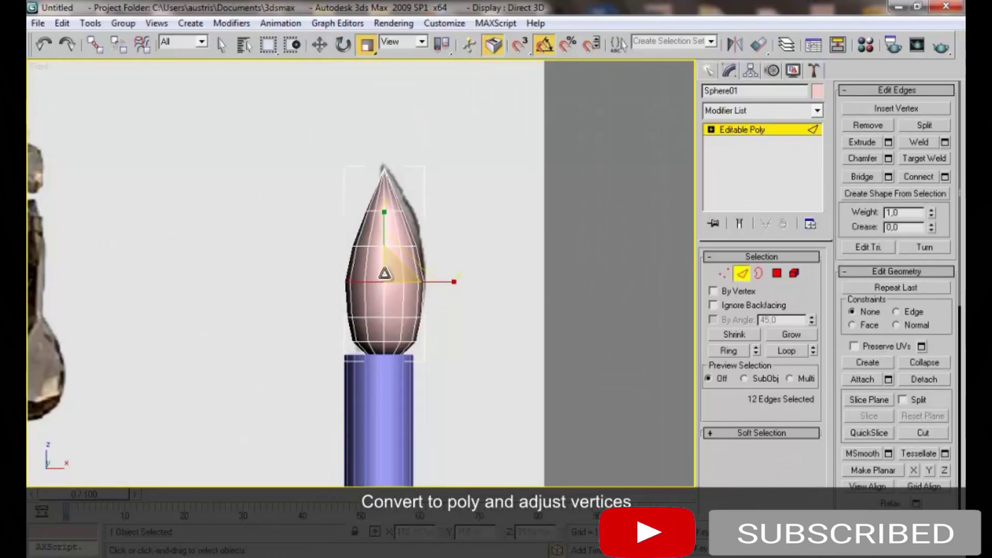
key(1)
drag(326, 304, 445, 331)
drag(397, 307, 384, 321)
key(1)
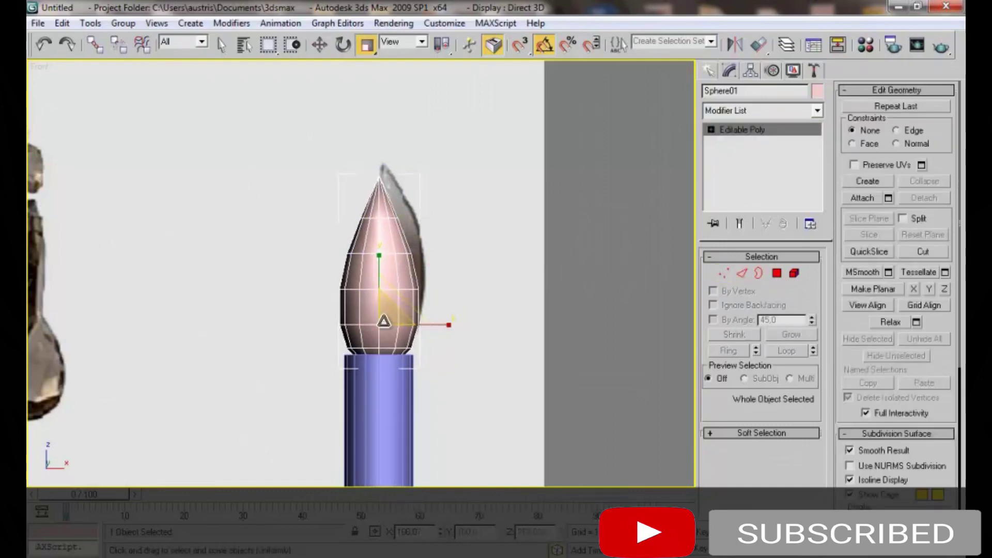
Remove the extra edges at the flame's tip
key(1)
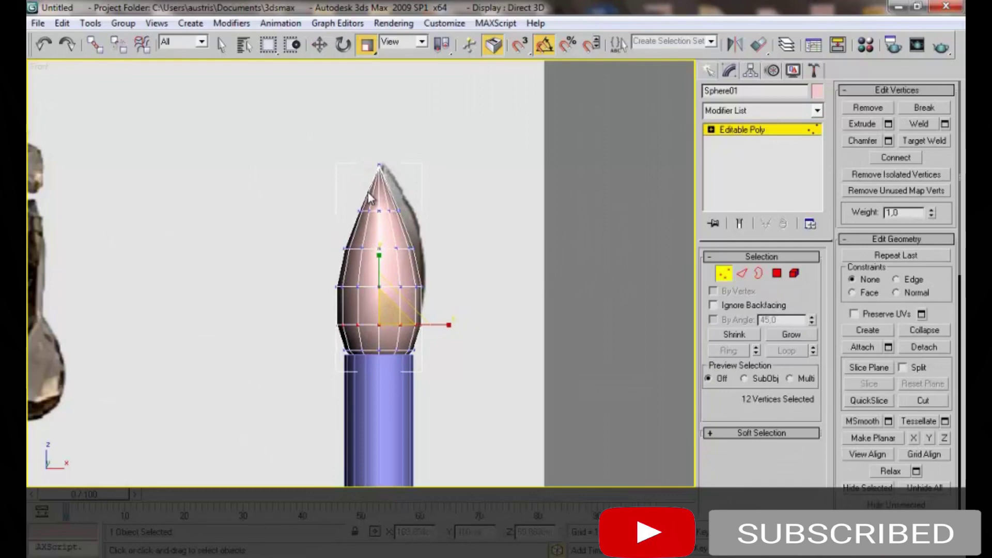
key(2)
right_click(407, 209)
click(373, 237)
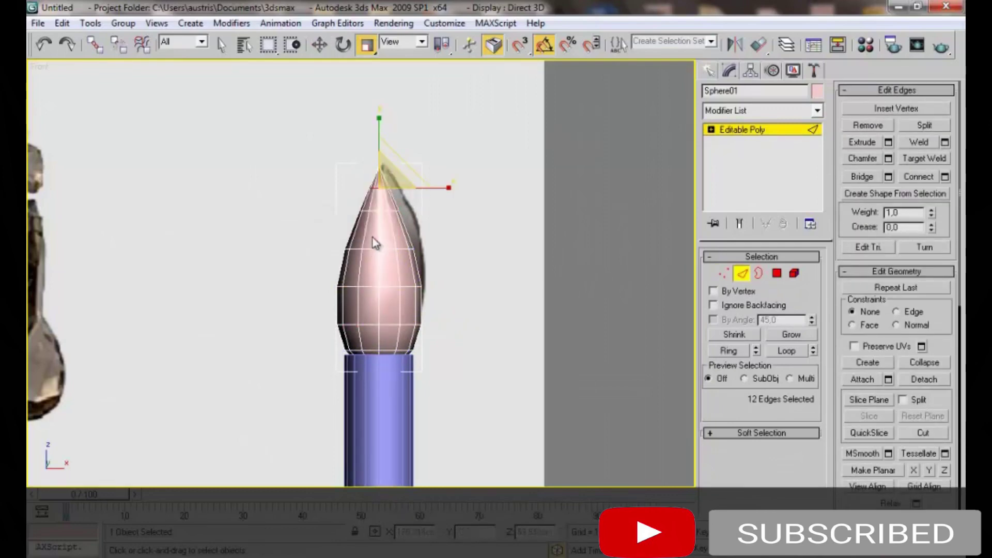
Add a TurboSmooth modifier to the flame bulb
key(1)
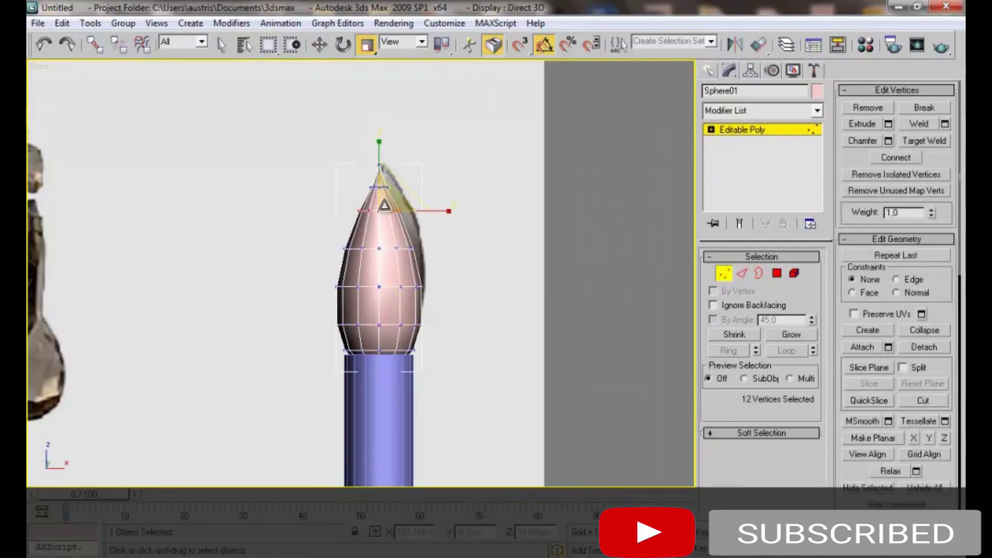
click(379, 166)
key(w)
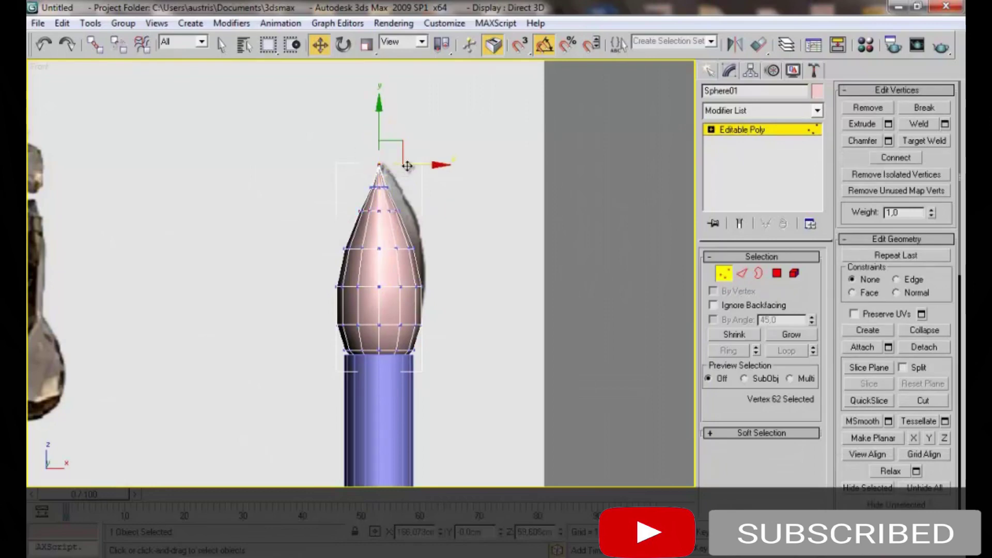
key(1)
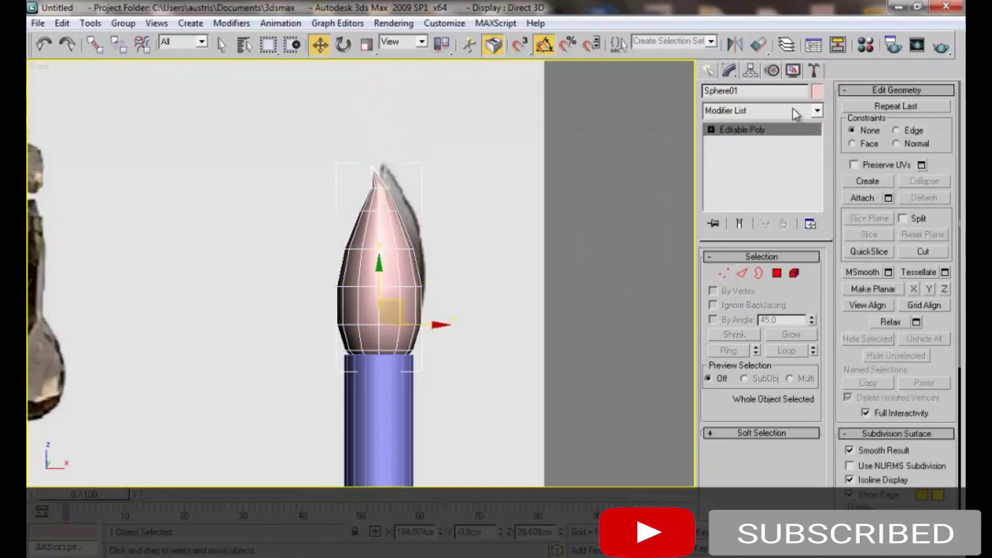
click(794, 110)
click(760, 383)
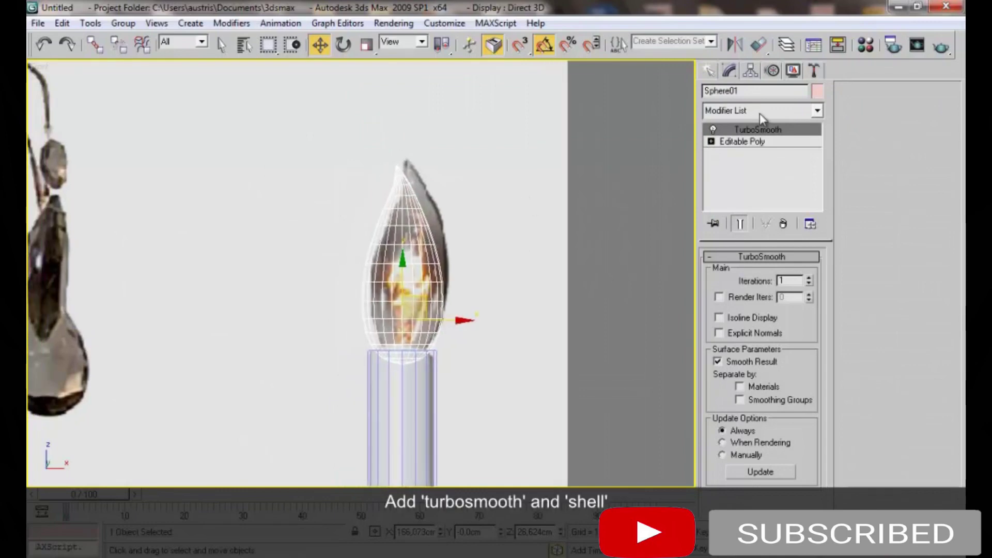
Add a Shell modifier to Sphere01 with 0,01cm inner and 0,31cm outer amounts, then deselect
click(758, 112)
text(s)
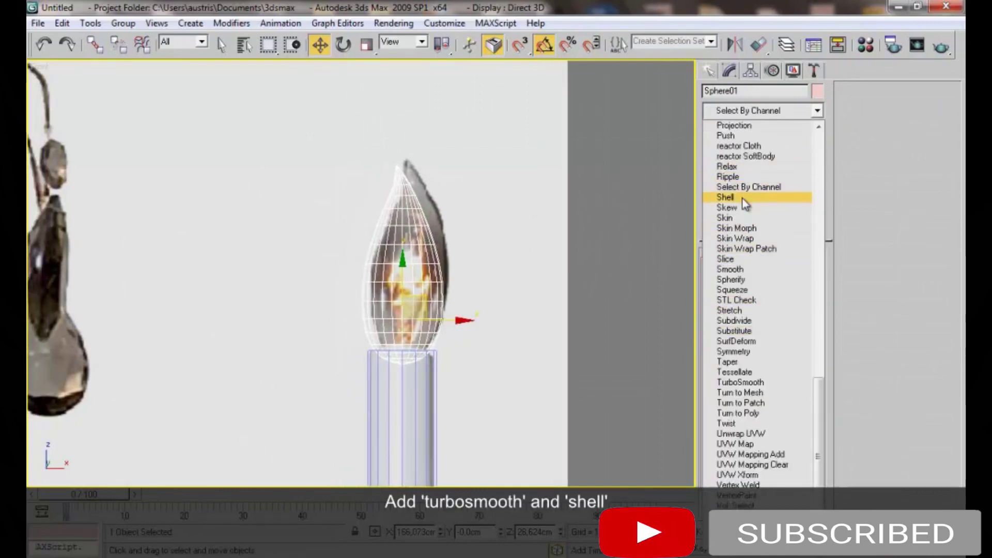
click(745, 199)
drag(810, 280, 804, 338)
drag(810, 277, 811, 297)
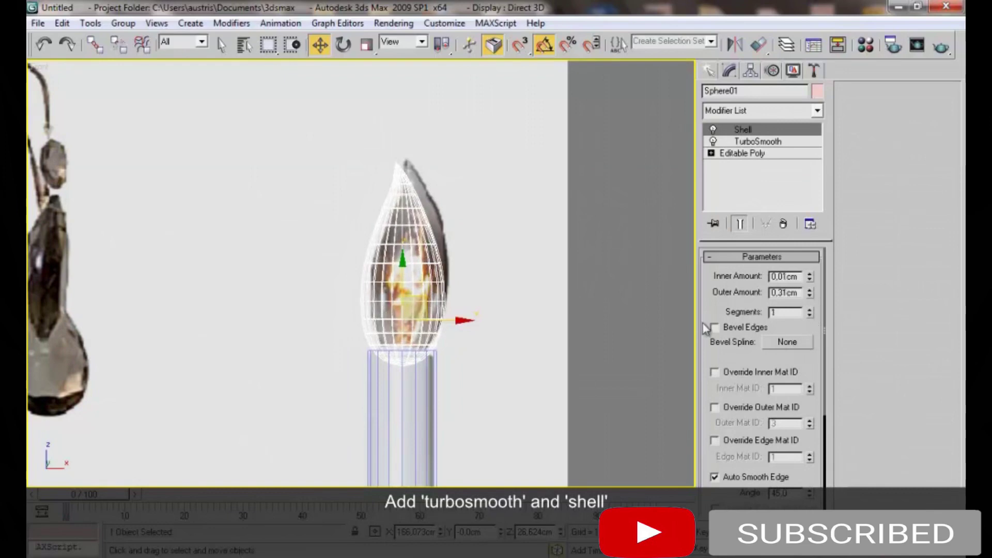
middle_drag(420, 263, 432, 230)
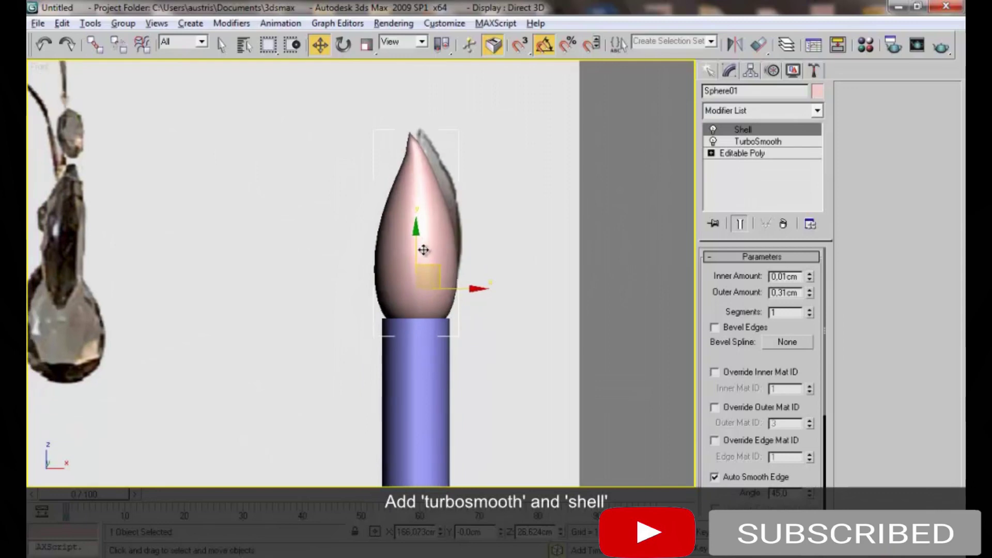
scroll(410, 333, down, 5)
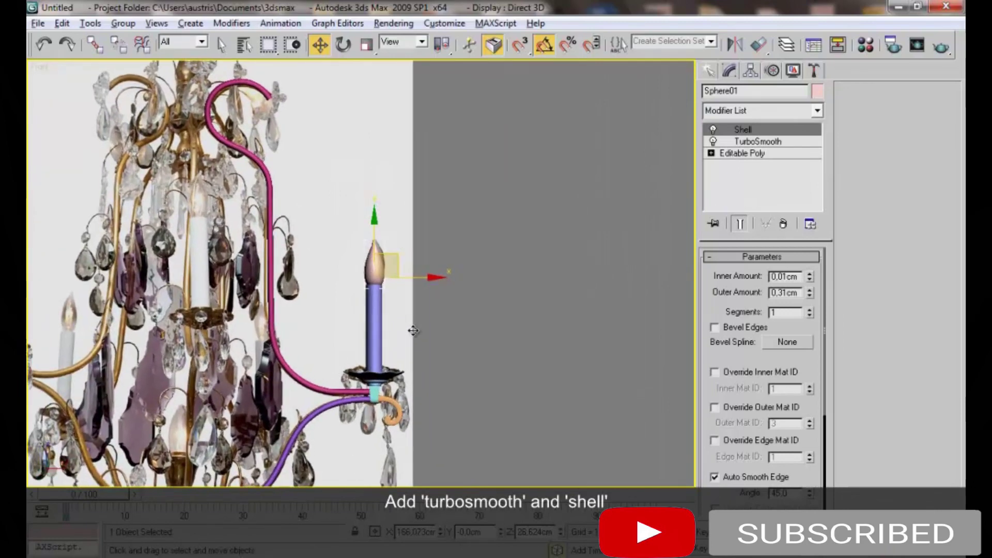
scroll(410, 333, up, 3)
key(r)
click(412, 210)
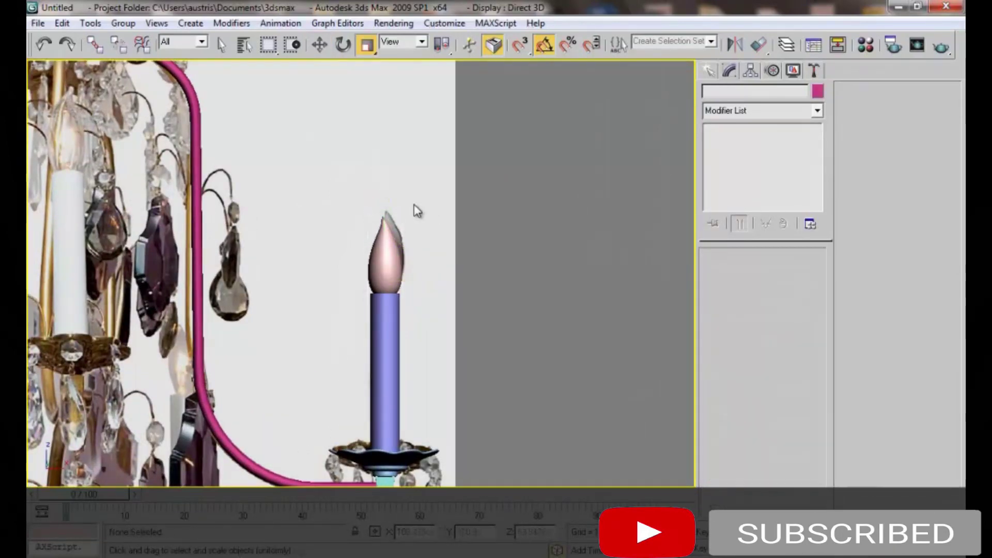
scroll(454, 200, up, 2)
key(ctrl+z)
click(744, 153)
key(1)
key(w)
click(398, 175)
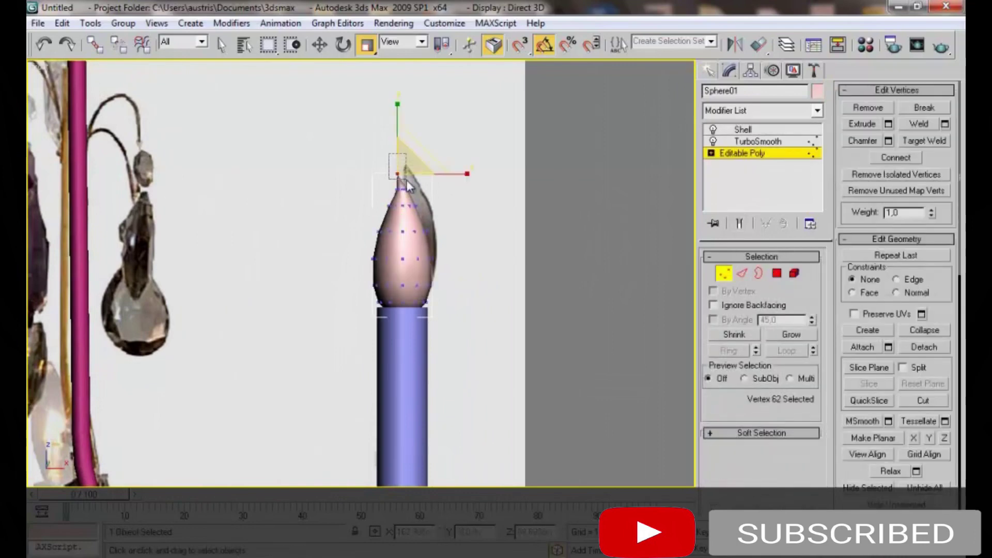
click(449, 195)
click(412, 250)
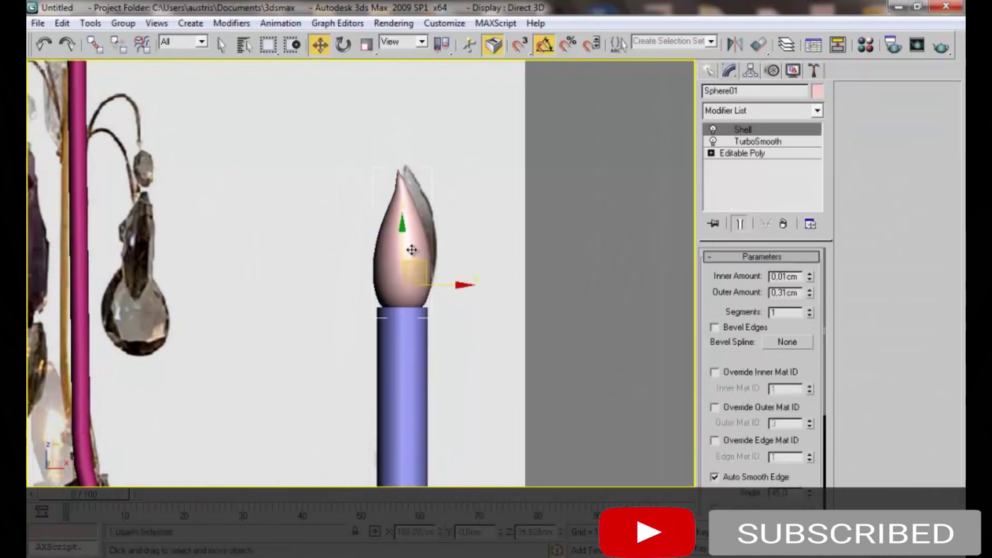
click(744, 154)
middle_drag(450, 186, 450, 228)
scroll(451, 229, up, 2)
key(2)
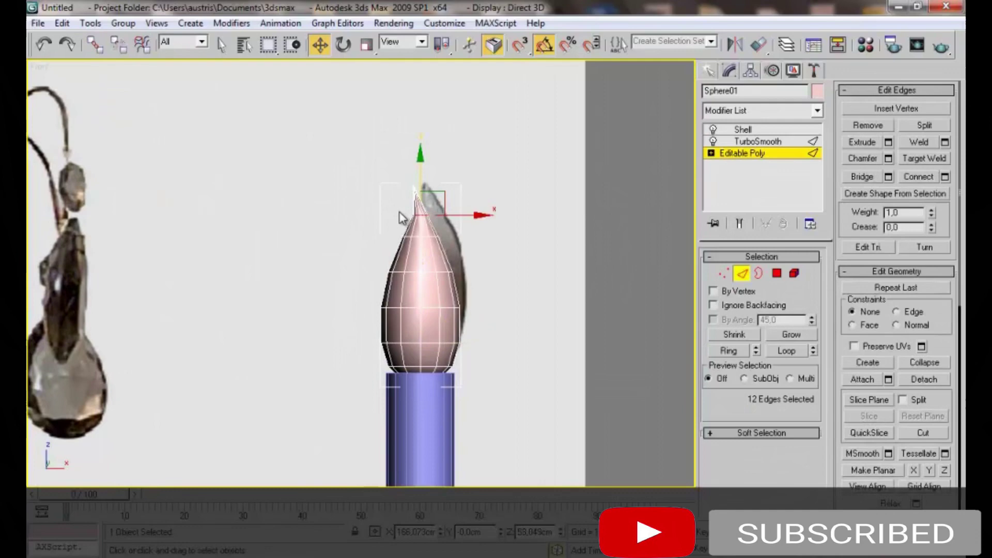
right_click(422, 204)
click(443, 245)
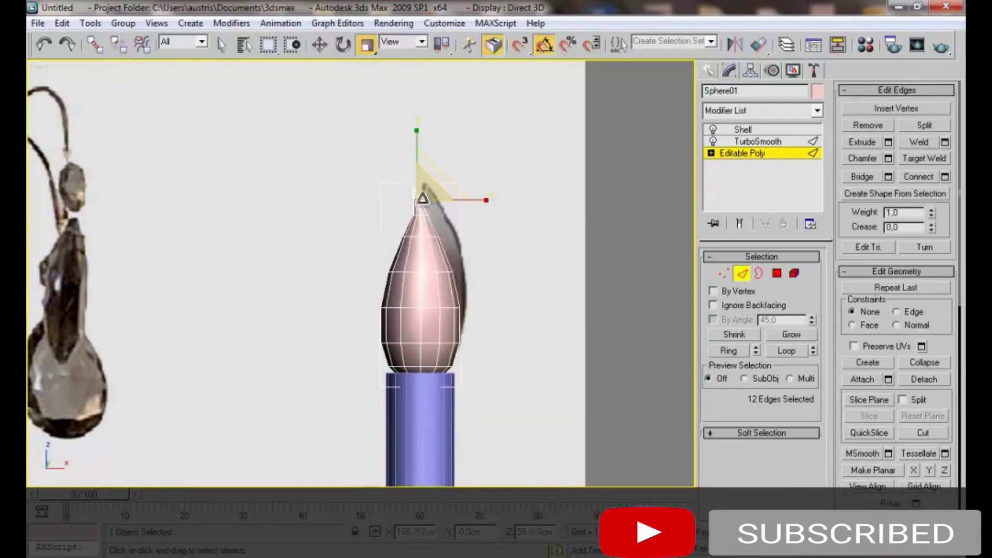
key(w)
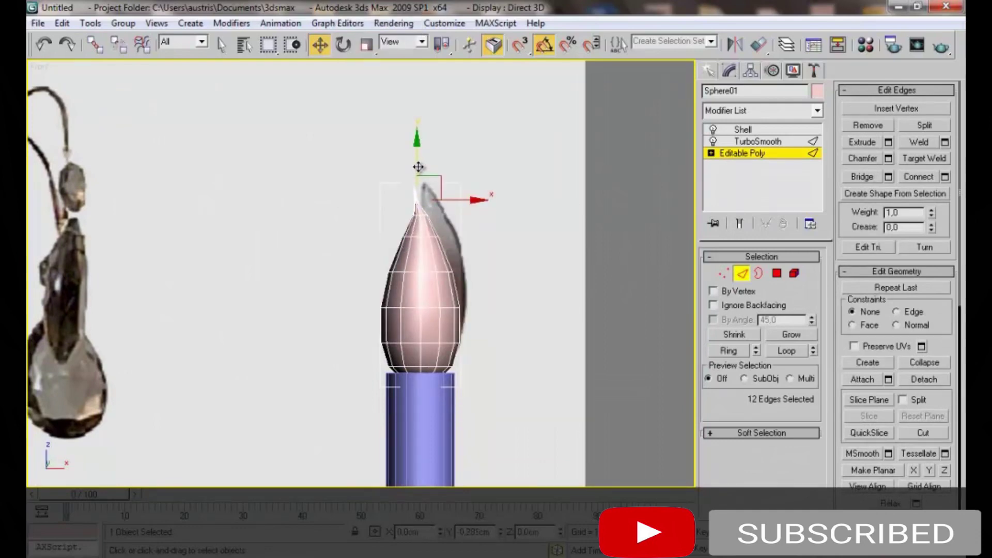
drag(418, 167, 461, 205)
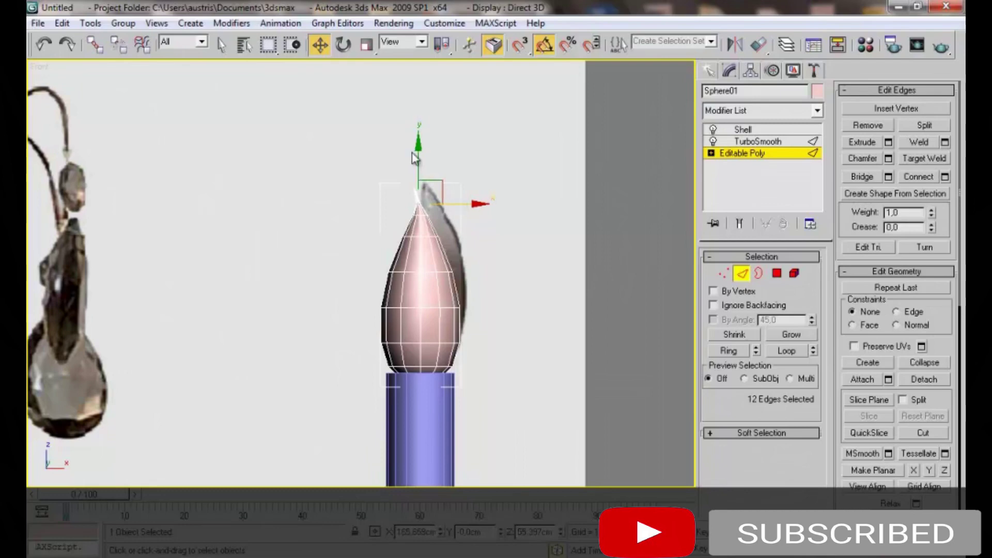
key(2)
click(505, 237)
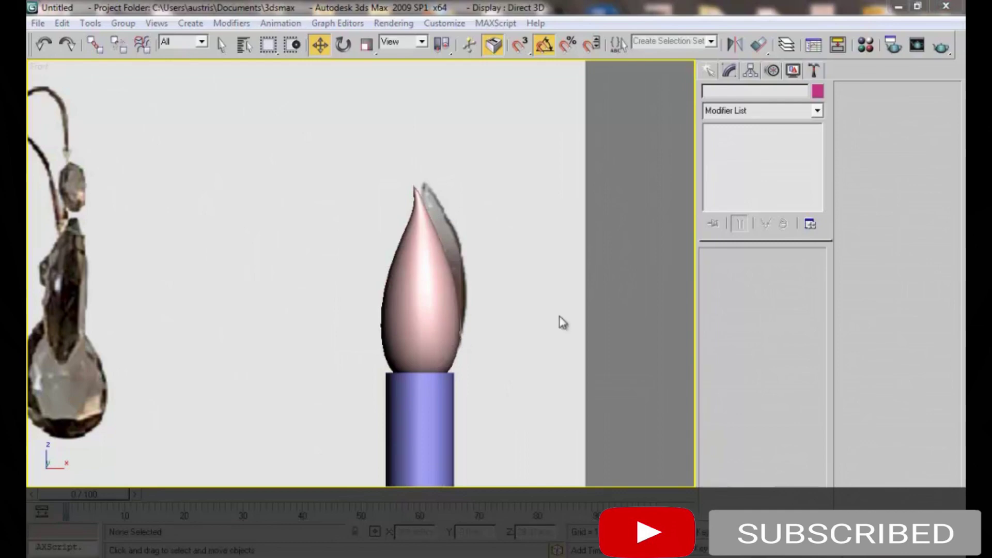
scroll(480, 272, down, 5)
scroll(471, 296, down, 4)
middle_drag(450, 238, 455, 173)
scroll(455, 172, down, 1)
scroll(453, 201, down, 2)
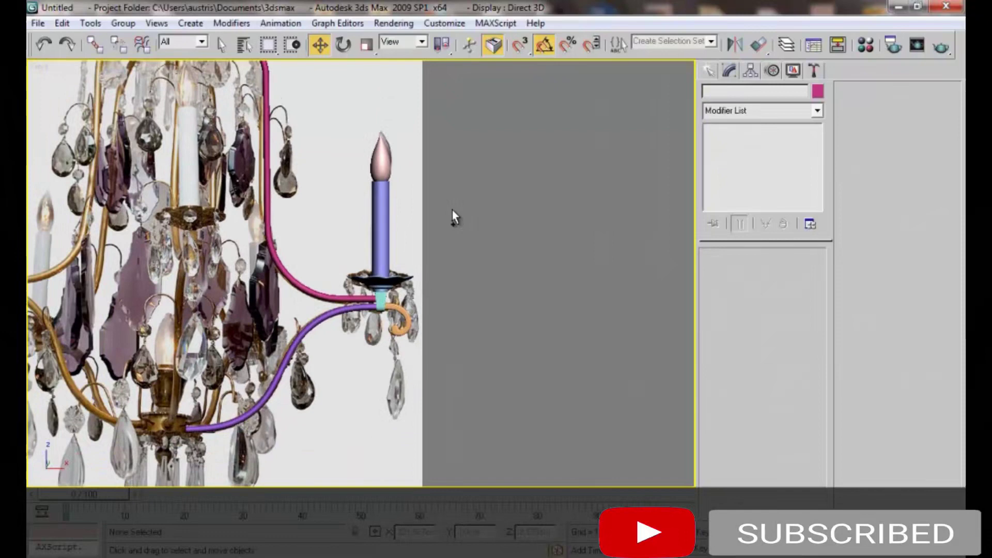
middle_drag(451, 216, 549, 213)
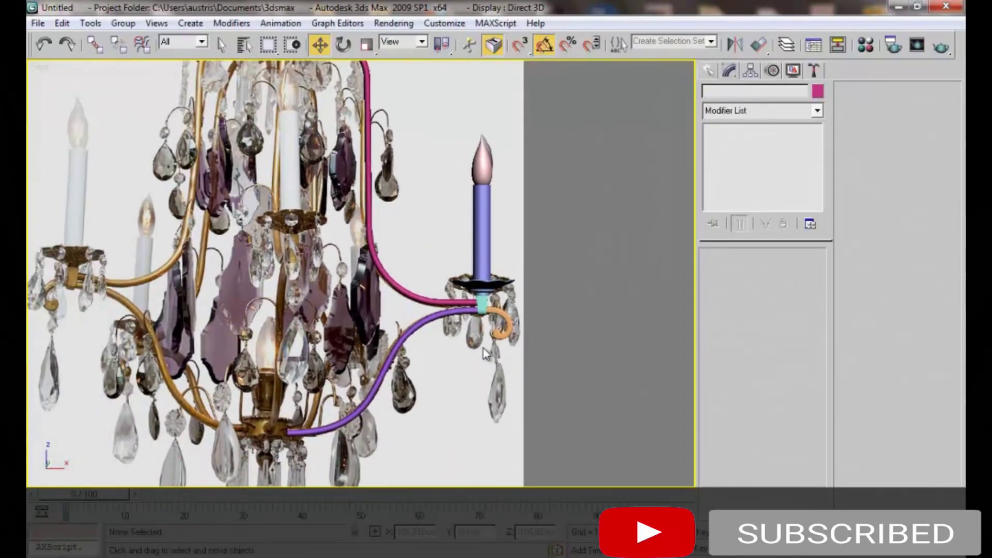
mouse_move(481, 269)
middle_down()
mouse_move(494, 297)
mouse_move(514, 288)
middle_up()
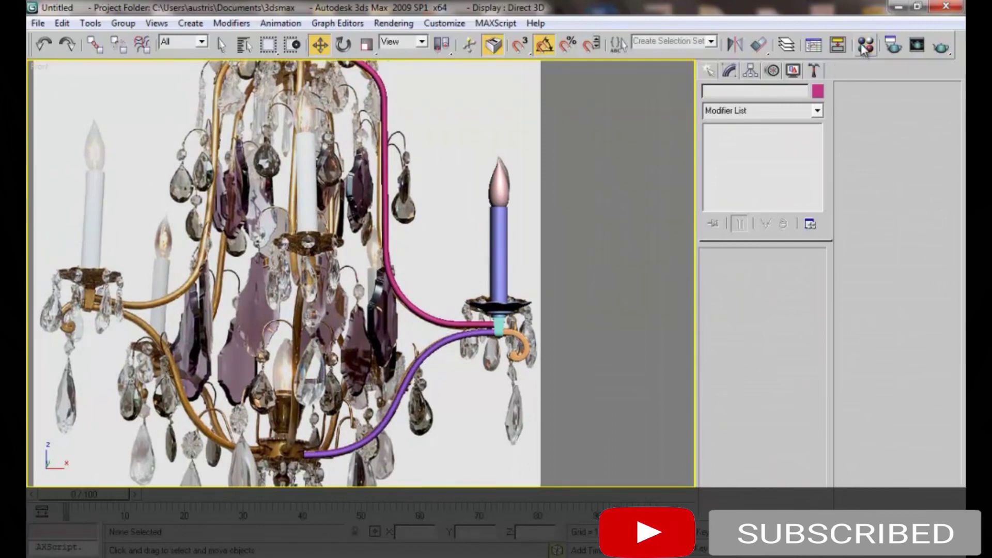
mouse_move(465, 244)
middle_down()
mouse_move(451, 204)
mouse_move(423, 207)
mouse_move(438, 297)
middle_up()
scroll(430, 171, down, 2)
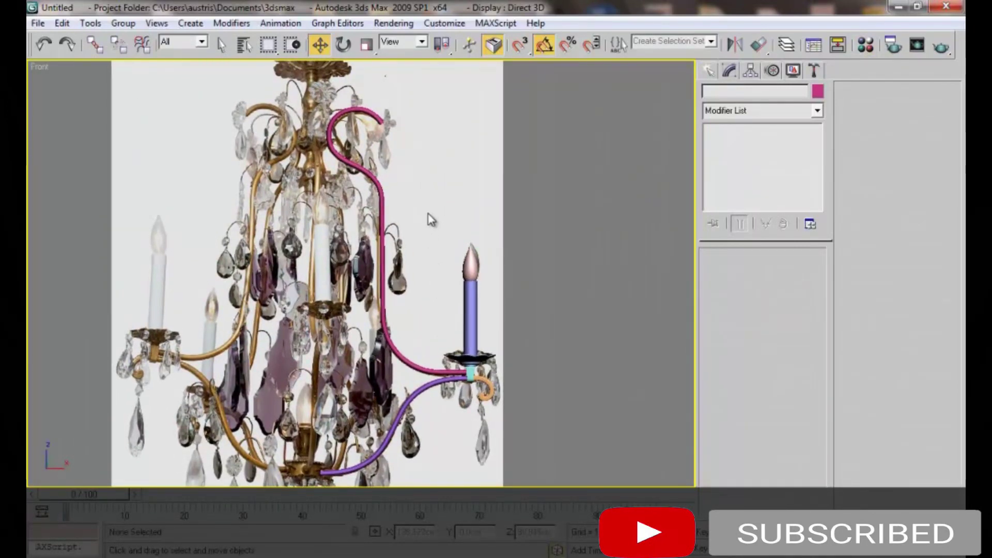
middle_drag(429, 220, 436, 285)
middle_drag(429, 368, 449, 207)
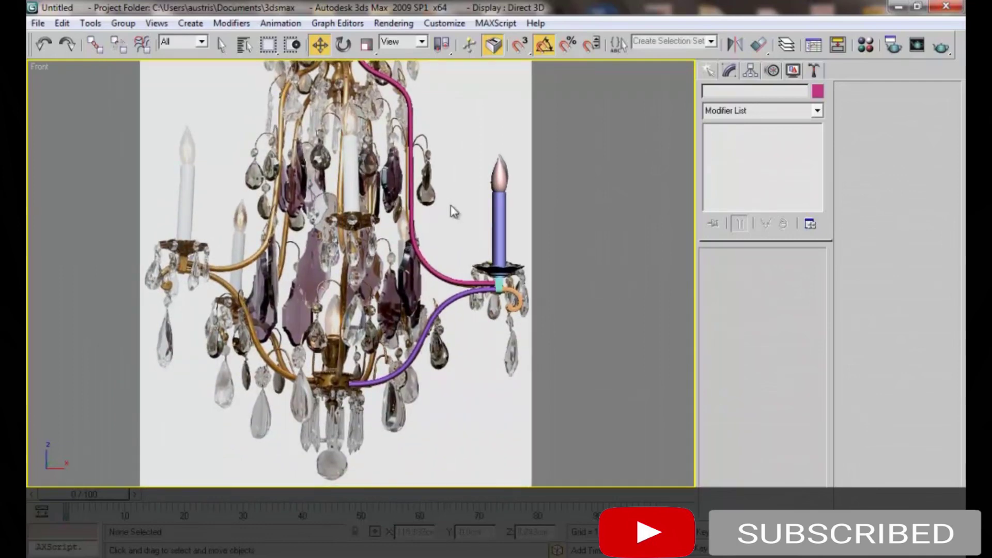
middle_drag(453, 210, 413, 167)
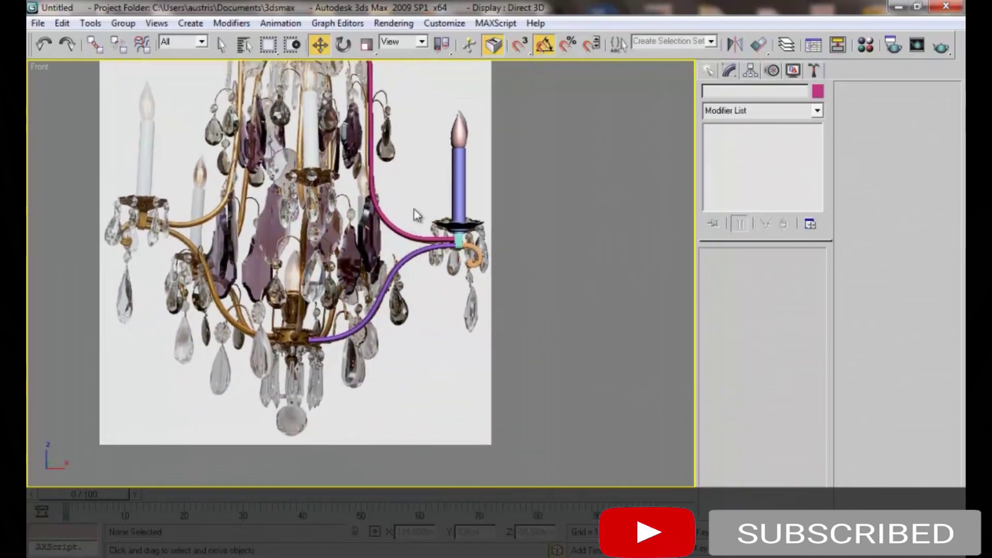
middle_drag(418, 214, 439, 366)
scroll(433, 331, up, 3)
scroll(436, 296, up, 2)
scroll(436, 296, up, 2)
scroll(401, 265, up, 1)
mouse_move(403, 274)
middle_down()
mouse_move(424, 101)
mouse_move(416, 207)
middle_up()
scroll(424, 101, down, 2)
scroll(434, 227, down, 2)
mouse_move(454, 250)
middle_down()
mouse_move(442, 373)
mouse_move(406, 470)
middle_up()
Create a small sphere at the pink rod's tip and rotate it a quarter turn
right_click(465, 281)
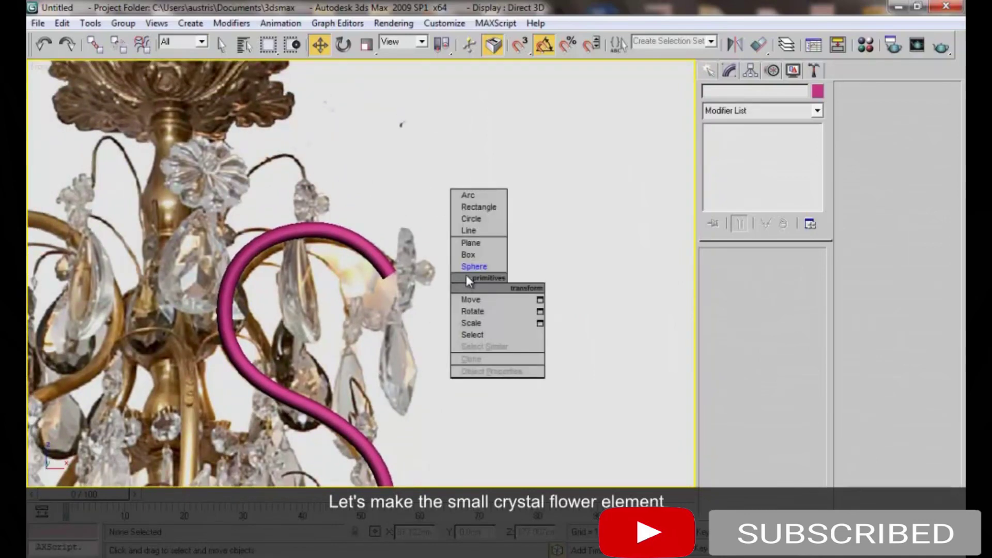
click(472, 266)
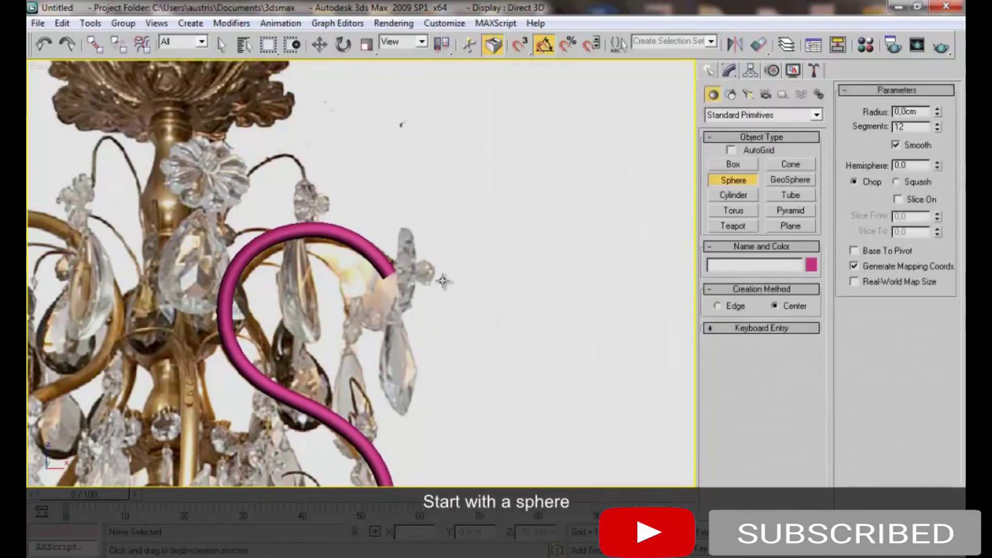
drag(429, 271, 432, 284)
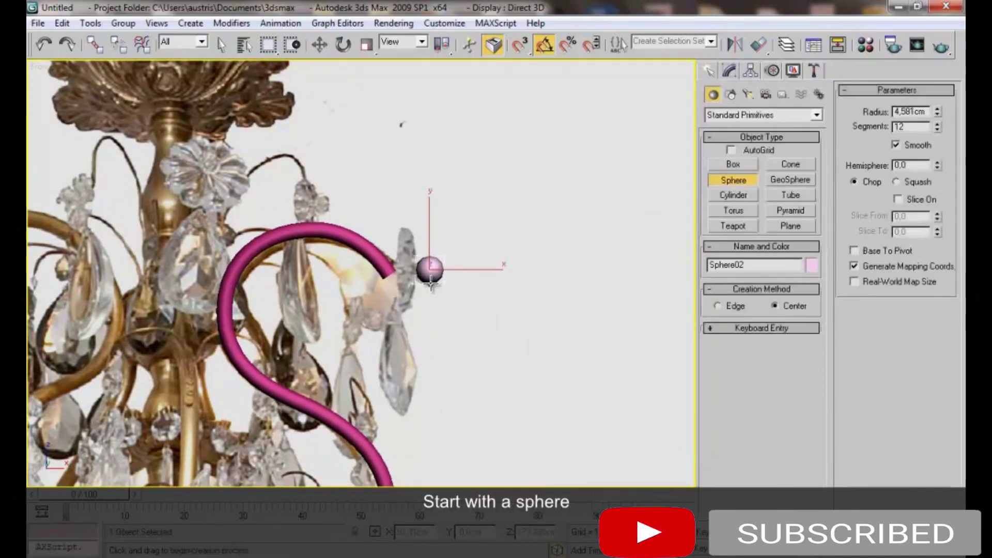
key(e)
drag(484, 280, 496, 283)
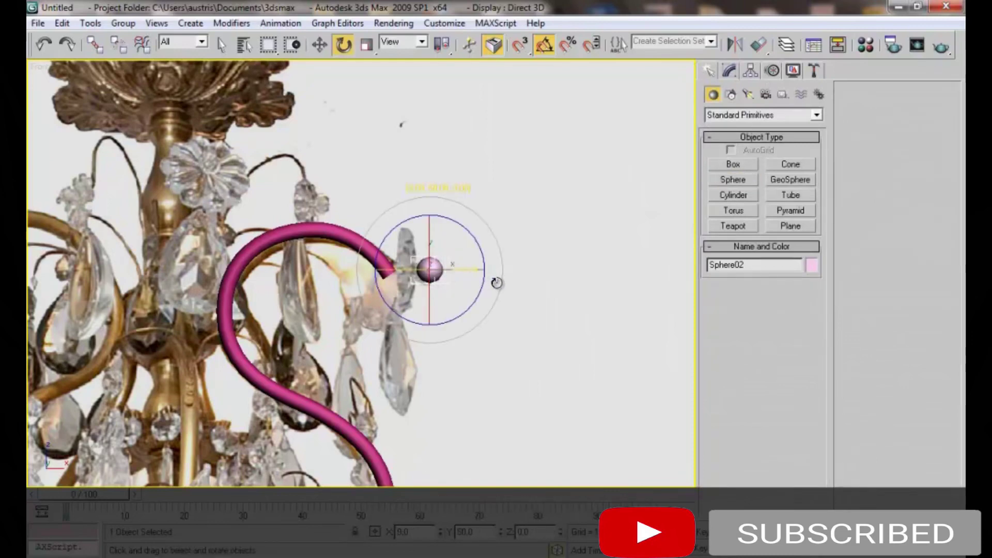
scroll(481, 302, up, 3)
key(w)
Convert Sphere02 to an Editable Poly and deselect it
right_click(480, 257)
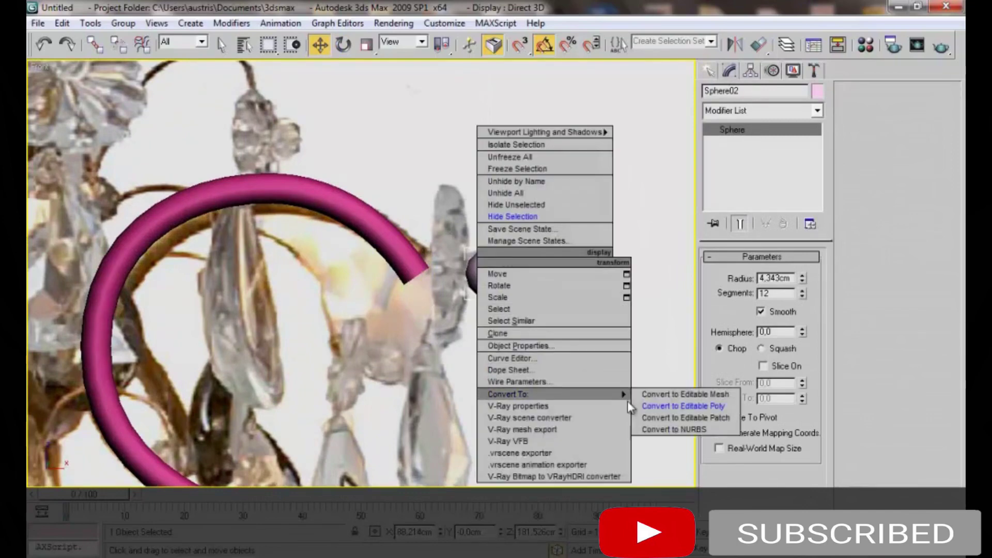
click(677, 408)
key(1)
drag(465, 286, 466, 287)
key(1)
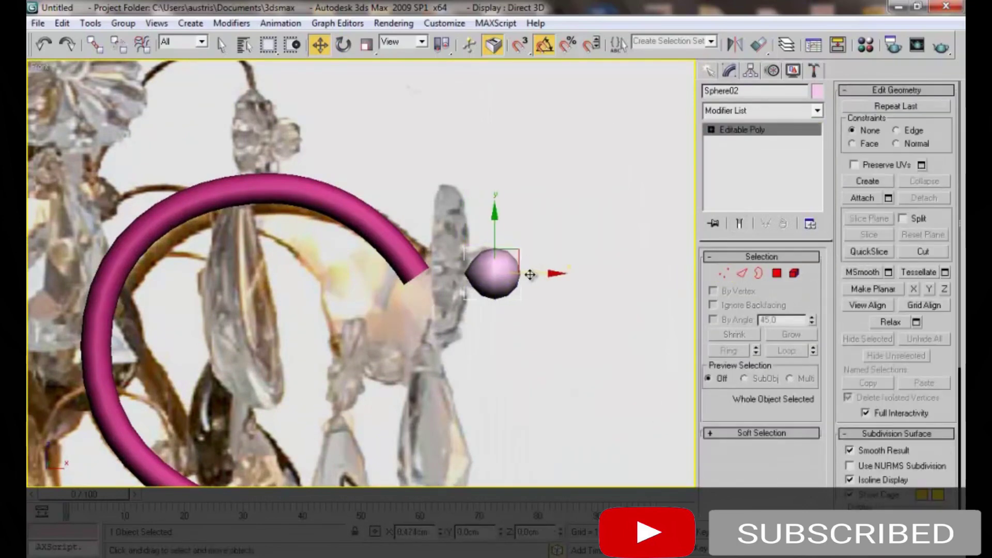
click(549, 242)
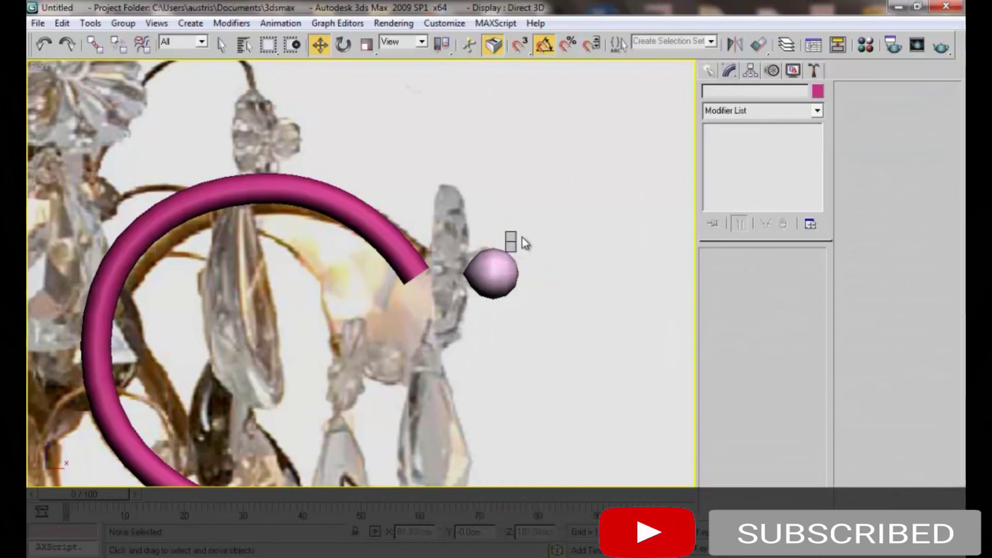
Start drawing a larger Sphere03 over the small sphere
right_click(522, 241)
click(538, 224)
drag(494, 269, 521, 376)
Lower the green Sphere03's segment count and convert it to an Editable Poly
key(F3)
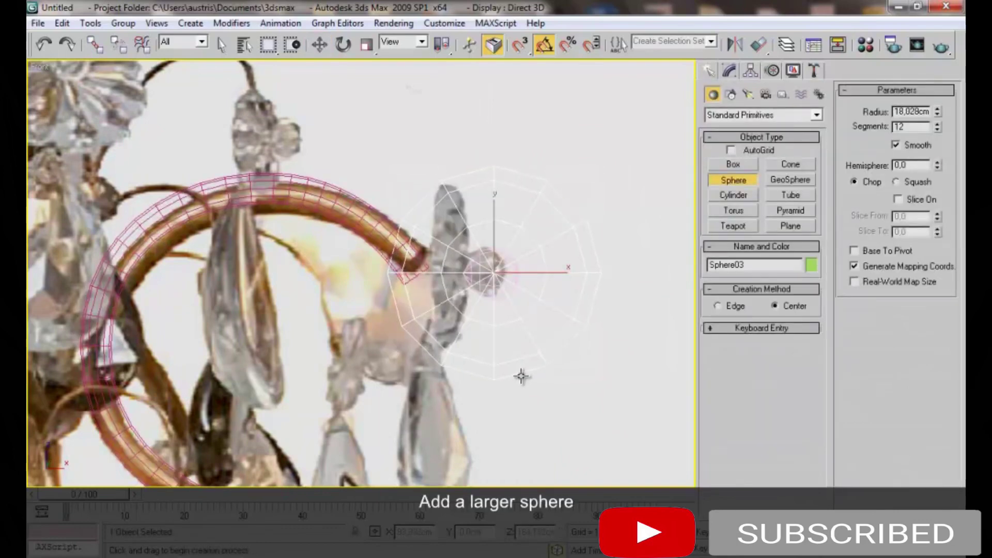
scroll(518, 303, down, 3)
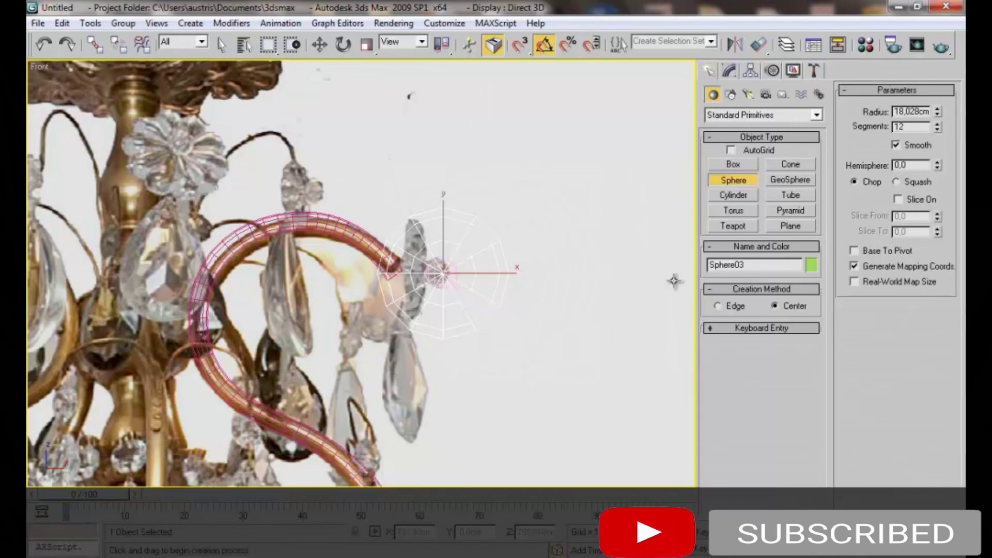
click(936, 130)
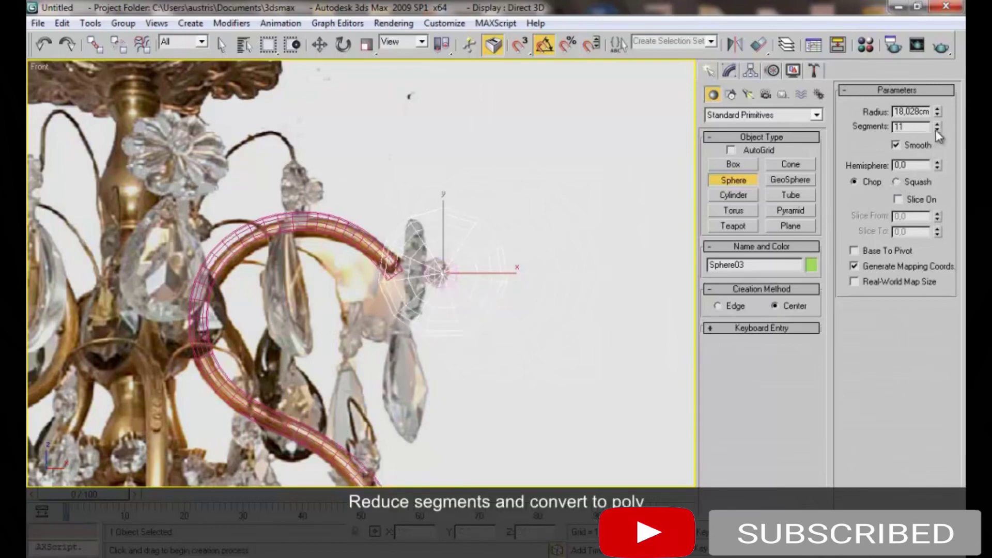
key(w)
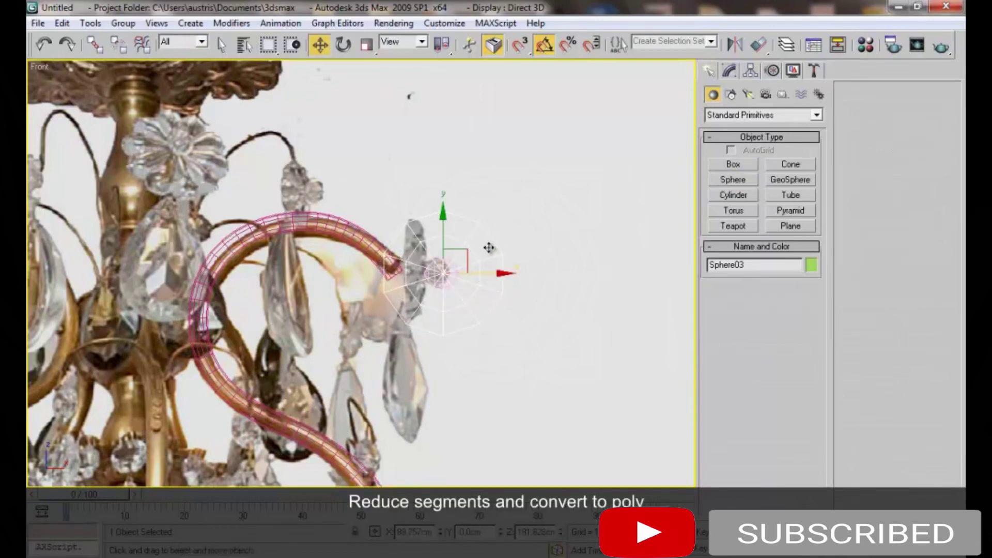
scroll(470, 238, up, 2)
scroll(481, 243, up, 2)
right_click(475, 244)
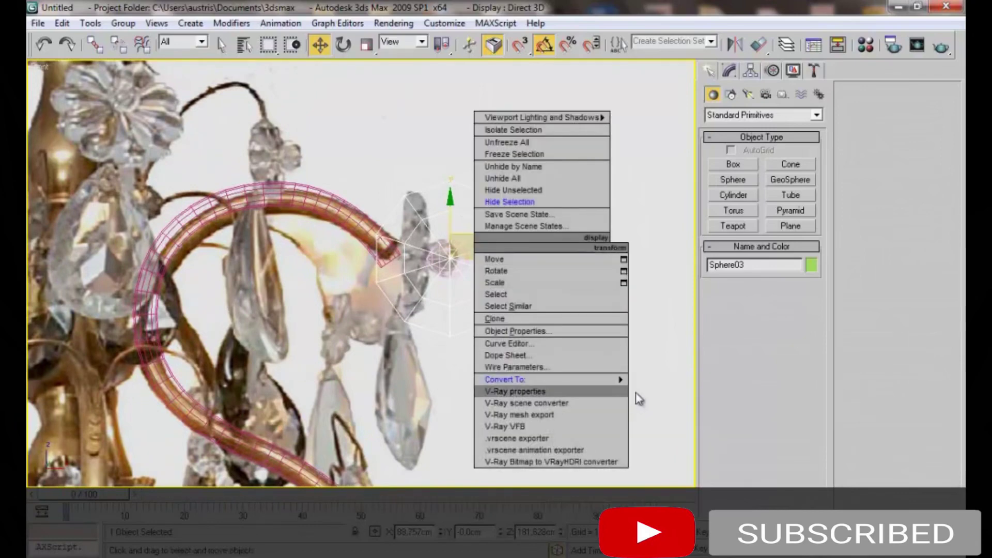
click(652, 388)
Squash the sphere flat and scale its top and bottom pole vertices inward
key(t)
key(r)
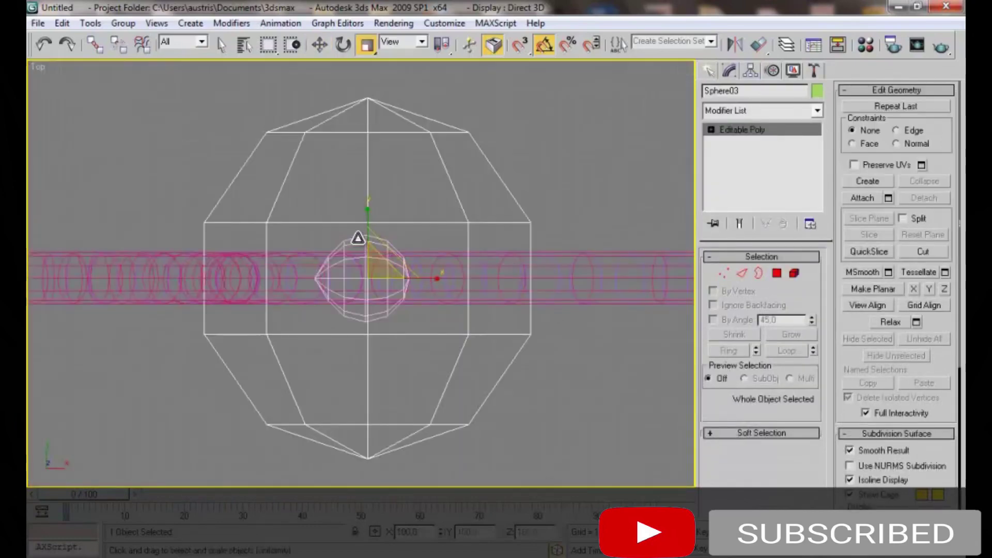
drag(366, 233, 357, 223)
key(1)
ctrl+click(368, 347)
drag(366, 210, 366, 269)
key(p)
key(z)
scroll(365, 262, down, 5)
mouse_move(365, 261)
alt+middle_down()
mouse_move(222, 332)
mouse_move(195, 310)
alt+middle_up()
key(1)
mouse_move(401, 257)
alt+middle_down()
mouse_move(411, 275)
mouse_move(401, 280)
mouse_move(426, 303)
alt+middle_up()
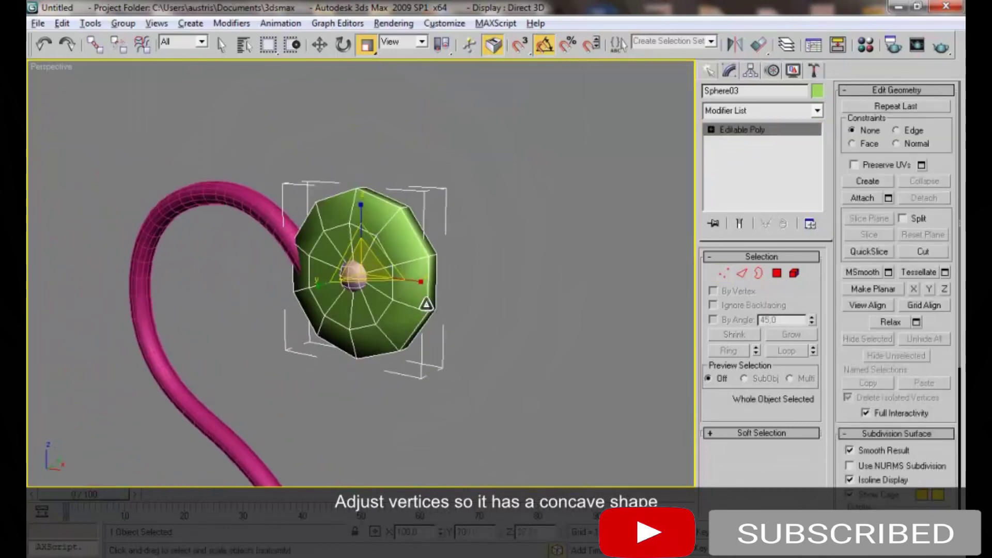
Select the disc's two centre vertices, then pick one disc edge in Edge mode
key(F3)
key(1)
drag(344, 261, 369, 287)
mouse_move(369, 287)
alt+middle_down()
mouse_move(415, 249)
mouse_move(398, 222)
alt+middle_up()
key(F3)
key(2)
click(404, 213)
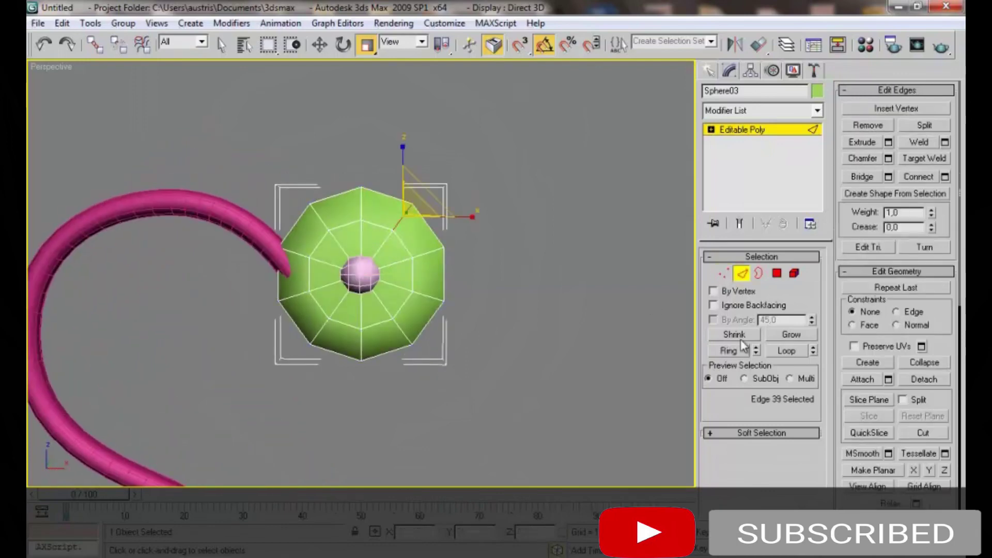
Ring-and-loop select 50 edges and extrude them with height -4.658cm and base width 2.49cm
click(731, 351)
click(786, 350)
right_click(516, 231)
click(439, 300)
drag(520, 282, 509, 377)
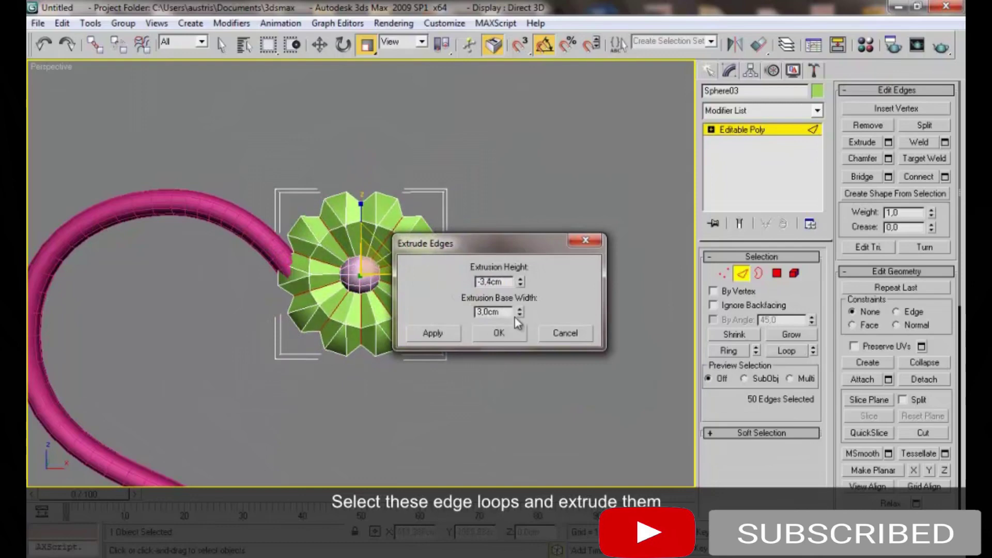
drag(519, 312, 521, 326)
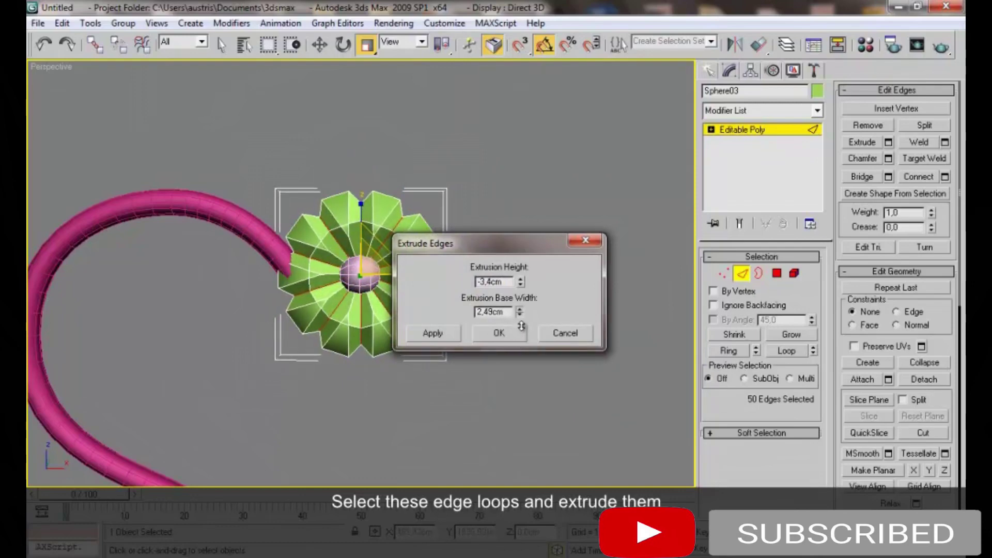
drag(520, 282, 520, 286)
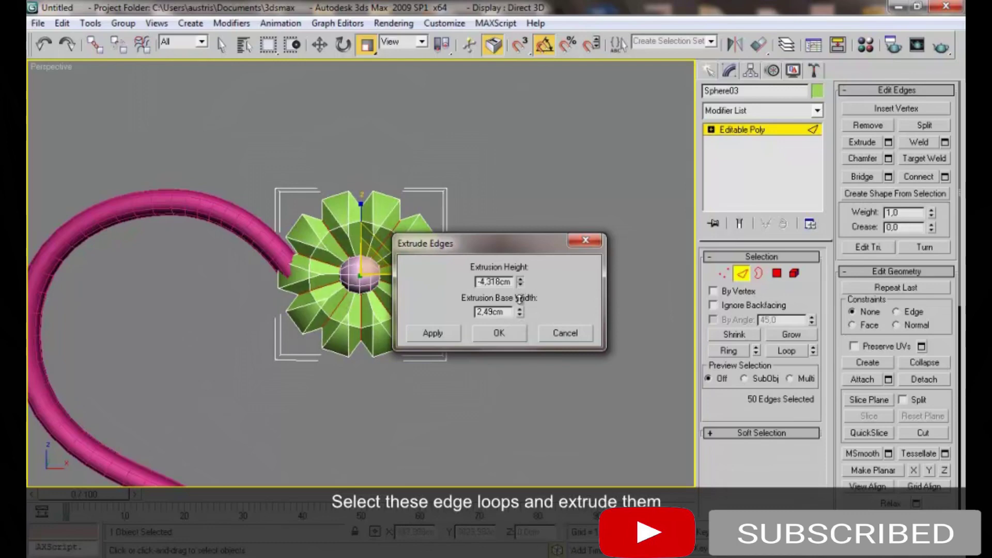
mouse_move(330, 388)
alt+middle_down()
mouse_move(210, 323)
mouse_move(353, 315)
alt+middle_up()
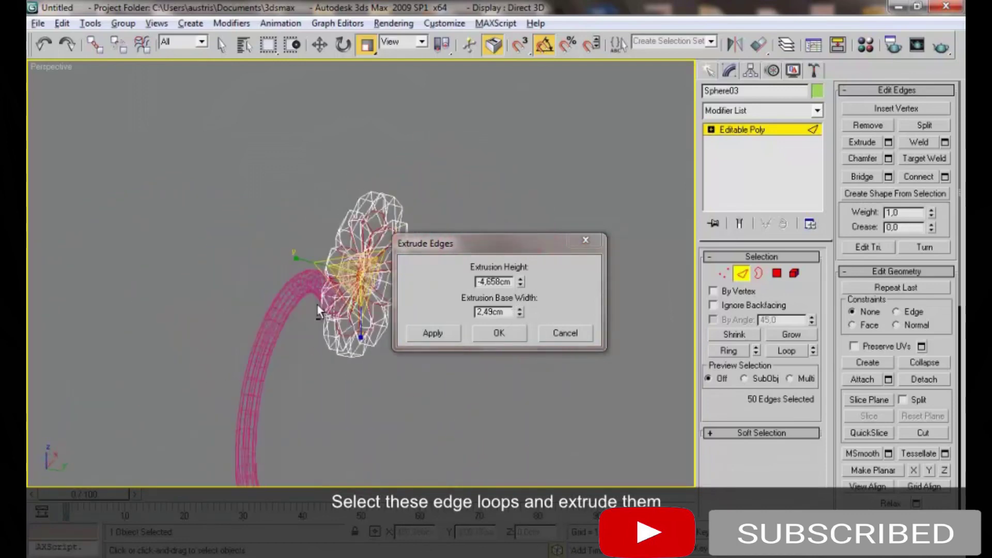
click(499, 333)
scroll(360, 274, up, 5)
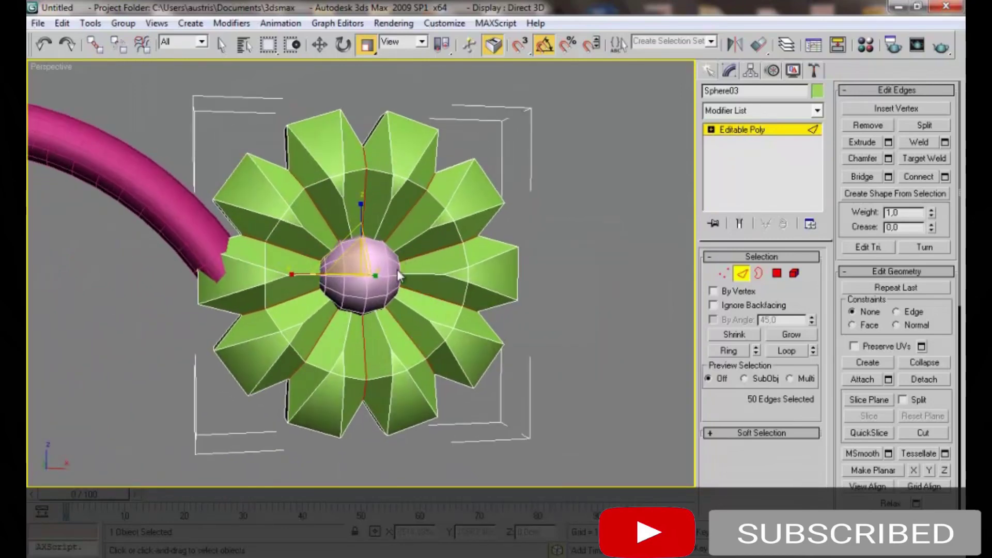
mouse_move(361, 350)
alt+middle_down()
mouse_move(427, 281)
mouse_move(376, 377)
alt+middle_up()
right_click(439, 302)
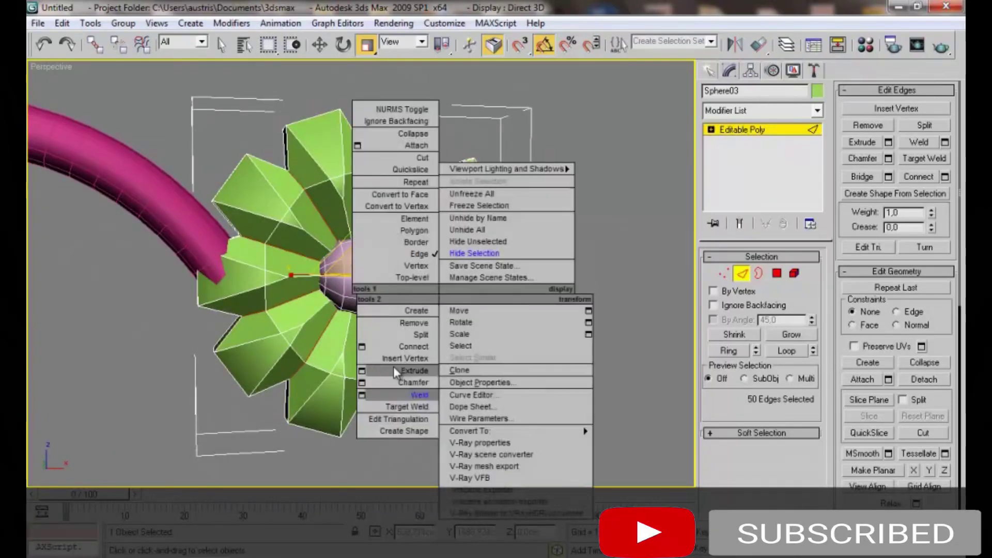
Chamfer the petal ridge edges by 0.26cm
click(361, 382)
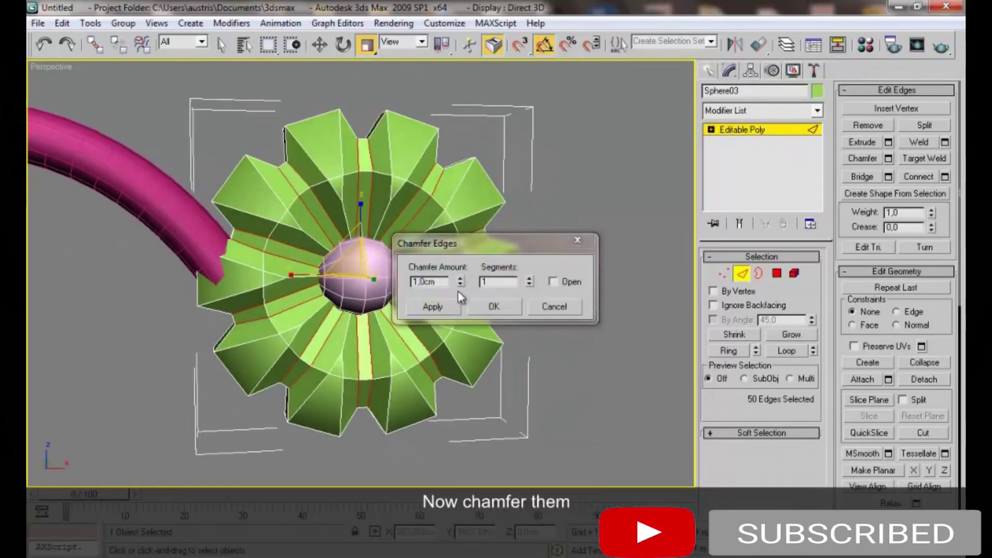
drag(460, 283, 454, 344)
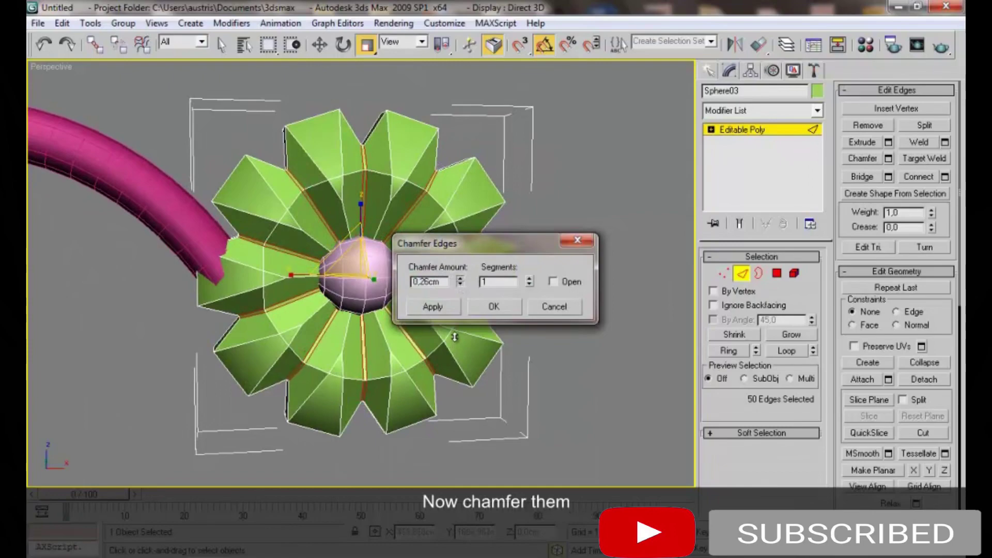
click(491, 307)
alt+middle_drag(465, 310, 383, 281)
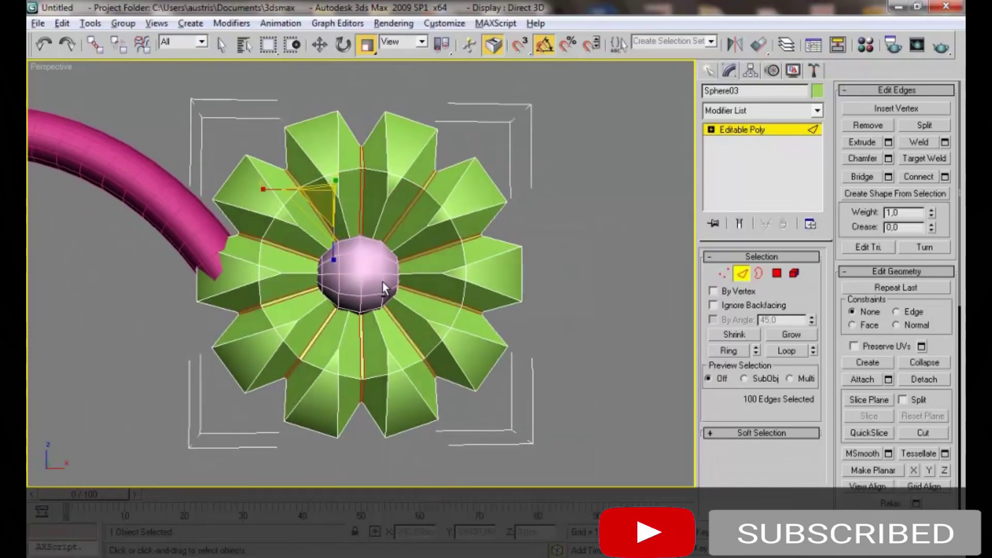
Inspect the chamfered flower's vertices in wireframe, zooming in and out
key(F3)
key(1)
scroll(438, 279, up, 5)
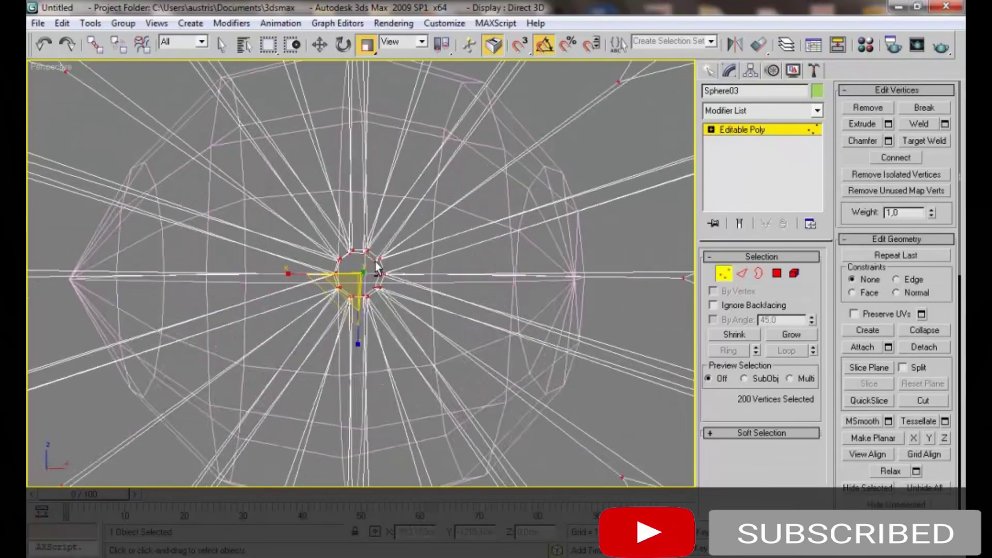
scroll(442, 294, down, 2)
scroll(449, 300, down, 3)
scroll(394, 282, down, 3)
scroll(384, 339, down, 2)
key(F3)
click(739, 129)
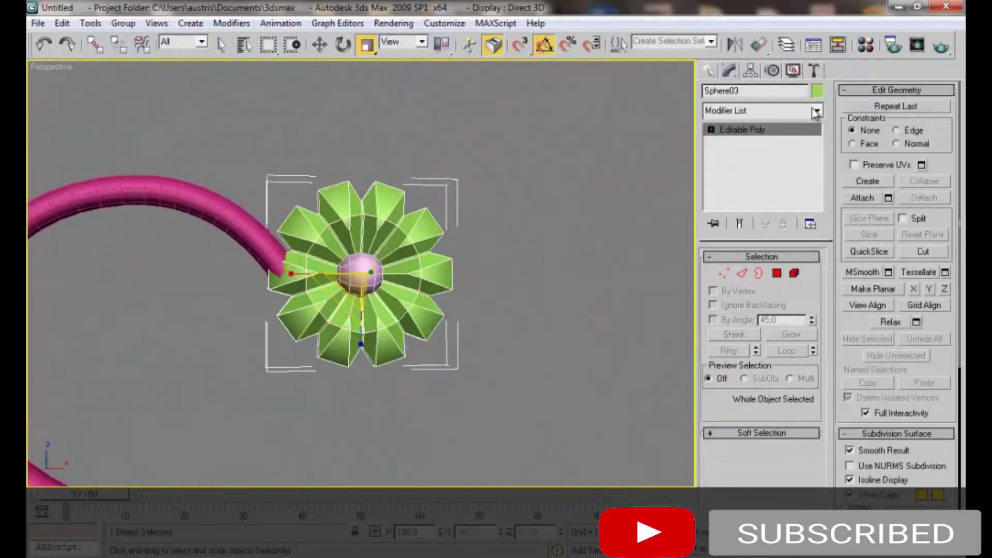
Add TurboSmooth to the flower and shift an overlapping petal polygon apart
click(759, 110)
click(760, 382)
click(742, 141)
key(4)
key(F3)
scroll(370, 281, up, 5)
click(370, 280)
drag(370, 280, 326, 285)
key(F3)
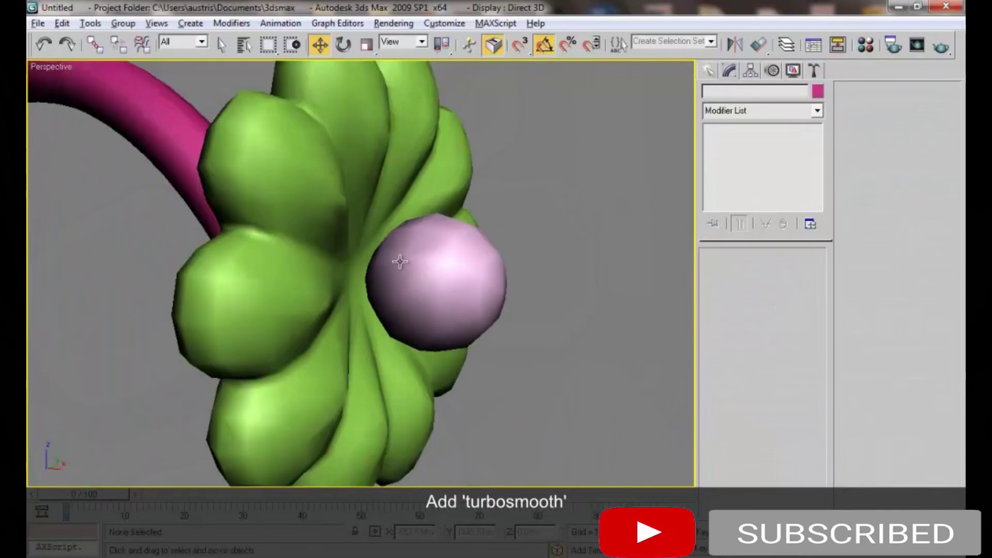
Select both the flower and pink sphere and switch to the Front view over the photo
scroll(446, 289, down, 5)
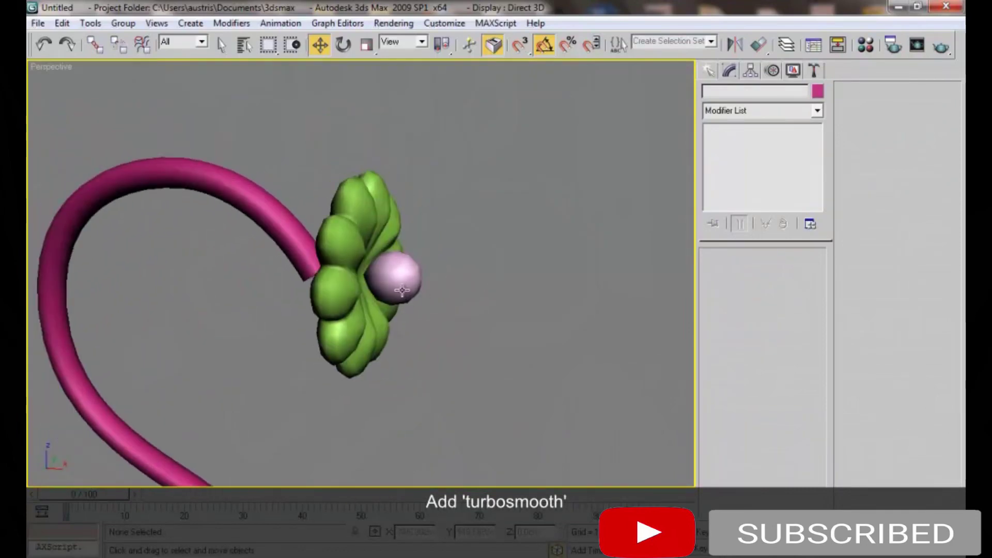
click(395, 271)
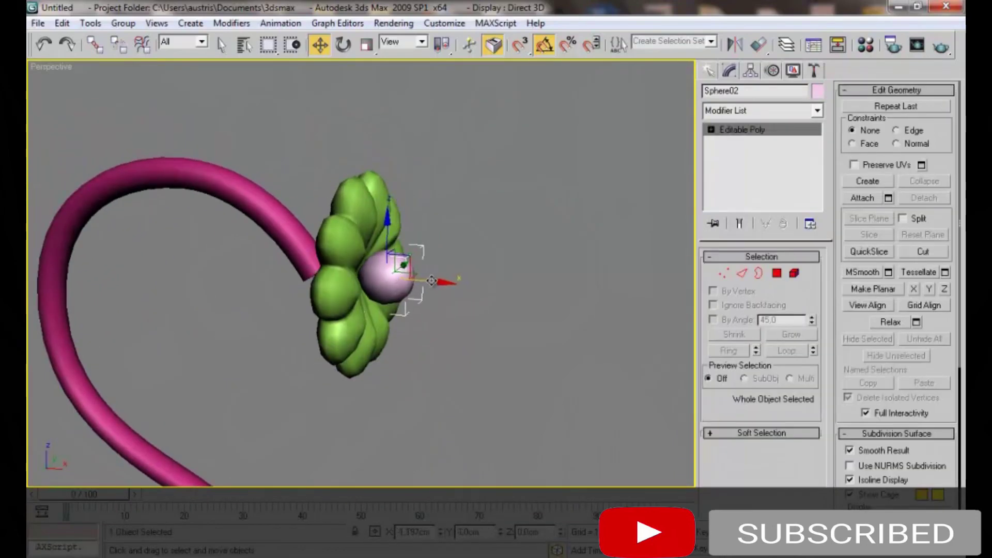
click(475, 251)
mouse_move(475, 251)
mouse_down()
mouse_move(387, 265)
mouse_move(385, 282)
mouse_up()
key(f)
scroll(407, 282, down, 3)
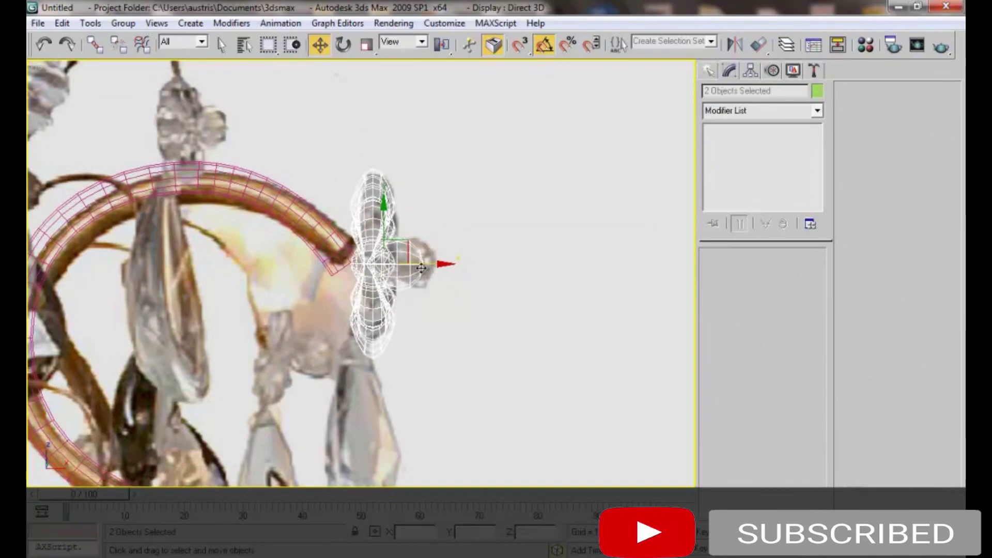
scroll(418, 316, down, 3)
Deselect the flower and pan and zoom the Front view onto a hanging teardrop crystal
click(450, 248)
mouse_move(401, 330)
middle_down()
mouse_move(538, 202)
mouse_move(481, 228)
middle_up()
scroll(479, 226, down, 2)
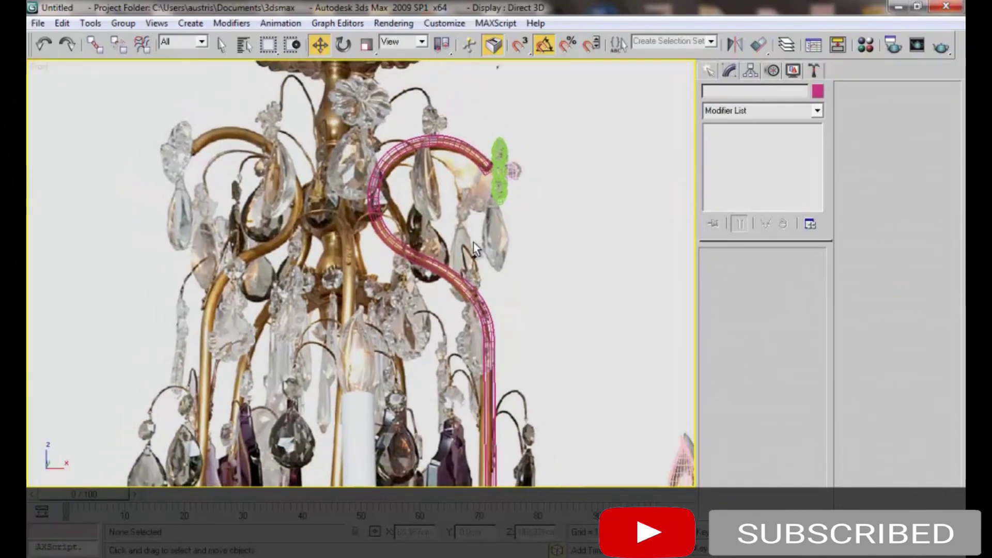
scroll(394, 294, up, 2)
scroll(402, 246, up, 4)
mouse_move(401, 296)
middle_down()
mouse_move(396, 273)
mouse_move(405, 282)
middle_up()
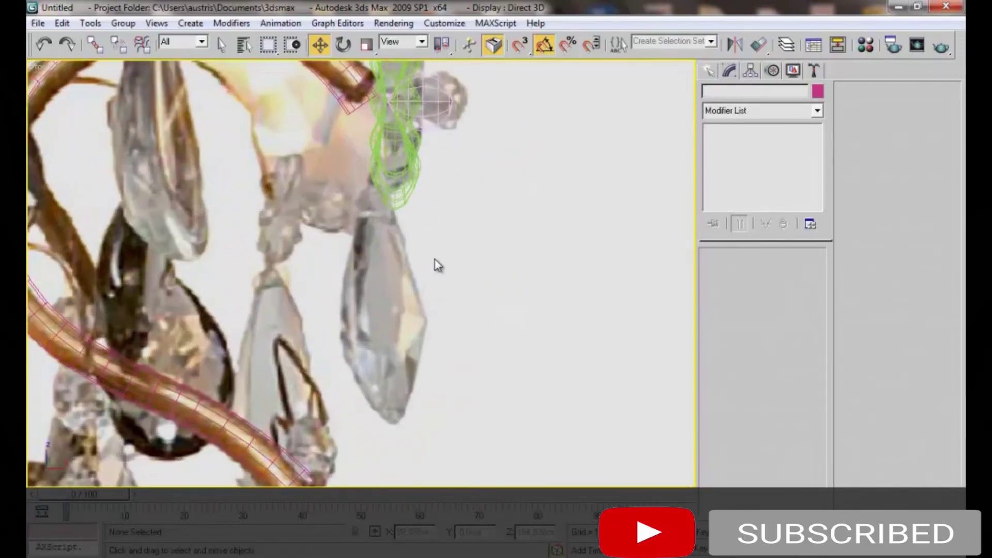
scroll(437, 248, down, 5)
scroll(492, 177, up, 2)
scroll(449, 233, up, 1)
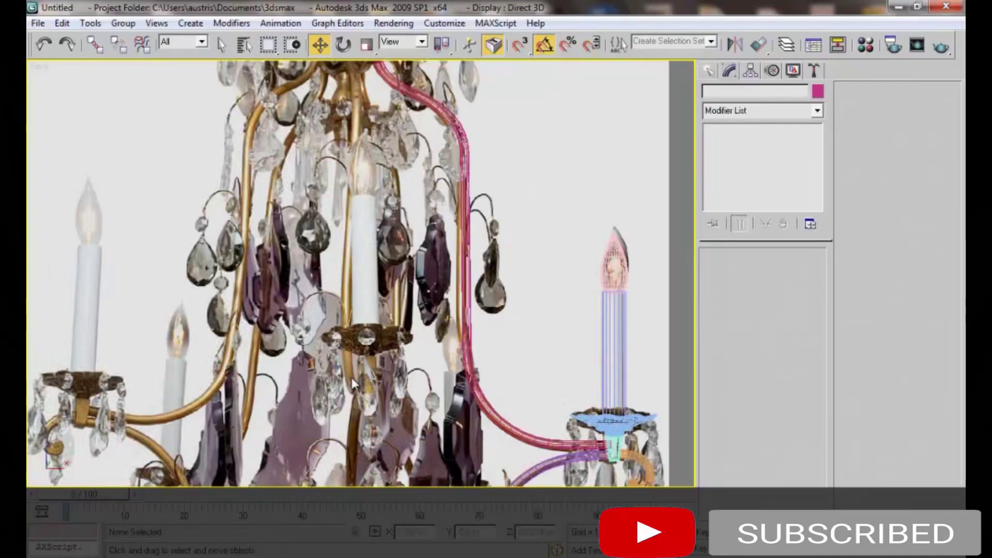
scroll(409, 290, up, 2)
middle_drag(409, 290, 366, 245)
middle_drag(406, 296, 401, 211)
scroll(402, 217, down, 1)
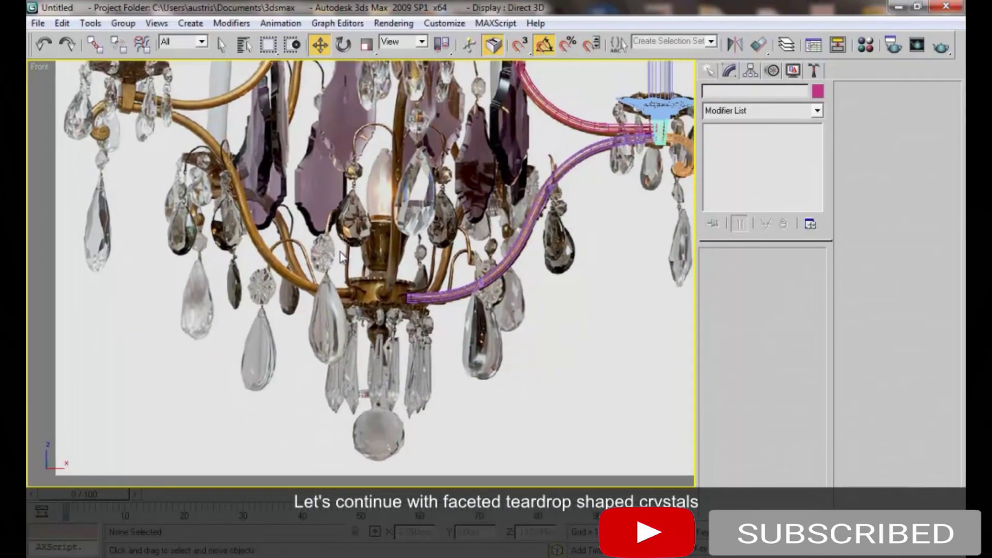
scroll(399, 243, up, 3)
scroll(399, 246, up, 2)
scroll(399, 241, up, 2)
scroll(393, 269, up, 1)
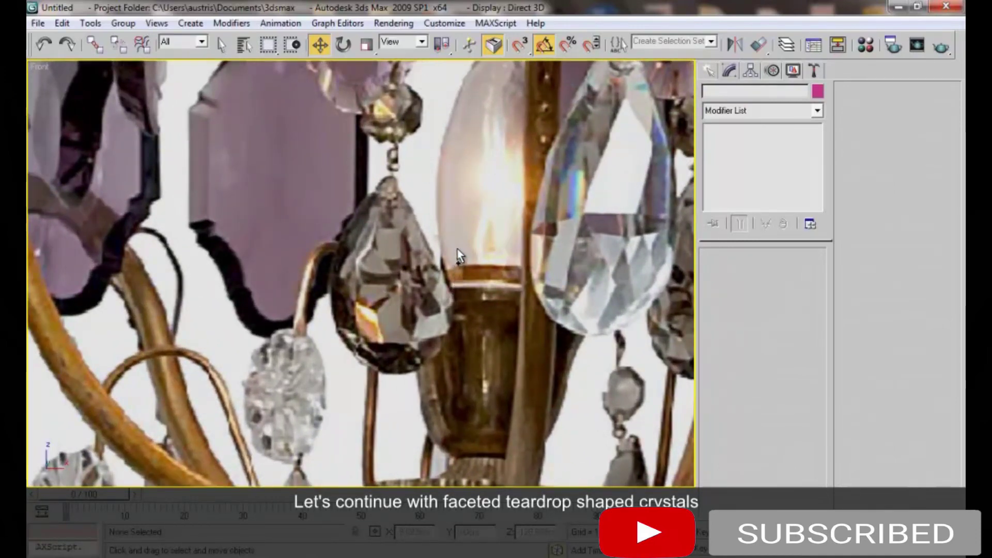
Trace the crystal's left half as a seven-point line from top to bottom centre
right_click(461, 274)
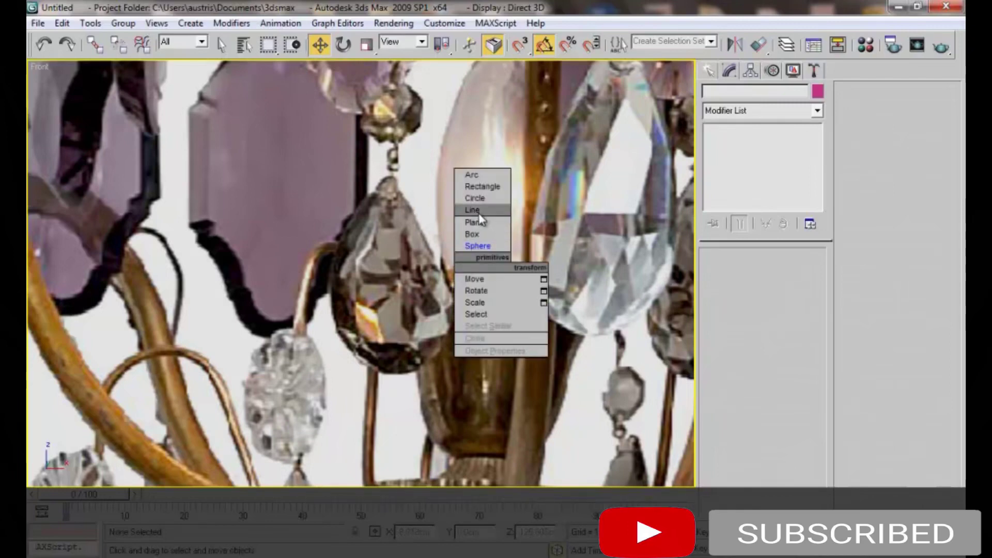
click(471, 210)
click(391, 176)
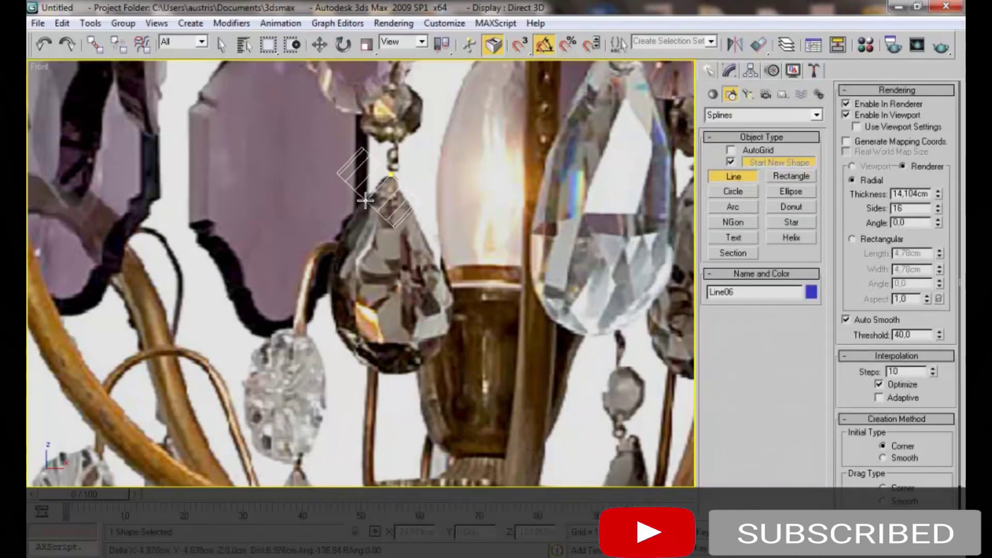
click(366, 201)
click(336, 246)
click(330, 287)
click(335, 335)
click(357, 367)
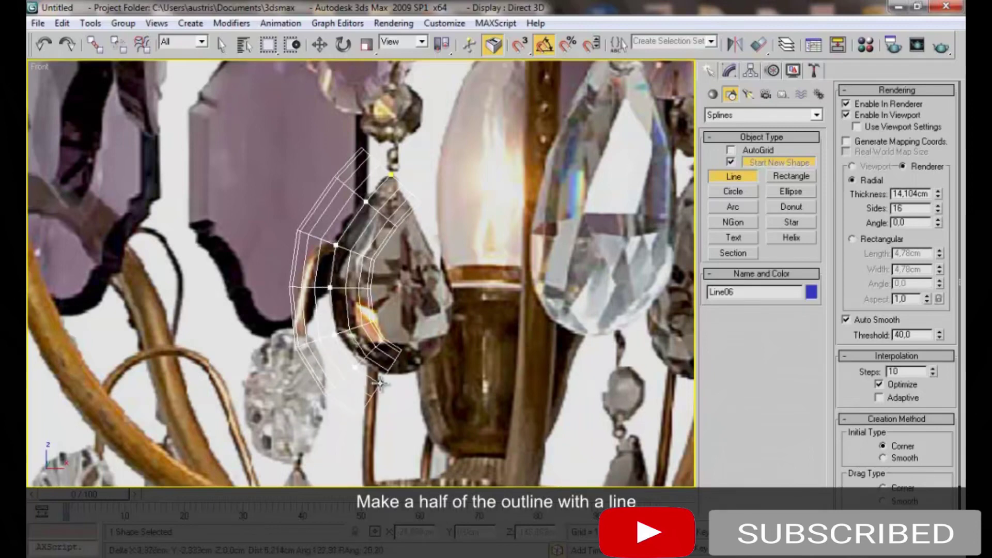
click(406, 385)
right_click(423, 338)
Adjust the new line's top vertex in vertex editing
click(872, 115)
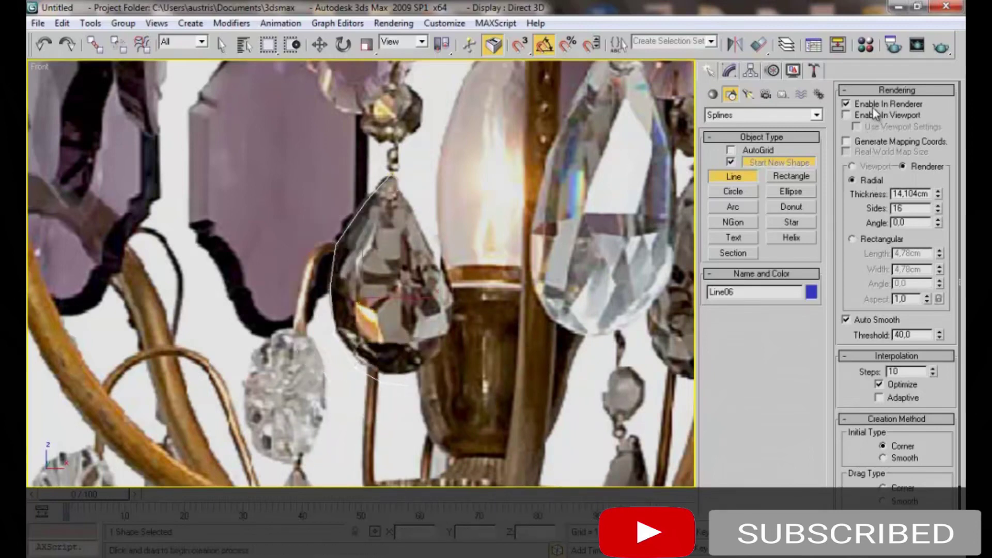
key(w)
click(729, 71)
key(1)
click(392, 176)
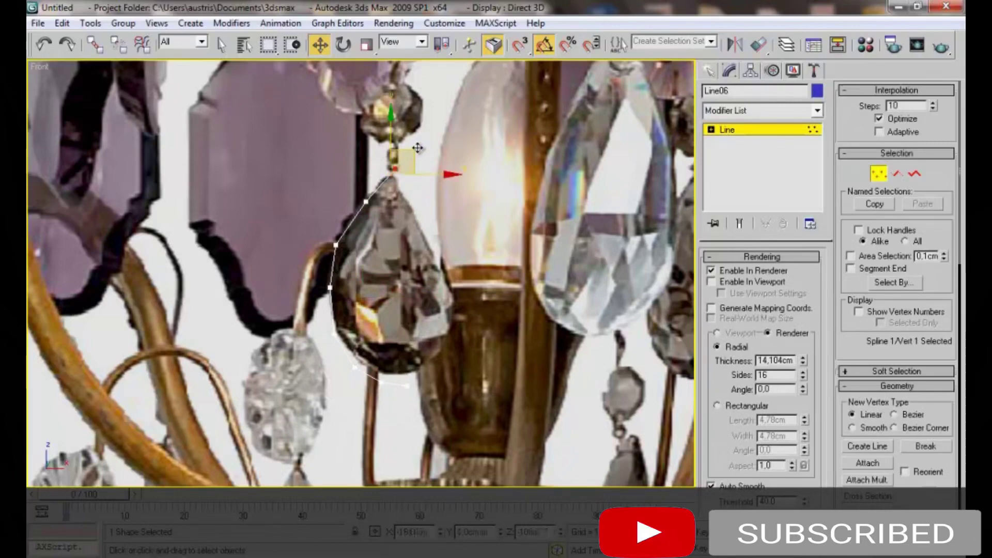
key(1)
Mirror the half outline as an Instance and move it to the crystal's right side
click(735, 45)
click(454, 321)
click(455, 387)
drag(412, 296, 474, 313)
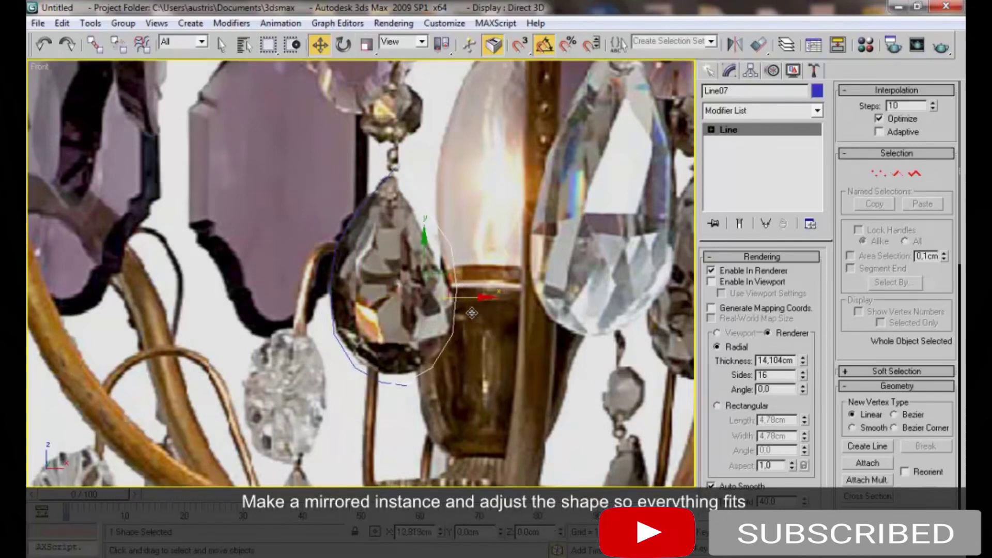
Fine-tune vertices on both halves to fit the photo, then select both lines
key(1)
click(453, 245)
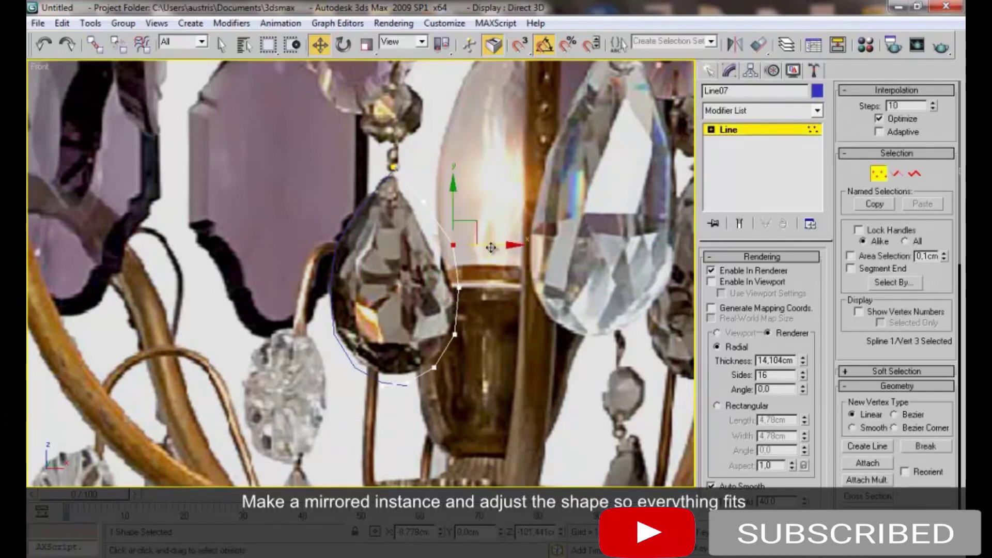
key(1)
click(333, 320)
key(1)
click(409, 387)
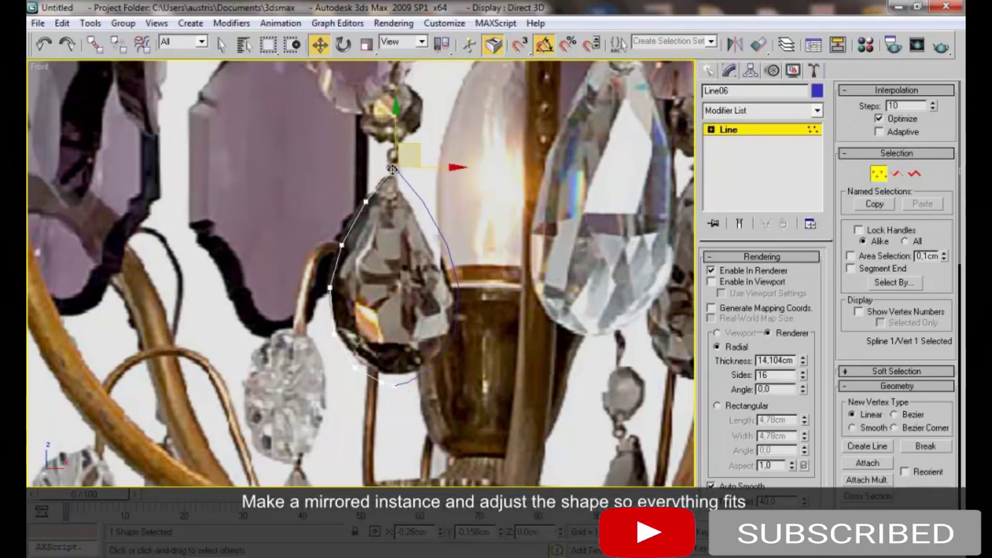
key(1)
ctrl+click(422, 196)
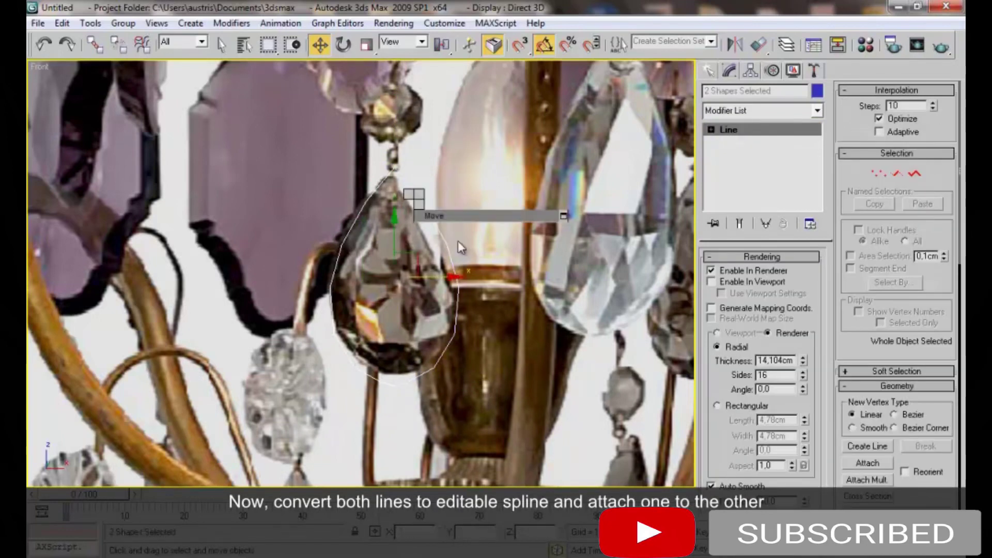
Convert both lines to Editable Spline and attach them into one shape
right_click(414, 199)
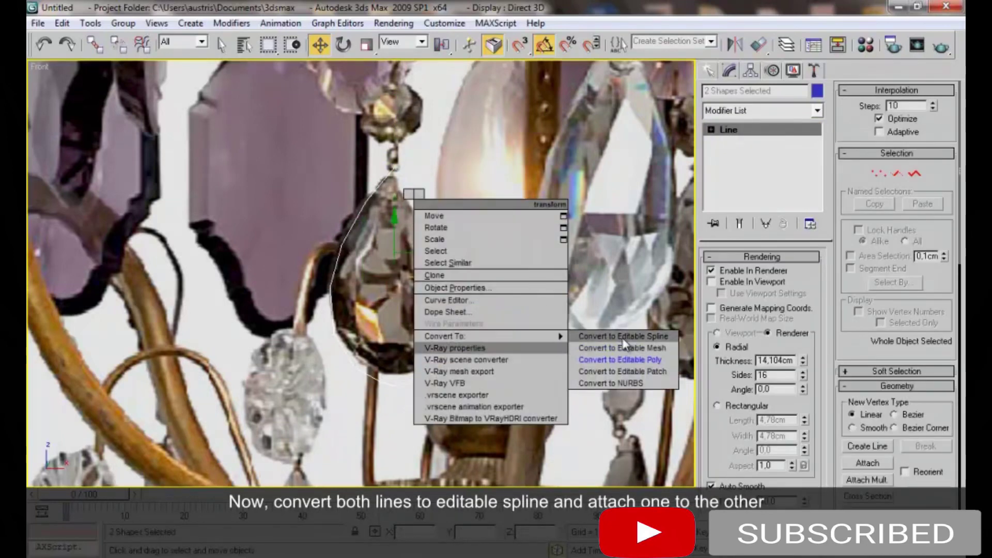
click(623, 336)
click(863, 463)
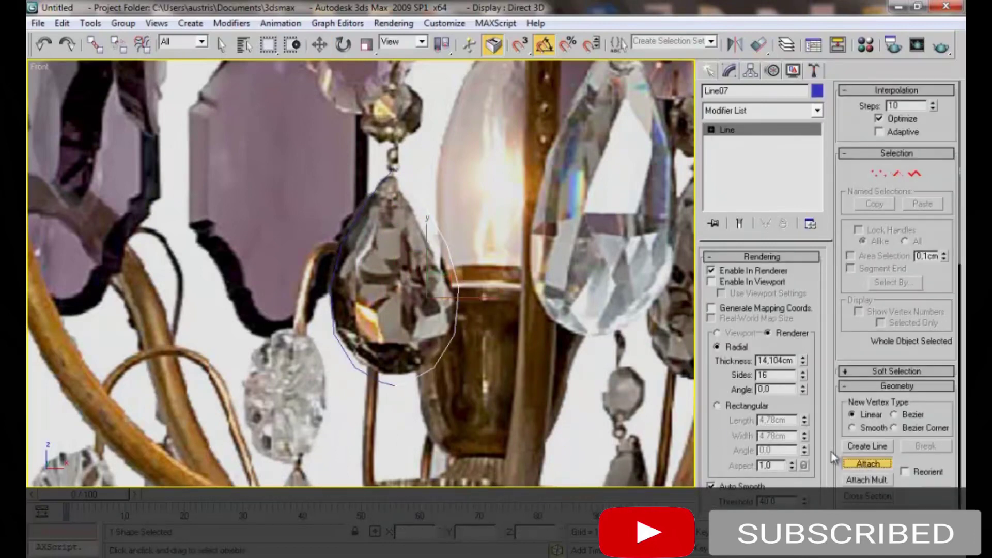
click(376, 381)
Weld the bottom centre vertices and select the top centre pair
key(1)
drag(380, 372, 411, 398)
drag(925, 464, 925, 308)
click(881, 503)
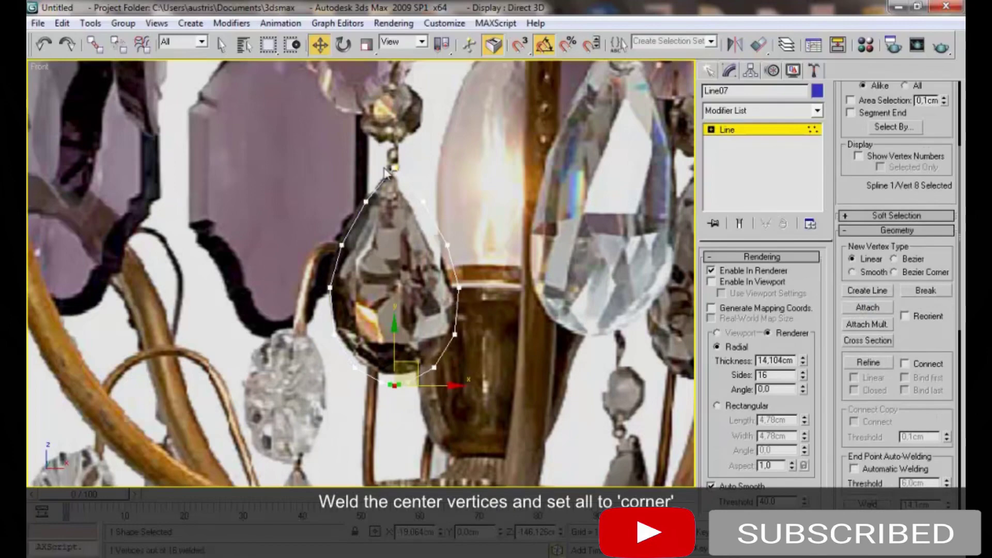
drag(387, 172, 404, 158)
scroll(362, 274, up, 1)
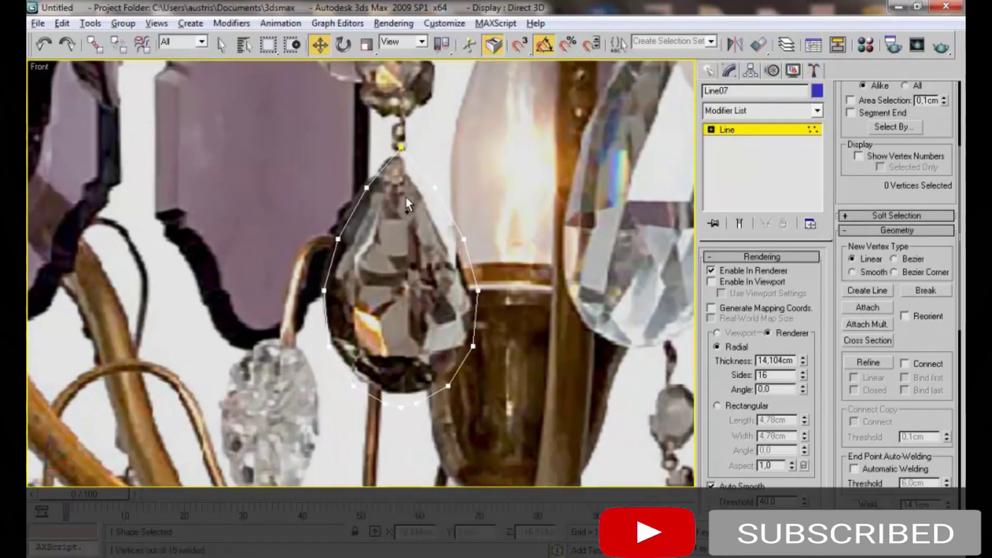
scroll(362, 274, up, 1)
Set all of the outline's vertices to Corner type
key(ctrl+a)
right_click(417, 241)
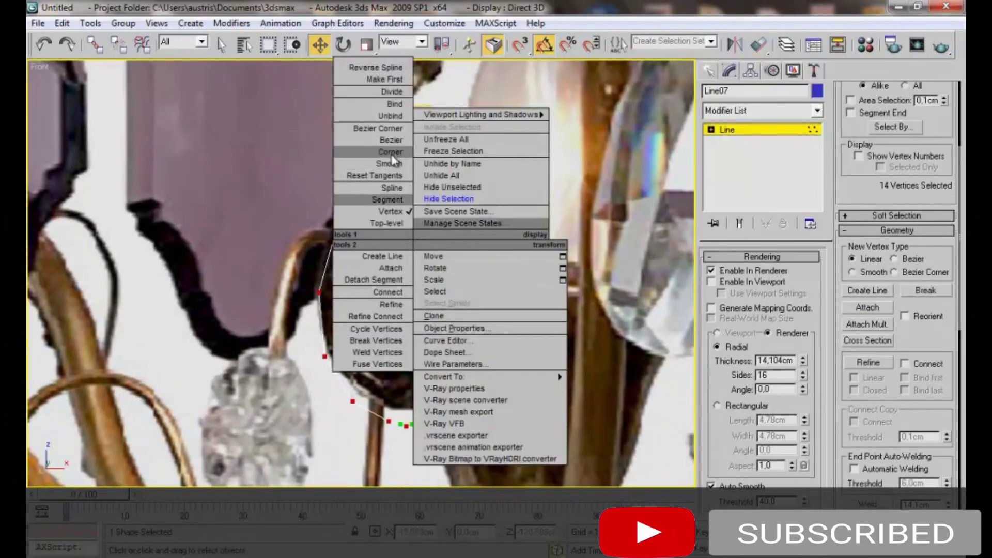
click(389, 152)
scroll(424, 271, up, 1)
key(1)
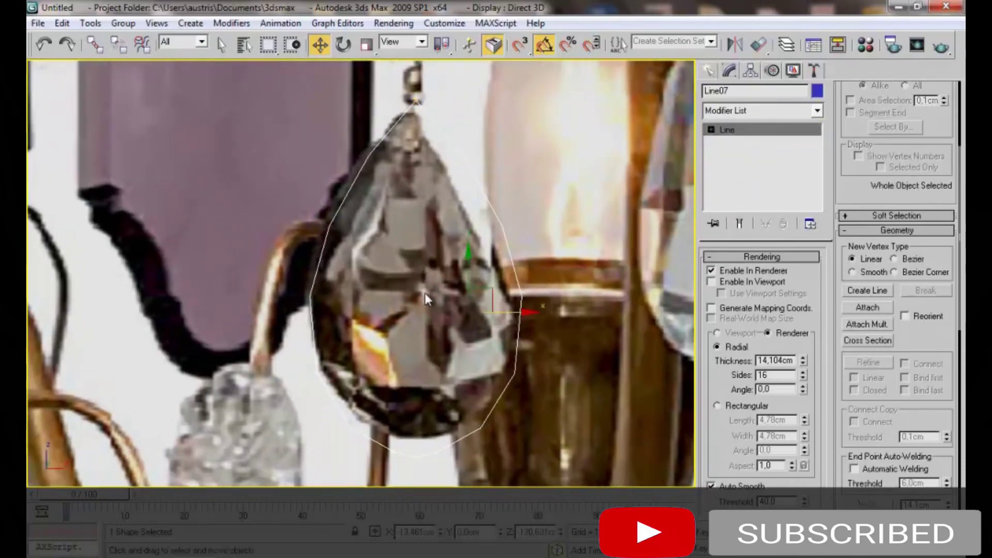
right_click(435, 291)
Convert the joined teardrop Line07 to Editable Poly and show it see-through in Vertex mode
click(610, 434)
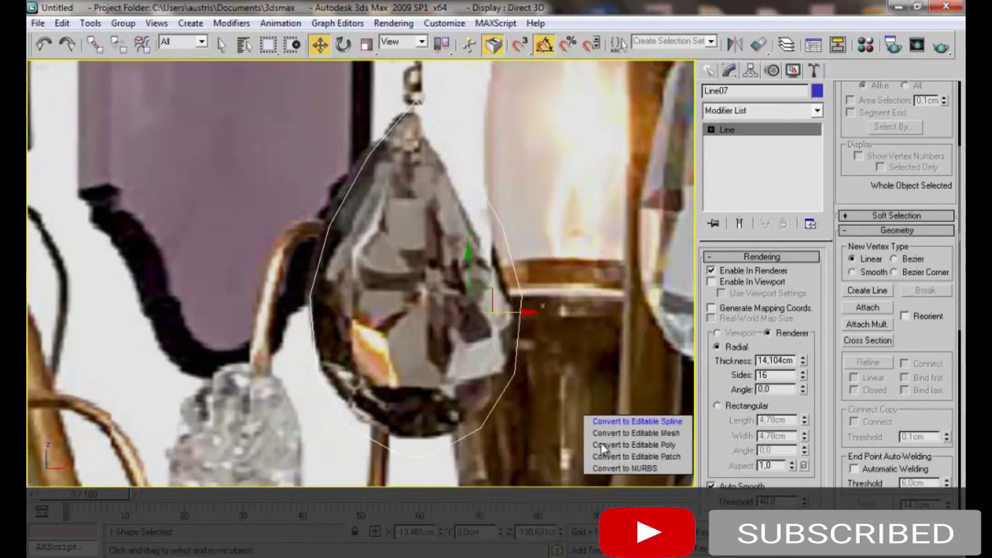
click(603, 441)
click(522, 307)
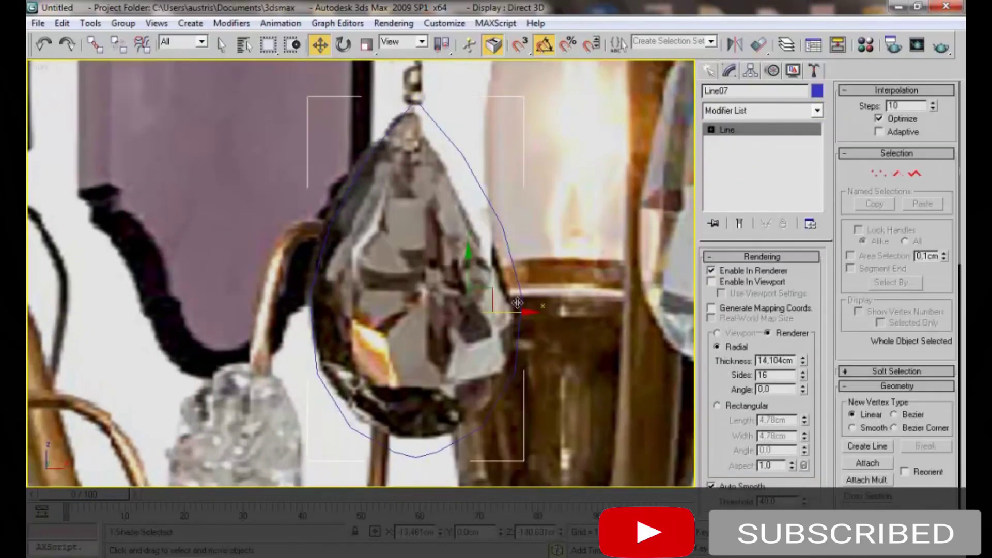
right_click(744, 130)
click(796, 252)
click(476, 264)
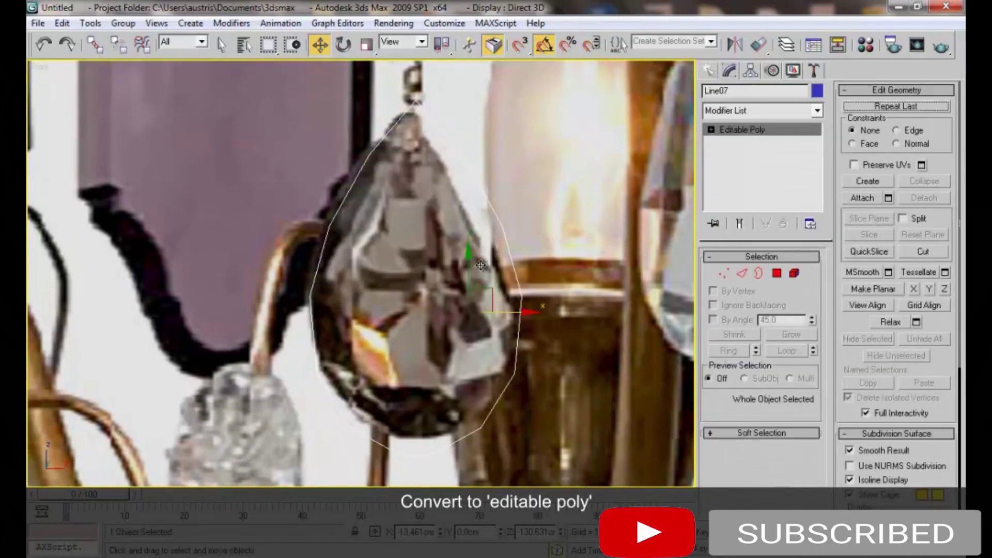
key(1)
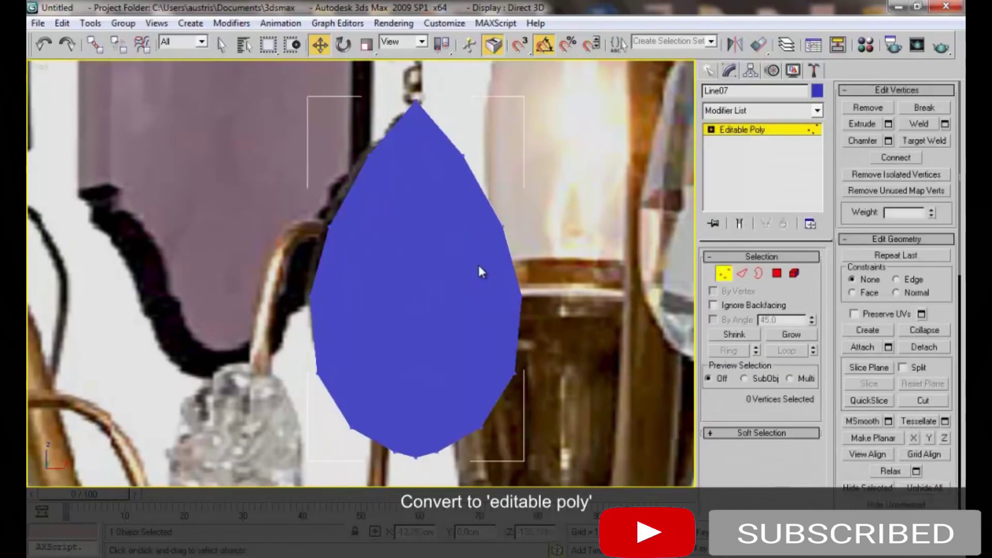
key(alt+x)
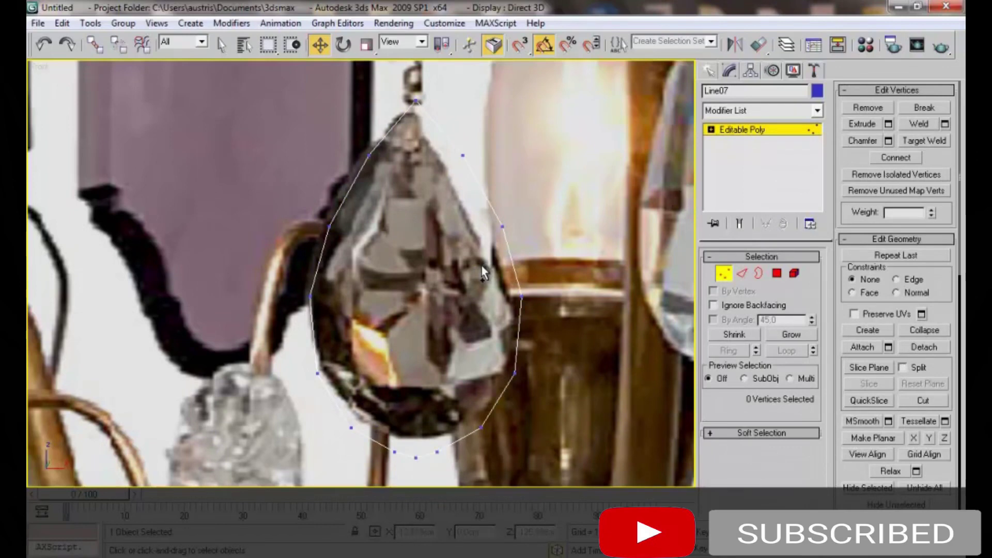
Cut a vertical edge through the crystal from its top vertex to its bottom vertex
right_click(481, 265)
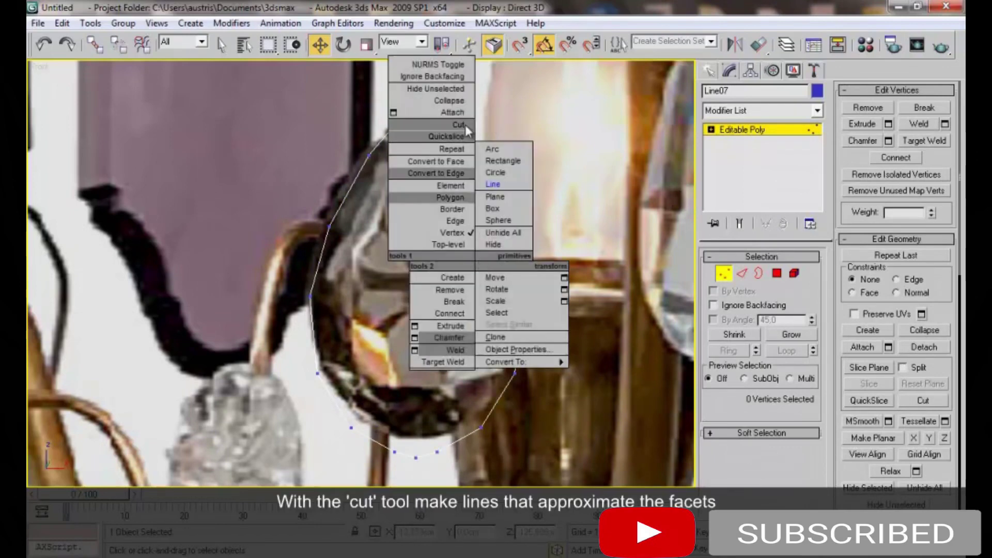
click(408, 124)
click(414, 100)
click(416, 458)
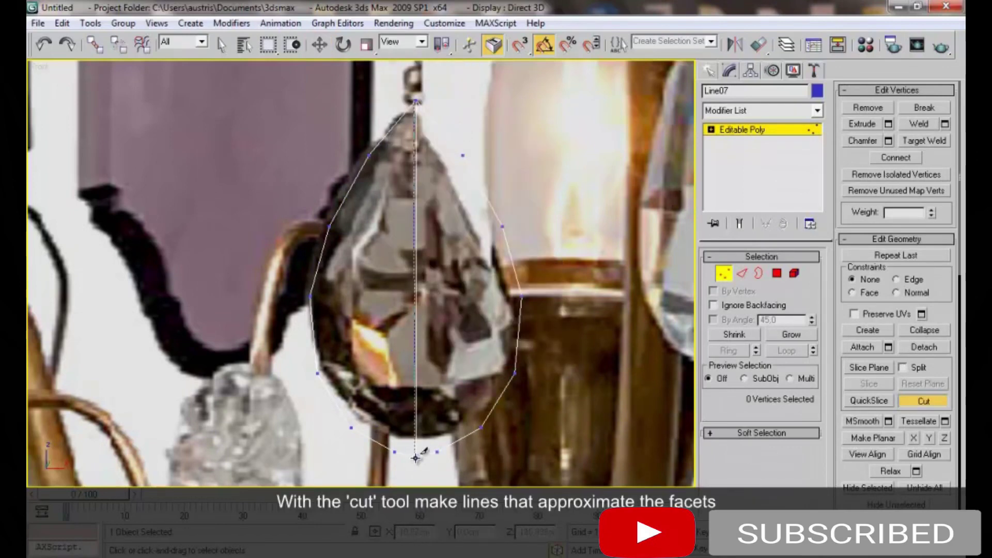
key(w)
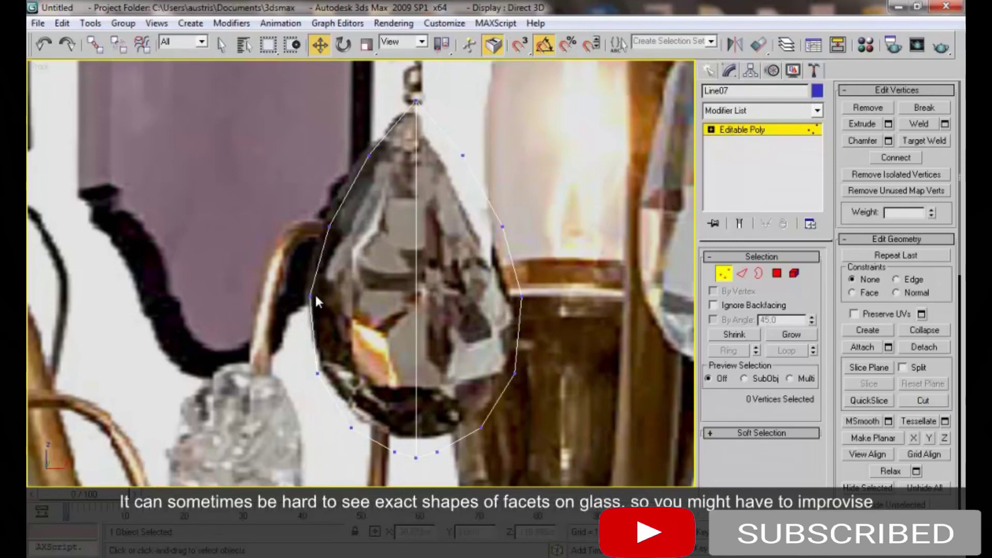
Cut a horizontal edge across the crystal from its left edge to its right edge
right_click(249, 233)
click(230, 116)
click(309, 298)
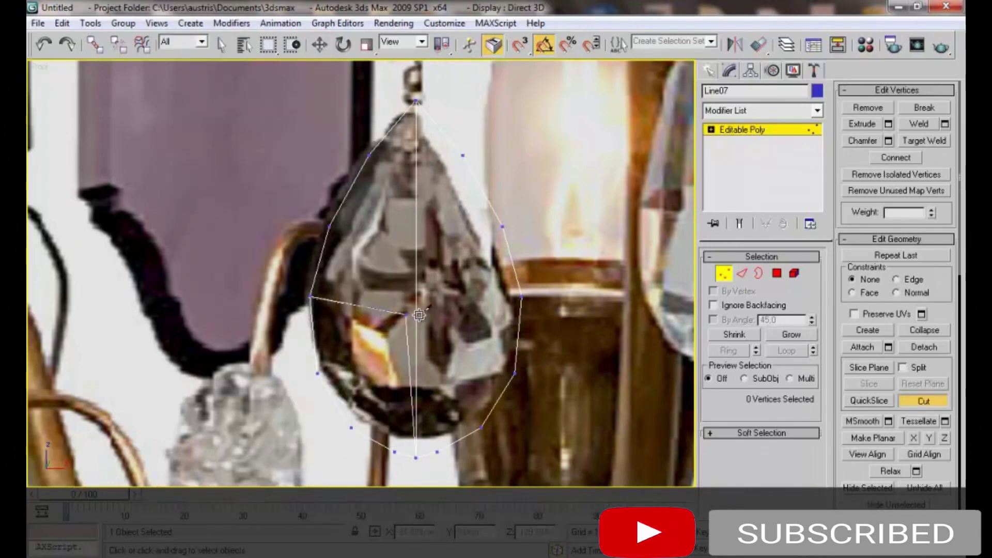
click(522, 298)
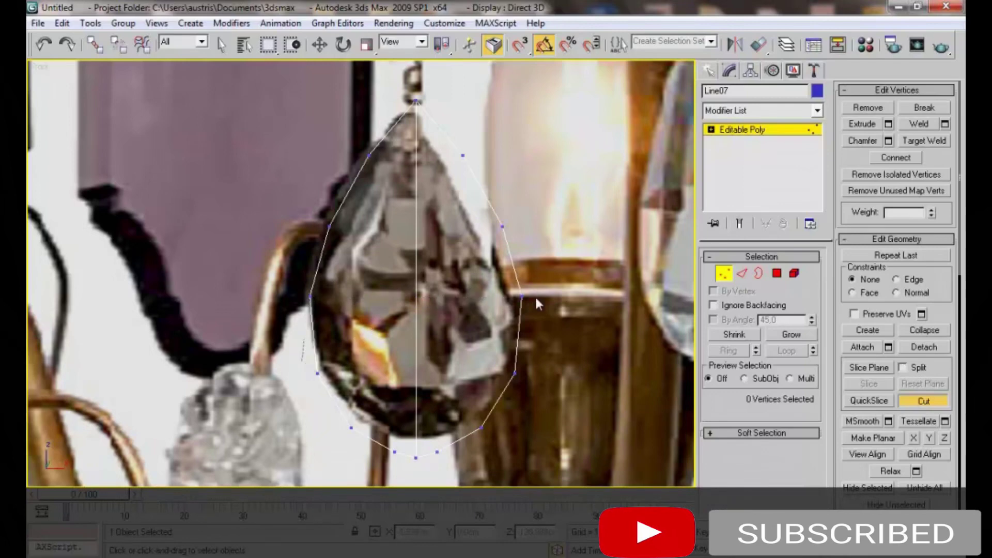
click(521, 297)
Cut facet edges from the centre to the upper-left and lower-left outline, cancelling a stray cut
click(312, 295)
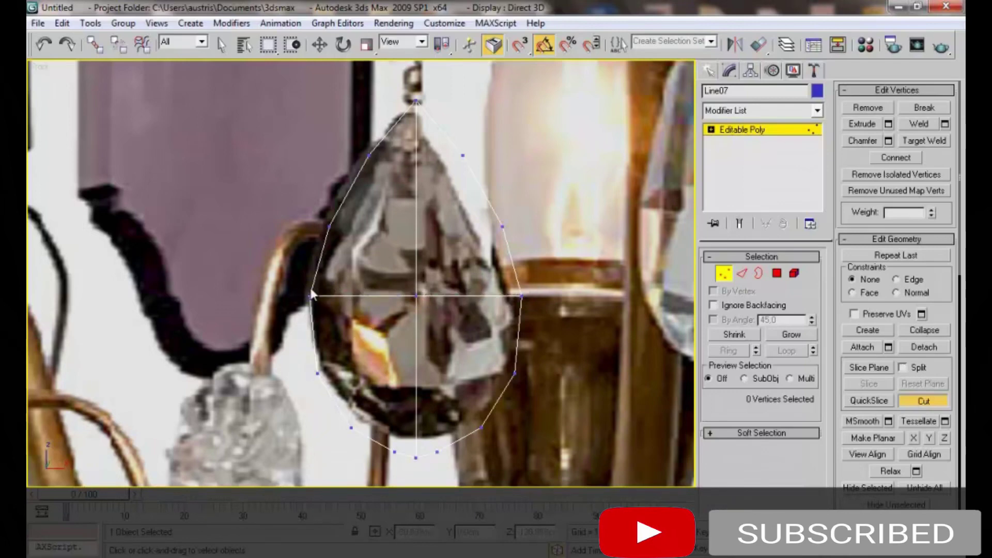
click(417, 297)
click(351, 194)
click(416, 296)
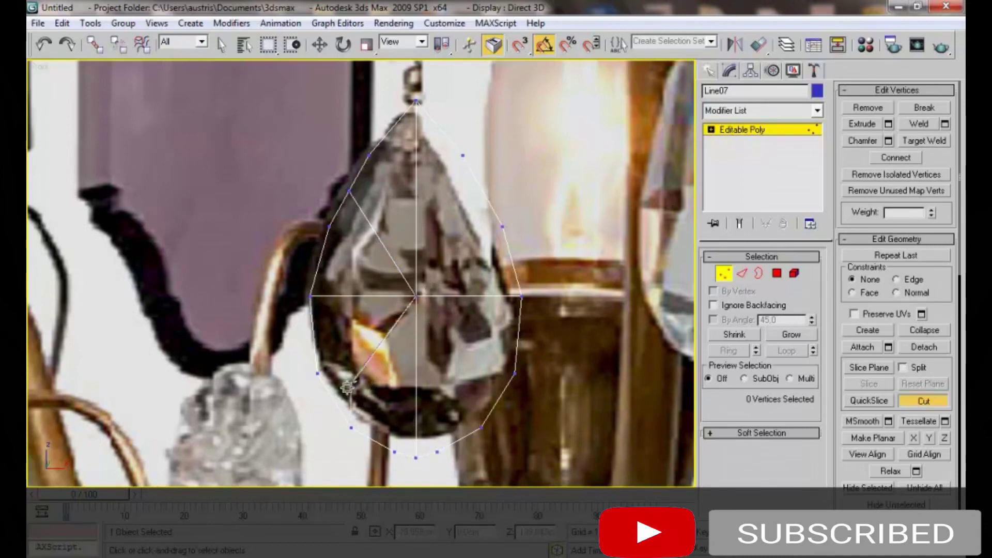
click(335, 401)
right_click(243, 301)
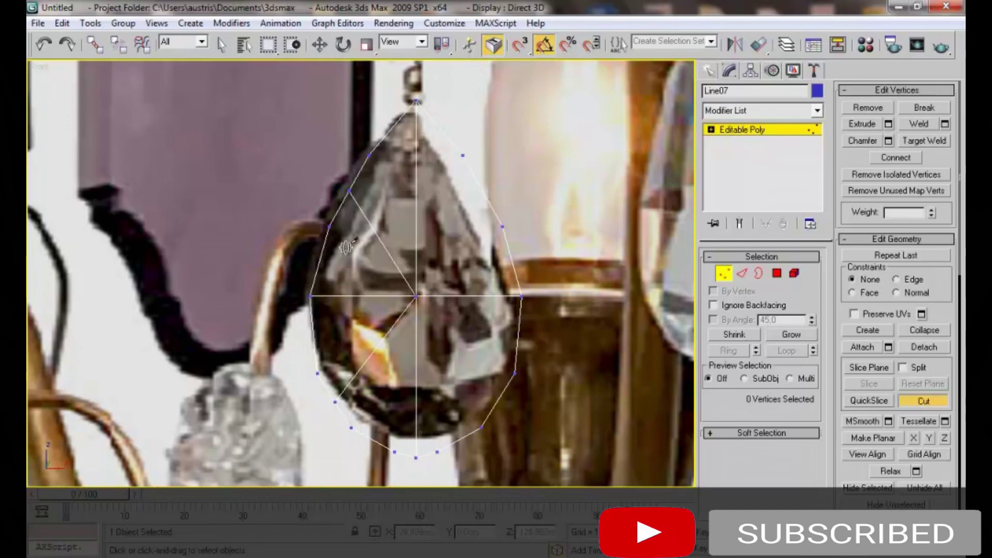
Cut four facet edges fanning from the centre vertex to the left outline vertices
click(417, 297)
click(369, 156)
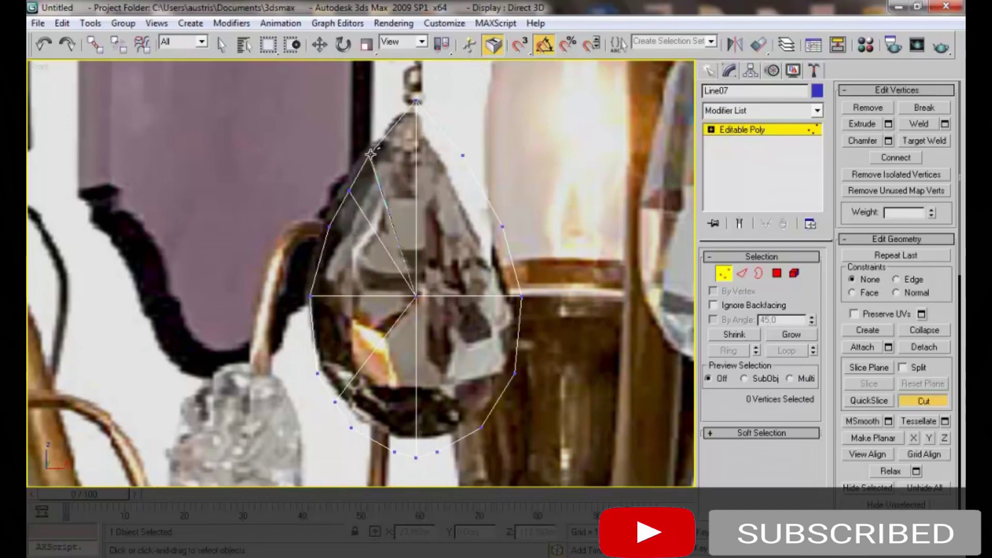
click(416, 296)
click(329, 226)
click(417, 297)
click(318, 372)
click(416, 297)
click(352, 427)
Drag three left outline vertices into place to follow the photographed crystal's edge
key(w)
drag(351, 203, 345, 214)
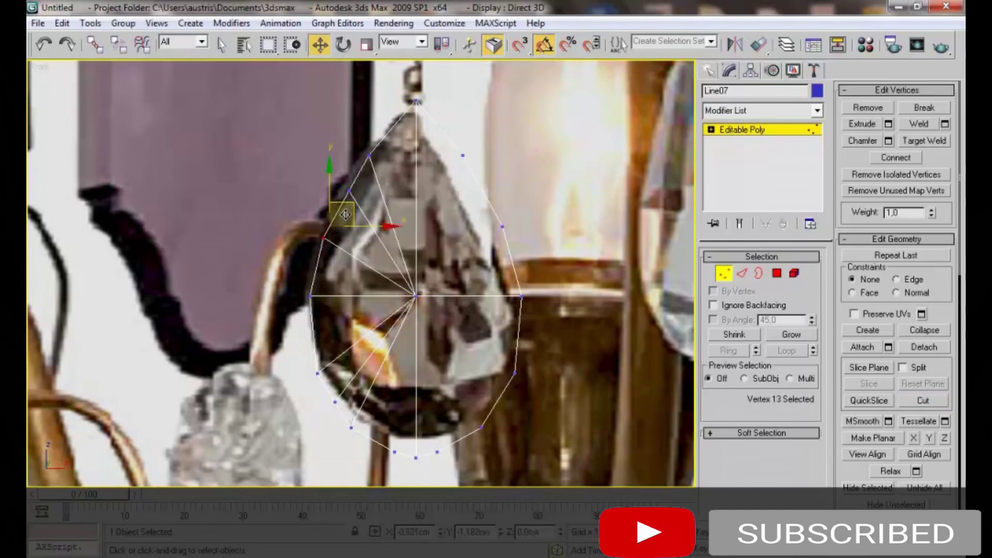
drag(370, 155, 374, 146)
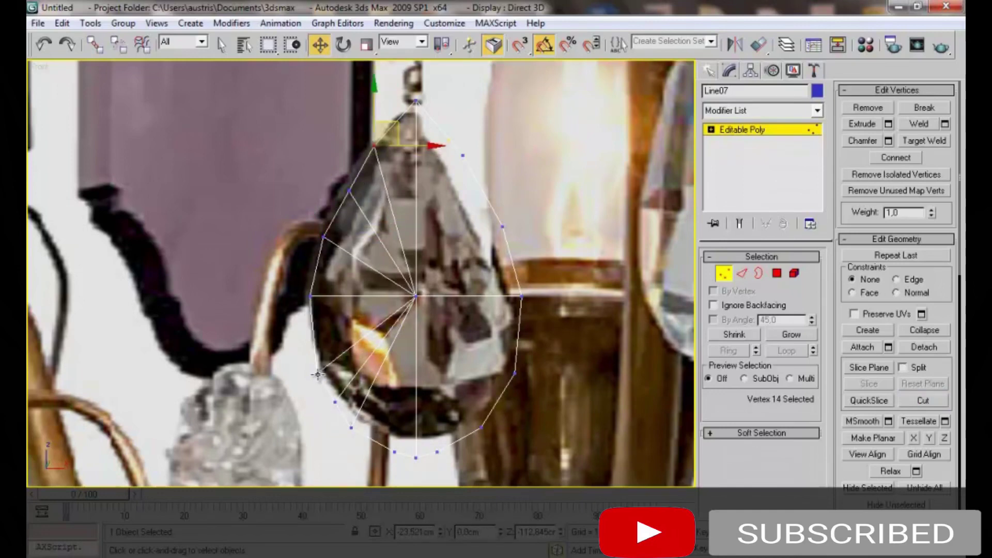
drag(318, 371, 314, 353)
Remove the surplus vertex at the bottom of the crystal
click(352, 429)
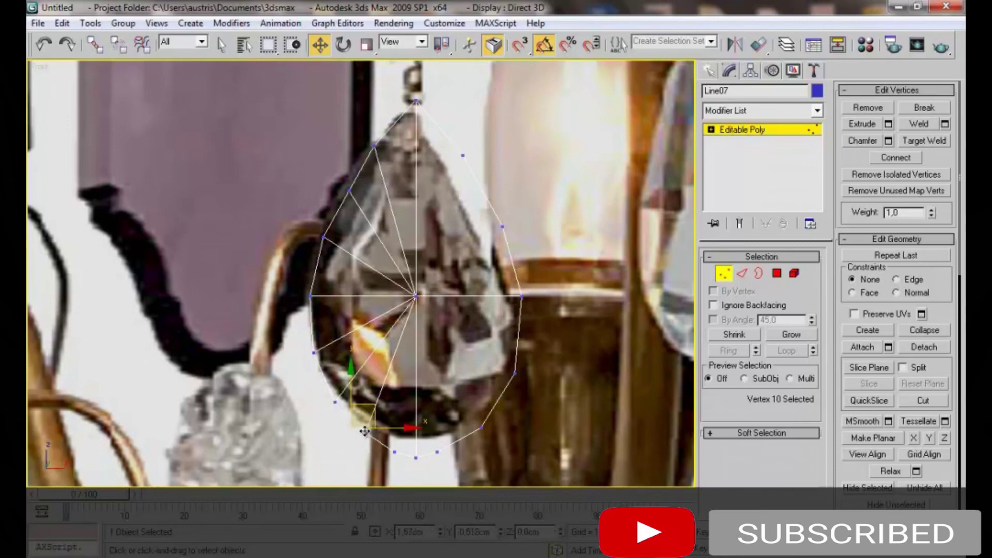
click(394, 452)
right_click(382, 436)
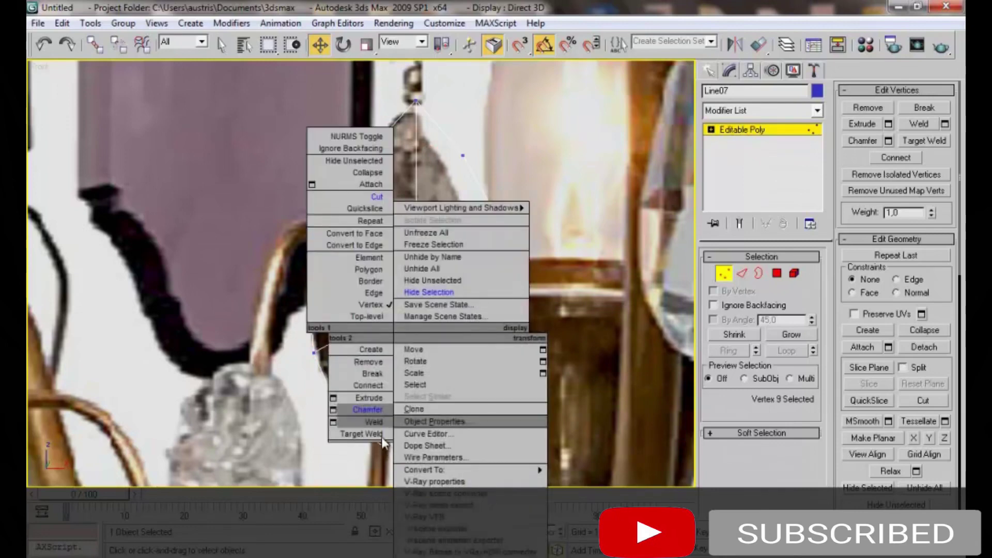
click(371, 361)
Nudge the remaining bottom vertex and the upper-left edge vertex slightly into position
click(416, 456)
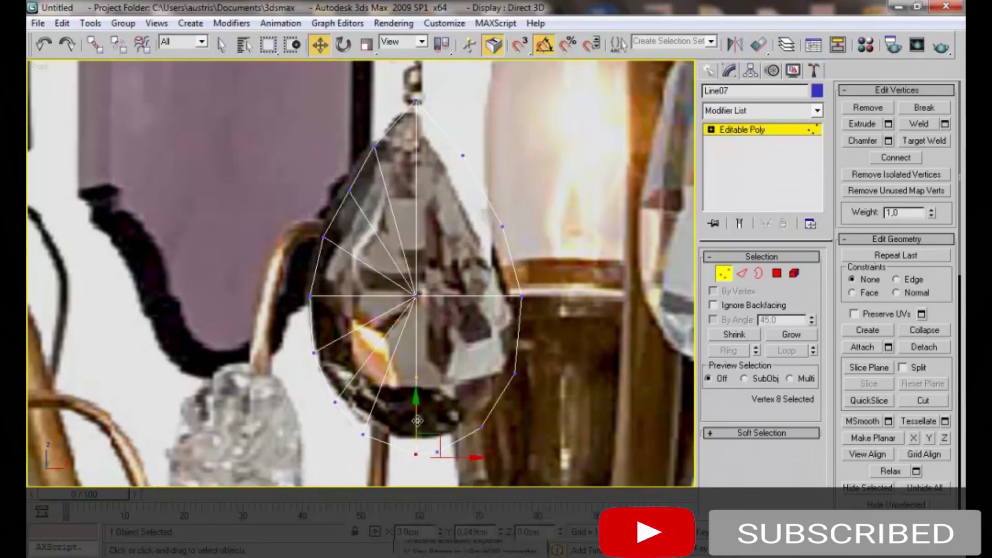
drag(386, 412, 392, 415)
click(339, 282)
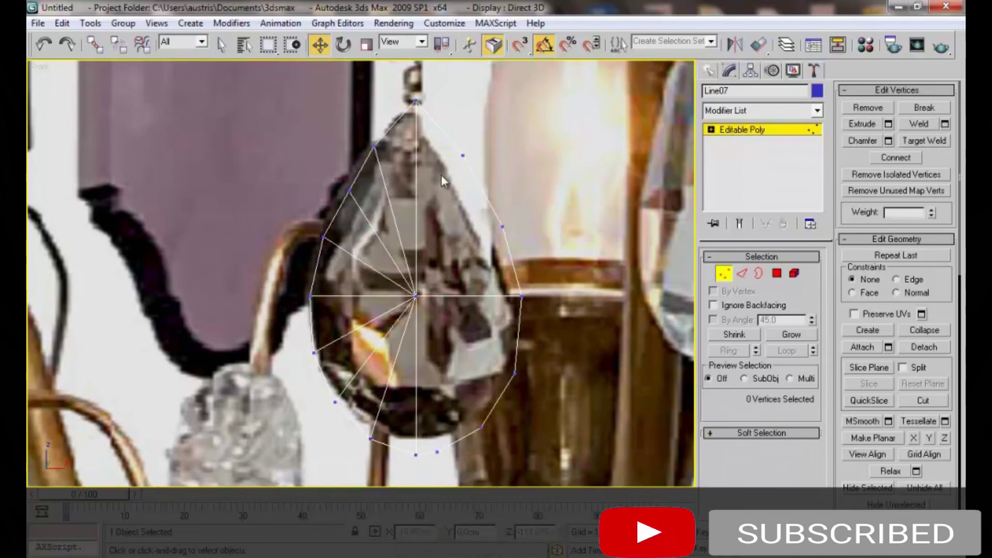
click(349, 191)
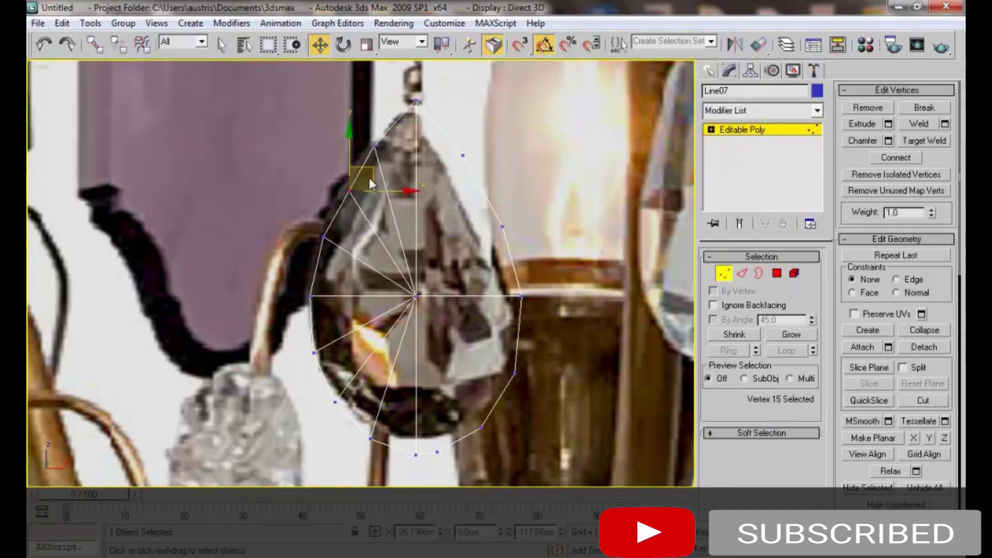
drag(368, 171, 366, 172)
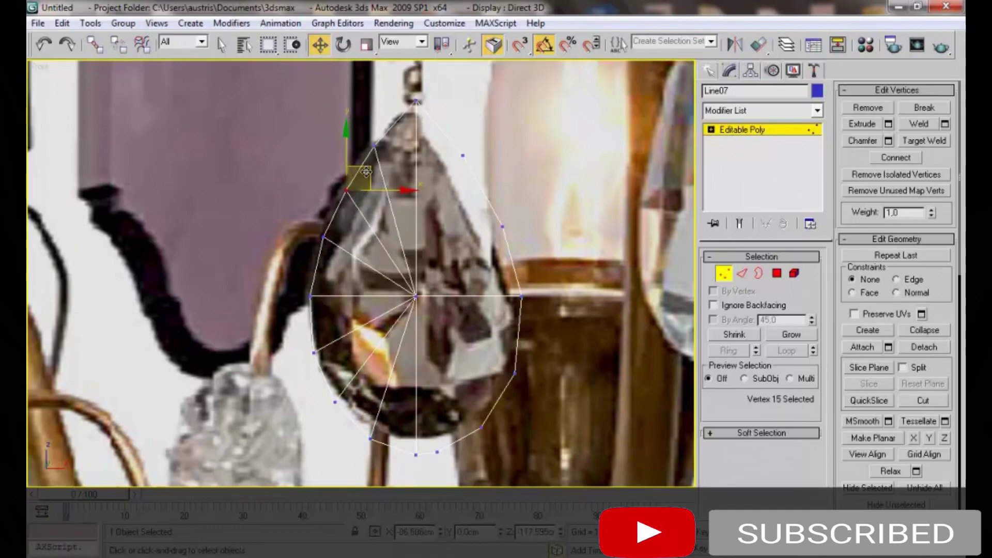
Cut a chain of facet edges down the crystal's left half to the vertical centre edge
right_click(434, 184)
click(412, 73)
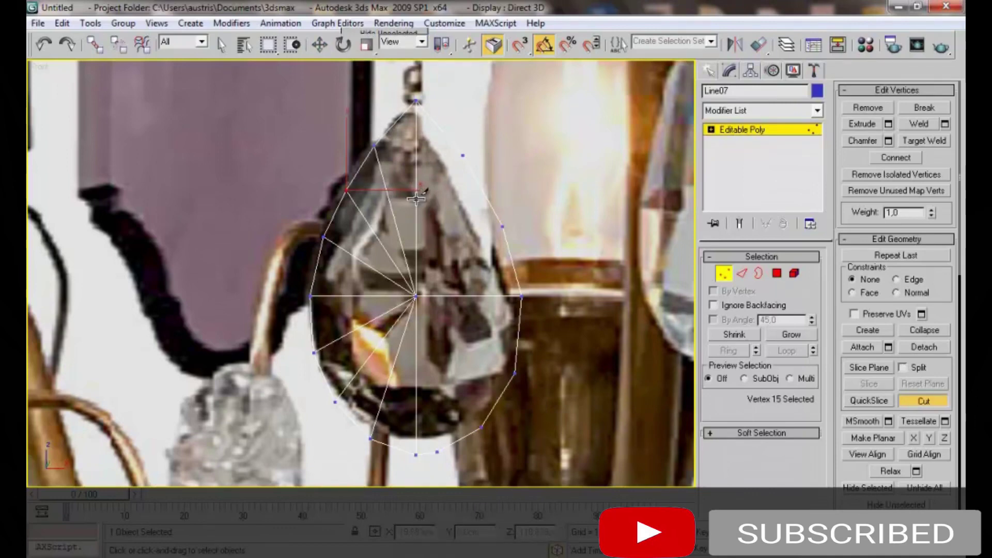
click(387, 196)
click(376, 234)
click(353, 255)
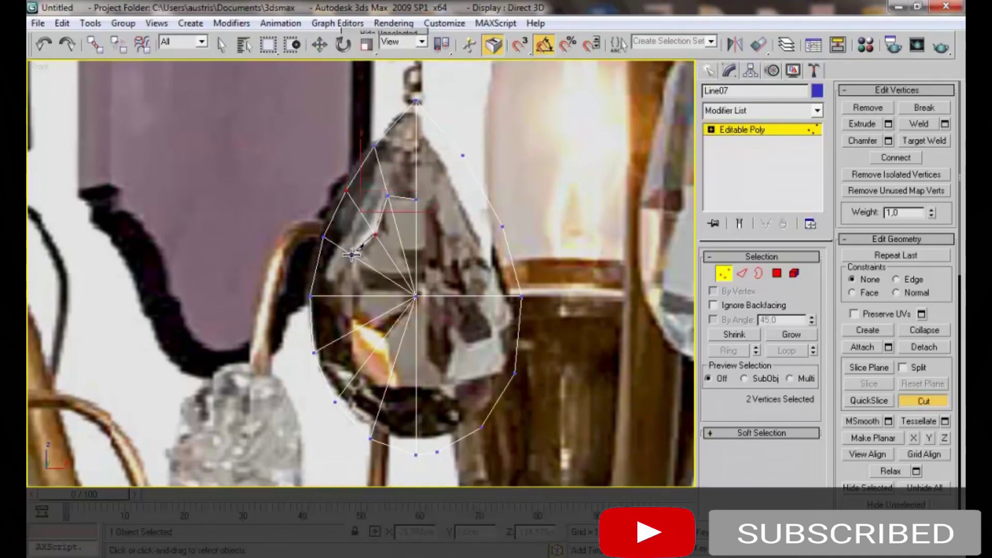
click(363, 296)
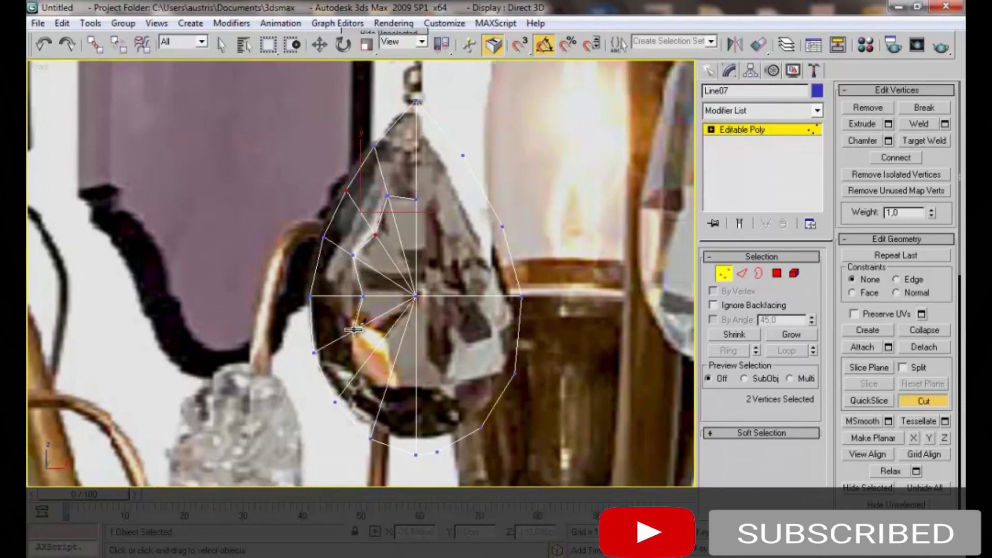
click(380, 341)
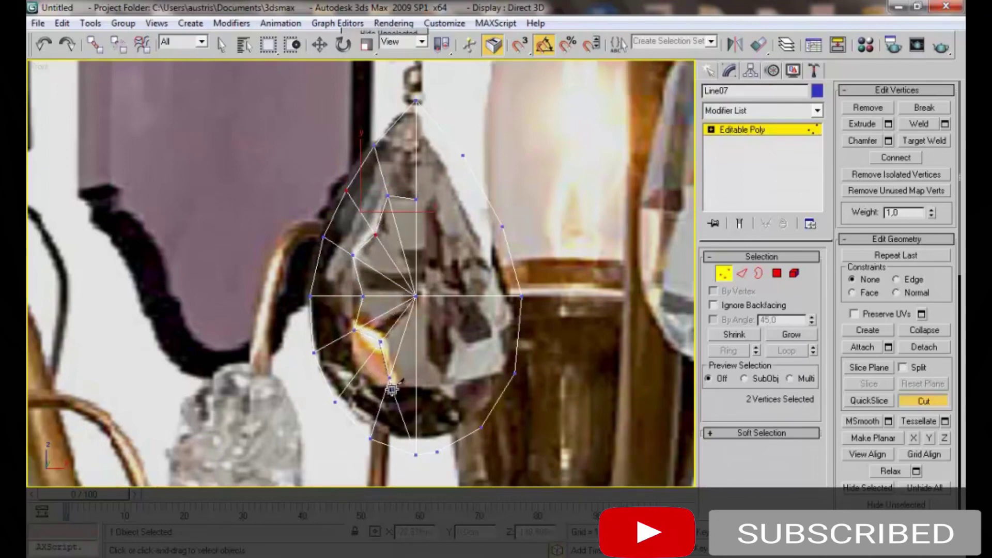
click(387, 386)
click(416, 373)
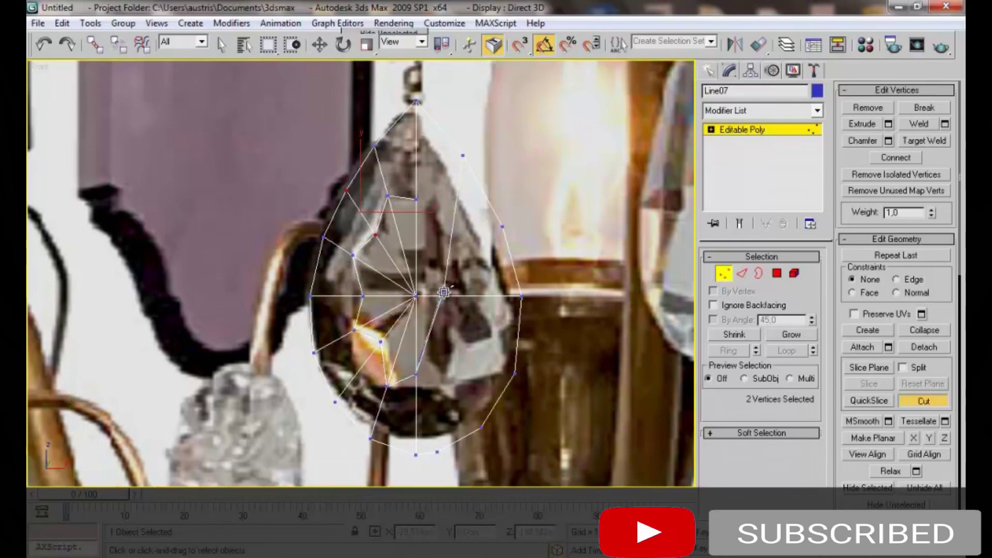
Cut facet edges from the mid-left vertex up to the top vertex and down toward the bottom
middle_drag(414, 253, 427, 260)
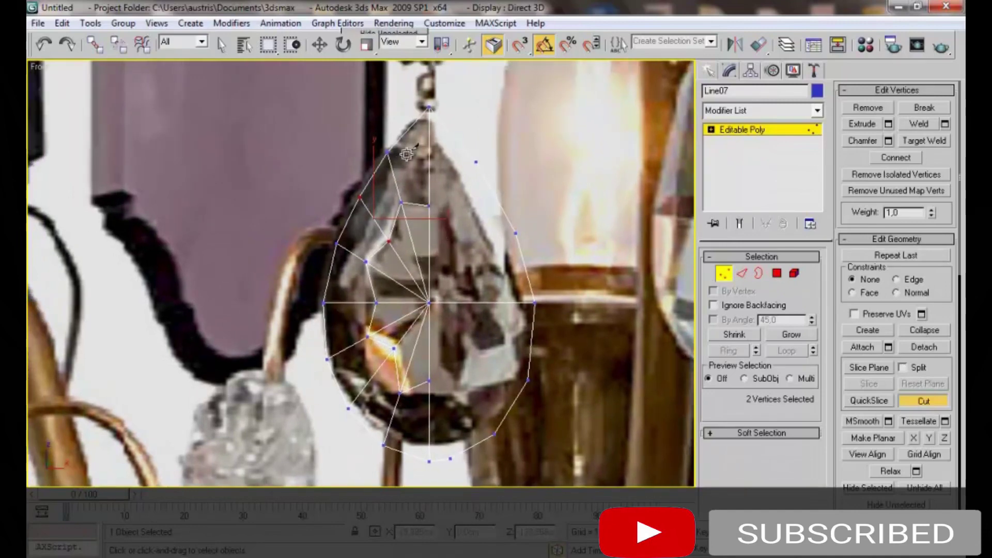
click(366, 261)
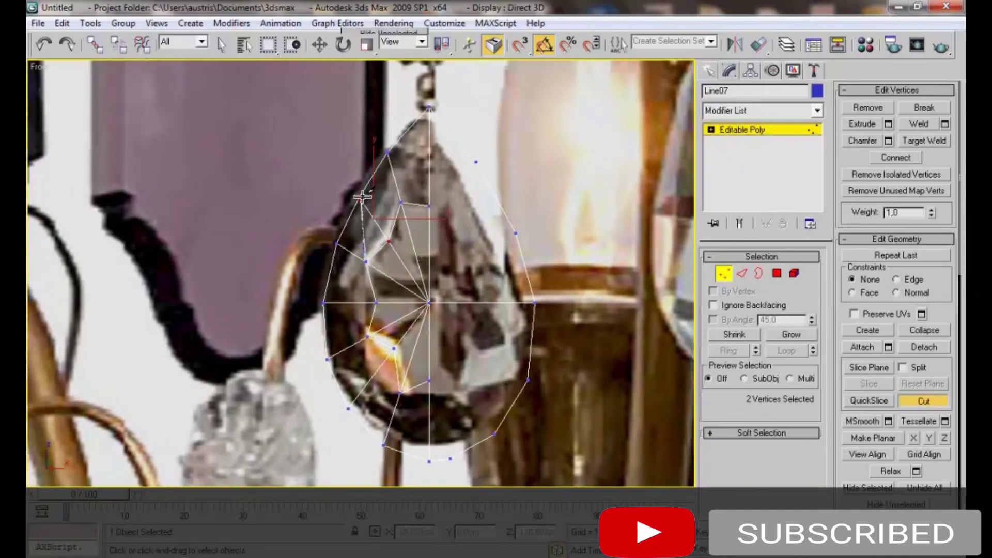
click(401, 201)
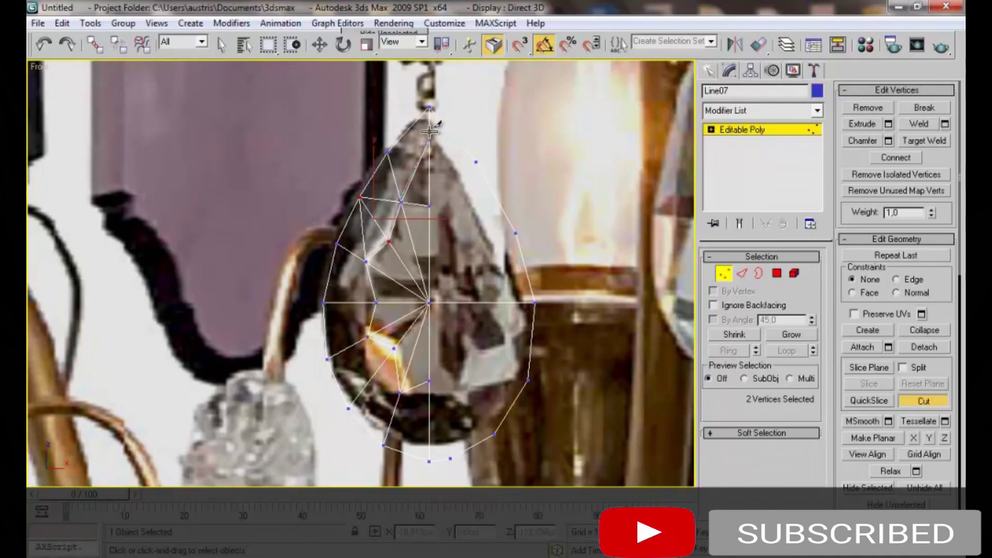
click(429, 108)
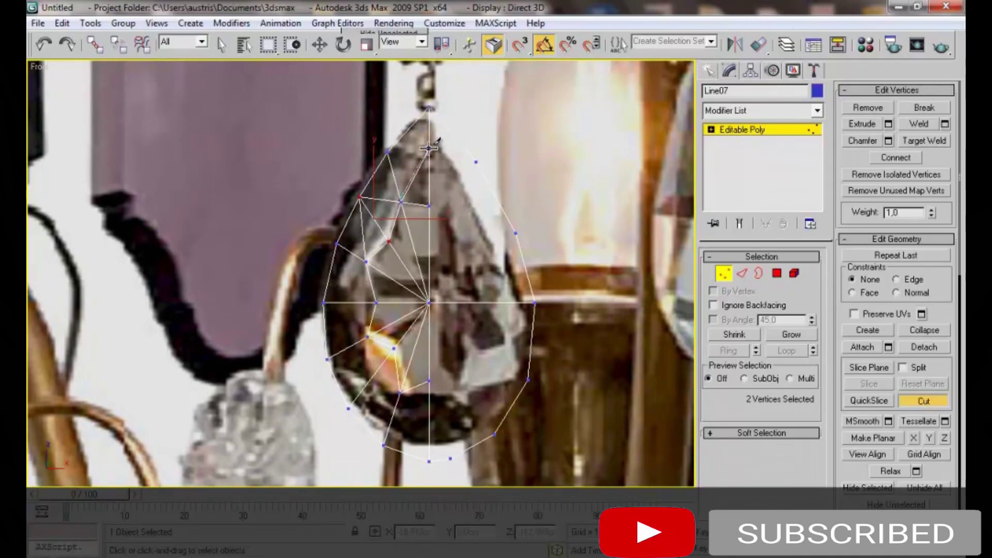
click(366, 262)
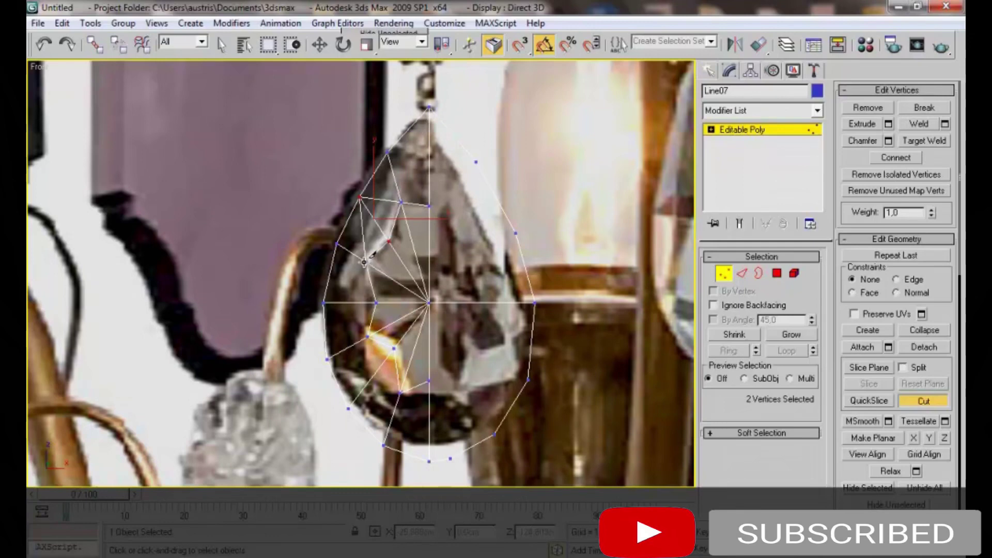
click(337, 303)
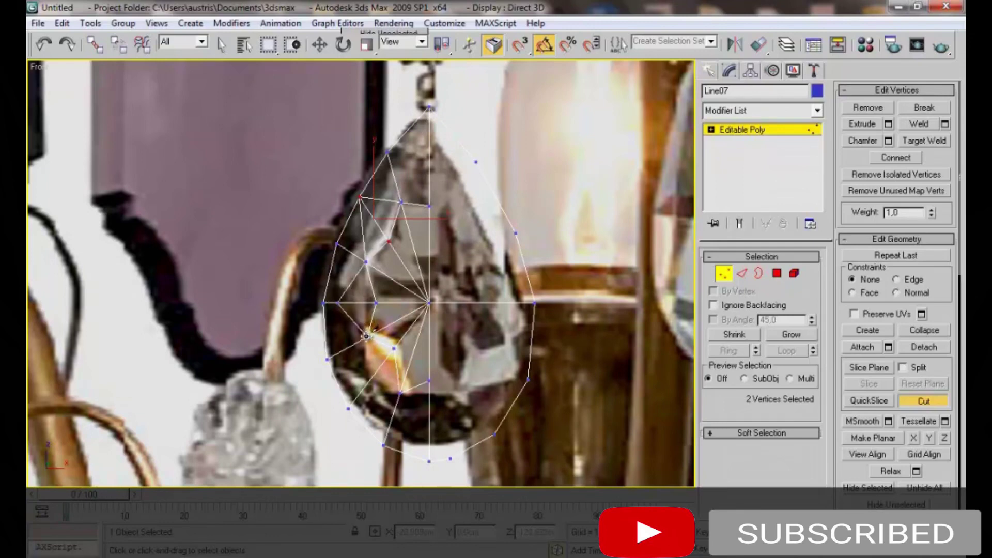
click(365, 386)
click(399, 393)
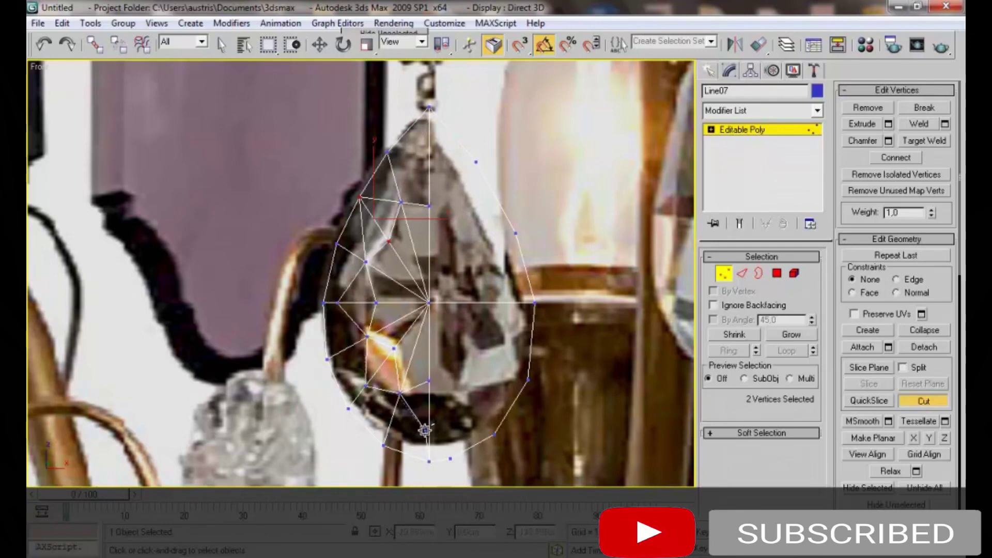
click(429, 436)
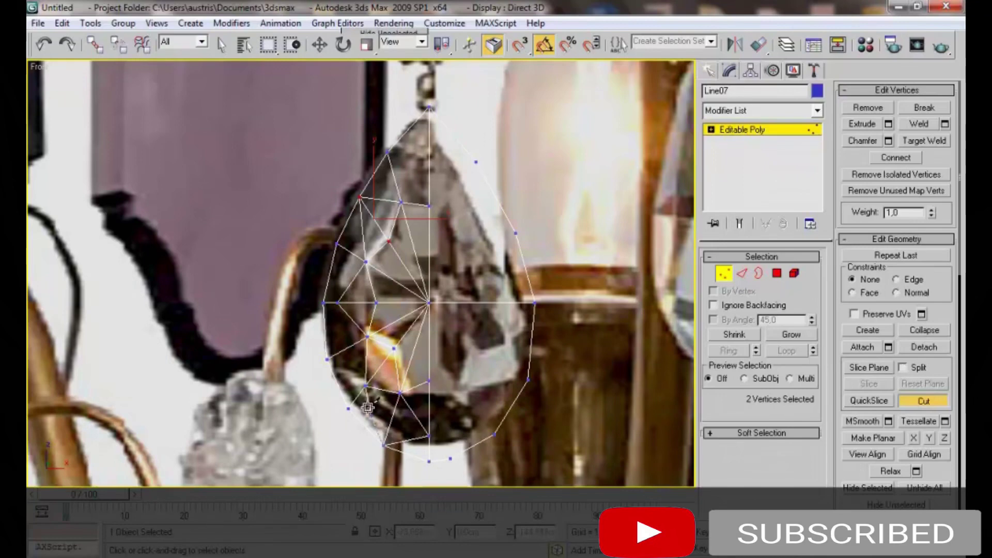
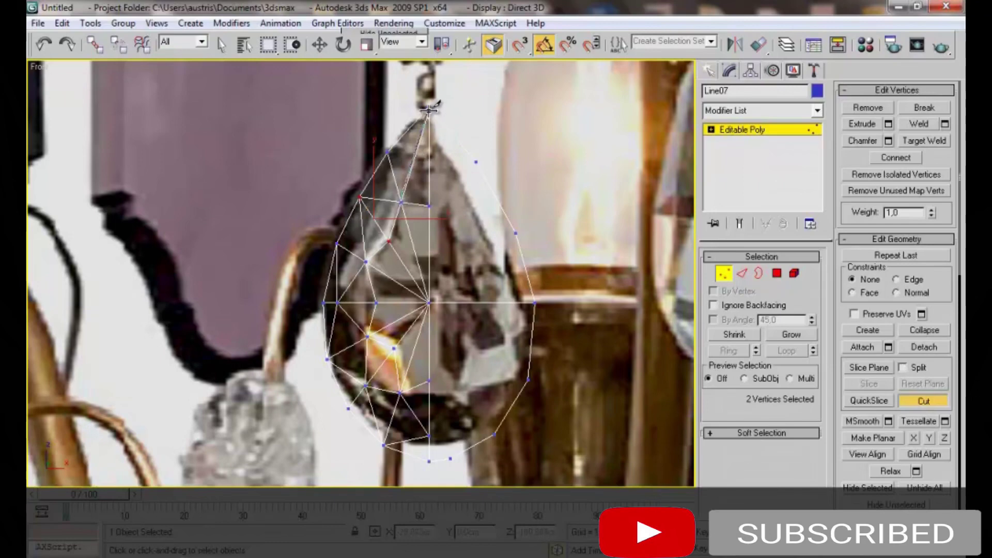
Exit the Cut tool and orbit the perspective view around the blue gem
key(w)
click(432, 204)
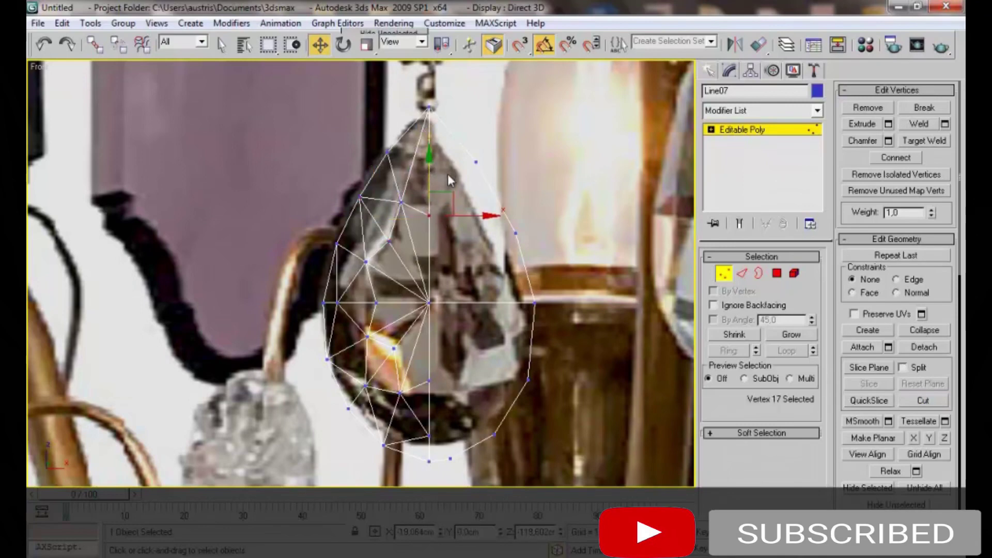
key(1)
key(1)
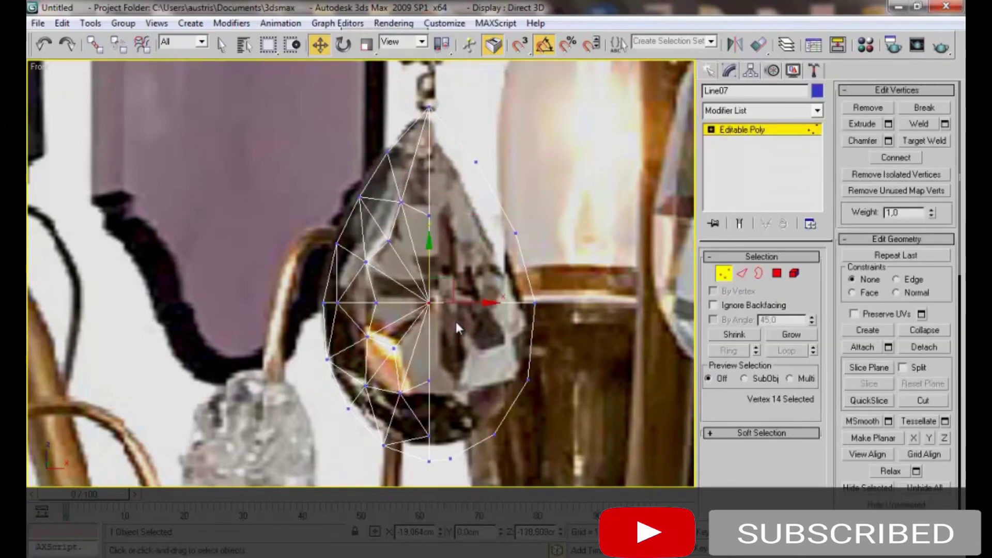
key(p)
mouse_move(420, 290)
alt+middle_down()
mouse_move(369, 310)
mouse_move(385, 334)
mouse_move(354, 321)
mouse_move(608, 221)
alt+middle_up()
key(1)
Add a Symmetry modifier and shift its mirror plane to narrow the gem
click(786, 110)
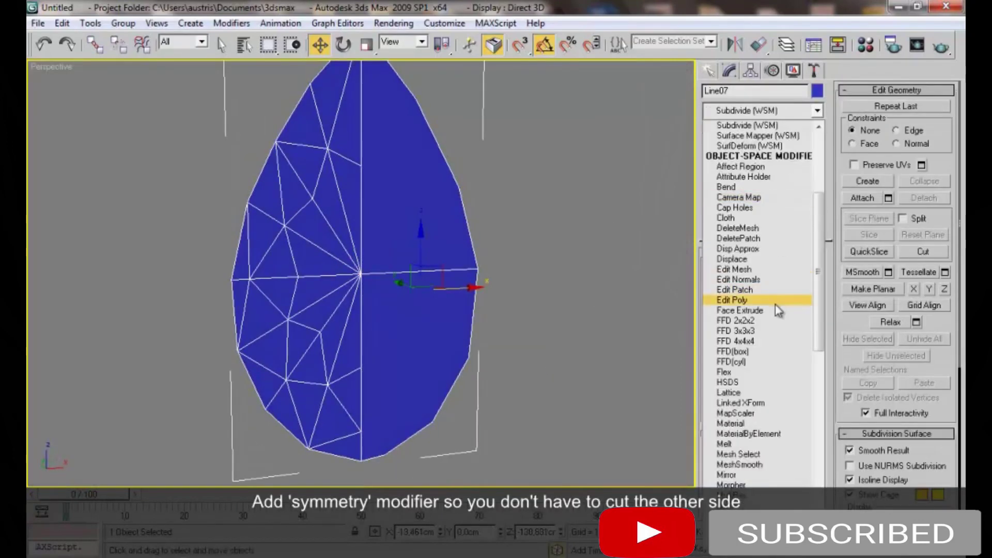
scroll(773, 330, down, 10)
click(764, 351)
key(1)
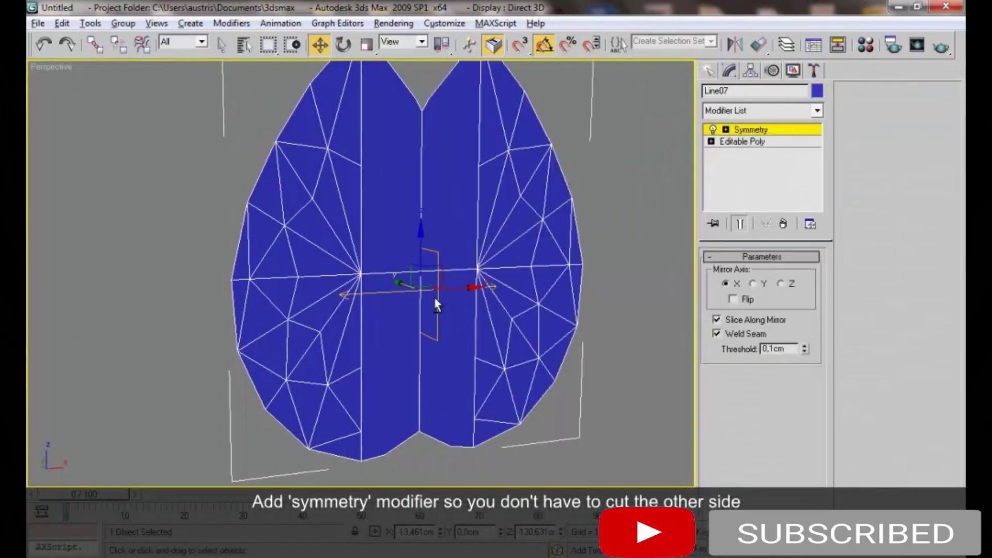
mouse_move(469, 289)
mouse_down()
mouse_move(408, 300)
mouse_move(416, 262)
mouse_move(443, 287)
mouse_up()
click(768, 132)
Stack a Smooth modifier above Symmetry, then return to the base mesh vertices
click(760, 110)
key(s)
click(770, 269)
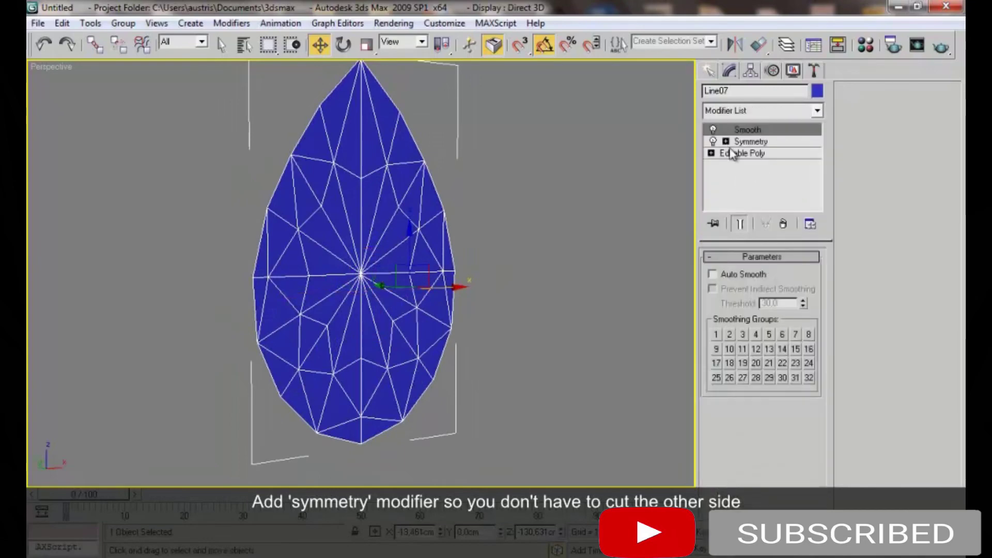
click(744, 154)
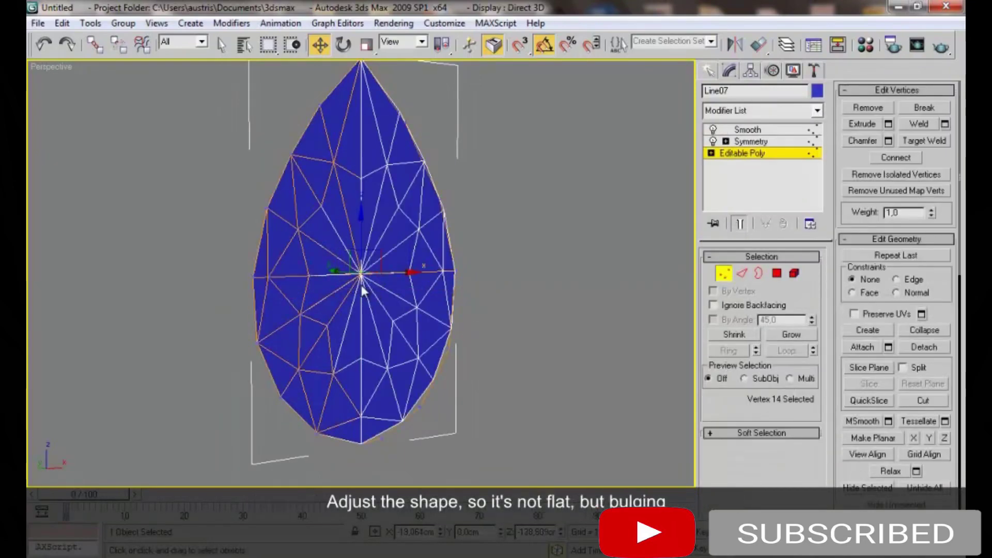
Grow the centre vertex selection and move it along Y in the Left view to bulge the gem
drag(363, 292, 358, 285)
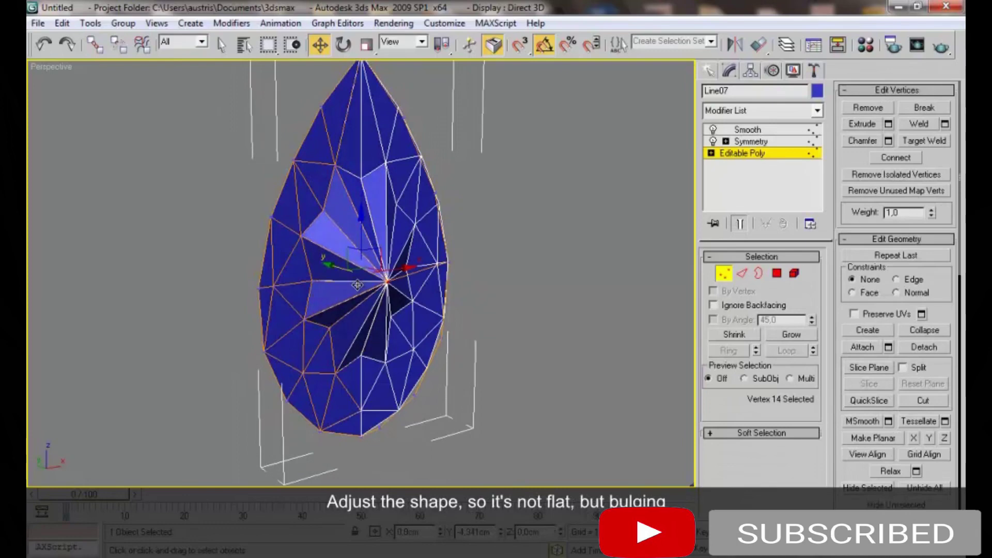
alt+middle_drag(358, 285, 393, 284)
click(791, 334)
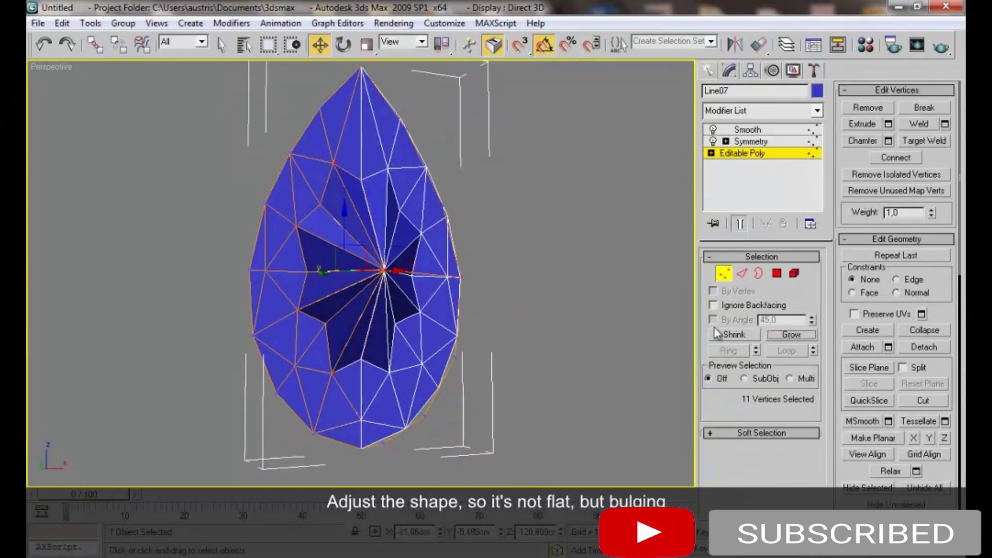
alt+middle_drag(290, 256, 434, 302)
alt+click(406, 290)
alt+middle_drag(299, 262, 321, 286)
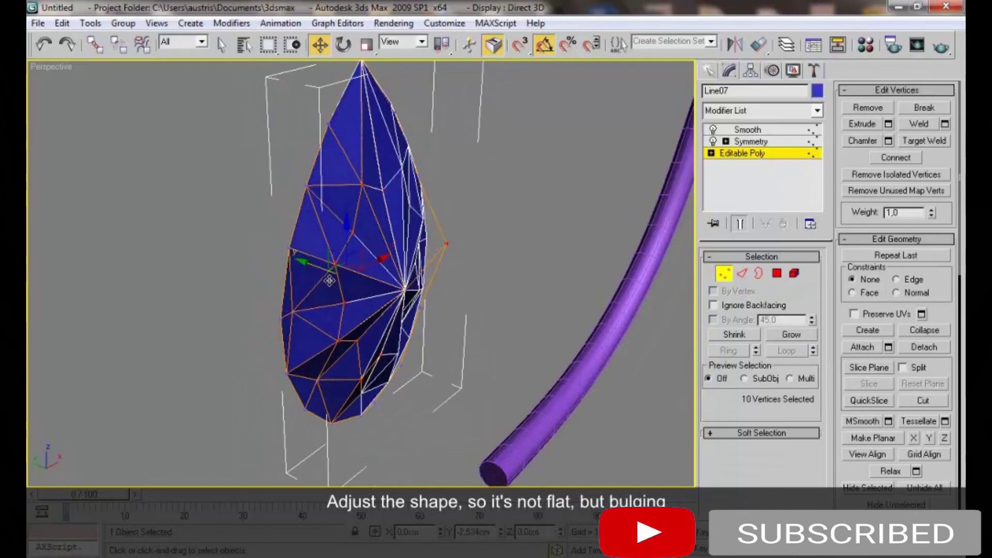
key(l)
drag(412, 296, 427, 294)
key(p)
alt+middle_drag(408, 296, 787, 327)
Grow the selection further, trim stray vertices, and nudge them to refine the facets
click(790, 334)
alt+middle_drag(270, 262, 268, 185)
alt+click(318, 164)
alt+click(261, 357)
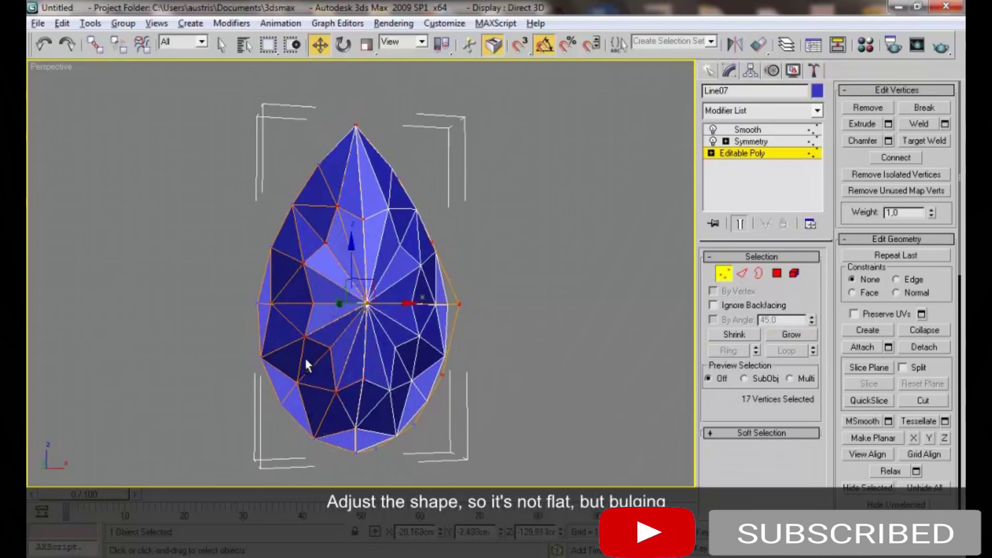
alt+middle_drag(310, 405, 368, 137)
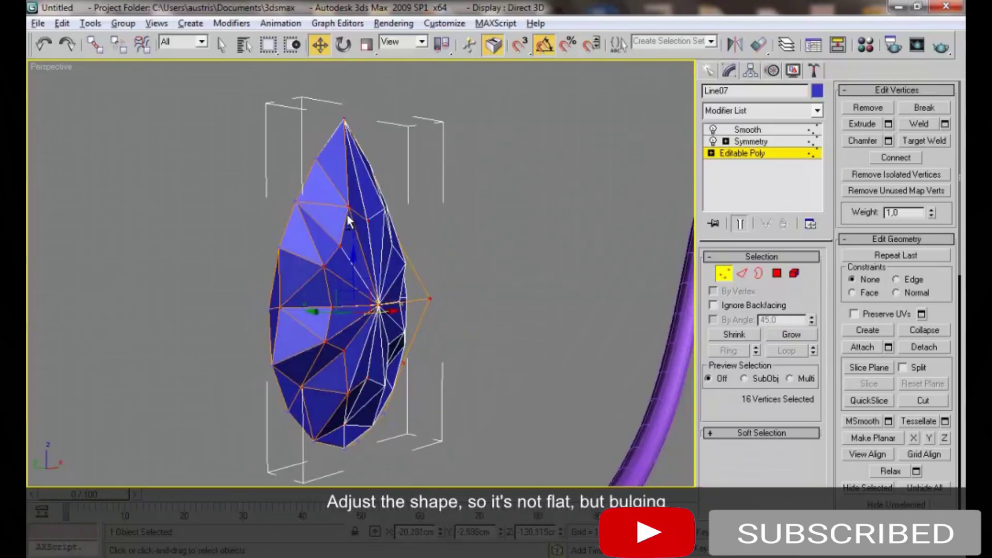
alt+middle_drag(340, 223, 257, 216)
click(265, 304)
ctrl+click(345, 429)
alt+middle_drag(345, 429, 286, 382)
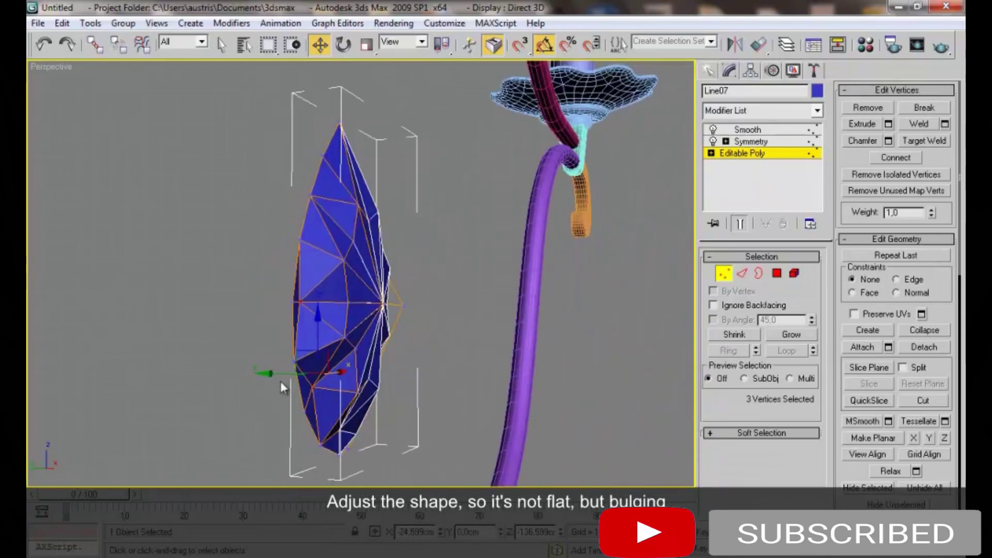
drag(282, 375, 274, 376)
mouse_move(275, 375)
alt+middle_down()
mouse_move(304, 342)
mouse_move(302, 310)
mouse_move(243, 361)
mouse_move(227, 358)
mouse_move(251, 360)
alt+middle_up()
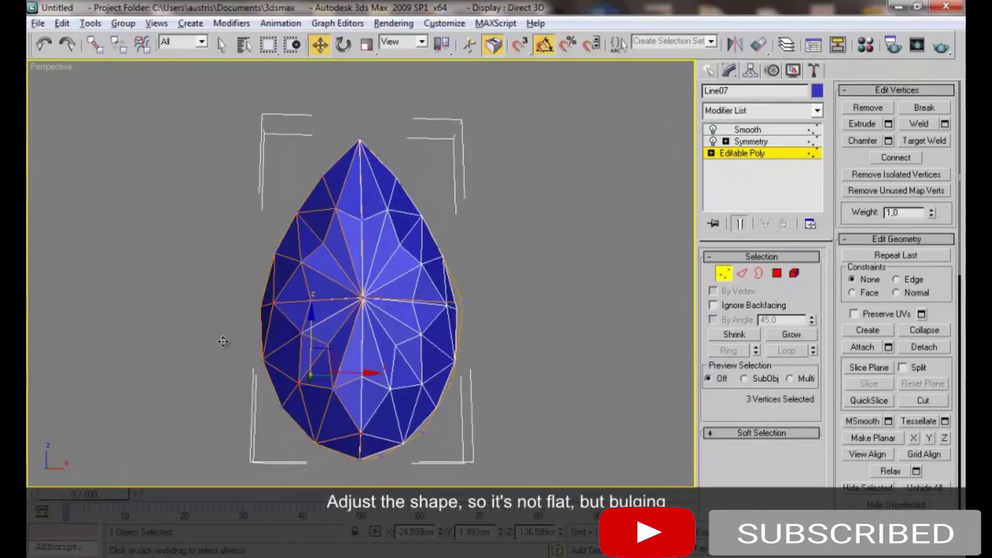
Switch to edge level and select two vertical edges on the gem
key(2)
click(356, 344)
ctrl+click(267, 300)
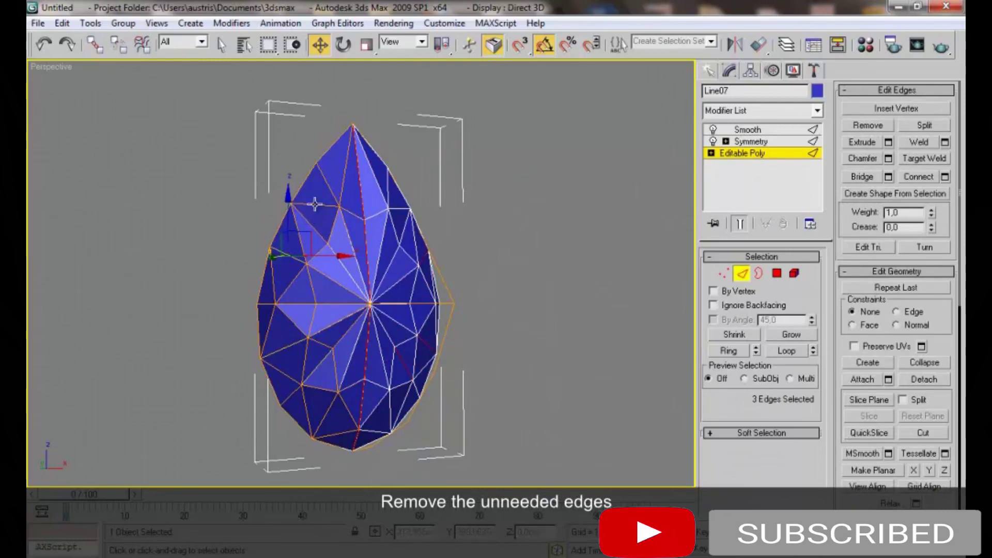
Remove the first three unneeded edges from the gem with the quad menu's Remove
alt+middle_drag(308, 220, 289, 205)
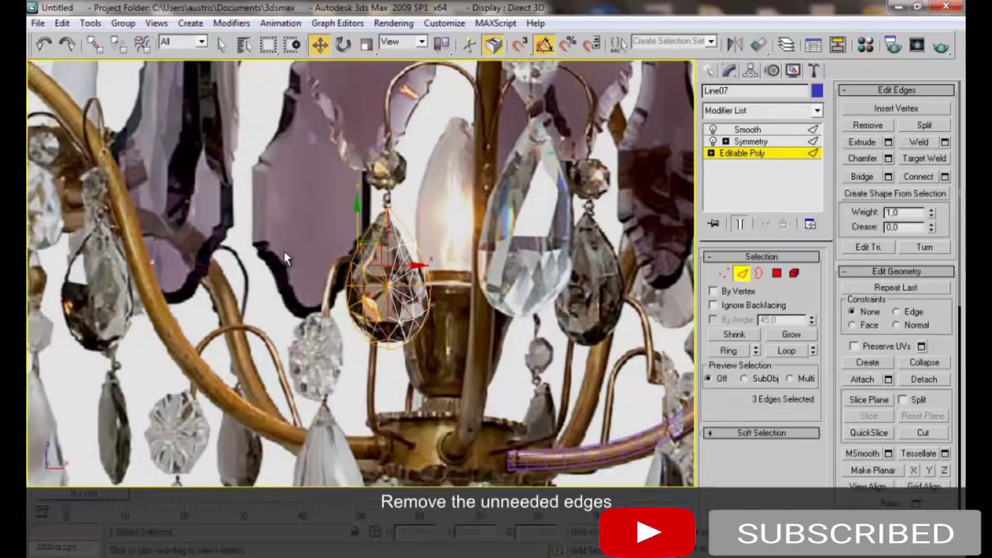
ctrl+alt+middle_drag(285, 258, 293, 188)
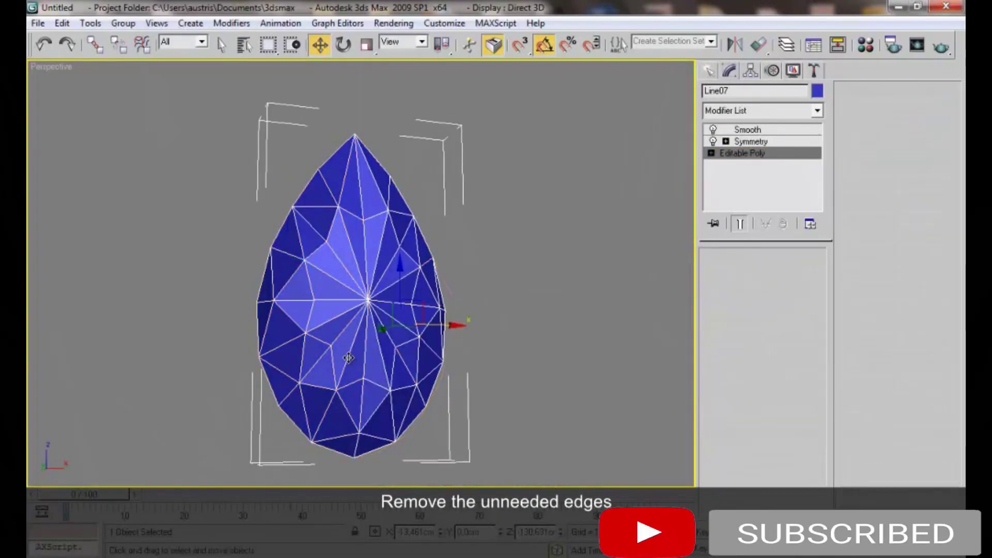
right_click(337, 346)
click(325, 344)
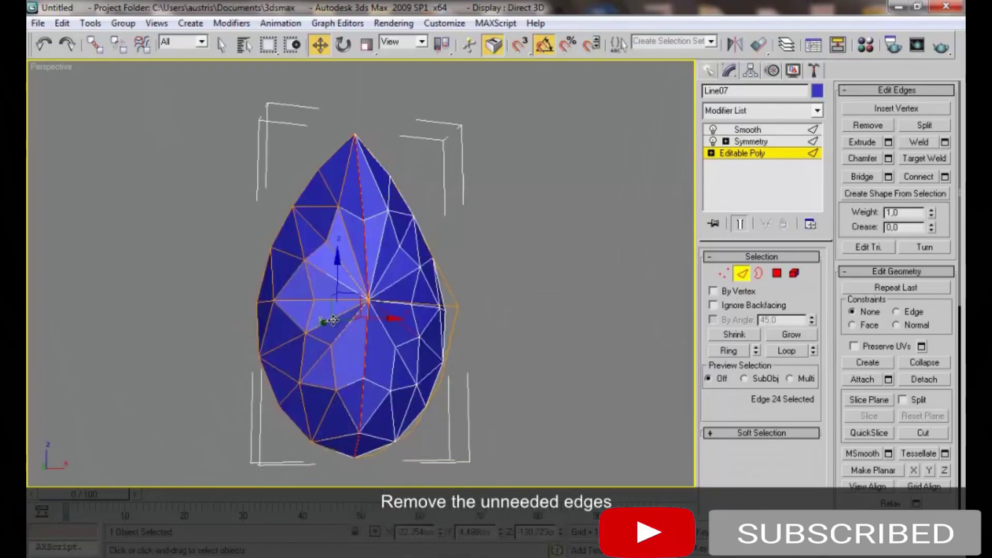
click(327, 284)
right_click(342, 279)
click(337, 308)
click(344, 261)
right_click(343, 285)
click(320, 313)
View the gem from above and remove more unneeded edges
mouse_move(352, 304)
alt+middle_down()
mouse_move(314, 174)
mouse_move(333, 252)
mouse_move(305, 317)
mouse_move(317, 289)
mouse_move(310, 241)
mouse_move(287, 231)
mouse_move(310, 253)
alt+middle_up()
key(BackSpace)
right_click(313, 314)
right_click(315, 228)
click(296, 269)
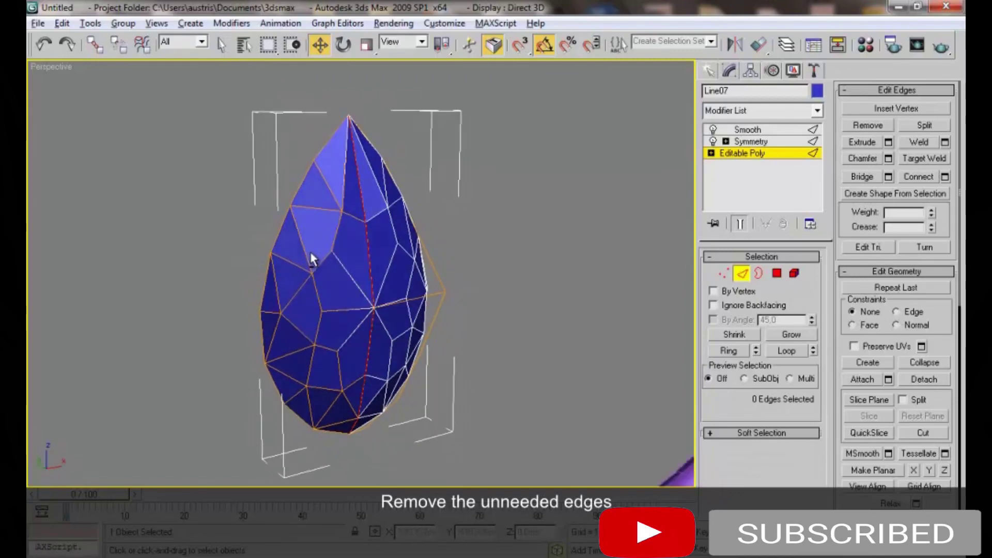
click(331, 184)
mouse_move(346, 198)
alt+middle_down()
mouse_move(326, 196)
mouse_move(344, 185)
mouse_move(298, 310)
mouse_move(284, 312)
mouse_move(292, 320)
mouse_move(301, 293)
mouse_move(294, 250)
mouse_move(284, 298)
mouse_move(257, 268)
mouse_move(300, 310)
alt+middle_up()
right_click(281, 324)
click(298, 313)
Remove one more edge, leaving the next checked edge unsplit
click(295, 250)
right_click(283, 265)
click(274, 271)
click(318, 394)
right_click(314, 408)
click(294, 362)
mouse_move(309, 348)
alt+middle_down()
mouse_move(324, 392)
mouse_move(376, 329)
alt+middle_up()
Collapse the gem's Symmetry and Smooth stack into a single Editable Poly
key(1)
click(587, 208)
mouse_move(589, 208)
alt+middle_down()
mouse_move(423, 243)
mouse_move(483, 259)
mouse_move(451, 219)
mouse_move(421, 262)
mouse_move(467, 265)
mouse_move(418, 288)
alt+middle_up()
click(421, 289)
right_click(422, 289)
mouse_move(447, 417)
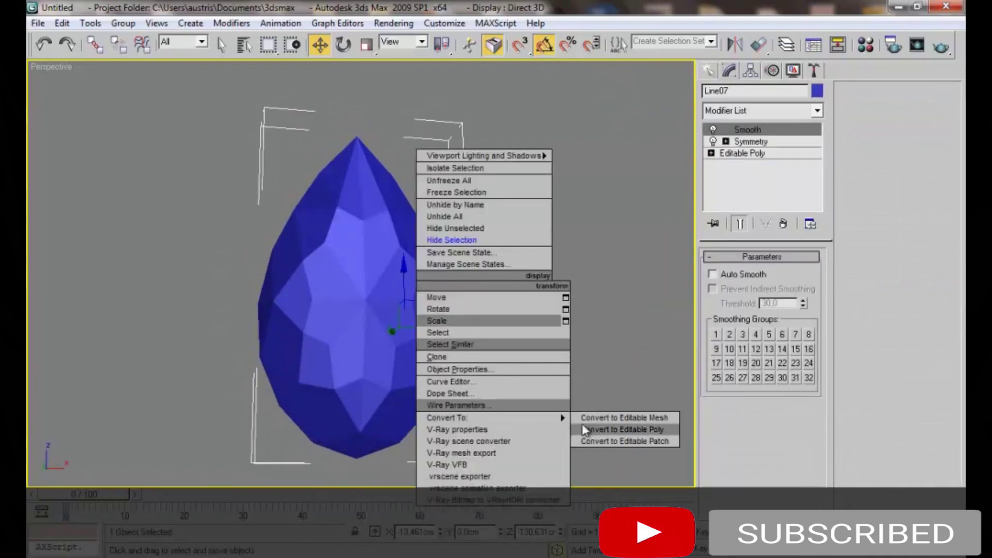
click(640, 426)
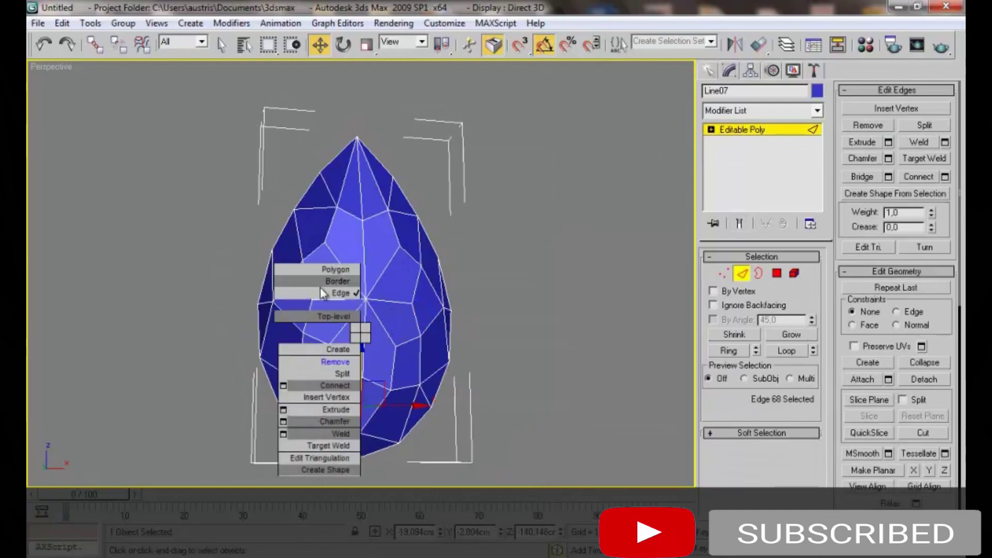
Reselect the gem at vertex level and pick three vertices to merge
click(327, 362)
click(358, 178)
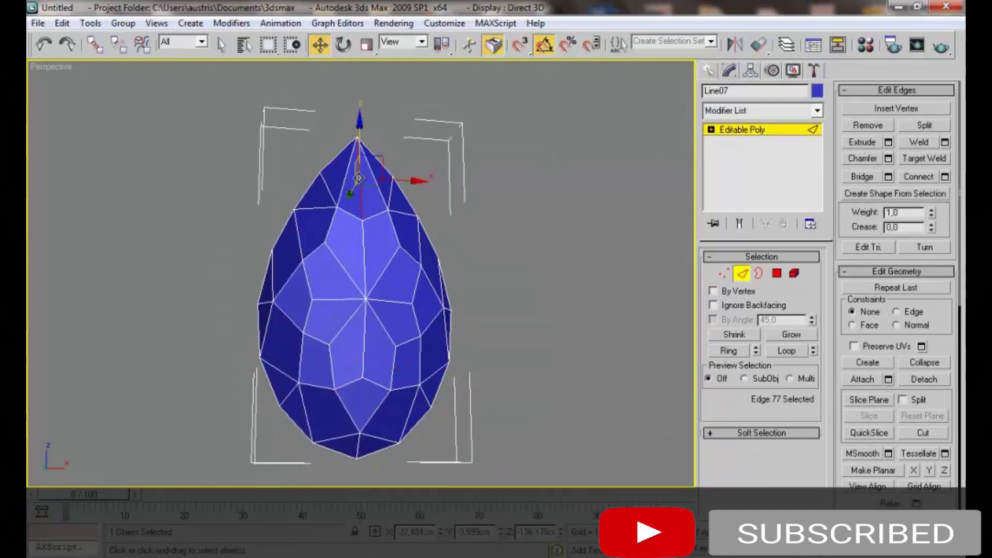
click(335, 226)
mouse_move(494, 241)
alt+middle_down()
mouse_move(408, 264)
mouse_move(455, 267)
mouse_move(404, 225)
mouse_move(467, 251)
mouse_move(430, 250)
mouse_move(450, 277)
mouse_move(456, 248)
alt+middle_up()
click(492, 248)
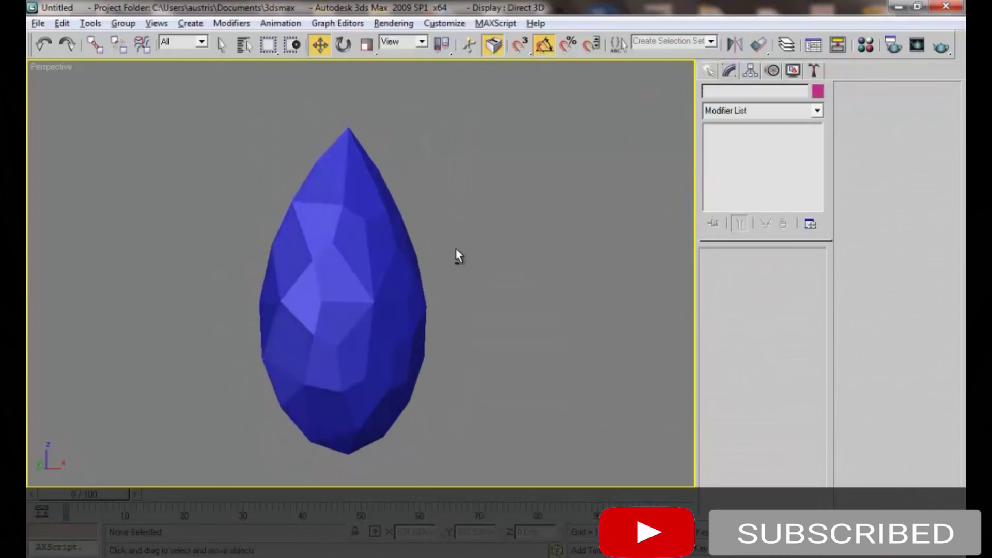
click(410, 283)
mouse_move(410, 284)
alt+middle_down()
mouse_move(374, 309)
mouse_move(377, 289)
alt+middle_up()
key(1)
click(357, 310)
drag(378, 289, 360, 303)
right_click(360, 303)
Weld the nearby vertices and collapse vertex pairs, including the two at the bottom
click(299, 392)
click(493, 340)
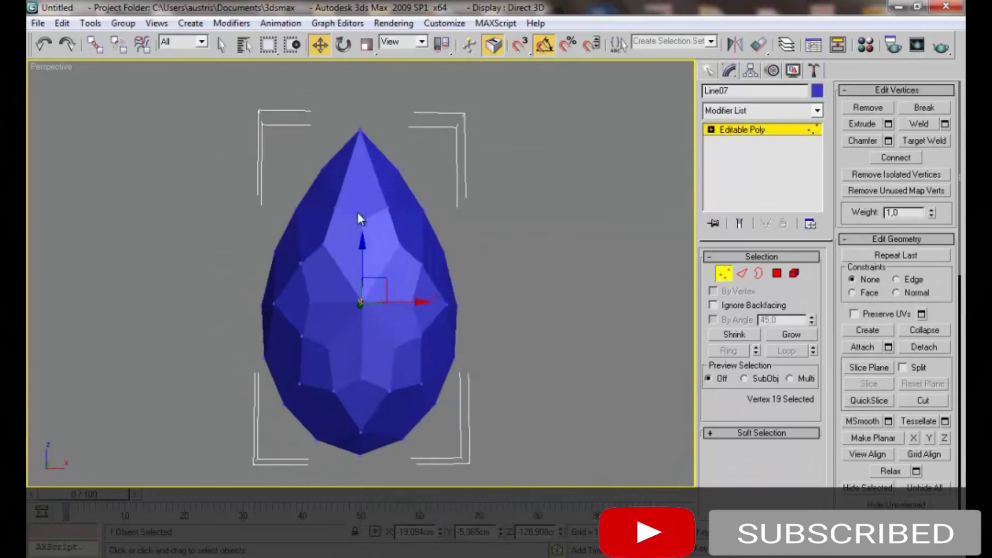
right_click(365, 204)
click(327, 297)
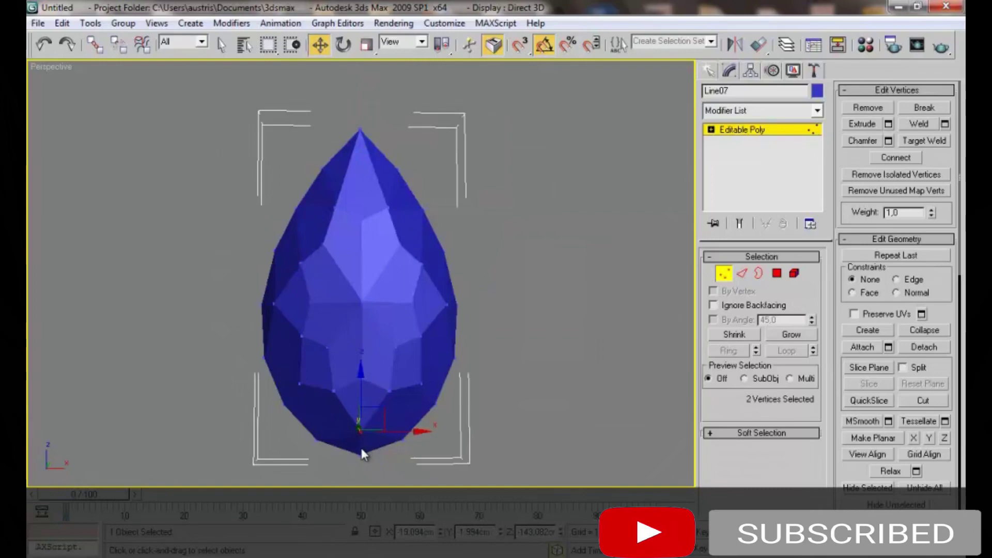
right_click(359, 333)
click(322, 421)
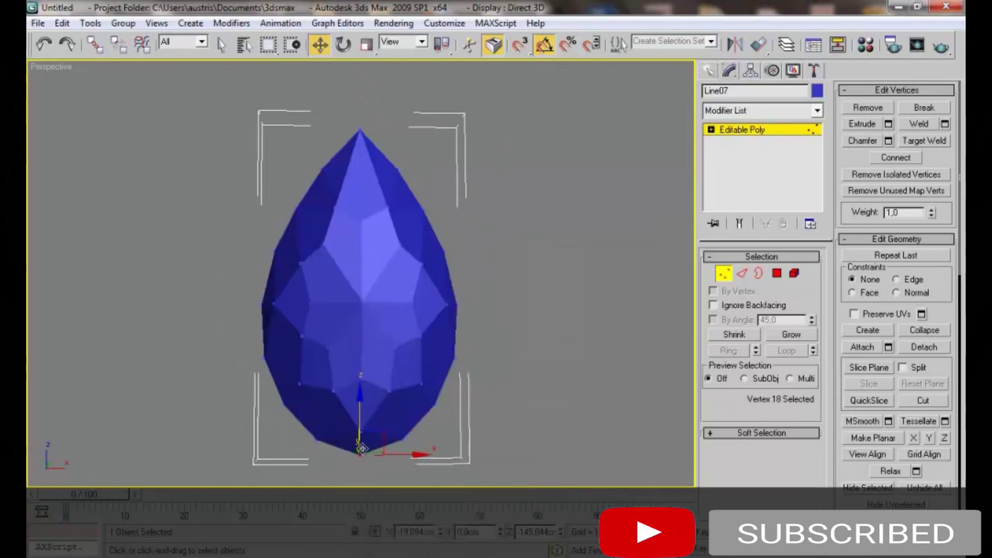
right_click(366, 460)
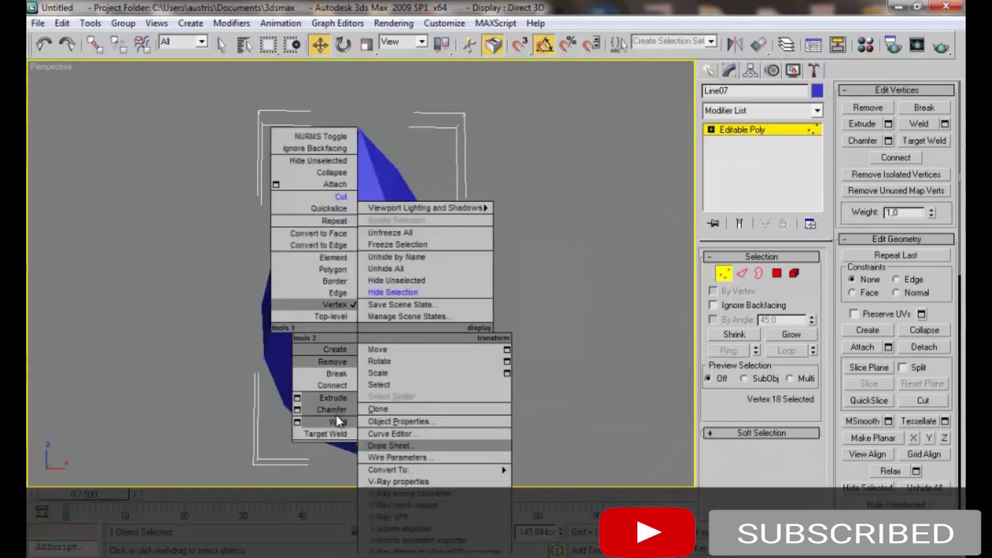
click(722, 134)
Add a second Symmetry modifier with a changed mirror axis, repositioning its plane in Top view
click(816, 110)
scroll(755, 361, down, 5)
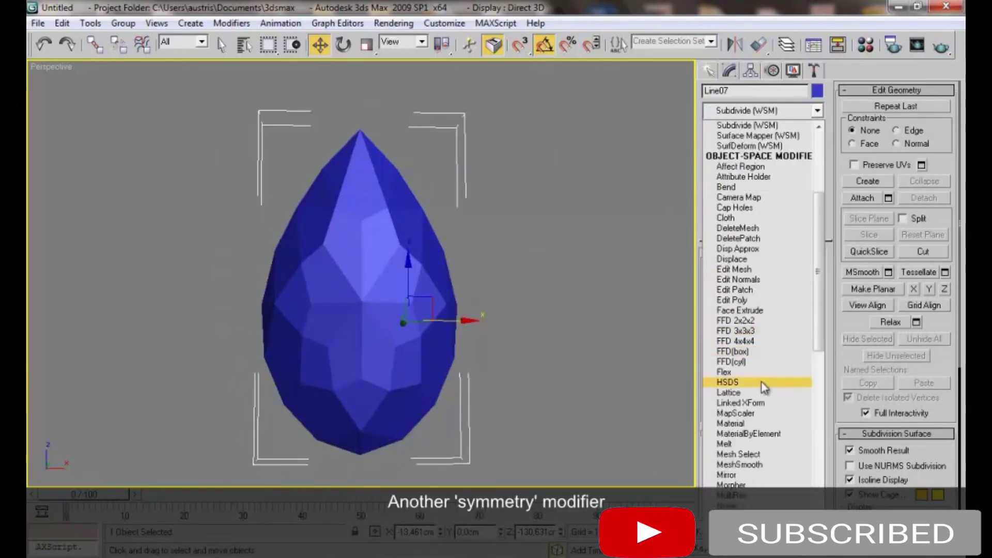
click(755, 365)
click(760, 283)
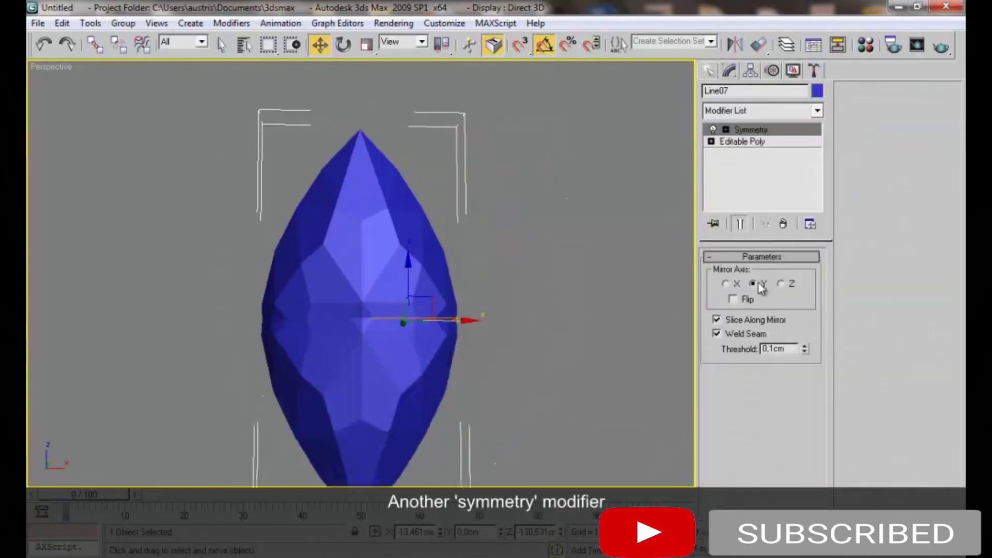
key(t)
key(1)
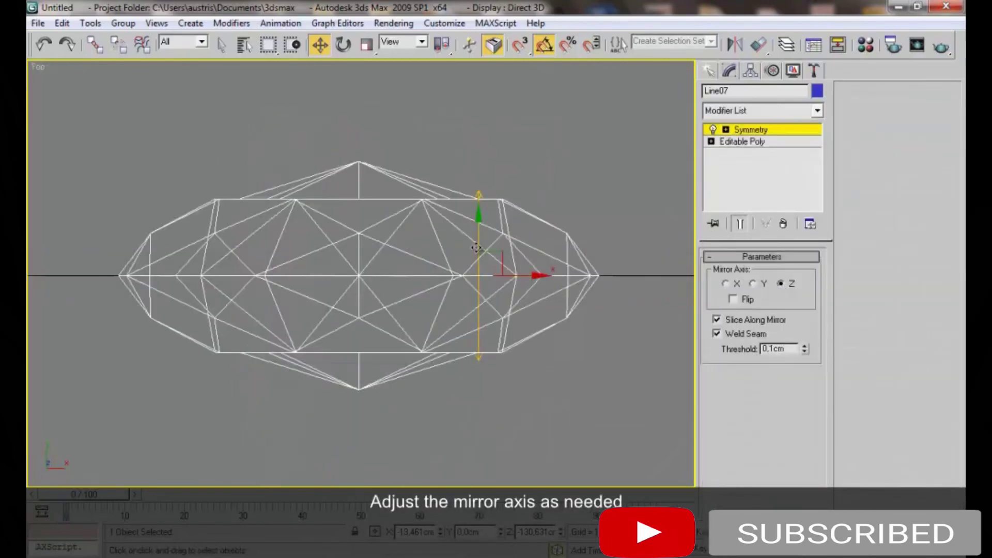
drag(478, 255, 478, 258)
click(750, 129)
Select the top-edge vertices and try a typed-in scale, then close the Scale Type-In
key(1)
mouse_move(98, 239)
mouse_down()
mouse_move(555, 268)
mouse_move(625, 284)
mouse_up()
key(r)
right_click(365, 51)
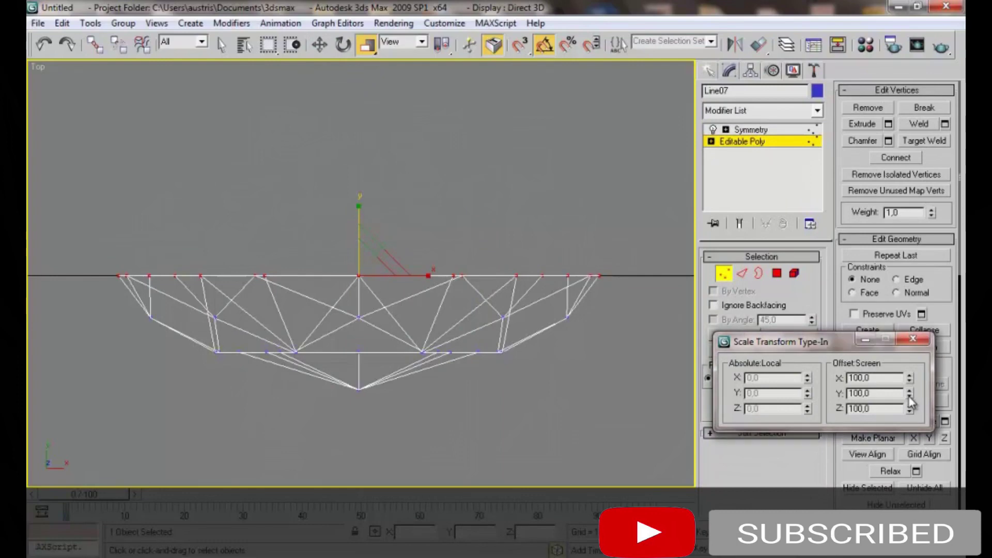
click(913, 339)
In the Left view, push the base mesh's right vertex column outward
click(591, 199)
click(506, 259)
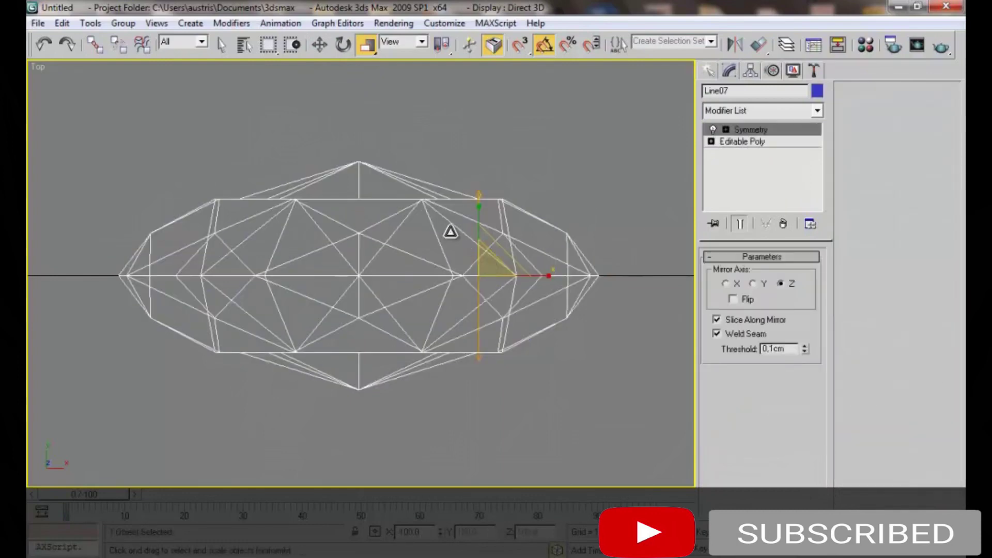
key(p)
mouse_move(442, 244)
alt+middle_down()
mouse_move(556, 265)
mouse_move(390, 259)
mouse_move(532, 255)
mouse_move(510, 261)
alt+middle_up()
key(l)
click(760, 143)
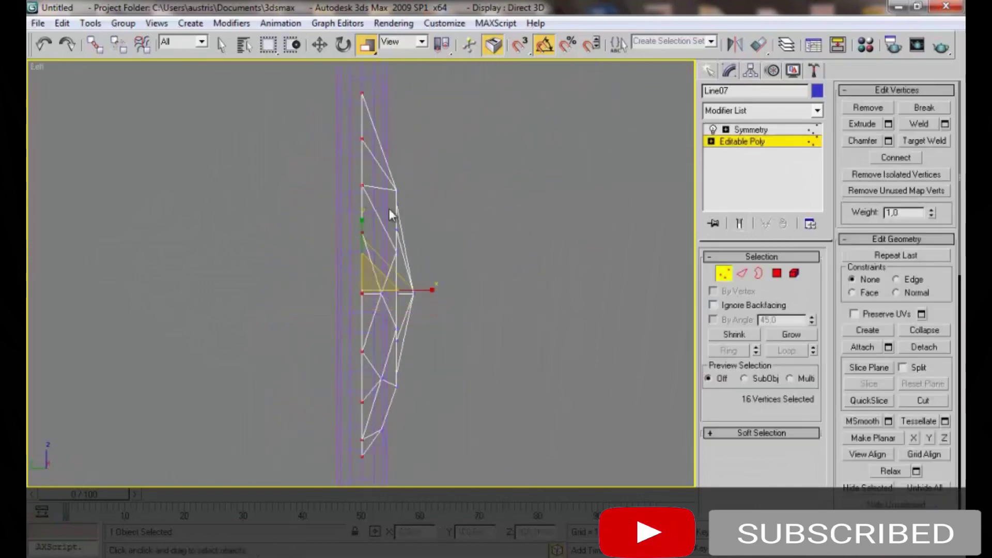
drag(461, 368, 463, 370)
key(w)
drag(459, 287, 454, 291)
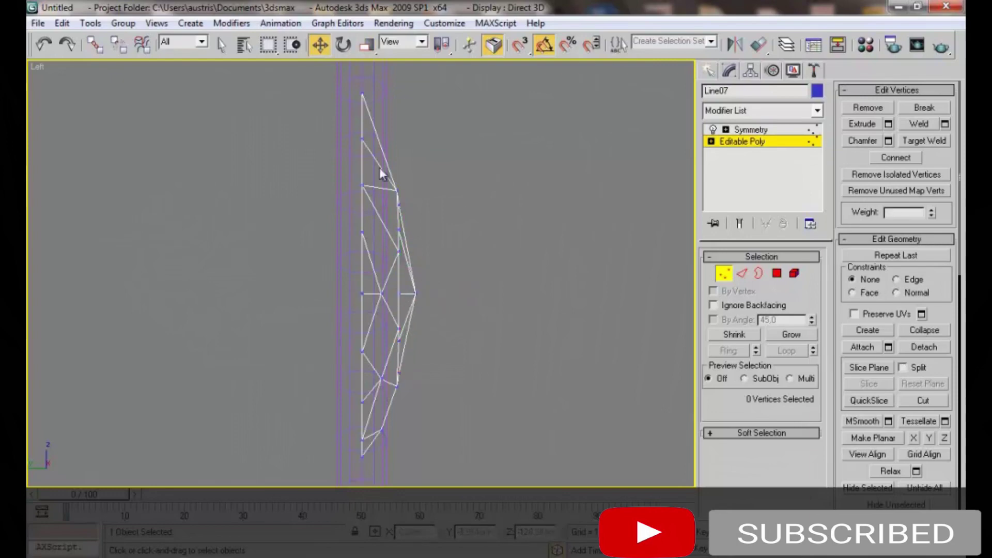
key(1)
Show the full mirrored crystal with edged faces and convert it to Editable Poly
click(534, 213)
click(418, 303)
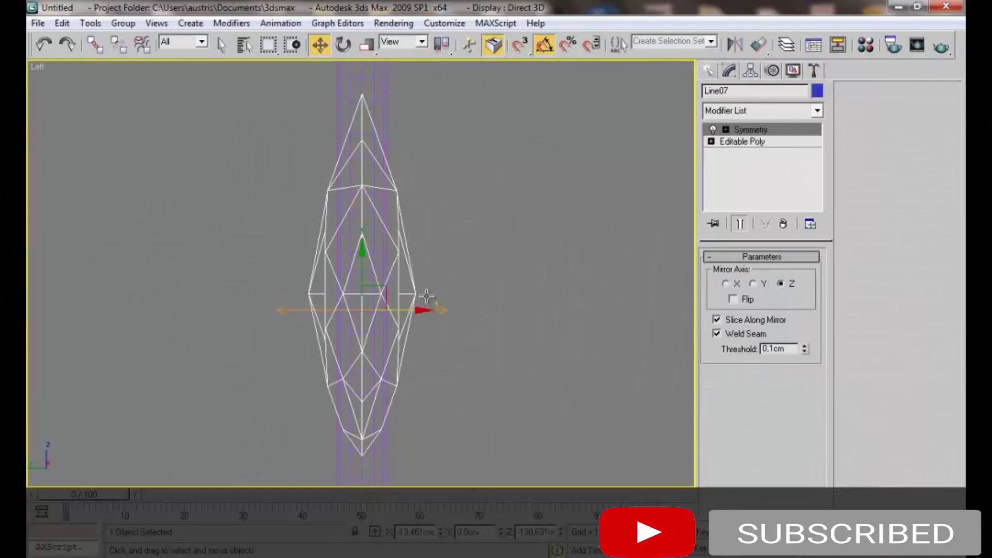
key(p)
mouse_move(405, 243)
alt+middle_down()
mouse_move(290, 288)
mouse_move(407, 246)
alt+middle_up()
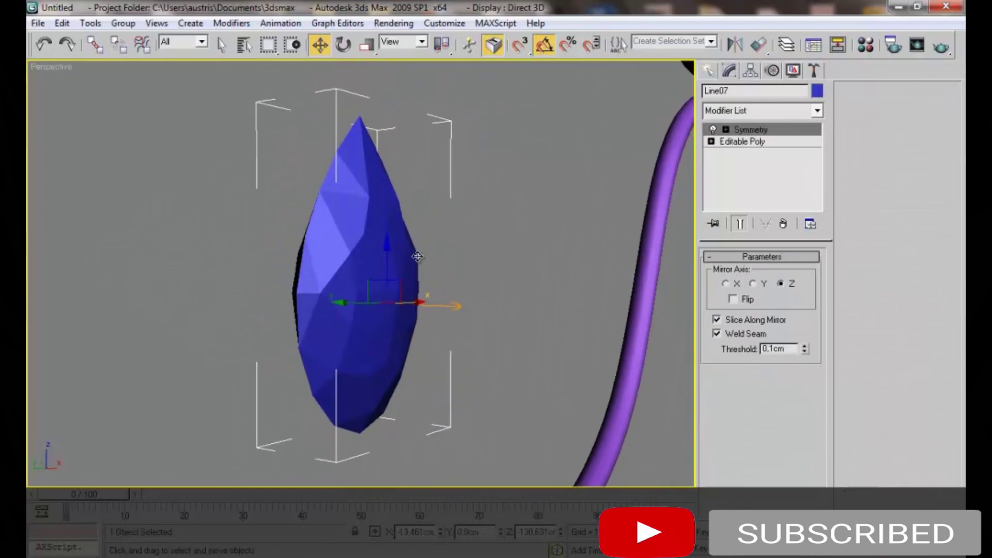
key(F4)
right_click(443, 252)
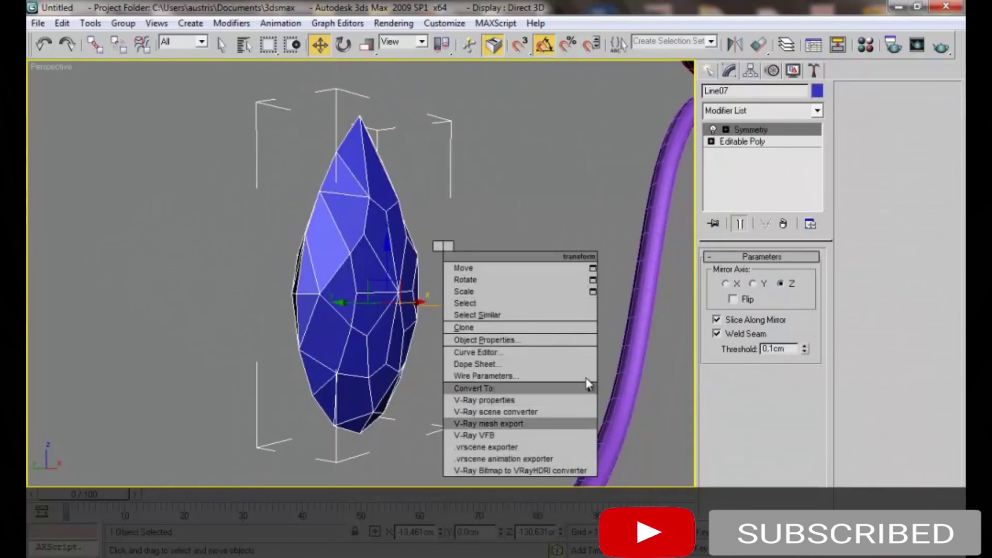
click(666, 400)
click(492, 284)
alt+middle_drag(491, 284, 420, 275)
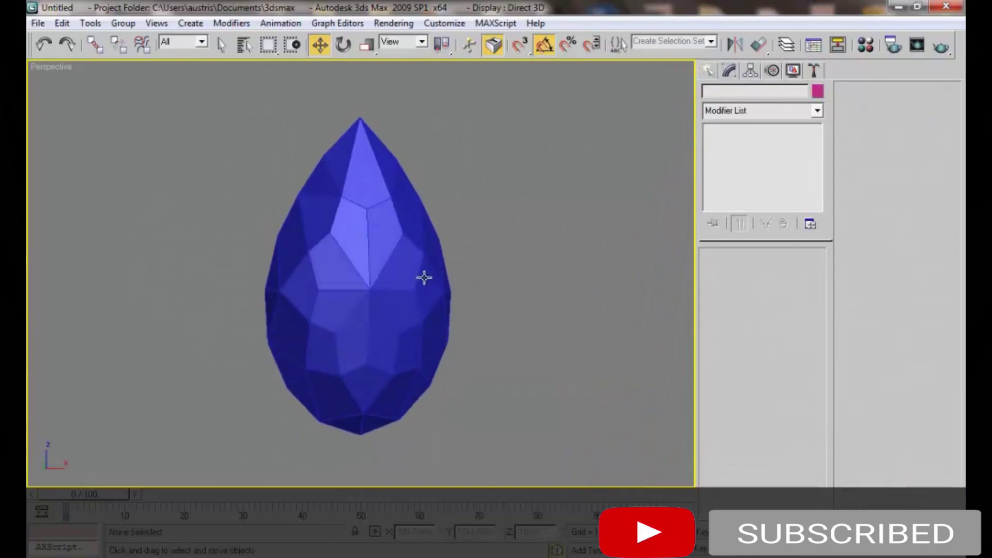
In the Front view, move the blue crystal aside to the right of the chandelier
key(f)
click(271, 385)
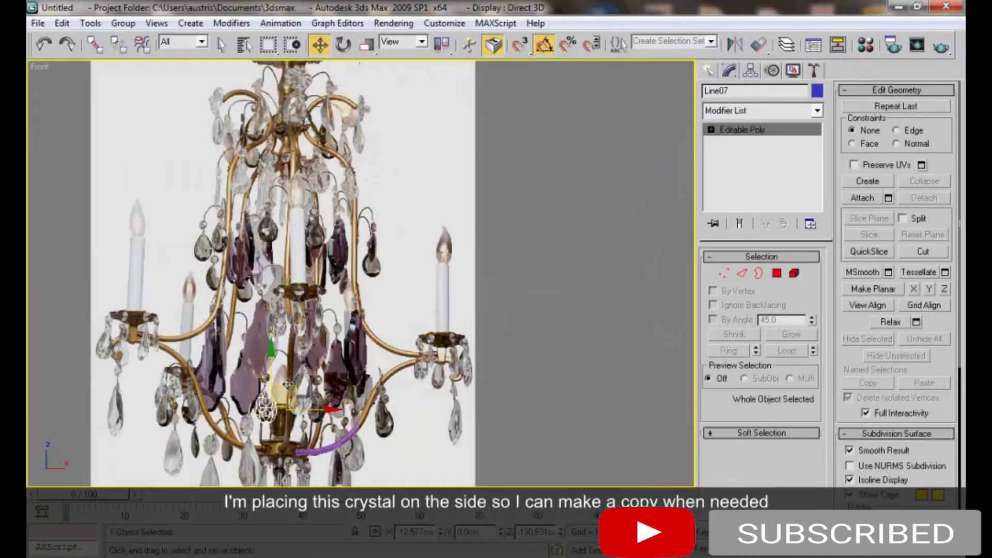
drag(272, 385, 449, 292)
scroll(406, 241, up, 2)
scroll(406, 241, up, 2)
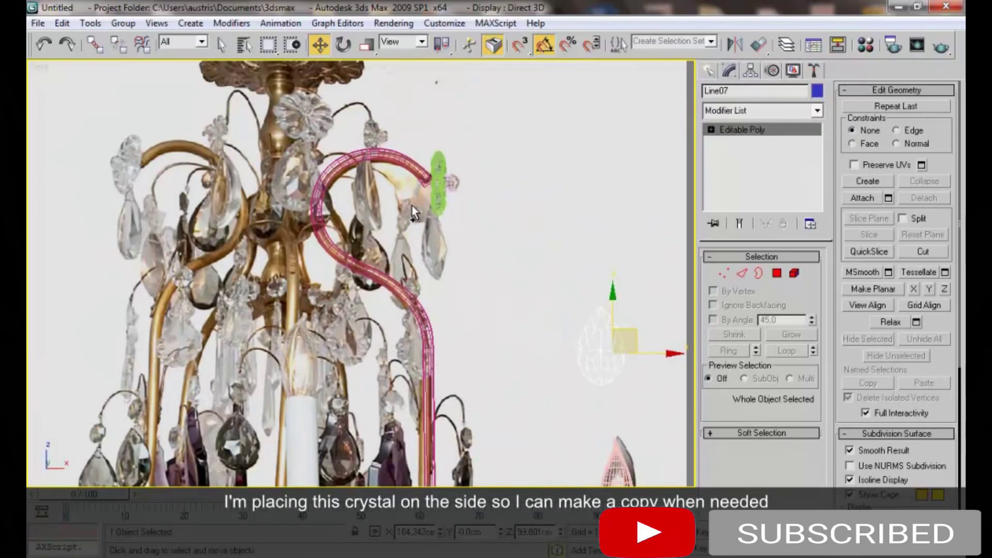
scroll(412, 206, up, 1)
Clone the crystal and position the copy beneath the flower at the arm tip
shift+drag(644, 333, 476, 261)
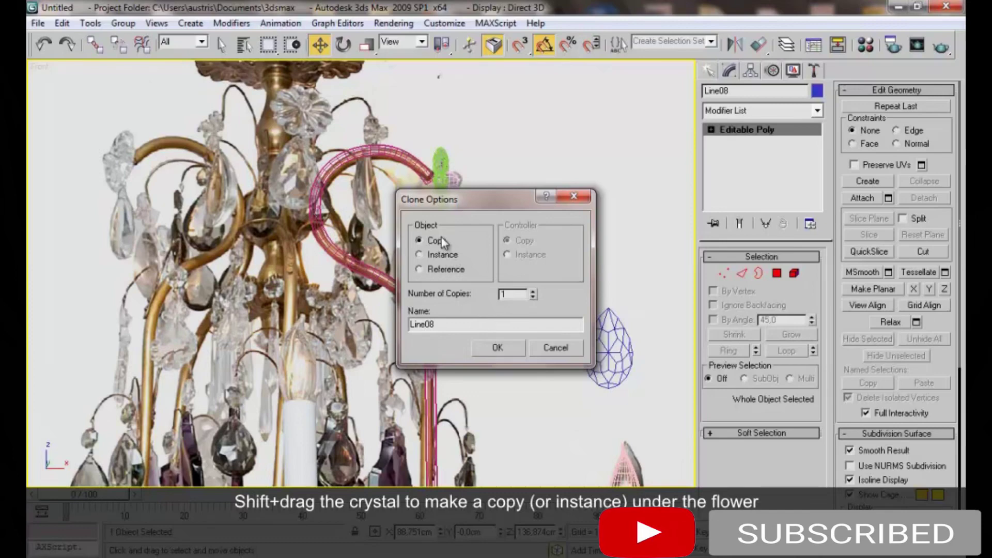
click(486, 348)
key(e)
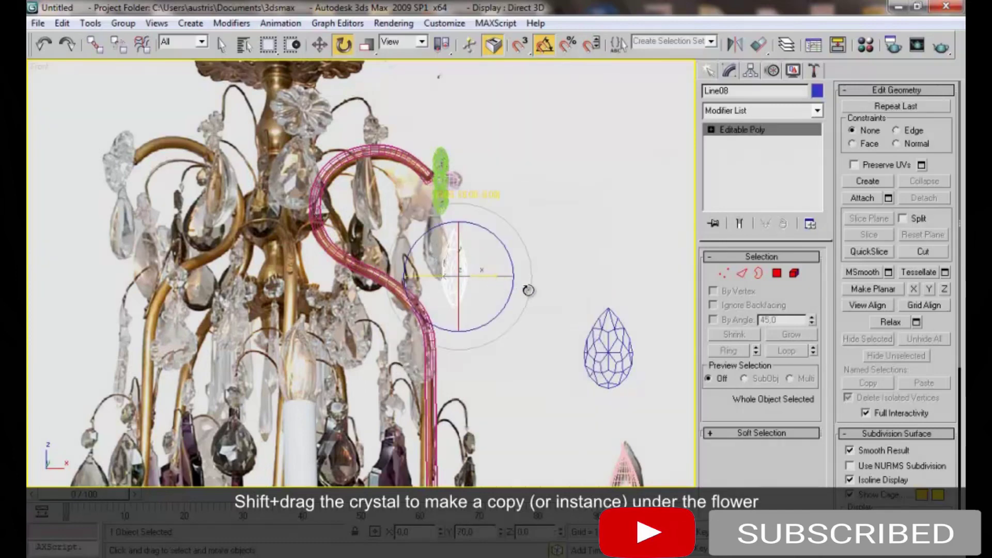
key(w)
drag(467, 269, 439, 217)
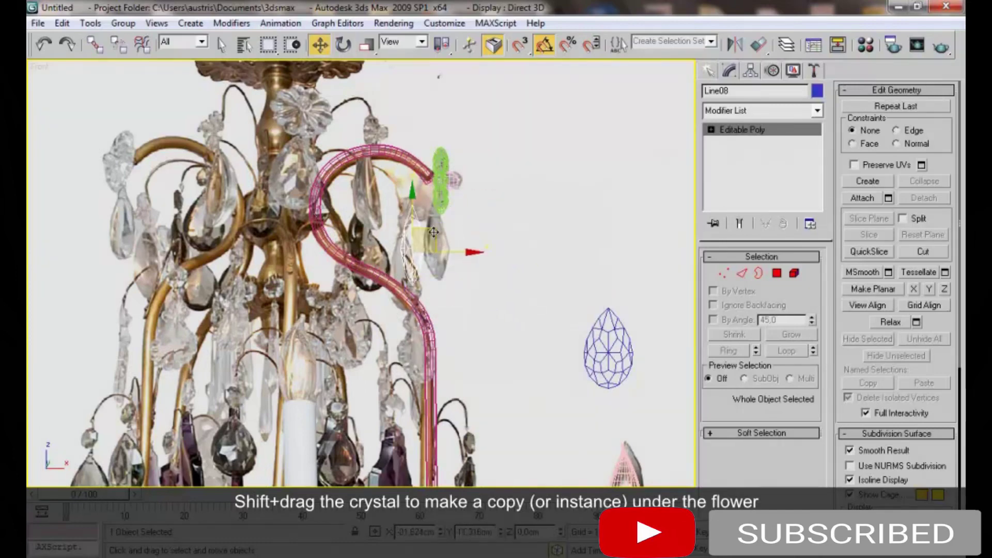
key(r)
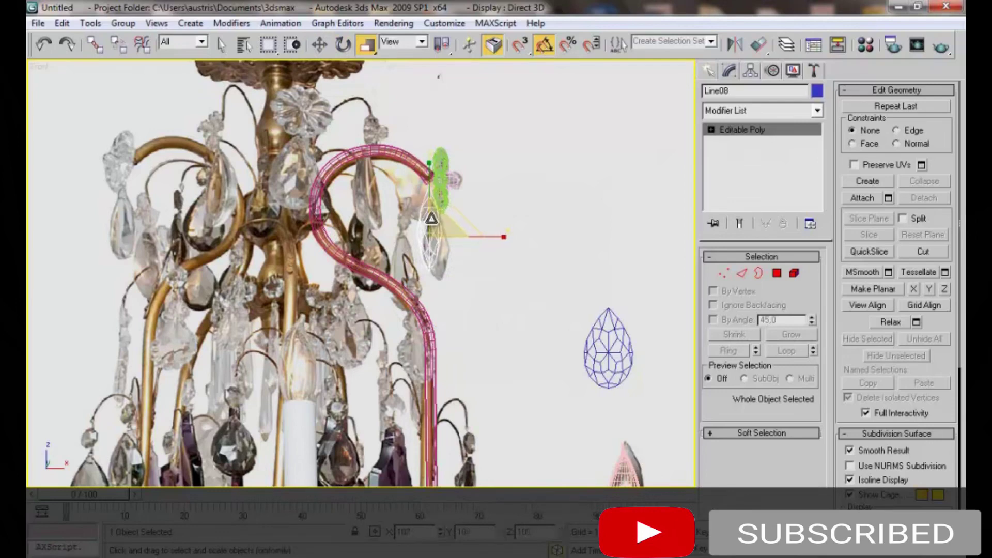
key(w)
drag(440, 219, 452, 229)
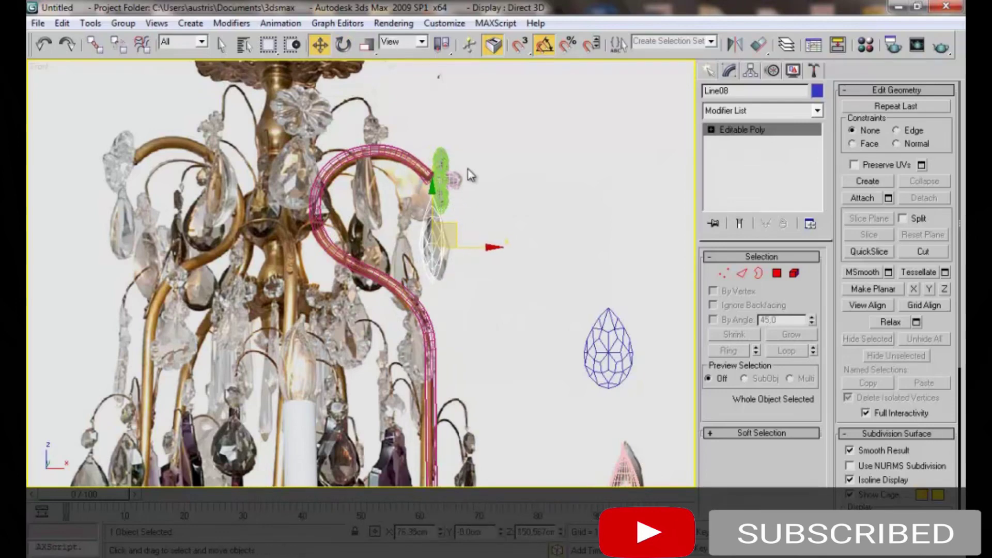
Rotate the flower slightly to line up with the hanging crystal
click(449, 176)
key(e)
drag(483, 148, 480, 146)
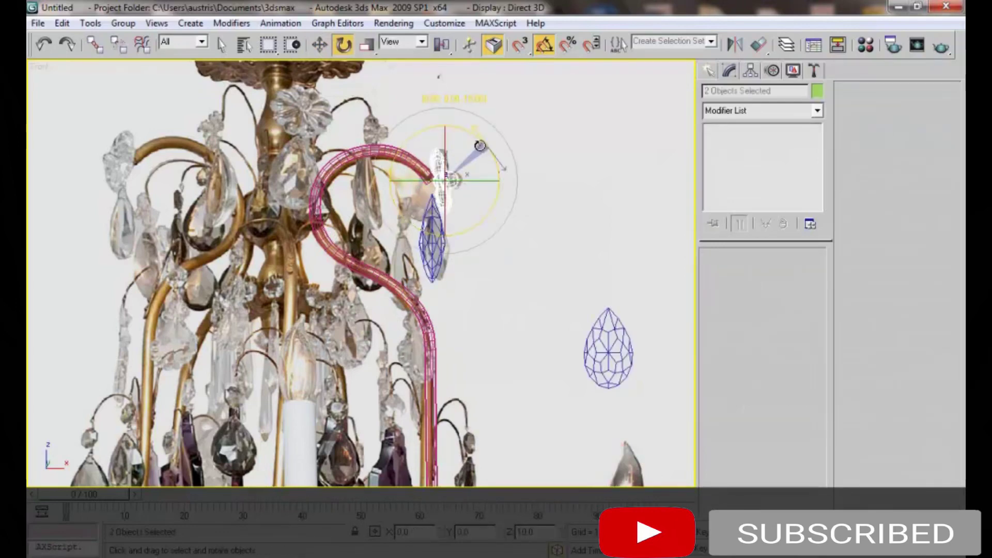
key(ctrl+d)
scroll(414, 180, down, 2)
scroll(414, 181, up, 4)
scroll(413, 181, up, 3)
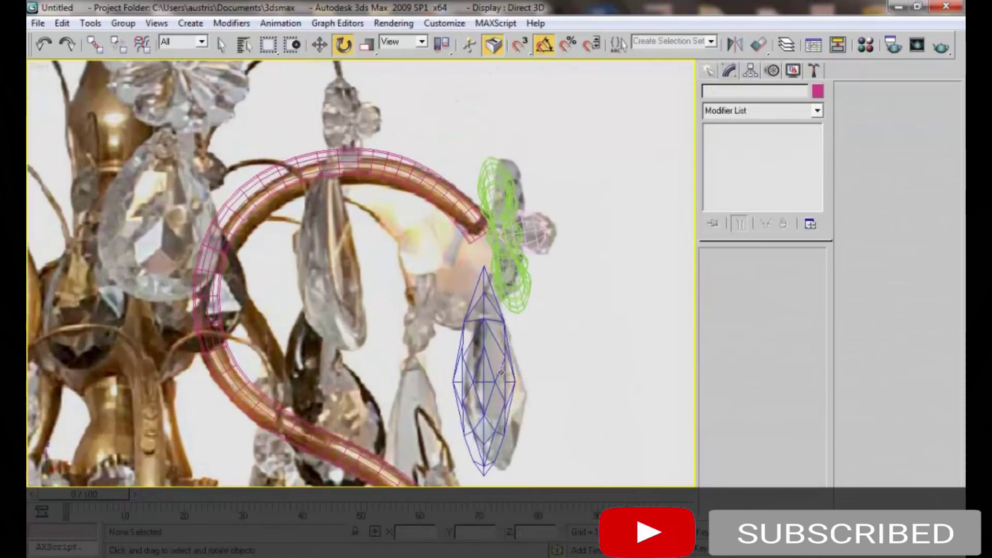
Raise the crystal copy slightly toward the flower
click(500, 365)
key(w)
drag(502, 364, 502, 357)
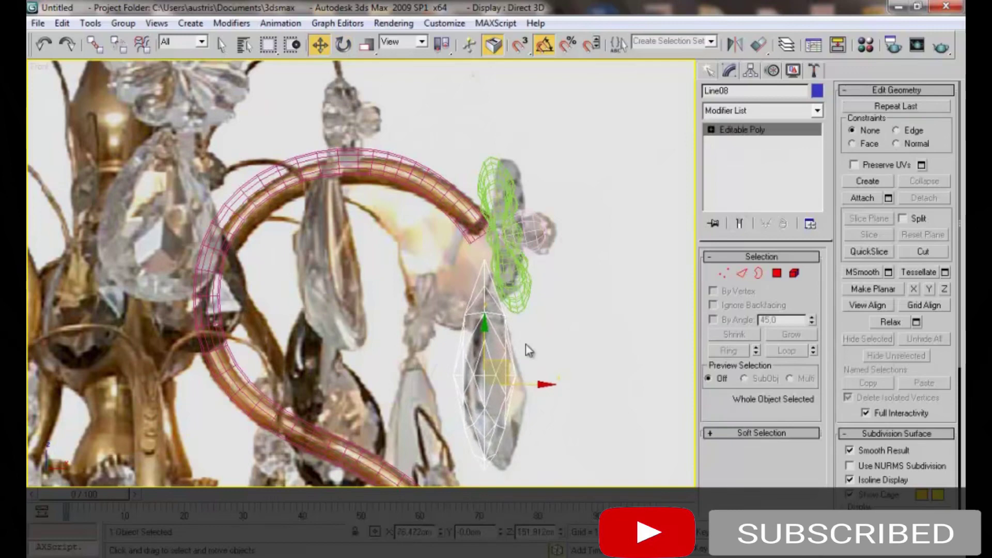
click(549, 285)
click(573, 188)
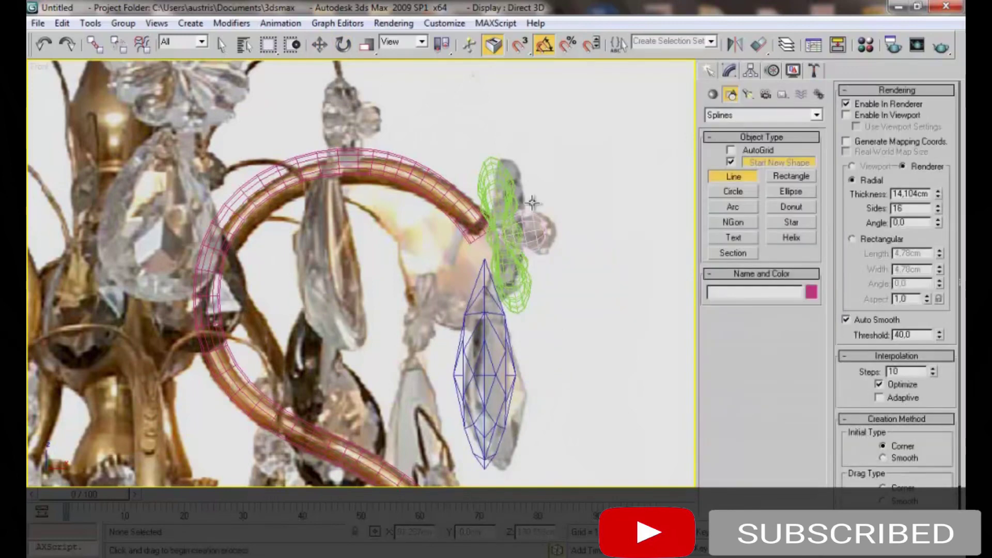
right_click(484, 241)
Draw a tiny circle at the arm tip, rendered in viewport as a rectangular 0.1 wire
click(506, 188)
click(488, 238)
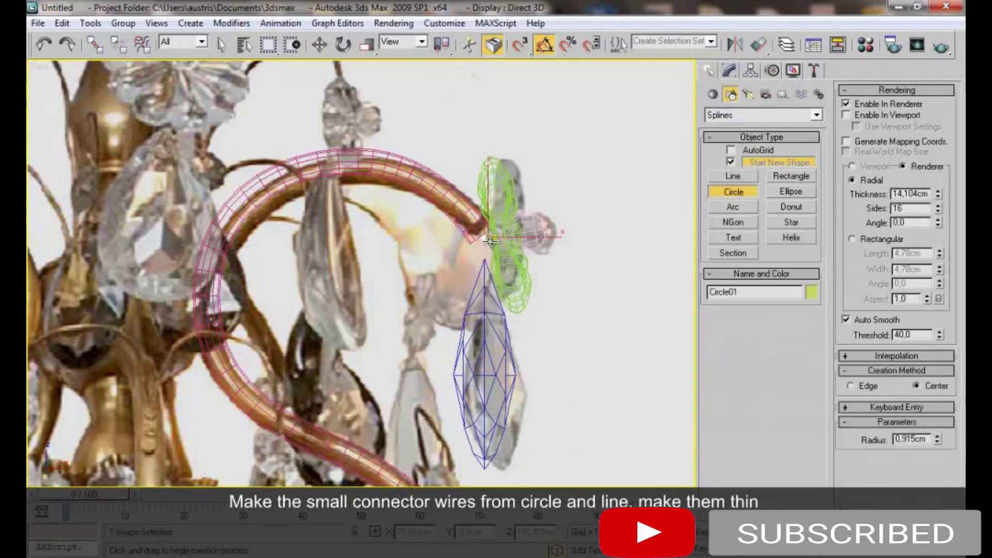
key(w)
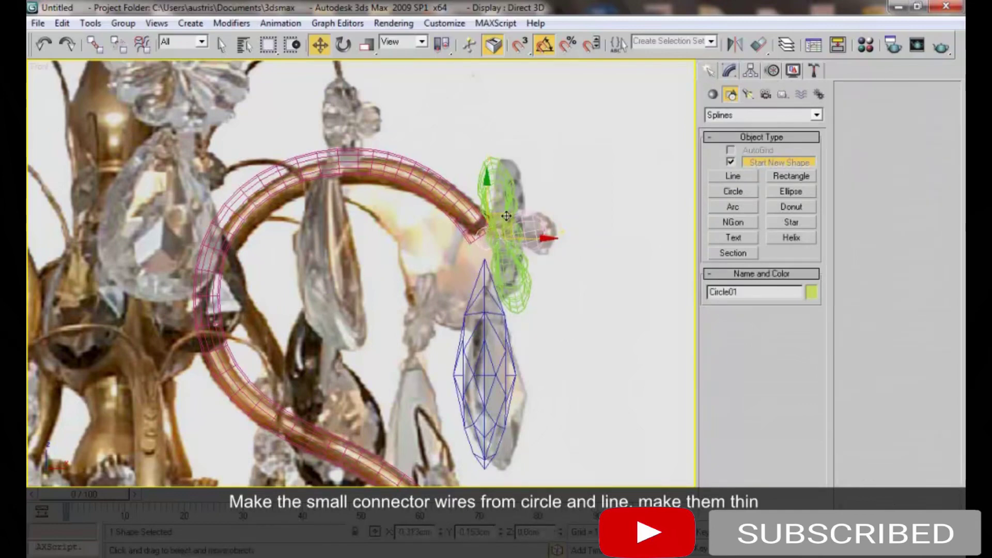
click(734, 73)
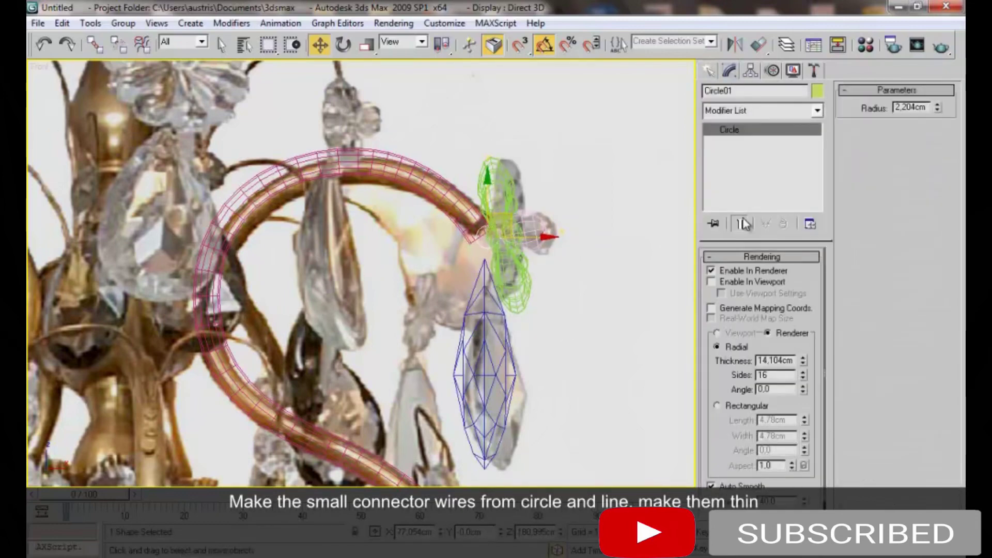
click(712, 283)
click(718, 406)
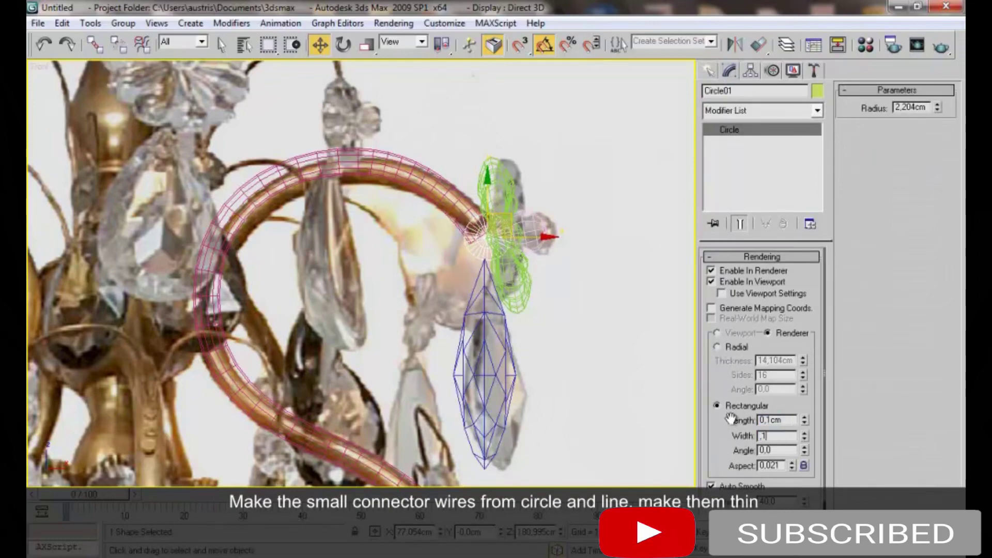
text(0,1)
key(Return)
Select the circle's interpolation steps value in the Modify panel
scroll(507, 262, up, 2)
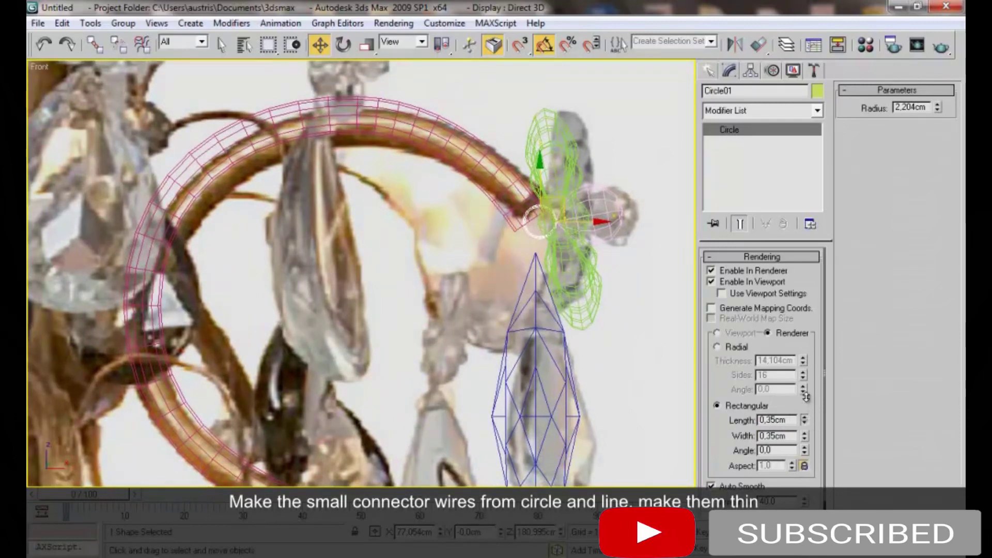
scroll(798, 396, down, 1)
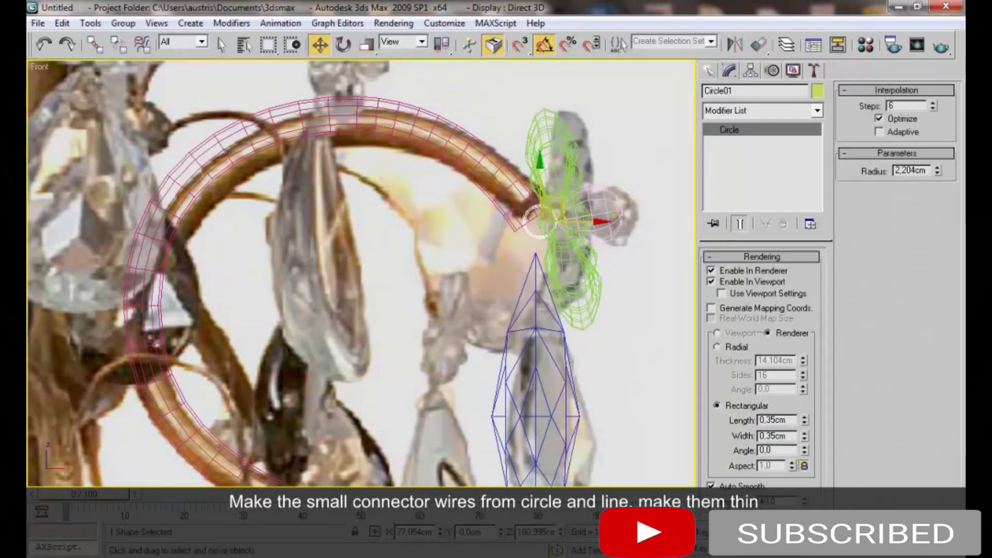
double_click(904, 105)
click(454, 278)
Draw a short connector line from the flower to the ring
ctrl+right_click(579, 253)
click(584, 205)
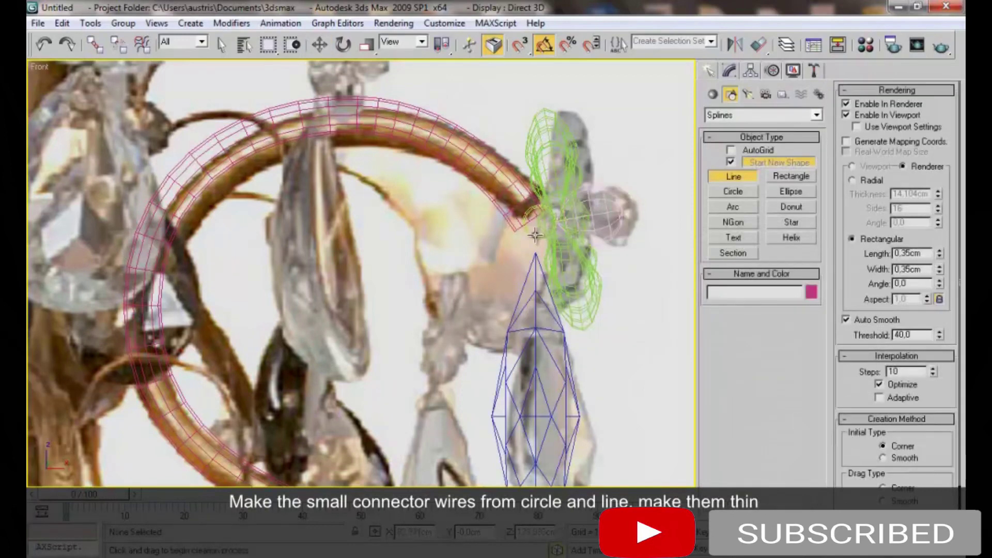
click(536, 236)
right_click(565, 245)
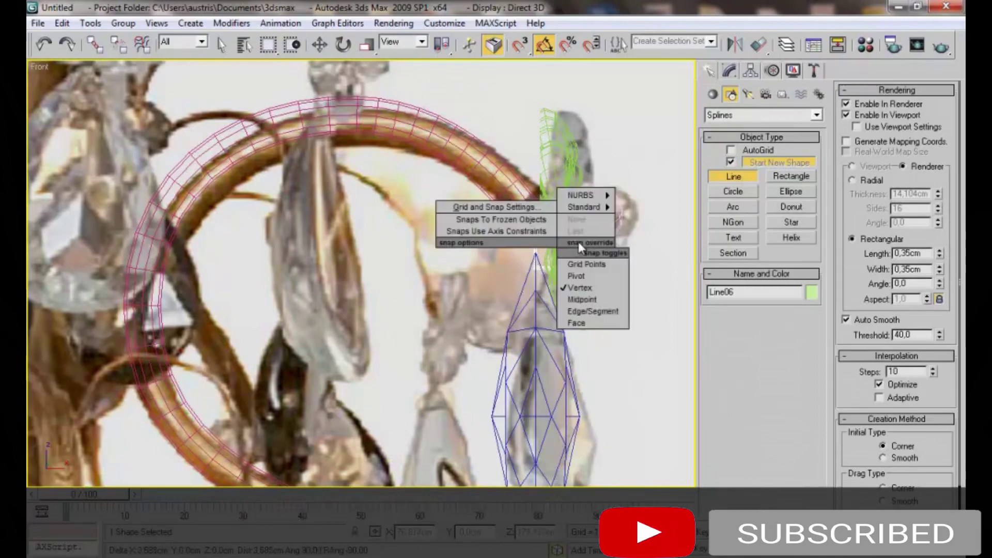
key(w)
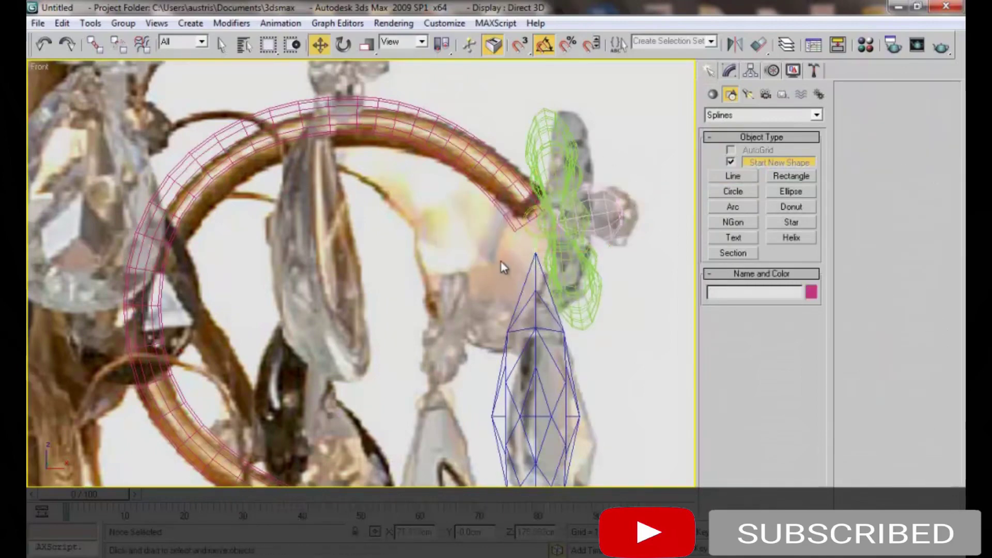
scroll(501, 260, down, 5)
scroll(511, 283, down, 4)
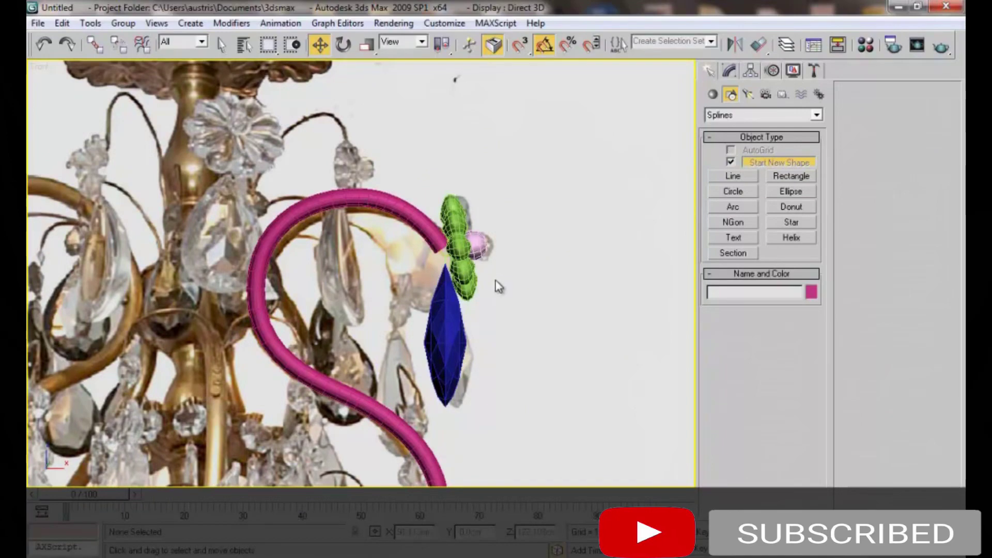
scroll(496, 192, down, 2)
scroll(497, 199, down, 2)
scroll(496, 204, down, 1)
scroll(495, 216, down, 1)
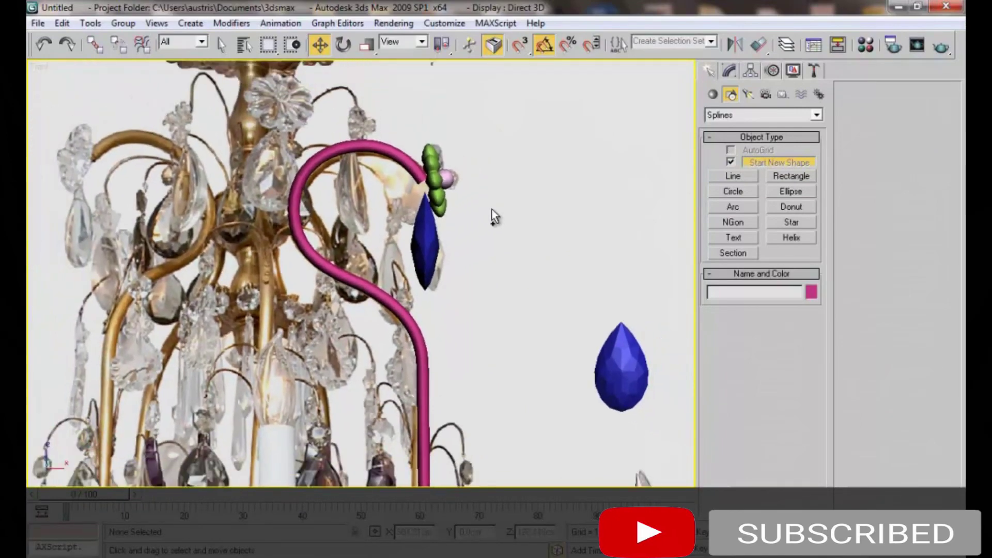
scroll(495, 216, down, 3)
mouse_move(483, 261)
middle_down()
mouse_move(516, 161)
mouse_move(508, 232)
middle_up()
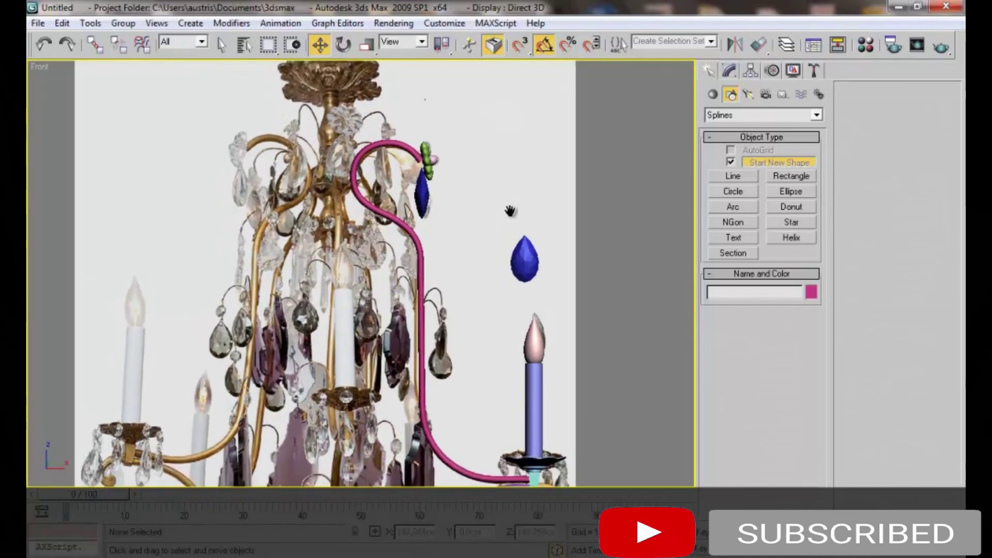
click(510, 249)
right_click(510, 249)
click(544, 192)
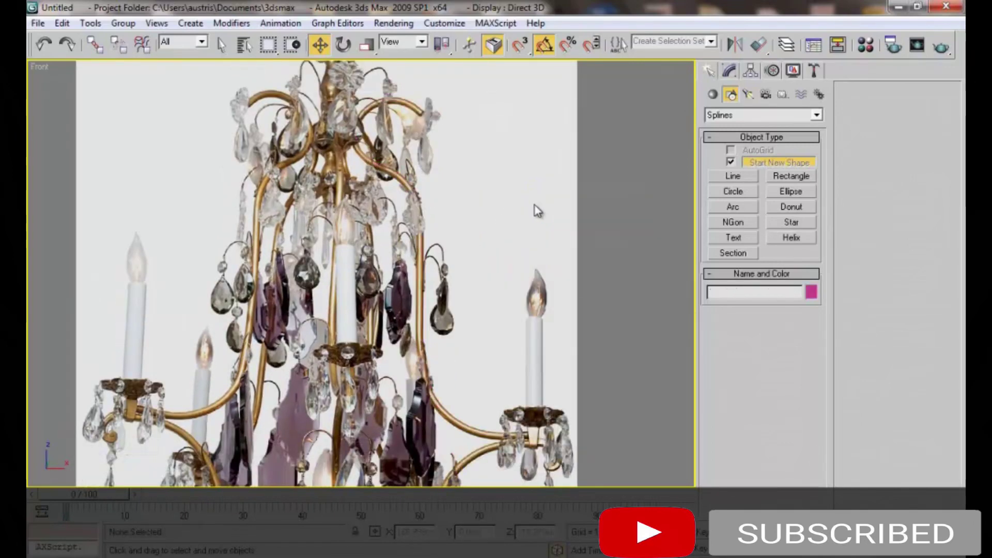
mouse_move(525, 201)
middle_down()
mouse_move(512, 270)
mouse_move(510, 206)
middle_up()
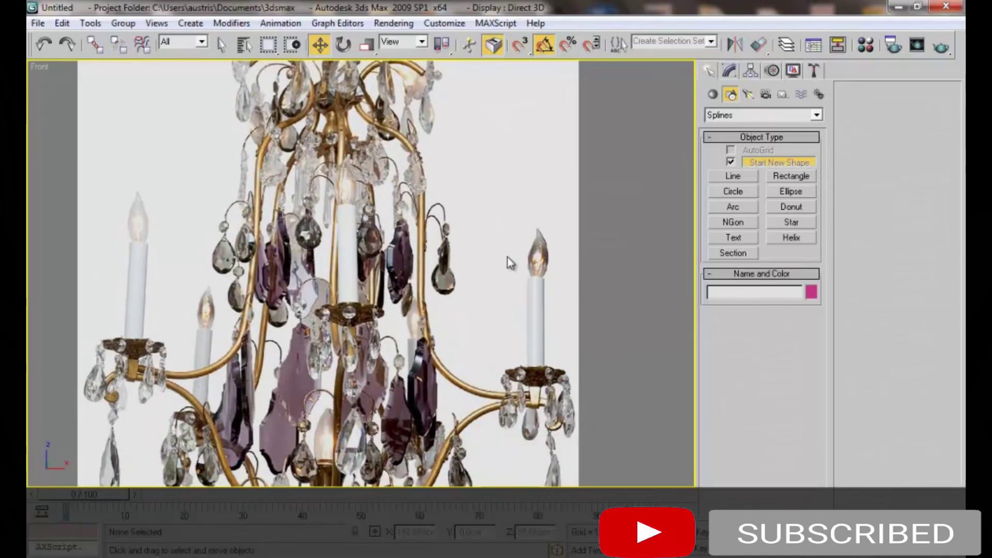
key(ctrl+z)
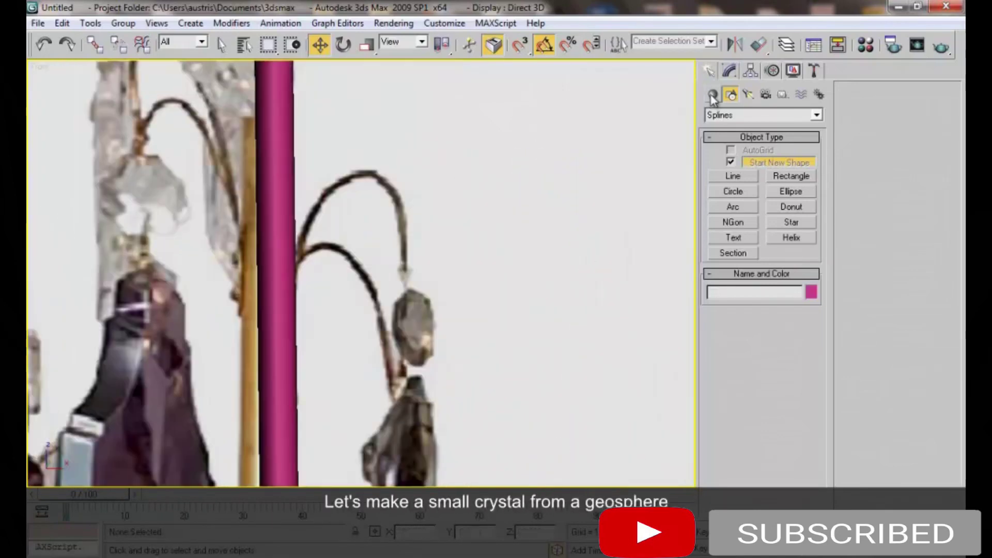
Create a GeoSphere over the small crystal with Segments set to 1
click(713, 94)
click(789, 180)
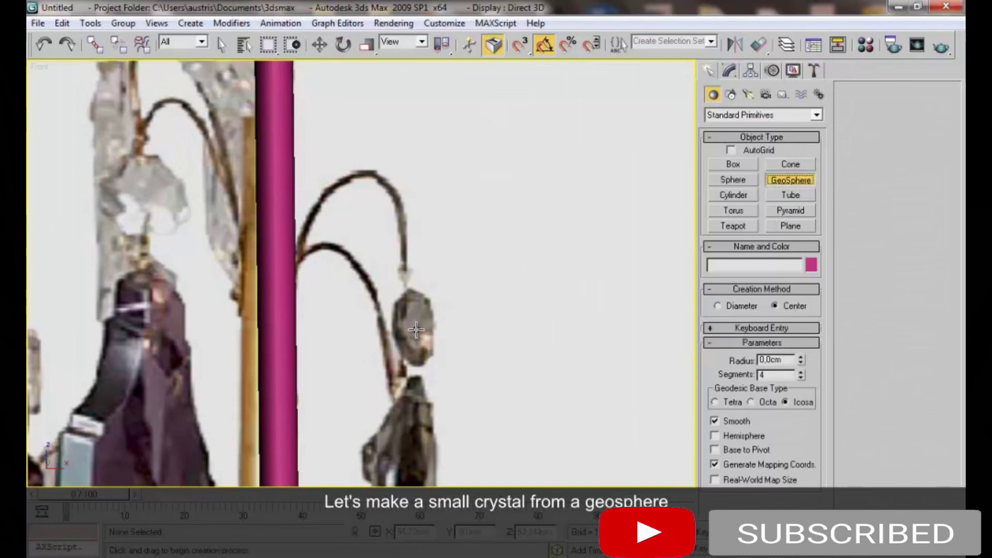
drag(416, 328, 425, 350)
drag(800, 376, 800, 403)
right_click(621, 328)
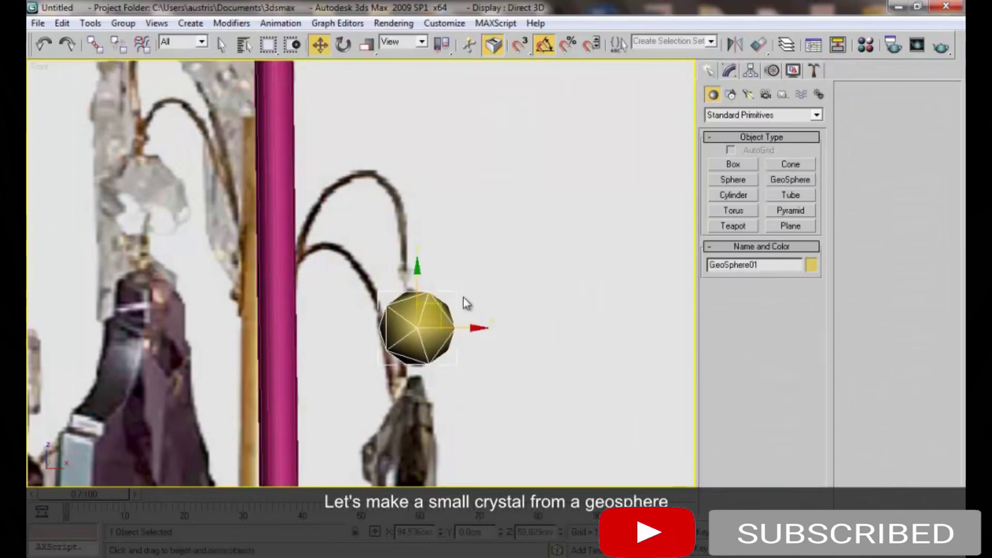
Convert the GeoSphere to an Editable Poly
right_click(617, 286)
click(649, 442)
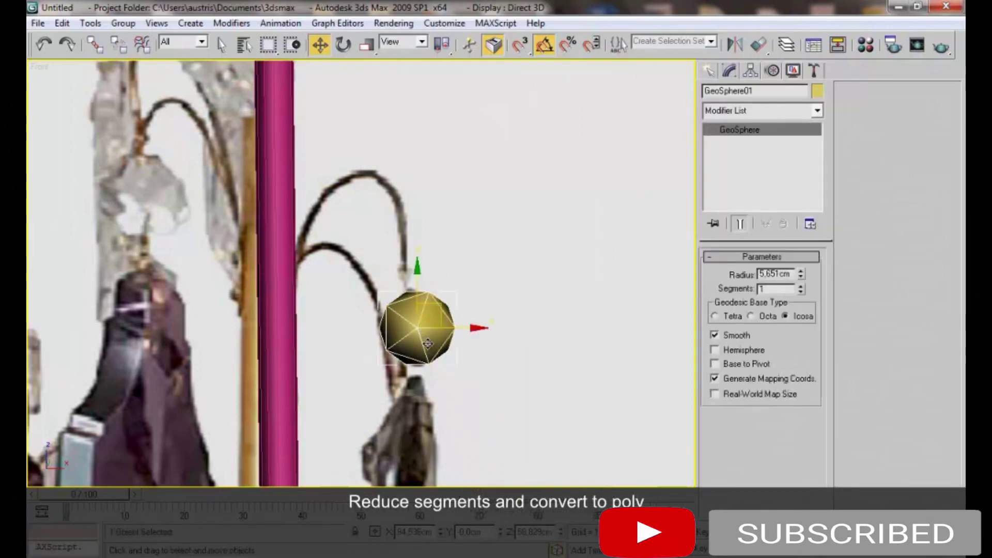
right_click(428, 323)
right_click(768, 132)
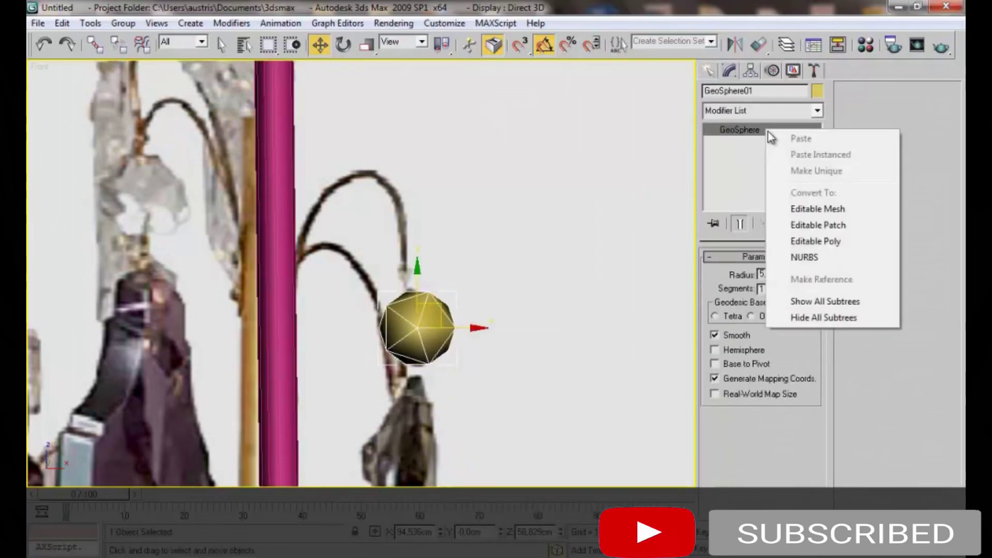
click(806, 241)
Keep only the top five polygons by inverting the selection and deleting the rest
key(4)
click(435, 339)
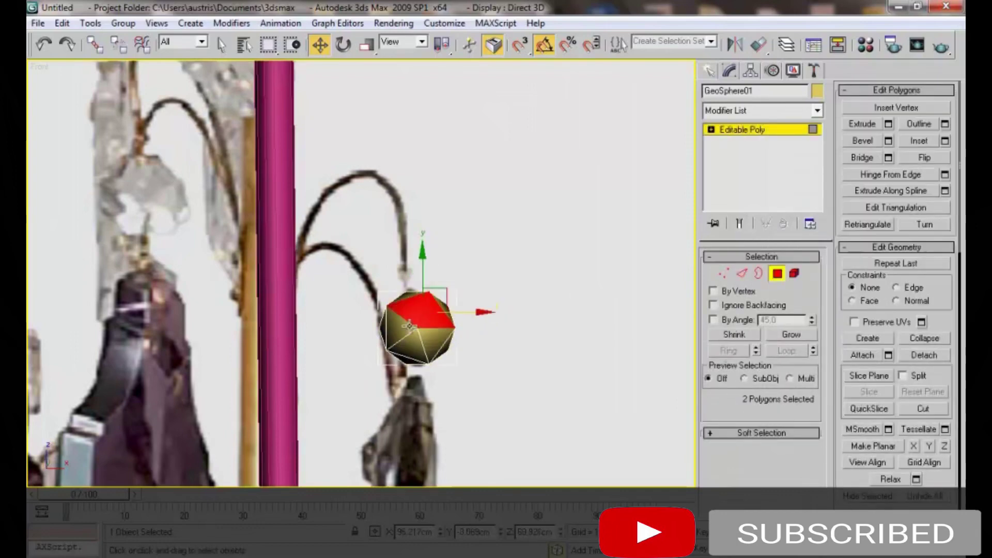
ctrl+click(434, 339)
key(ctrl+i)
key(Delete)
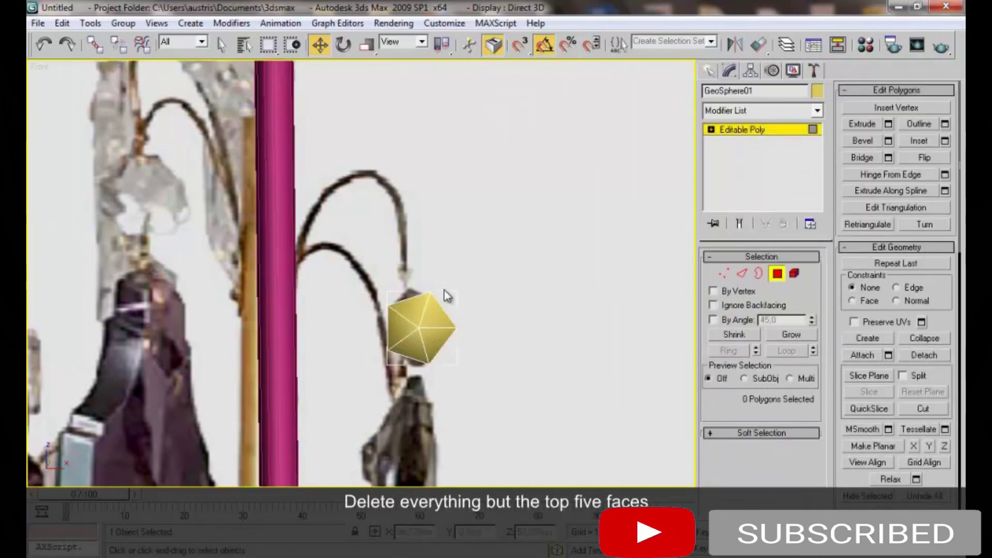
Rotate the pentagonal cap 90° to face front and select its open border
key(4)
key(e)
drag(461, 293, 455, 281)
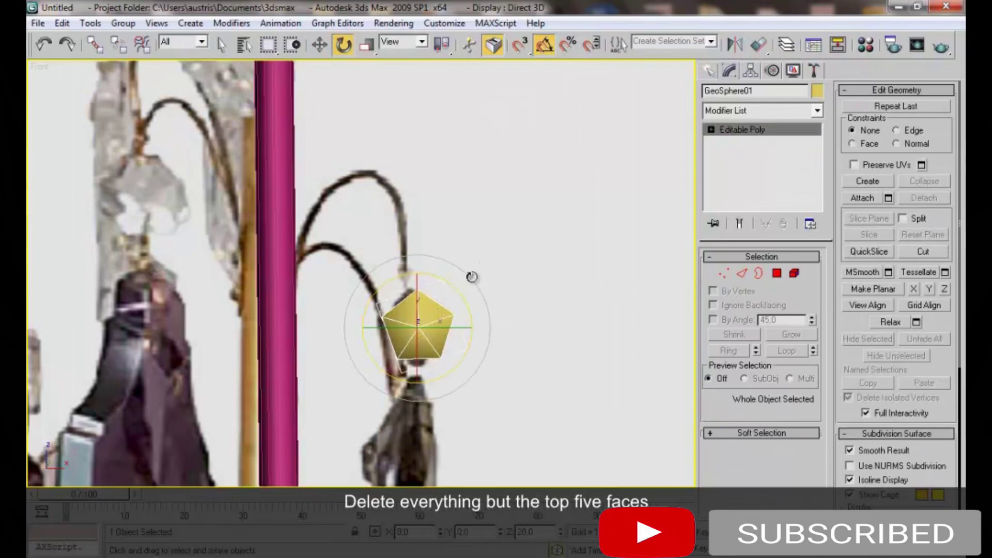
key(3)
click(445, 307)
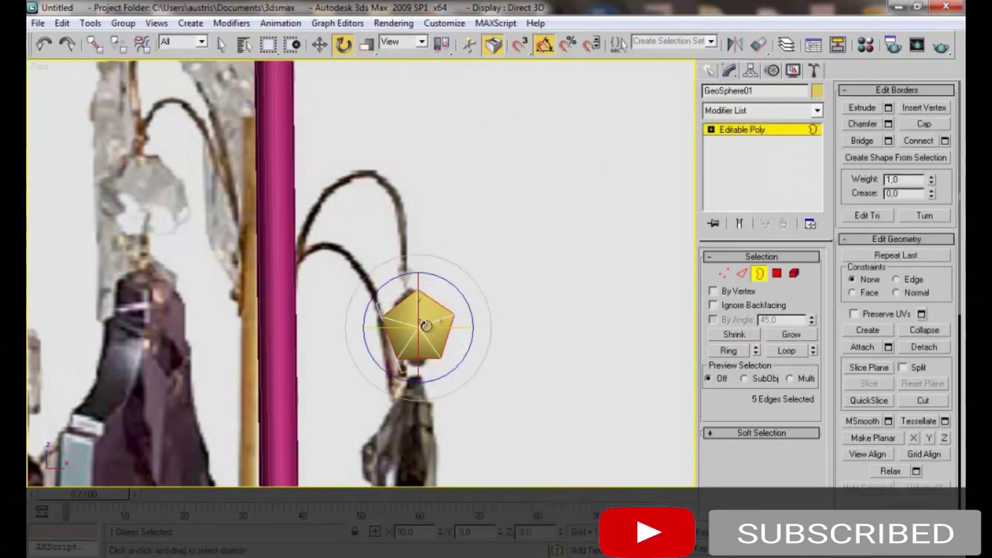
Extrude the border into a pentagonal bead, raising the tip and flattening the top row
key(t)
scroll(345, 238, down, 3)
key(w)
mouse_move(364, 235)
shift+mouse_down()
mouse_move(365, 201)
mouse_move(361, 243)
shift+mouse_up()
key(r)
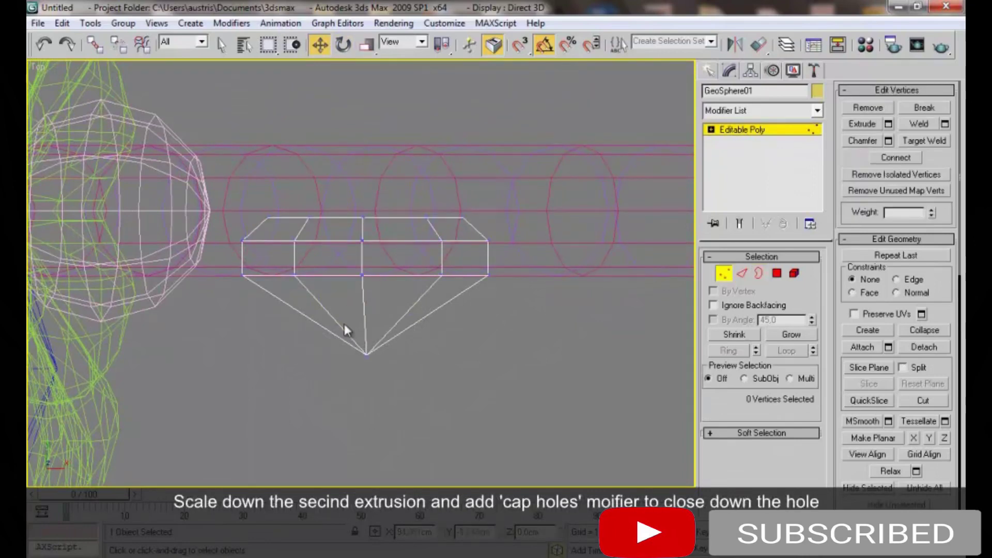
drag(376, 309, 376, 291)
drag(221, 194, 568, 265)
drag(381, 210, 300, 216)
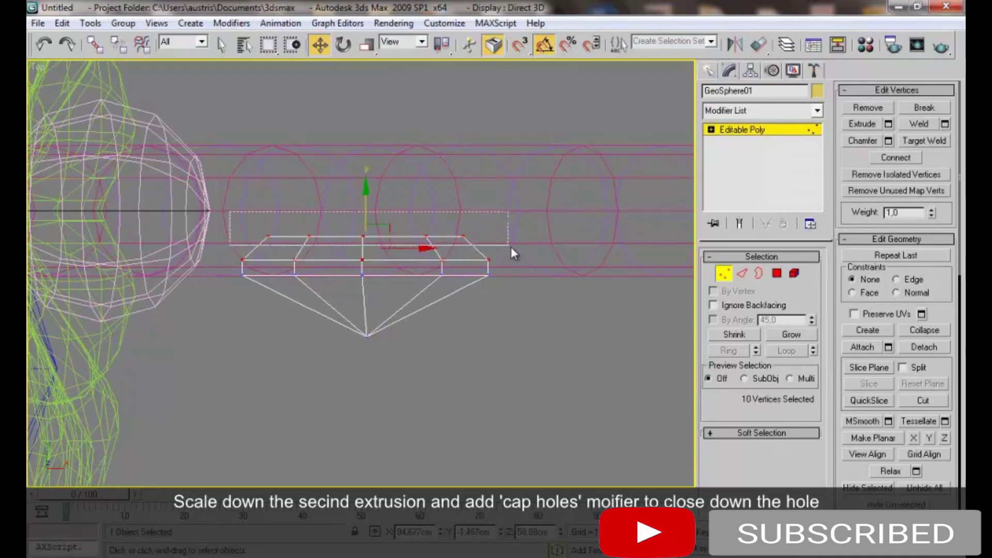
mouse_move(453, 277)
alt+middle_down()
mouse_move(328, 294)
mouse_move(376, 288)
mouse_move(310, 283)
mouse_move(413, 256)
mouse_move(326, 265)
alt+middle_up()
Close the open hole with Cap Holes and convert the gem to Editable Poly
click(742, 113)
click(731, 352)
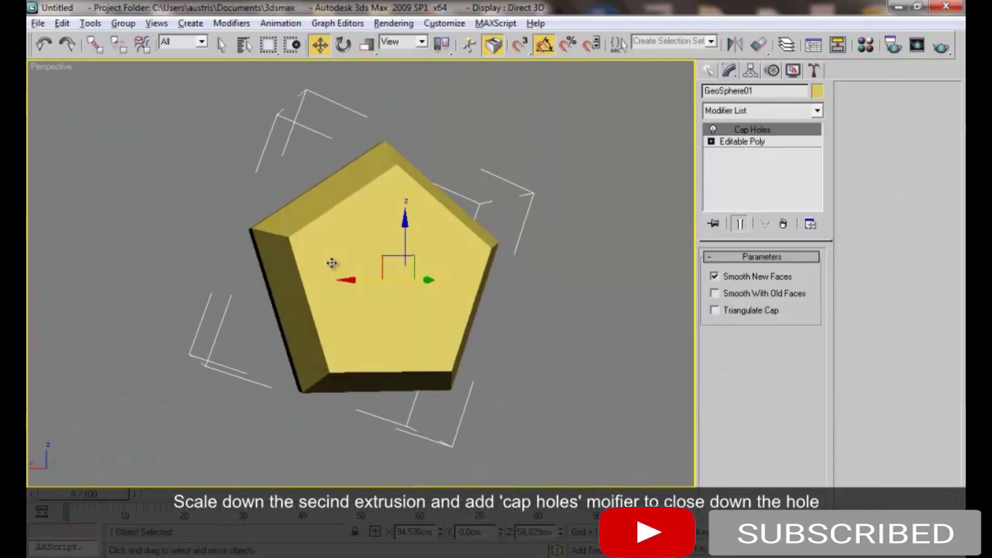
right_click(481, 266)
click(543, 412)
Scale the front pentagon face down into an inset facet
click(394, 299)
key(r)
drag(377, 294, 424, 278)
mouse_move(423, 277)
alt+middle_down()
mouse_move(562, 288)
mouse_move(428, 288)
mouse_move(517, 281)
alt+middle_up()
scroll(767, 116, down, 3)
Mirror the gem across X with a Symmetry modifier
click(767, 112)
scroll(757, 310, down, 5)
scroll(758, 373, down, 10)
click(749, 348)
alt+middle_drag(465, 289, 495, 288)
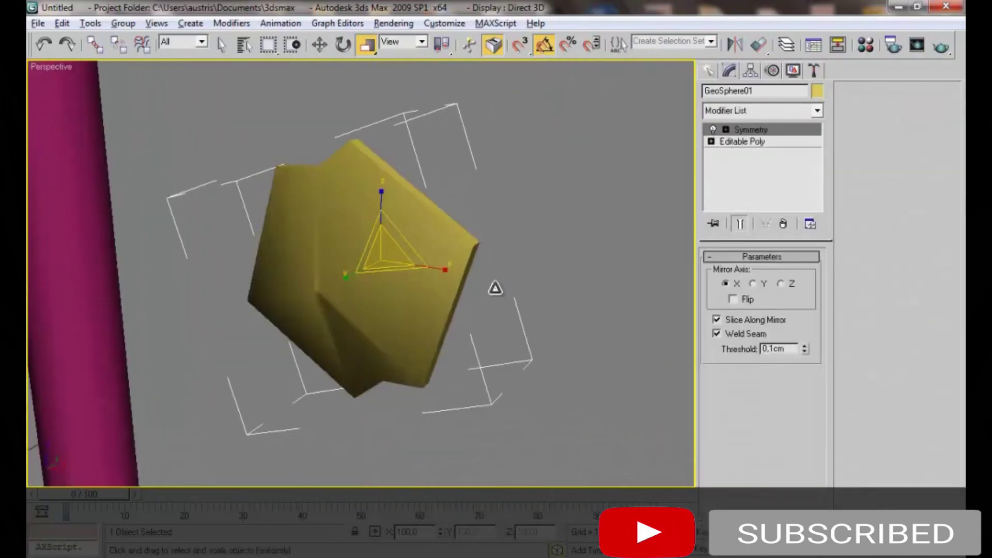
click(760, 111)
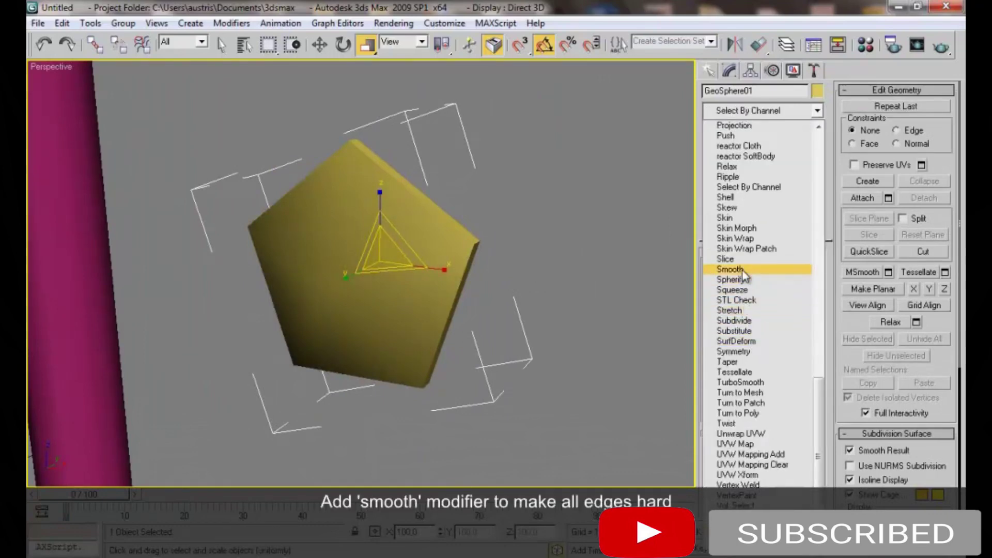
Add a Smooth modifier for hard edges and collapse the bead to Editable Poly
click(742, 268)
mouse_move(394, 244)
alt+middle_down()
mouse_move(219, 231)
mouse_move(478, 240)
alt+middle_up()
scroll(410, 287, down, 5)
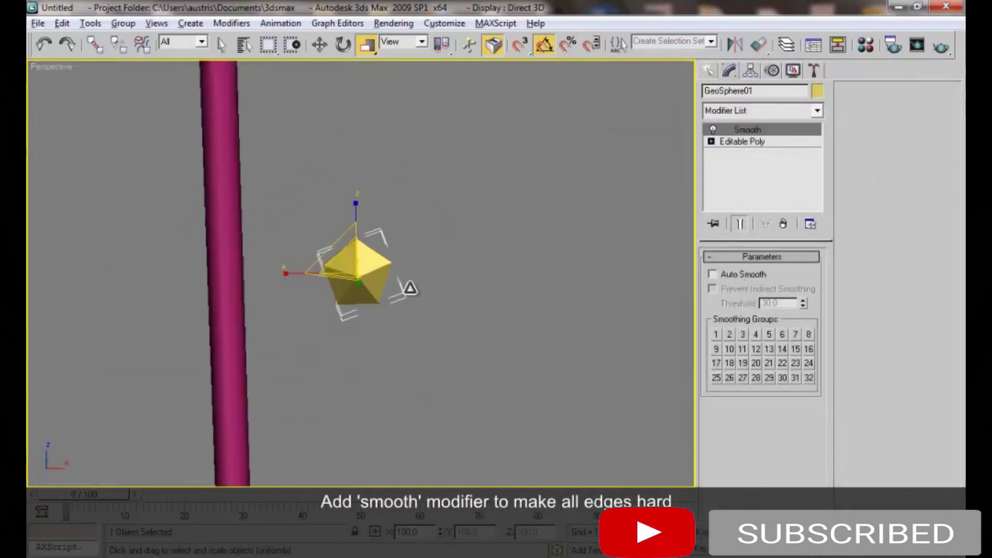
scroll(410, 288, down, 5)
right_click(398, 239)
mouse_move(435, 377)
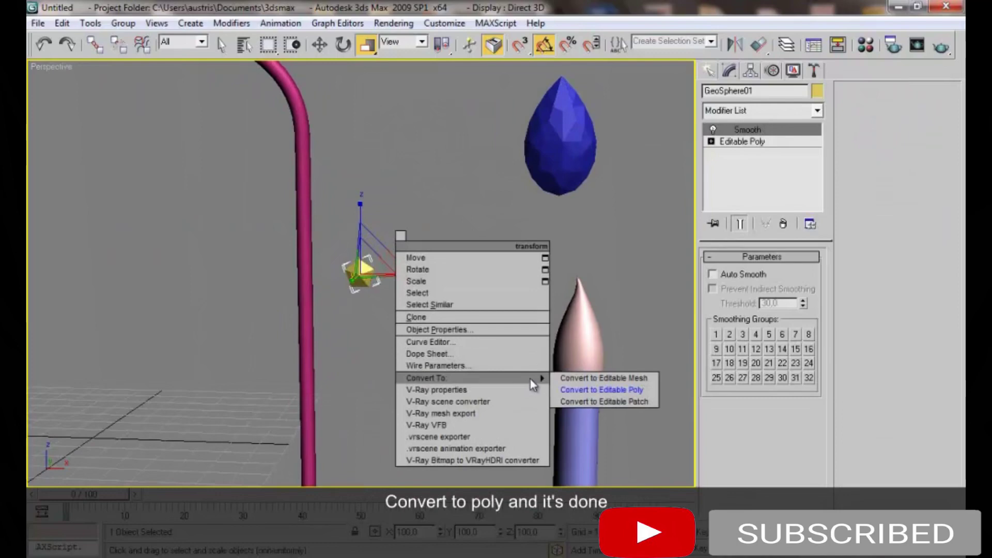
click(602, 390)
key(f)
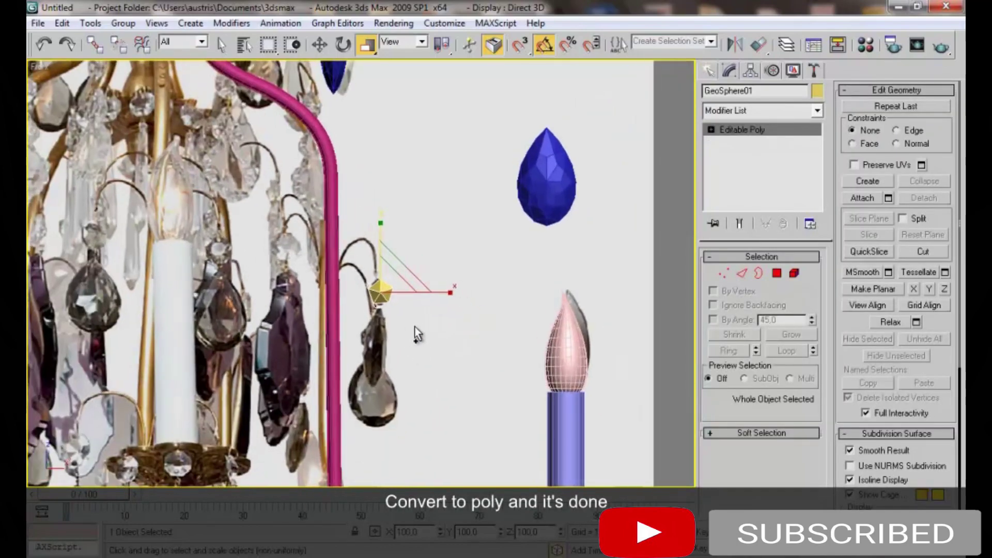
click(544, 207)
Clone the blue teardrop, scale it smaller and hang it under the yellow bead
key(w)
mouse_move(581, 162)
shift+mouse_down()
mouse_move(434, 328)
mouse_move(369, 376)
shift+mouse_up()
click(465, 325)
key(r)
key(w)
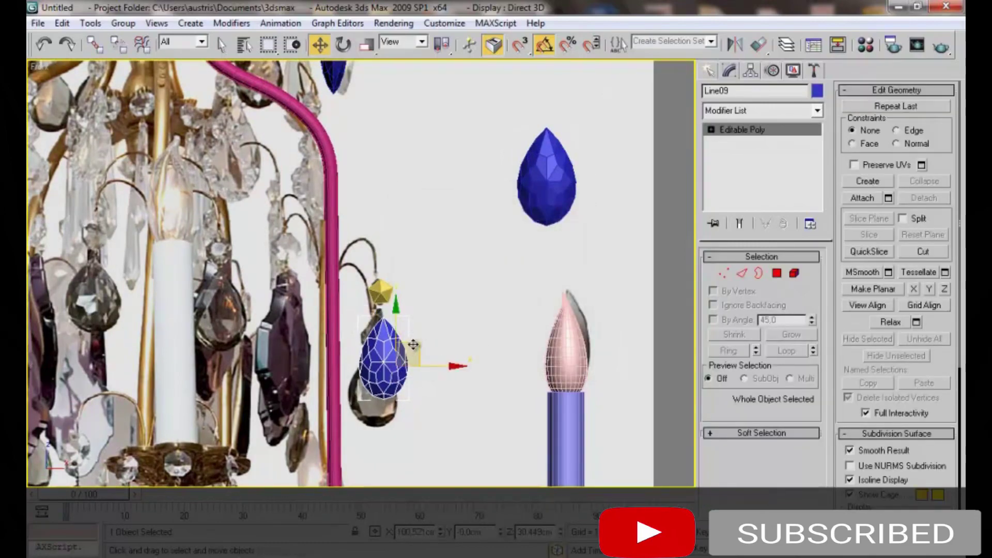
click(436, 308)
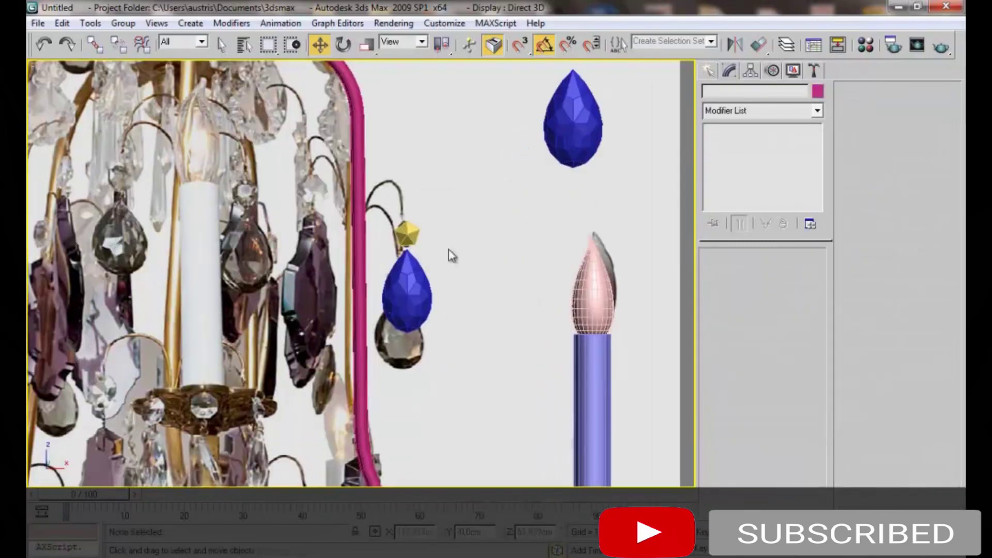
scroll(454, 248, up, 4)
mouse_move(451, 274)
mouse_down()
mouse_move(451, 321)
mouse_move(452, 275)
mouse_up()
middle_drag(490, 225, 436, 313)
click(436, 313)
Rotate the teardrop copy and yellow bead together 90° edge-on
click(411, 350)
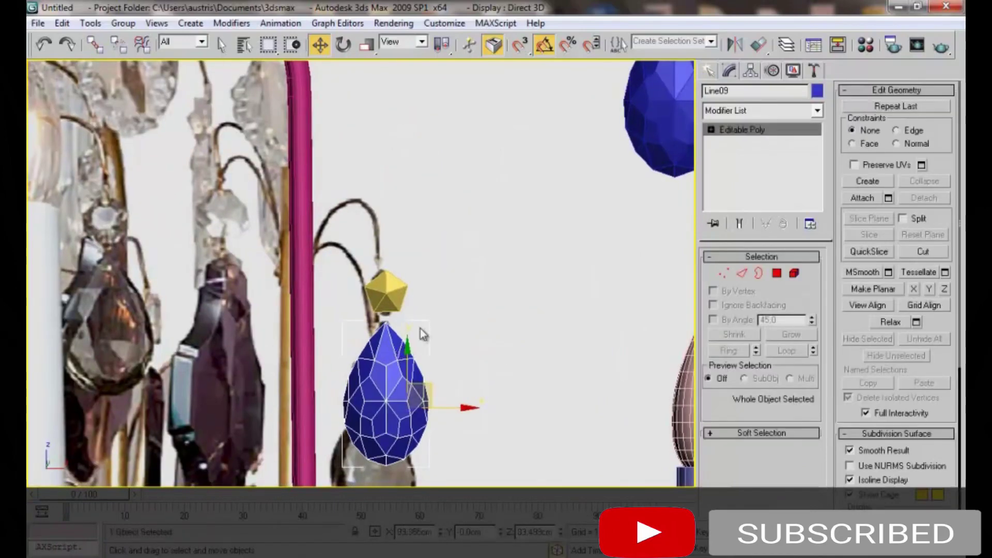
ctrl+click(386, 292)
key(e)
drag(427, 343, 474, 341)
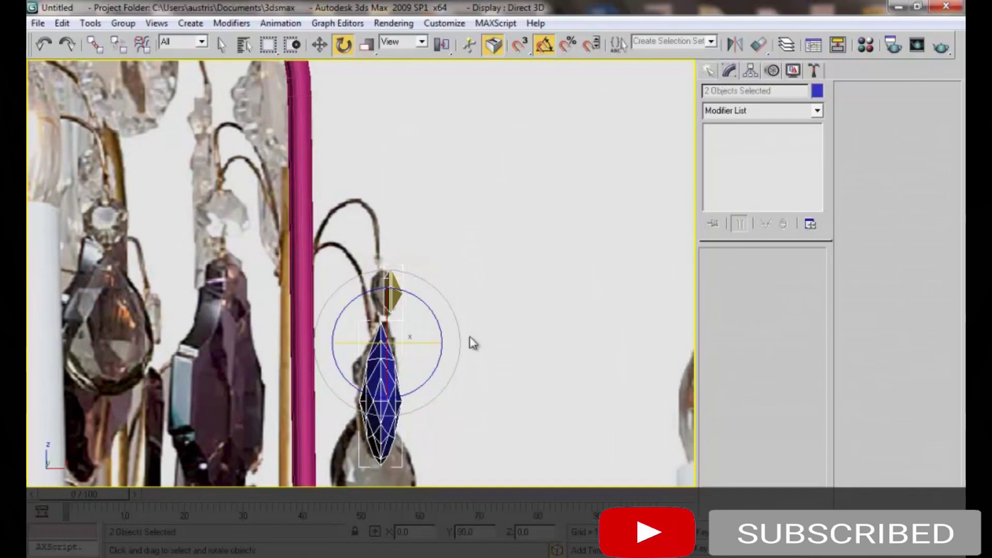
click(389, 289)
key(w)
click(439, 274)
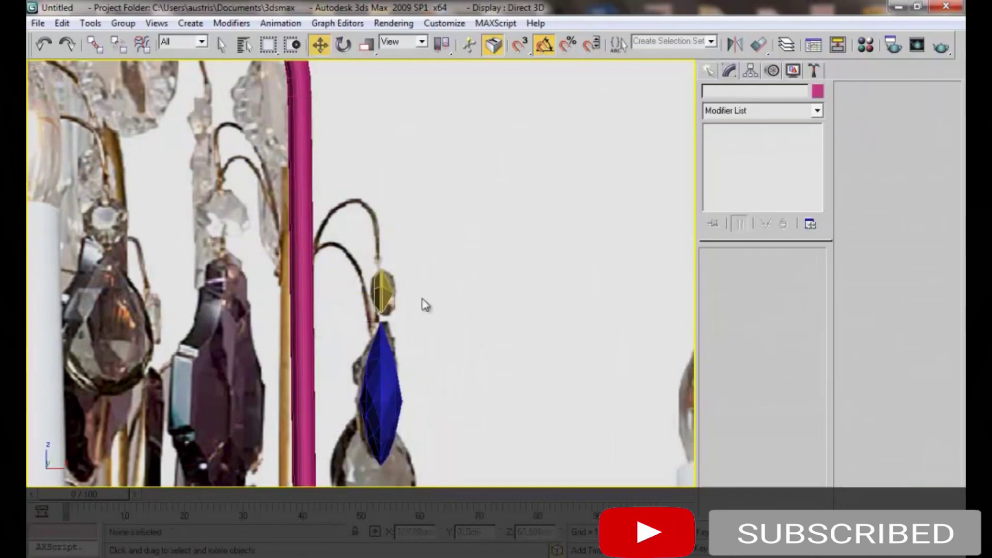
Draw small connector circles above the bead and between bead and teardrop
scroll(408, 325, up, 3)
click(440, 271)
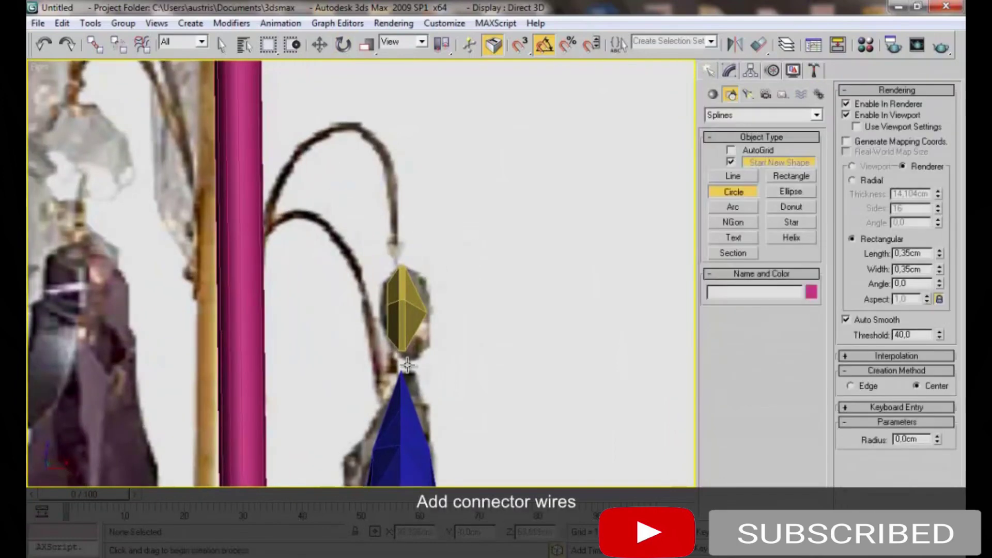
drag(405, 372, 407, 377)
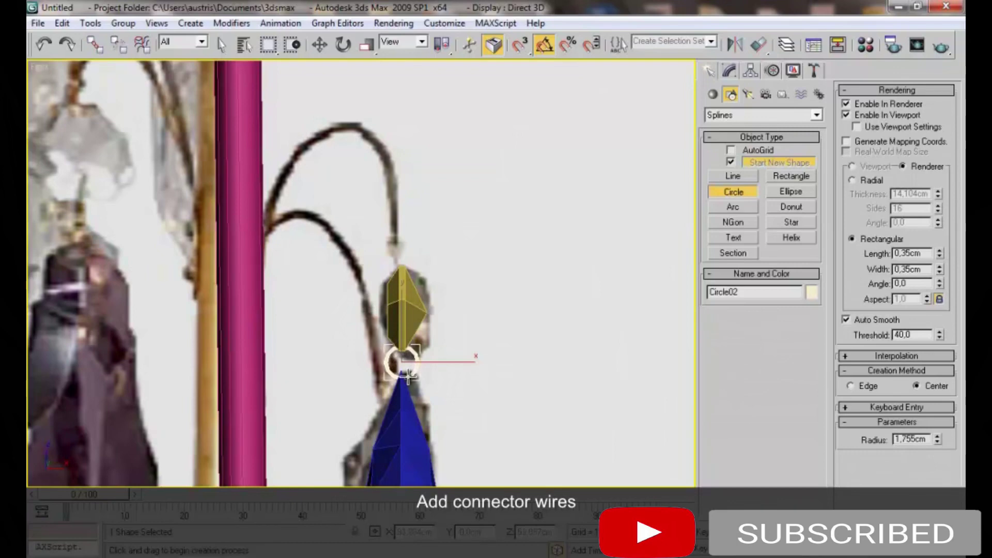
drag(400, 260, 404, 267)
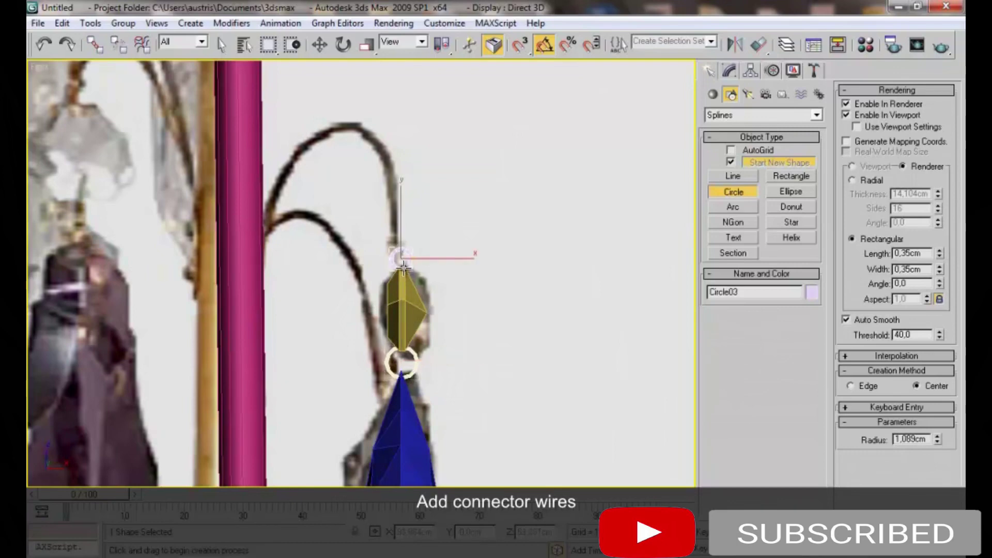
right_click(419, 257)
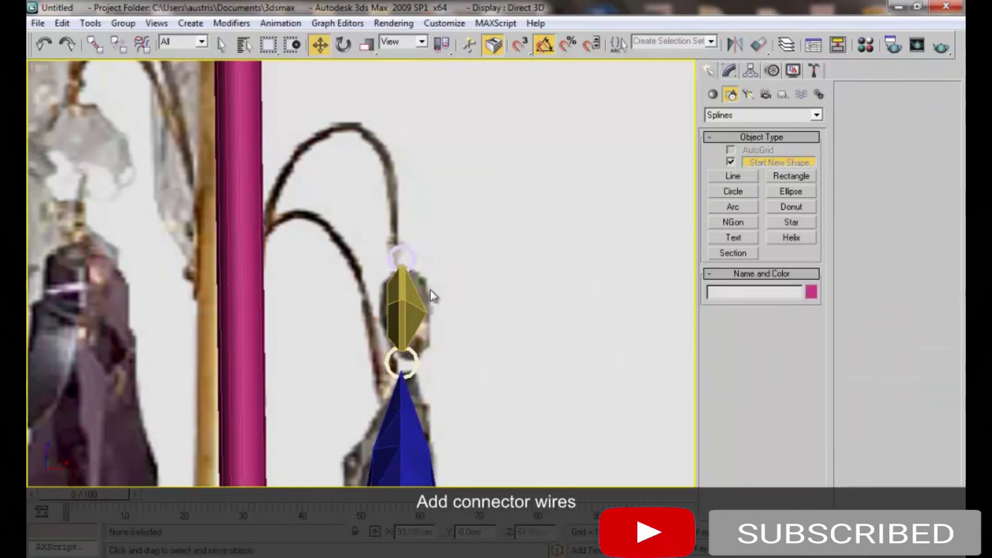
Copy the upper ring down to the bead's lower end as an independent copy
click(403, 361)
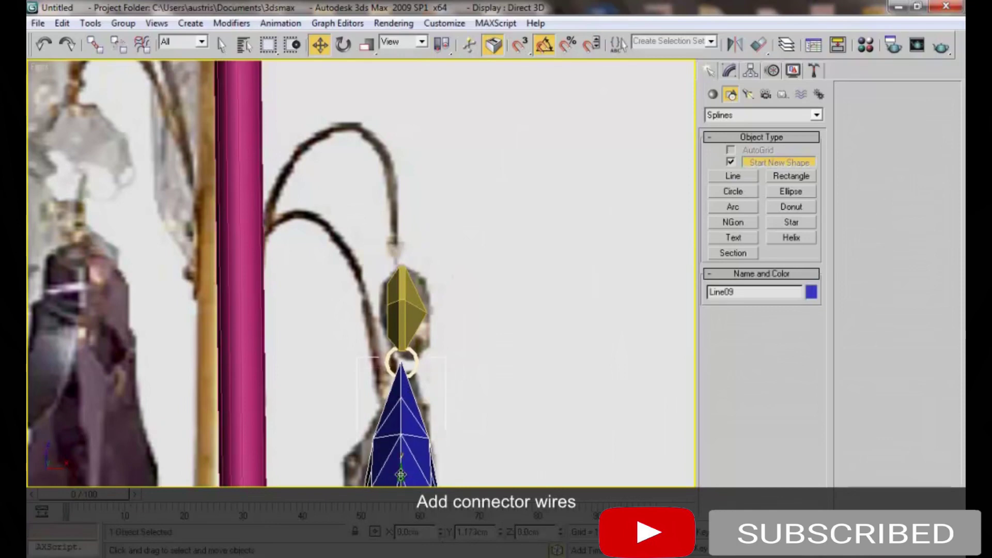
click(406, 261)
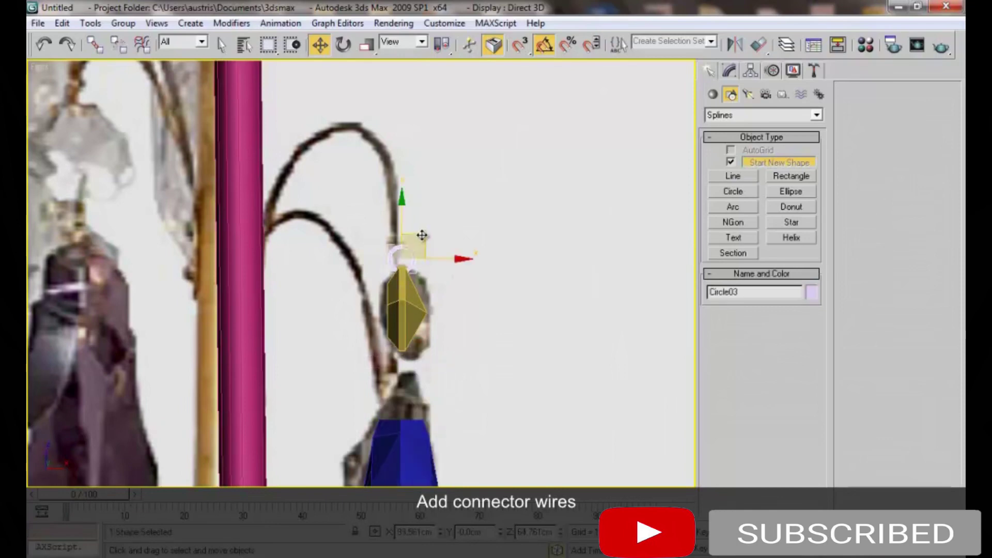
shift+drag(422, 235, 424, 327)
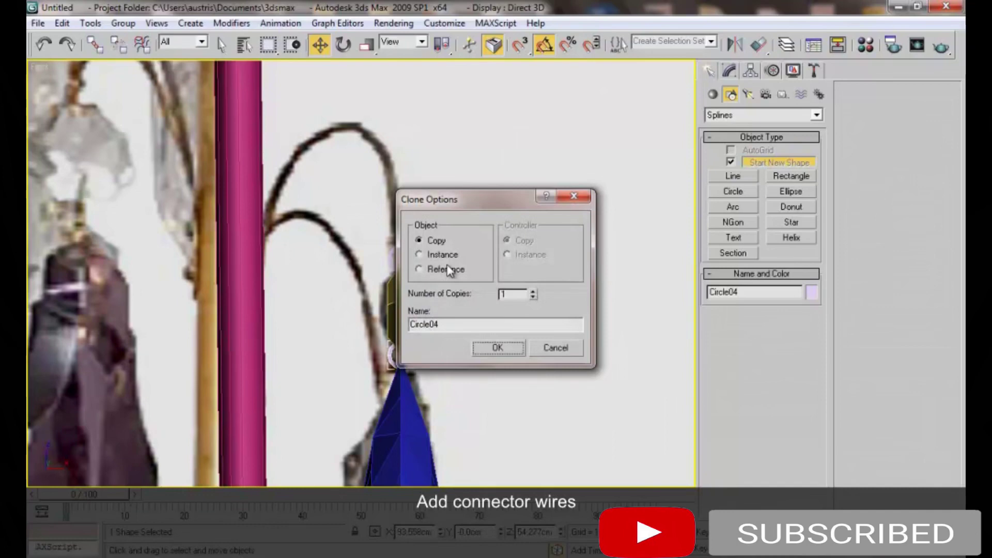
click(500, 348)
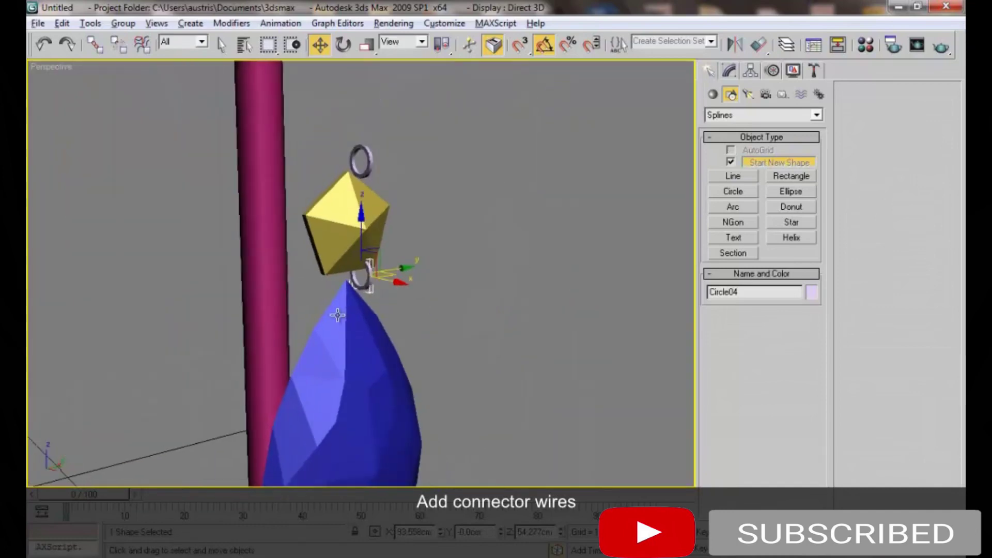
ctrl+click(362, 164)
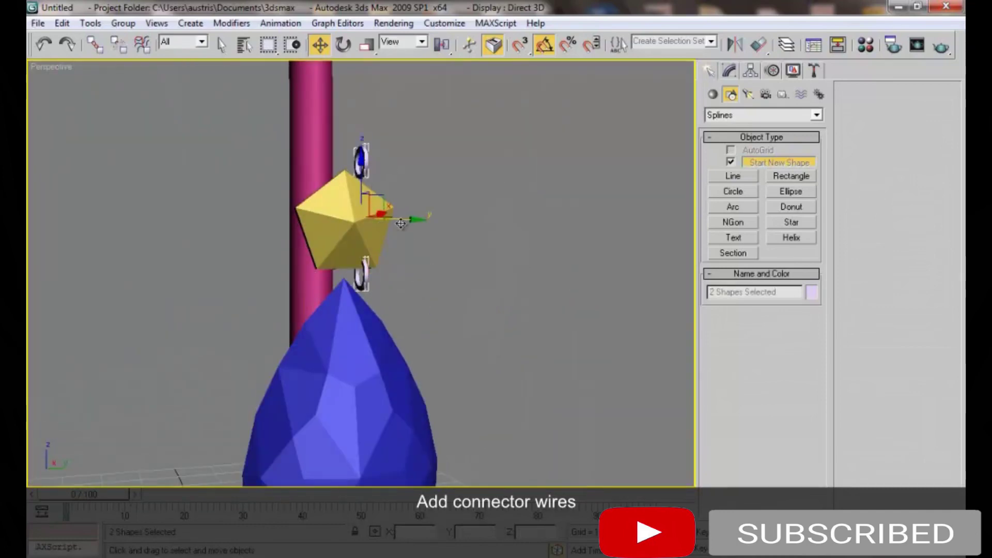
Orbit around the bead assembly to check it, then return to the Front view
alt+middle_drag(392, 225, 450, 234)
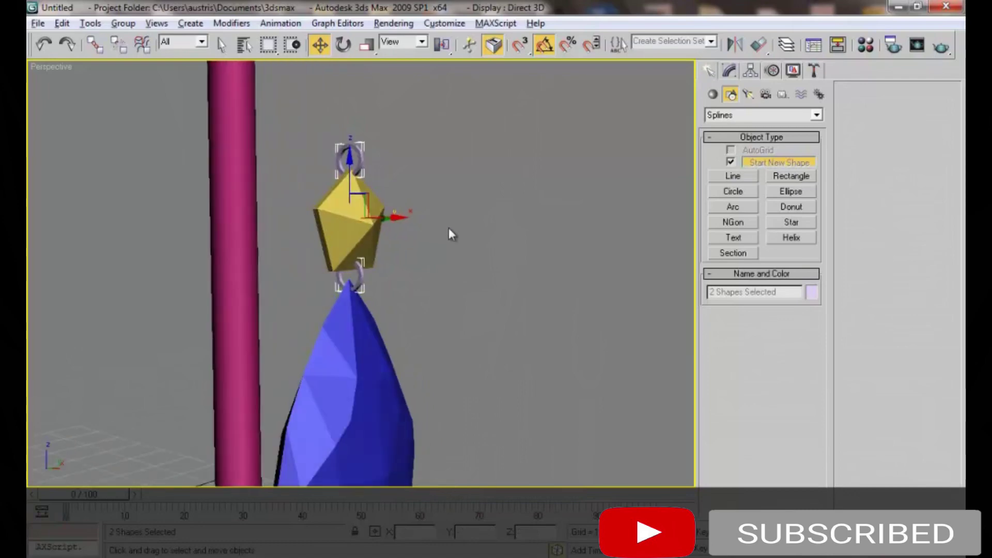
click(449, 228)
scroll(423, 253, down, 5)
mouse_move(408, 274)
alt+middle_down()
mouse_move(442, 299)
mouse_move(413, 233)
mouse_move(445, 304)
alt+middle_up()
key(ctrl+z)
key(f)
key(z)
click(458, 278)
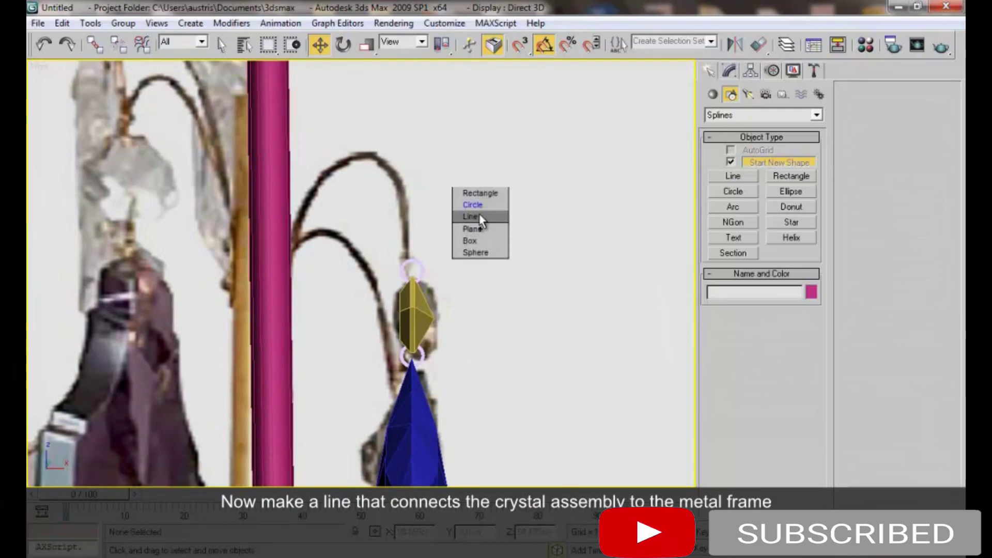
Draw a new curved line from the top ring up along the frame's arc
click(477, 216)
click(413, 255)
drag(417, 185, 409, 159)
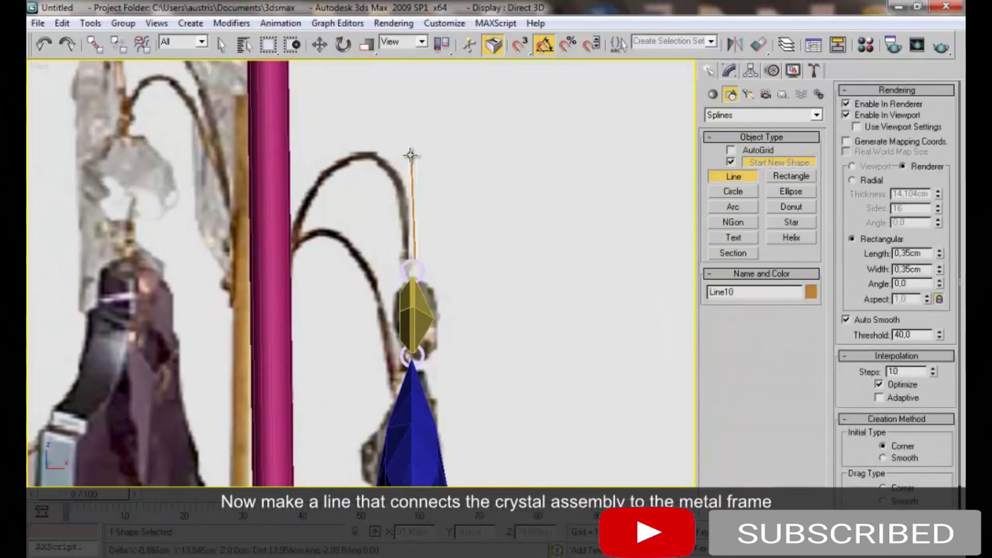
click(397, 164)
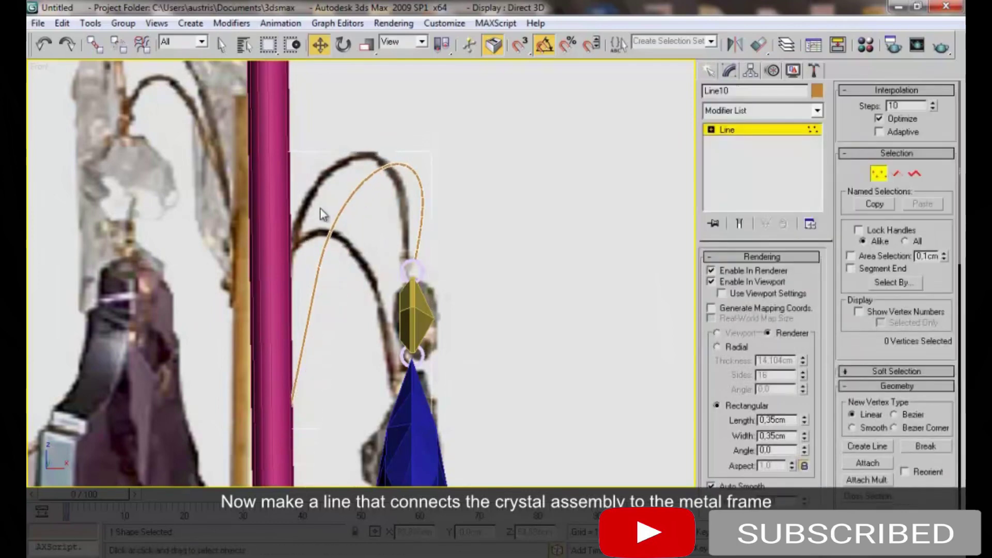
drag(331, 244, 320, 246)
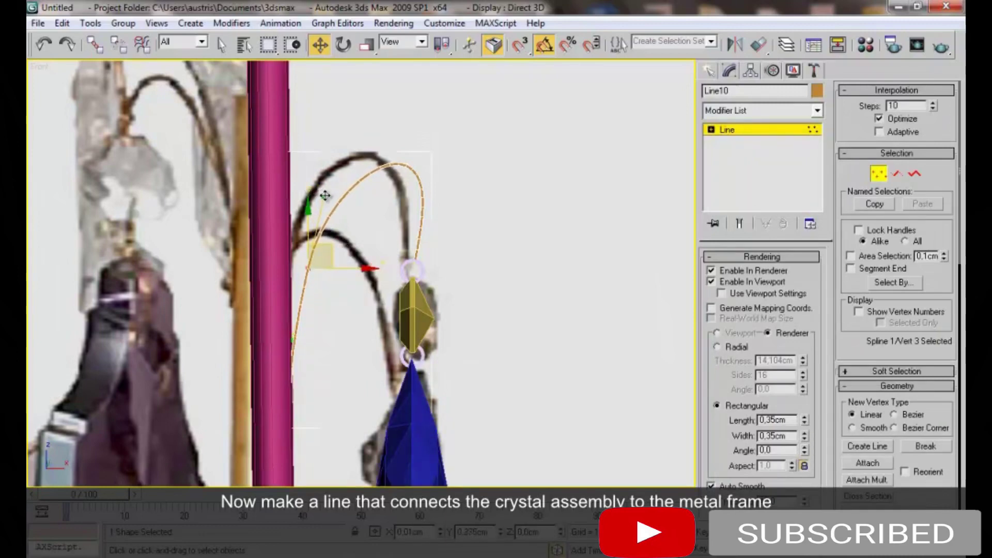
Reposition the arc-top vertex and its tangent so the wire follows the frame
click(407, 166)
mouse_move(411, 145)
mouse_down()
mouse_move(386, 131)
mouse_move(350, 192)
mouse_up()
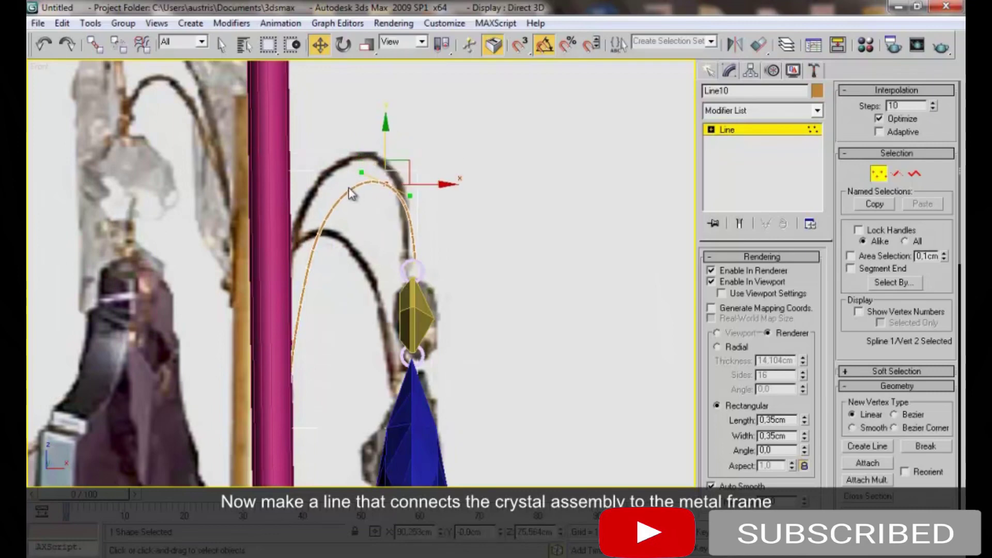
click(385, 184)
drag(411, 195, 417, 190)
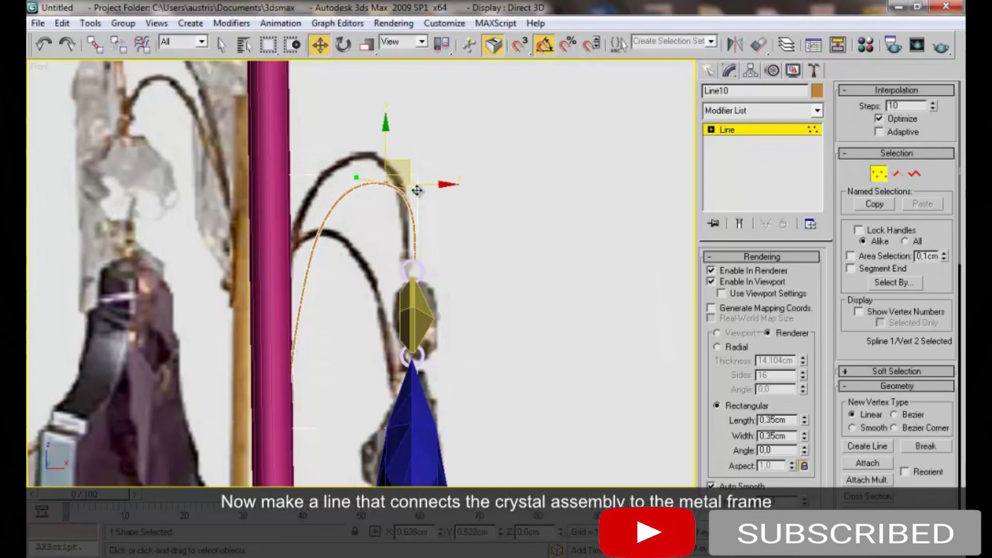
Render the whole line as a radial tube with 9 sides, thinned to 0.676cm
key(1)
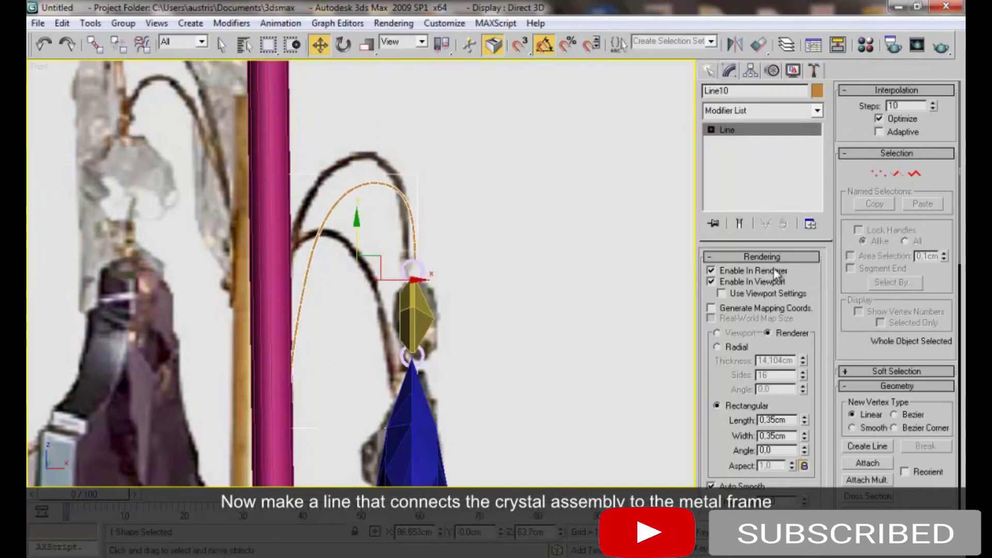
click(730, 348)
drag(803, 360, 795, 438)
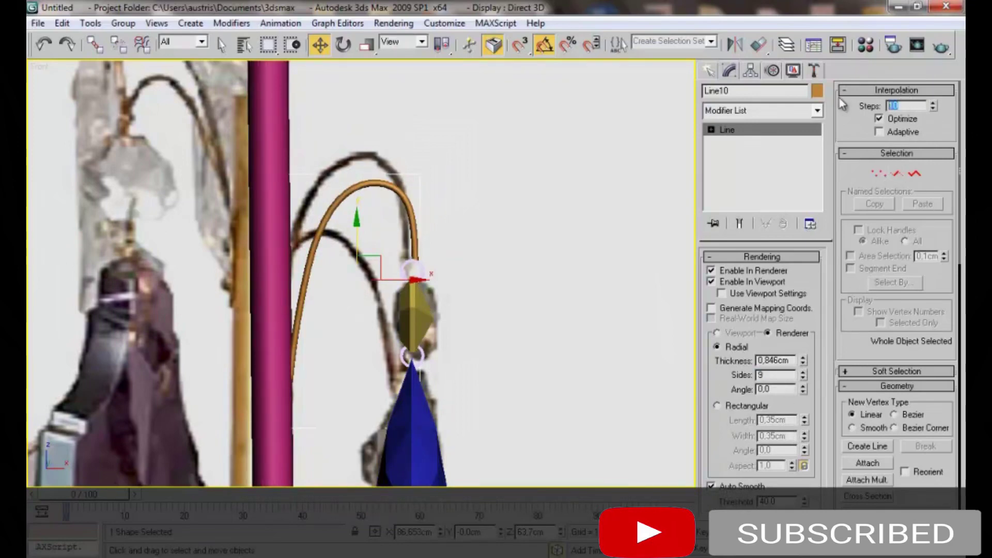
text(6)
Select all the parts of the pendant assembly
middle_drag(516, 199, 460, 208)
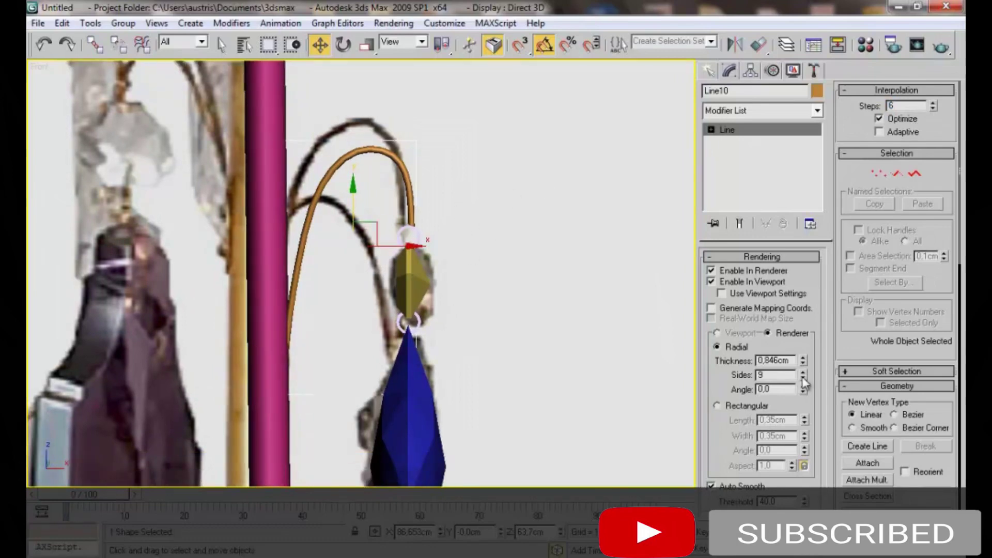
drag(340, 245, 478, 356)
click(461, 252)
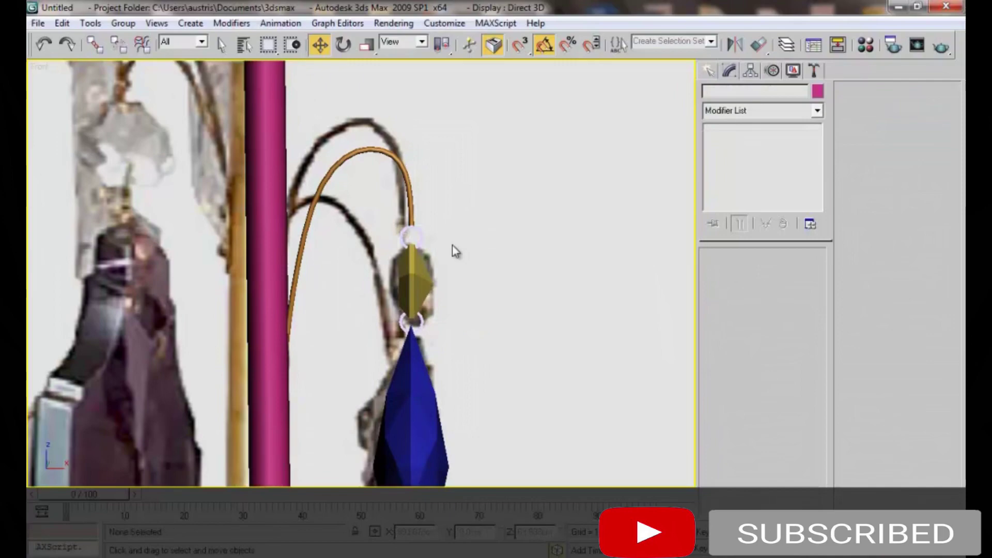
scroll(461, 252, down, 5)
scroll(425, 325, up, 1)
scroll(432, 310, up, 1)
drag(442, 242, 373, 370)
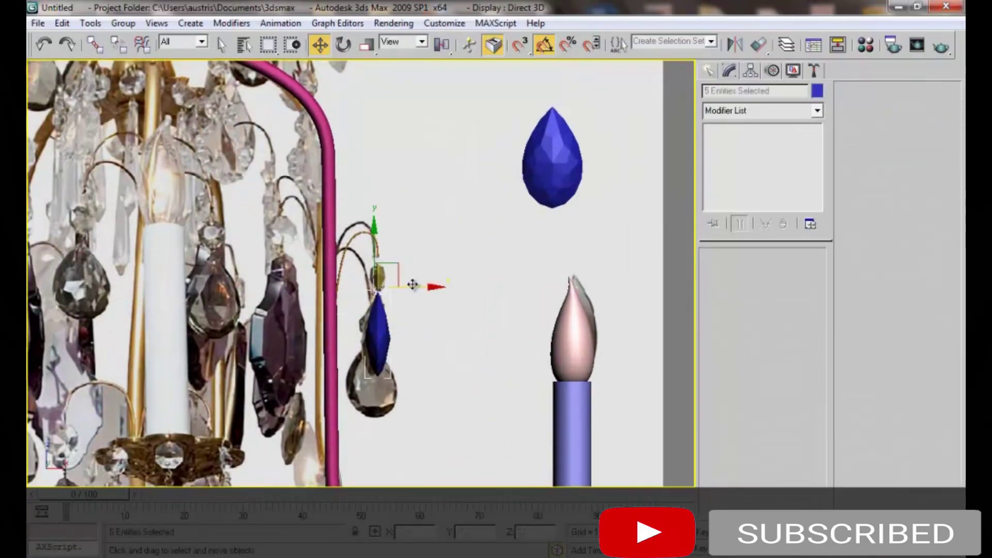
Switch to the Top view and zoom in on the selected pendant
drag(412, 286, 505, 293)
key(ctrl+z)
key(t)
scroll(320, 243, down, 3)
scroll(320, 241, down, 2)
Isolate the pendant, then align the wire with the crystal from above
key(alt+q)
click(300, 243)
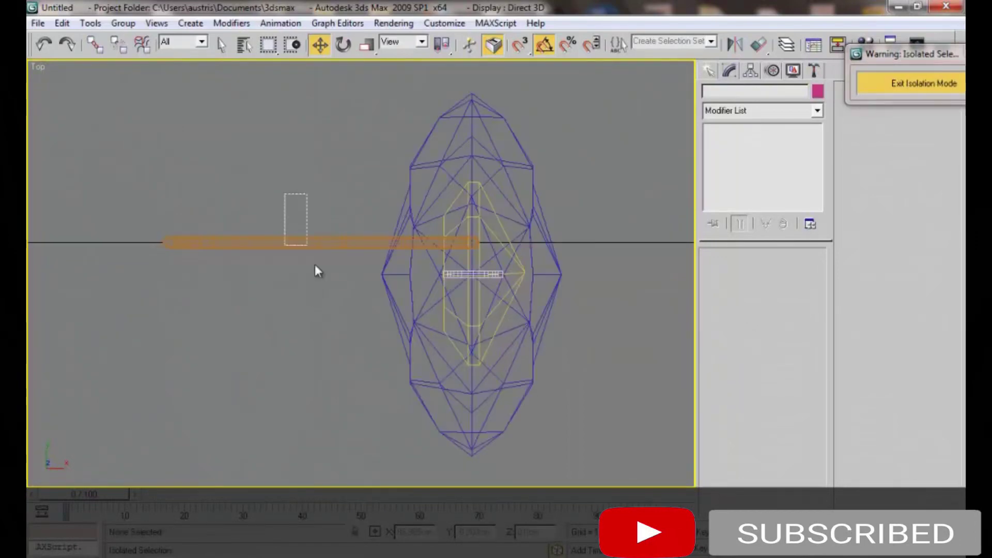
drag(331, 210, 334, 243)
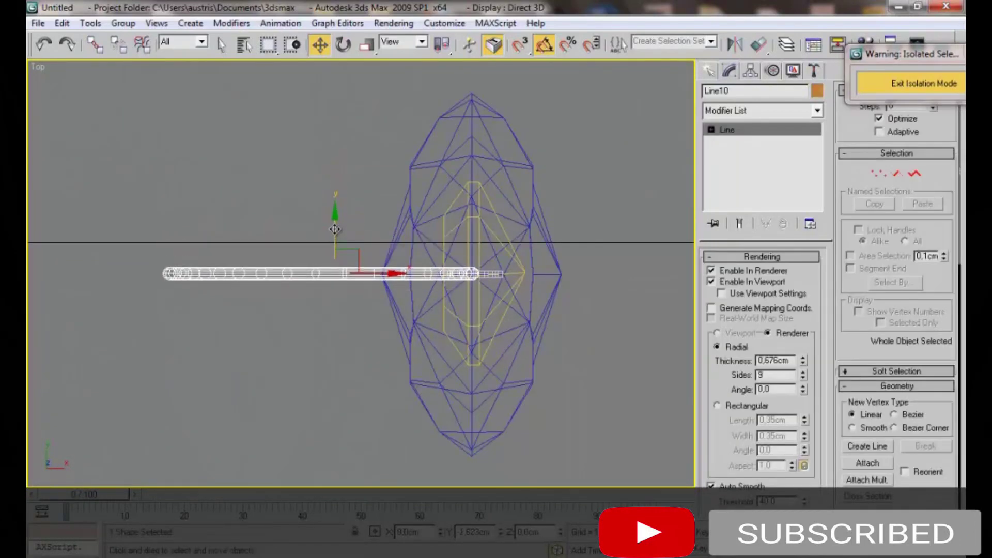
key(ctrl+a)
drag(421, 248, 421, 215)
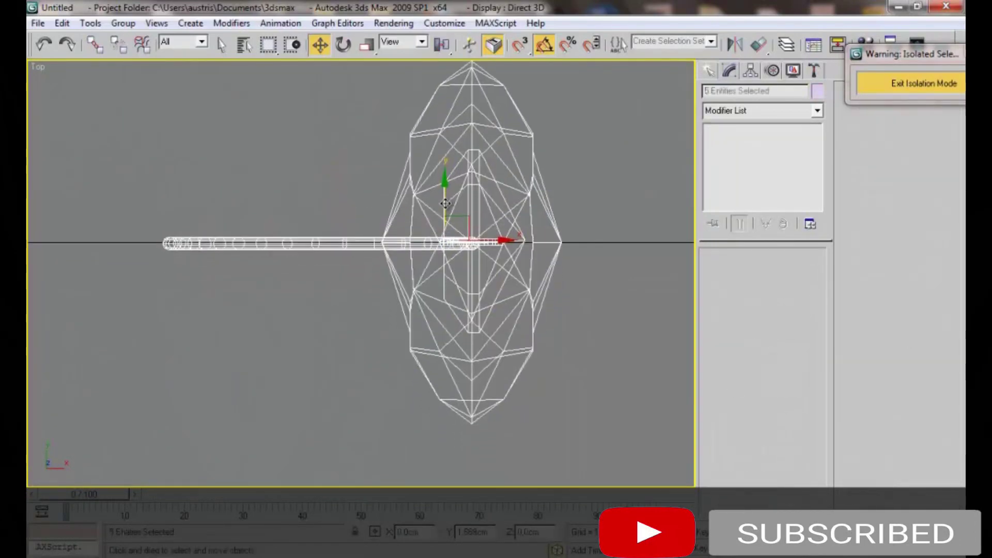
click(336, 324)
Return to the Perspective view and orbit around the isolated pendant
key(p)
mouse_move(343, 321)
alt+middle_down()
mouse_move(305, 323)
mouse_move(315, 302)
alt+middle_up()
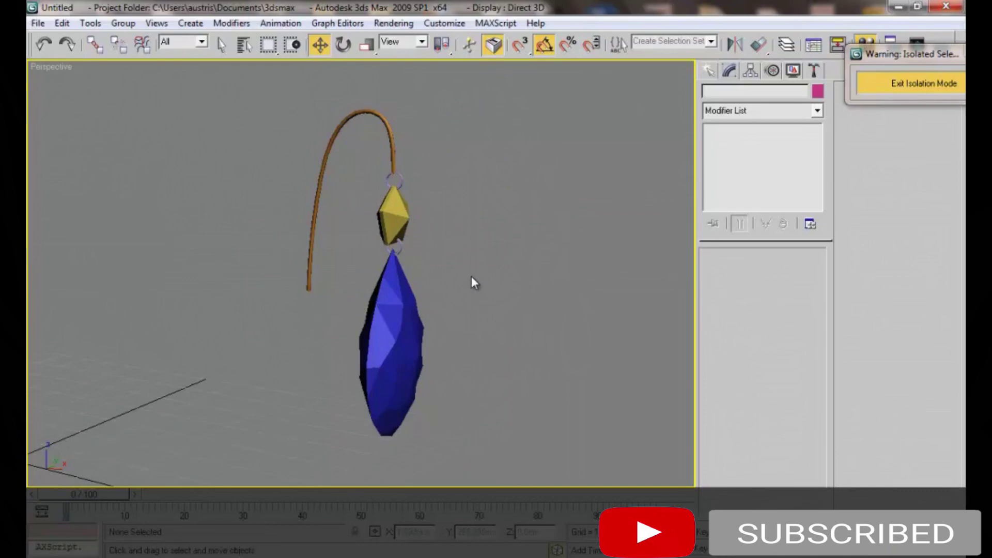
mouse_move(457, 345)
alt+middle_down()
mouse_move(532, 316)
mouse_move(476, 317)
alt+middle_up()
Open the Material Editor and give the first material a brown diffuse colour
key(m)
drag(437, 106, 627, 119)
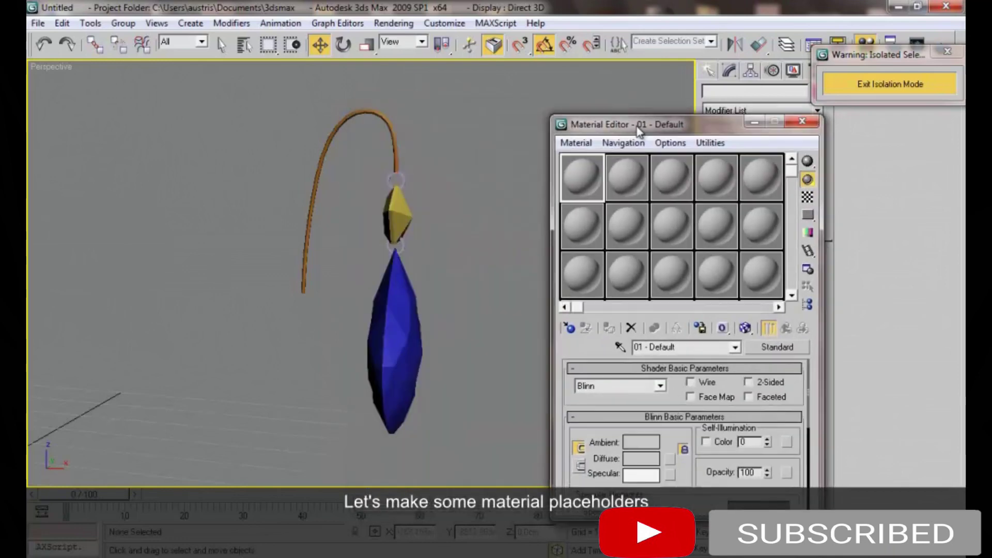
click(629, 459)
mouse_move(522, 151)
mouse_down()
mouse_move(553, 151)
mouse_move(521, 167)
mouse_up()
Name the material slots 'cord', 'gold' and 'crystal'
drag(676, 345, 631, 347)
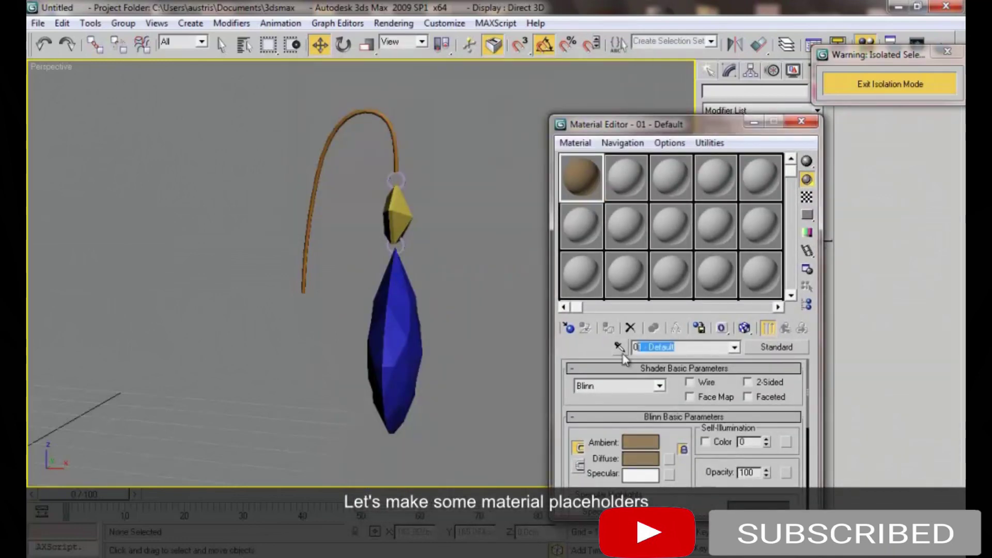
key(BackSpace)
click(626, 176)
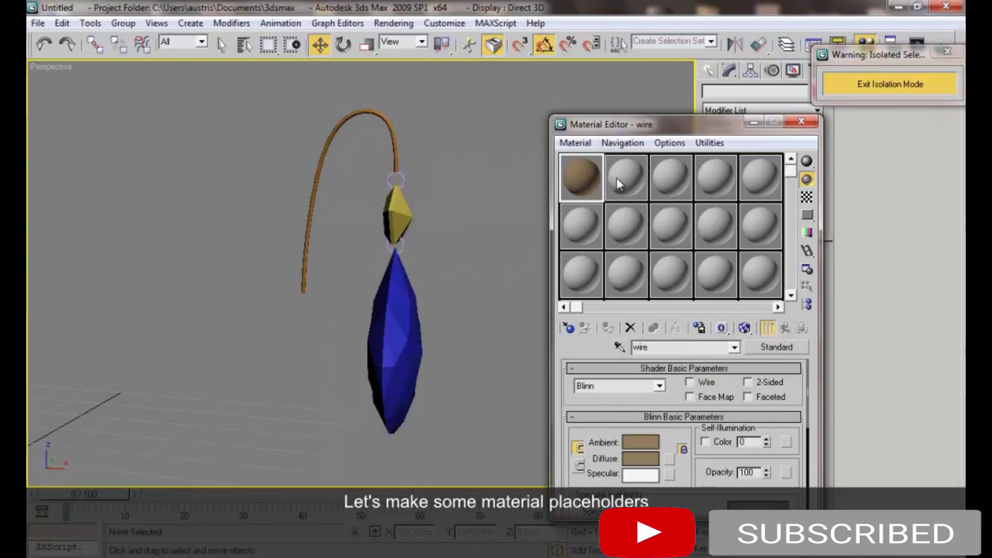
text(cord)
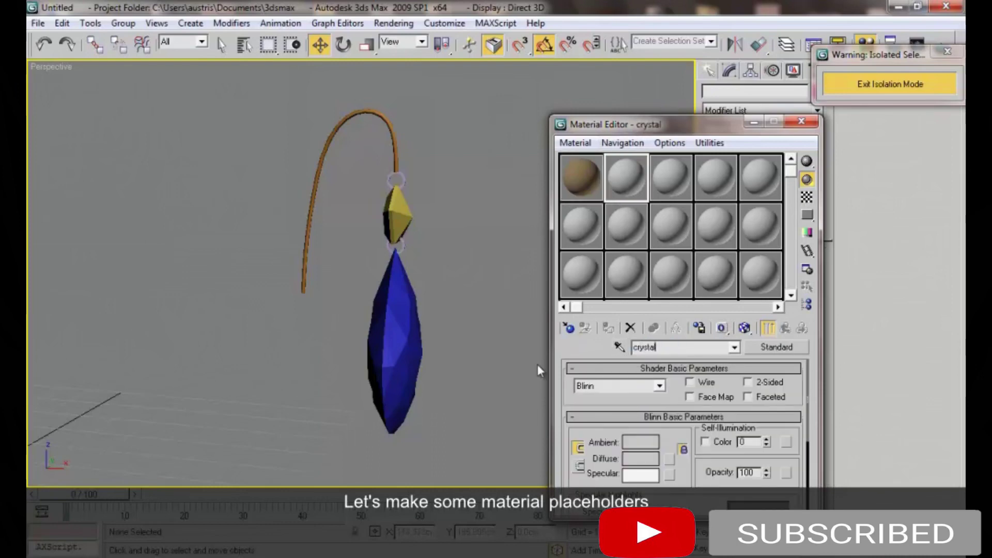
click(667, 189)
drag(682, 347, 633, 347)
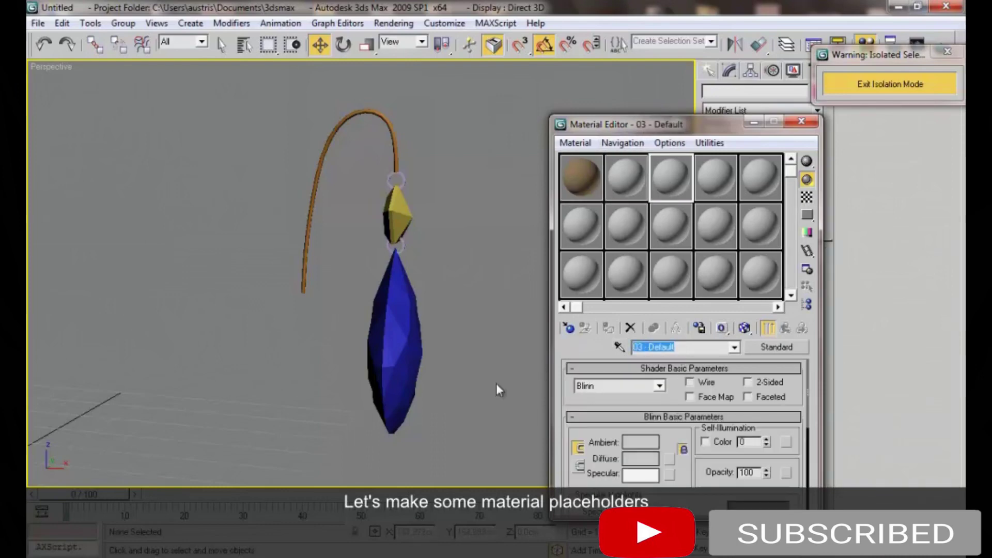
text(gold)
click(703, 186)
drag(681, 347, 633, 347)
text(crystal)
Give the crystal material a grey-teal diffuse colour
click(633, 459)
drag(563, 165, 516, 169)
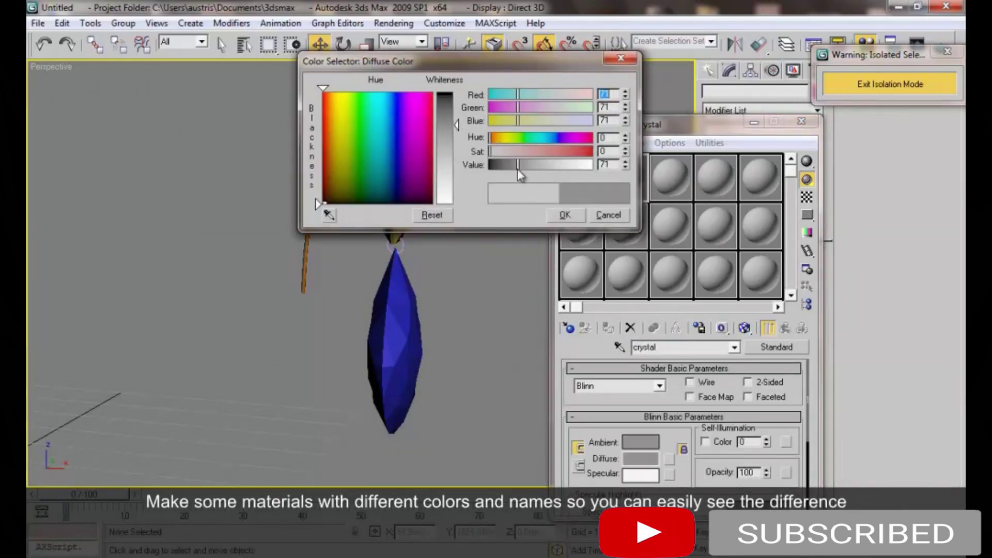
click(542, 139)
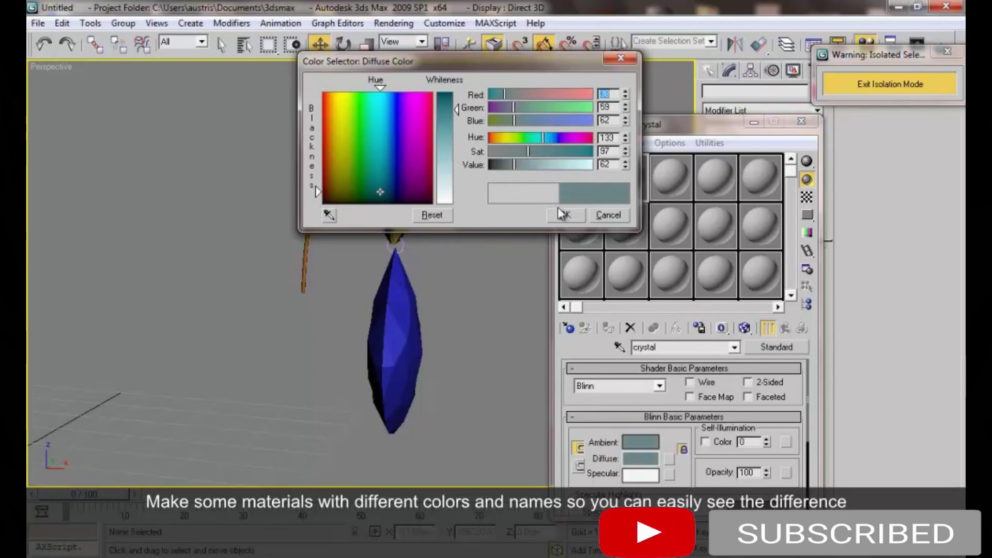
click(566, 214)
Give the gold material a bright yellow-gold diffuse colour
click(662, 184)
click(641, 459)
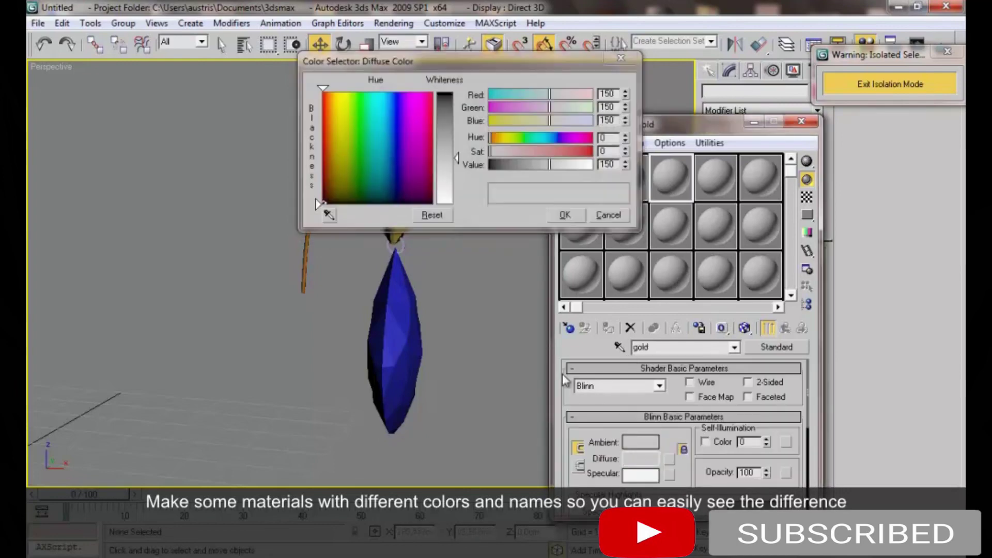
mouse_move(505, 137)
mouse_down()
mouse_move(570, 151)
mouse_move(566, 167)
mouse_up()
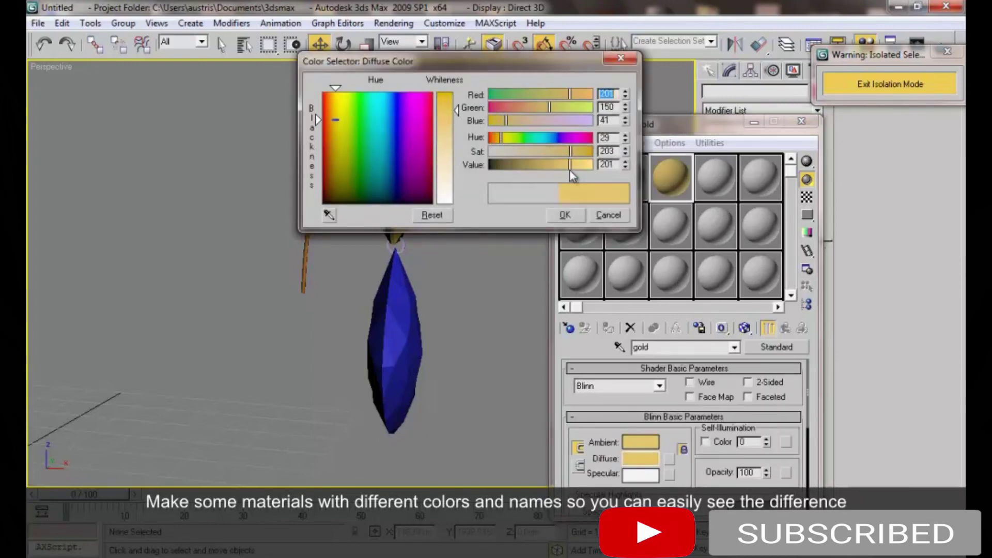
click(565, 214)
Select both connector rings of the pendant
drag(393, 154, 522, 163)
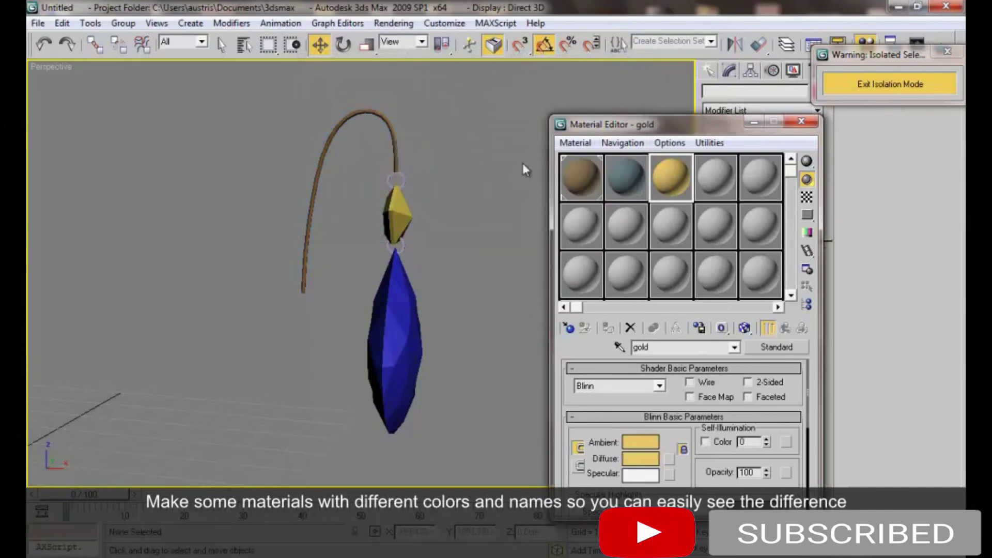
click(390, 176)
ctrl+click(396, 247)
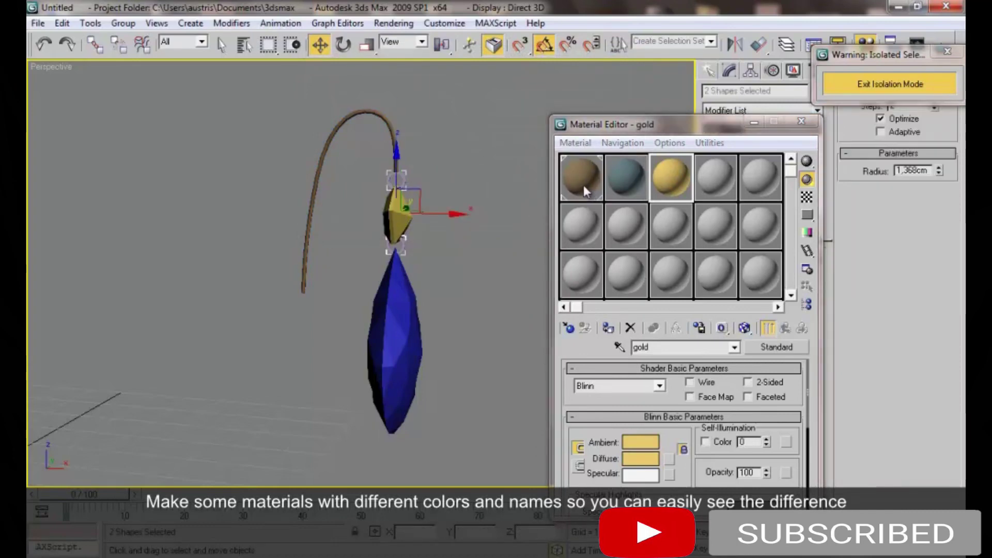
Apply the crystal material to the pendant's middle and lower gems
click(582, 178)
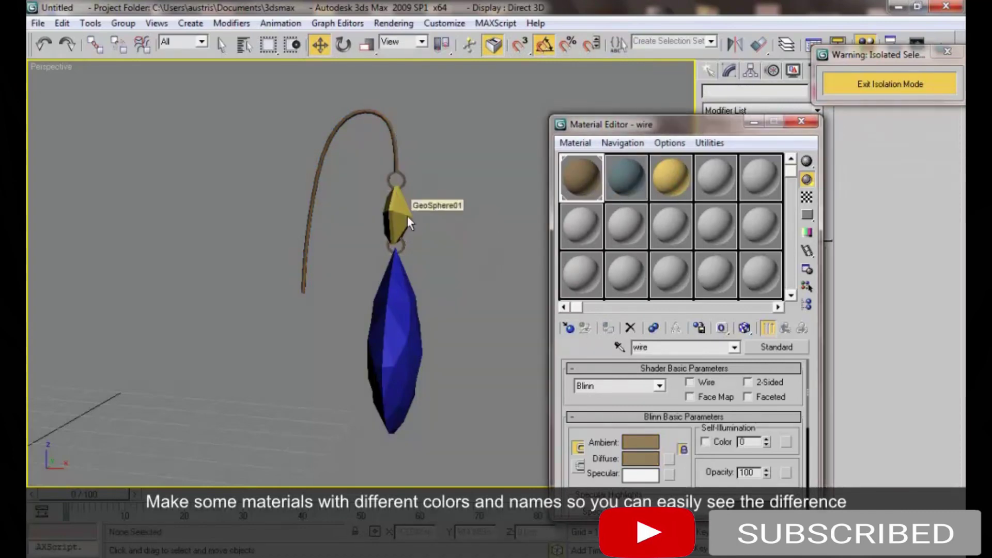
drag(626, 176, 399, 216)
drag(413, 328, 414, 325)
mouse_move(444, 296)
alt+middle_down()
mouse_move(326, 282)
mouse_move(441, 279)
mouse_move(448, 169)
alt+middle_up()
Group all the pendant parts as Group01 and exit isolation mode
key(ctrl+a)
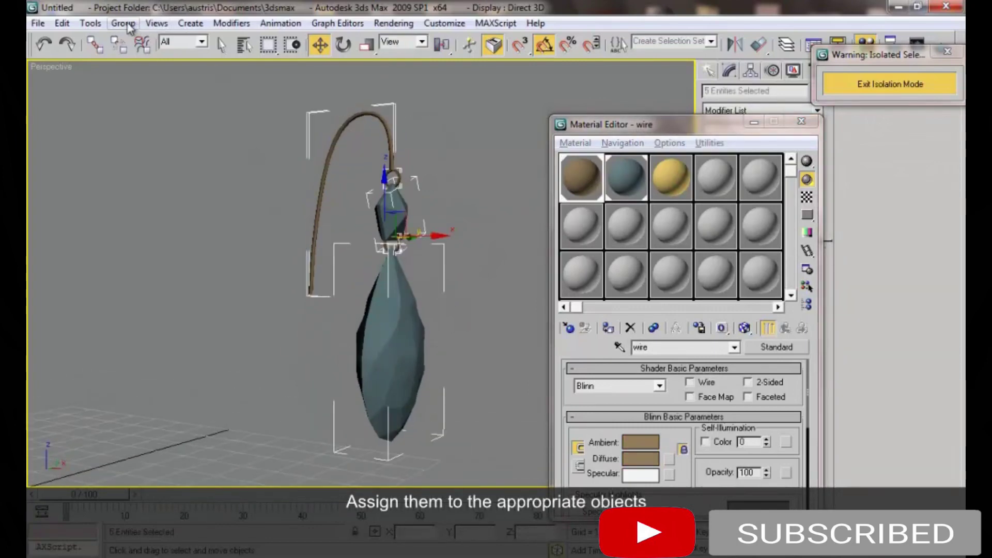
click(123, 23)
click(135, 36)
click(500, 309)
click(887, 84)
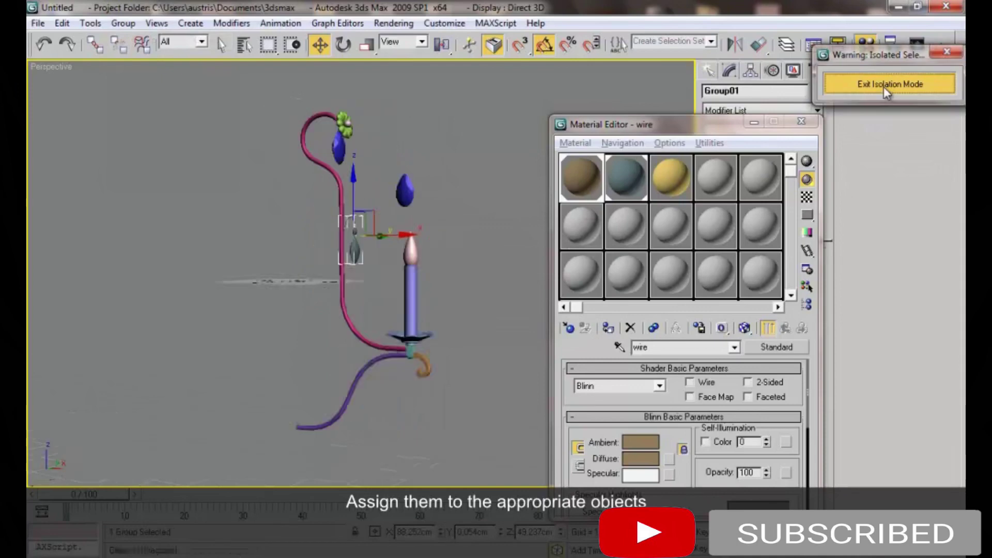
click(448, 257)
Assign the gold material to the whole candleholder group
drag(666, 179, 423, 349)
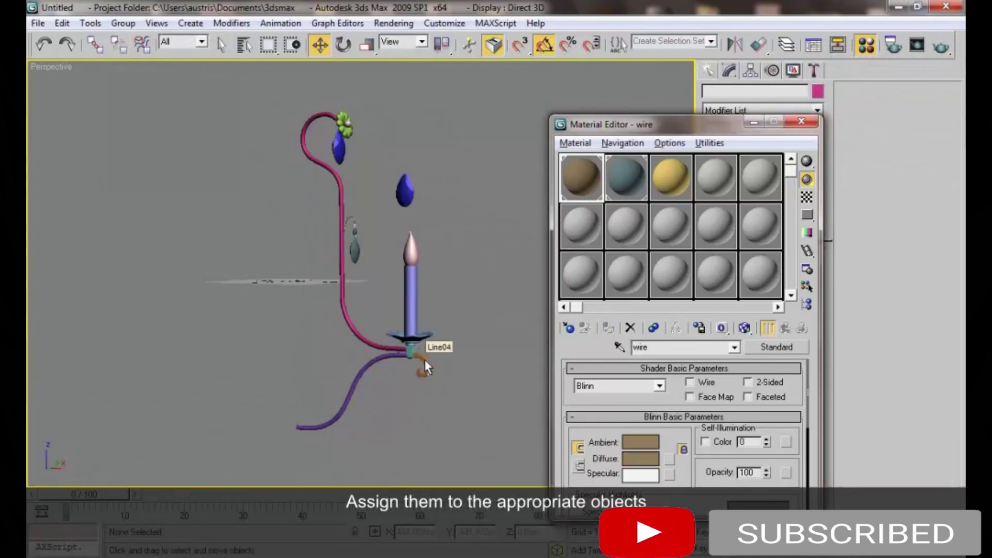
click(408, 338)
click(670, 178)
click(609, 329)
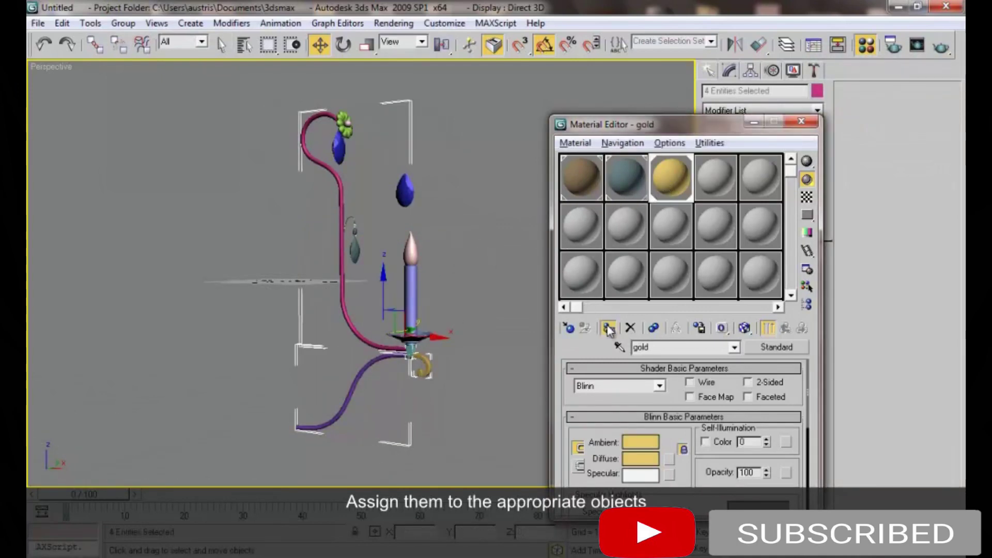
click(501, 250)
Assign the crystal material to the flower petals and gem group
middle_drag(369, 118, 400, 132)
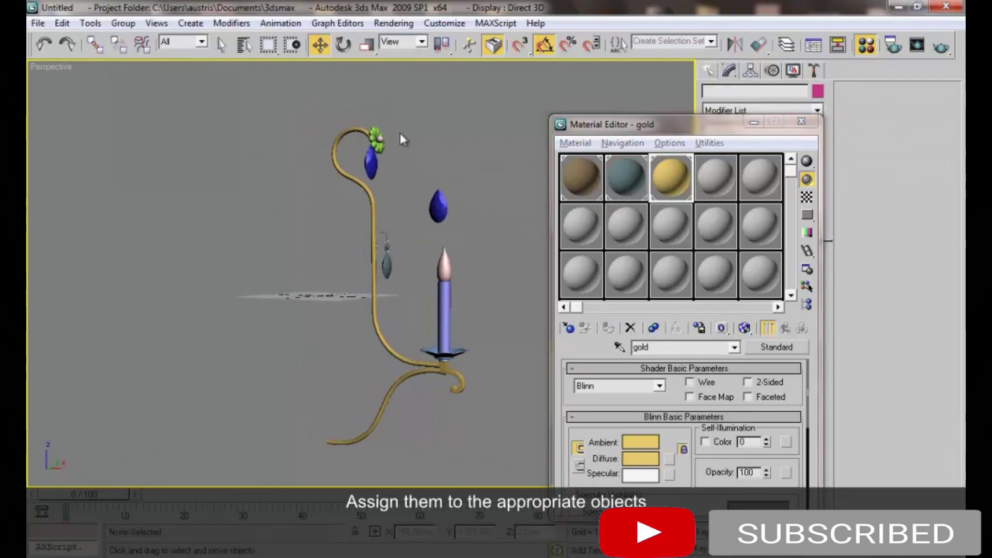
click(368, 179)
scroll(443, 150, up, 6)
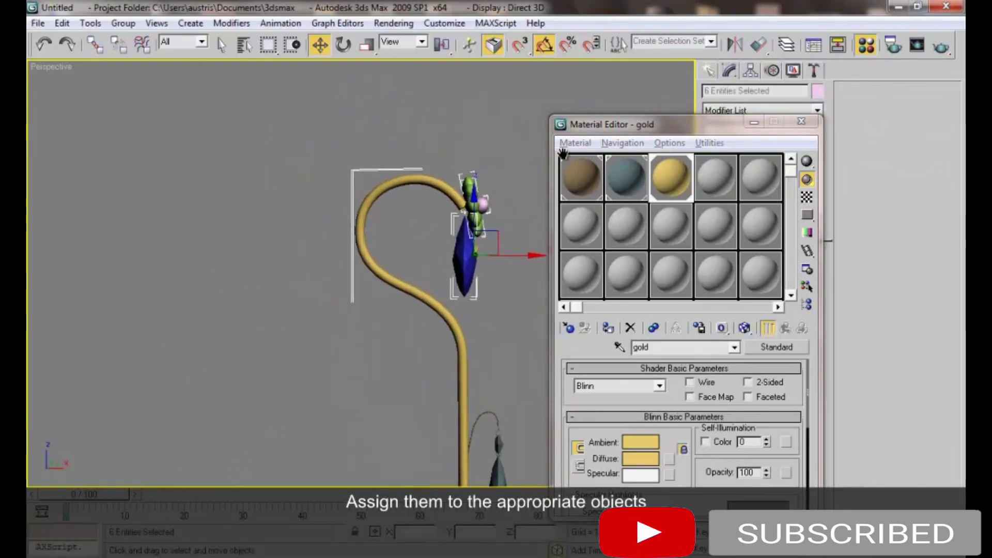
click(660, 175)
click(615, 185)
drag(615, 185, 406, 242)
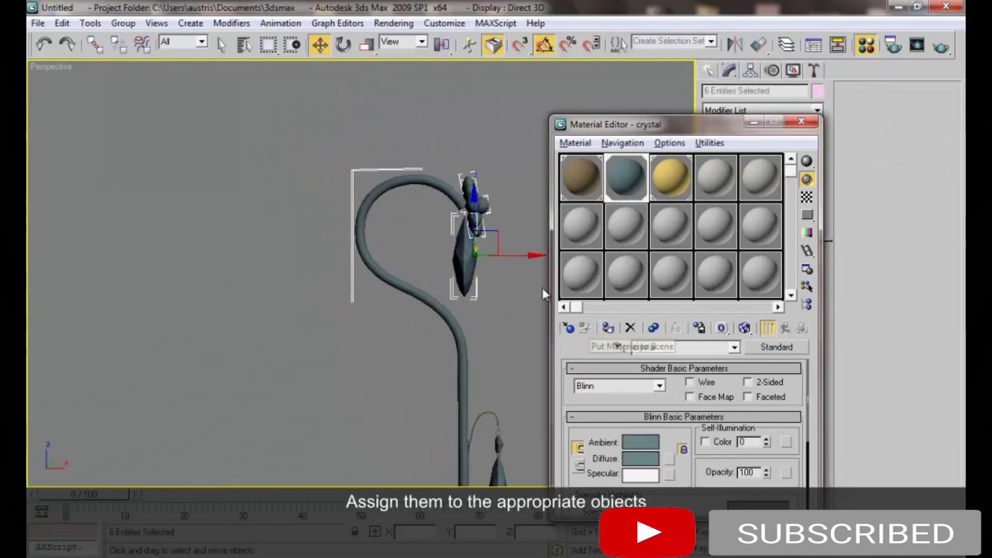
click(613, 326)
click(532, 167)
scroll(434, 279, up, 4)
mouse_move(581, 178)
mouse_down()
mouse_move(550, 205)
mouse_move(569, 193)
mouse_up()
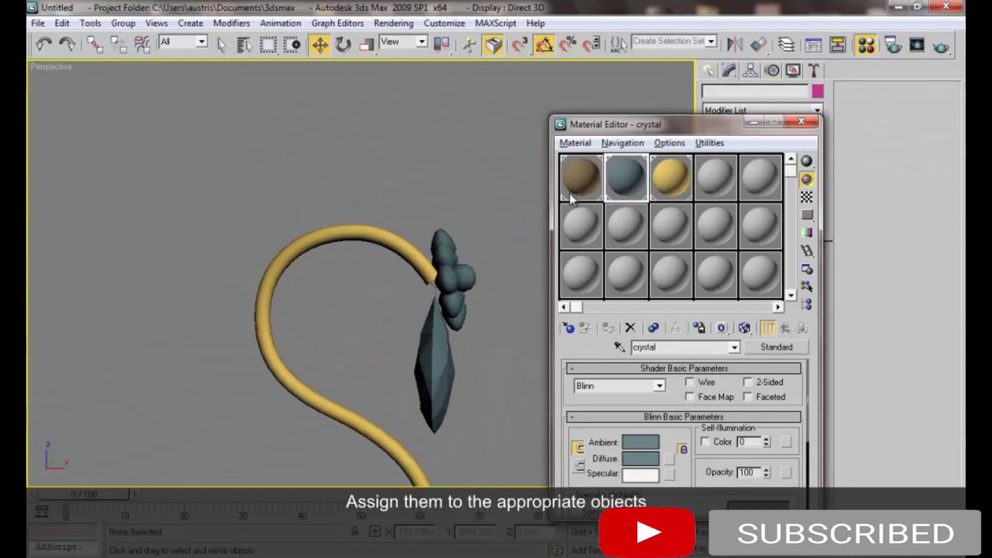
Move the hanging gem left toward the flower's stem
click(435, 299)
middle_drag(477, 357, 376, 277)
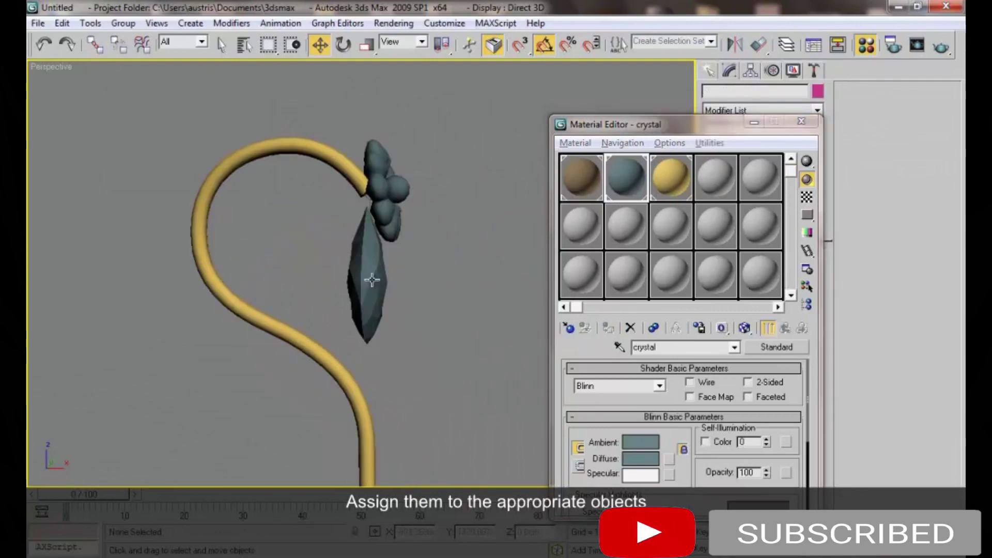
click(458, 248)
alt+middle_drag(458, 248, 360, 272)
click(360, 271)
drag(360, 272, 302, 290)
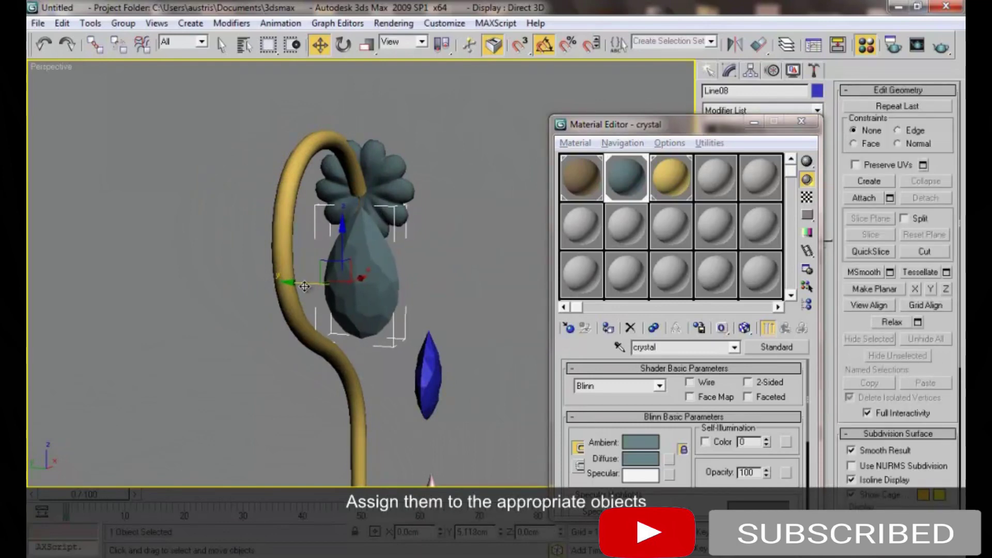
click(302, 289)
alt+middle_drag(302, 290, 372, 275)
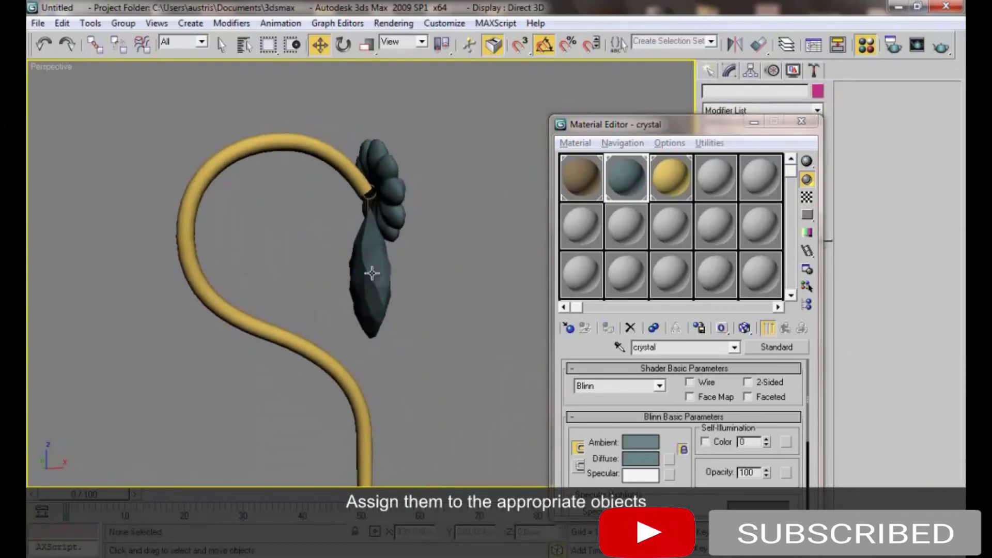
click(372, 275)
Centre the view on the candle and select it with its flame
click(442, 267)
mouse_move(443, 267)
alt+middle_down()
mouse_move(401, 290)
mouse_move(412, 408)
mouse_move(382, 246)
alt+middle_up()
scroll(383, 246, down, 5)
mouse_move(455, 414)
middle_down()
mouse_move(460, 264)
mouse_move(483, 321)
mouse_move(485, 235)
mouse_move(425, 193)
middle_up()
click(452, 272)
click(425, 193)
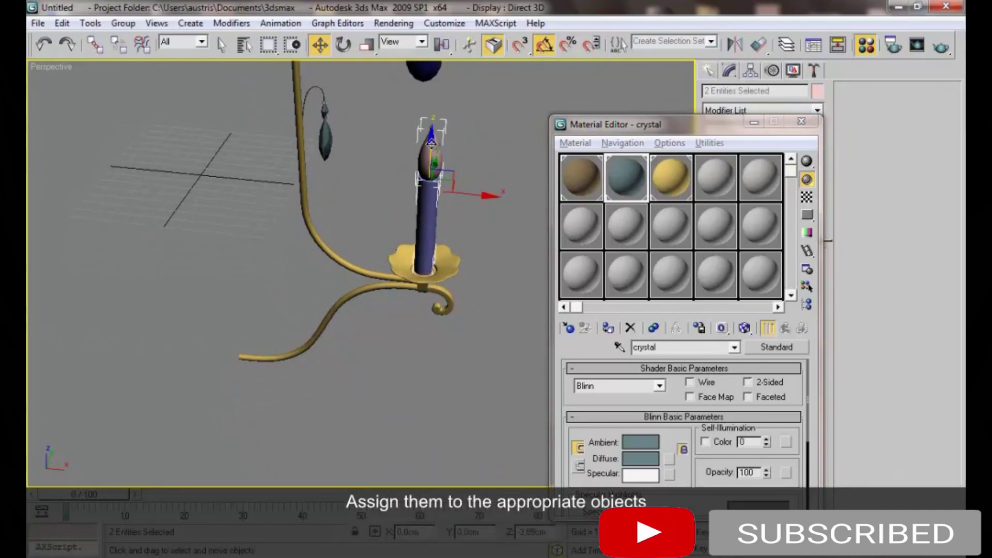
click(476, 127)
mouse_move(476, 126)
alt+middle_down()
mouse_move(423, 212)
mouse_move(425, 279)
alt+middle_up()
click(715, 178)
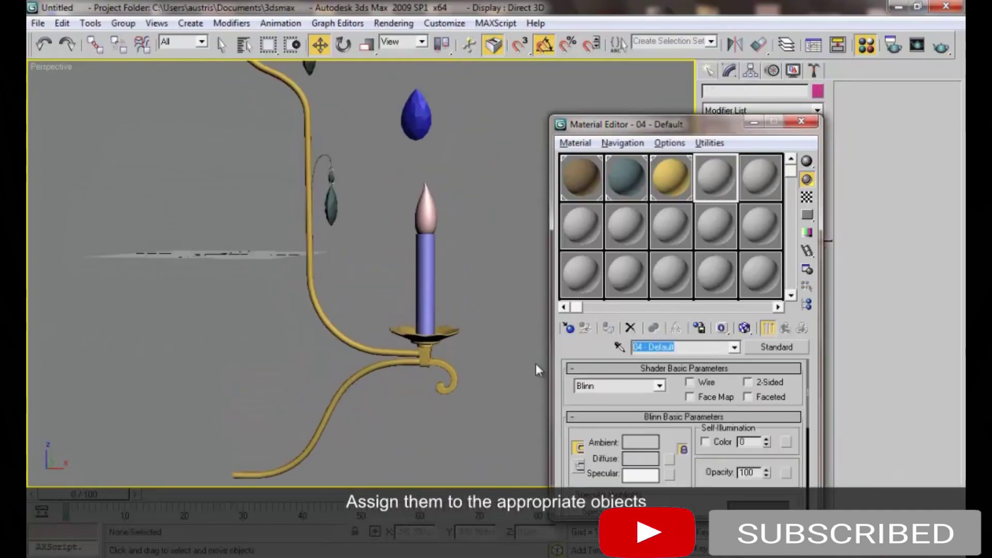
Make a white material named 'candle' and apply it to the candle body
text(candle)
click(640, 458)
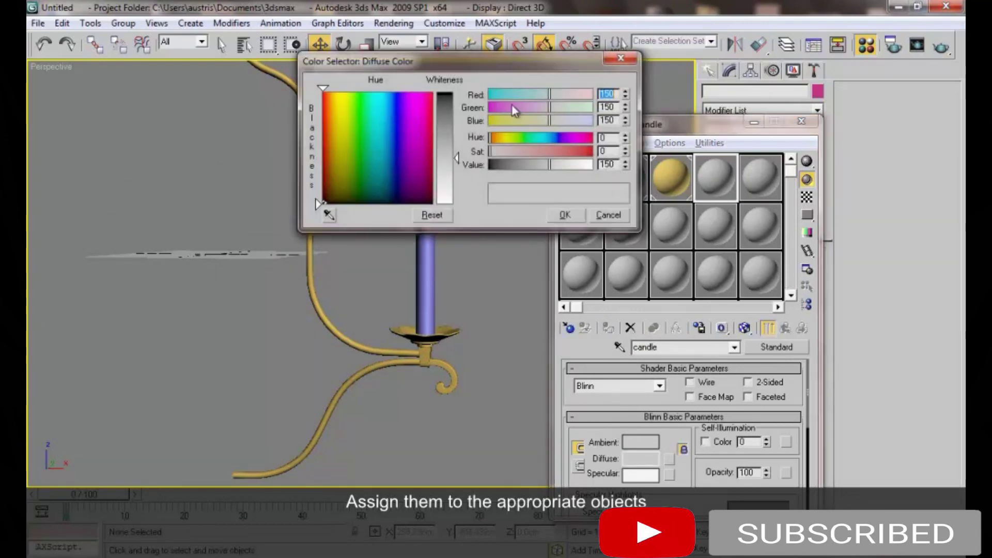
drag(537, 172, 587, 172)
click(565, 215)
drag(425, 292, 425, 292)
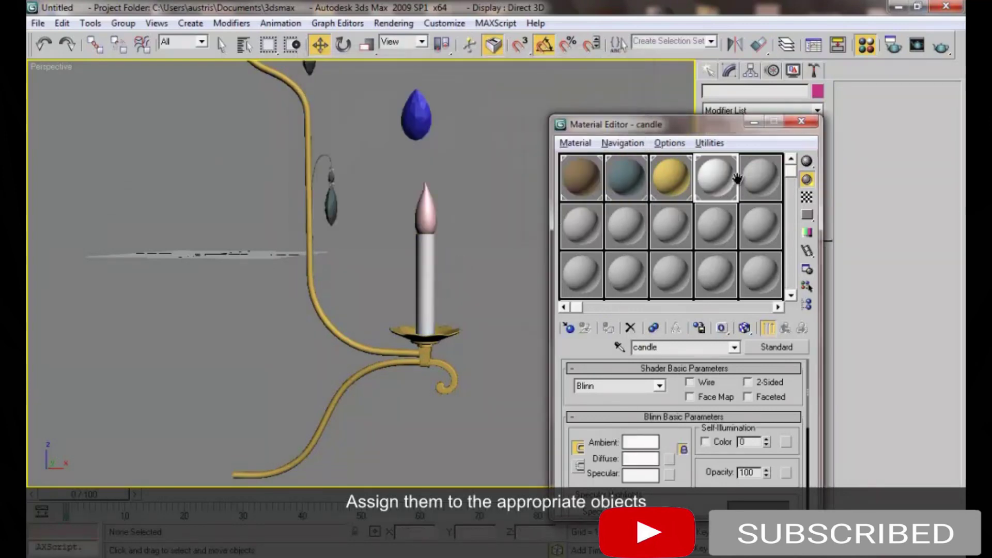
Make a light grey material named 'glass' and apply it to the flame bulb
click(761, 180)
text(glass)
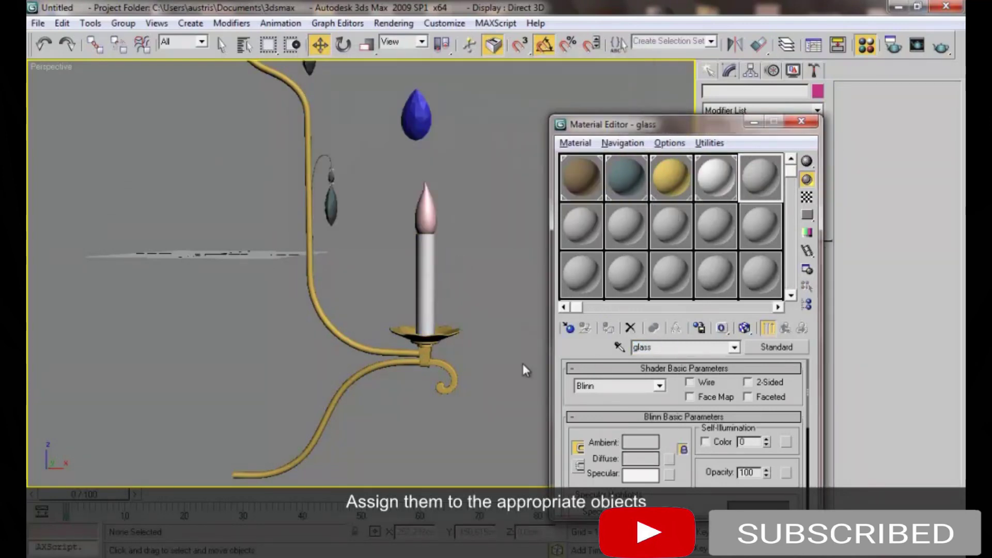
click(643, 459)
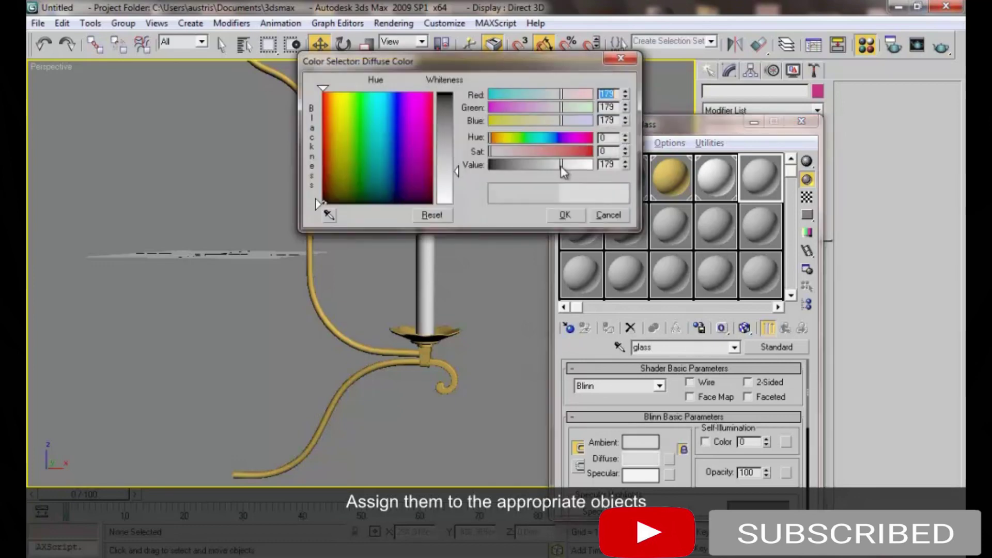
click(565, 215)
drag(420, 212, 420, 212)
Orbit and zoom around the sconce to inspect the new materials
mouse_move(469, 197)
alt+middle_down()
mouse_move(352, 267)
mouse_move(371, 197)
mouse_move(413, 240)
alt+middle_up()
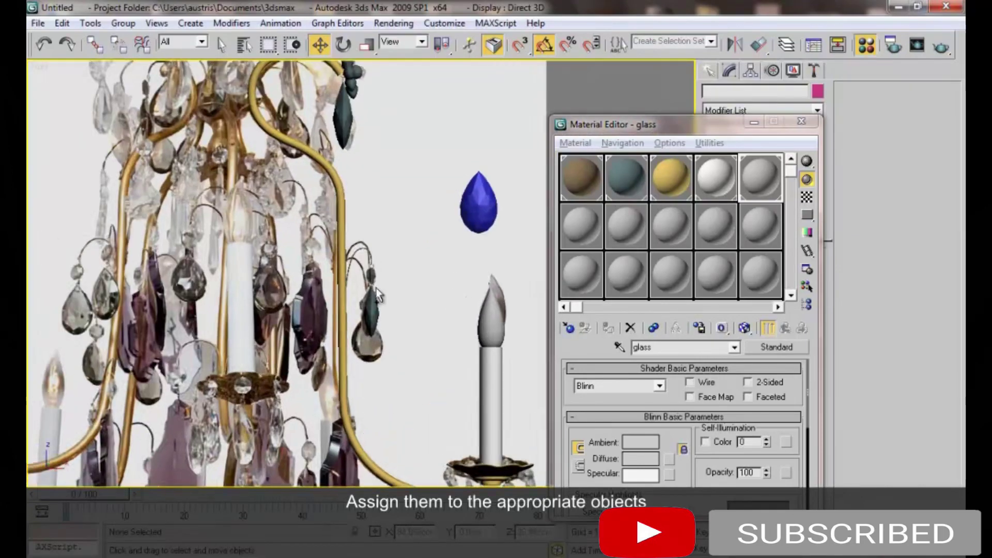
scroll(370, 325, down, 1)
scroll(371, 324, down, 1)
scroll(370, 341, down, 1)
scroll(370, 356, down, 1)
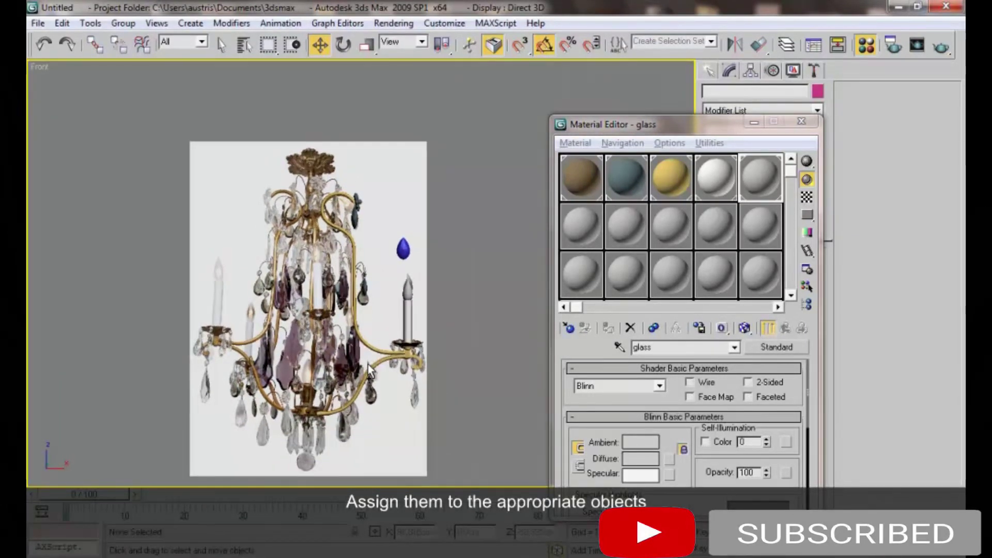
scroll(369, 364, up, 2)
scroll(371, 356, up, 1)
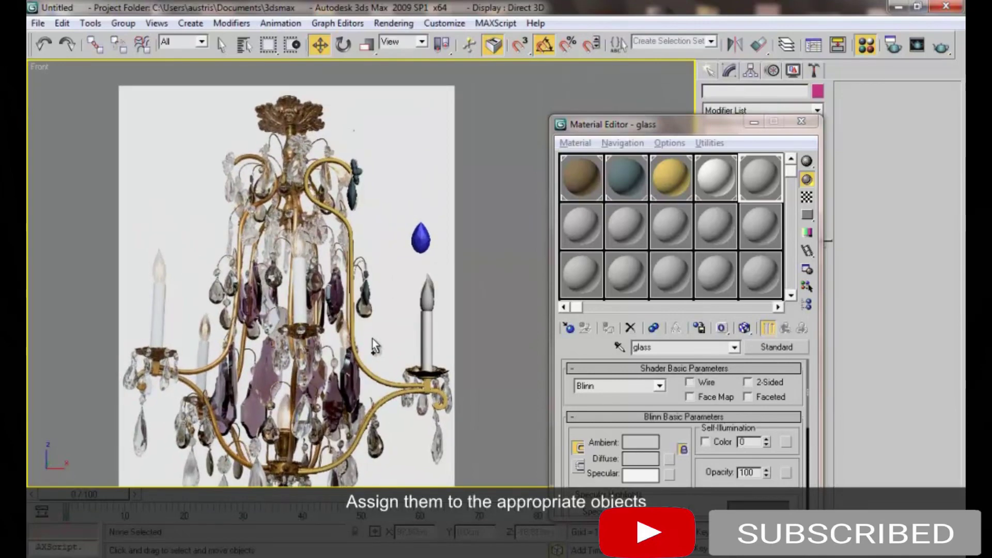
scroll(375, 345, up, 1)
scroll(381, 283, up, 2)
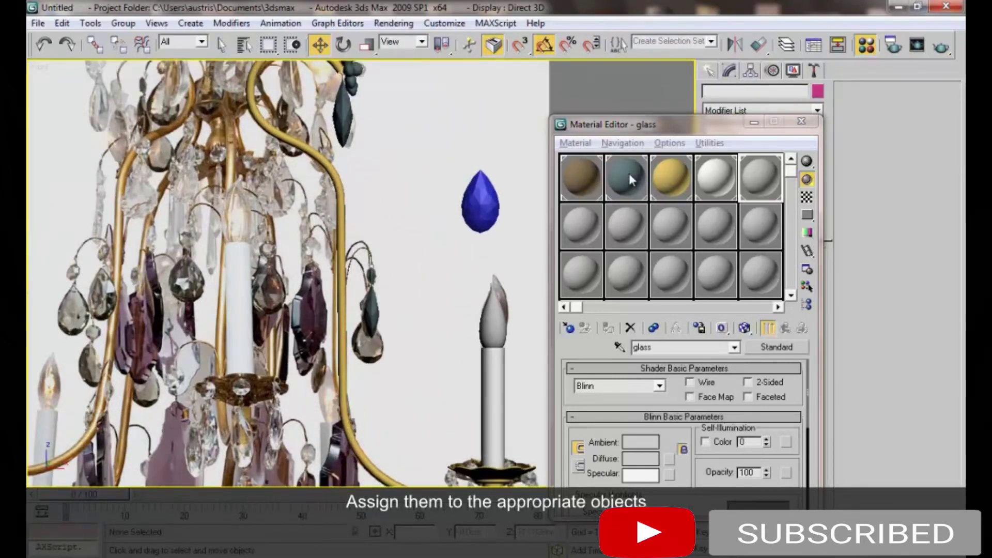
Create a crystal_black copy of the crystal material with near-black Diffuse and apply it to a hanging pendant
click(589, 238)
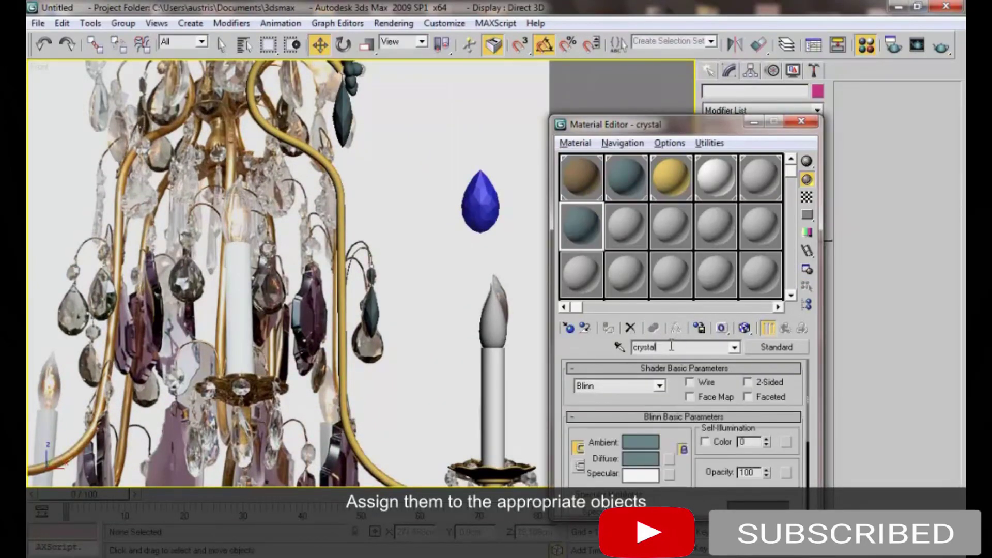
text(+)
text(ck)
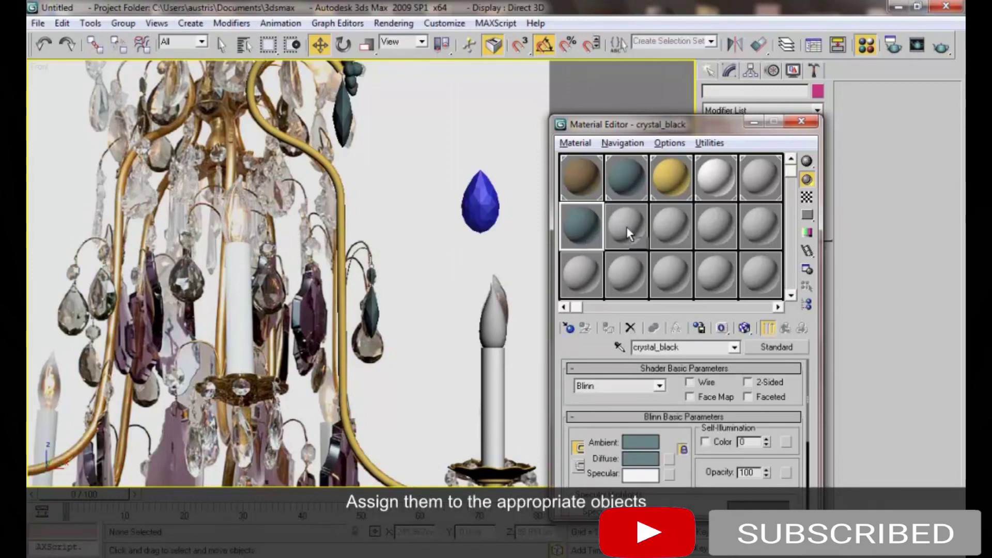
drag(582, 226, 626, 228)
drag(690, 347, 661, 358)
text(purple)
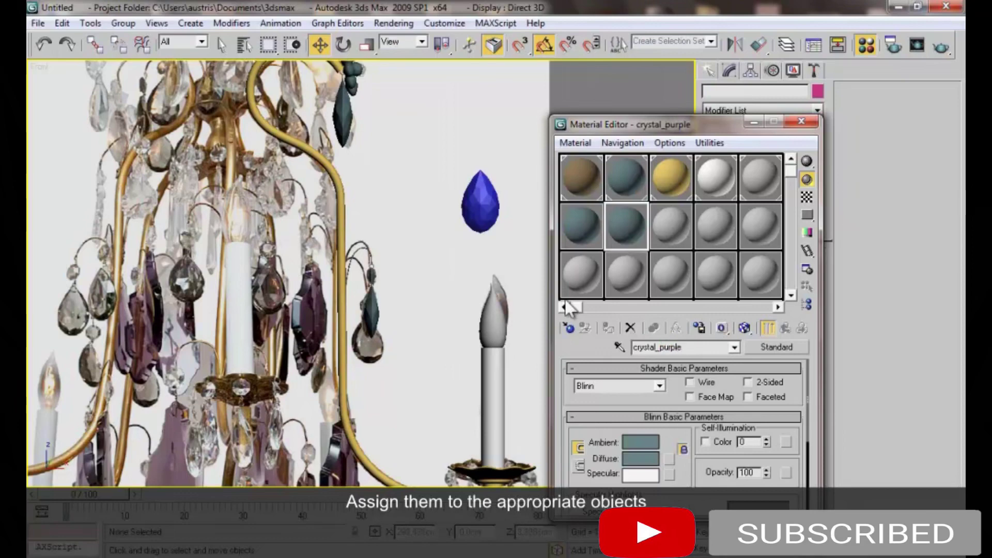
click(585, 222)
click(641, 458)
mouse_move(528, 150)
mouse_down()
mouse_move(494, 147)
mouse_move(499, 165)
mouse_up()
click(563, 216)
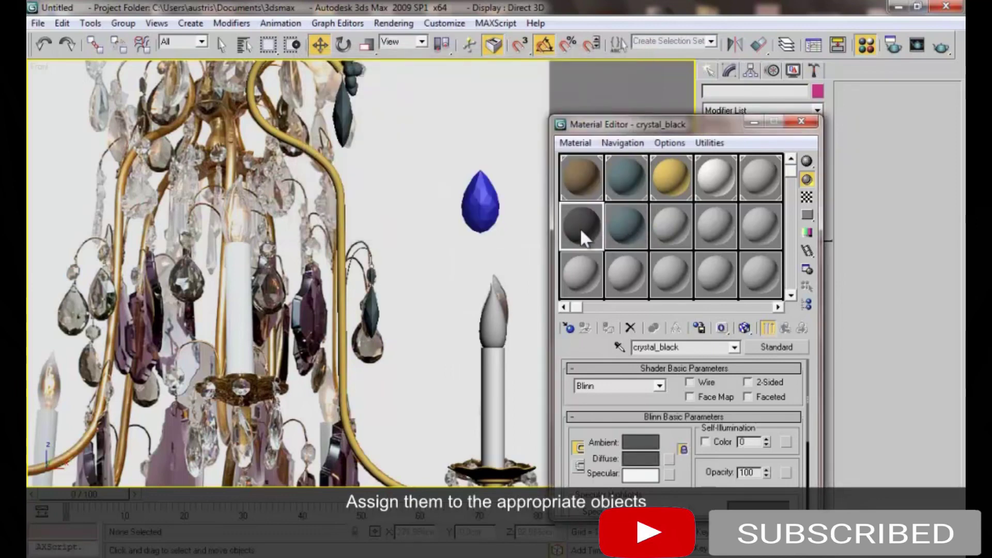
drag(380, 305, 371, 319)
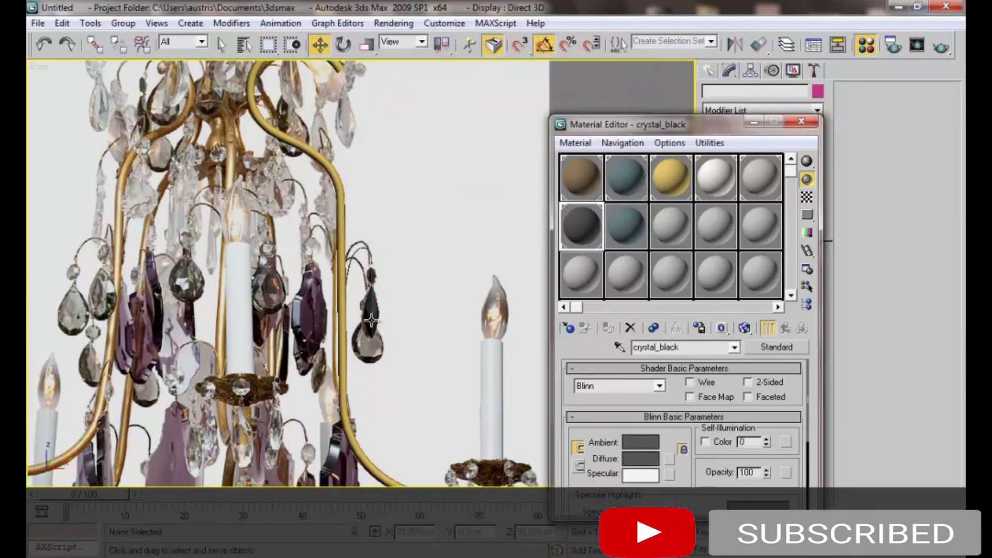
Set the crystal_purple material's Diffuse colour to purple
click(619, 230)
click(634, 454)
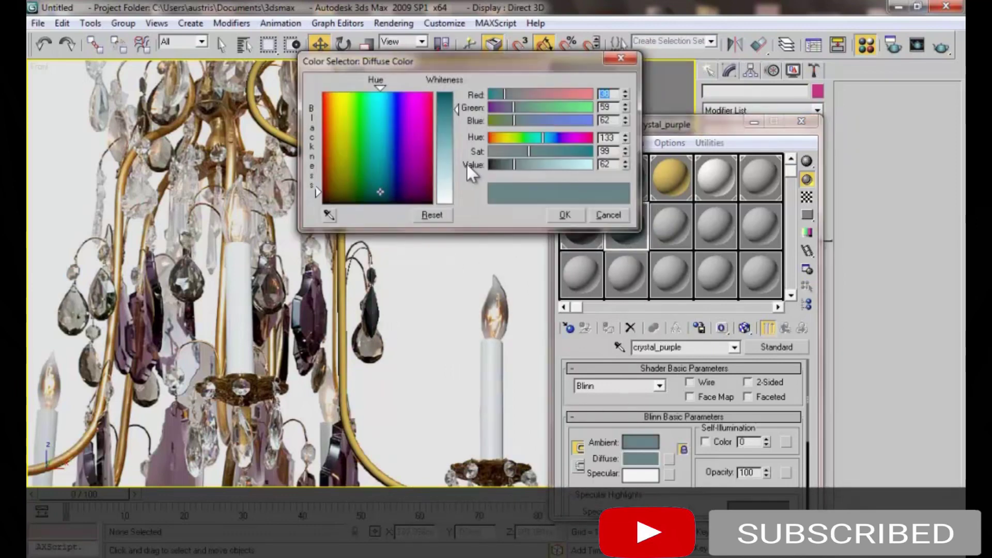
drag(564, 135, 523, 164)
click(565, 215)
Pan and zoom the view in on the reference chandelier's purple crystals
mouse_move(418, 223)
middle_down()
mouse_move(419, 257)
mouse_move(361, 315)
middle_up()
scroll(361, 309, down, 5)
scroll(355, 349, up, 4)
middle_drag(355, 349, 384, 253)
scroll(383, 253, up, 2)
scroll(348, 284, up, 2)
scroll(410, 237, up, 2)
scroll(397, 230, up, 3)
middle_drag(397, 230, 401, 247)
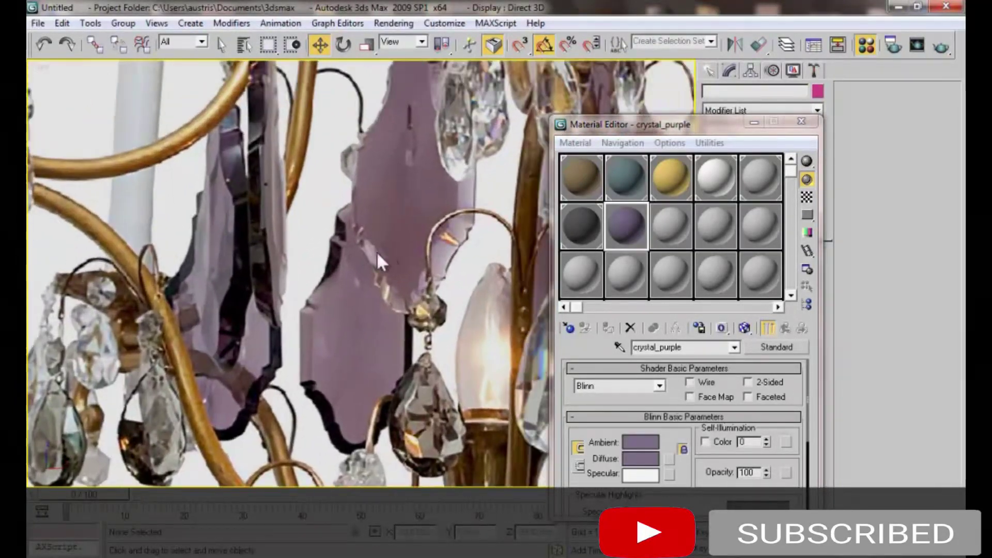
click(405, 192)
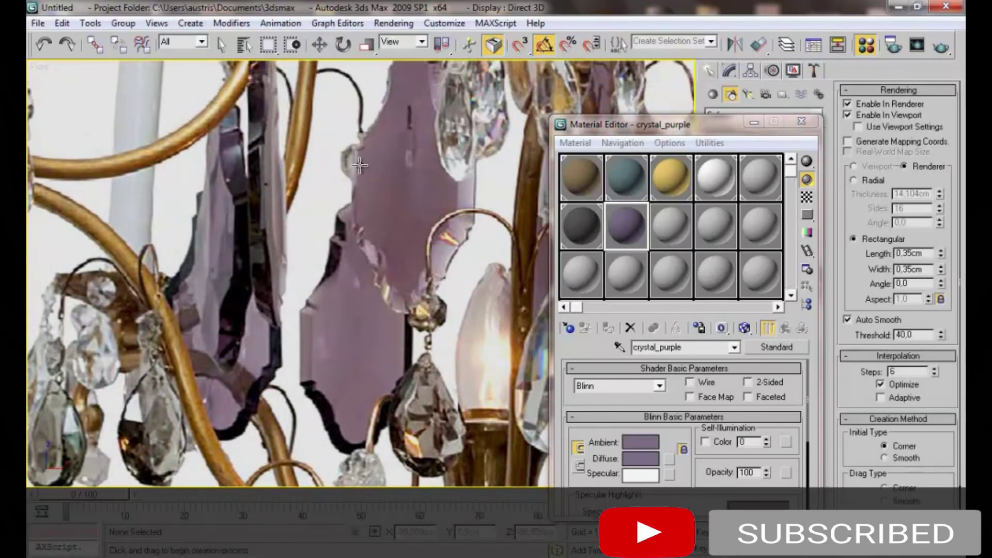
Trace half the purple crystal's outline as a line and add a mirrored instance on its other side
click(368, 179)
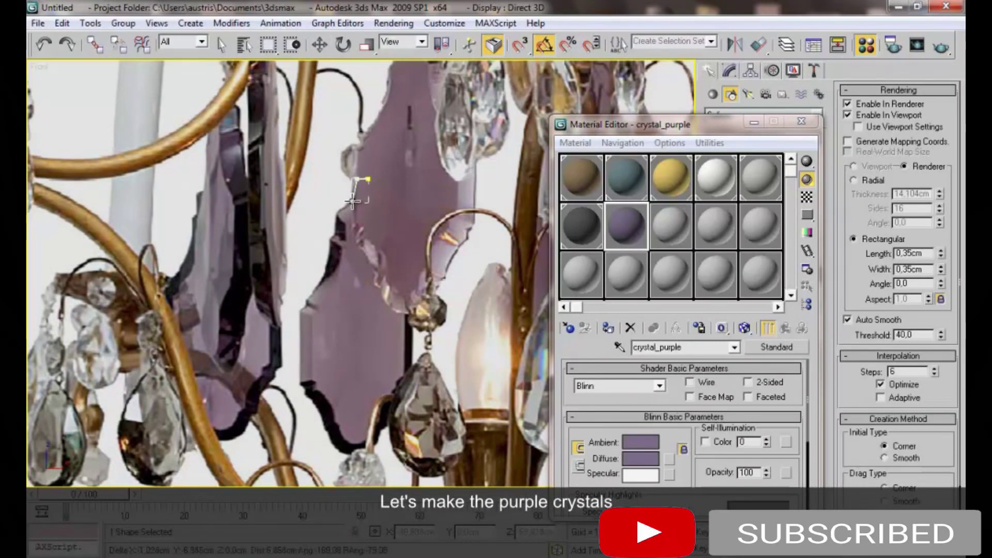
click(335, 213)
click(333, 238)
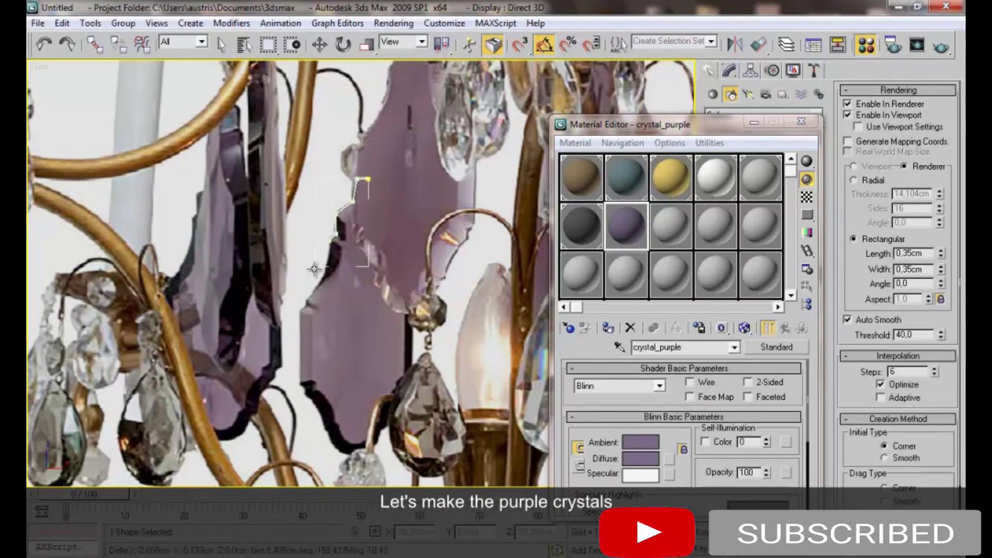
click(305, 310)
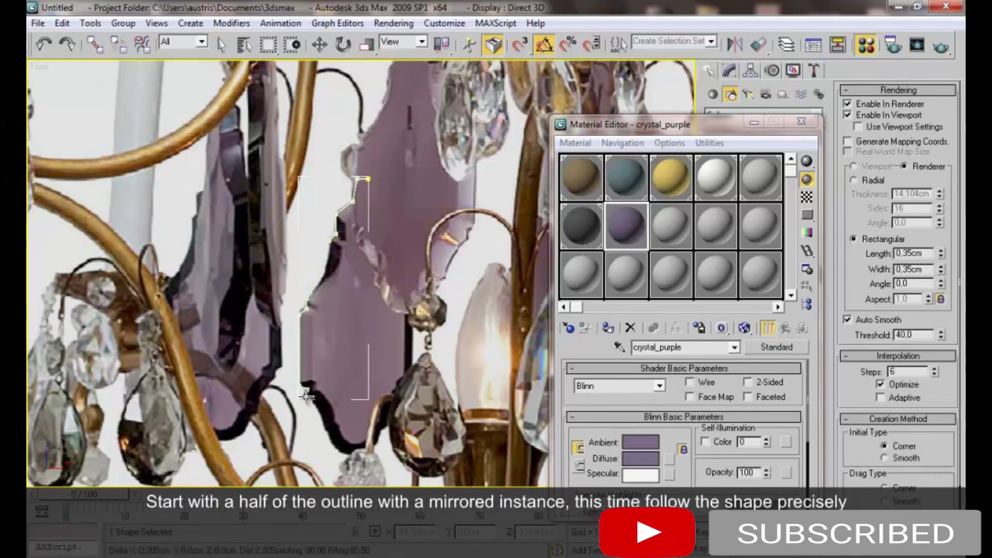
click(331, 398)
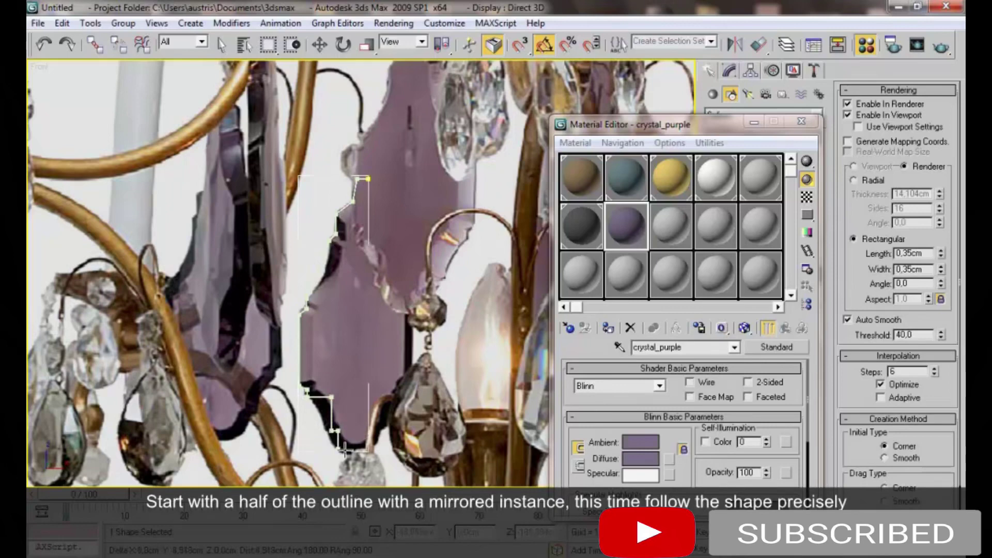
right_click(372, 336)
right_click(372, 336)
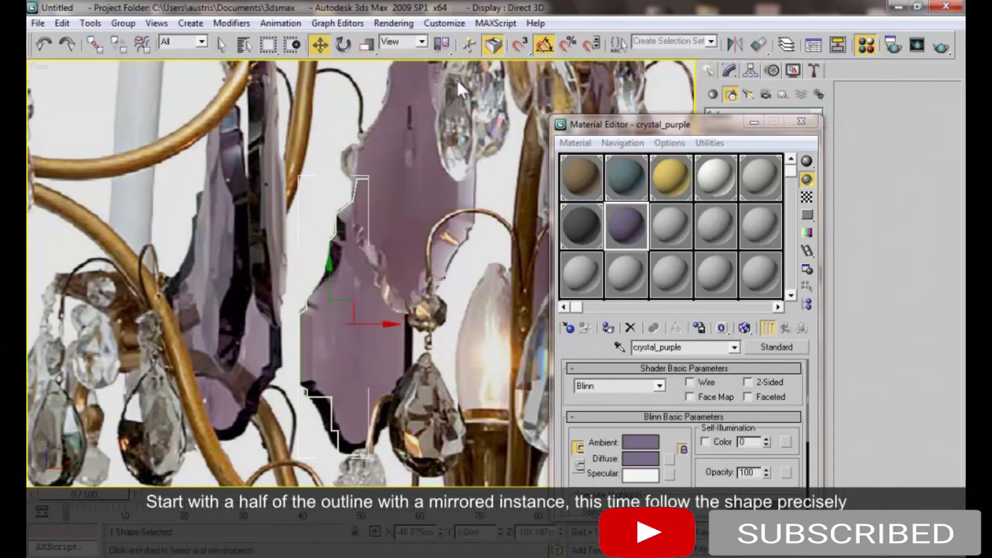
click(735, 45)
click(464, 389)
drag(377, 339, 429, 341)
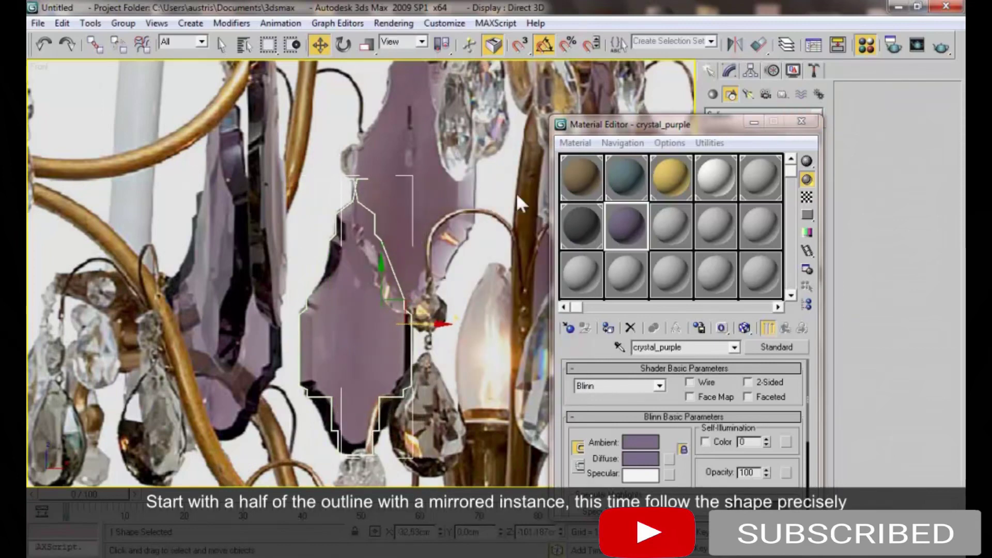
Move the outline's vertices so the halves fit the crystal's edge
key(1)
mouse_move(318, 154)
mouse_down()
mouse_move(407, 235)
mouse_move(368, 418)
mouse_up()
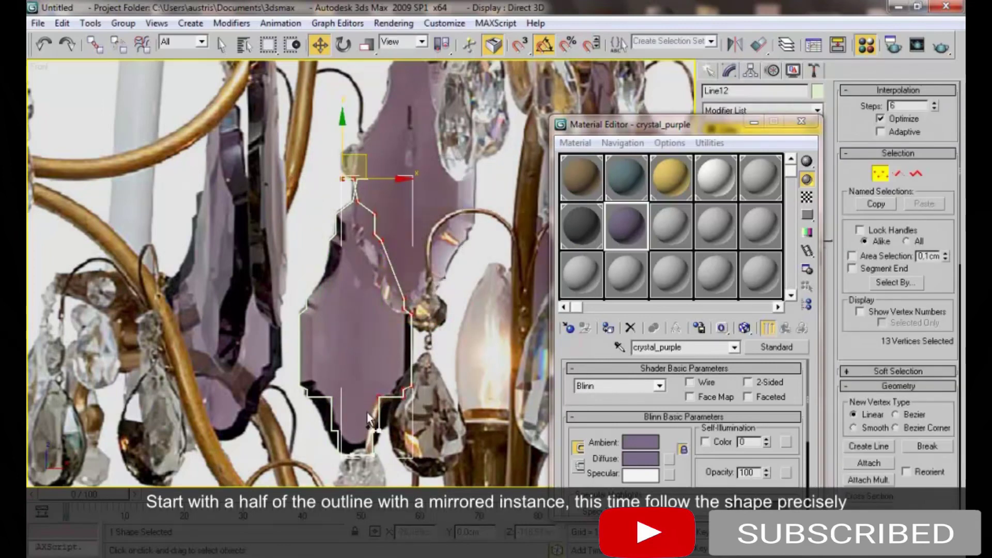
drag(388, 179, 398, 179)
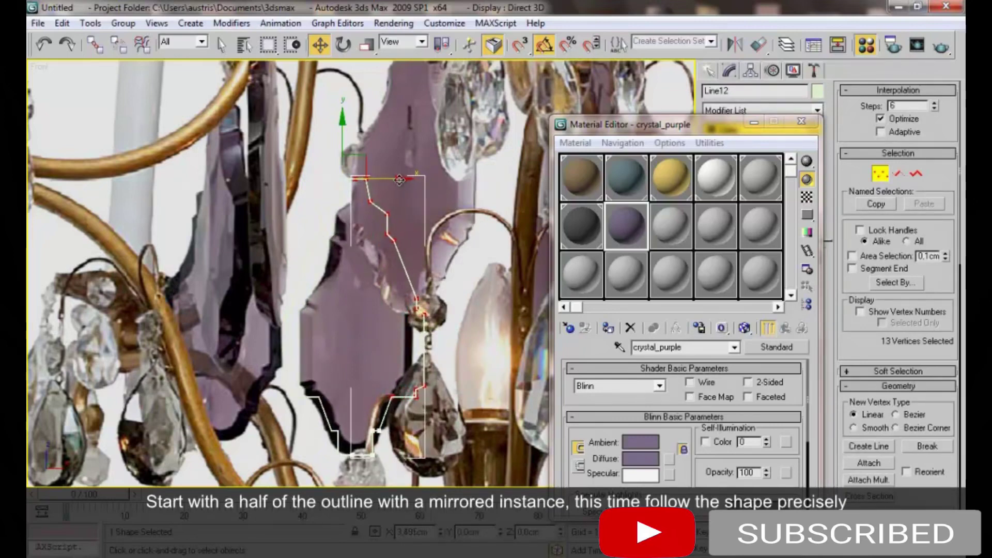
drag(437, 408, 366, 379)
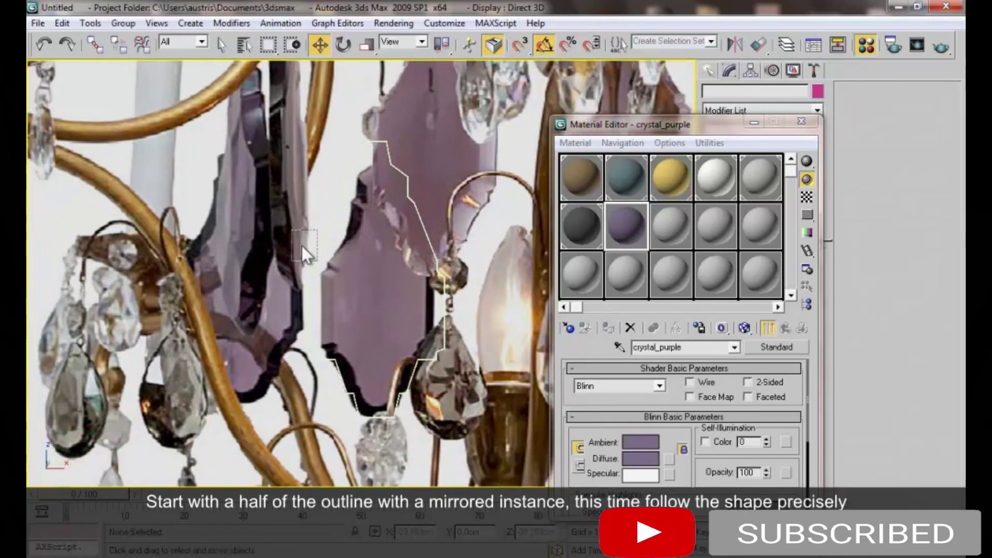
drag(302, 246, 310, 259)
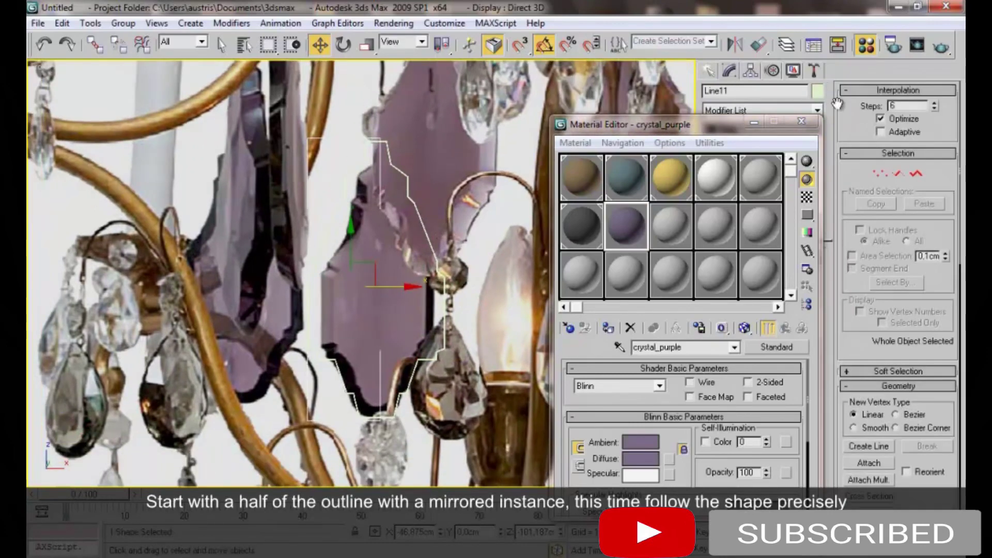
Close the Material Editor and reverse the outline spline's vertex order
click(802, 123)
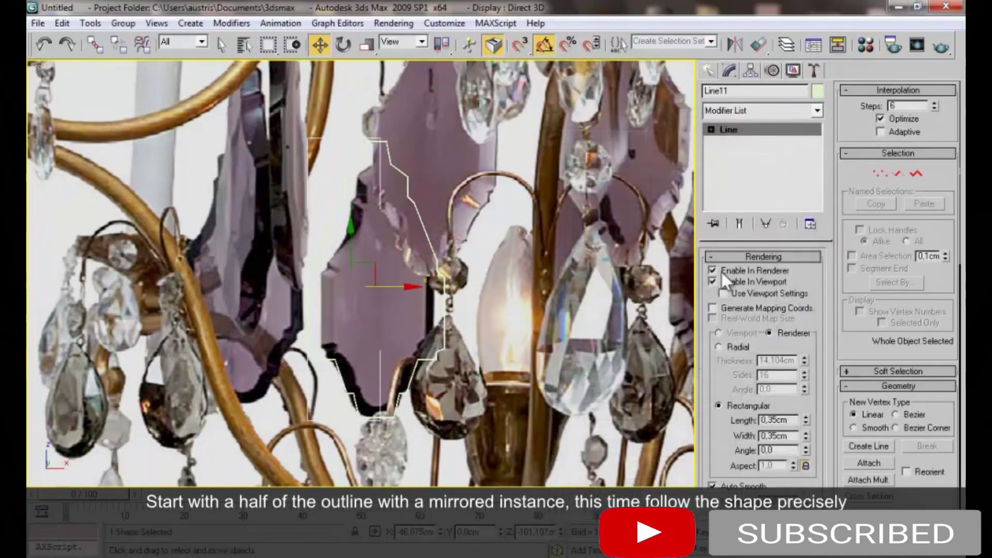
key(1)
middle_drag(327, 250, 367, 227)
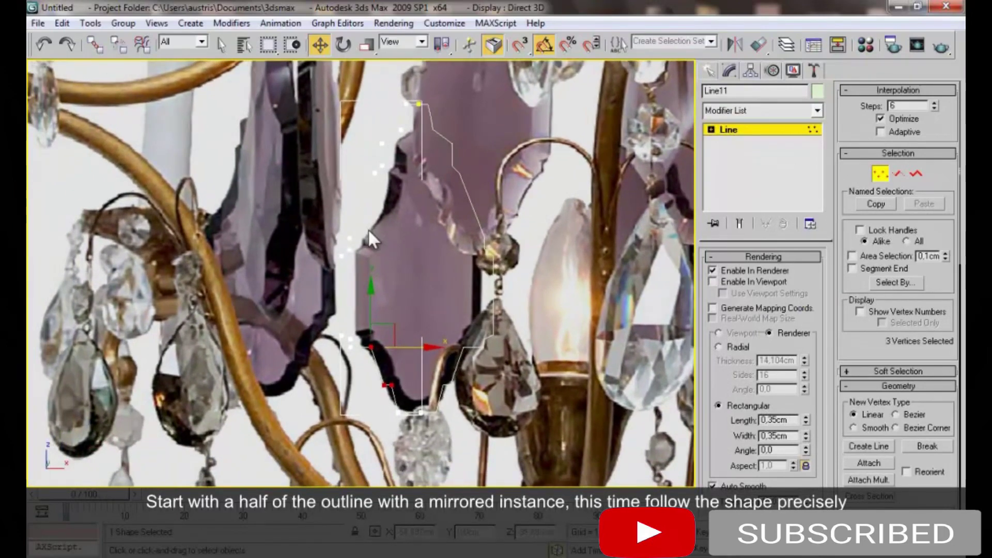
click(415, 121)
scroll(884, 455, down, 3)
scroll(885, 455, down, 3)
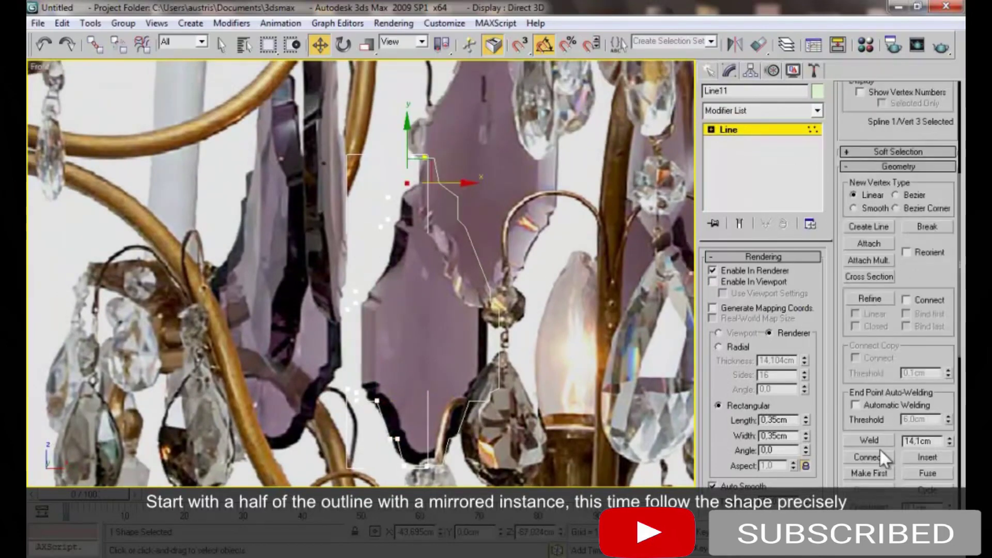
key(ctrl+a)
right_click(453, 111)
click(417, 10)
scroll(936, 206, down, 3)
scroll(936, 207, down, 1)
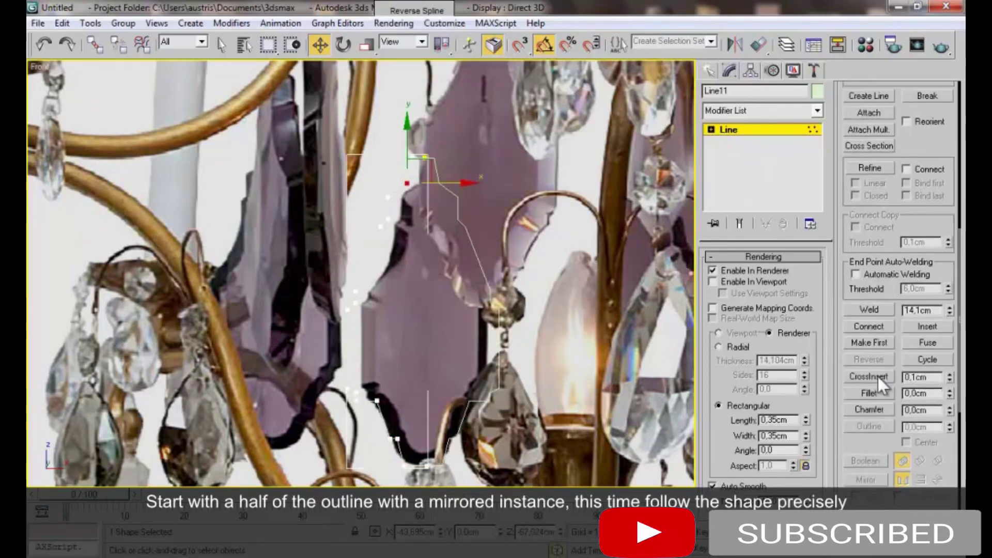
Fillet the outline's top and lower-right corner vertices
click(870, 394)
drag(408, 161, 409, 170)
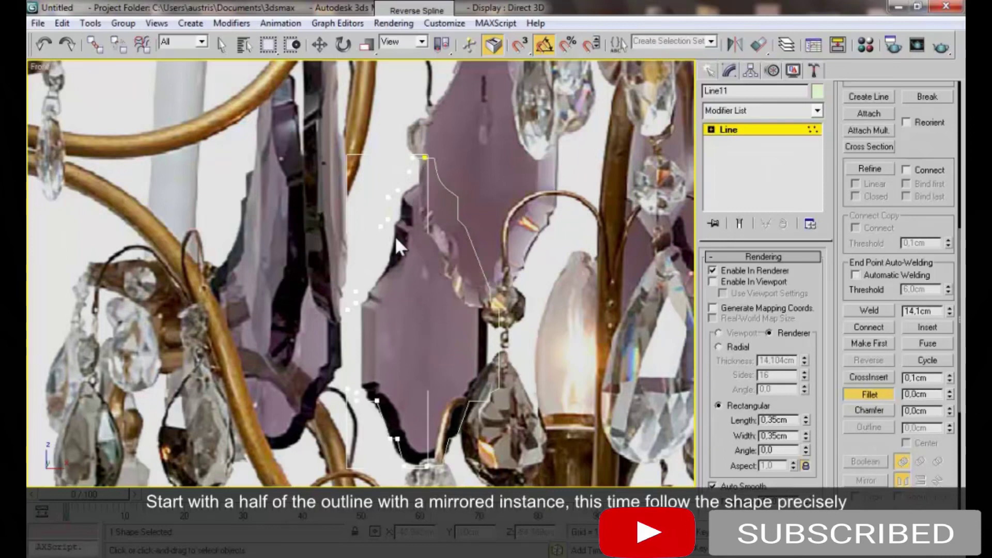
mouse_move(378, 402)
mouse_down()
mouse_move(408, 460)
mouse_move(406, 430)
mouse_move(410, 439)
mouse_up()
scroll(416, 311, up, 2)
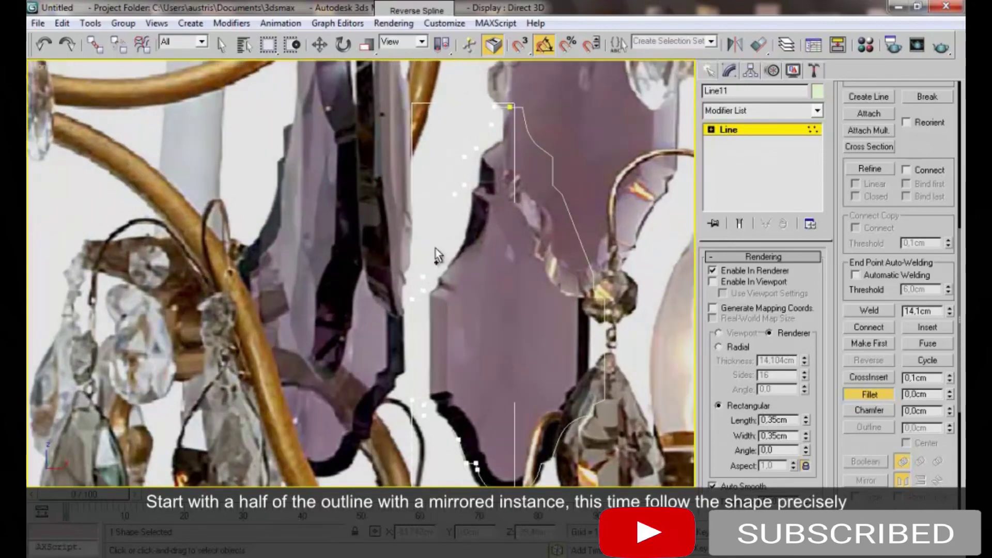
scroll(429, 238, up, 2)
key(w)
Make an outline vertex Smooth, reshape its tangent handle, and nudge the bottom vertex left
drag(412, 283, 435, 308)
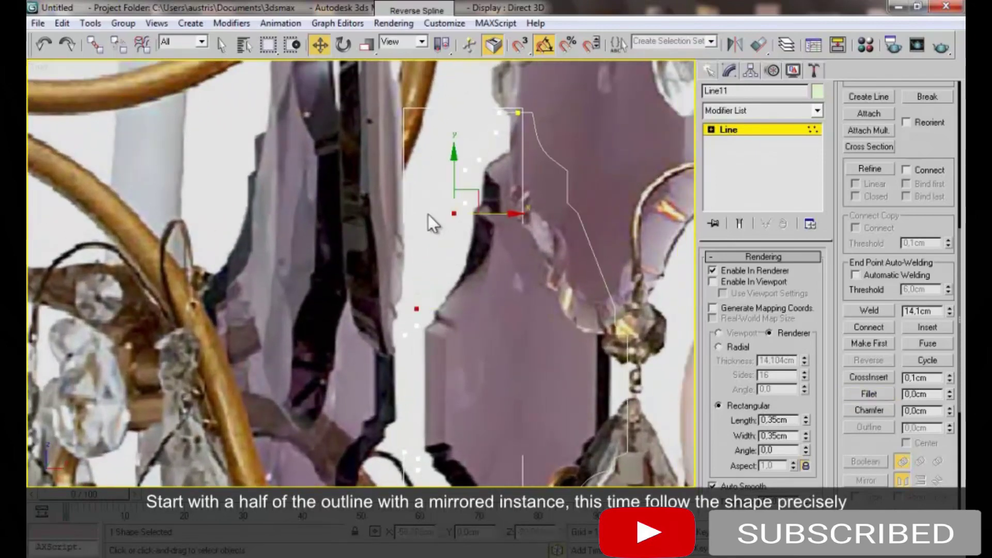
right_click(431, 215)
click(405, 137)
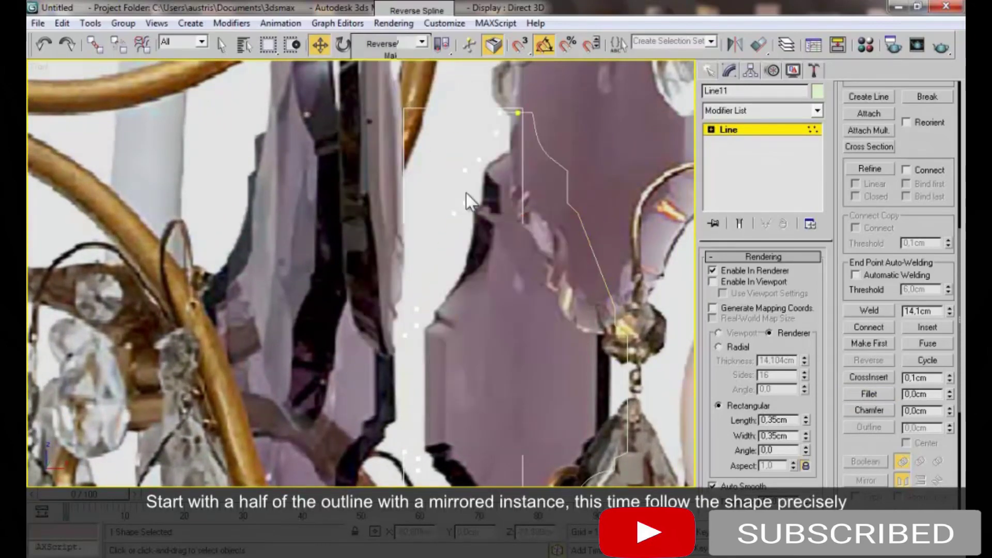
mouse_move(448, 247)
mouse_down()
mouse_move(457, 252)
mouse_move(449, 299)
mouse_up()
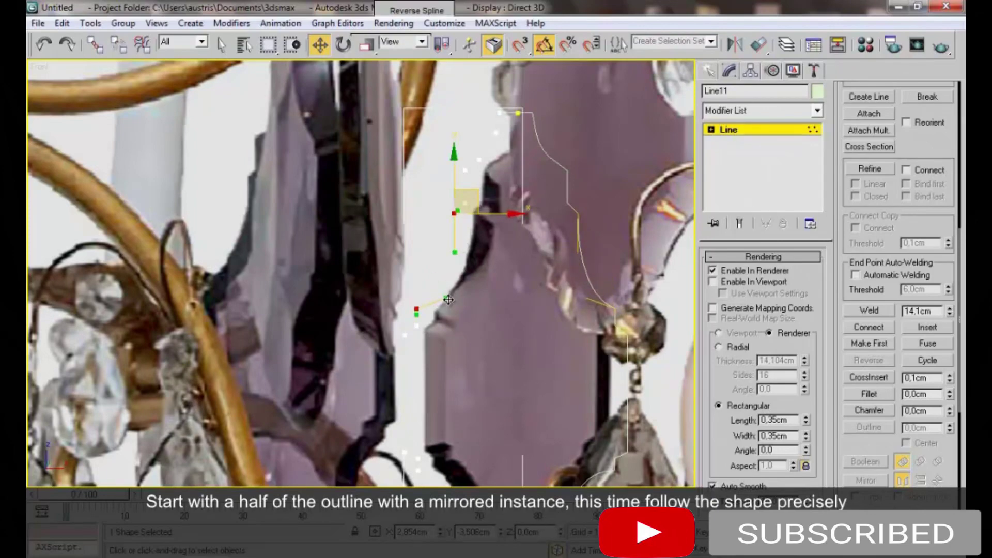
scroll(475, 296, down, 5)
scroll(463, 328, up, 5)
middle_drag(417, 206, 482, 299)
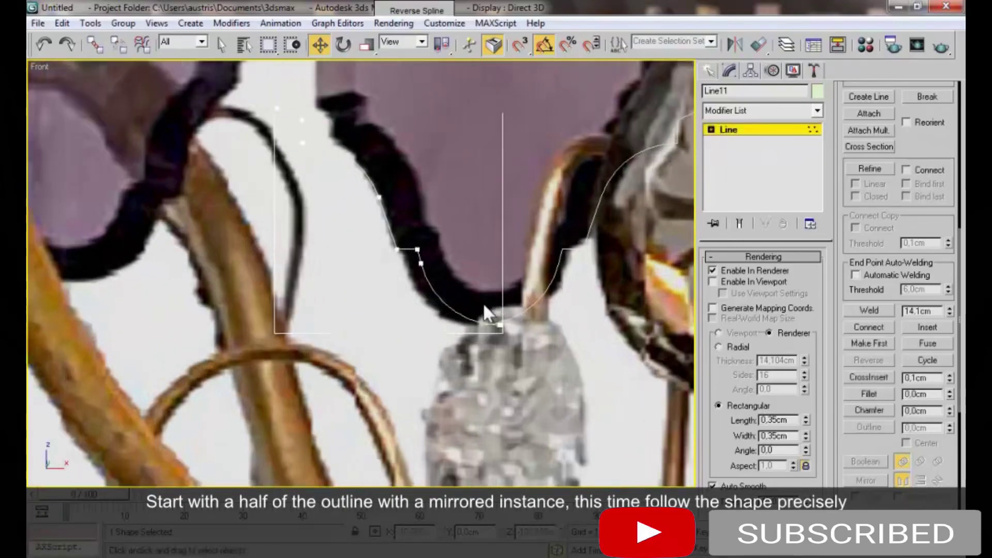
drag(532, 324, 527, 325)
click(502, 336)
scroll(513, 346, up, 2)
scroll(445, 238, up, 2)
drag(533, 288, 530, 289)
scroll(525, 289, down, 5)
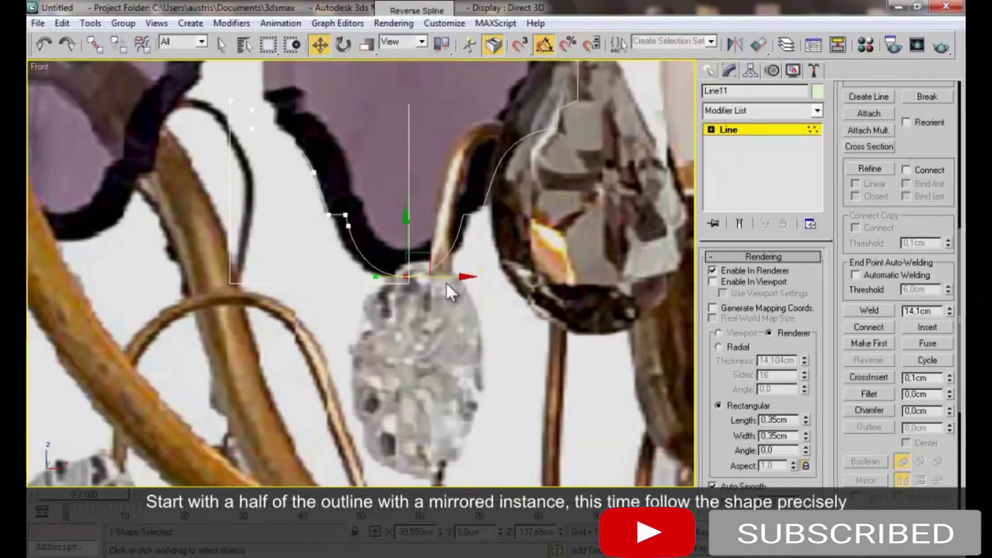
mouse_move(460, 342)
middle_down()
mouse_move(403, 276)
mouse_move(408, 268)
middle_up()
Leave vertex editing and select both half outlines
key(1)
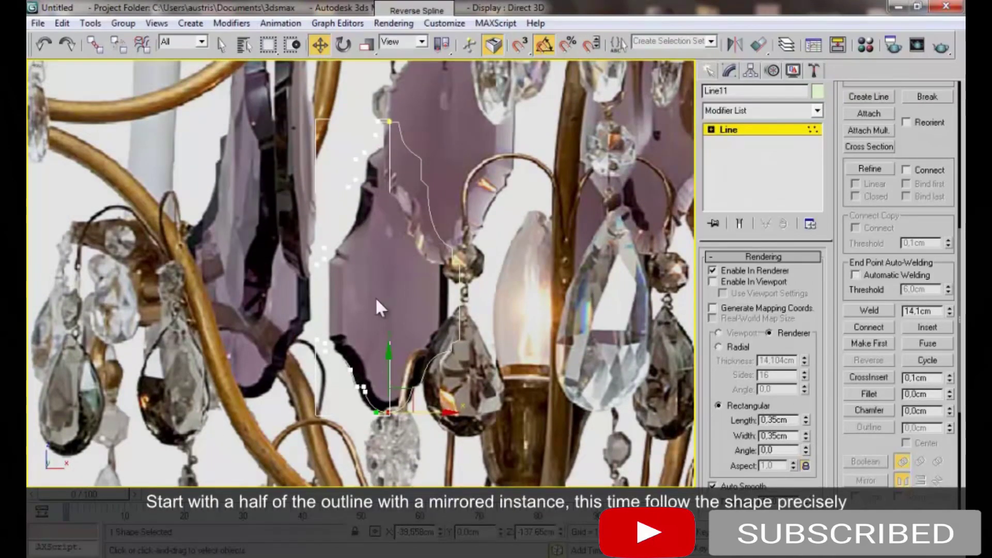
scroll(439, 212, up, 3)
scroll(518, 154, up, 3)
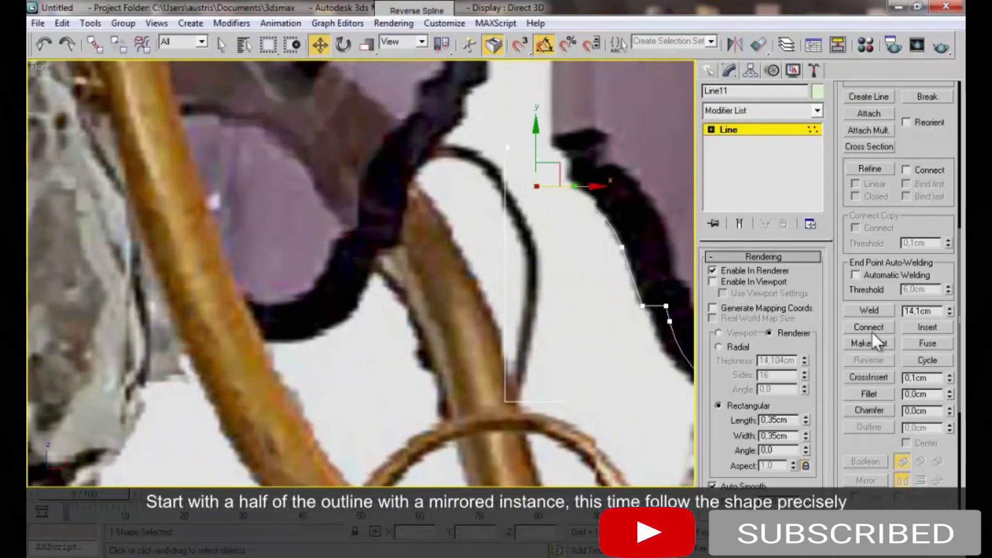
scroll(506, 275, down, 5)
middle_drag(506, 275, 407, 281)
key(1)
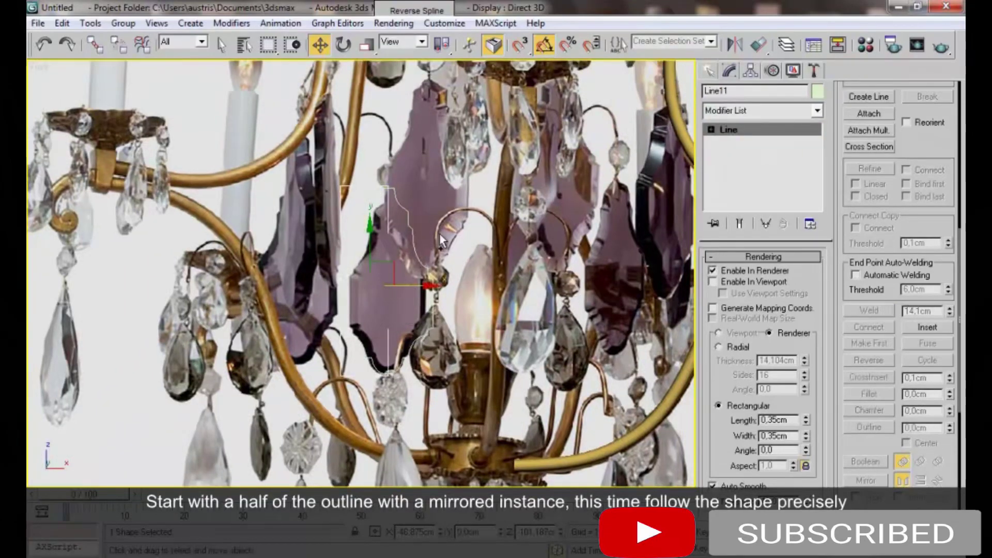
key(ctrl+a)
scroll(424, 246, up, 3)
scroll(428, 229, up, 3)
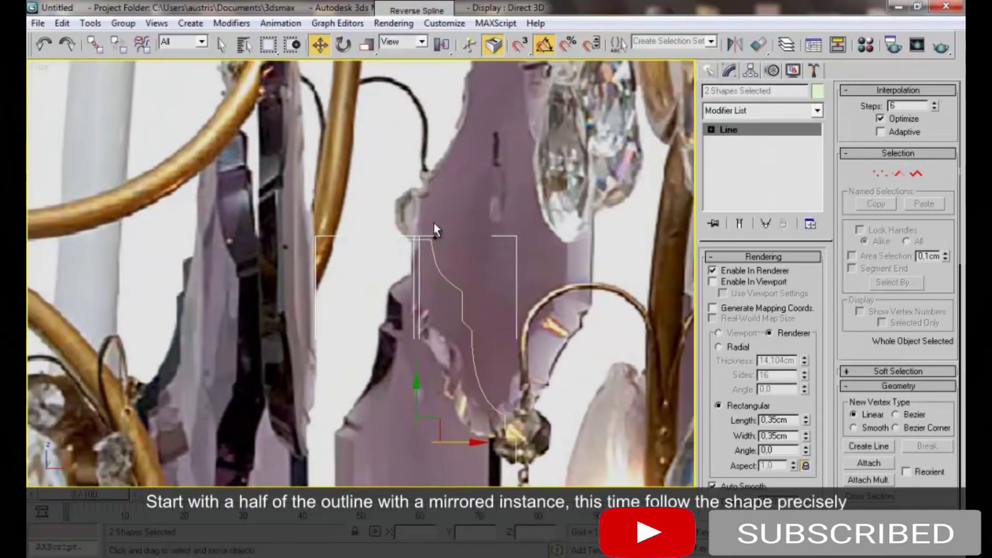
Fillet Line12's top corner vertex by 1.673 cm
click(440, 252)
key(1)
click(430, 239)
scroll(923, 336, down, 3)
scroll(924, 336, down, 2)
scroll(888, 470, down, 2)
scroll(881, 450, down, 2)
click(873, 434)
drag(434, 239, 431, 230)
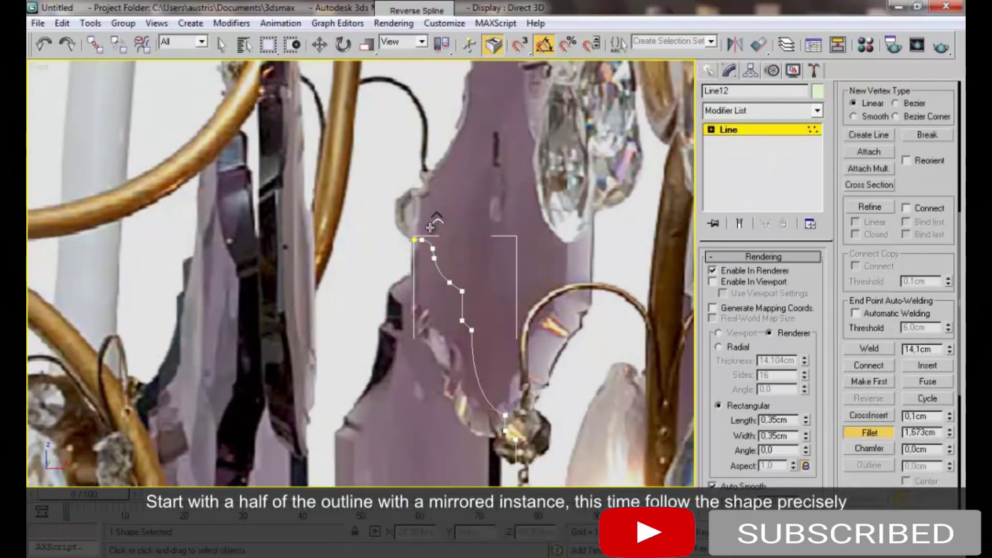
right_click(464, 219)
key(w)
click(853, 465)
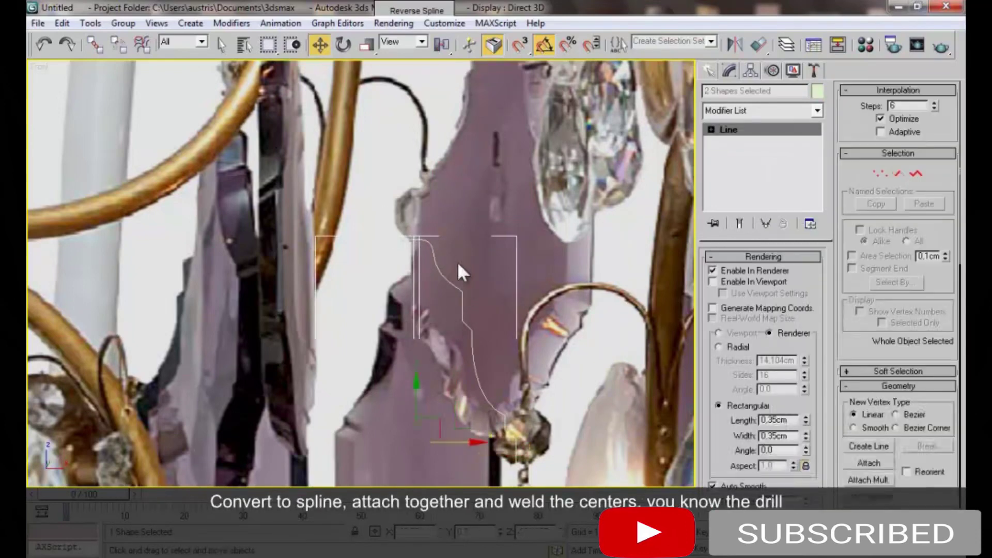
Convert both halves to editable splines and attach the other half to Line12
right_click(455, 255)
mouse_move(482, 391)
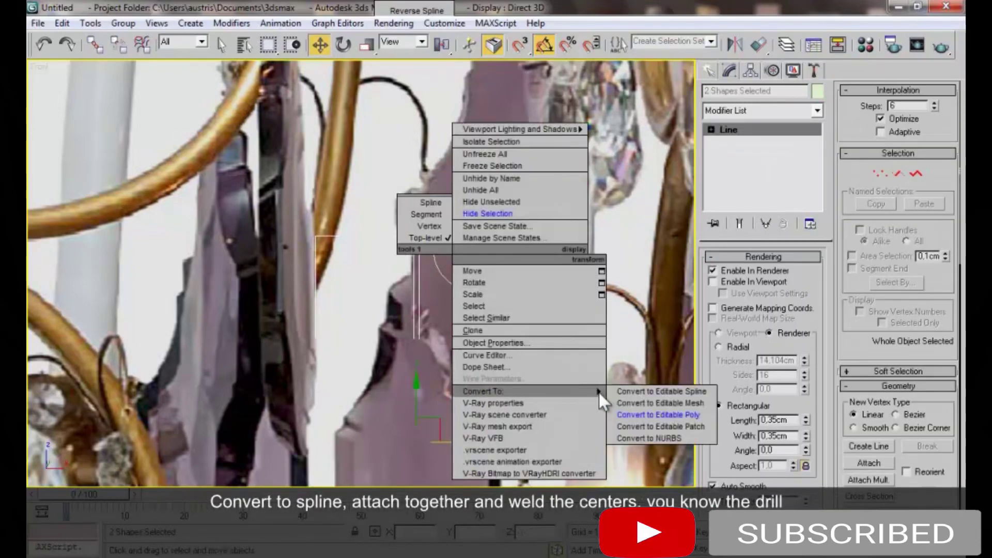
click(622, 392)
click(472, 274)
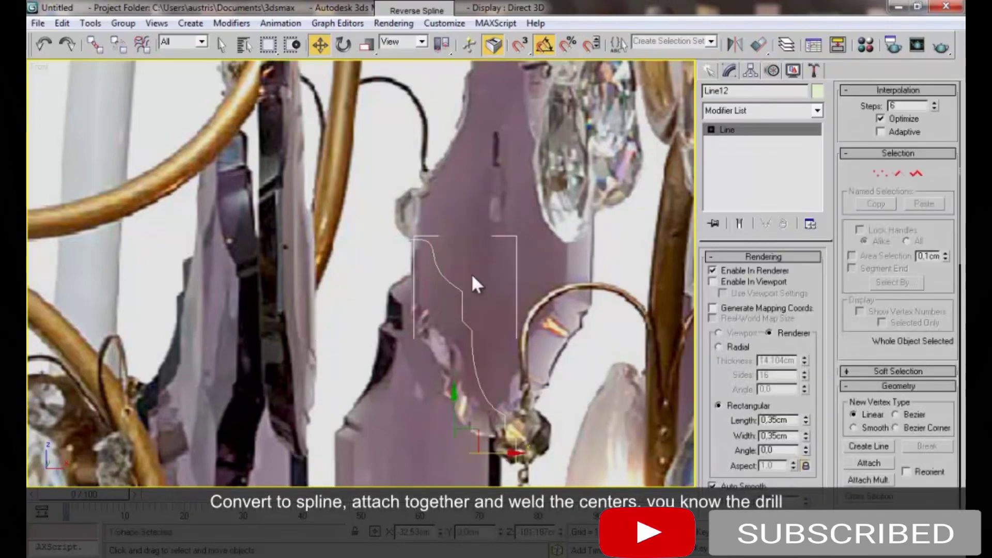
click(397, 261)
Weld the two coincident bottom-centre vertices and make the merged vertex a smooth curve point
key(1)
scroll(427, 244, up, 2)
scroll(411, 169, up, 2)
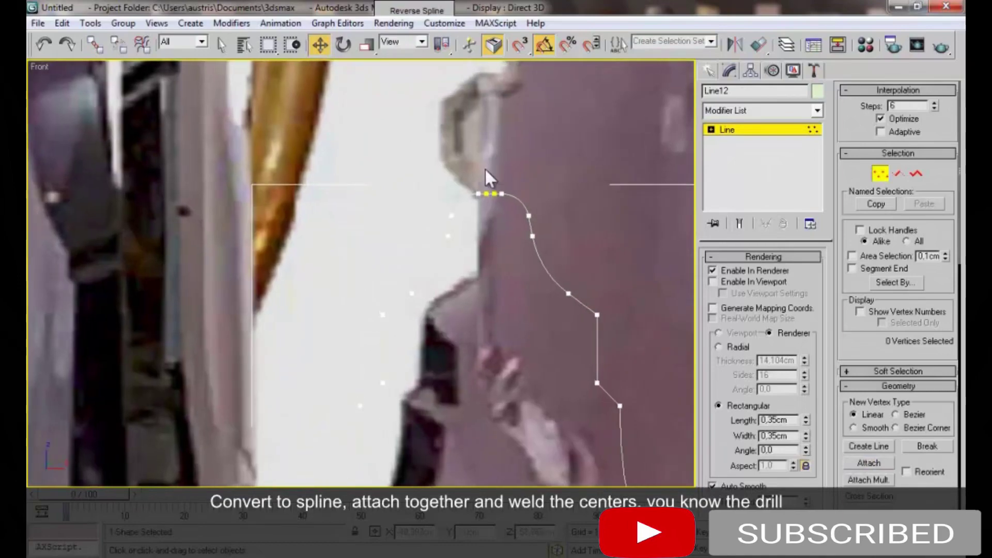
scroll(936, 414, down, 5)
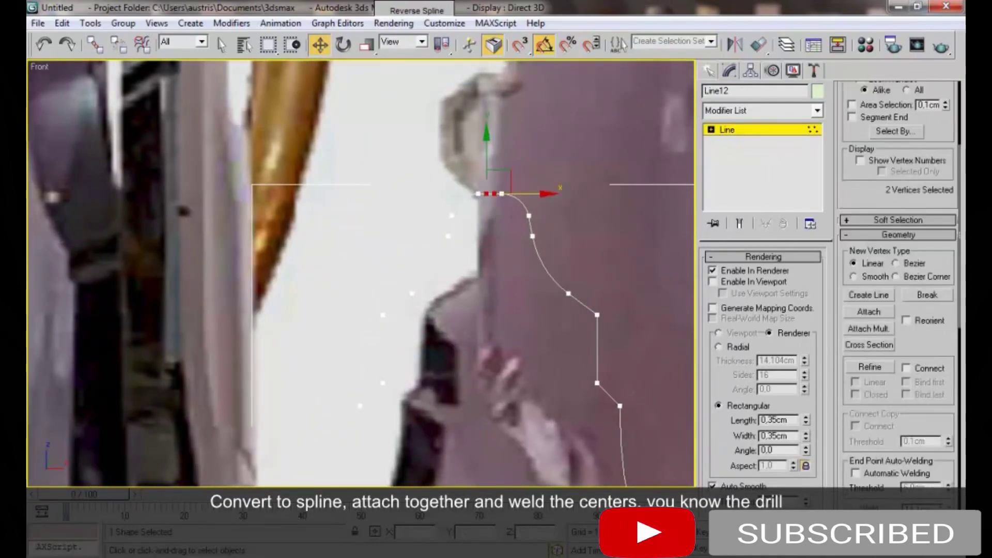
click(490, 193)
mouse_move(498, 102)
middle_down()
mouse_move(466, 334)
mouse_move(457, 284)
middle_up()
drag(393, 377, 453, 439)
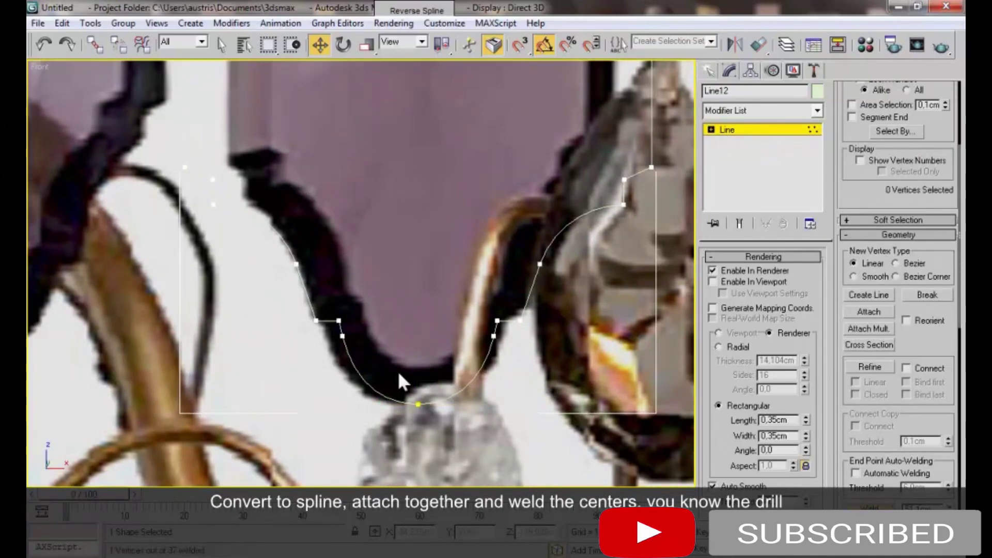
right_click(419, 333)
click(393, 233)
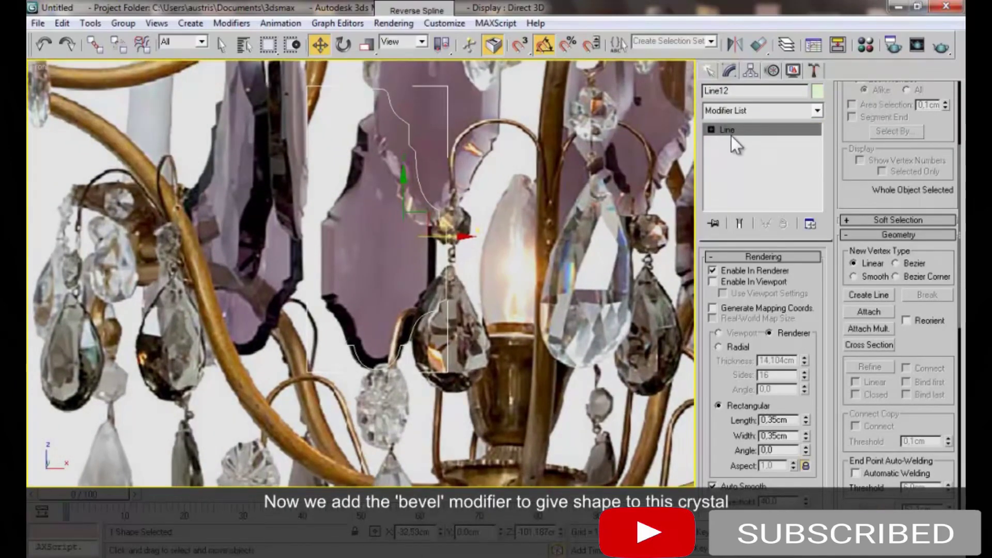
click(760, 110)
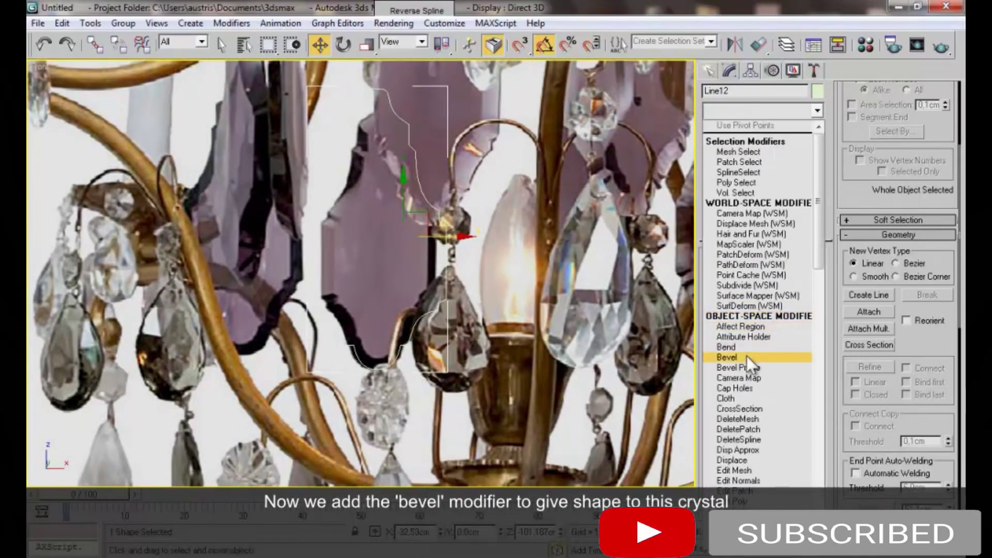
Add a Bevel with Level 1 height 1.5cm and Level 2 height 1.5cm, outline -2.8cm
click(743, 347)
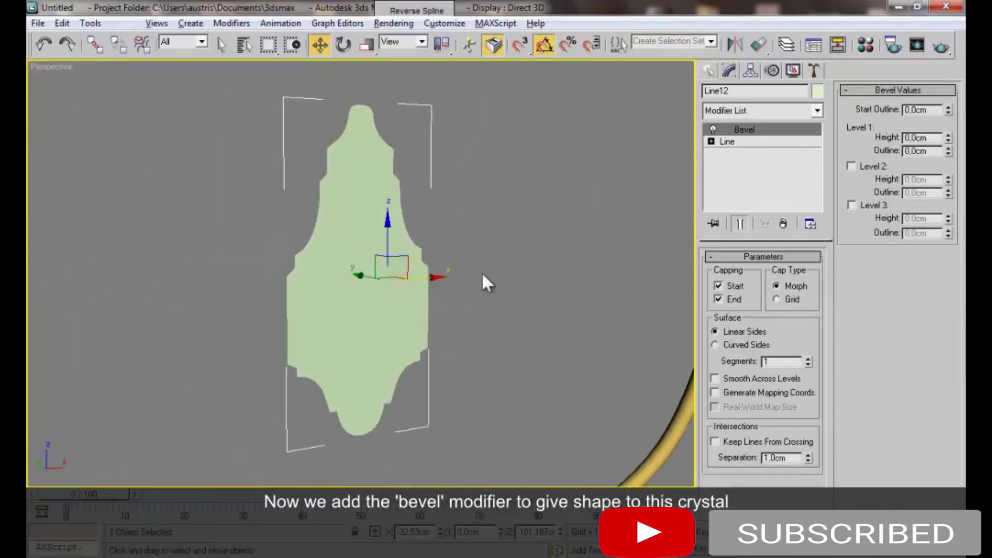
alt+middle_drag(506, 335, 738, 209)
drag(946, 135, 948, 137)
click(873, 166)
drag(948, 178, 949, 206)
mouse_move(584, 271)
alt+middle_down()
mouse_move(240, 232)
mouse_move(252, 166)
mouse_move(467, 194)
mouse_move(456, 220)
mouse_move(411, 251)
mouse_move(437, 253)
alt+middle_up()
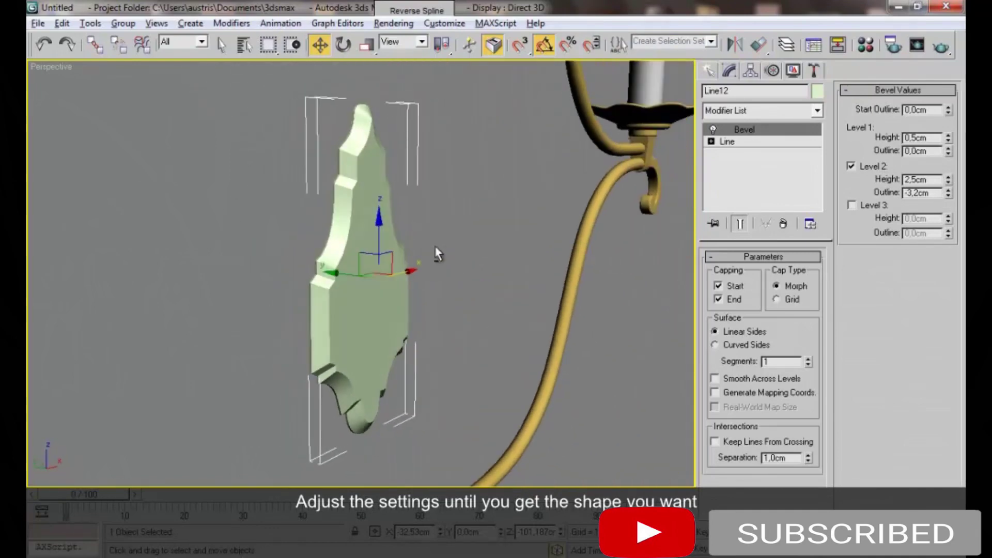
drag(950, 195, 947, 184)
mouse_move(465, 248)
alt+middle_down()
mouse_move(290, 255)
mouse_move(445, 258)
alt+middle_up()
drag(949, 138, 949, 133)
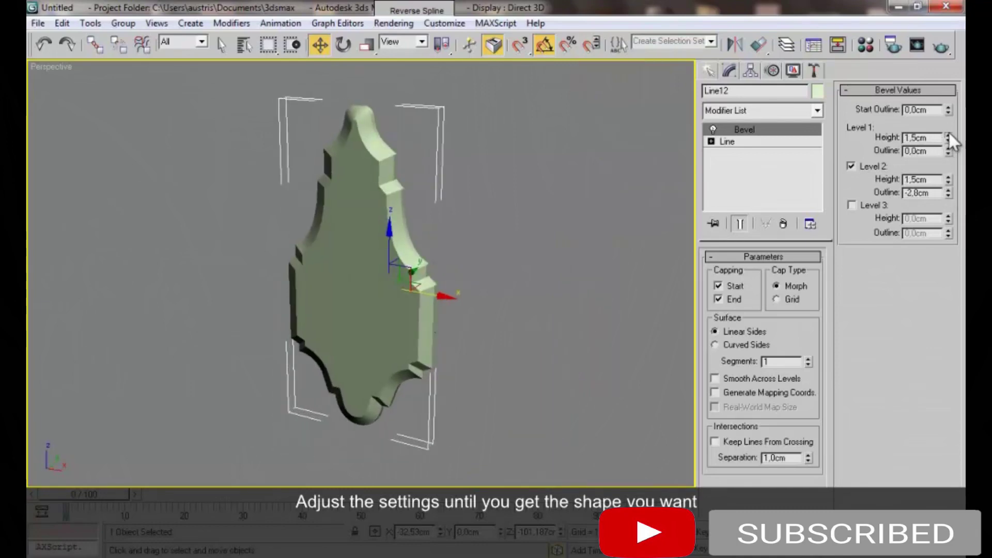
Orbit around the bevelled crystal and switch to Top view
alt+middle_drag(393, 227, 521, 201)
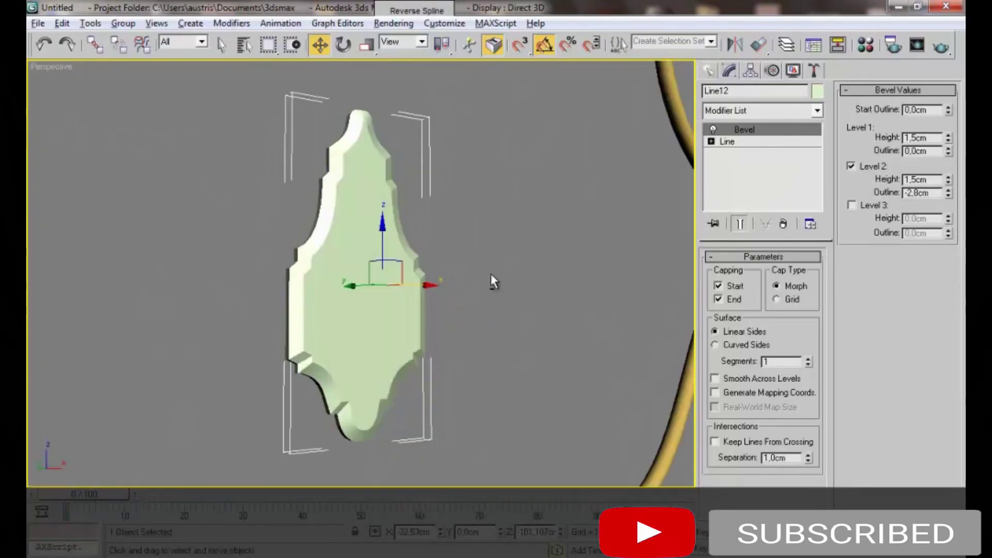
alt+middle_drag(491, 274, 615, 250)
key(t)
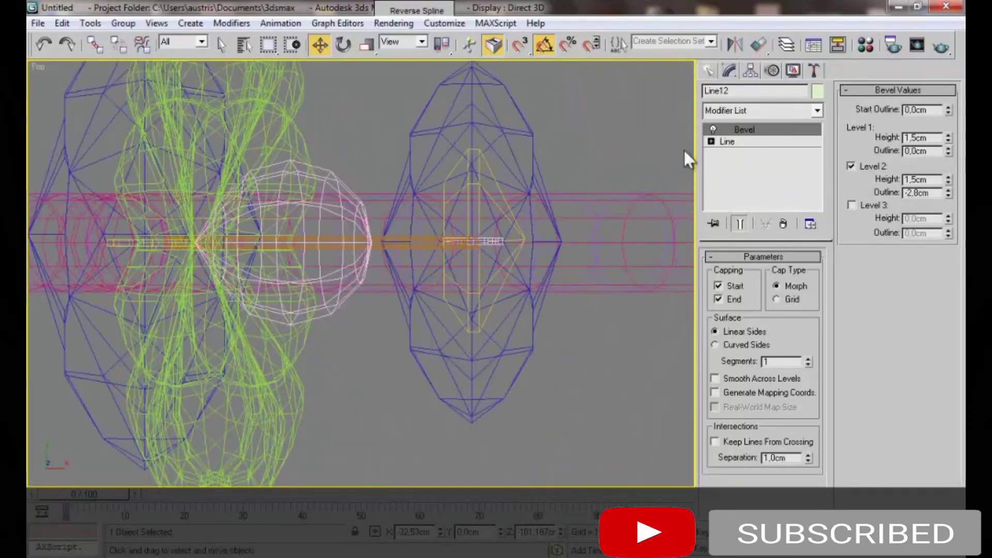
click(816, 110)
Add a Symmetry modifier mirrored on Z and shift its mirror plane to double the crystal
scroll(778, 335, down, 5)
click(772, 351)
click(762, 284)
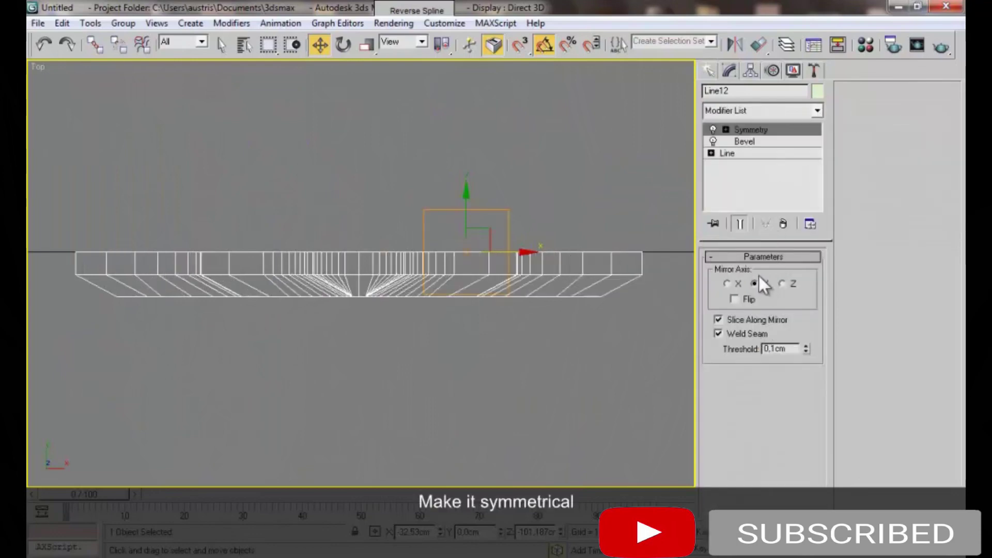
click(782, 283)
key(1)
drag(460, 212, 465, 216)
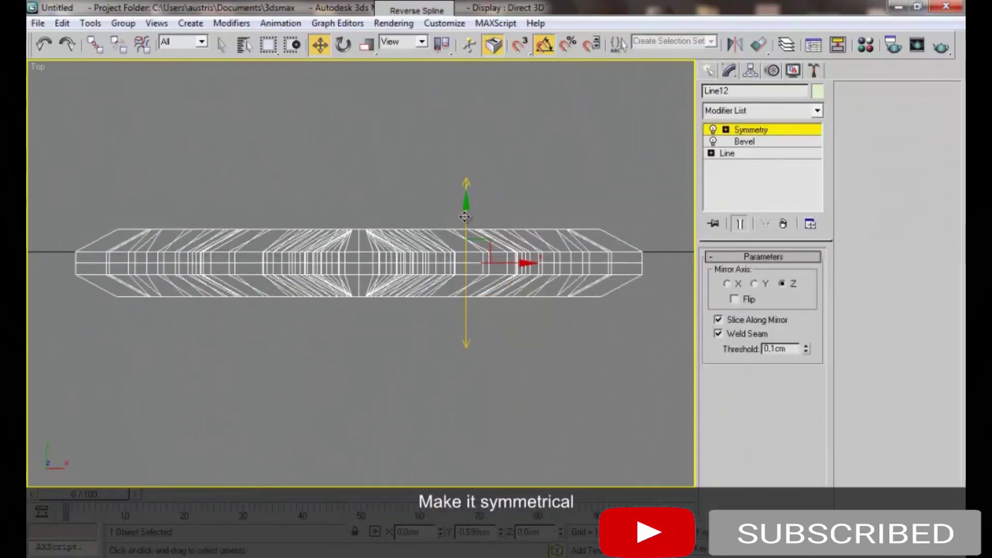
key(ctrl+b)
key(p)
key(z)
mouse_move(569, 270)
alt+middle_down()
mouse_move(264, 275)
mouse_move(650, 157)
alt+middle_up()
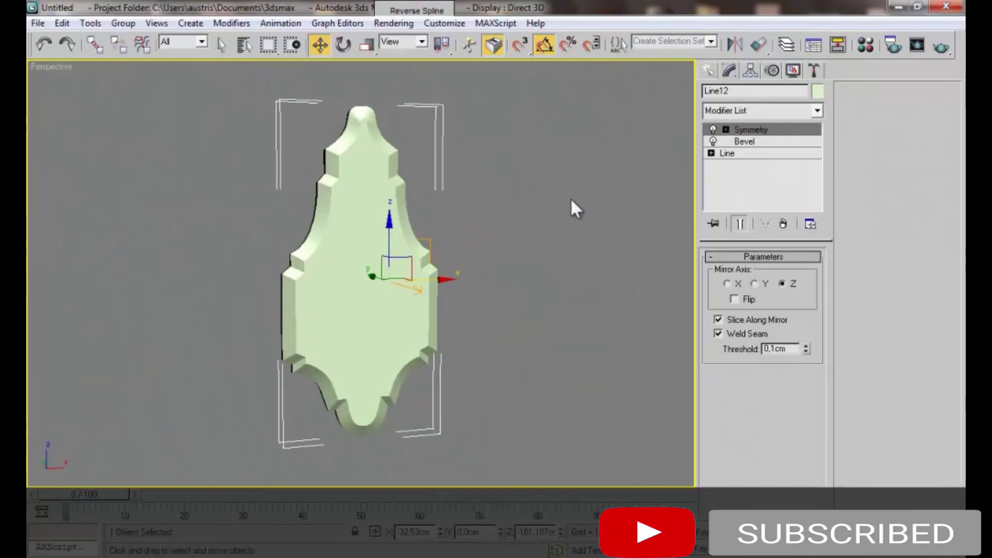
key(t)
Centre the crystal's pivot on the object and scale it slightly taller
click(750, 70)
click(764, 164)
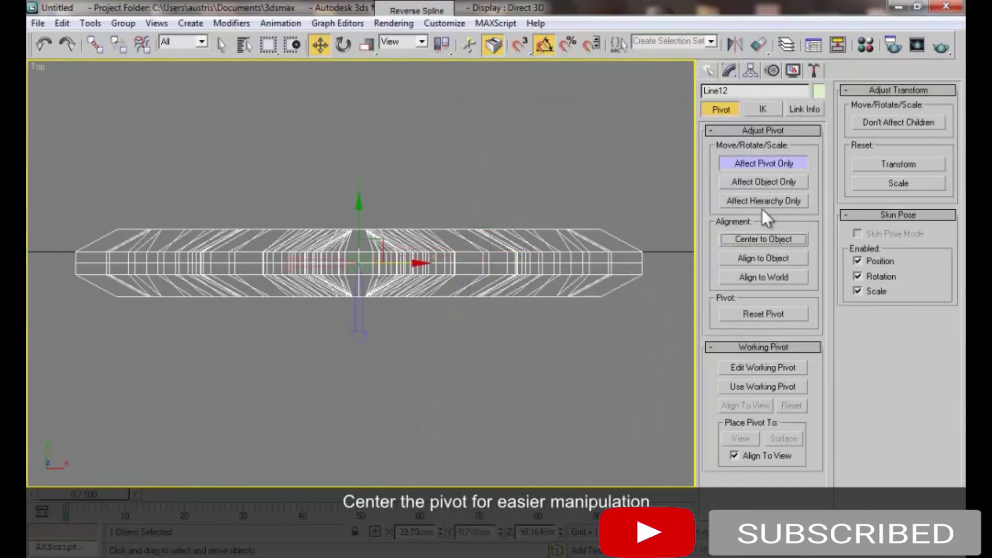
click(764, 164)
key(r)
drag(362, 207, 376, 189)
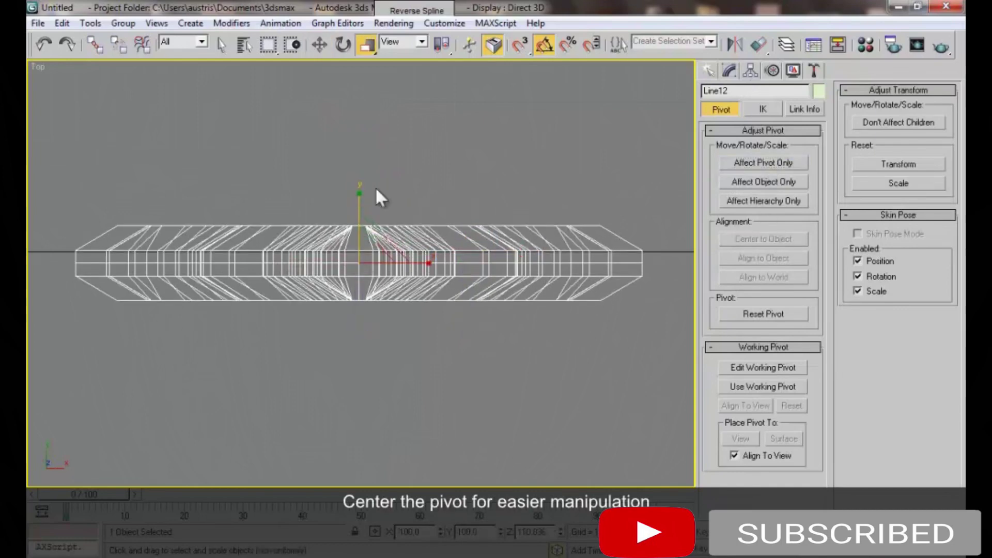
click(376, 212)
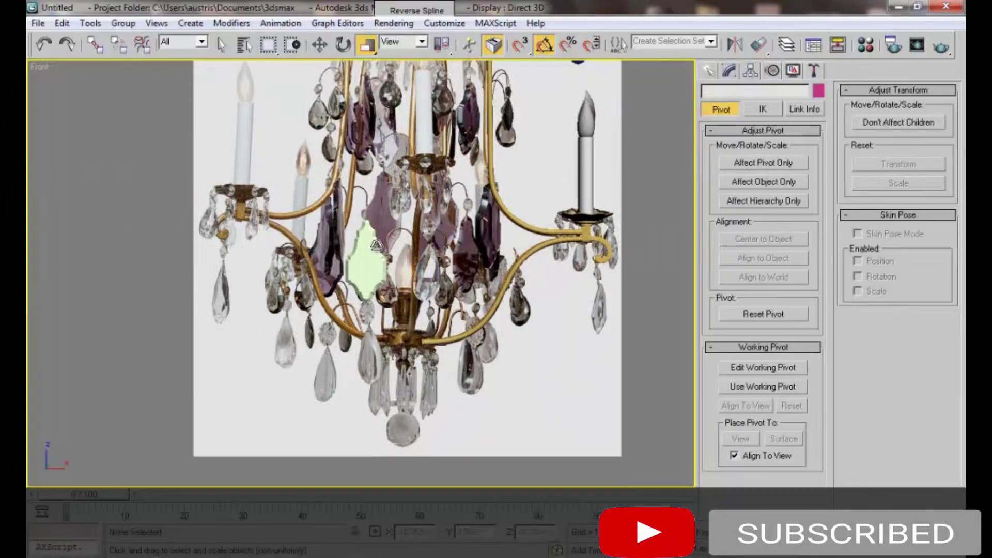
Give the crystal (Line12) the crystal_purple material and move it to the chandelier's upper right
click(376, 245)
key(m)
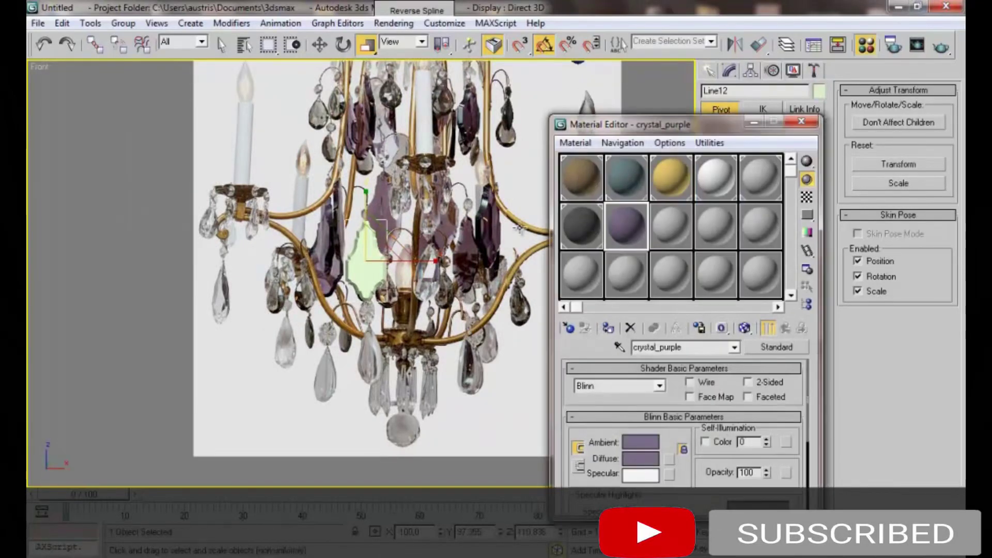
click(653, 328)
click(811, 123)
key(w)
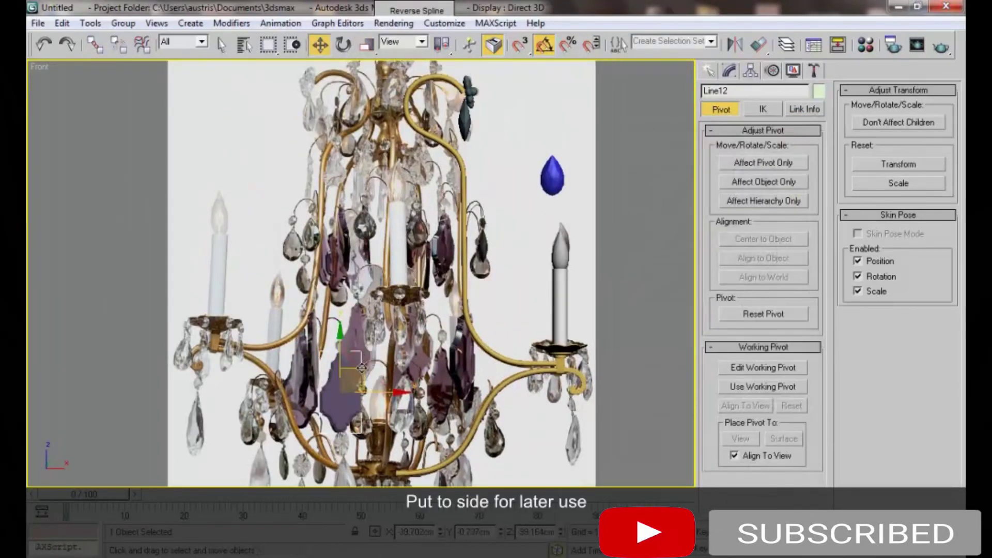
drag(362, 368, 620, 149)
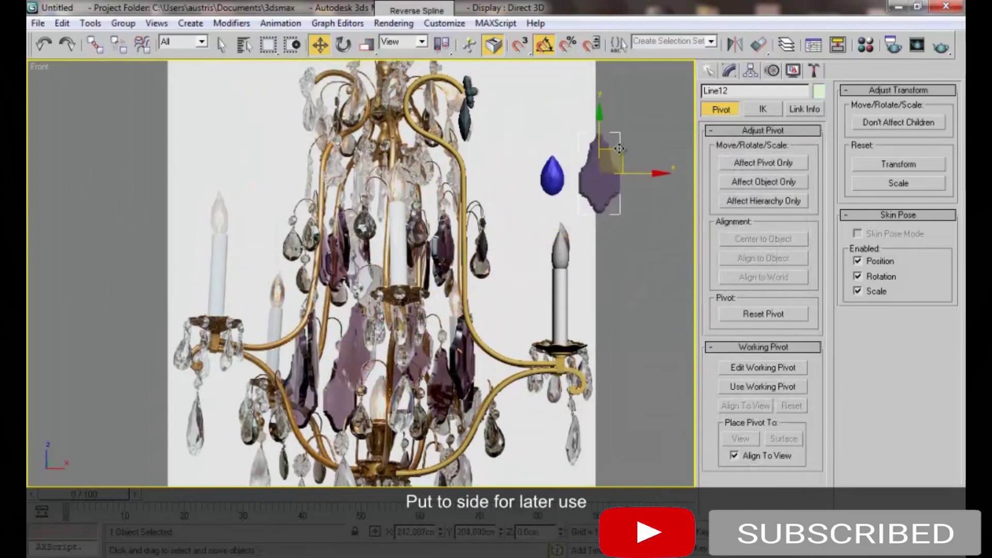
Pan and zoom the view to bring the lower crystal cluster into view
middle_drag(466, 186, 425, 104)
middle_drag(399, 228, 392, 233)
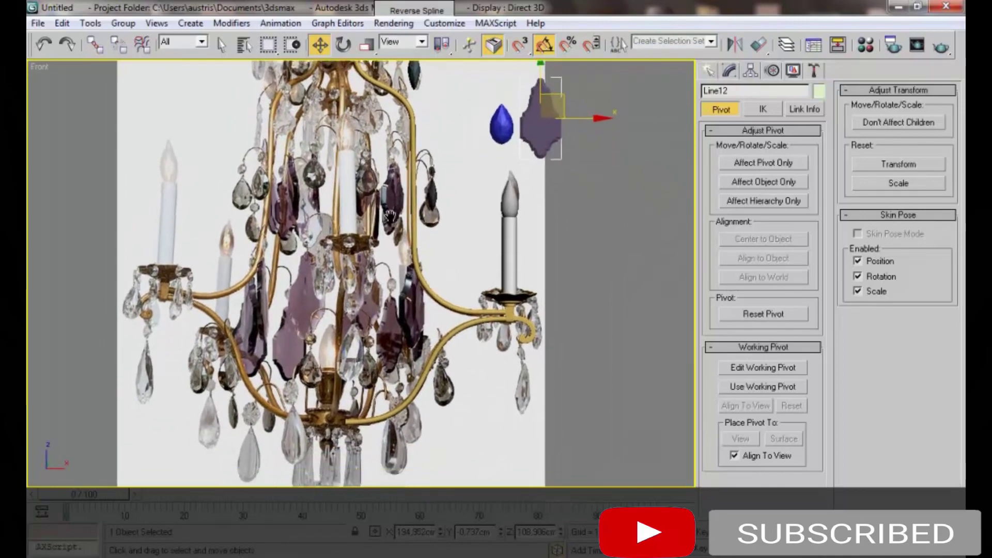
scroll(394, 238, up, 2)
scroll(397, 246, up, 2)
scroll(401, 254, up, 2)
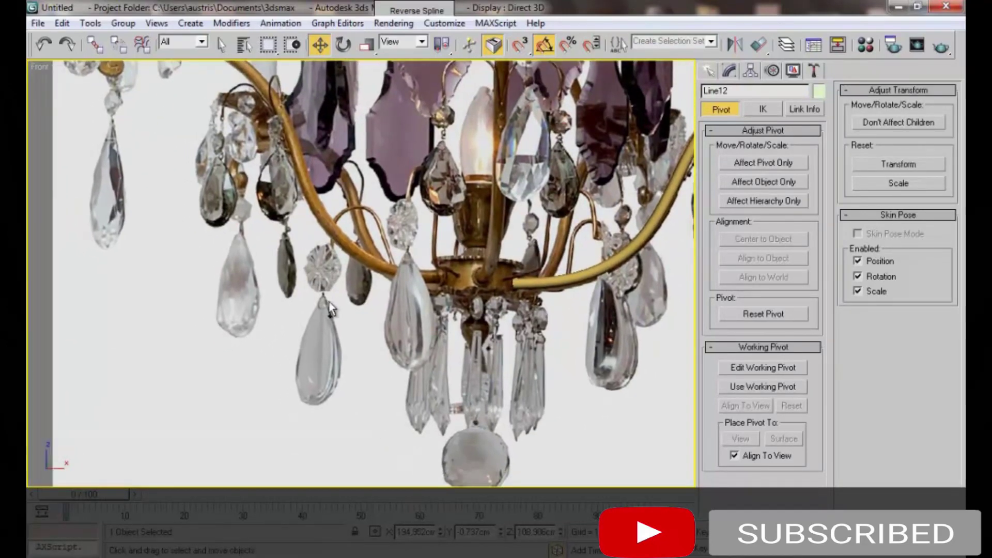
middle_drag(290, 284, 316, 266)
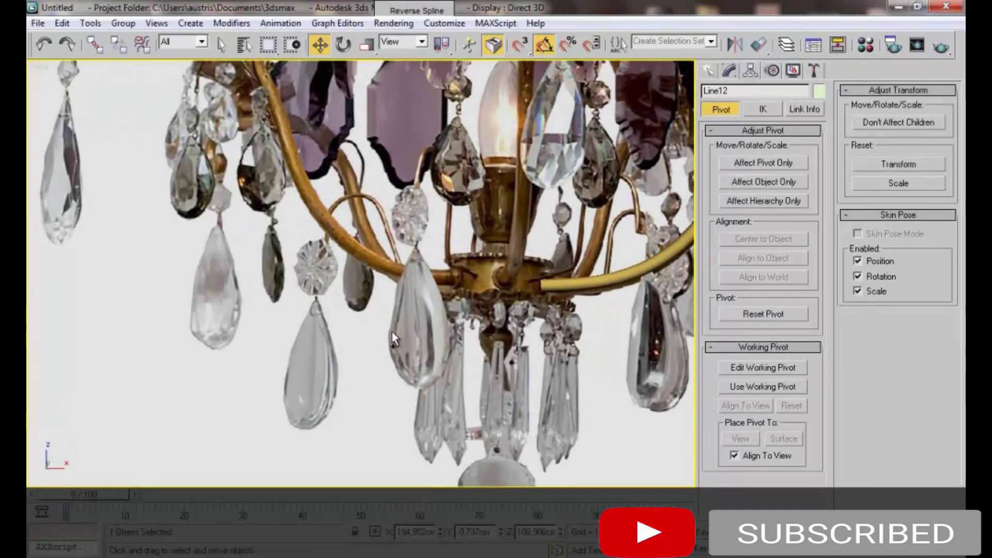
right_click(438, 329)
Create a 36-segment sphere over a teardrop crystal in the reference
right_click(438, 329)
click(407, 312)
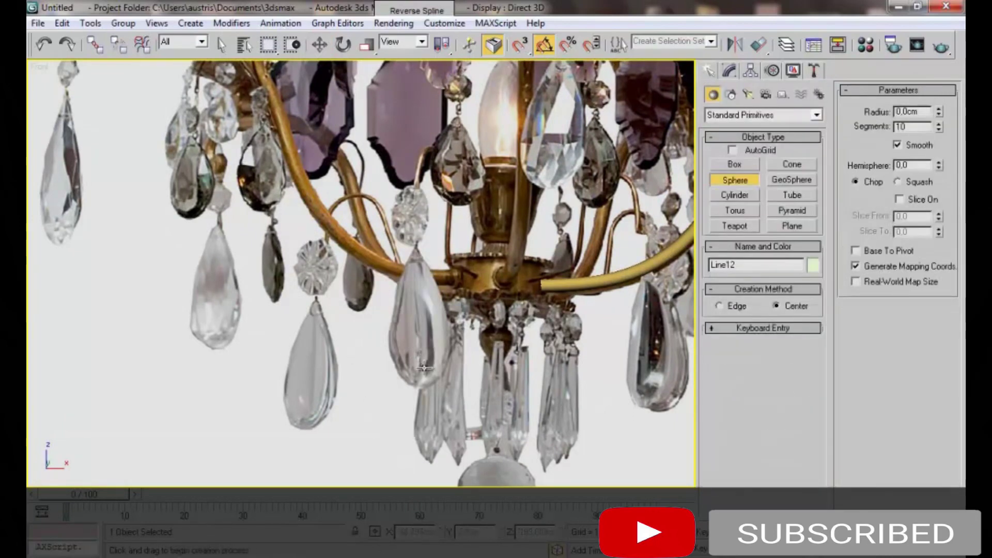
drag(416, 334, 447, 352)
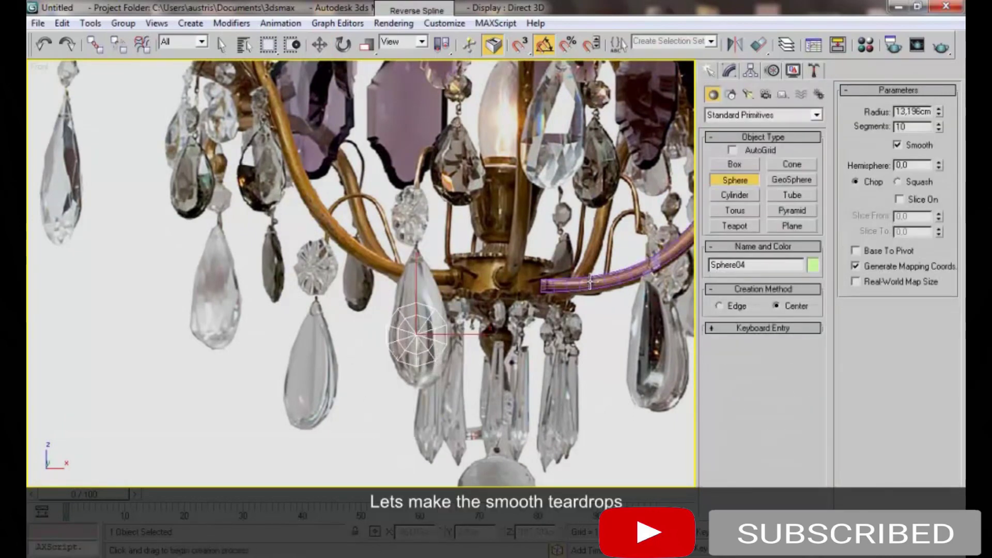
text(36)
key(Return)
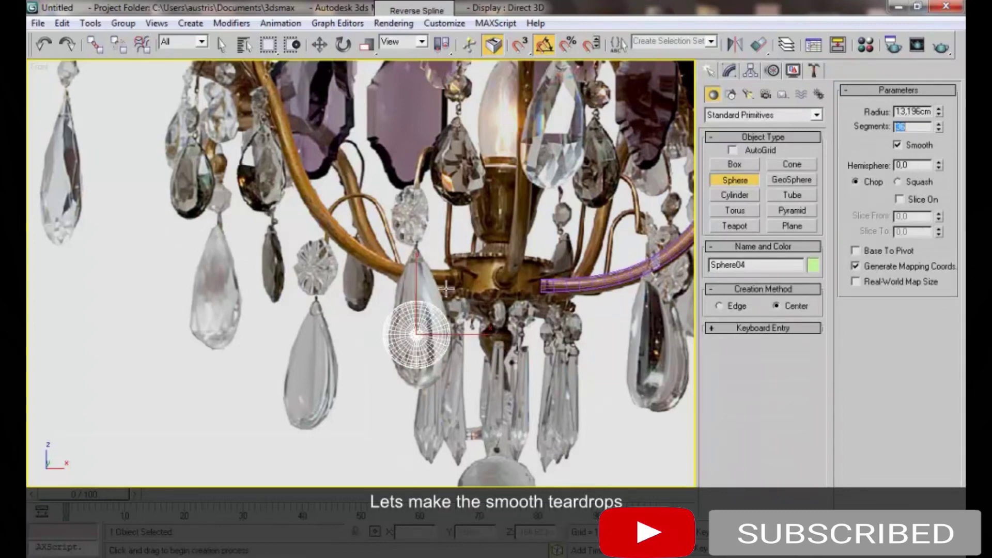
Turn the sphere 90 degrees onto its side, lower it slightly, and set it to 32 segments
middle_drag(414, 297, 395, 254)
key(e)
drag(397, 279, 399, 333)
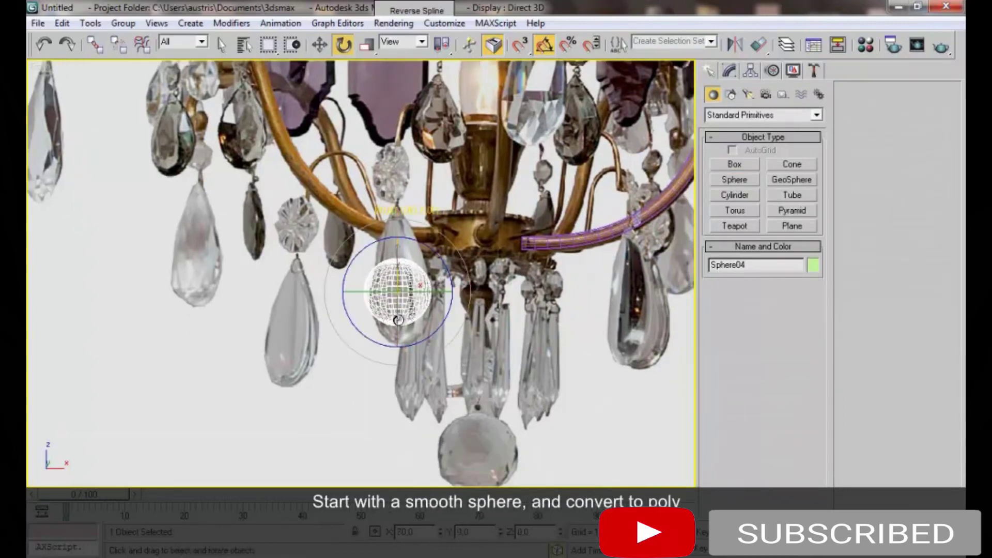
key(w)
drag(422, 272, 425, 291)
click(729, 71)
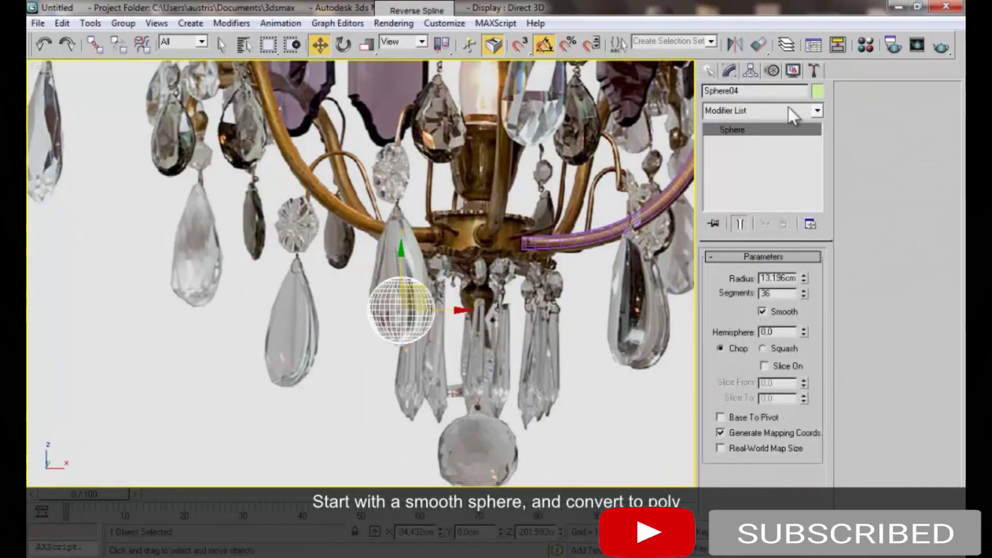
click(804, 295)
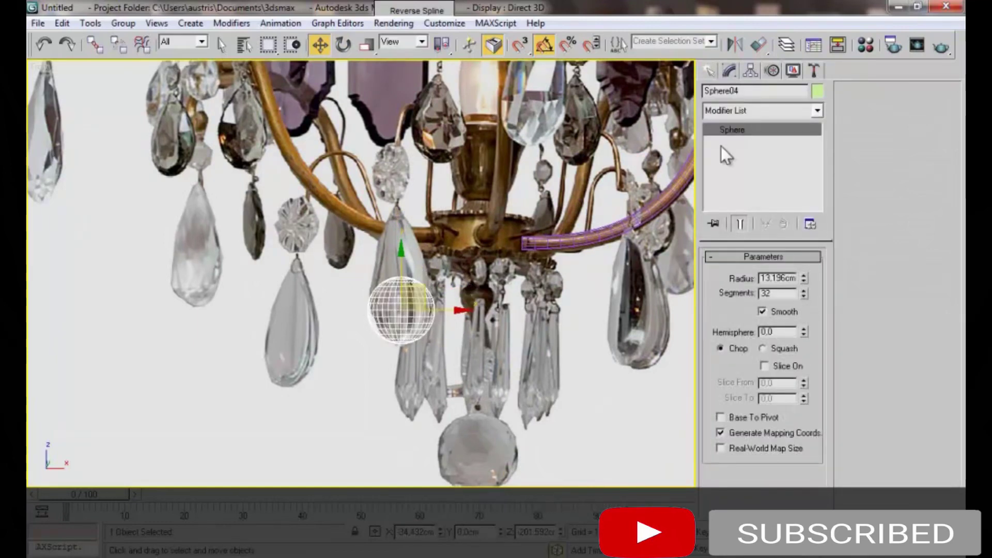
Add an Edit Poly modifier, select the sphere's top vertex and enable soft selection
click(757, 110)
click(742, 449)
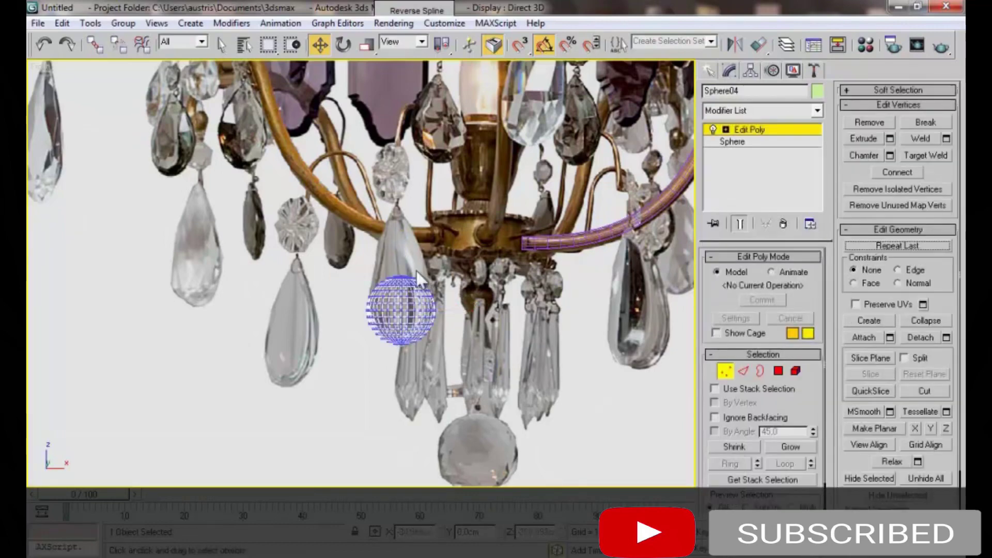
scroll(416, 270, up, 2)
scroll(398, 218, up, 3)
click(451, 279)
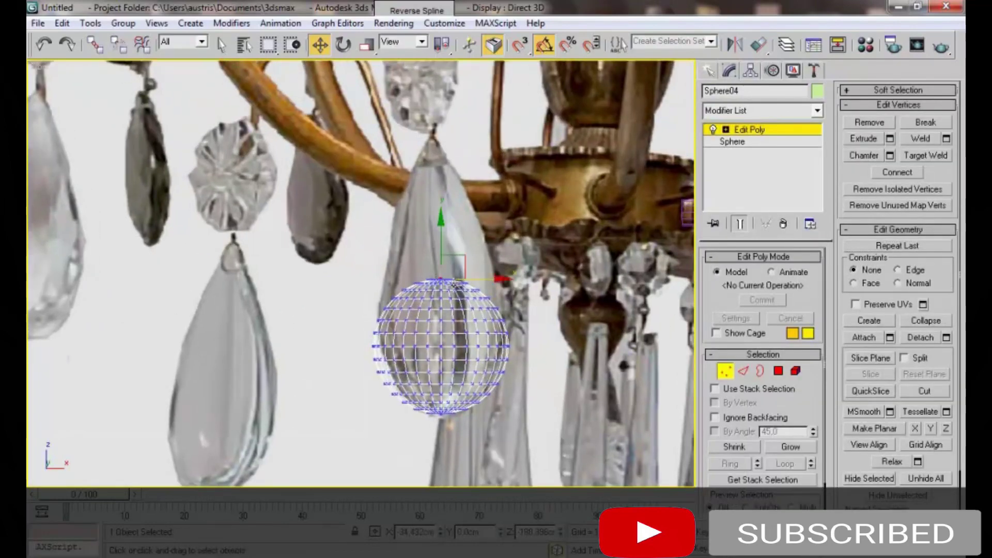
click(882, 91)
click(849, 106)
Pull the sphere's top upward into a point, increasing the soft selection pinch
drag(459, 257, 459, 202)
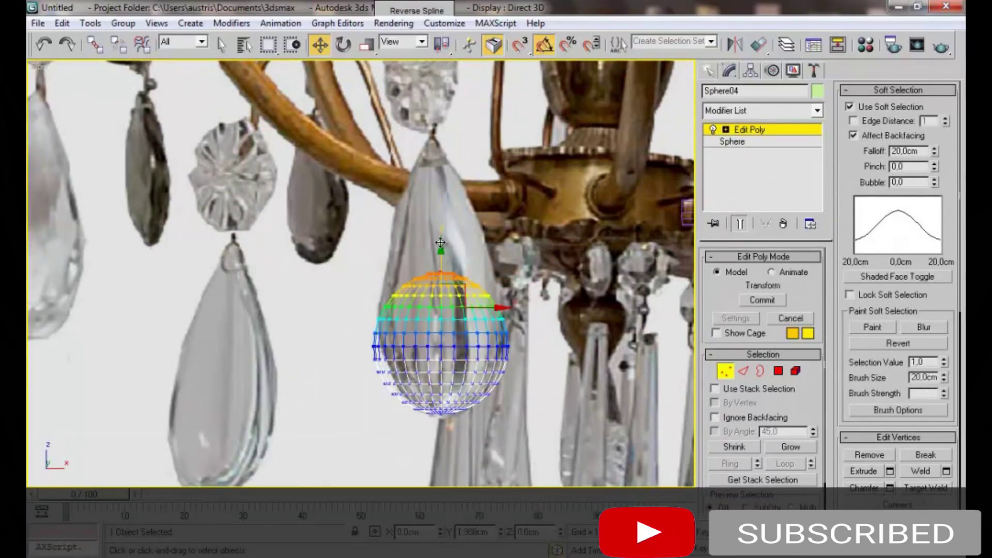
drag(935, 168, 937, 143)
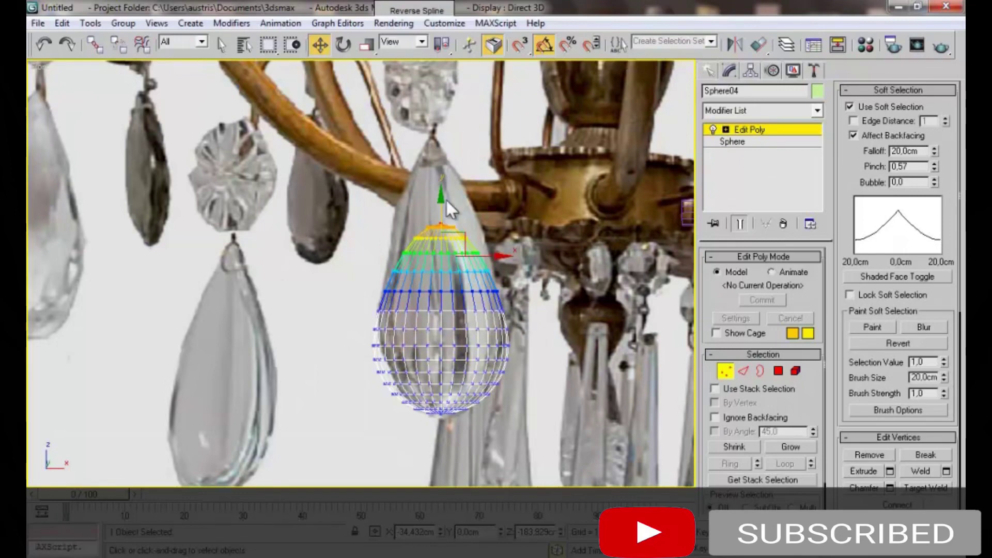
drag(447, 201, 447, 155)
drag(935, 167, 935, 145)
drag(447, 199, 450, 176)
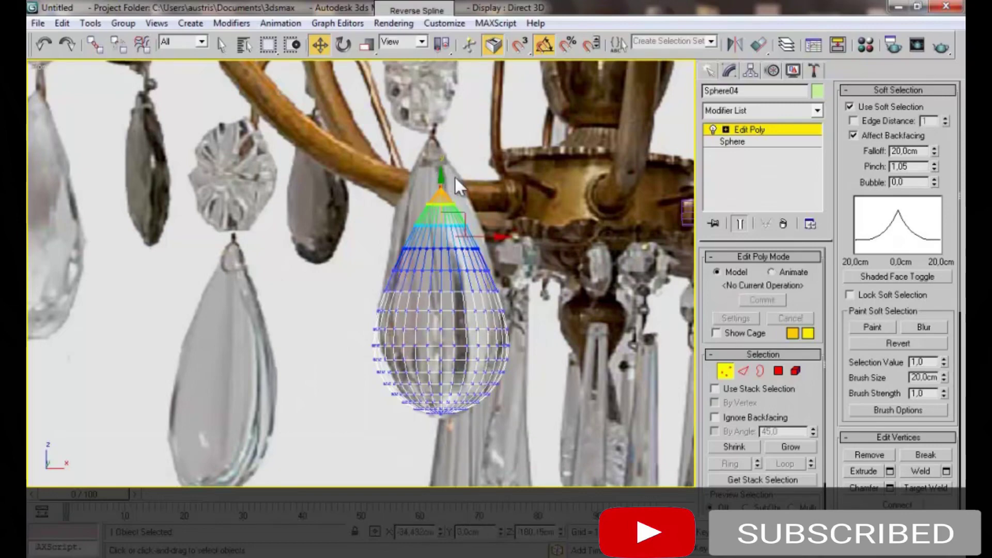
With soft selection off, raise the top vertex and upper vertex rings to sharpen the teardrop
click(759, 129)
click(894, 106)
drag(441, 150, 442, 135)
drag(465, 188, 416, 212)
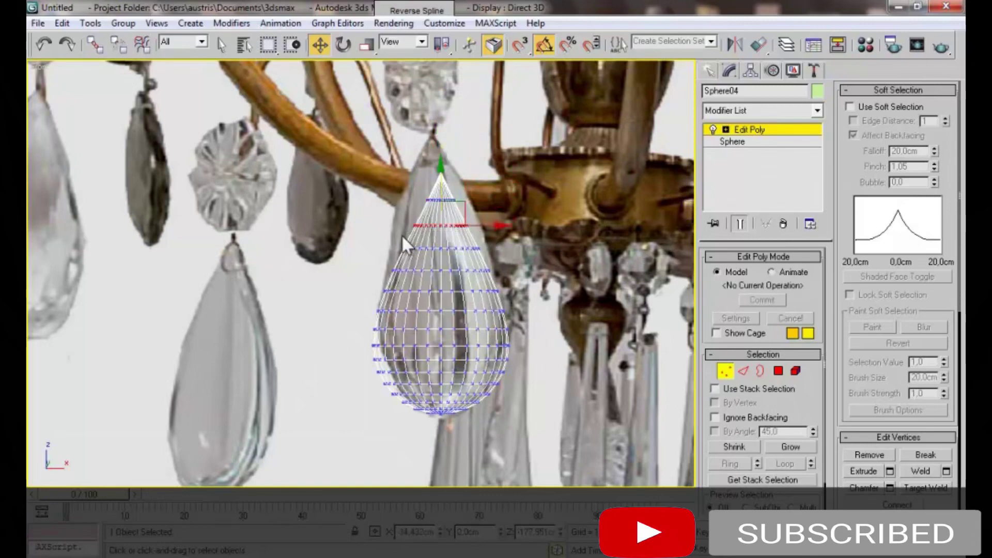
drag(442, 186, 439, 163)
mouse_move(395, 231)
mouse_down()
mouse_move(462, 246)
mouse_move(415, 238)
mouse_move(449, 238)
mouse_up()
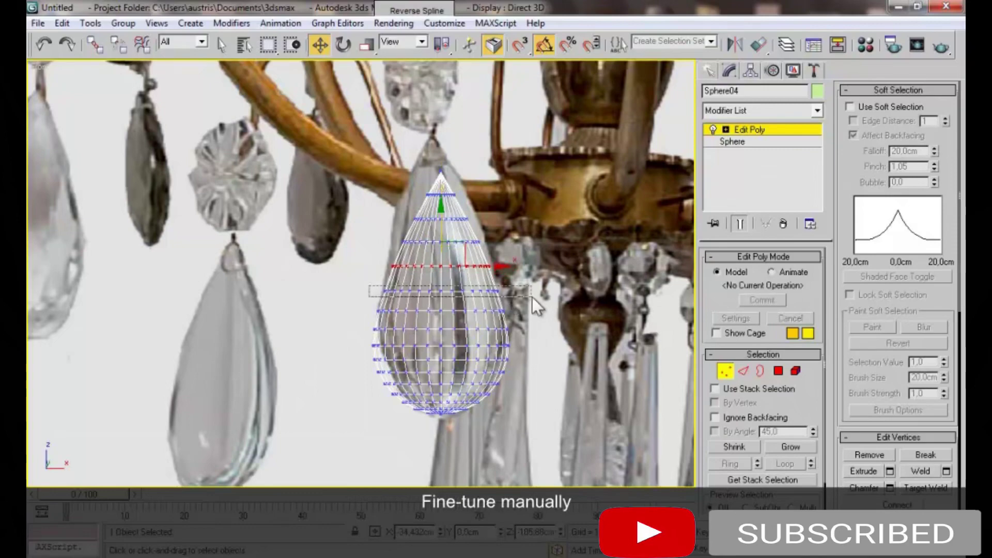
drag(443, 256, 442, 254)
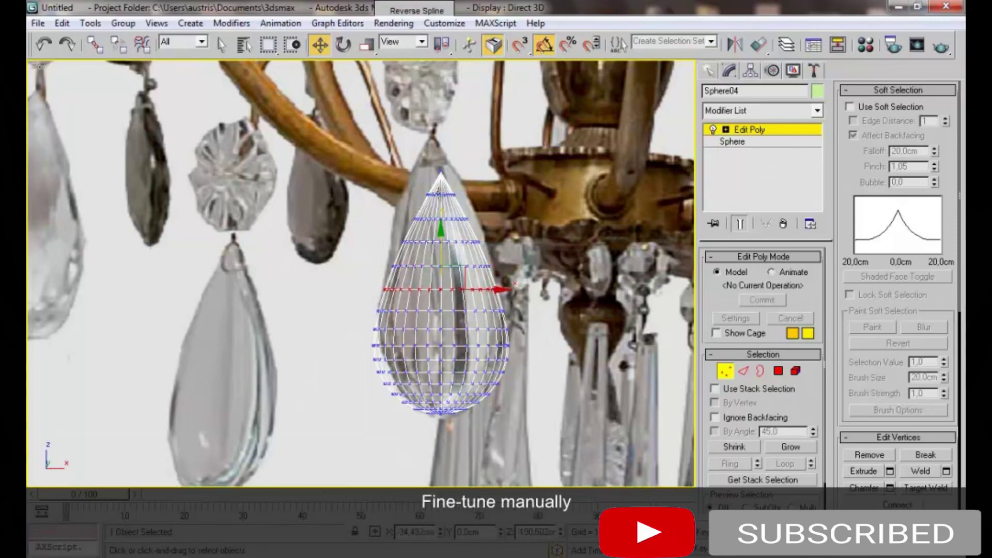
Nudge a vertex ring up slightly, then scale the drop to squash its height a little
key(1)
scroll(434, 186, down, 5)
scroll(439, 216, up, 5)
scroll(440, 216, up, 3)
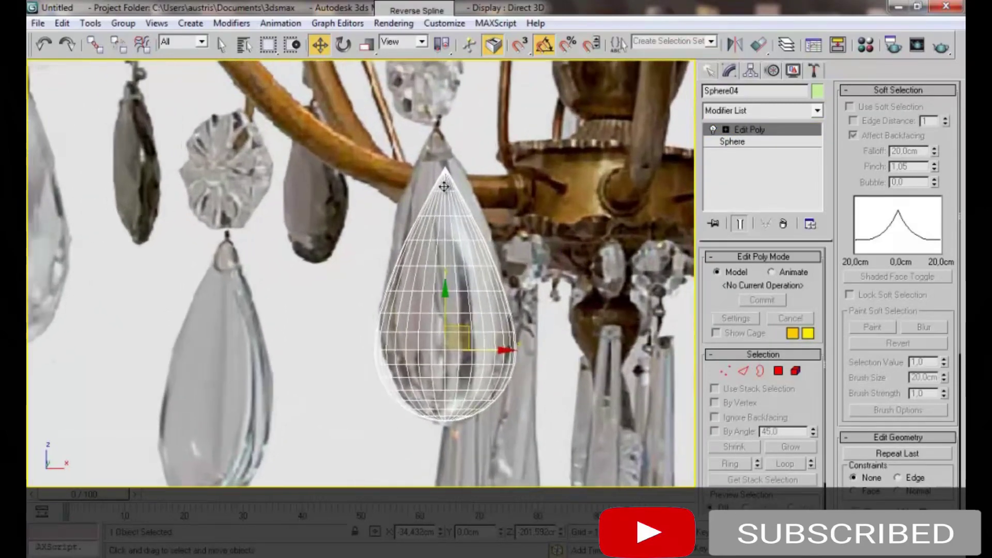
key(1)
drag(447, 256, 447, 254)
key(1)
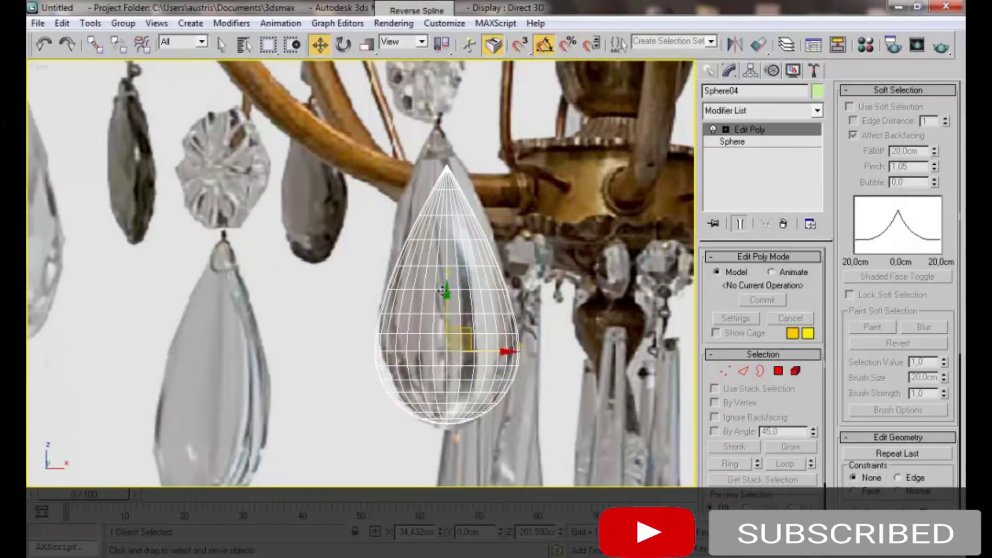
key(r)
drag(443, 290, 445, 292)
Flatten the drop along Y from the top view, adjusting its thickness while orbiting
key(t)
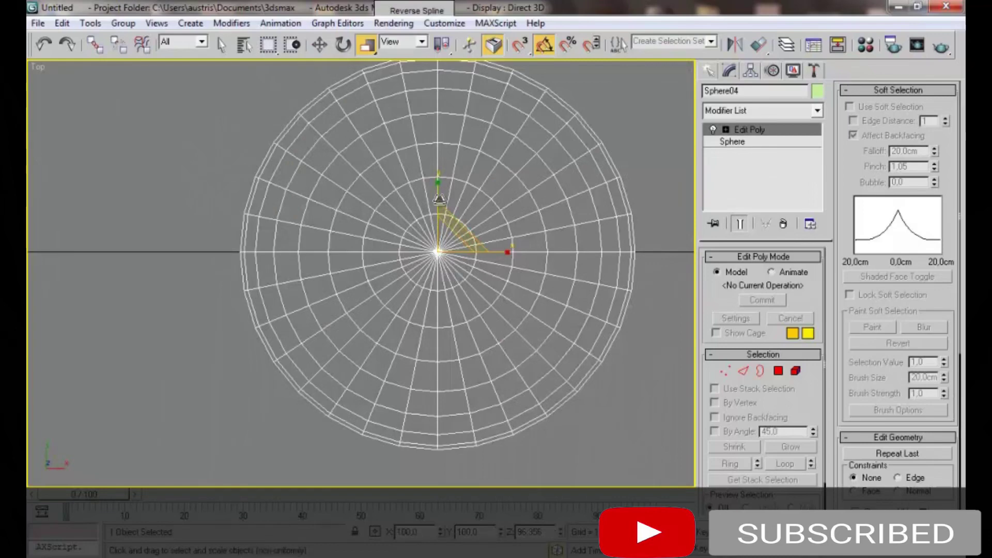
drag(438, 197, 441, 317)
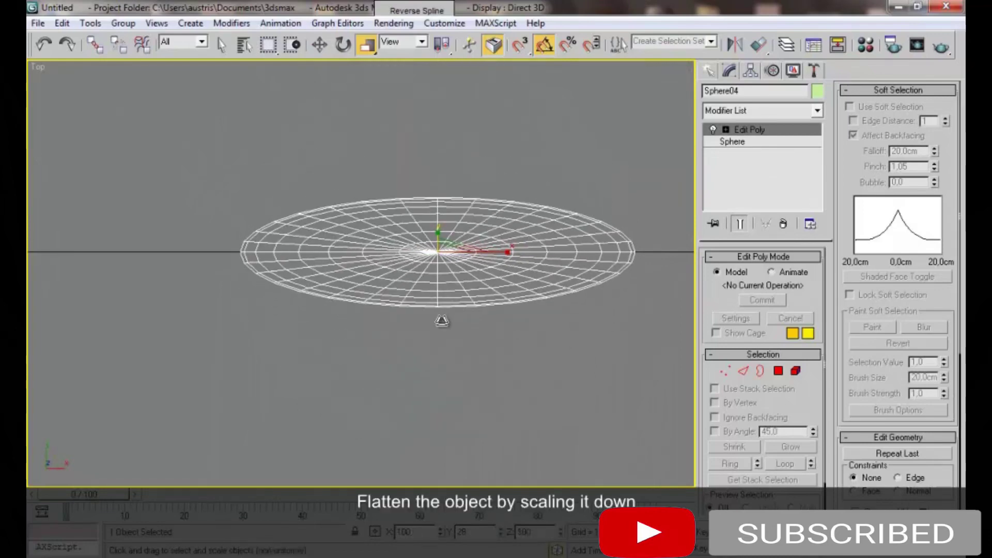
key(p)
alt+middle_drag(442, 300, 493, 214)
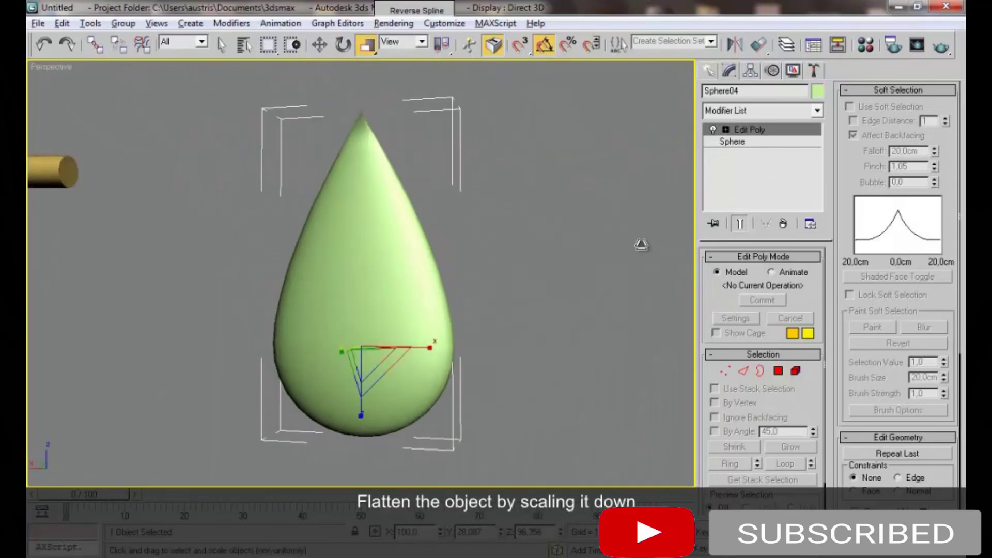
alt+middle_drag(493, 213, 332, 332)
drag(332, 332, 297, 328)
mouse_move(297, 328)
alt+middle_down()
mouse_move(534, 283)
mouse_move(421, 295)
alt+middle_up()
mouse_move(420, 295)
mouse_down()
mouse_move(399, 290)
mouse_move(406, 274)
mouse_up()
Move the drop aside to the right of the chandelier in the front view
key(f)
scroll(413, 286, down, 2)
scroll(422, 249, down, 2)
scroll(427, 257, down, 2)
key(w)
drag(460, 284, 595, 123)
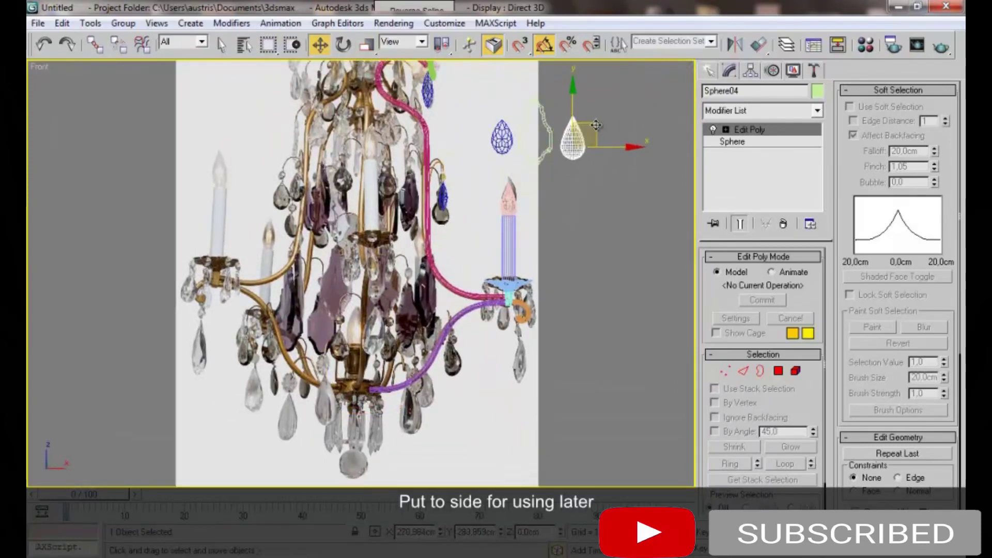
Make an Instance clone of the dark crystal piece to its right and rotate it
click(458, 230)
middle_drag(458, 230, 462, 321)
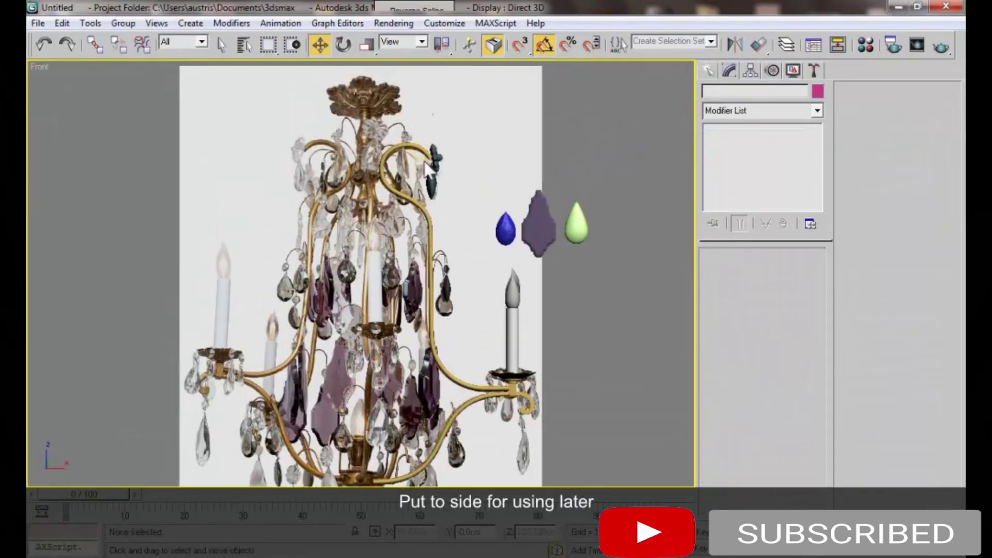
click(433, 159)
shift+drag(454, 133, 626, 212)
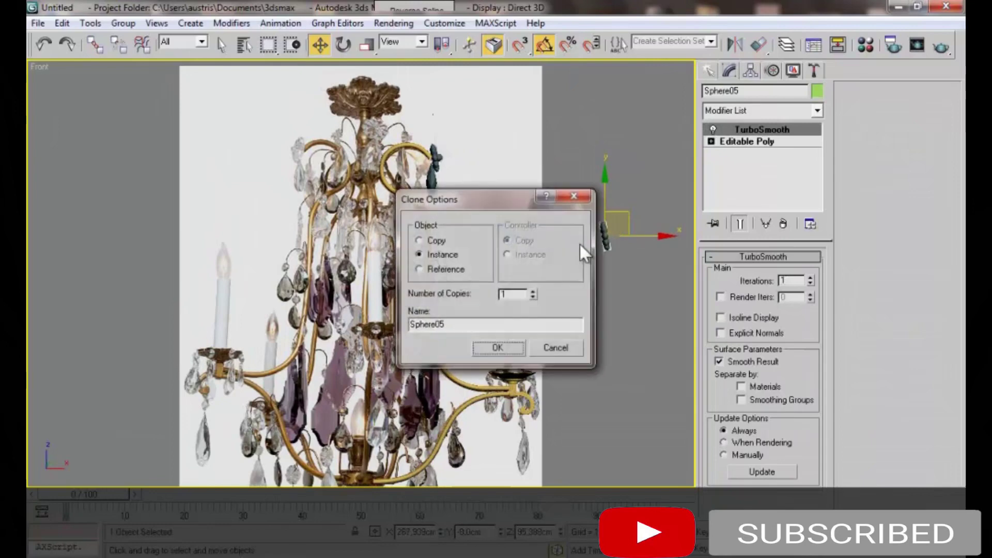
click(496, 347)
key(e)
drag(638, 215, 649, 208)
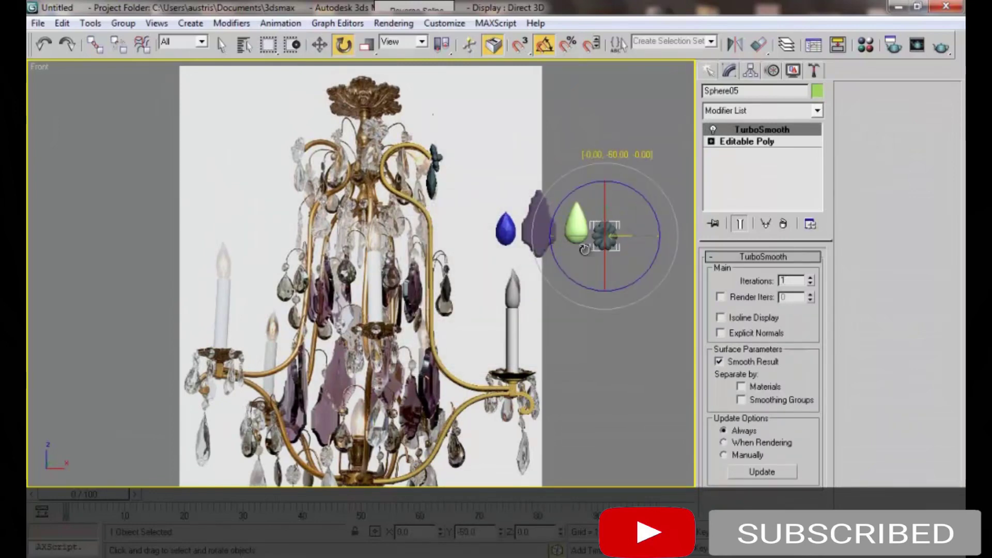
key(w)
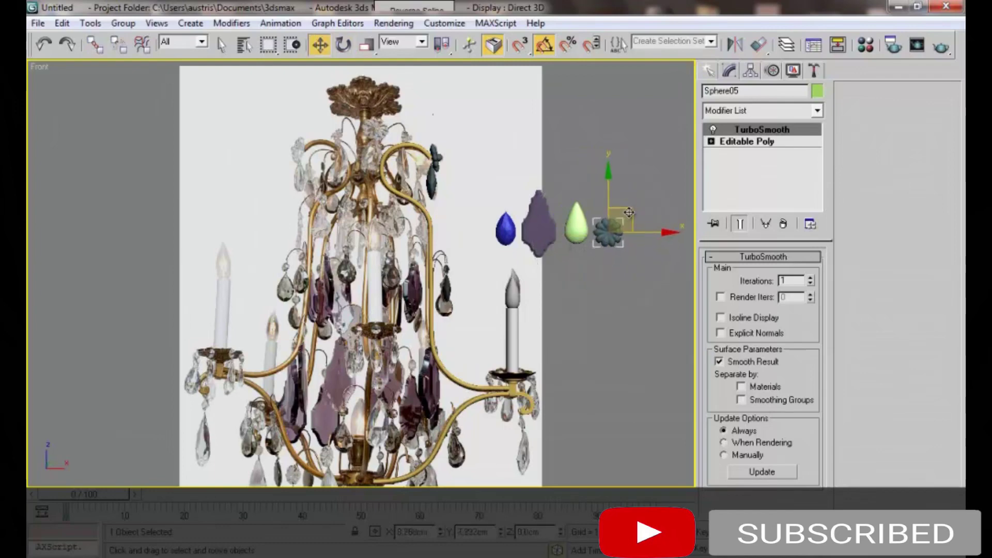
Assign the teal crystal material to both drops
click(527, 267)
middle_drag(527, 267, 420, 293)
click(469, 248)
ctrl+click(432, 242)
key(m)
click(626, 178)
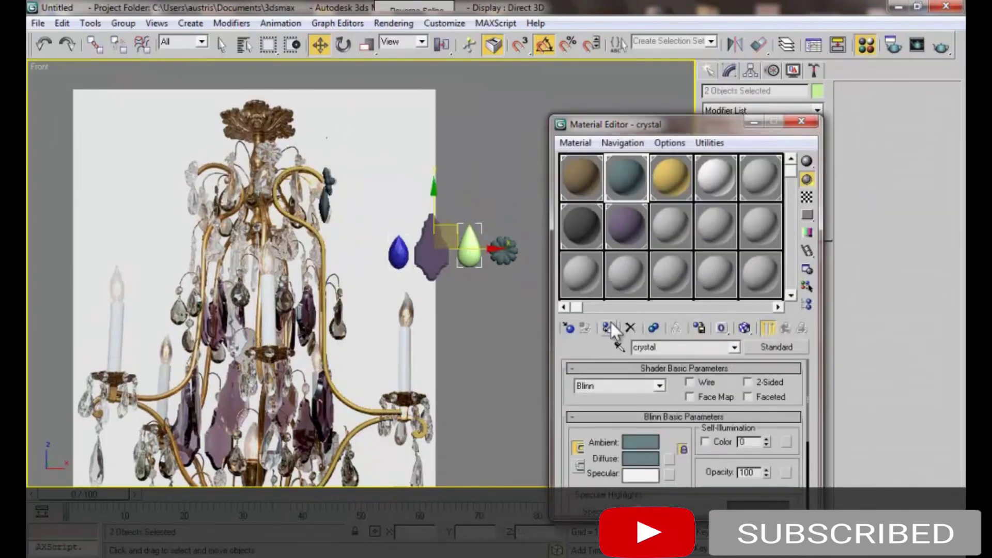
click(609, 327)
click(801, 122)
Deselect and frame the chandelier arm with its crystals
click(478, 171)
middle_drag(479, 171, 420, 160)
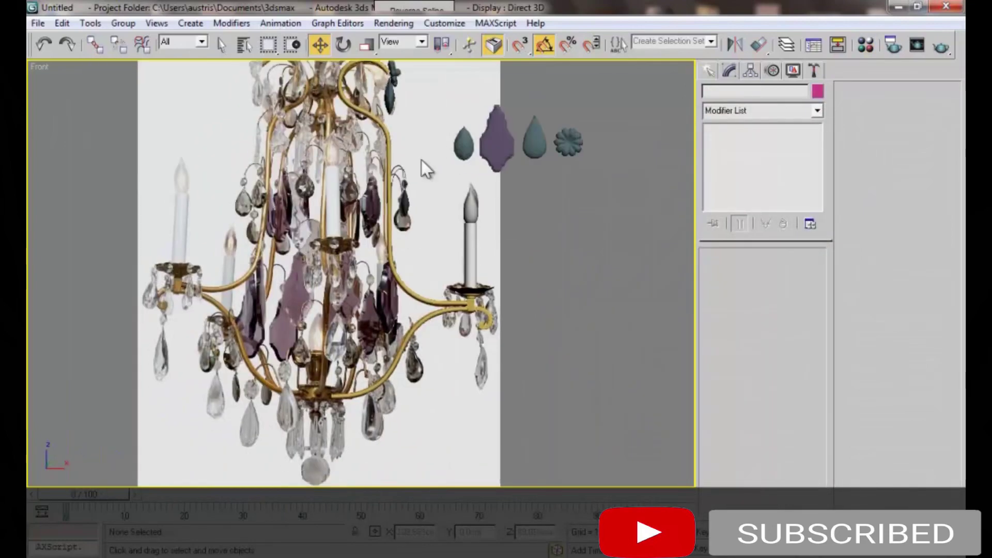
scroll(447, 279, up, 1)
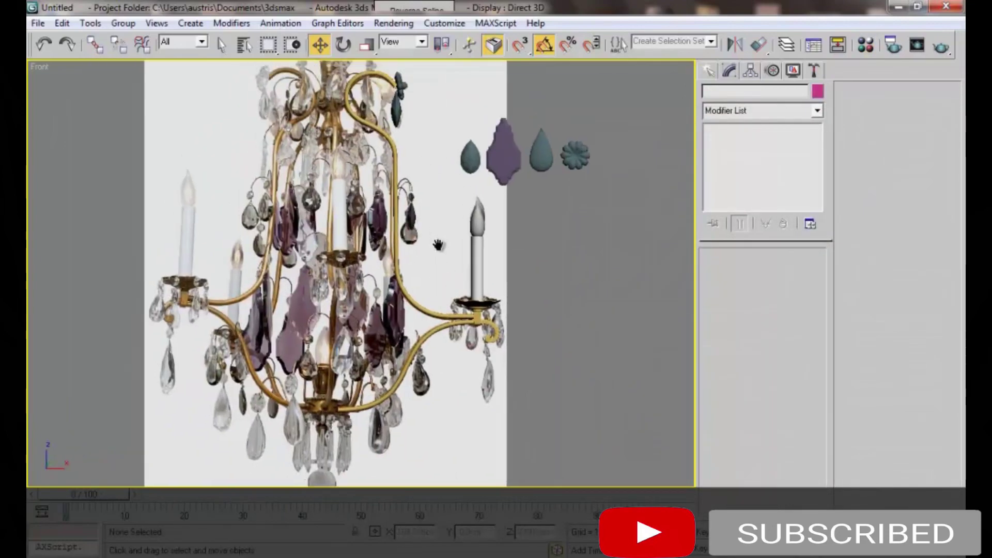
scroll(445, 243, up, 2)
scroll(449, 217, up, 3)
scroll(456, 194, up, 2)
middle_drag(456, 194, 471, 202)
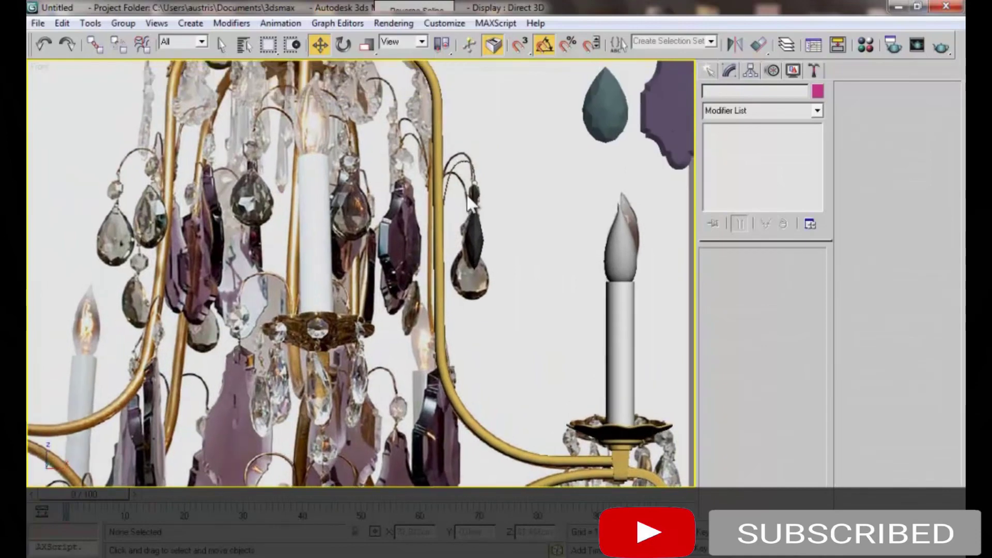
Open the crystal group, thicken its wire from 0,676cm to 0,736cm, and close the group
click(469, 162)
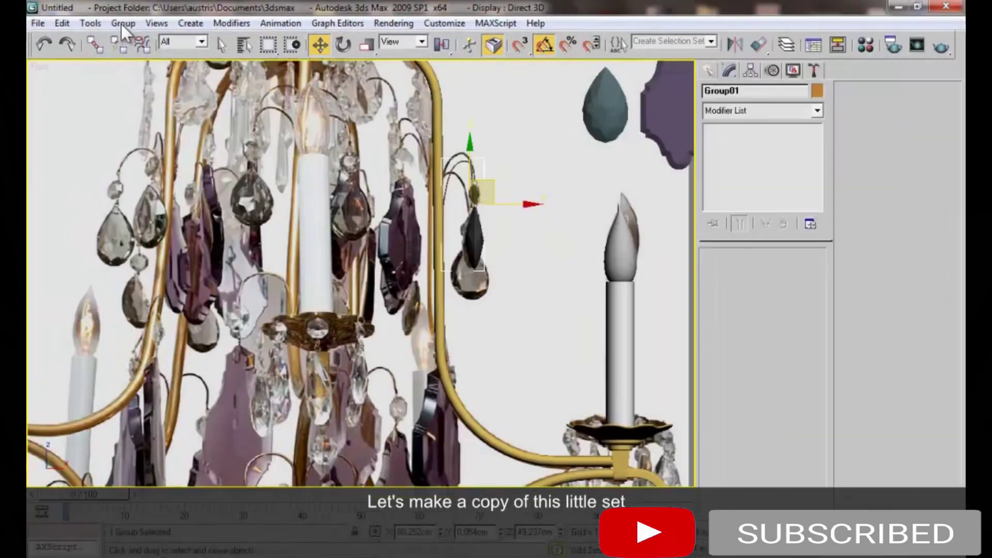
click(120, 23)
click(138, 68)
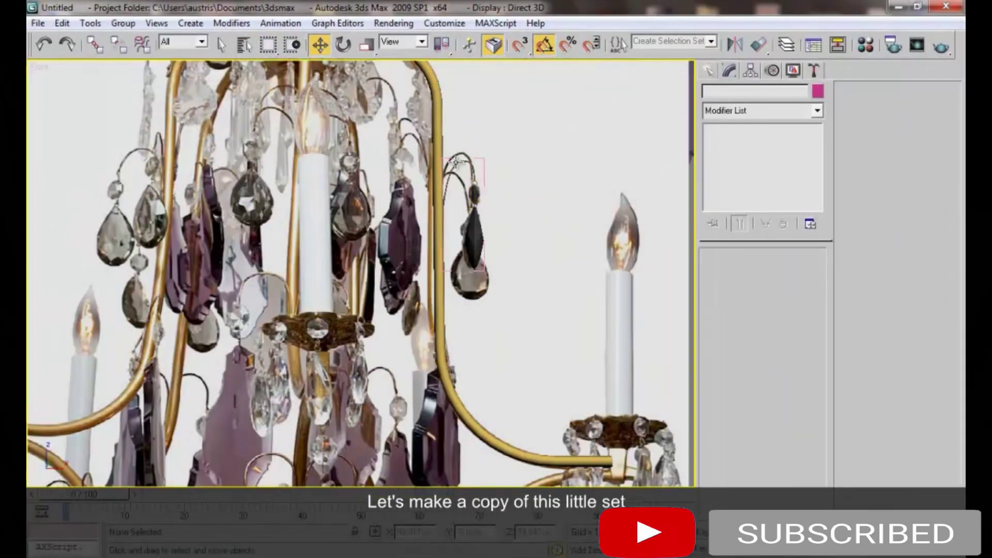
click(462, 163)
drag(804, 356, 804, 356)
click(123, 23)
click(135, 95)
In wireframe top view, rotate the crystal group -35° about Z and move it down along Y
key(t)
key(F3)
scroll(438, 269, down, 5)
key(e)
drag(414, 235, 429, 289)
key(w)
drag(381, 222, 382, 285)
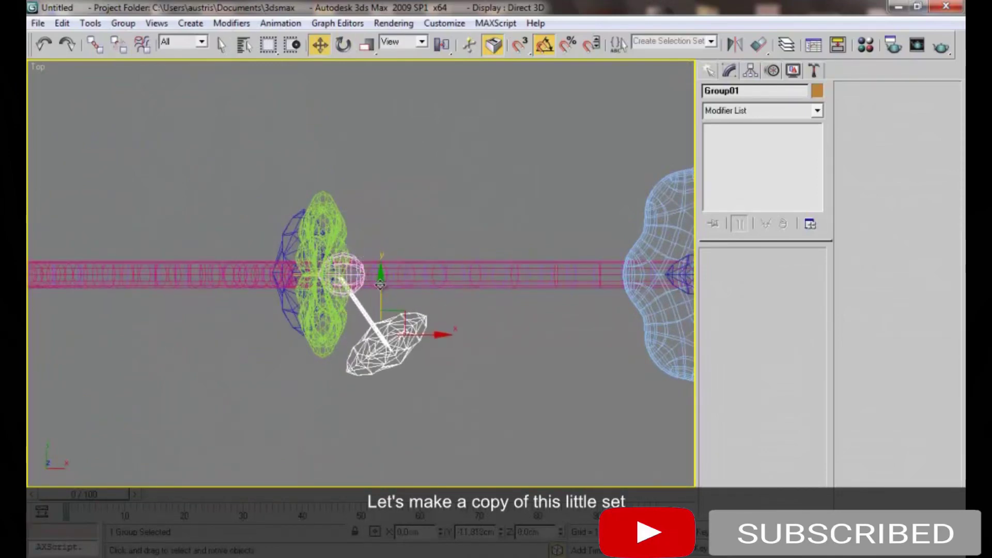
Mirror the group as an Instance, move the copy up along Y, and shift both slightly left
click(729, 46)
click(481, 223)
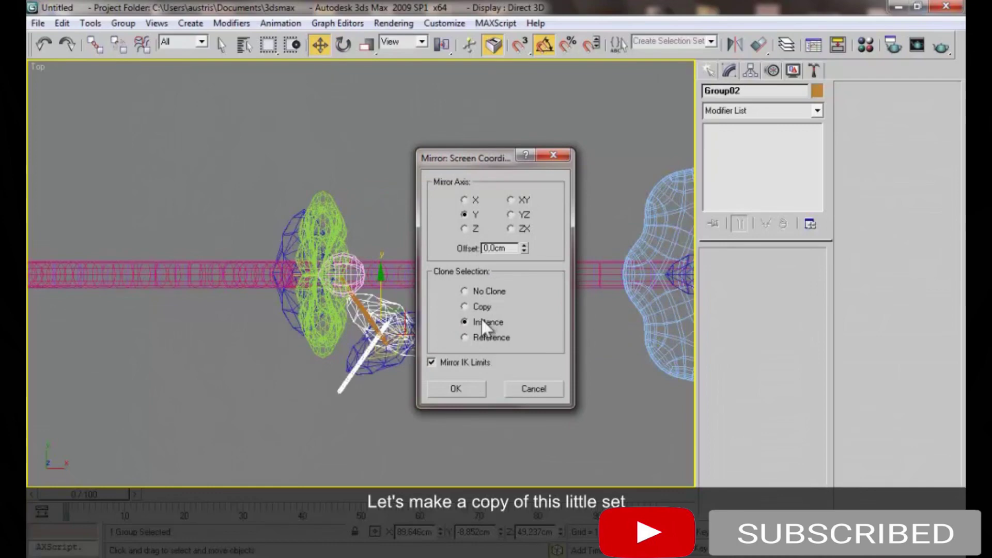
click(454, 388)
drag(382, 293, 390, 177)
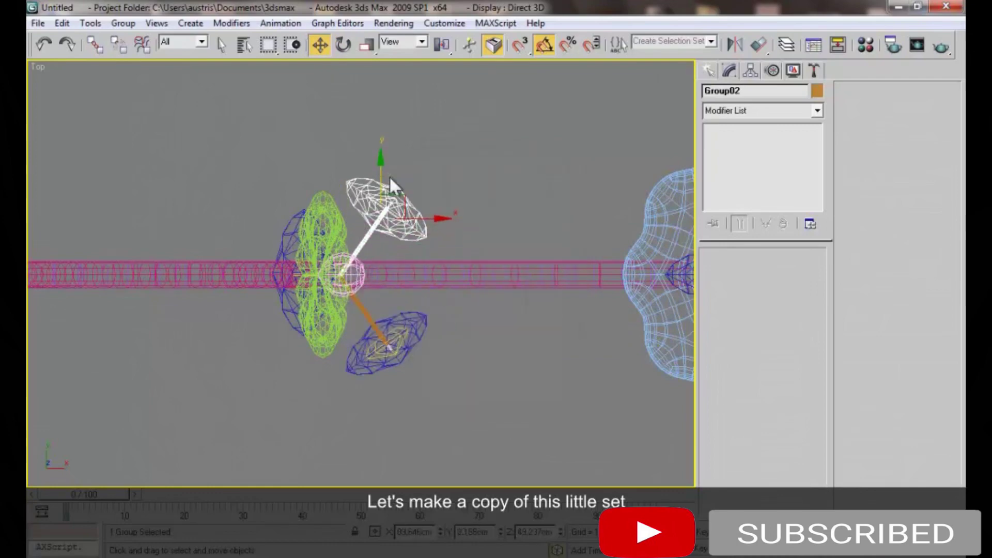
key(p)
mouse_move(401, 272)
alt+middle_down()
mouse_move(319, 284)
mouse_move(274, 325)
mouse_move(351, 304)
mouse_move(339, 296)
mouse_move(387, 252)
alt+middle_up()
key(f)
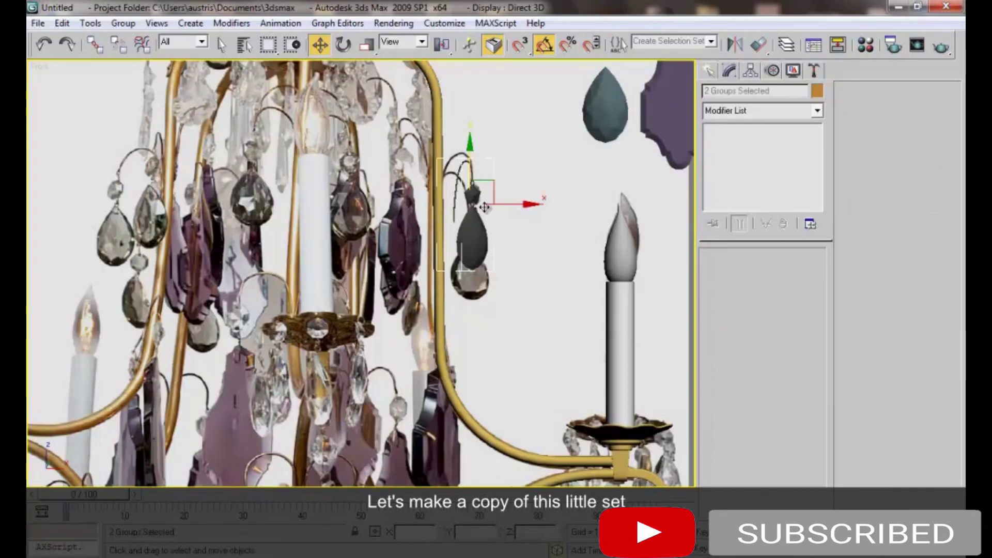
shift+drag(507, 207, 498, 207)
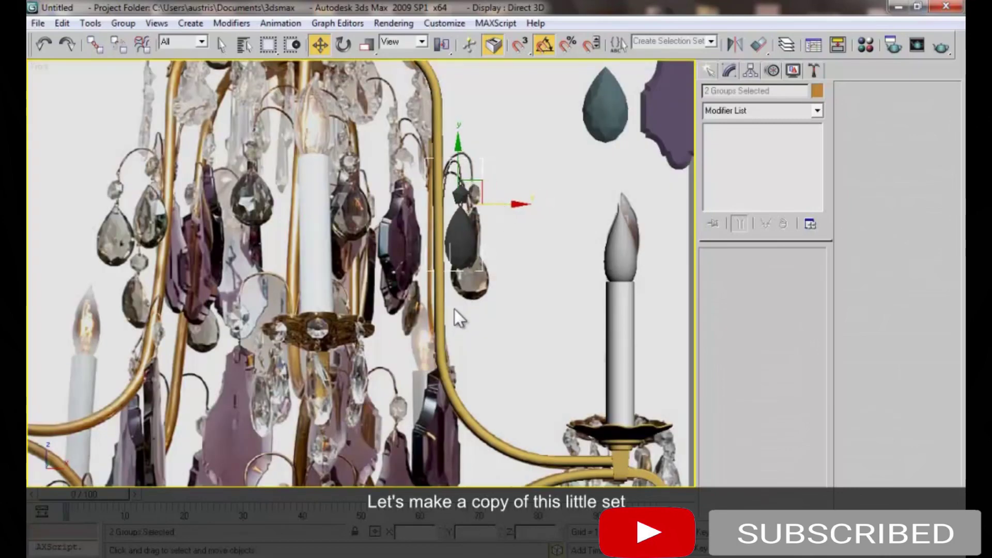
Orbit the perspective view to inspect the crystal pair and deselect the groups
key(p)
key(z)
mouse_move(475, 242)
alt+middle_down()
mouse_move(446, 228)
mouse_move(460, 218)
alt+middle_up()
click(459, 218)
scroll(460, 218, down, 5)
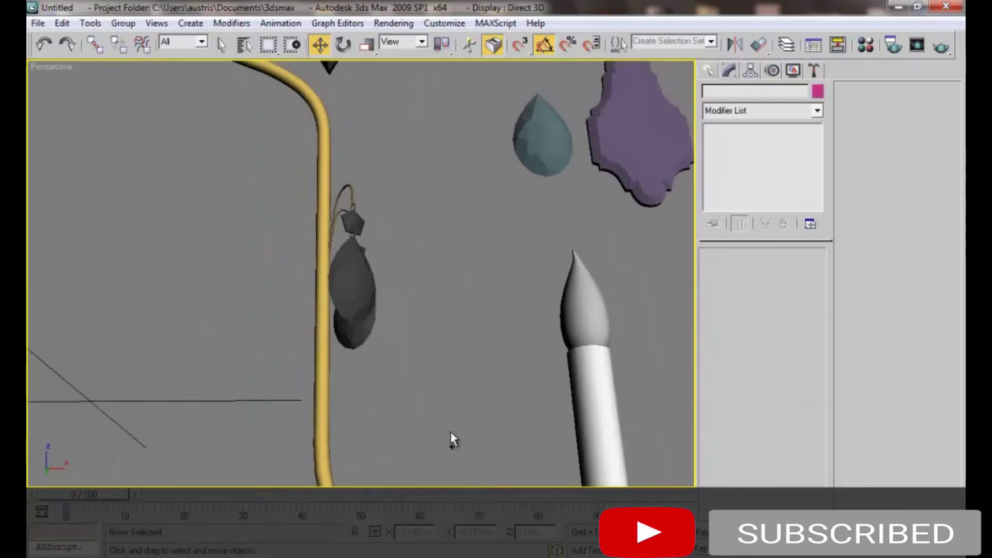
Scale the mirrored crystal group up to 125%
alt+middle_drag(454, 436, 343, 347)
mouse_move(279, 362)
mouse_down()
mouse_move(359, 261)
mouse_move(377, 258)
mouse_up()
click(431, 258)
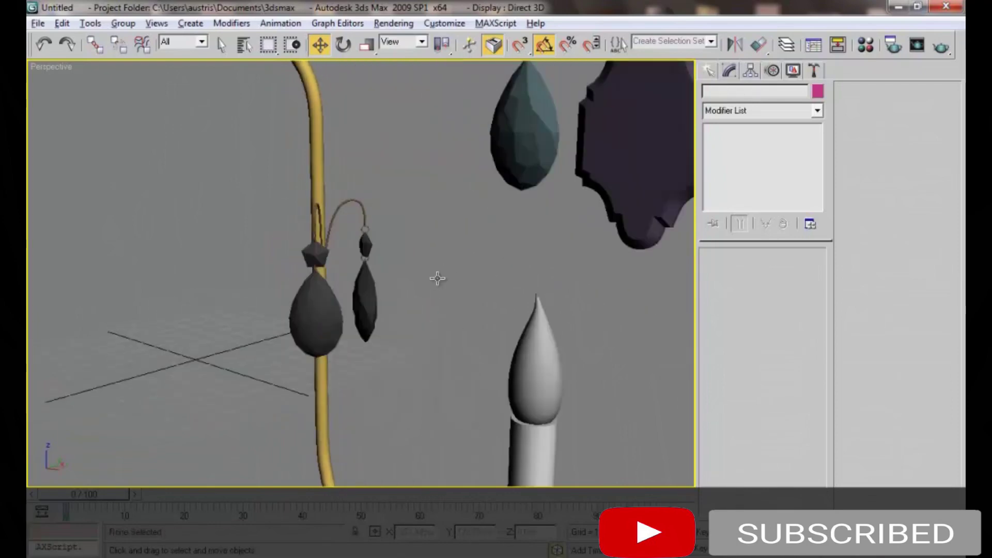
scroll(436, 277, down, 3)
mouse_move(440, 445)
alt+middle_down()
mouse_move(457, 236)
mouse_move(425, 299)
alt+middle_up()
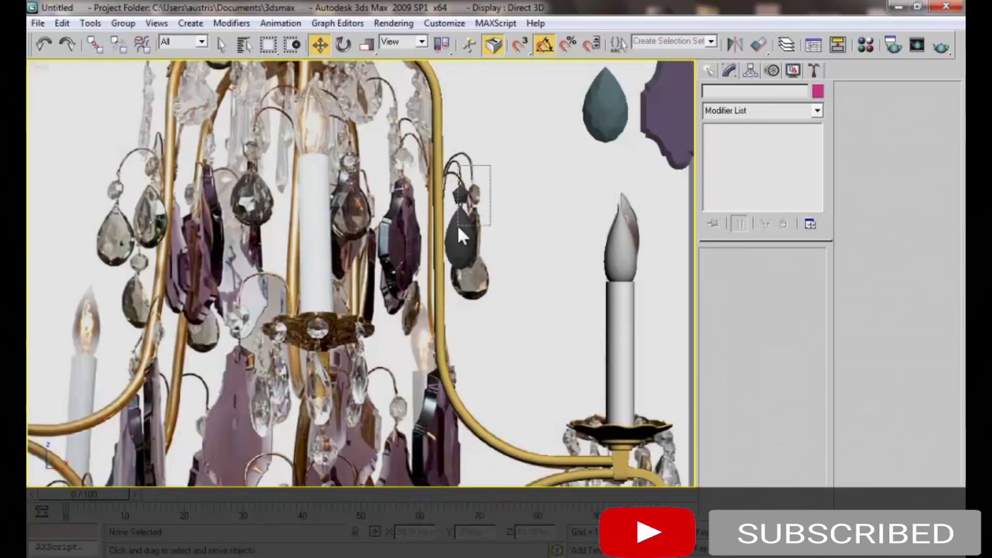
click(458, 228)
key(r)
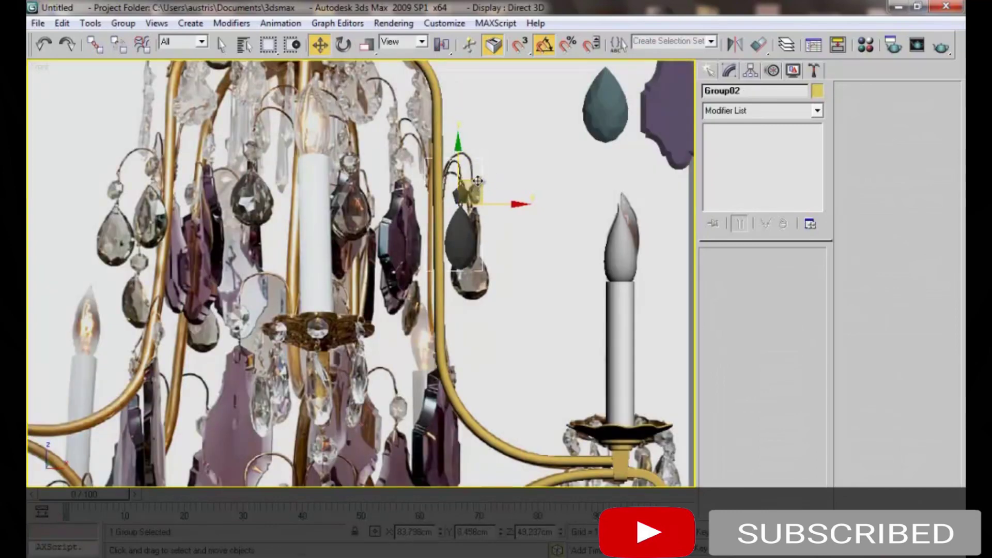
drag(464, 201, 483, 184)
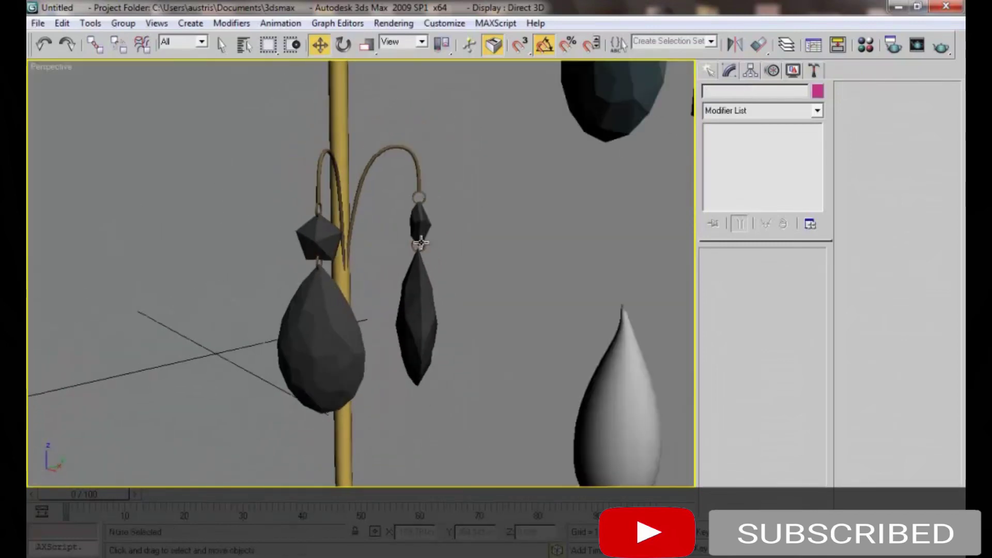
Orbit and pan toward the candle and spare pieces, then select the wireframe teardrop group
scroll(421, 243, down, 8)
mouse_move(403, 287)
alt+middle_down()
mouse_move(399, 370)
mouse_move(409, 360)
alt+middle_up()
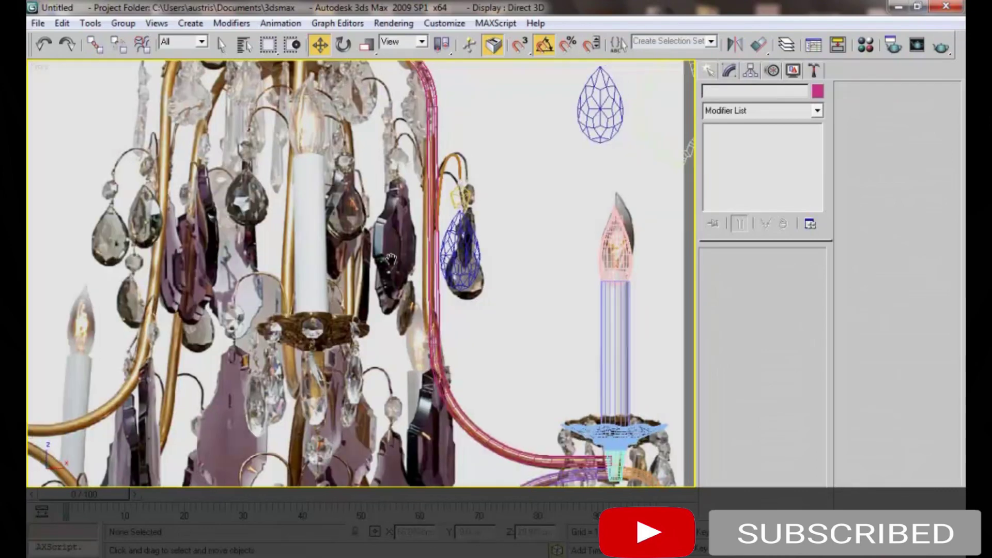
mouse_move(391, 260)
middle_down()
mouse_move(365, 165)
mouse_move(367, 237)
mouse_move(377, 230)
mouse_move(345, 348)
middle_up()
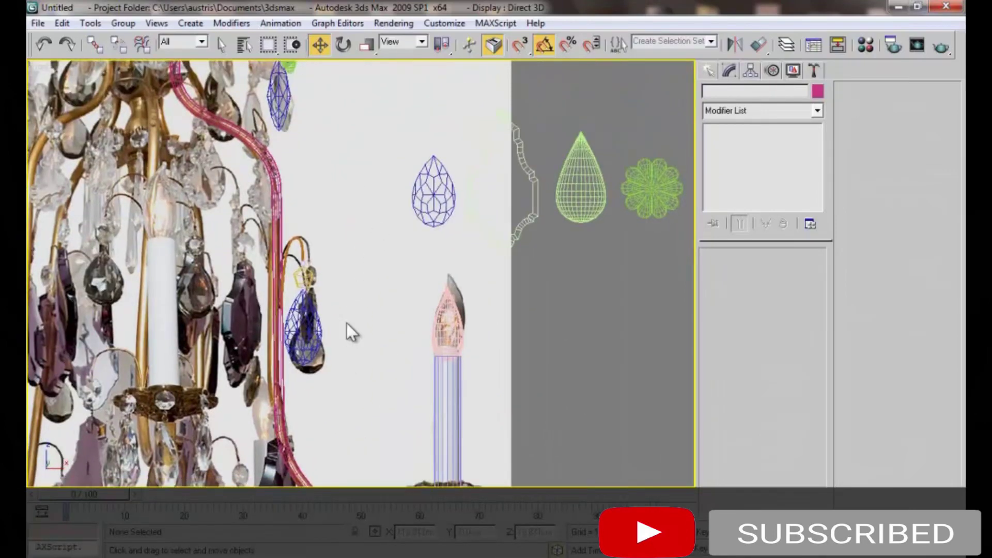
click(311, 331)
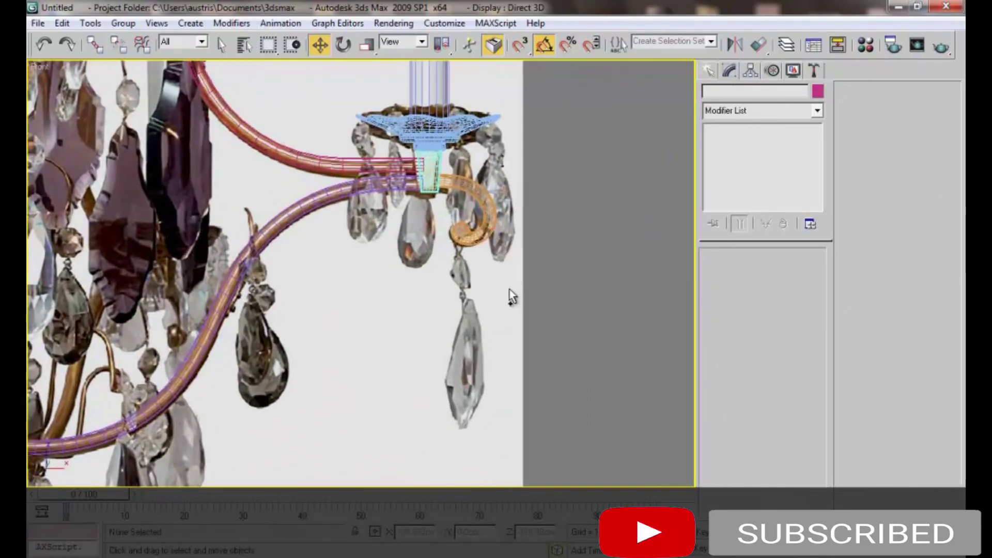
Make a 6-segment sphere an Editable Poly and lower its top vertices into a faceted bead
text(6)
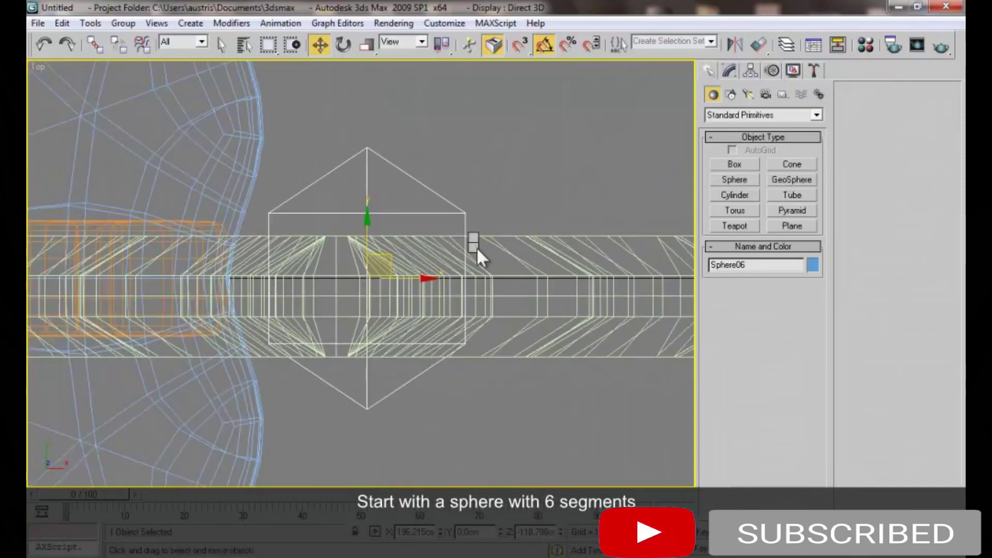
right_click(476, 247)
click(703, 392)
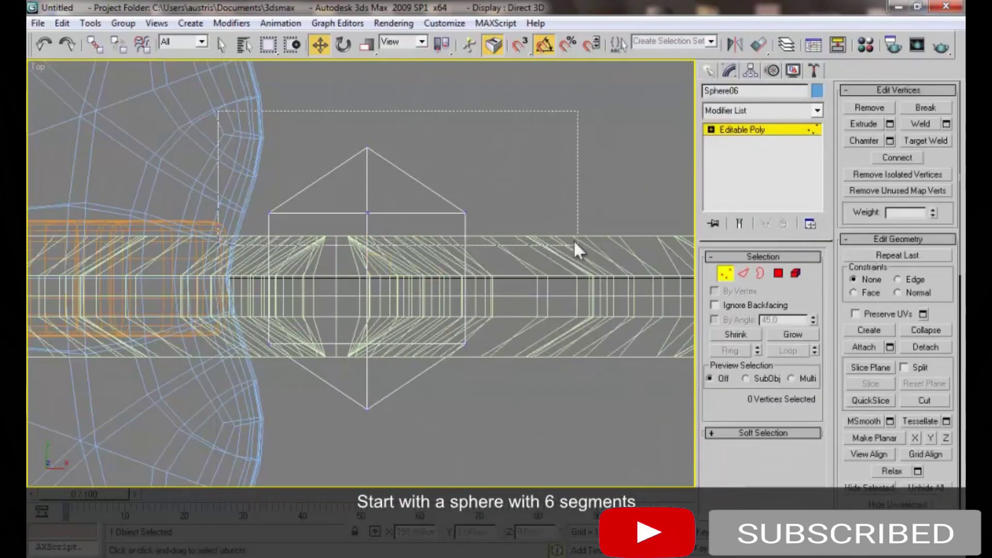
drag(575, 242, 577, 242)
drag(370, 156, 368, 229)
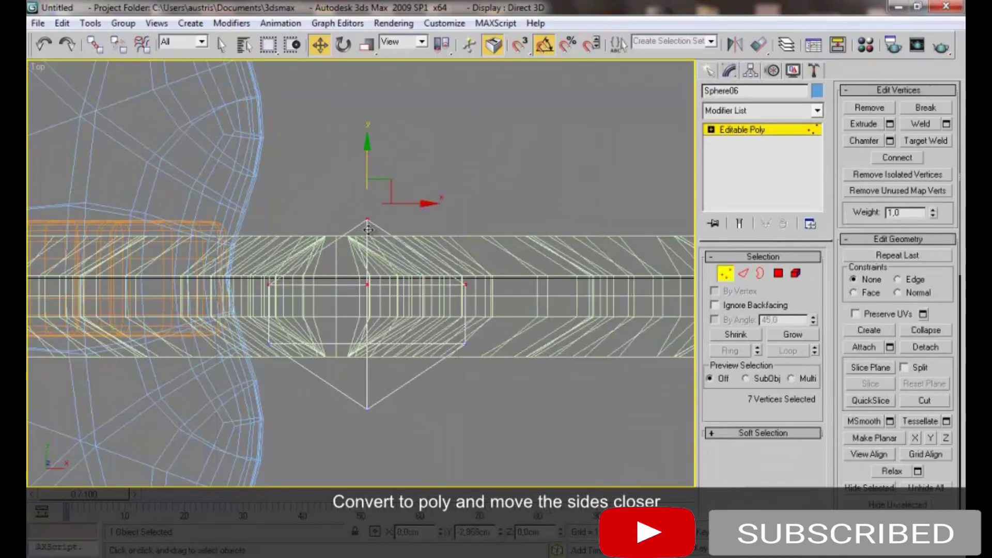
key(1)
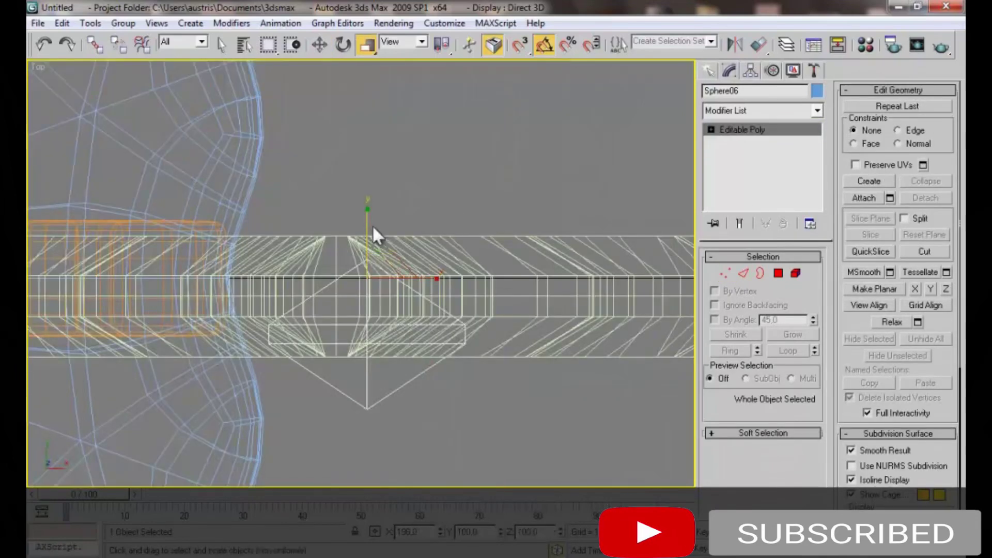
drag(373, 228, 368, 221)
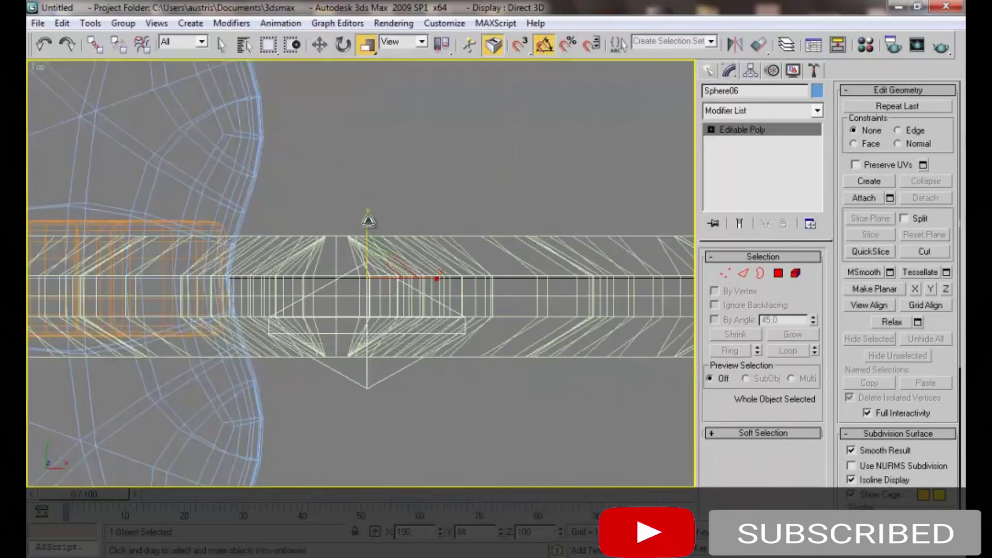
key(1)
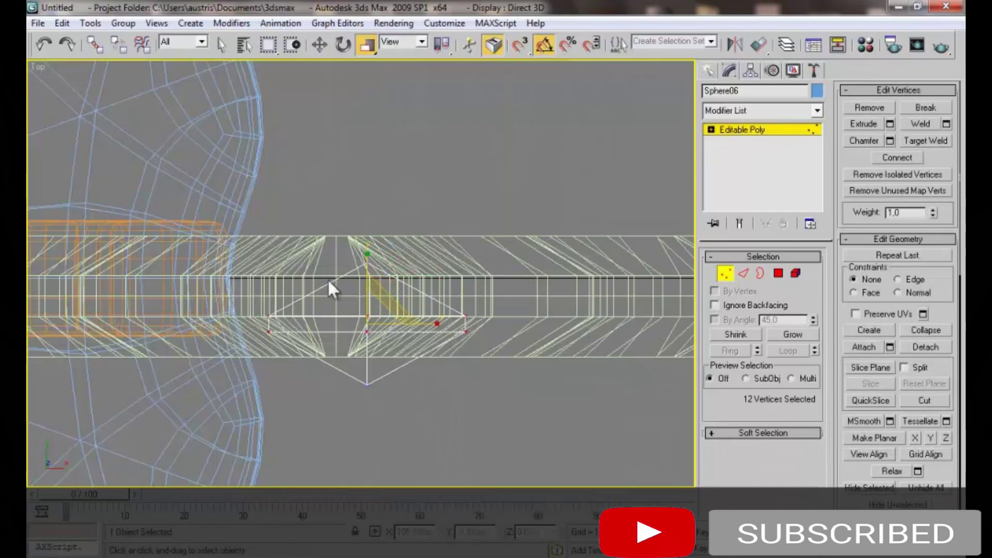
key(1)
Raise the bead geometry relative to its pivot and frame the whole chandelier arm
click(750, 70)
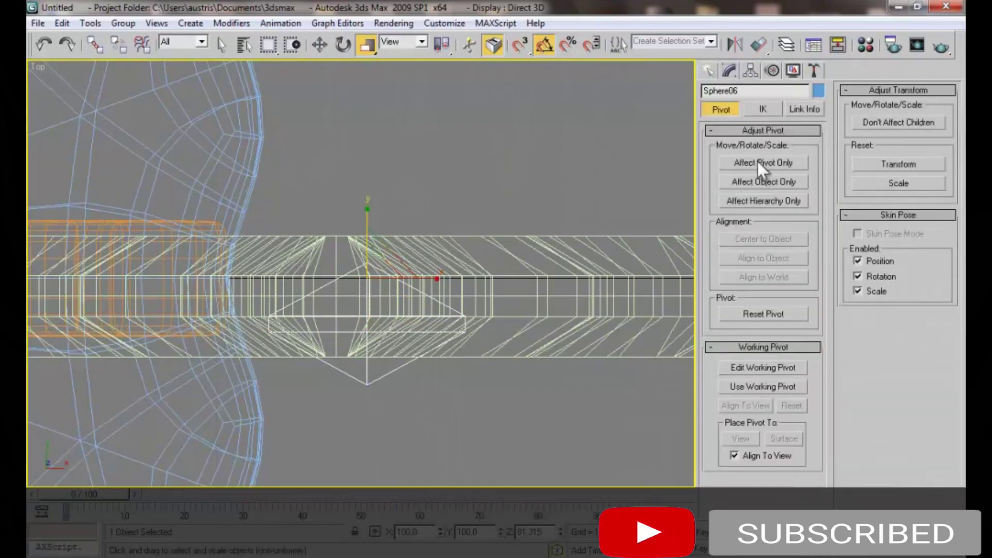
drag(368, 284, 365, 256)
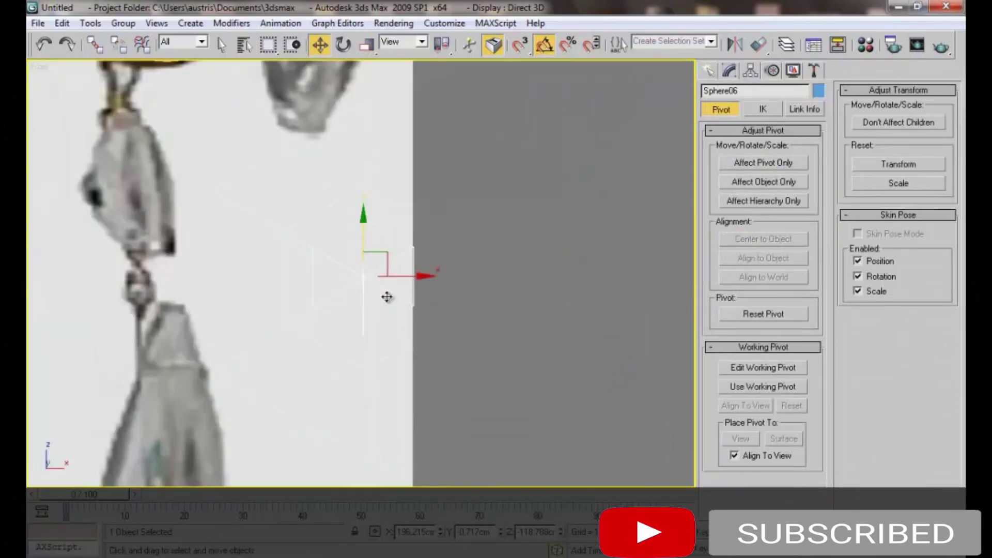
middle_drag(444, 296, 468, 258)
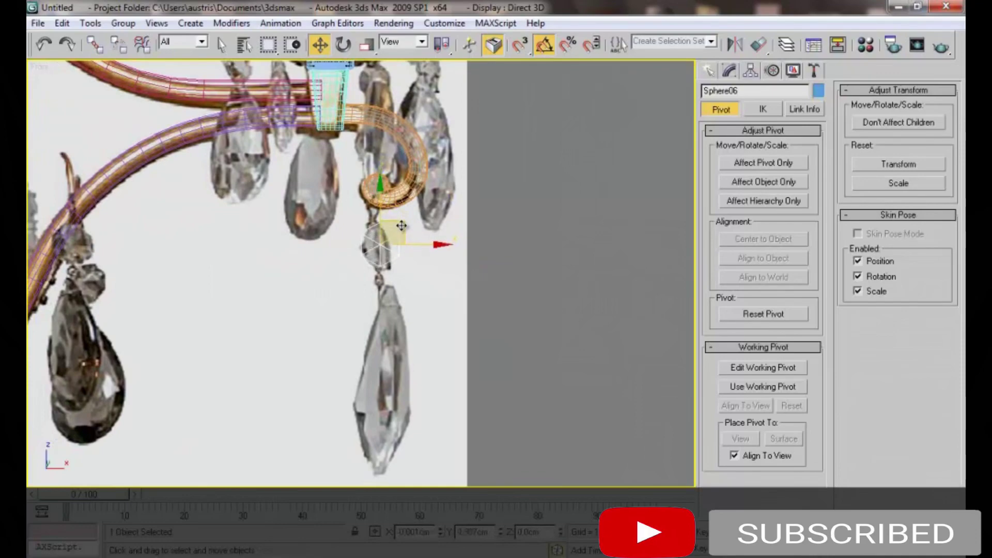
click(446, 216)
scroll(445, 216, down, 5)
middle_drag(377, 237, 406, 156)
Copy the teardrop crystal as Line15, enlarge it to about 127% and hang it below the bead
click(392, 82)
click(421, 412)
shift+drag(421, 416, 423, 413)
click(498, 348)
scroll(383, 337, up, 5)
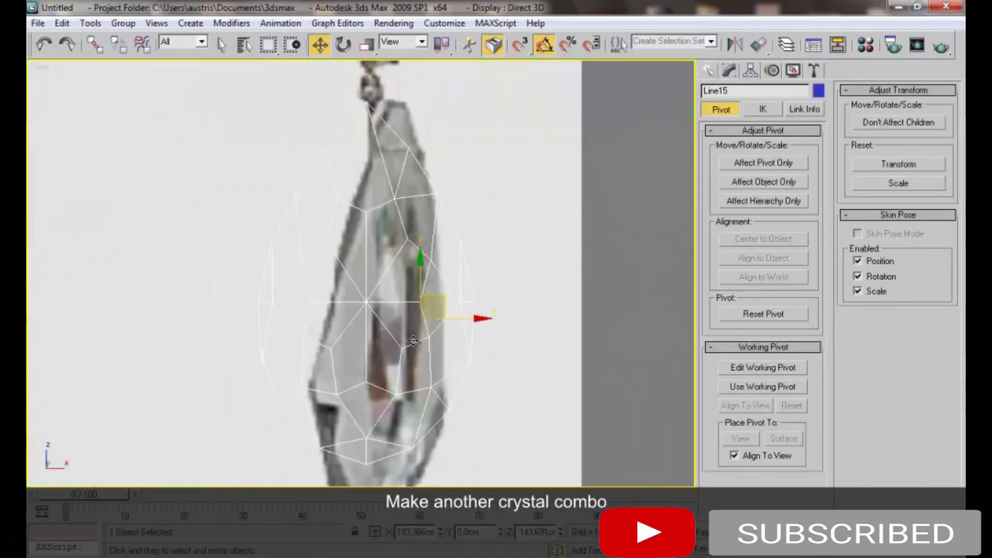
scroll(383, 337, down, 2)
drag(386, 288, 389, 226)
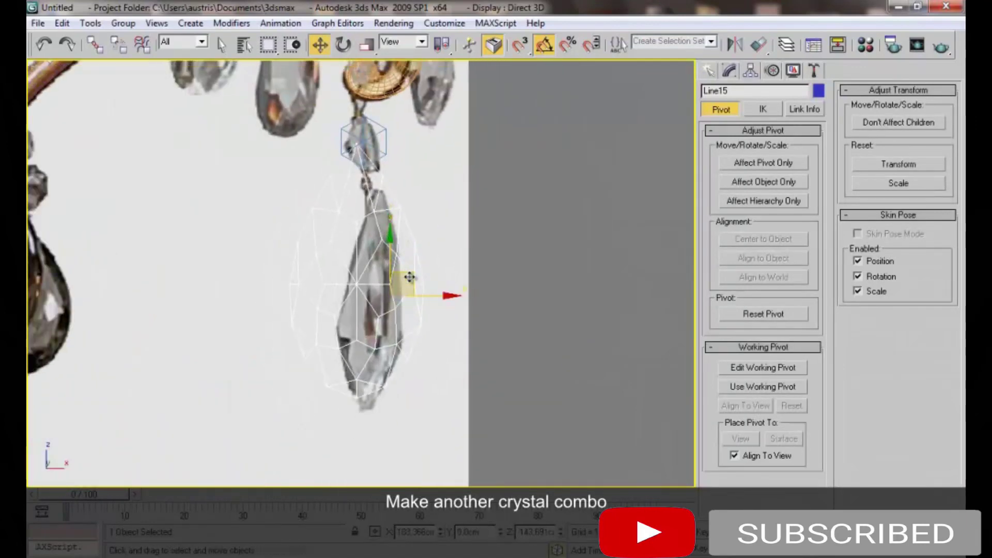
drag(409, 278, 417, 310)
click(433, 259)
scroll(407, 258, down, 2)
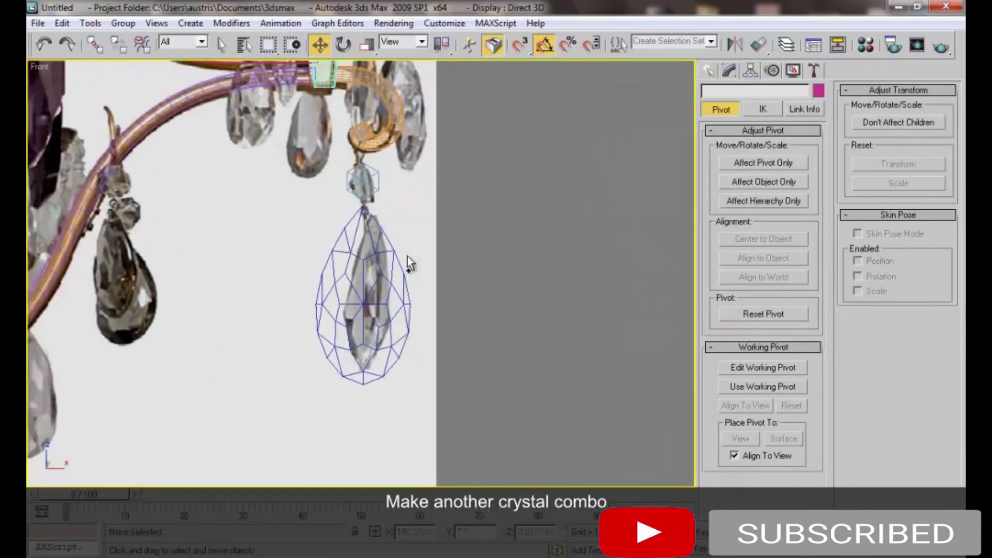
scroll(394, 336, down, 4)
scroll(398, 310, up, 6)
scroll(405, 212, up, 2)
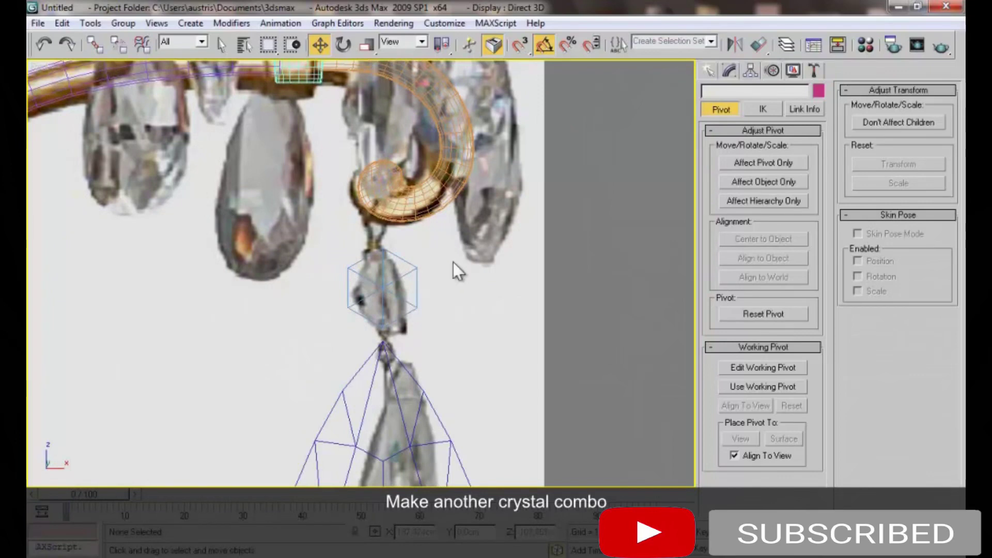
Draw a rotated Circle ring at the hook and copy it as Circle07 between bead and teardrop
click(471, 199)
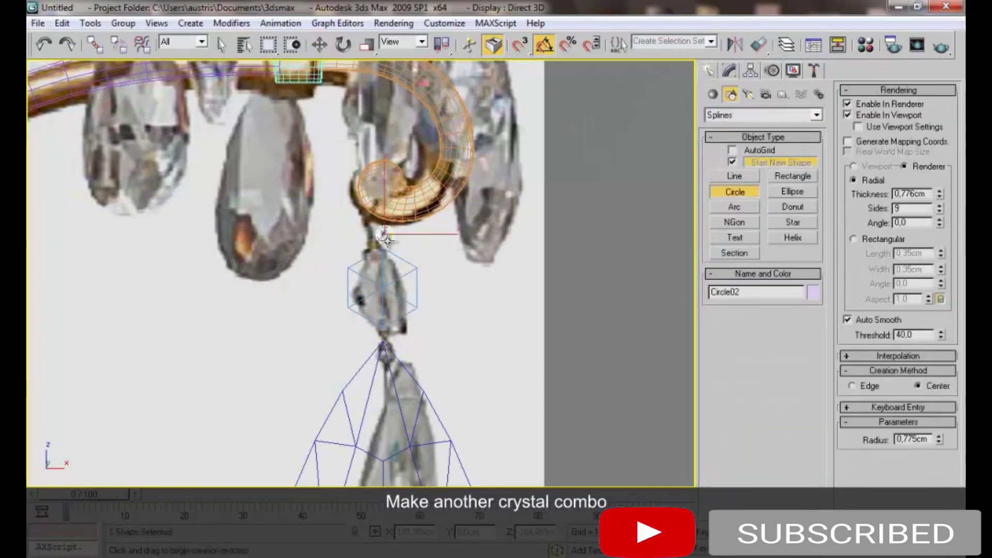
key(e)
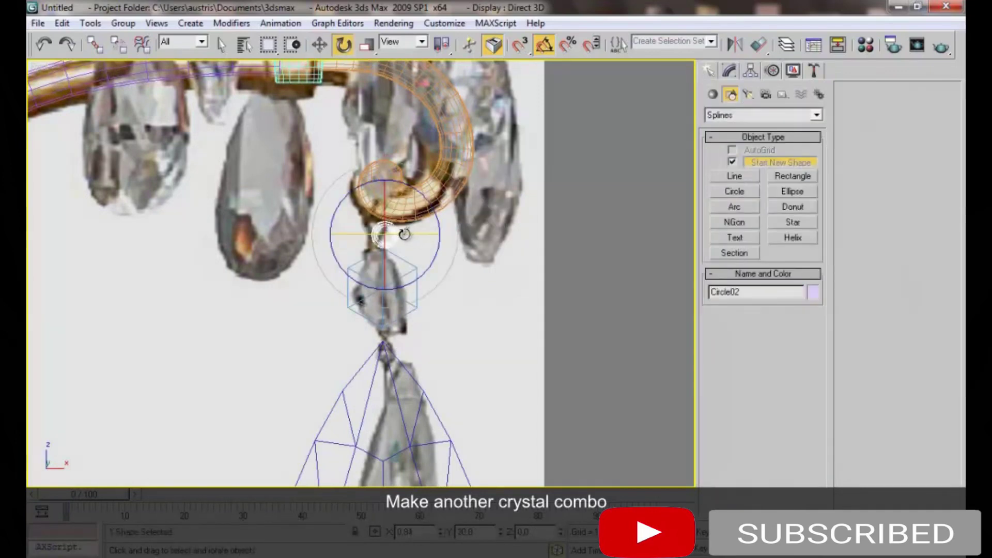
key(w)
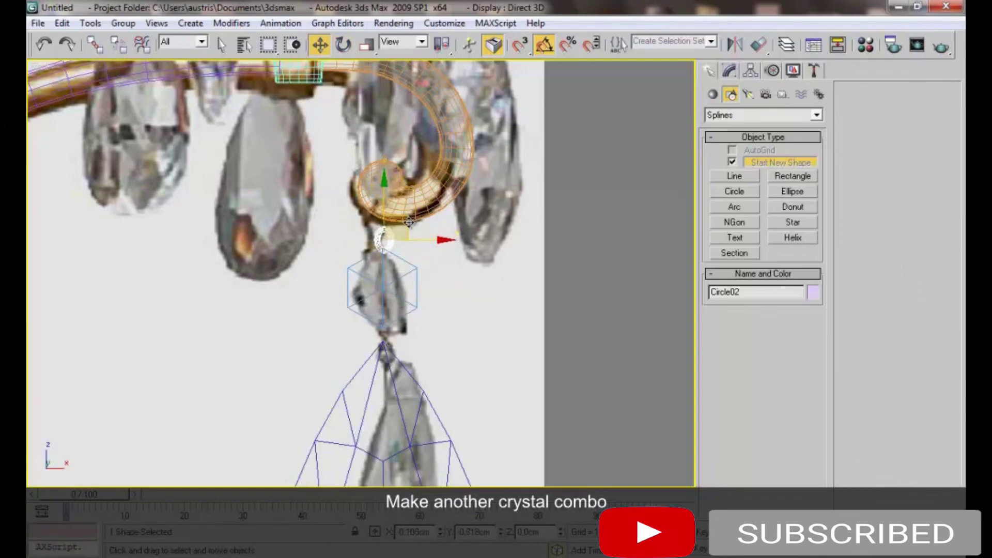
click(729, 71)
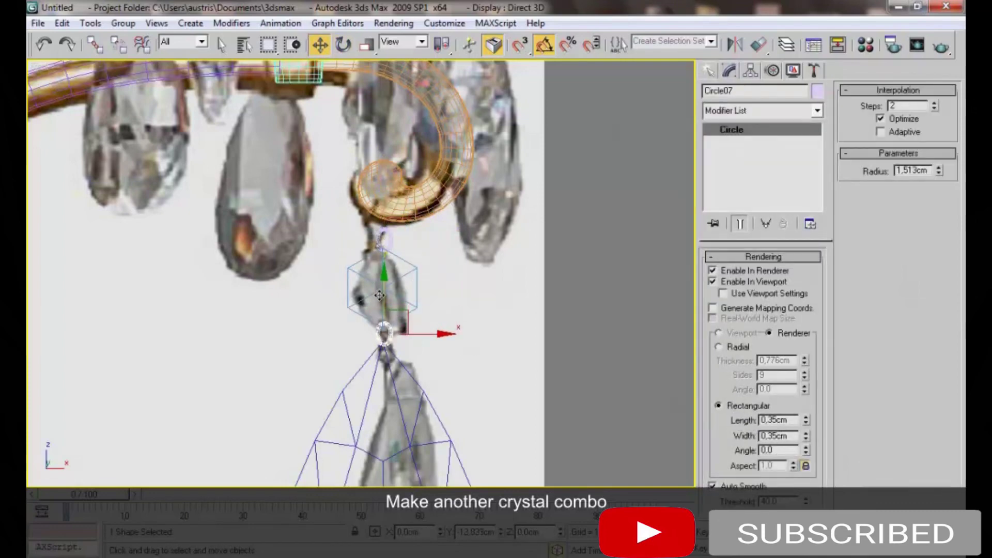
shift+drag(380, 296, 383, 297)
click(500, 345)
key(e)
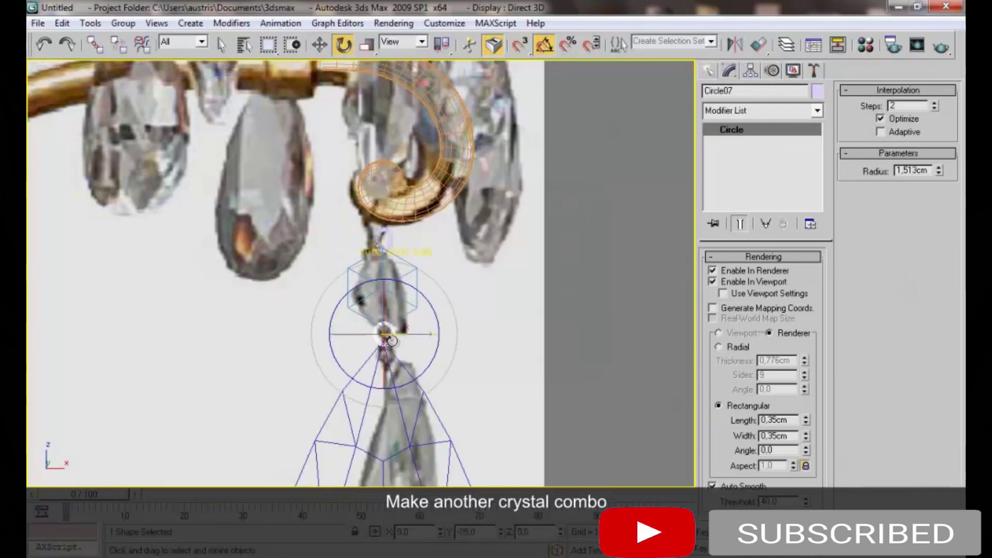
drag(489, 280, 341, 362)
scroll(378, 274, down, 3)
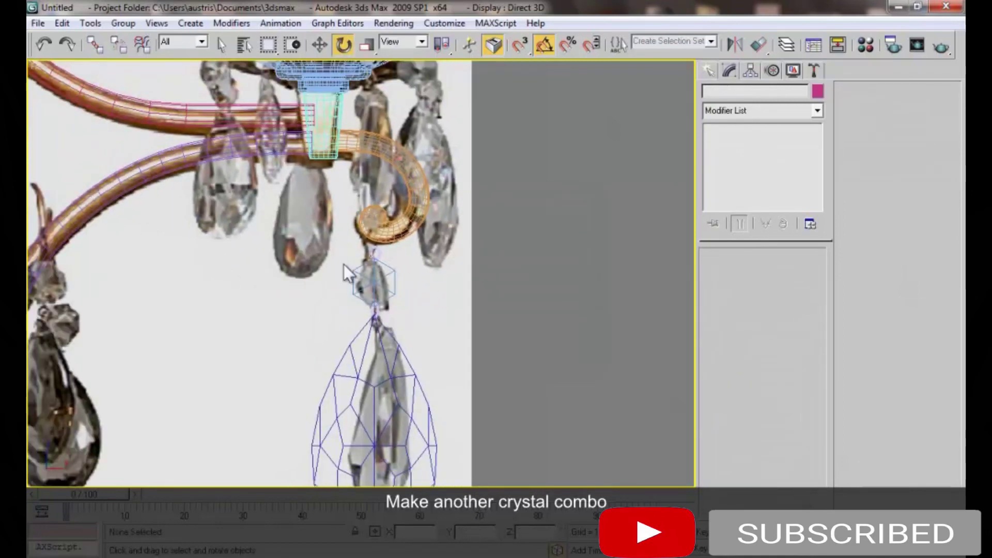
key(w)
click(421, 258)
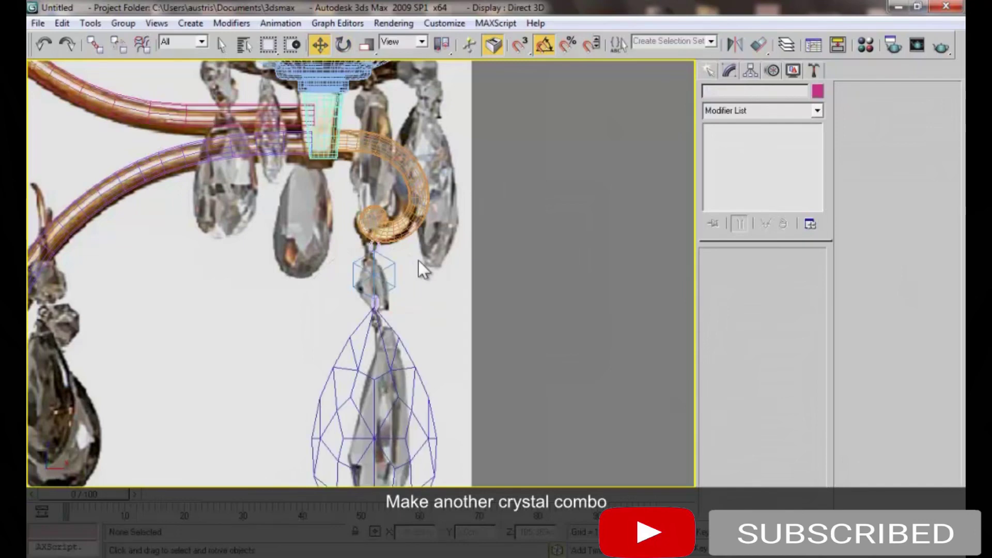
Apply the teal crystal material to the bead and lower crystal and gold to the upper ring
key(m)
scroll(391, 267, up, 3)
drag(627, 178, 448, 275)
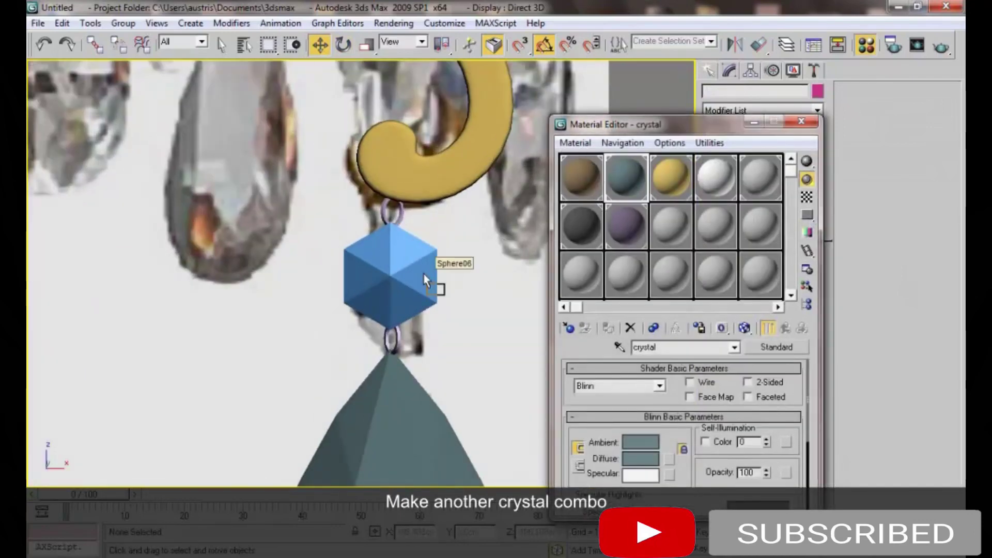
drag(404, 227, 404, 227)
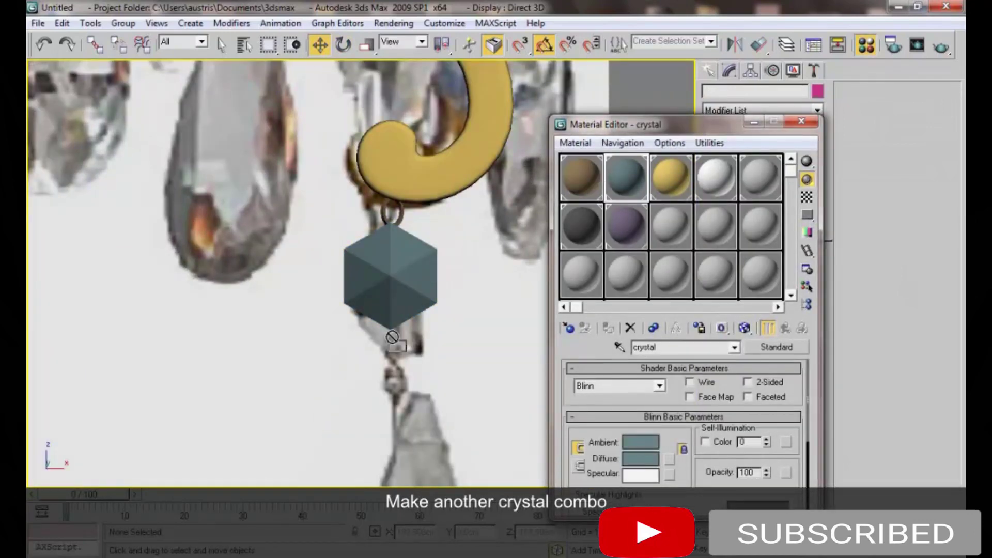
drag(396, 343, 395, 342)
click(398, 344)
Select the crystal, bead and rings together, leaving the hook curl out of the selection
scroll(409, 284, down, 5)
key(z)
scroll(408, 207, down, 3)
middle_drag(421, 151, 403, 237)
click(396, 227)
scroll(434, 246, up, 2)
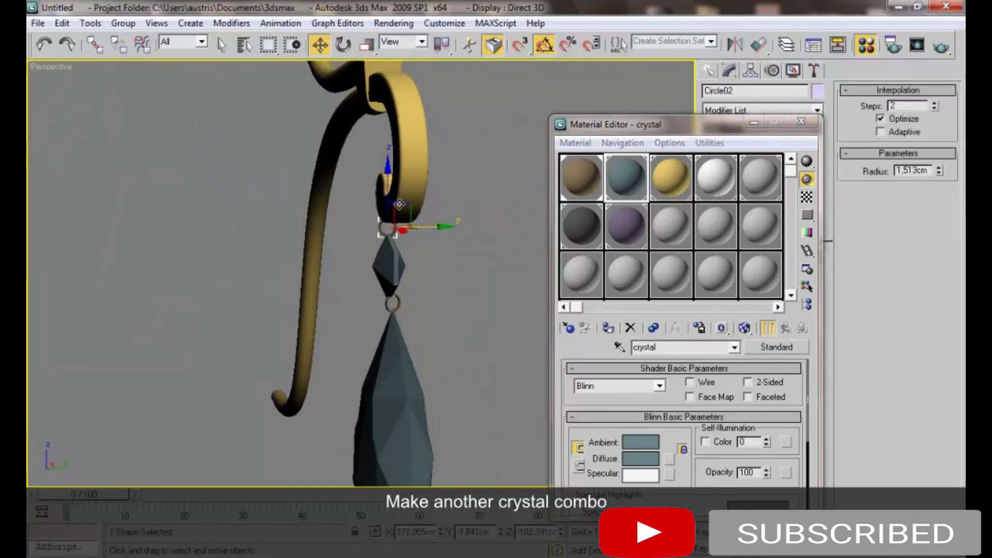
alt+middle_drag(388, 193, 393, 307)
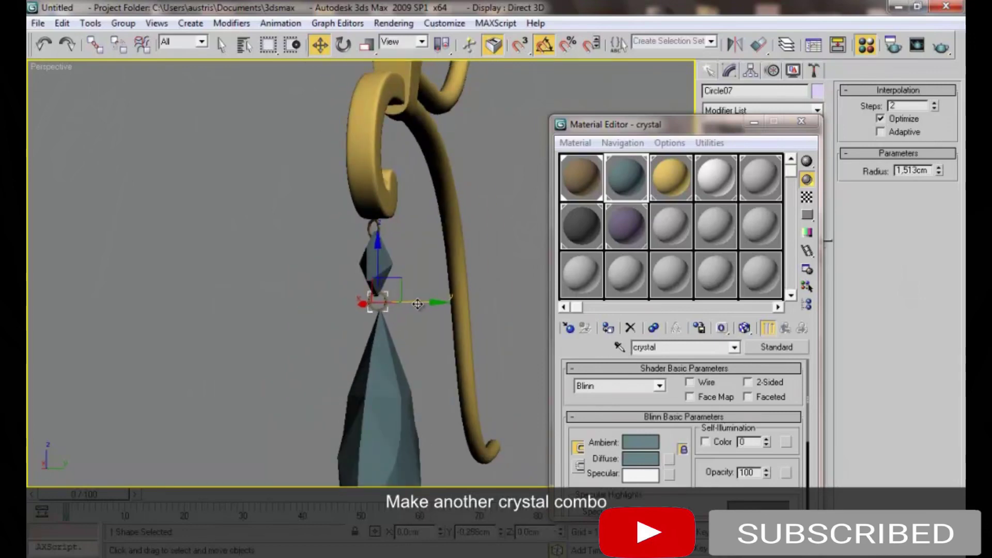
click(384, 343)
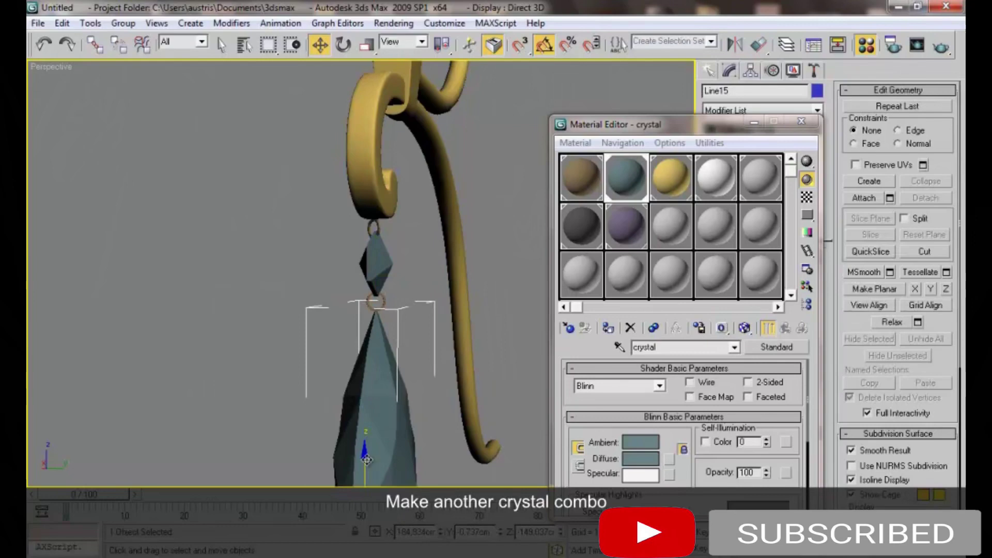
alt+middle_drag(401, 277, 424, 370)
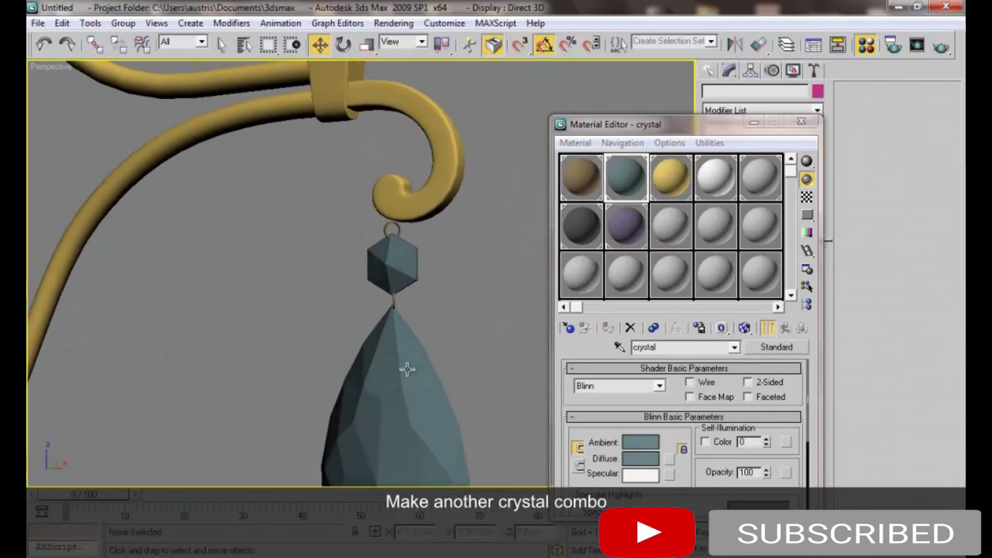
drag(452, 475, 455, 291)
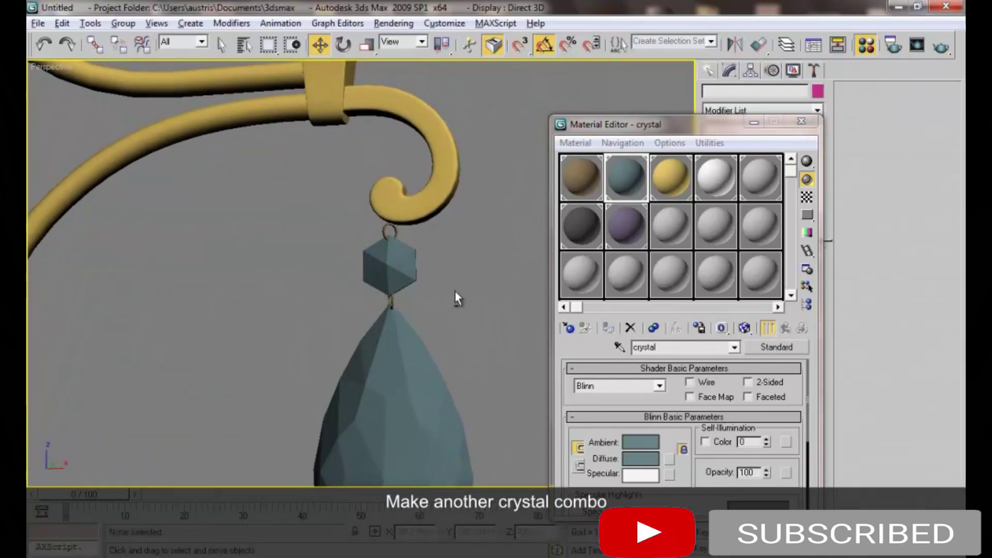
alt+click(395, 204)
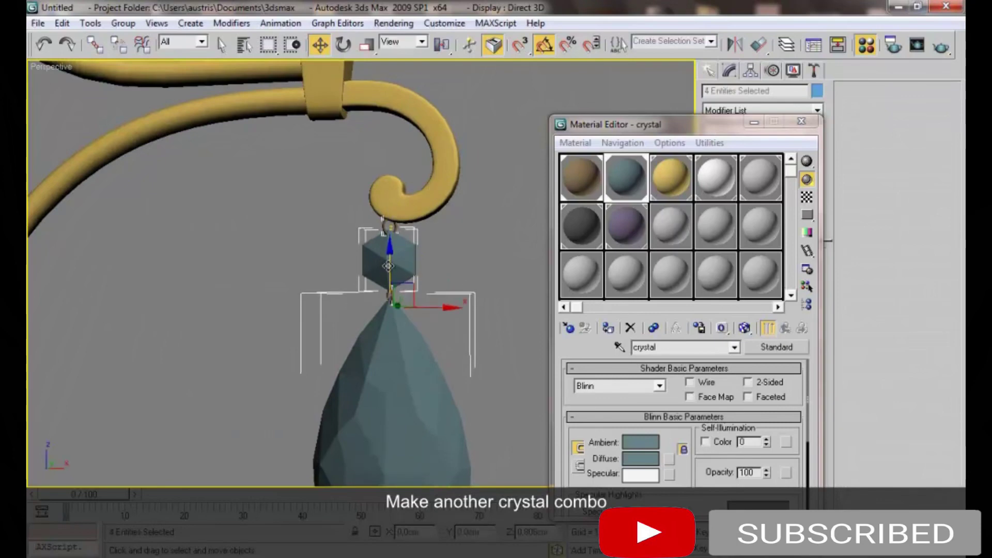
Reselect the bead and teardrop combo and Shift-drag a copy out to the right
scroll(397, 237, down, 5)
click(427, 243)
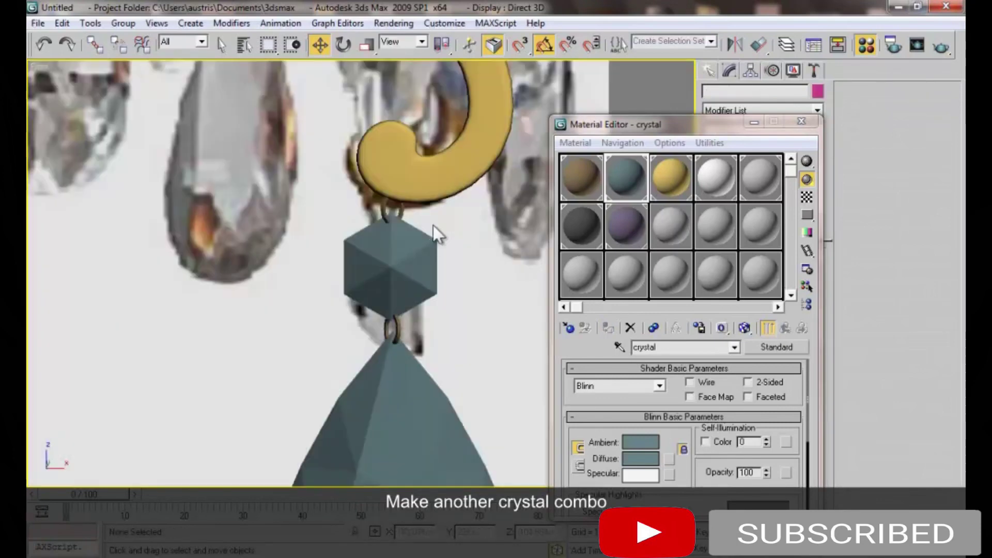
scroll(433, 225, down, 5)
scroll(408, 243, up, 3)
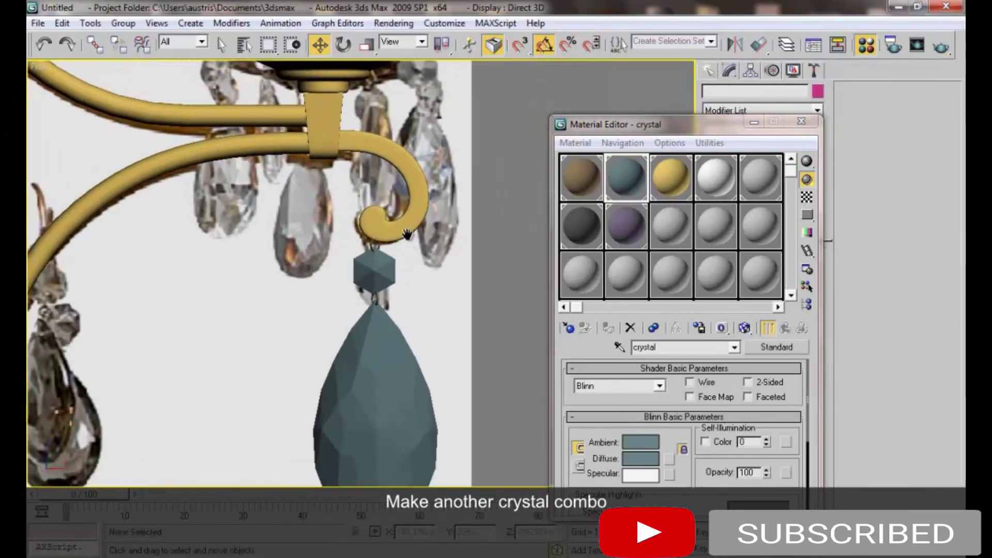
middle_drag(406, 242, 402, 305)
click(365, 324)
scroll(366, 310, down, 2)
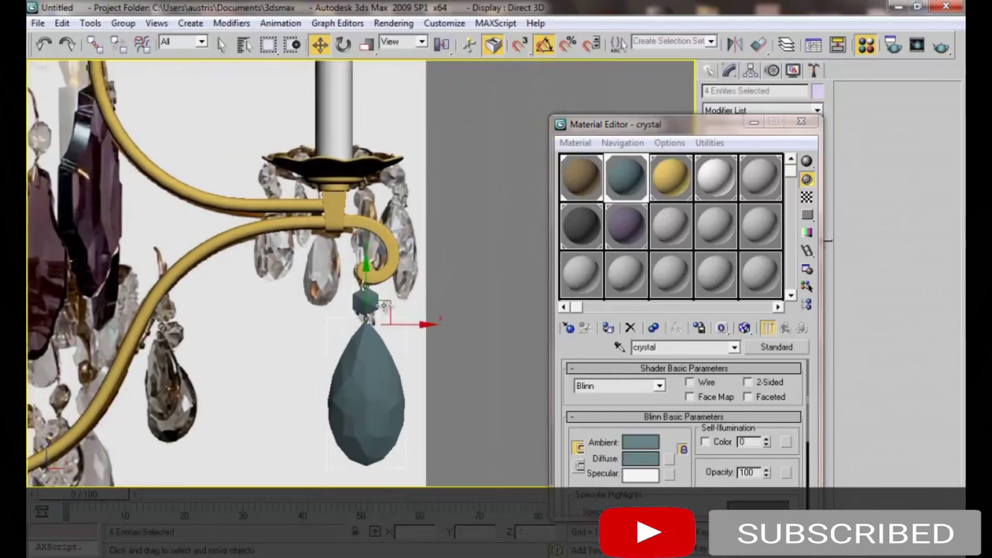
mouse_move(384, 303)
shift+mouse_down()
mouse_move(476, 205)
mouse_move(476, 187)
shift+mouse_up()
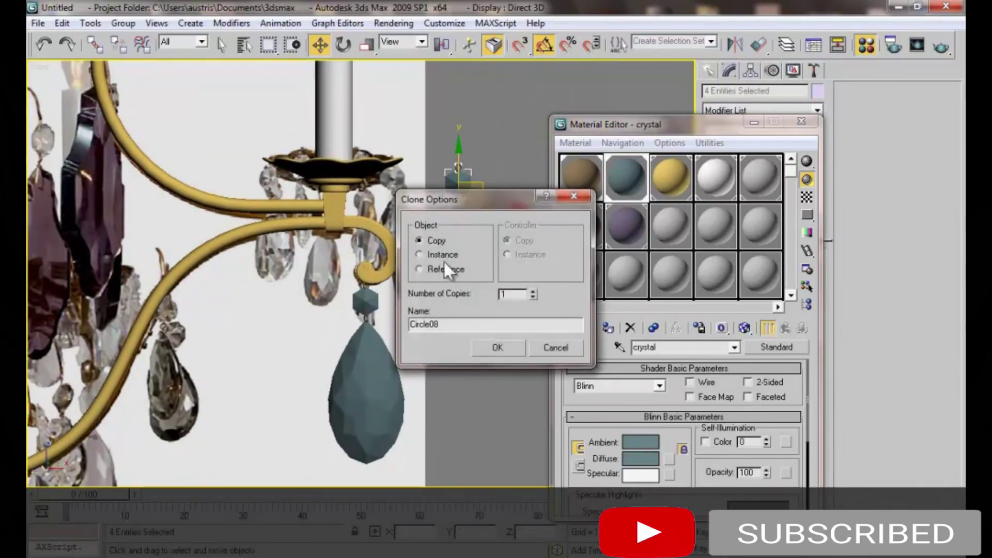
Confirm the copy, shrink the copied teardrop crystal and move it up under its bead
click(484, 346)
click(458, 265)
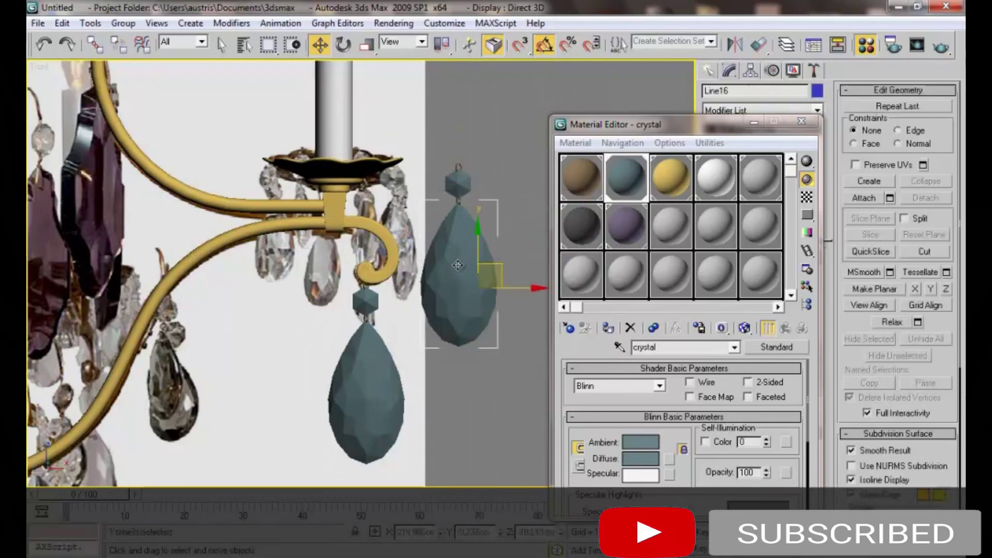
key(r)
drag(472, 274, 478, 289)
key(w)
drag(492, 249, 494, 241)
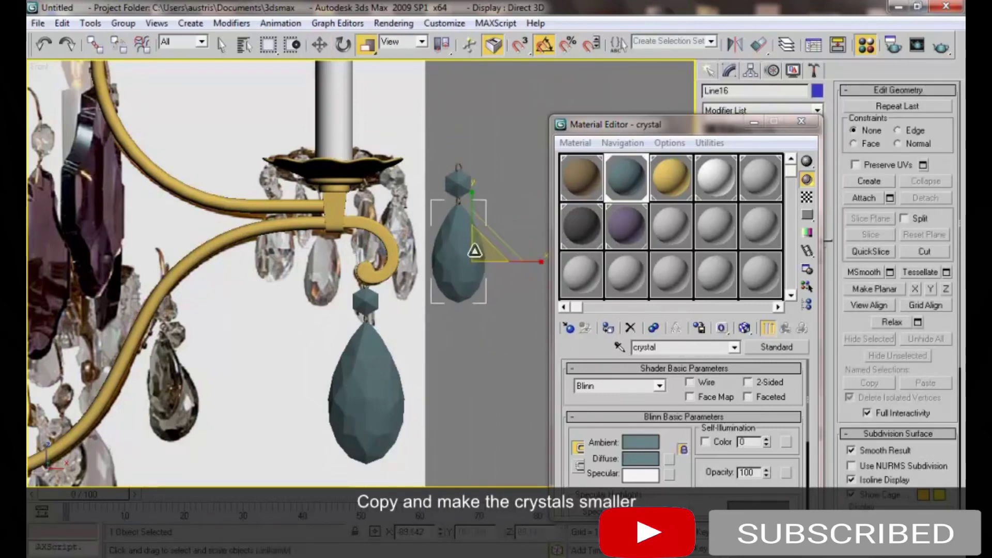
mouse_move(471, 256)
mouse_down()
mouse_move(468, 269)
mouse_move(487, 224)
mouse_up()
key(w)
Group the small copied bead and crystal as Group03
scroll(487, 228, up, 3)
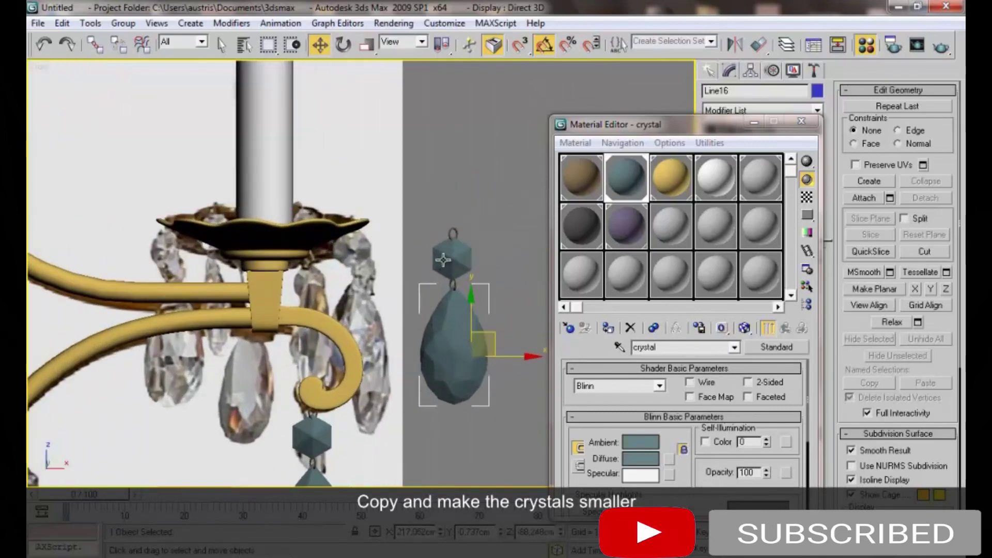
drag(429, 219, 471, 285)
scroll(472, 286, down, 2)
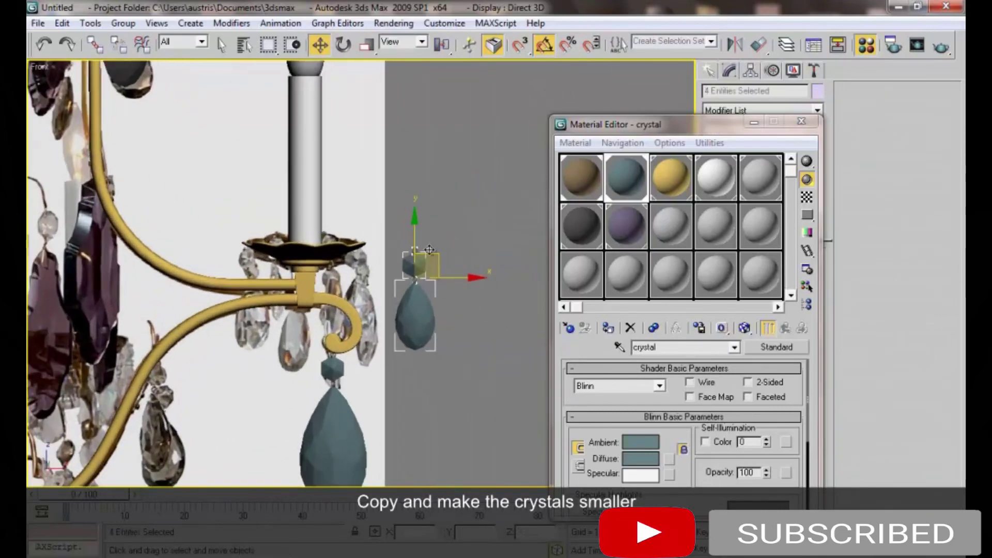
key(p)
mouse_move(426, 235)
alt+middle_down()
mouse_move(310, 248)
mouse_move(287, 181)
alt+middle_up()
click(120, 24)
click(141, 40)
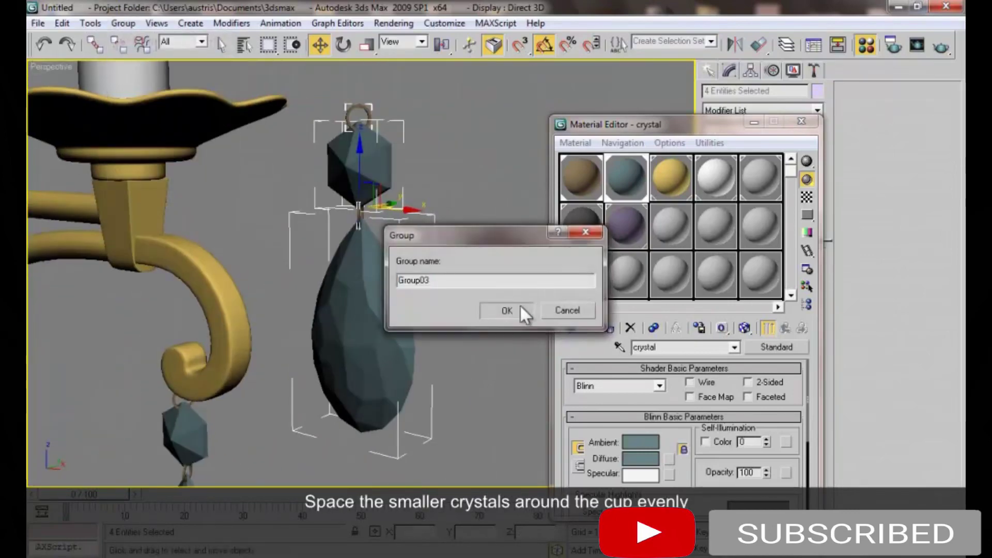
click(519, 306)
In Top view, move Group03 to the cup's top edge, rotate it and raise it to the rim
key(t)
scroll(394, 331, down, 2)
scroll(383, 381, down, 2)
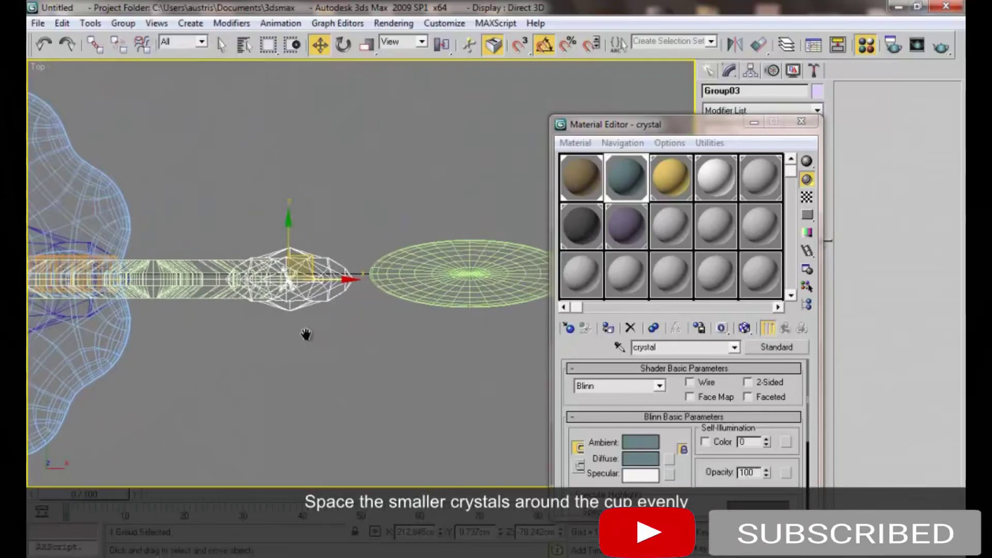
scroll(305, 337, down, 2)
scroll(293, 392, down, 2)
middle_drag(295, 428, 413, 343)
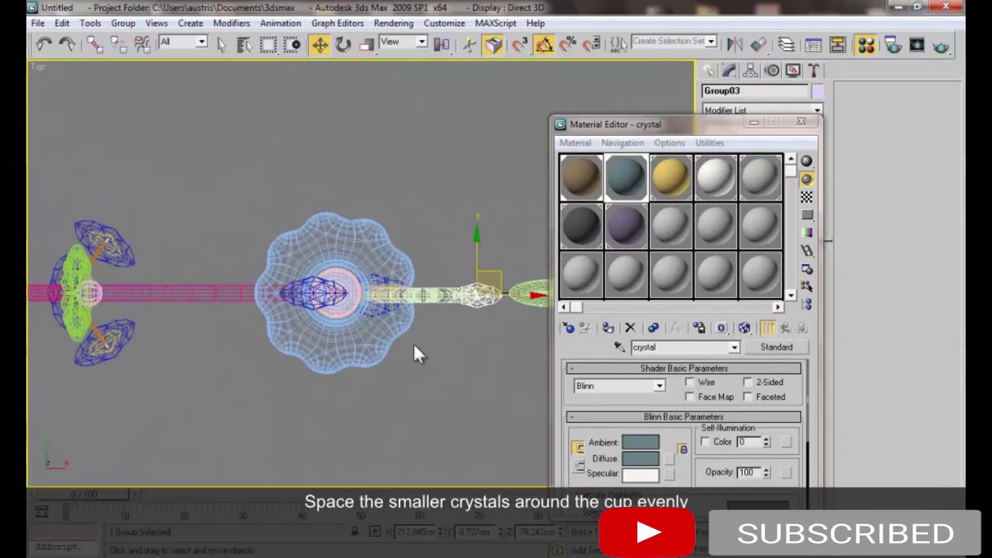
drag(488, 263, 346, 183)
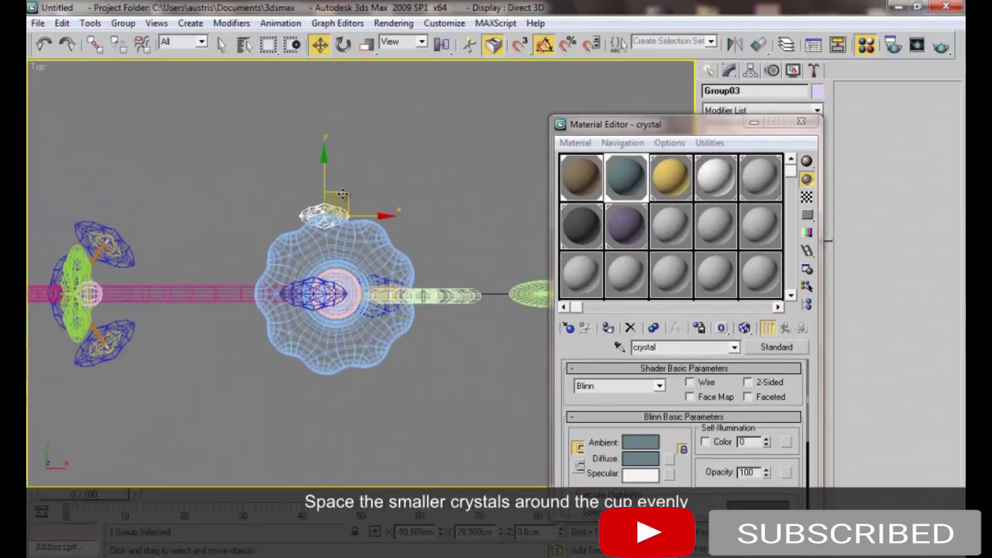
key(e)
scroll(356, 201, up, 1)
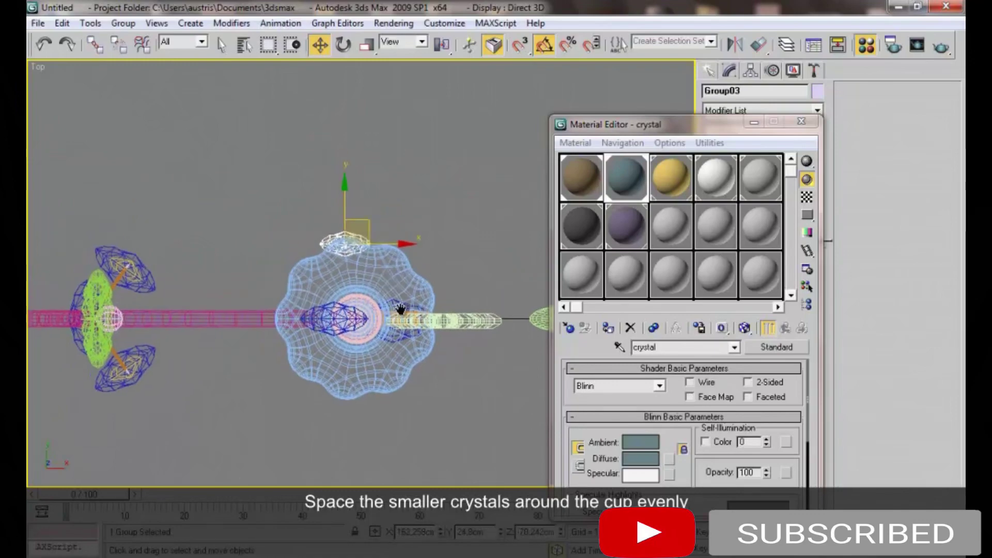
scroll(372, 207, up, 1)
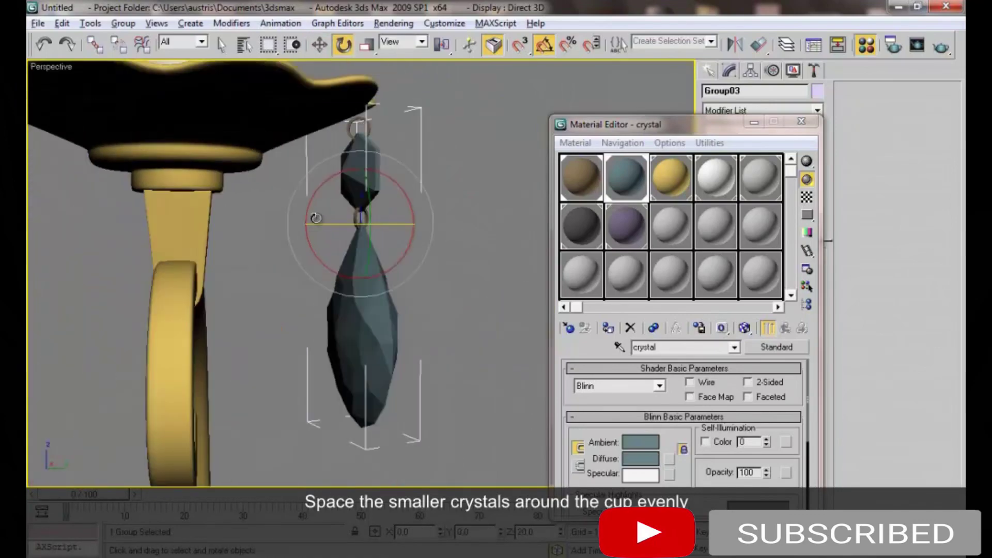
key(w)
drag(362, 171, 362, 160)
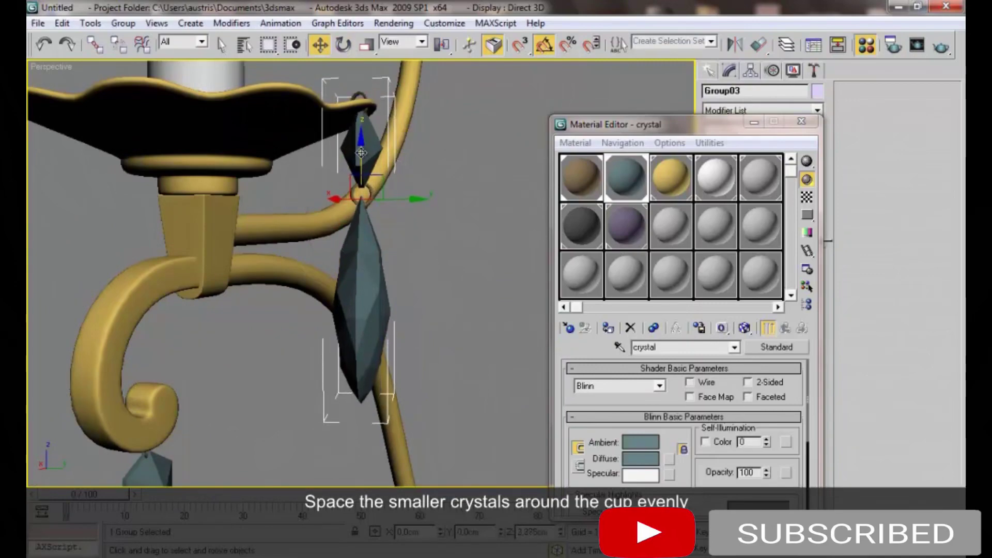
Nudge Group03 onto the cup's edge and check its placement in Perspective view
key(t)
scroll(365, 217, up, 3)
scroll(367, 240, up, 1)
drag(387, 261, 379, 249)
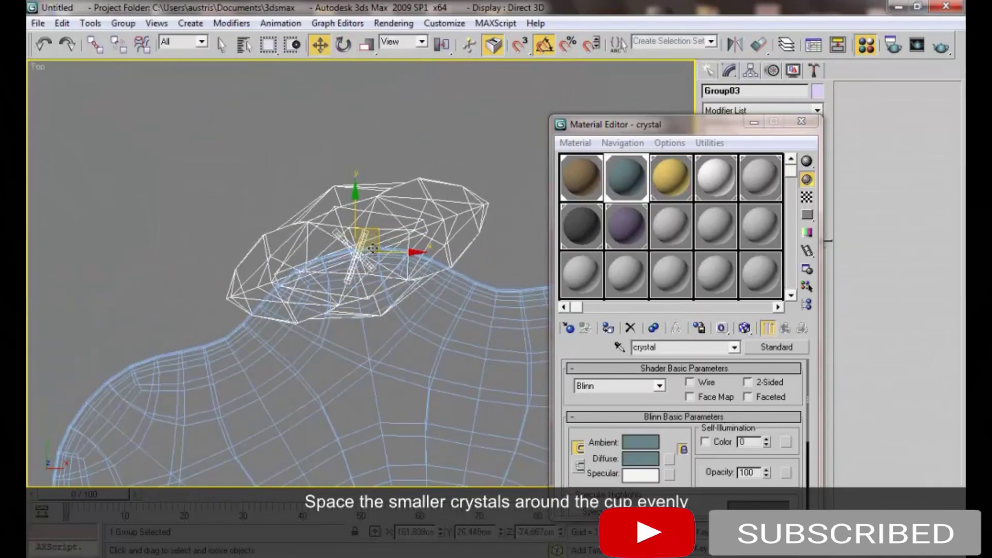
key(p)
scroll(345, 252, down, 2)
scroll(346, 253, down, 1)
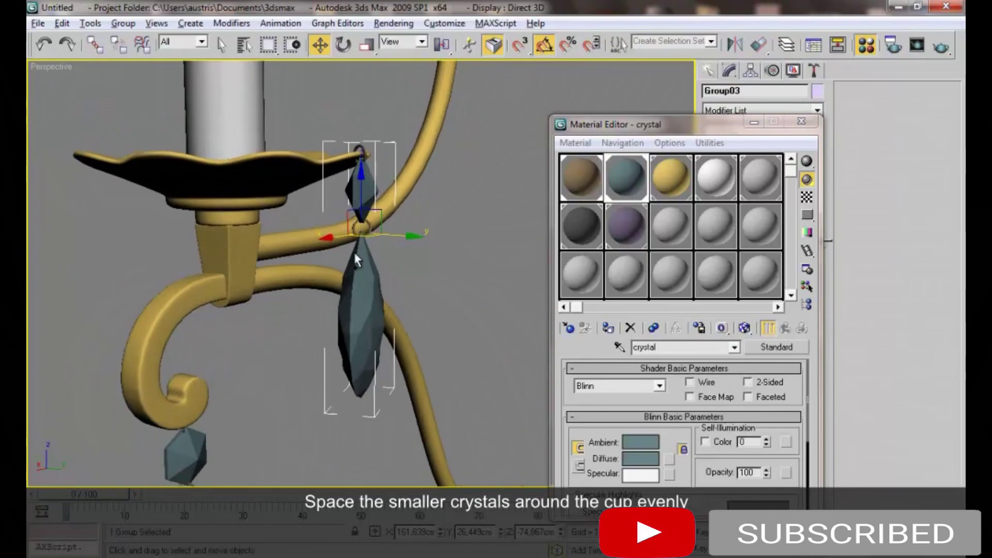
Clone the crystal group to the cup's right, lower edge and lower left, each turned outward
key(t)
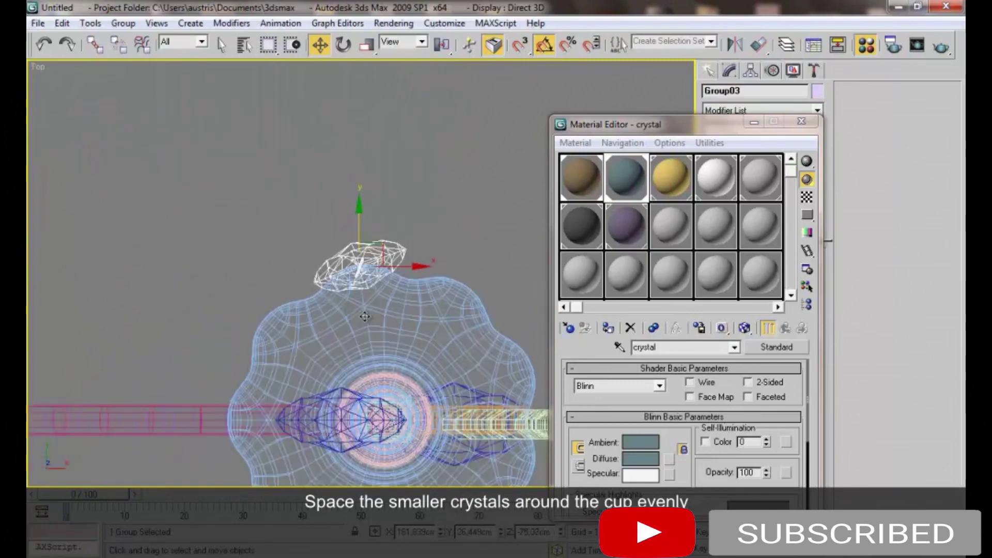
shift+drag(356, 185, 488, 265)
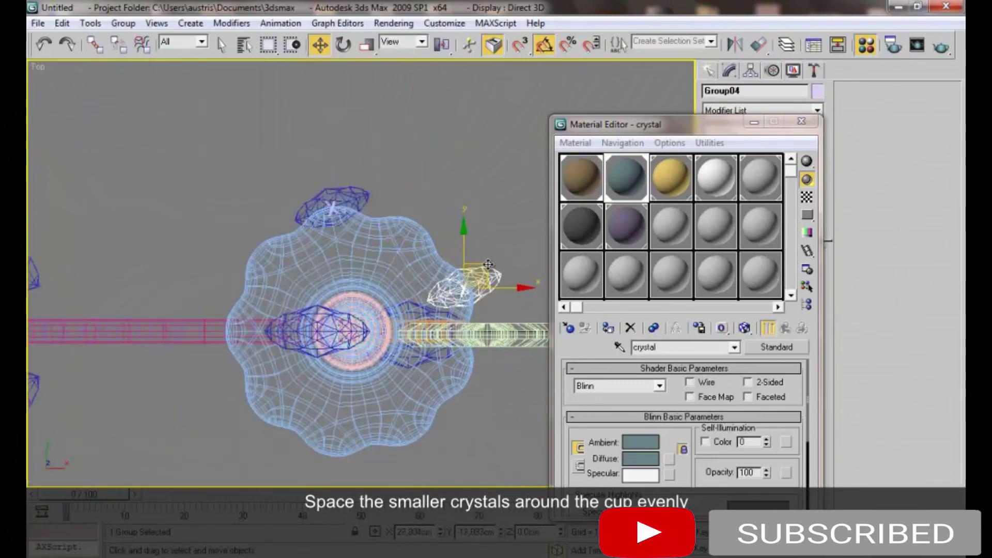
click(492, 345)
key(e)
drag(515, 260, 521, 311)
key(w)
mouse_move(484, 263)
shift+mouse_down()
mouse_move(435, 406)
mouse_move(437, 381)
mouse_move(419, 367)
shift+mouse_up()
click(492, 345)
key(e)
shift+drag(435, 410, 283, 384)
click(475, 349)
key(e)
drag(300, 376, 263, 348)
key(w)
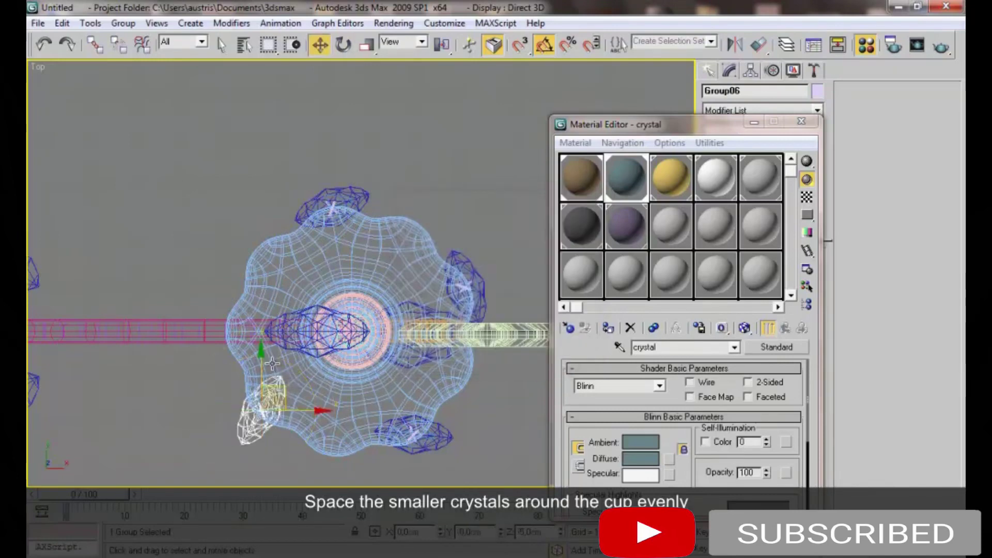
Add crystal group copies at the upper left, left, lower right and bottom edge, up to Group11
shift+drag(279, 385, 263, 224)
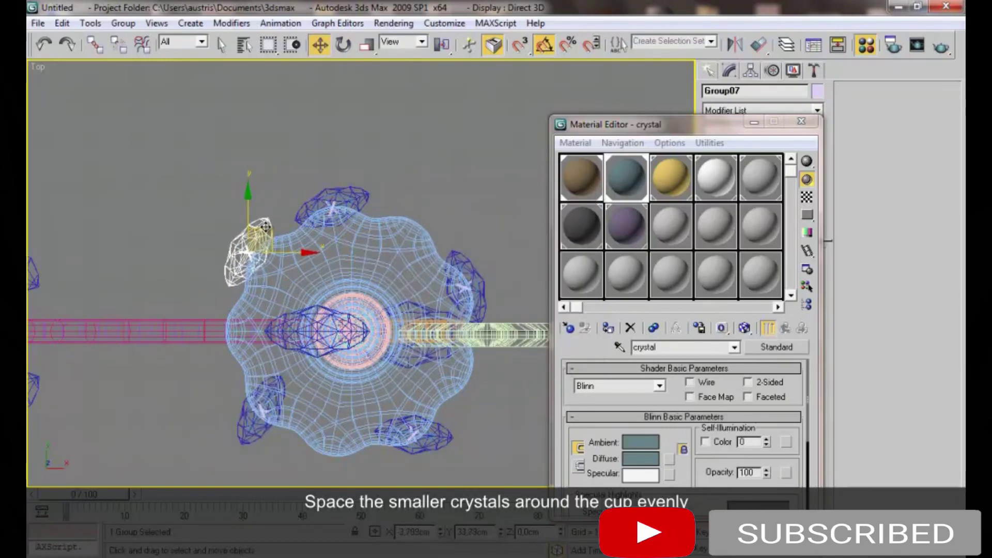
click(501, 348)
key(e)
mouse_move(303, 227)
mouse_down()
mouse_move(307, 242)
mouse_move(237, 330)
mouse_up()
key(w)
click(493, 348)
mouse_move(237, 331)
shift+mouse_down()
mouse_move(433, 205)
mouse_move(458, 366)
mouse_move(479, 352)
mouse_move(490, 313)
shift+mouse_up()
click(514, 354)
click(518, 341)
key(e)
key(w)
shift+drag(461, 368, 354, 426)
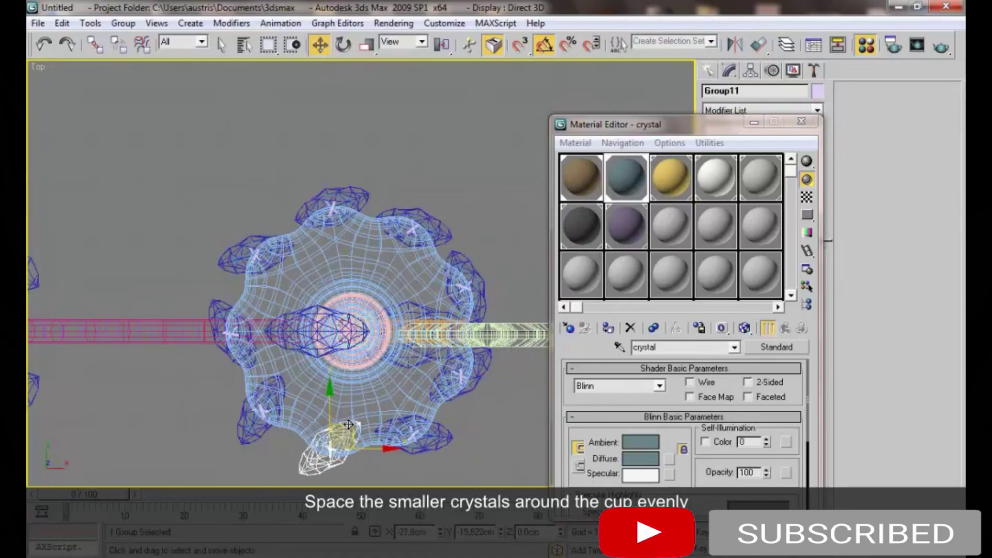
click(476, 348)
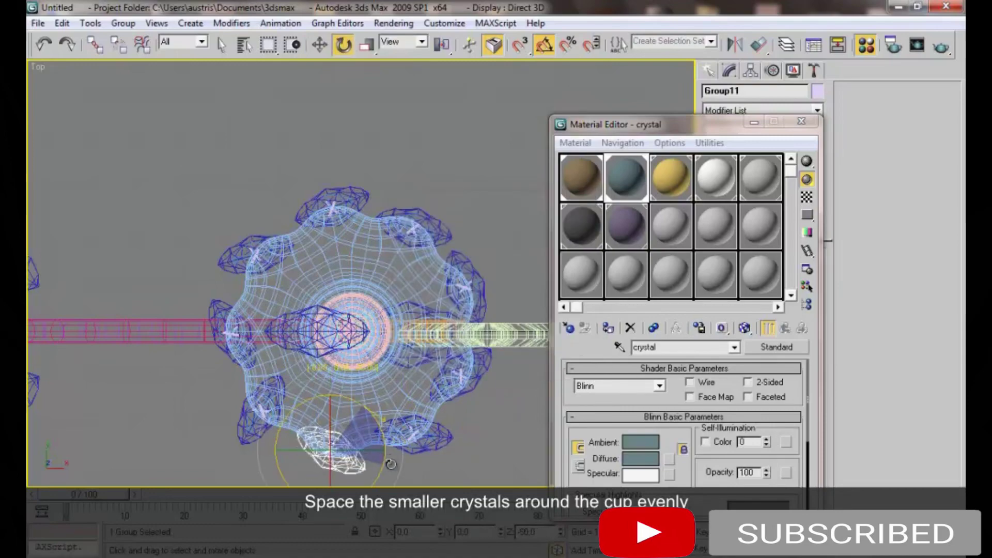
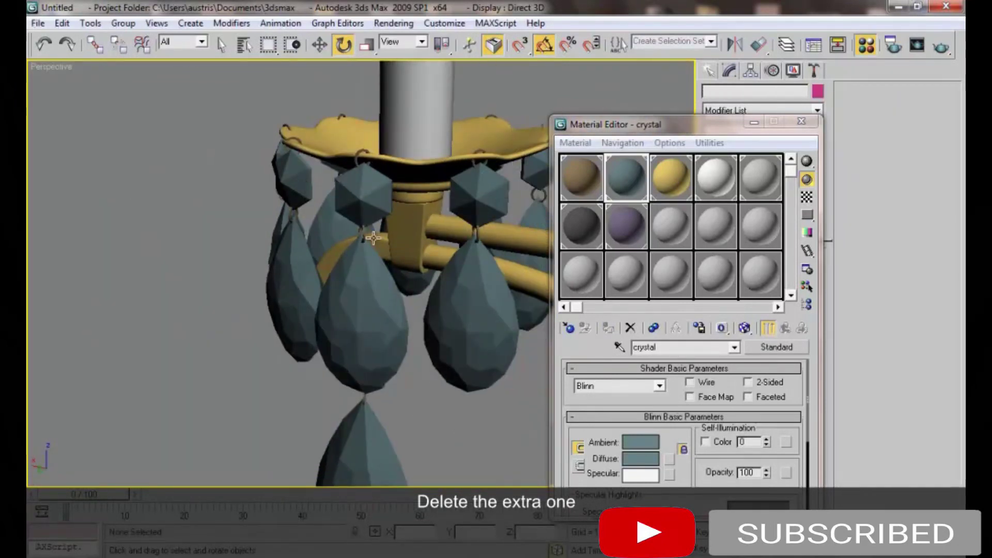
Orbit and zoom to frame the candle arm, its hanging crystal set and the reference photo
scroll(343, 304, down, 5)
mouse_move(344, 304)
alt+middle_down()
mouse_move(552, 292)
mouse_move(307, 287)
mouse_move(370, 288)
alt+middle_up()
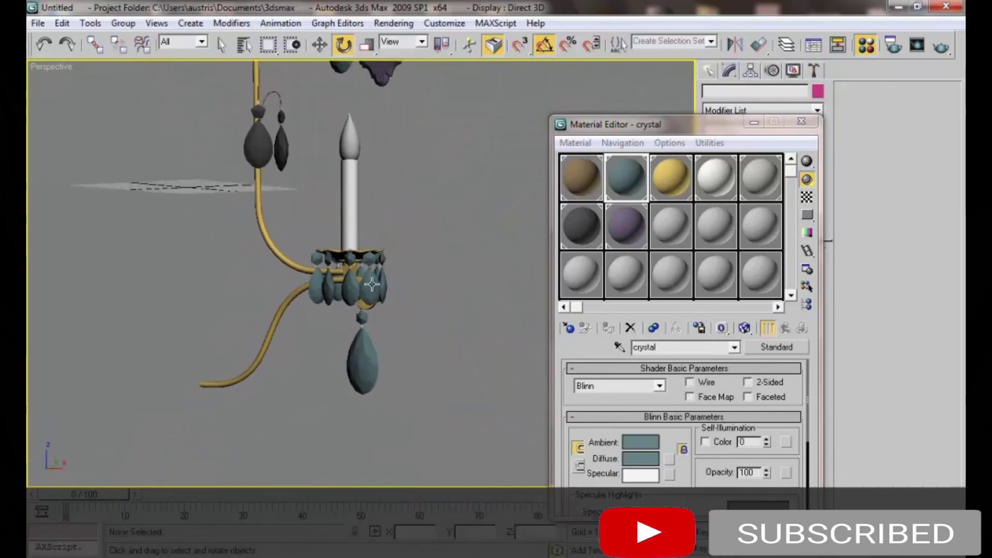
mouse_move(448, 216)
alt+middle_down()
mouse_move(339, 241)
mouse_move(358, 300)
alt+middle_up()
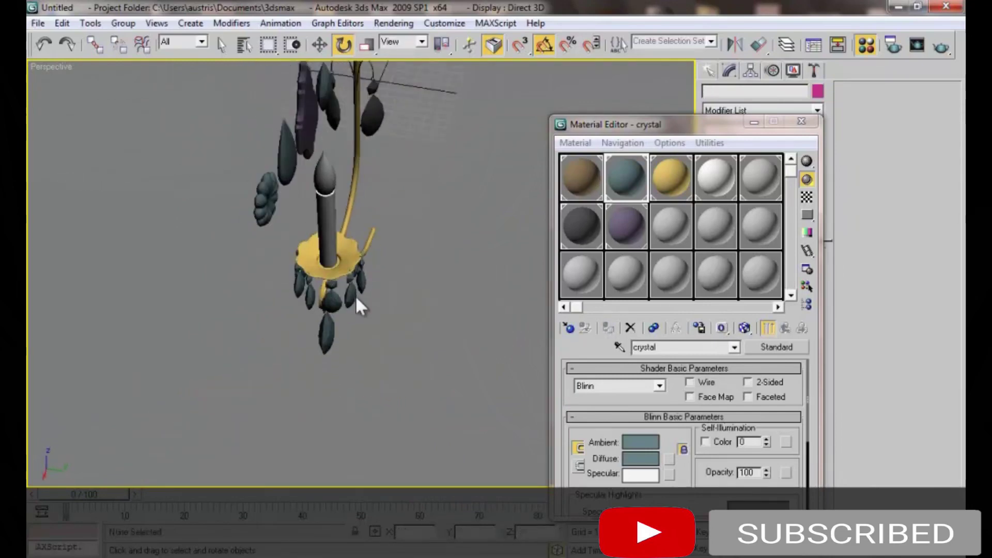
click(419, 352)
mouse_move(420, 352)
alt+middle_down()
mouse_move(336, 224)
mouse_move(392, 281)
alt+middle_up()
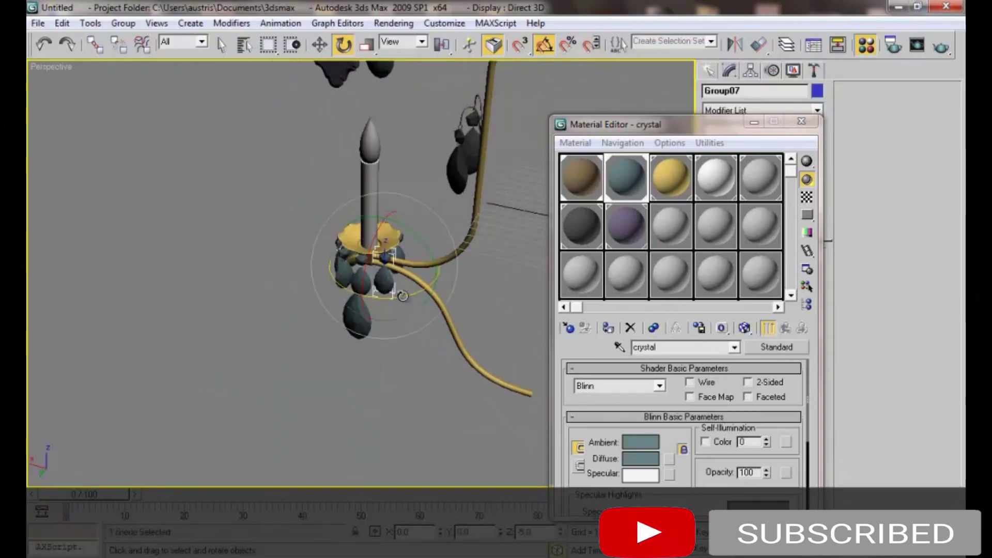
mouse_move(322, 337)
alt+middle_down()
mouse_move(536, 274)
mouse_move(347, 445)
mouse_move(390, 310)
alt+middle_up()
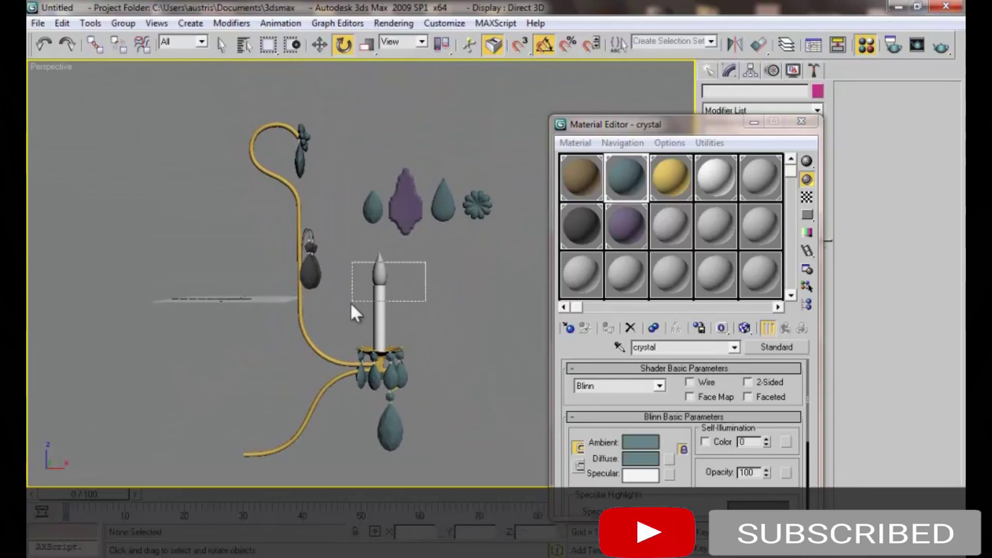
drag(351, 306, 353, 307)
alt+middle_drag(352, 306, 361, 354)
click(341, 389)
click(255, 334)
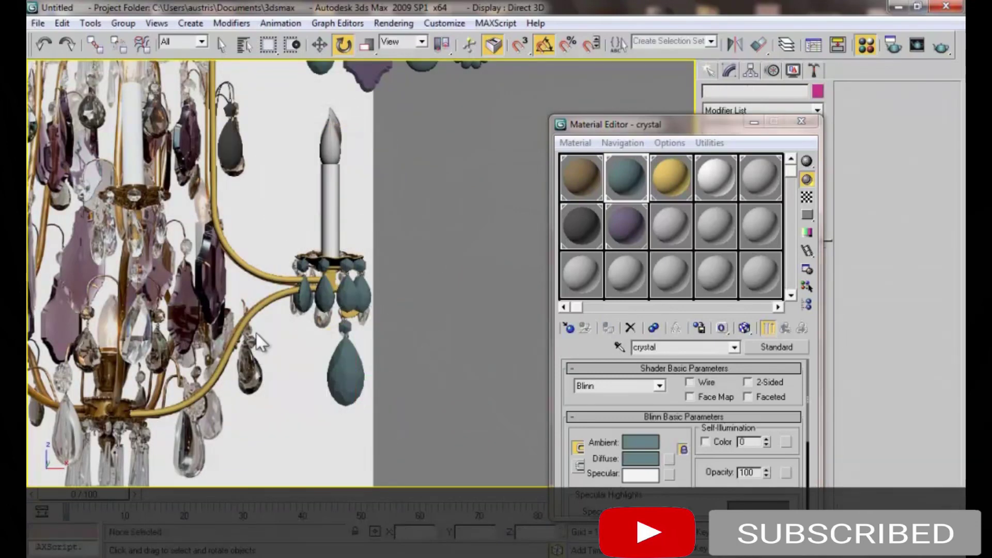
scroll(256, 333, down, 3)
mouse_move(256, 333)
alt+middle_down()
mouse_move(382, 301)
mouse_move(380, 218)
alt+middle_up()
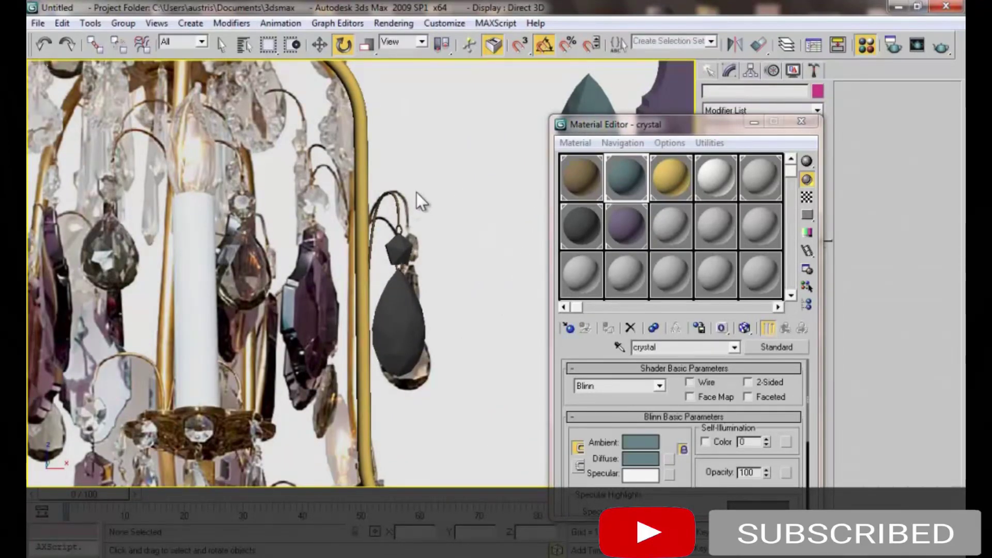
Clone the hanging crystal set to the right as a copy
right_click(417, 193)
click(434, 128)
click(351, 270)
key(e)
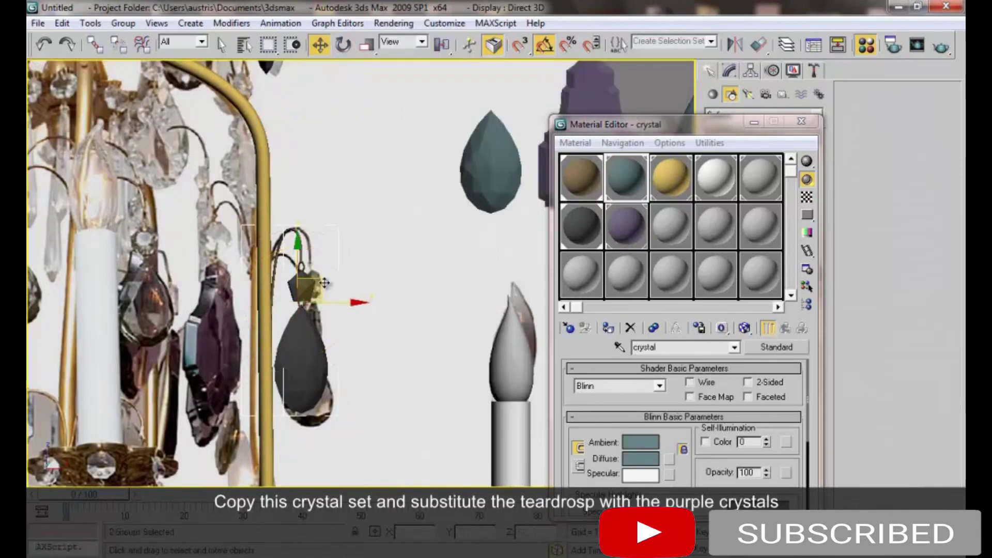
shift+drag(327, 272, 417, 268)
click(488, 348)
Open the copied group and give its pentagon bead the crystal material
click(123, 23)
click(129, 55)
click(403, 268)
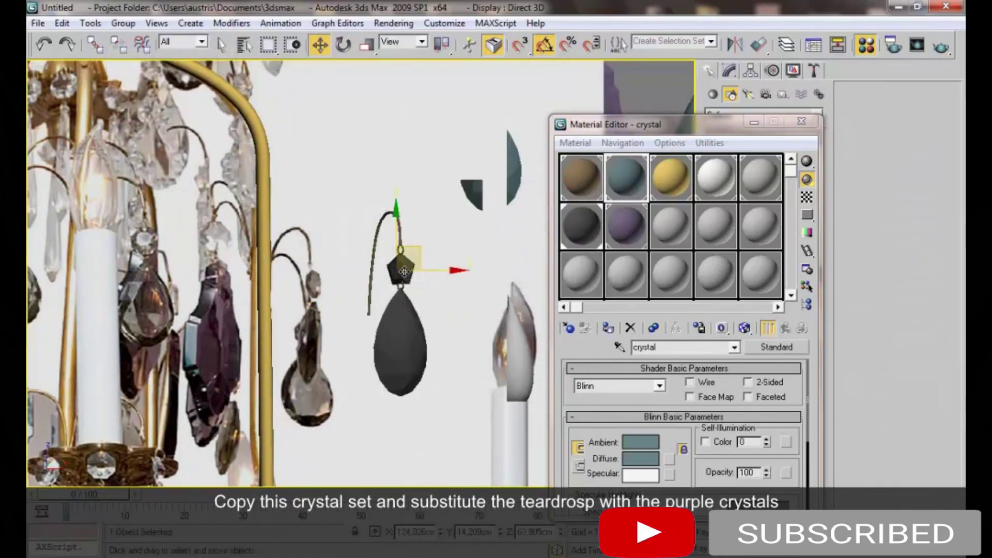
click(426, 266)
click(608, 327)
click(401, 368)
scroll(449, 261, down, 5)
scroll(449, 261, down, 3)
Copy the purple crystal, scale it down and hang it under the teal bead
click(481, 194)
shift+drag(481, 193, 399, 289)
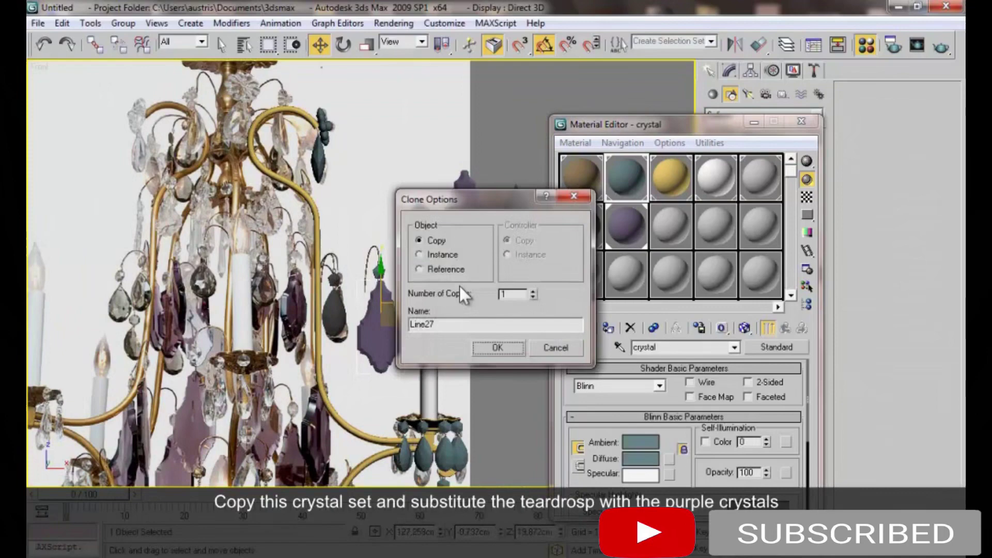
click(490, 350)
key(r)
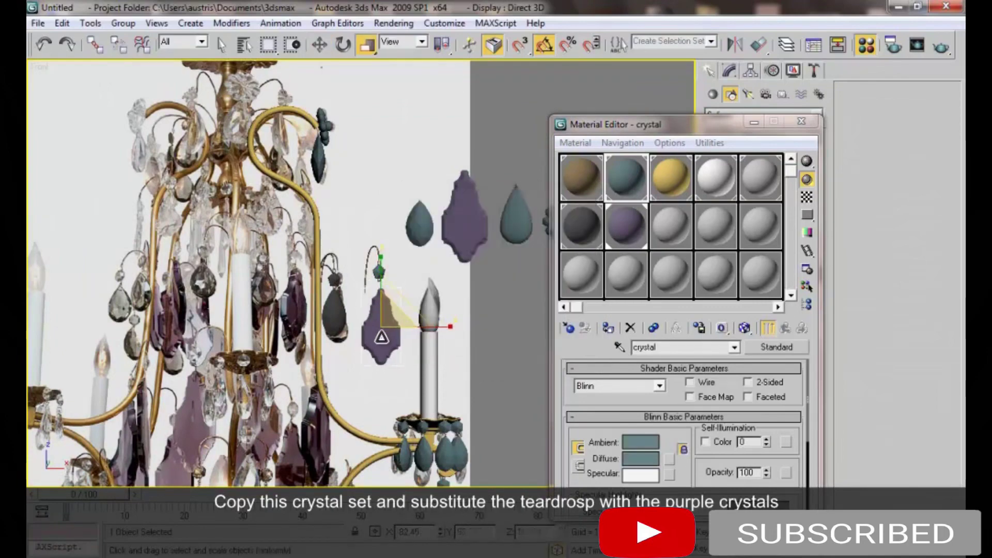
scroll(384, 311, up, 5)
middle_drag(383, 311, 429, 344)
key(w)
drag(418, 337, 414, 314)
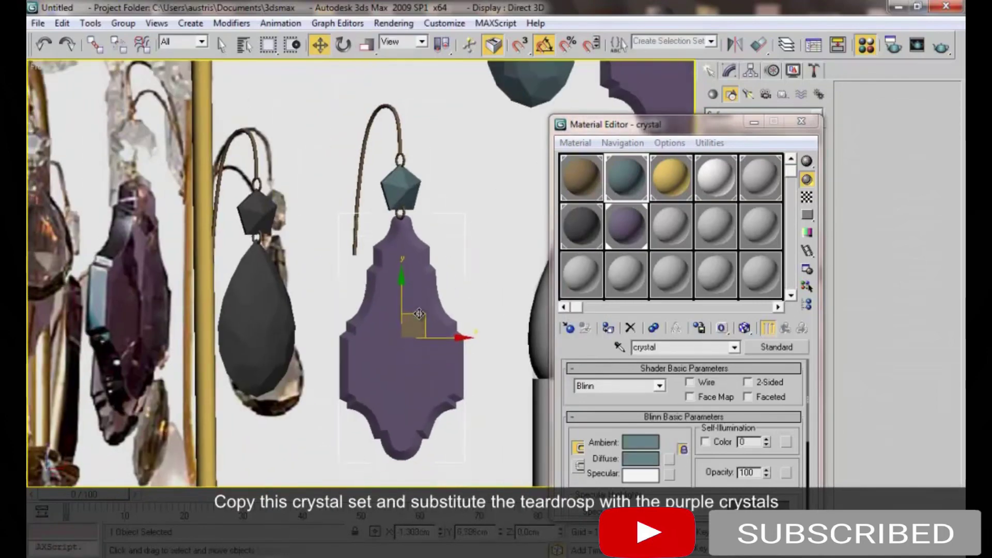
key(t)
drag(168, 314, 169, 372)
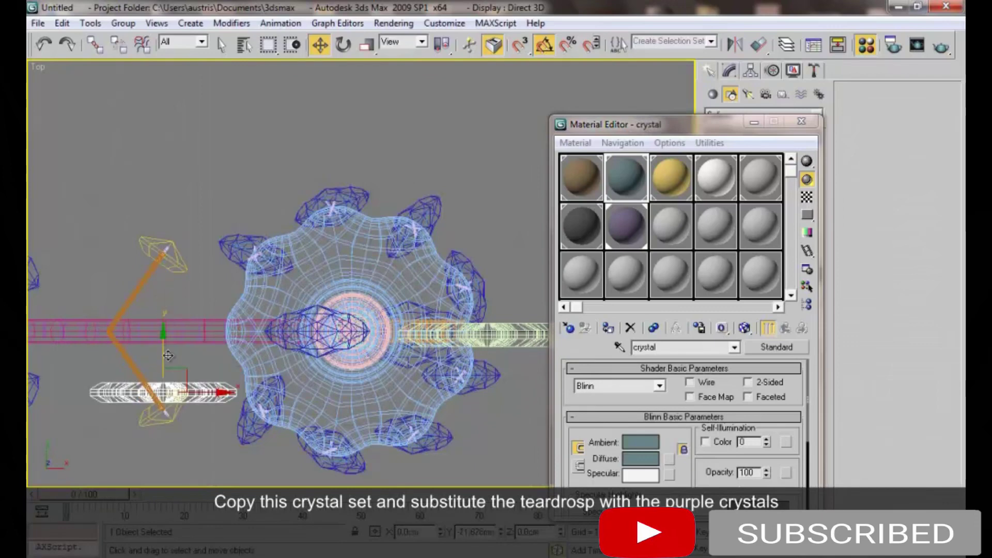
Add an instanced second purple crystal on the other hook, rotated to face forward
key(e)
key(p)
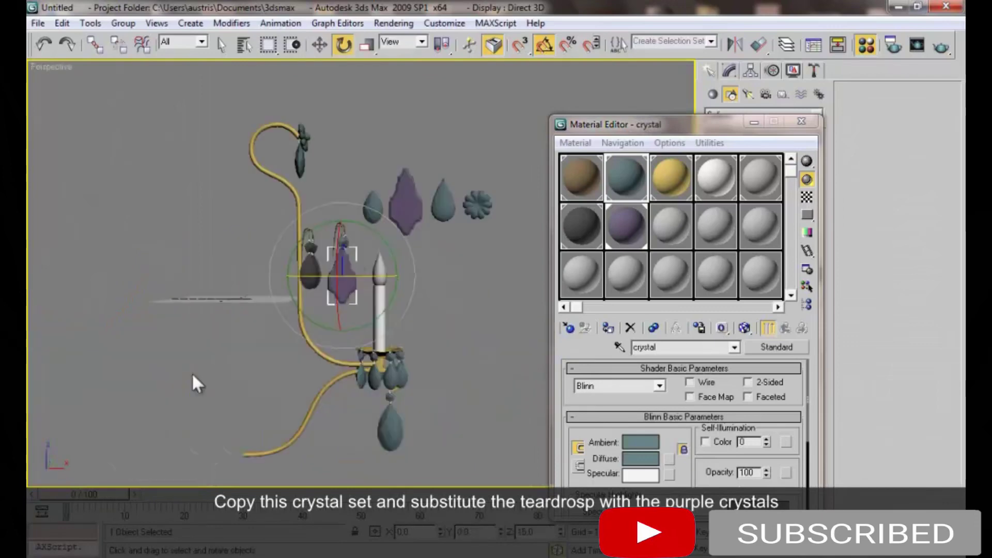
key(z)
alt+middle_drag(290, 303, 404, 290)
key(w)
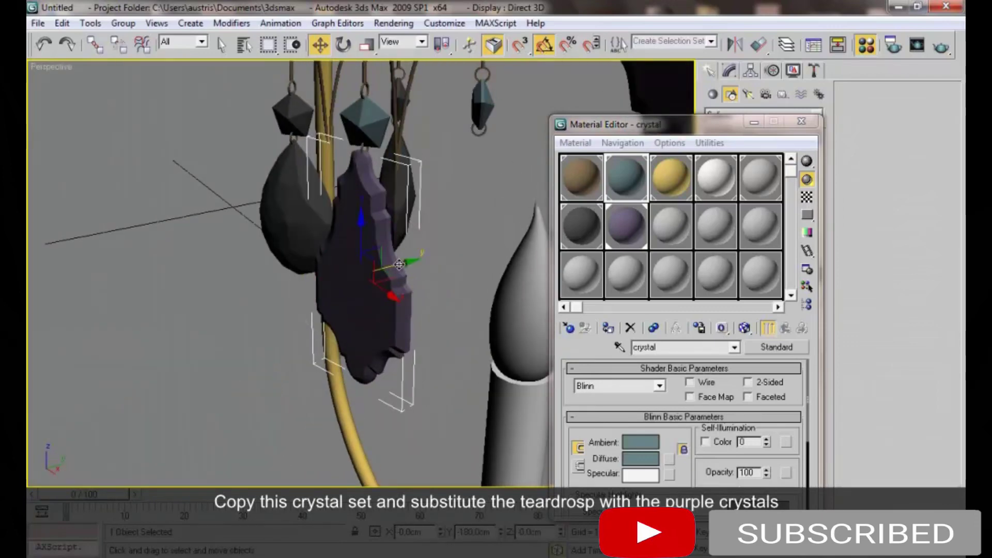
shift+drag(399, 264, 519, 250)
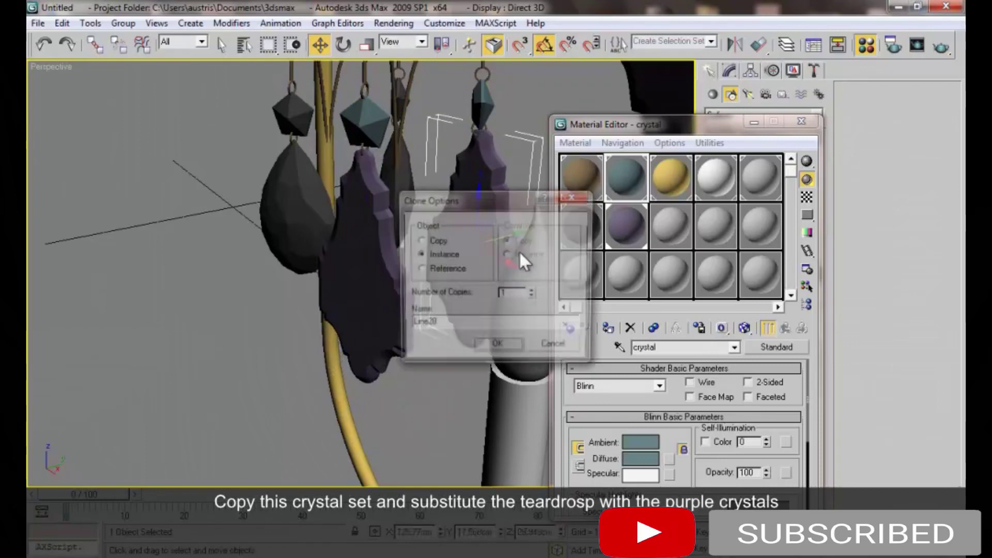
click(504, 344)
key(e)
drag(467, 268, 505, 266)
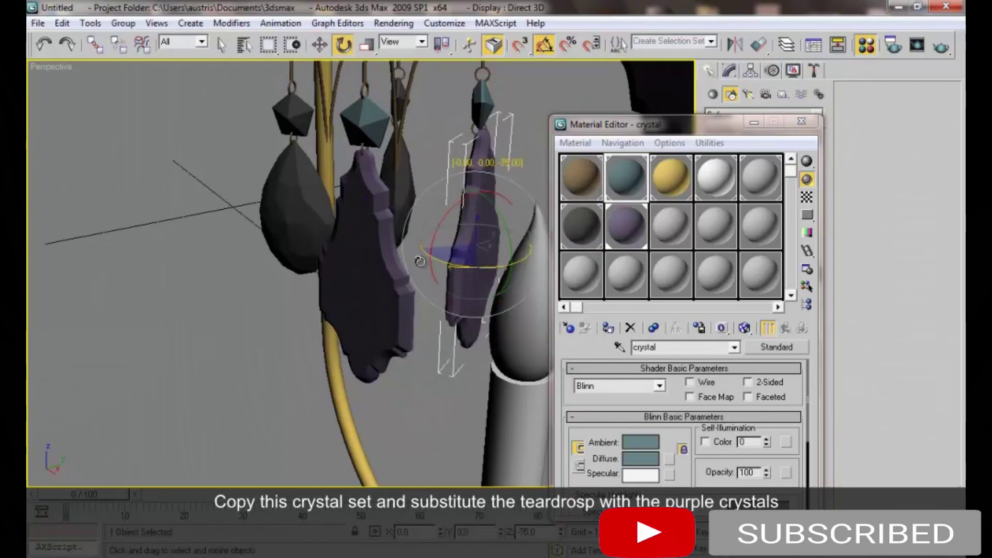
Nudge the second purple crystal sideways so it sits under its hook
key(w)
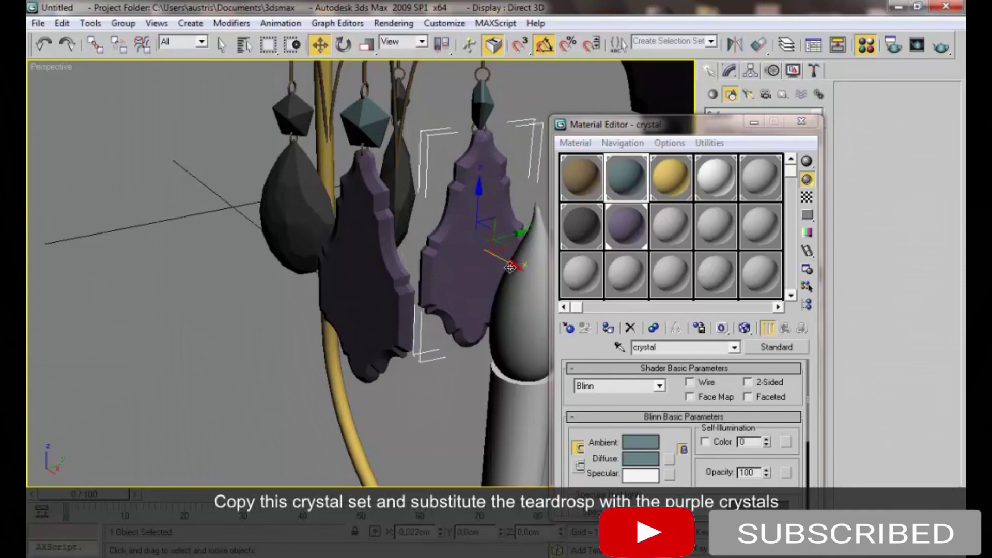
mouse_move(505, 265)
alt+middle_down()
mouse_move(426, 236)
mouse_move(432, 246)
alt+middle_up()
key(e)
key(w)
drag(435, 253, 443, 264)
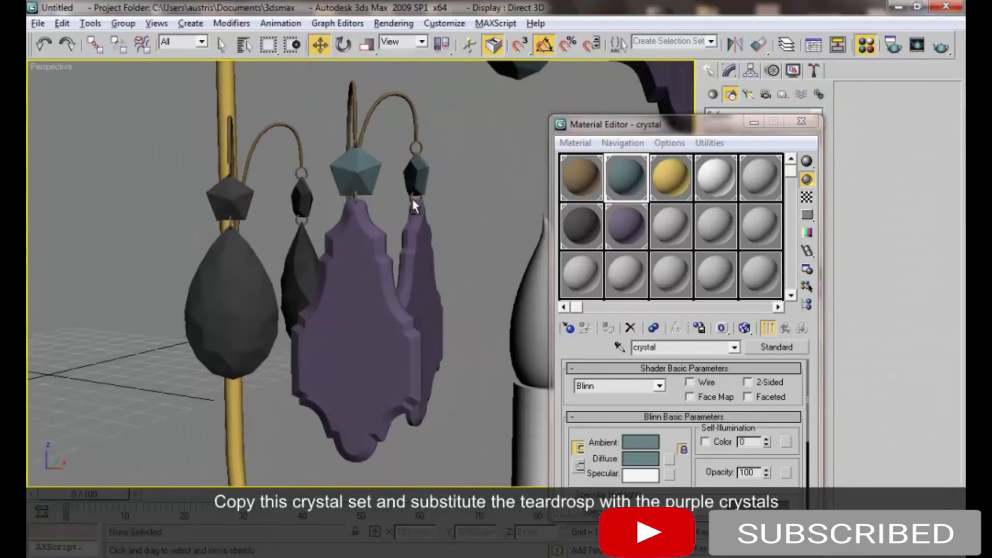
alt+middle_drag(444, 264, 359, 166)
Group all parts of the new crystal set and set up a No Clone mirror
drag(328, 129, 382, 239)
click(123, 23)
click(494, 309)
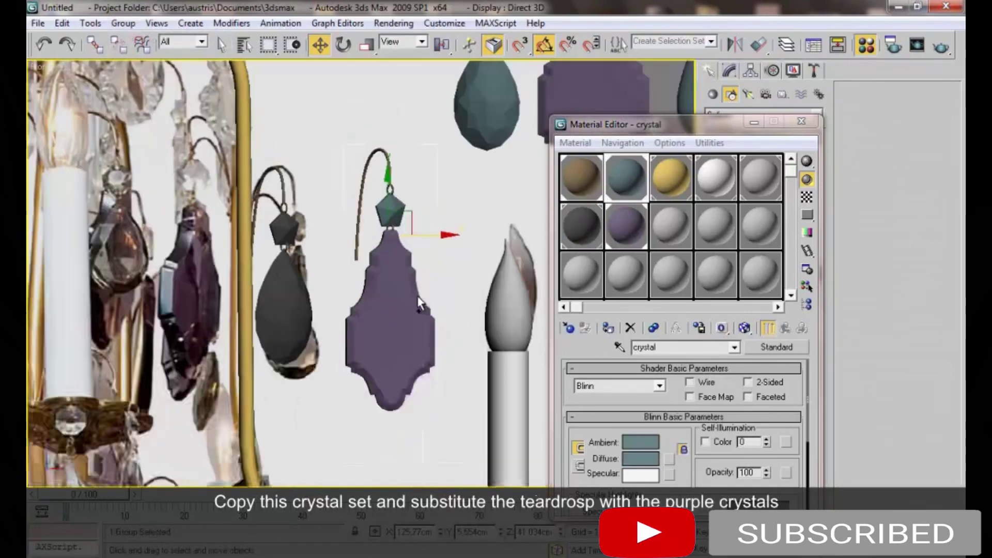
click(735, 44)
click(487, 291)
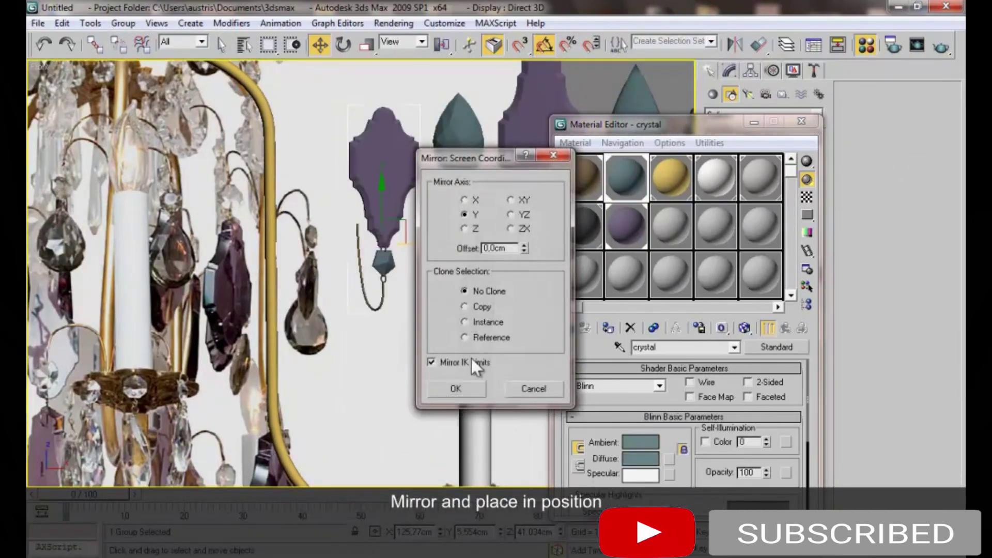
Mirror the purple set across X and position it beside the gold arm
click(469, 202)
click(455, 388)
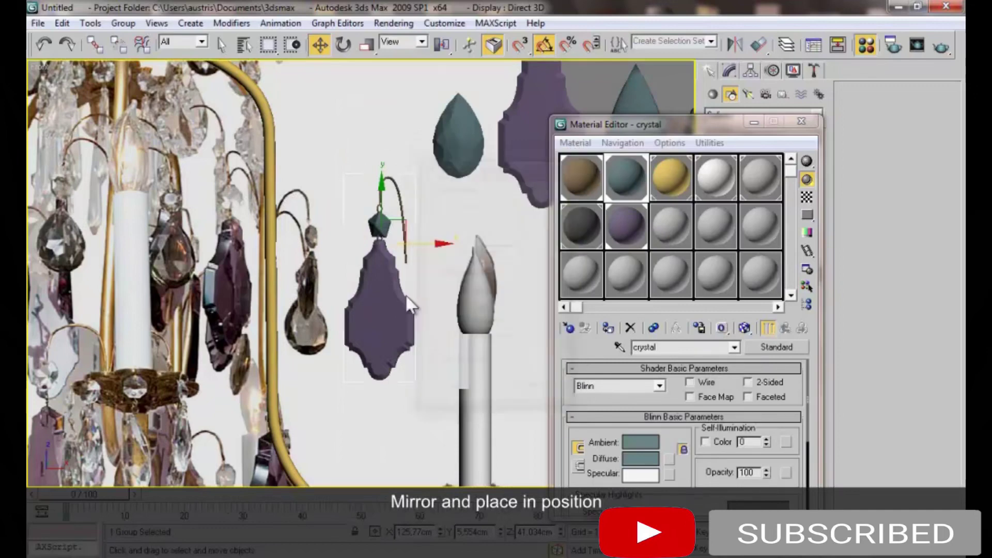
drag(421, 241, 283, 258)
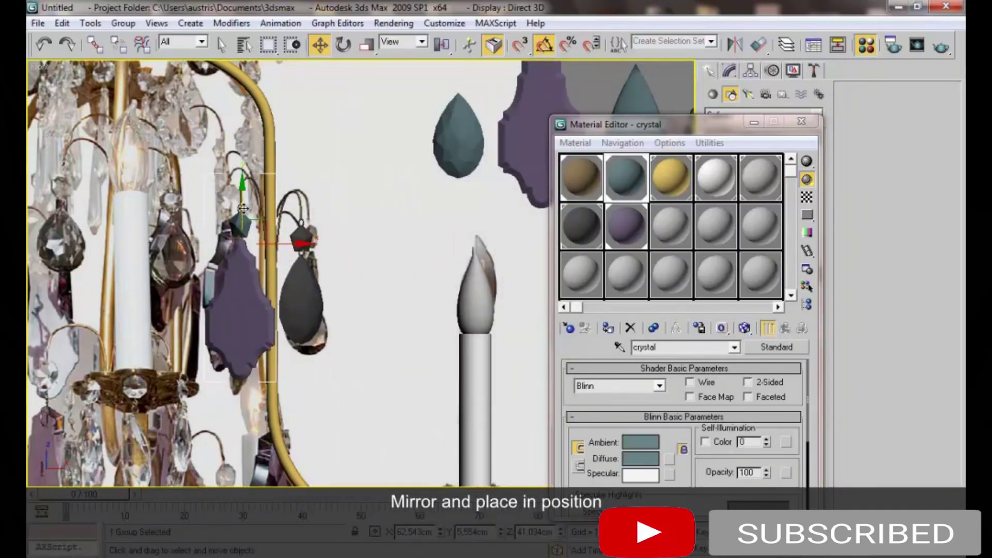
drag(244, 209, 238, 194)
drag(283, 229, 252, 190)
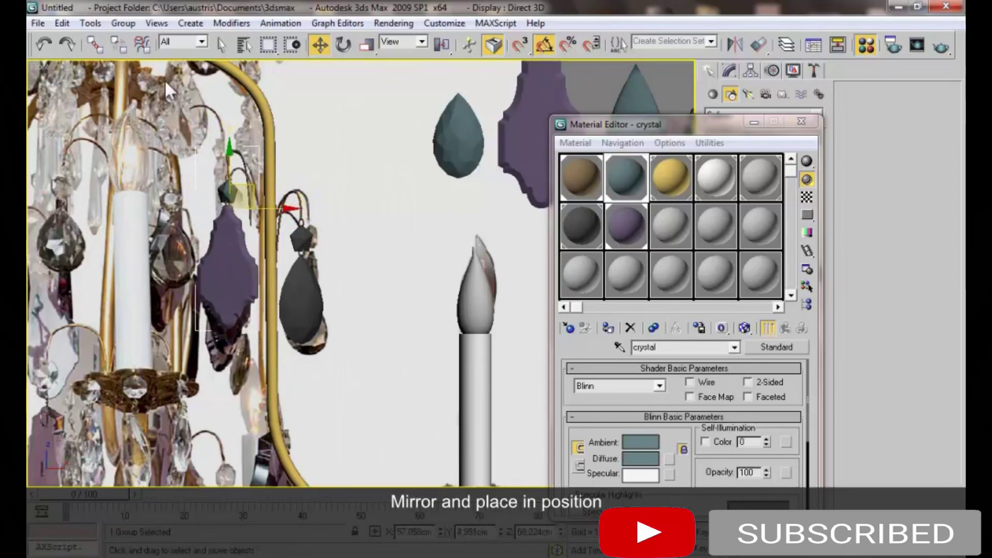
Open the group and pull the wire's end vertex up and to the right
click(123, 23)
click(146, 76)
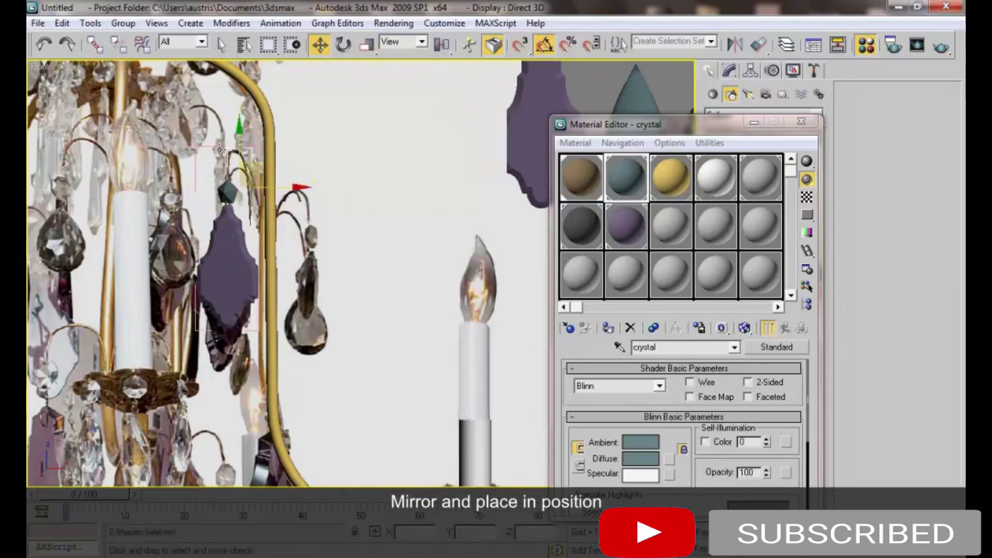
click(730, 71)
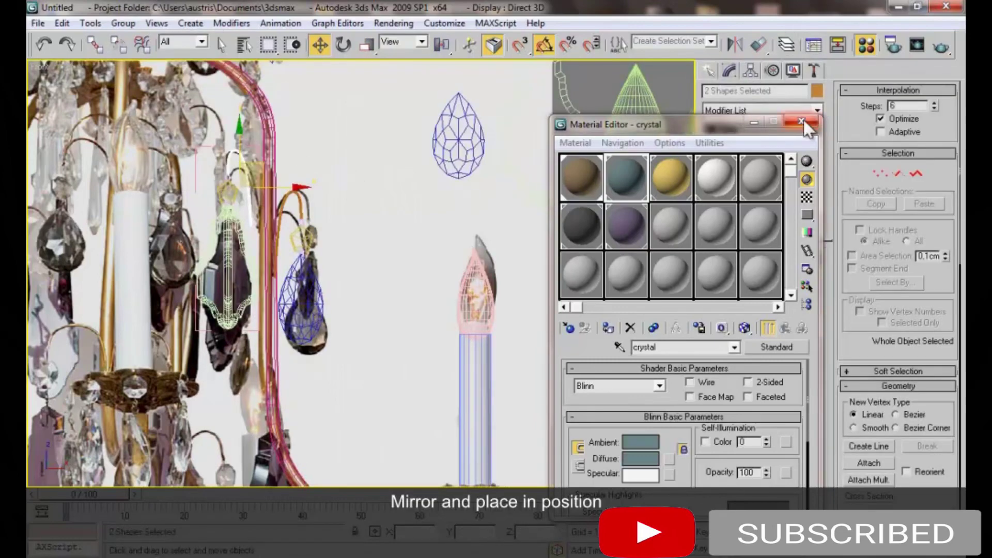
click(801, 121)
mouse_move(326, 253)
mouse_down()
mouse_move(348, 172)
mouse_move(361, 179)
mouse_up()
Finish bending the wire hook, exit vertex editing and view the whole chandelier
drag(327, 207, 355, 176)
key(ctrl+b)
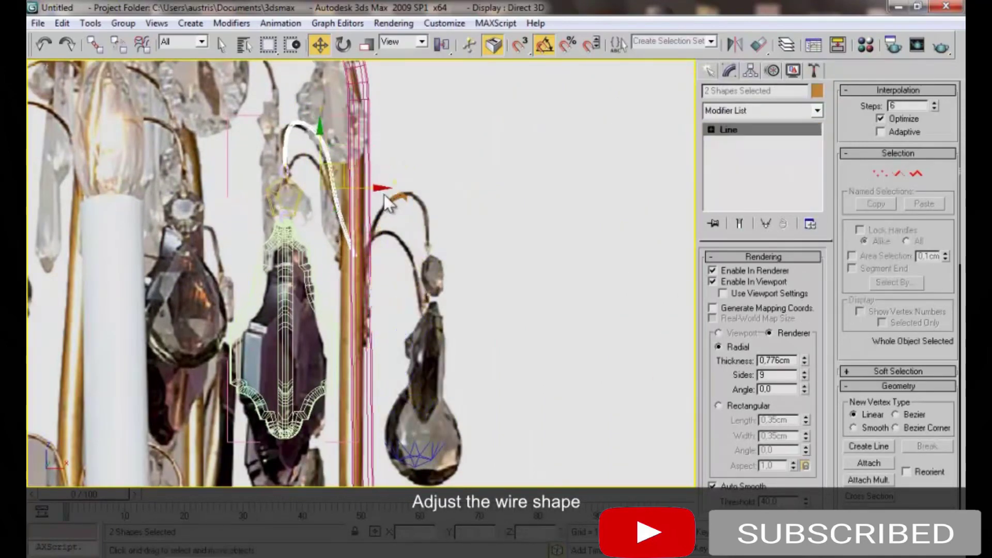
mouse_move(383, 201)
alt+middle_down()
mouse_move(446, 281)
mouse_move(380, 284)
alt+middle_up()
click(474, 224)
scroll(466, 401, down, 5)
mouse_move(466, 401)
alt+middle_down()
mouse_move(381, 316)
mouse_move(331, 215)
alt+middle_up()
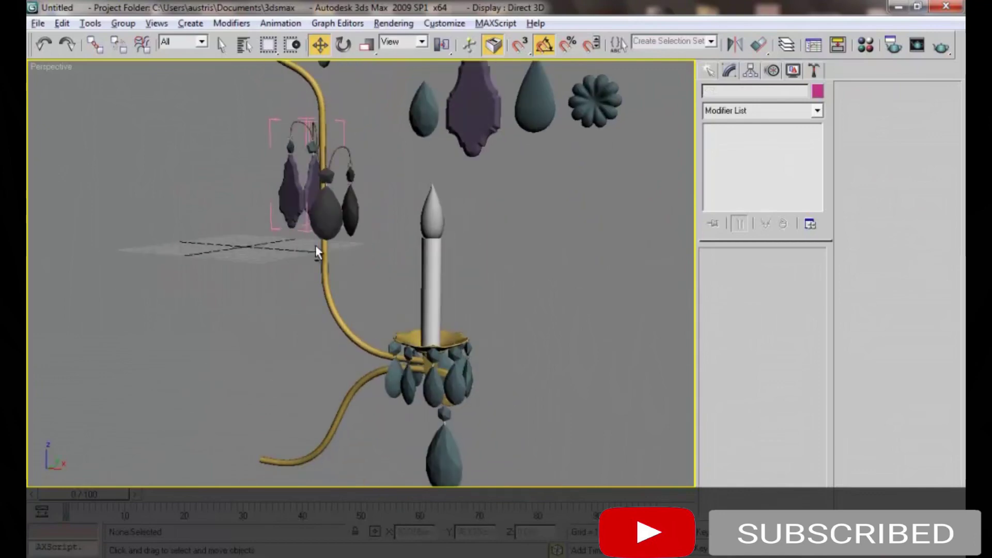
Open the hanging crystal group and inspect one of its crystals up close
click(324, 211)
key(e)
click(123, 22)
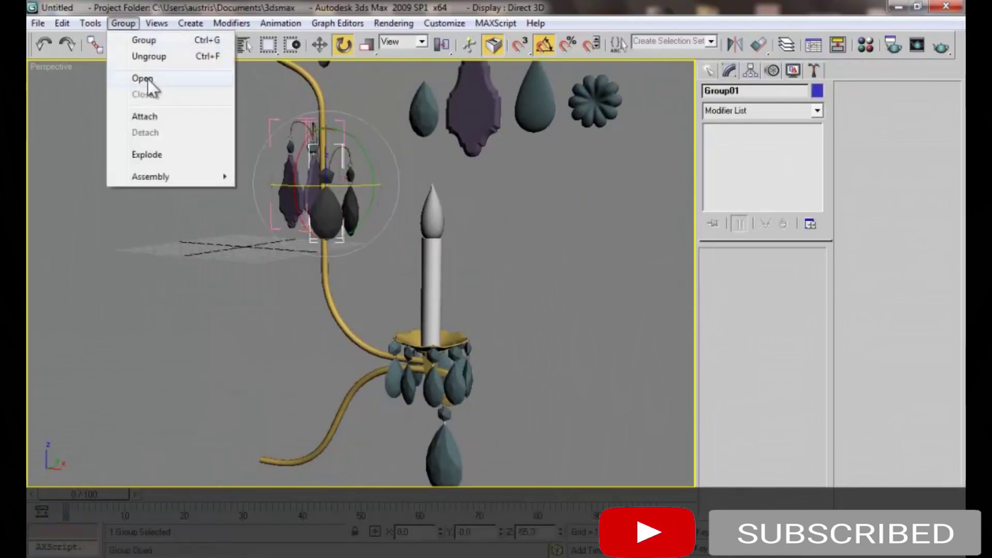
click(148, 83)
scroll(352, 217, down, 3)
click(311, 251)
key(z)
mouse_move(421, 339)
alt+middle_down()
mouse_move(405, 315)
mouse_move(410, 295)
alt+middle_up()
key(w)
alt+middle_drag(405, 255, 443, 250)
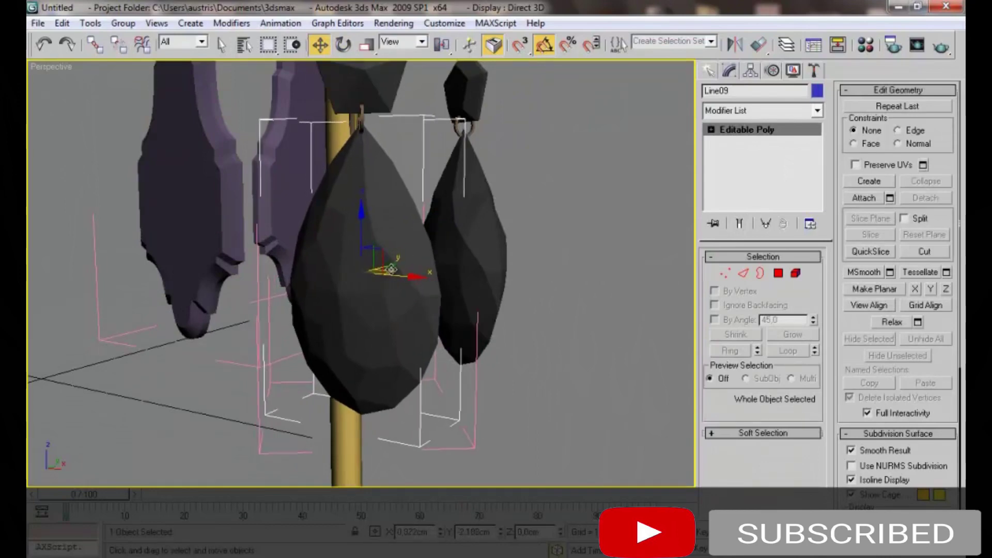
click(514, 264)
mouse_move(513, 264)
alt+middle_down()
mouse_move(350, 216)
mouse_move(346, 259)
mouse_move(469, 240)
mouse_move(215, 242)
mouse_move(344, 266)
mouse_move(334, 261)
mouse_move(419, 339)
alt+middle_up()
Pan and zoom onto the reference photo's cluster of clear crystals on the brass arms
scroll(418, 339, down, 3)
scroll(405, 258, down, 2)
middle_drag(405, 259, 419, 313)
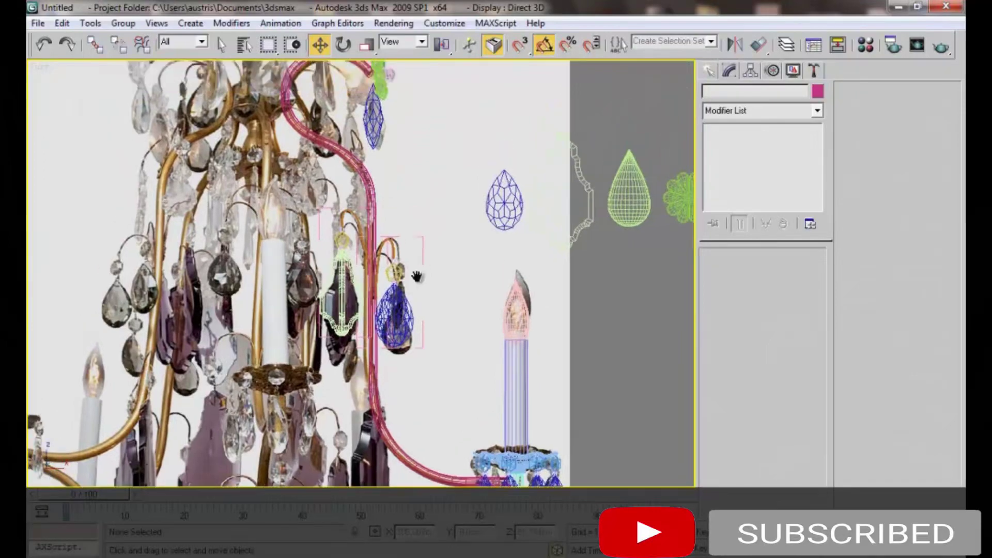
middle_drag(417, 327, 504, 348)
scroll(504, 349, up, 3)
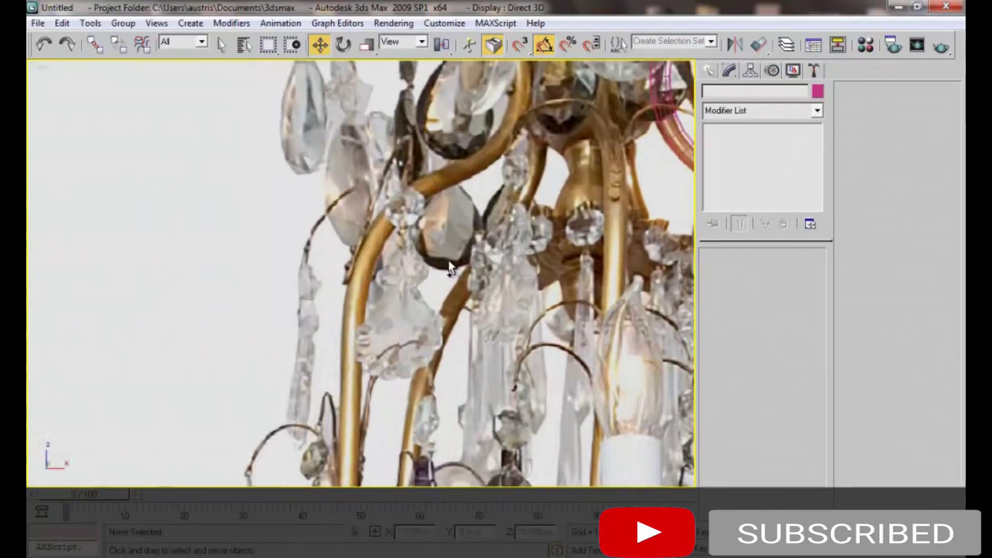
scroll(454, 235, up, 2)
scroll(438, 243, up, 1)
scroll(438, 243, down, 3)
middle_drag(306, 230, 361, 259)
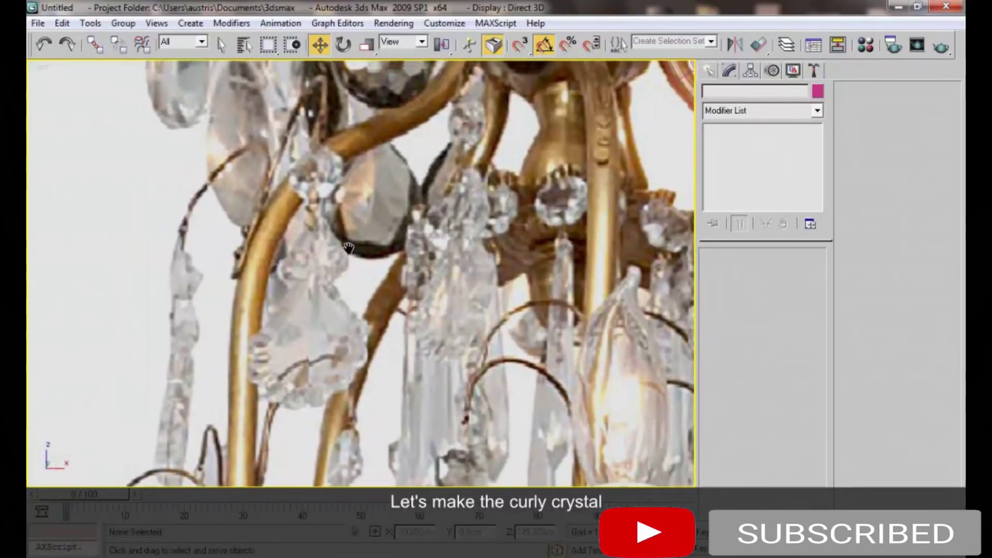
Trace the crystal's right edge with a five-point Line spline over the photo
scroll(377, 263, up, 2)
right_click(377, 256)
click(386, 202)
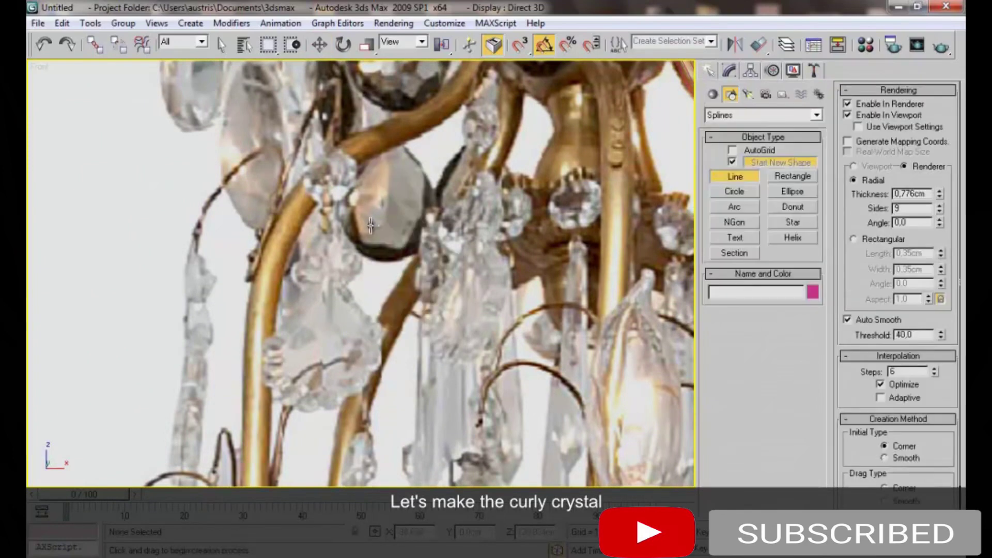
click(338, 227)
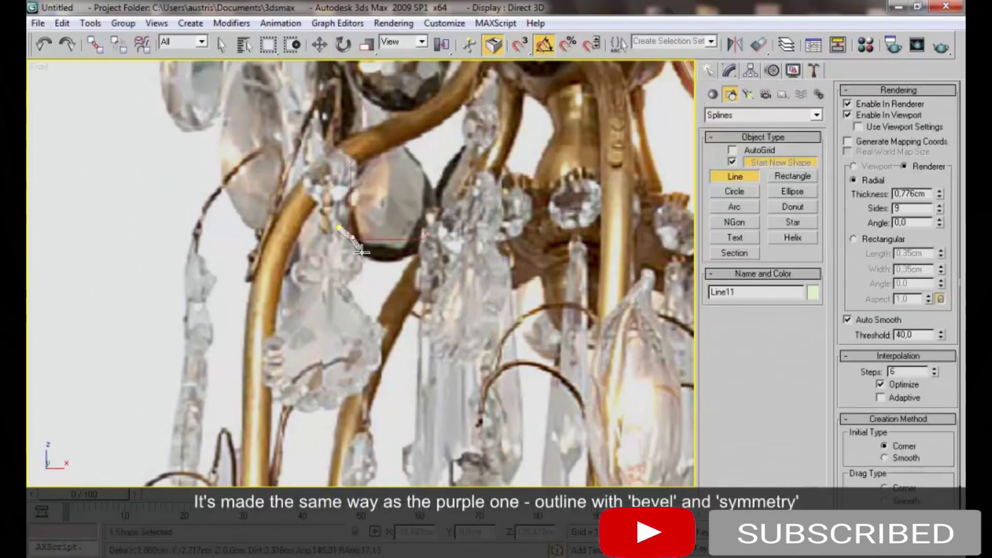
click(364, 284)
click(383, 367)
click(370, 389)
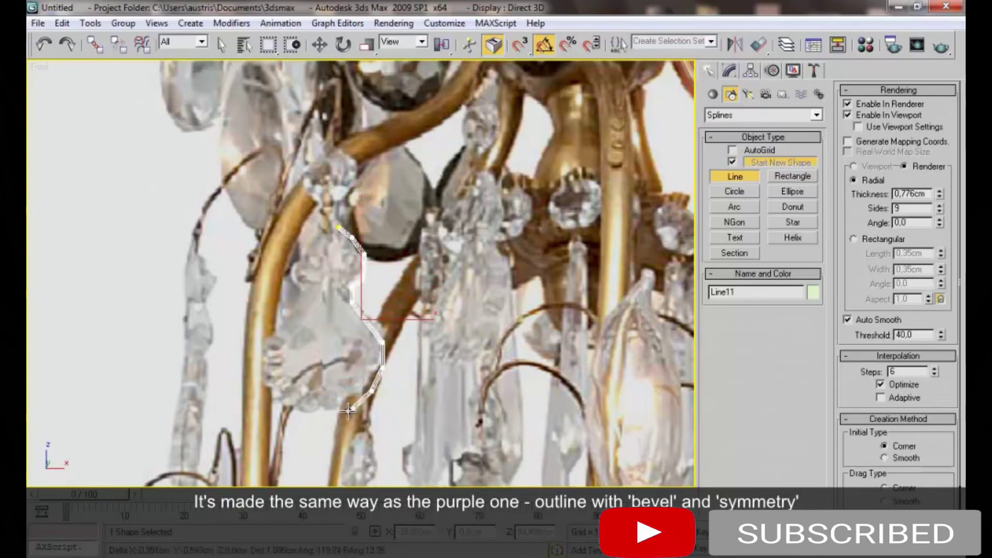
click(331, 419)
right_click(330, 420)
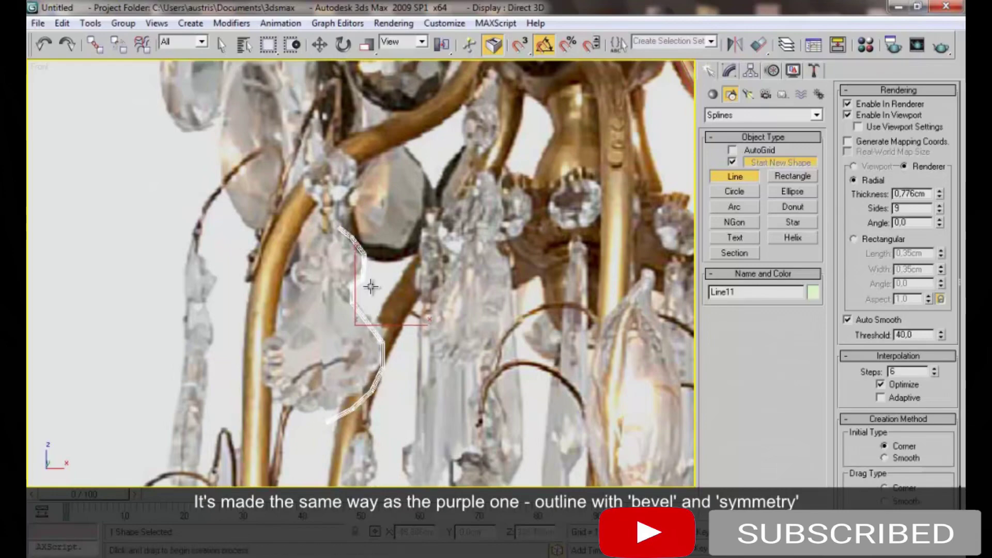
Turn off the line's viewport tube rendering and select its lower vertices
click(729, 71)
click(713, 281)
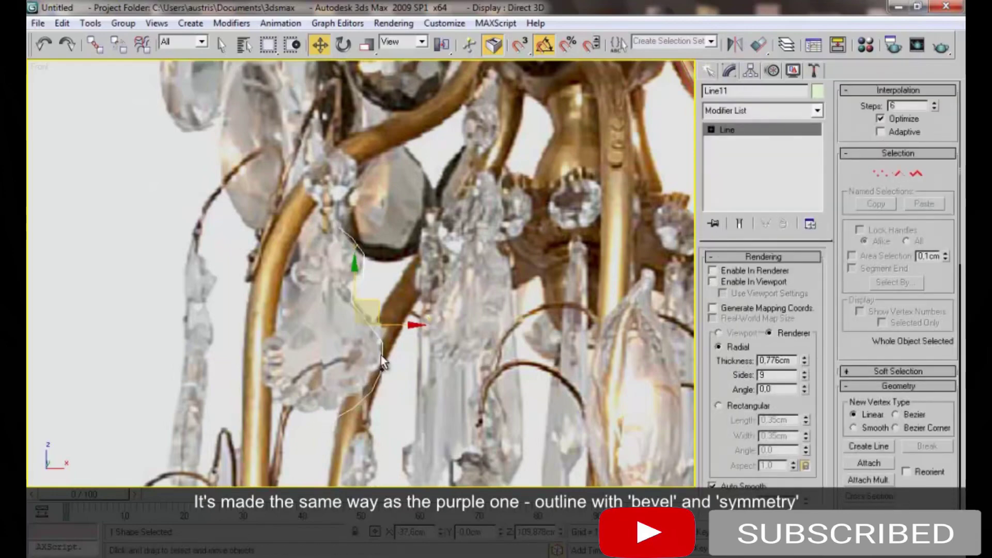
scroll(324, 216, up, 3)
key(1)
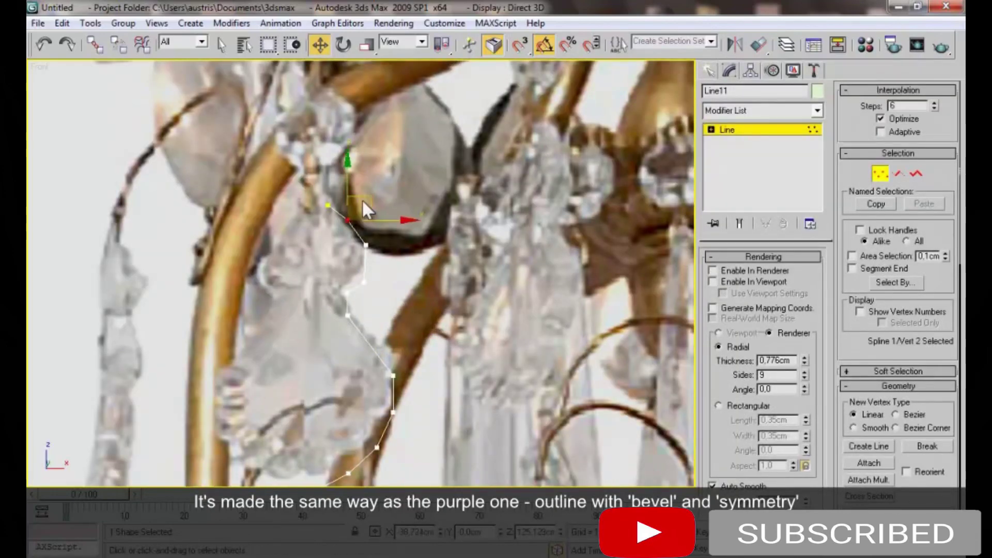
ctrl+click(365, 245)
middle_drag(358, 321, 392, 237)
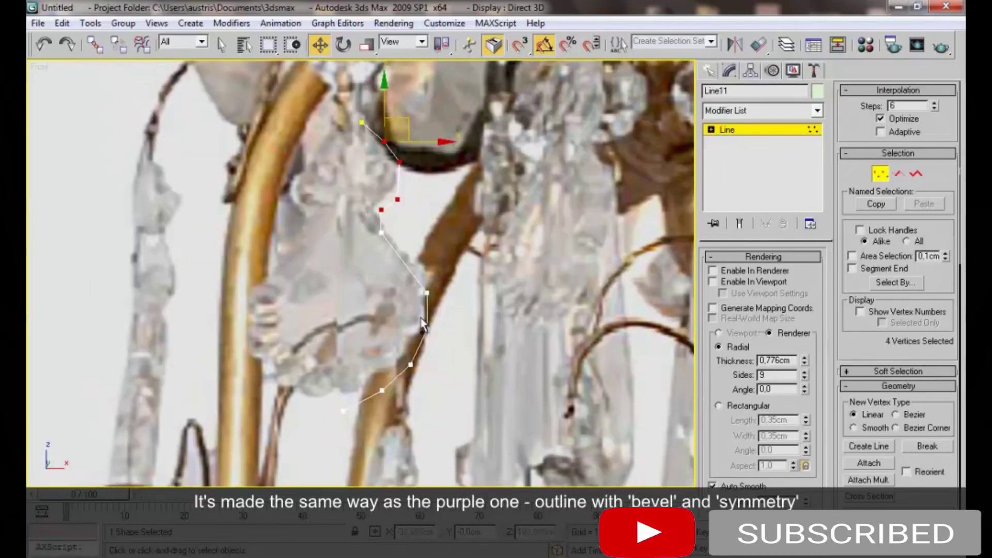
ctrl+drag(321, 325, 491, 448)
right_click(404, 256)
right_click(488, 73)
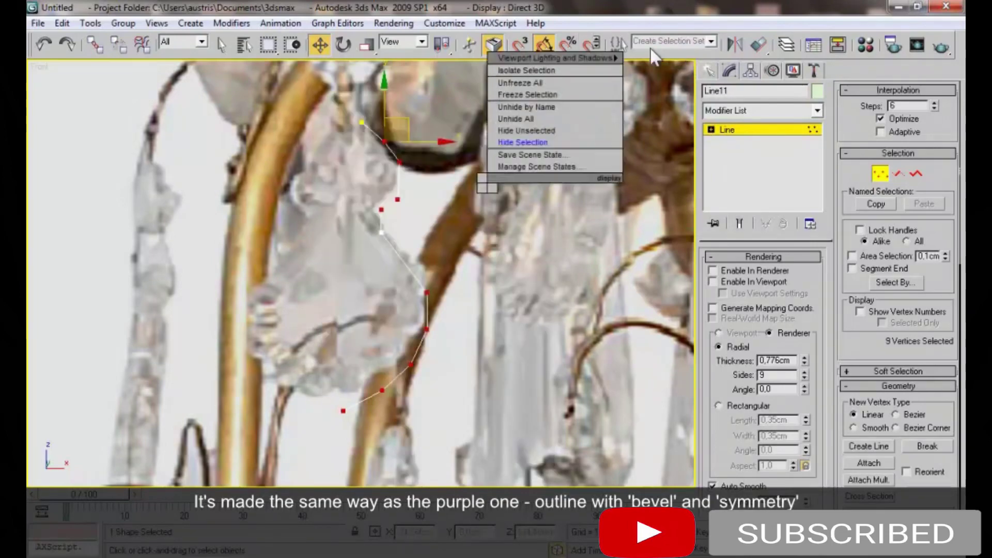
click(718, 69)
Mirror the line as an Instance and fit the copy to the crystal's left side
click(734, 44)
click(467, 319)
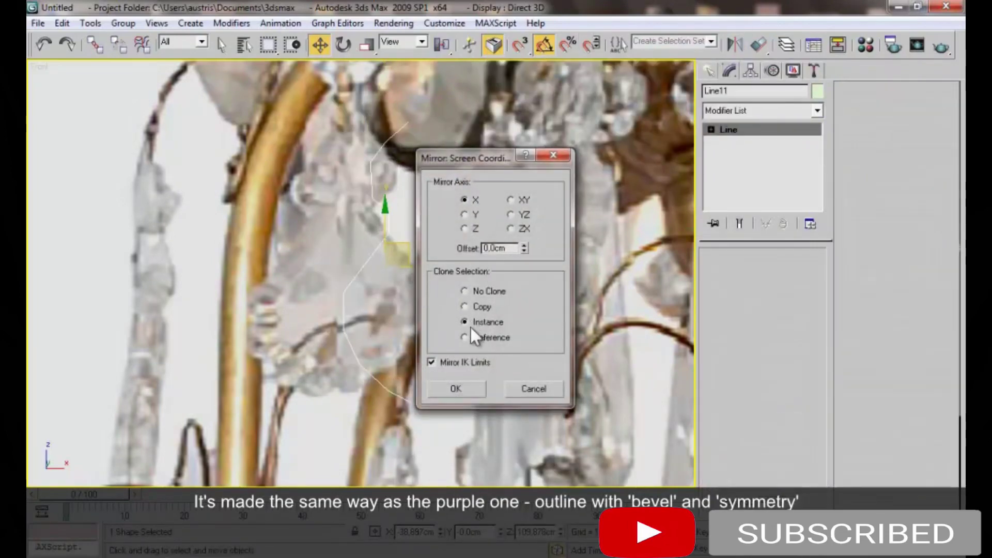
click(454, 387)
click(425, 282)
drag(424, 282, 349, 277)
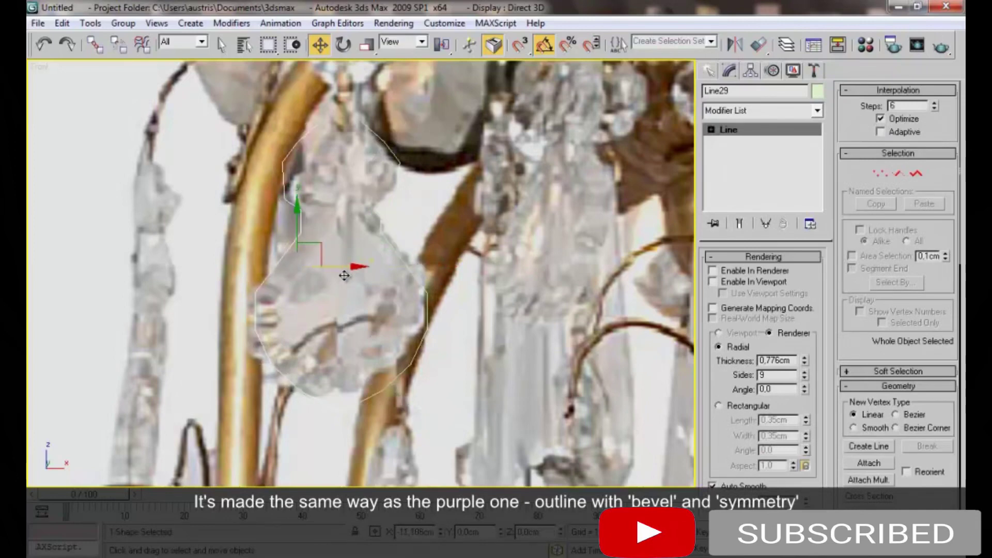
key(1)
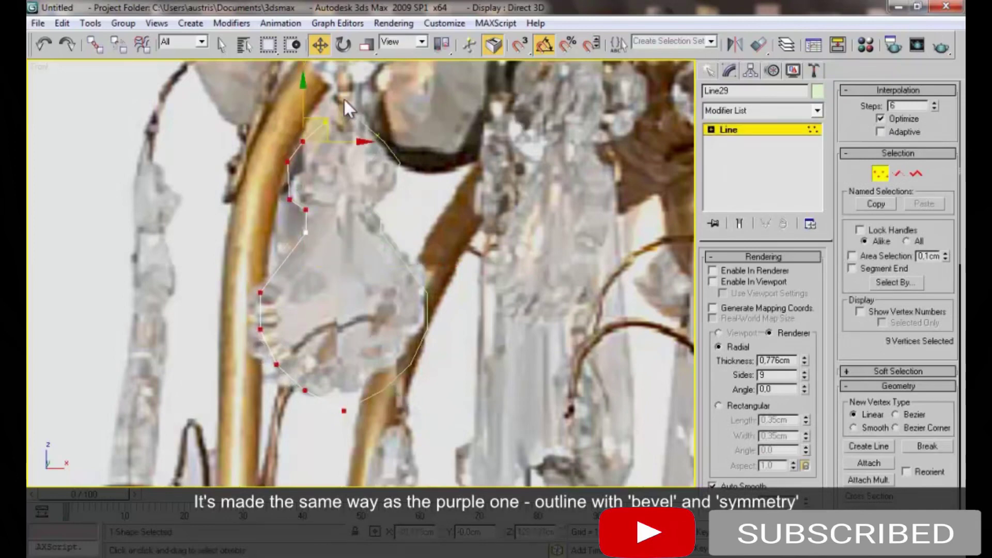
click(325, 122)
click(288, 162)
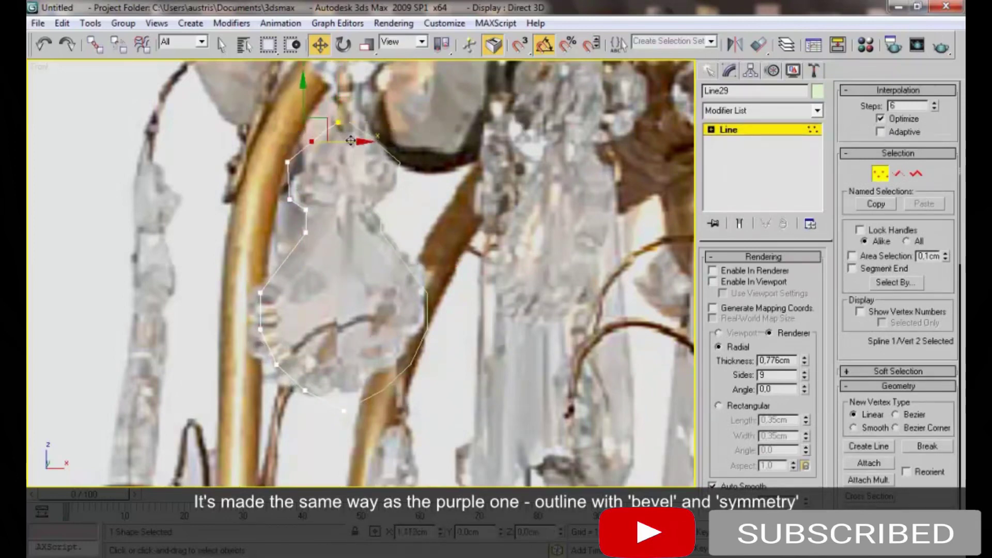
click(343, 411)
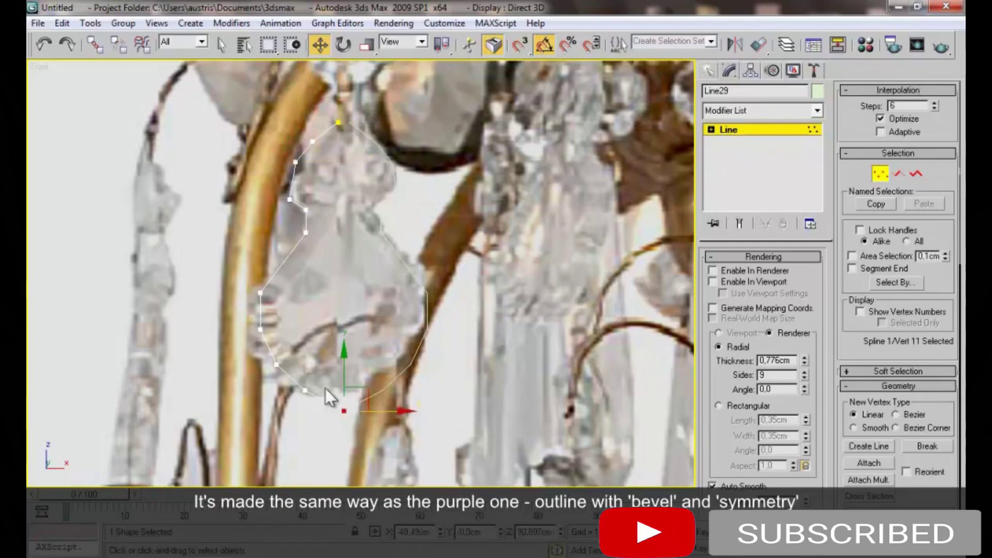
drag(303, 293, 296, 299)
key(1)
Convert the right half's top vertices to Bezier and round the upper edge
click(318, 101)
click(342, 127)
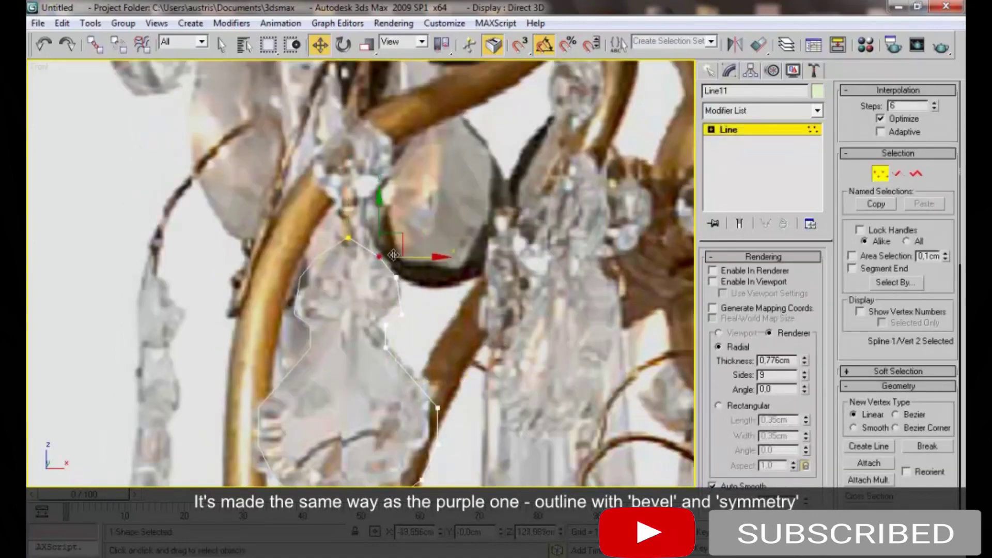
ctrl+click(396, 278)
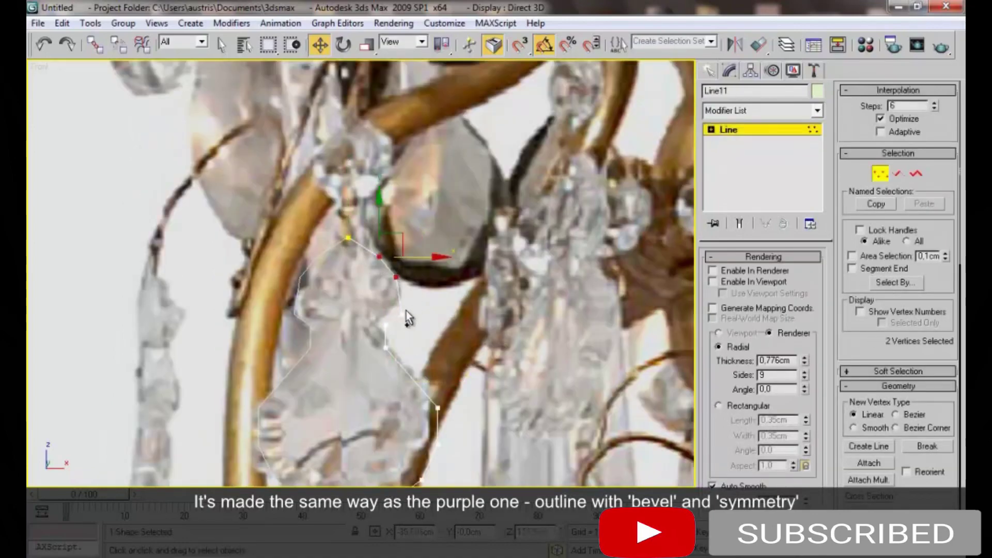
ctrl+click(375, 318)
right_click(367, 284)
right_click(318, 179)
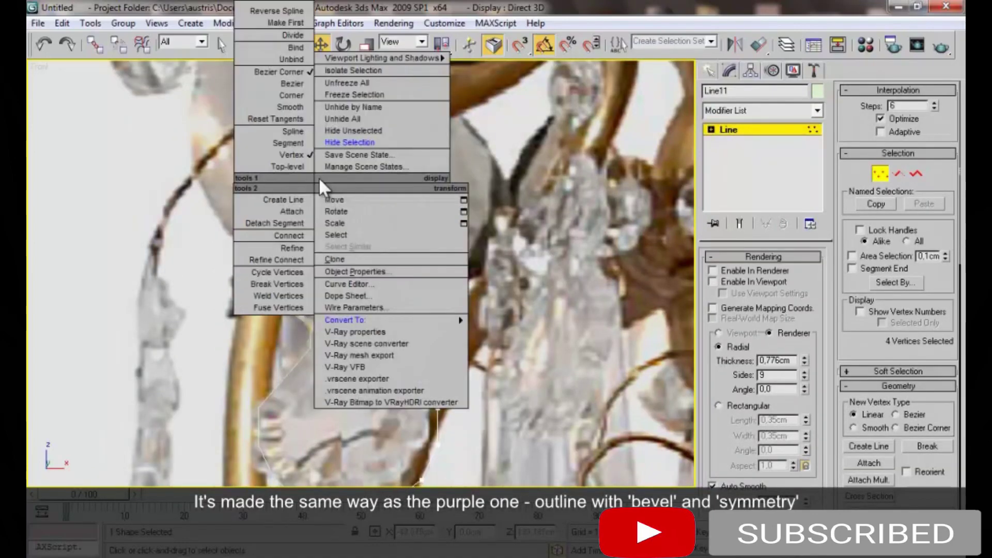
click(380, 200)
scroll(411, 269, up, 4)
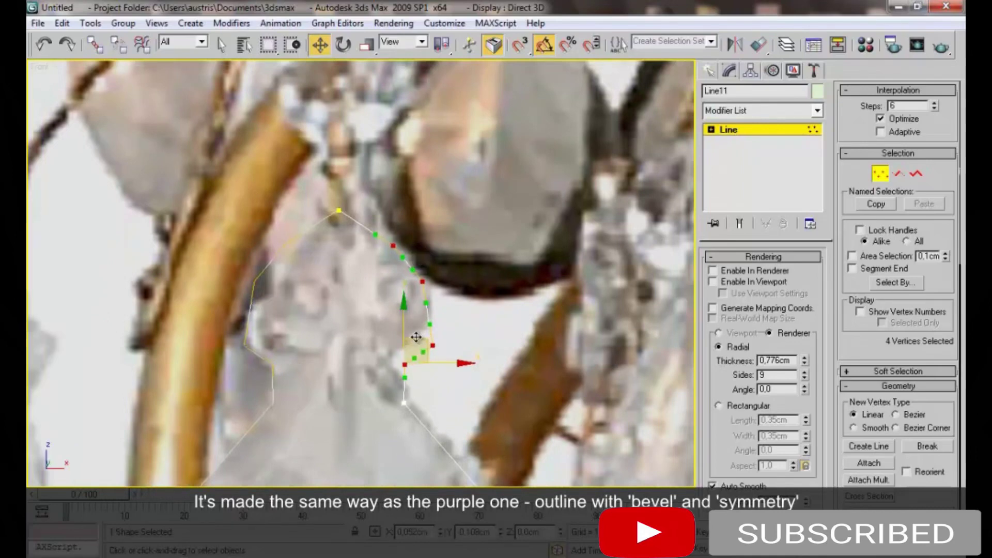
click(418, 274)
drag(413, 268, 423, 264)
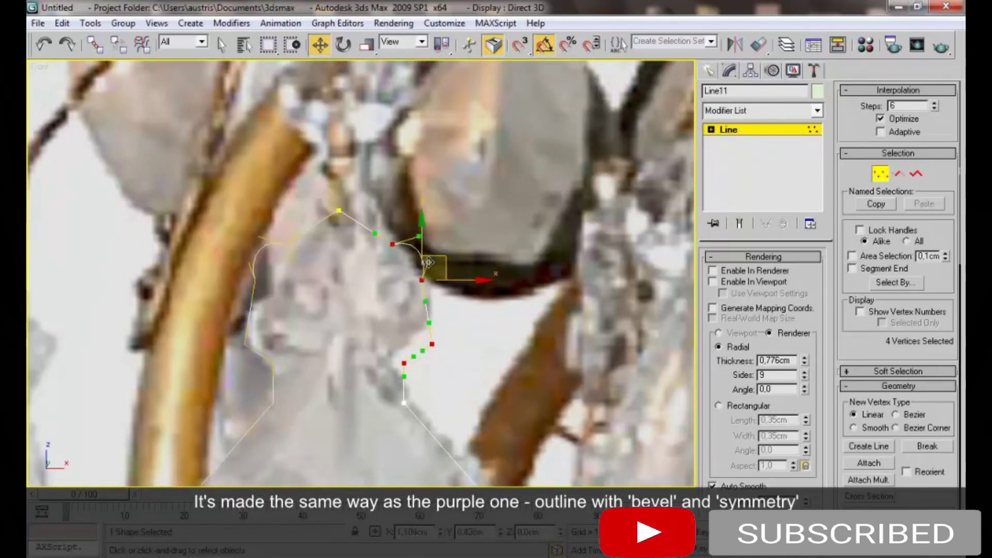
Lower the top vertex, make it smooth, and pull handles into a scallop
click(339, 210)
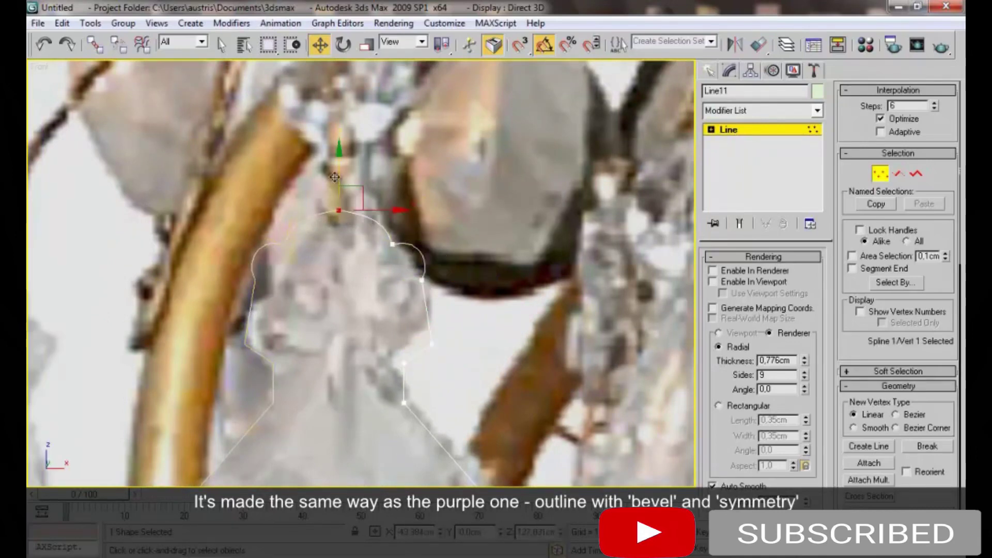
drag(342, 196, 342, 223)
right_click(331, 191)
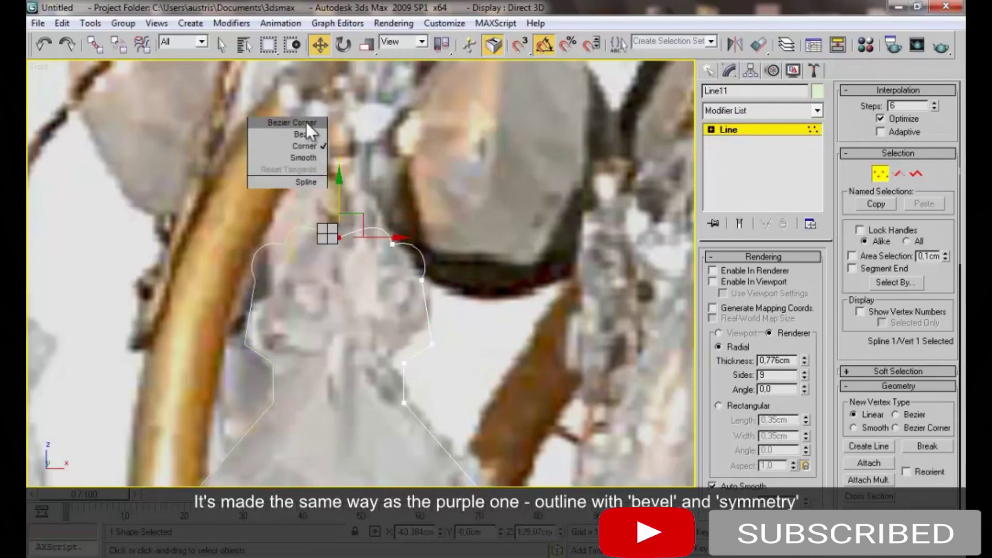
click(306, 133)
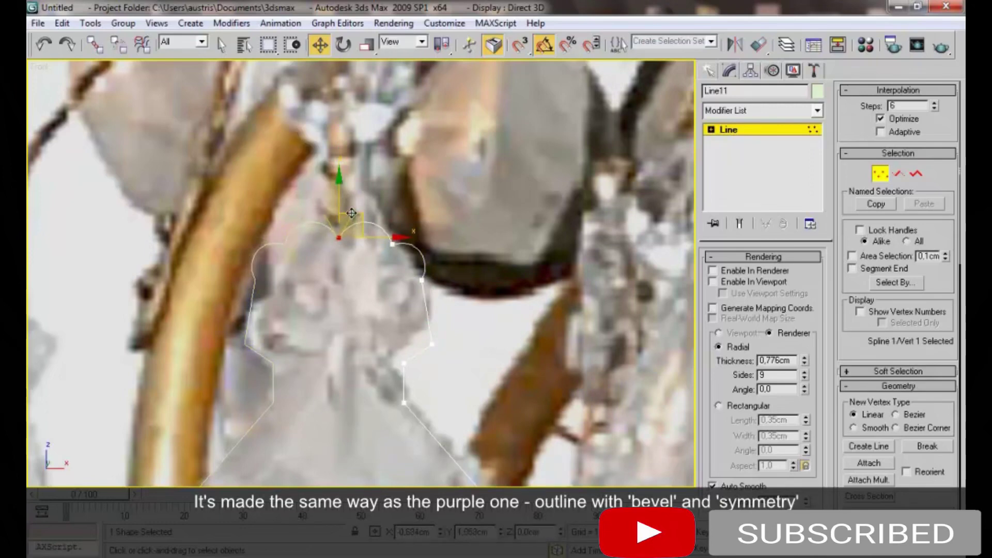
click(423, 281)
drag(432, 341, 465, 316)
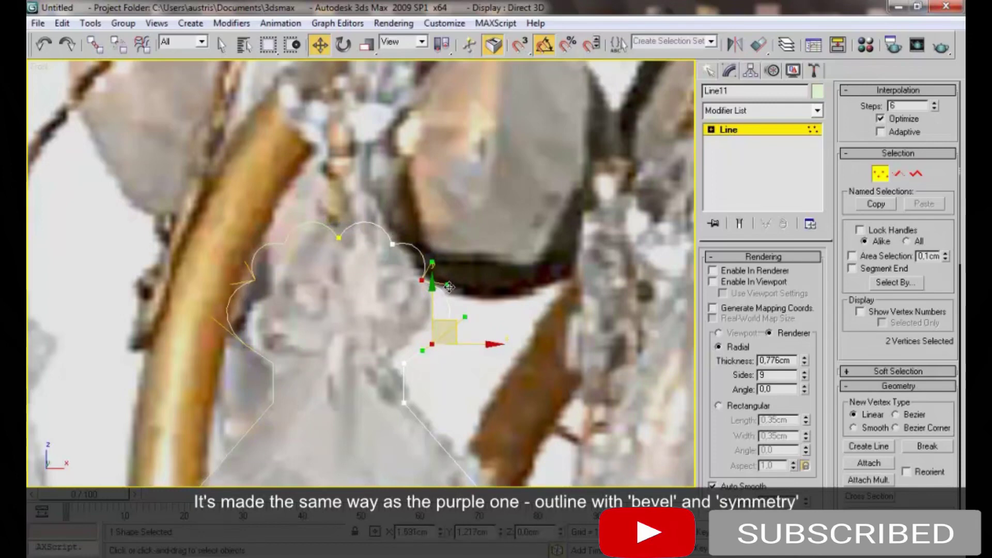
click(403, 365)
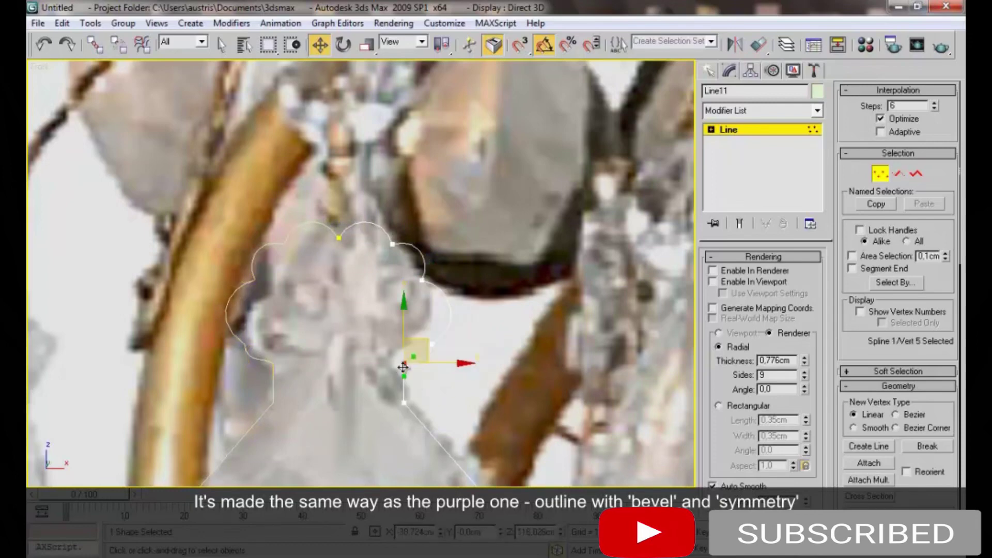
key(1)
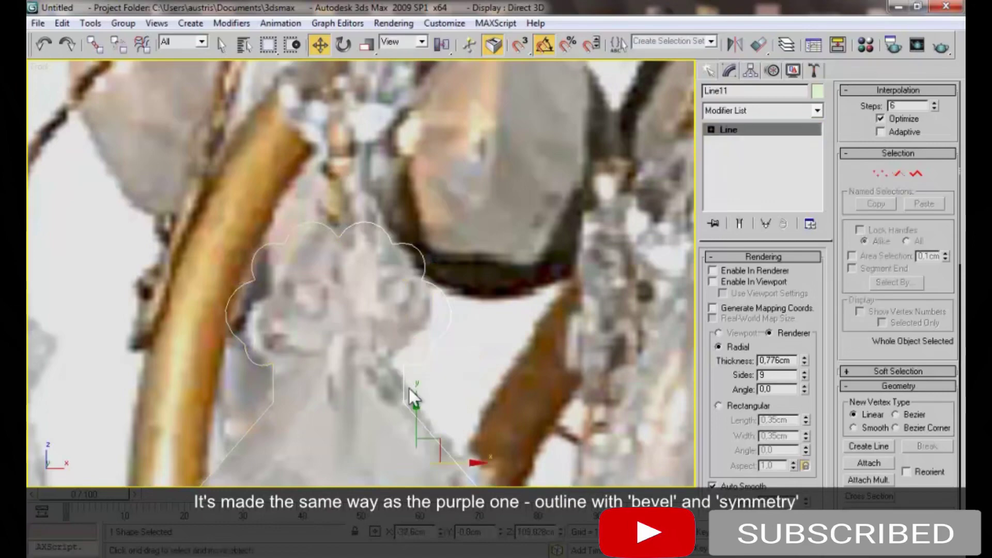
scroll(408, 377, down, 3)
middle_drag(409, 376, 392, 238)
Convert the lower right and bottom vertices of the outline to Bezier
key(1)
click(435, 299)
ctrl+click(436, 341)
ctrl+click(336, 431)
right_click(296, 219)
click(367, 396)
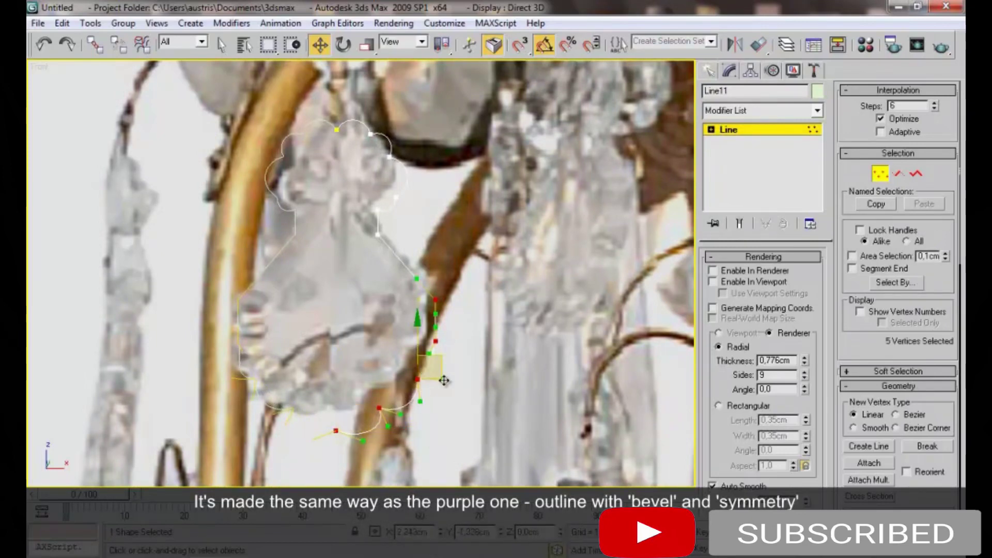
key(ctrl+z)
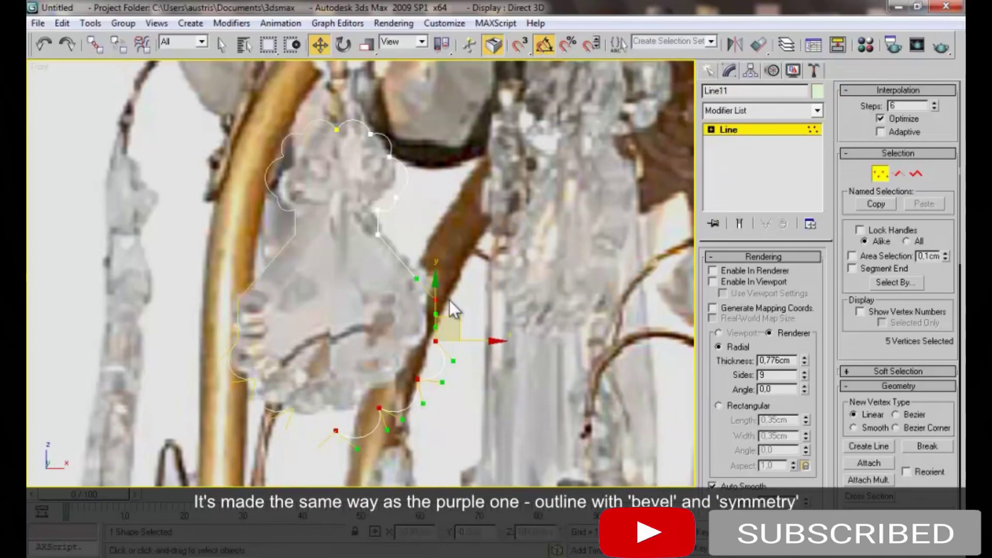
Drag Bezier handles so the lower and upper curves follow the crystal's edge
scroll(449, 313, up, 3)
scroll(401, 182, up, 3)
scroll(408, 226, up, 2)
drag(438, 299, 552, 295)
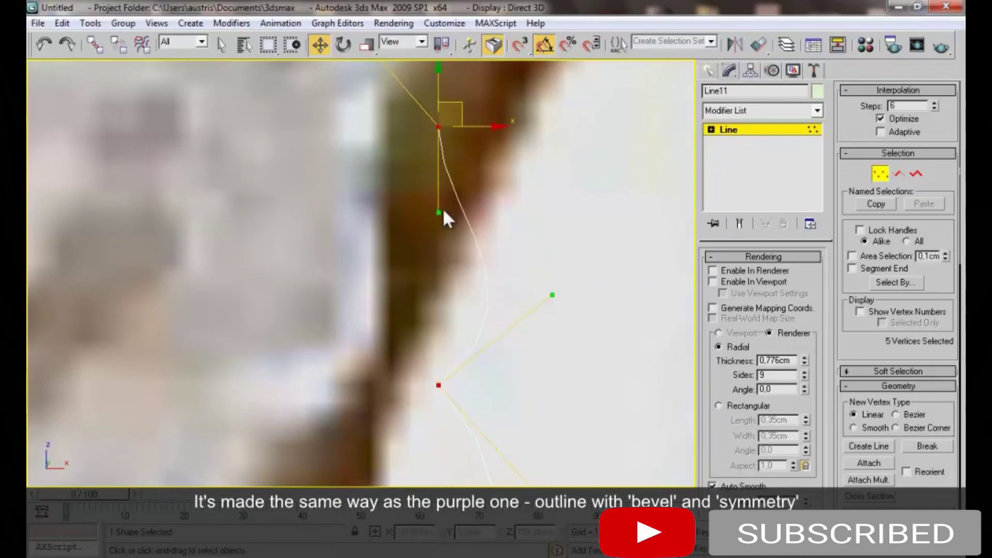
drag(436, 211, 566, 158)
scroll(559, 332, down, 3)
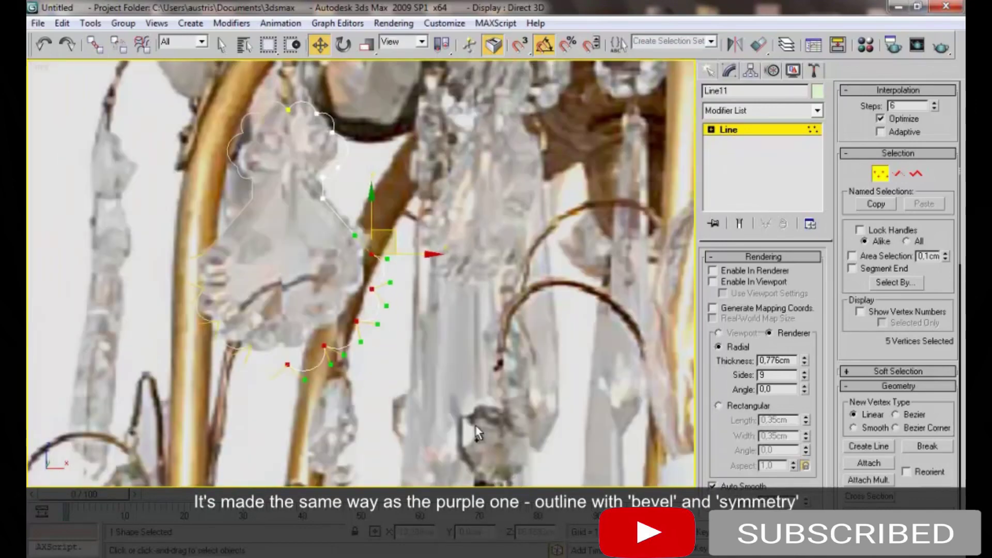
scroll(464, 253, down, 3)
scroll(471, 247, down, 2)
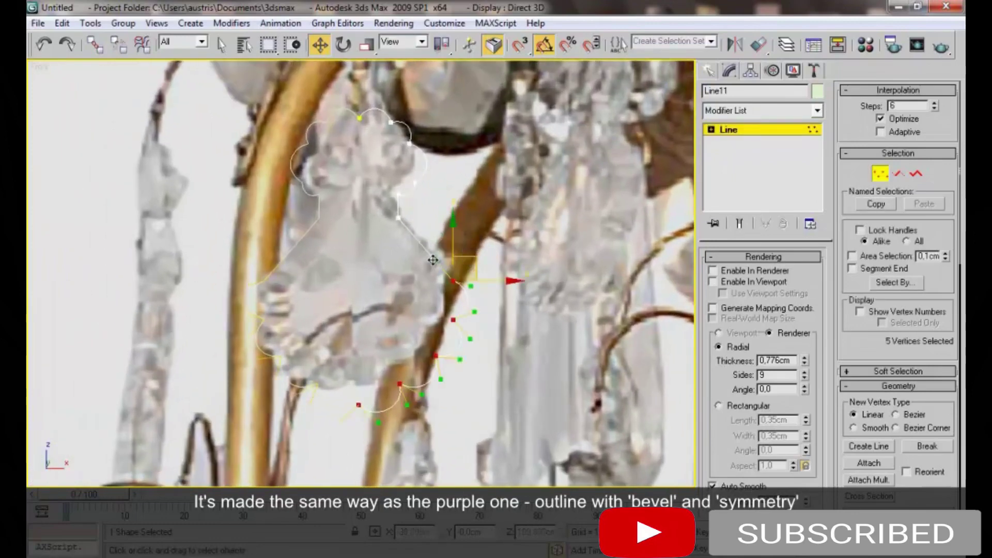
Make one more outline vertex Bezier, then leave vertex mode without converting the line
click(398, 217)
right_click(398, 217)
click(397, 145)
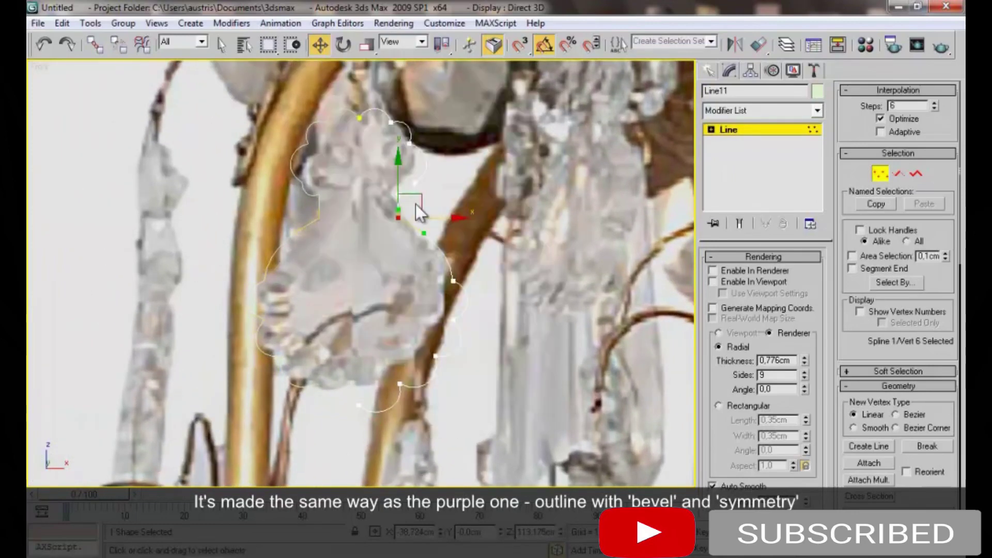
scroll(416, 258, up, 2)
scroll(413, 248, up, 3)
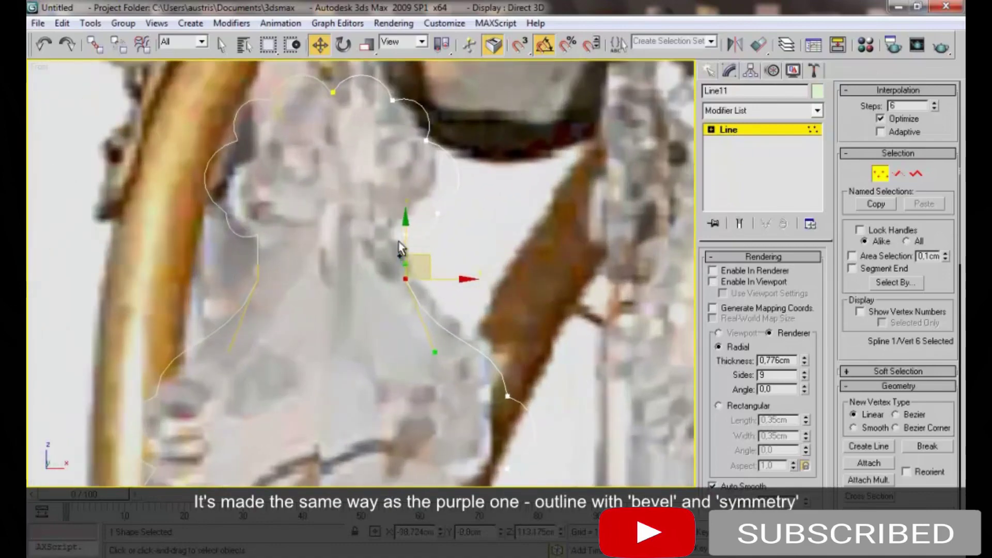
scroll(410, 187, up, 3)
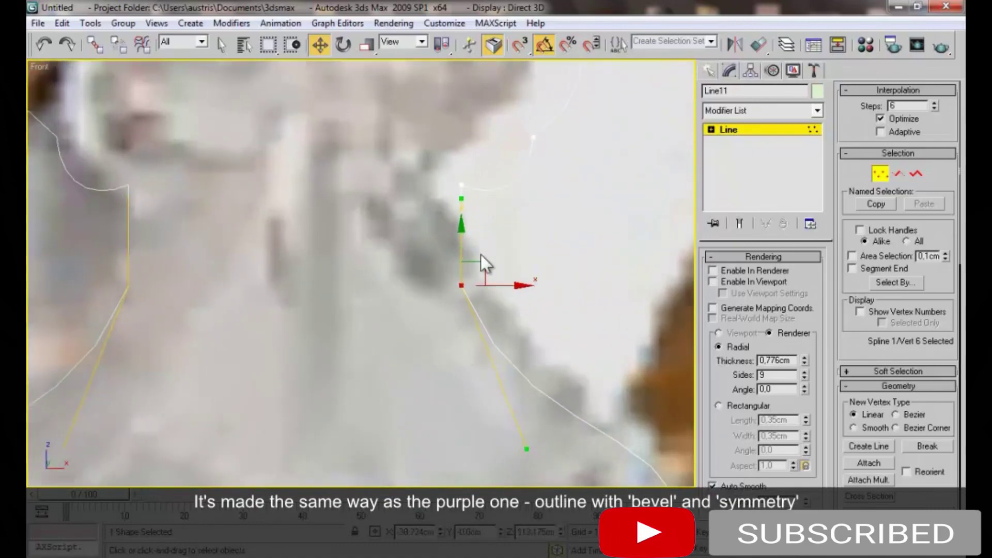
click(462, 185)
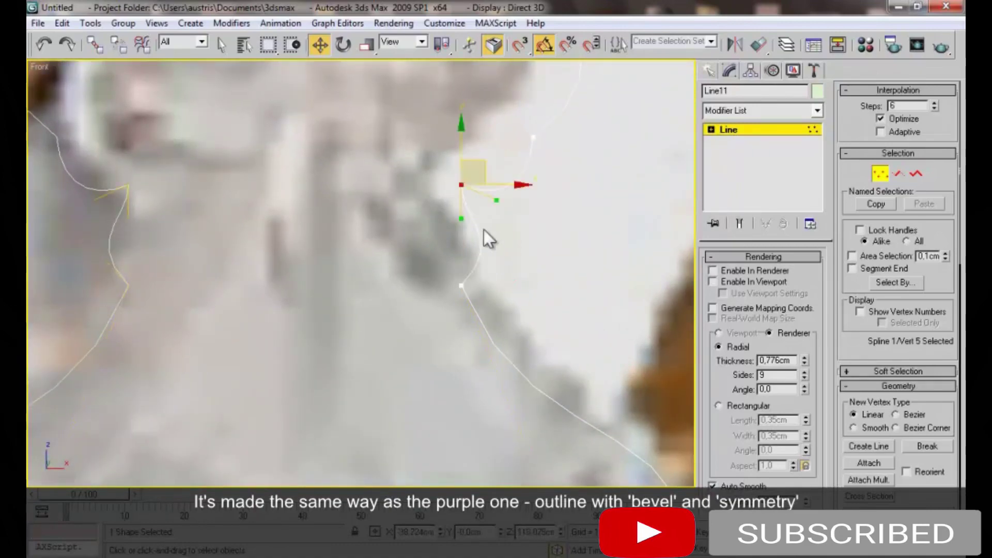
key(1)
scroll(467, 249, down, 5)
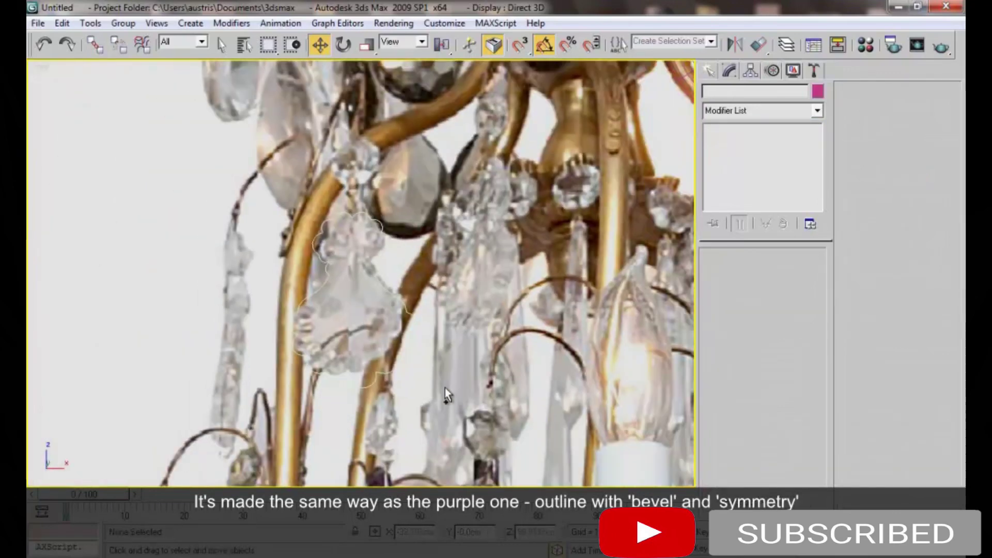
right_click(744, 130)
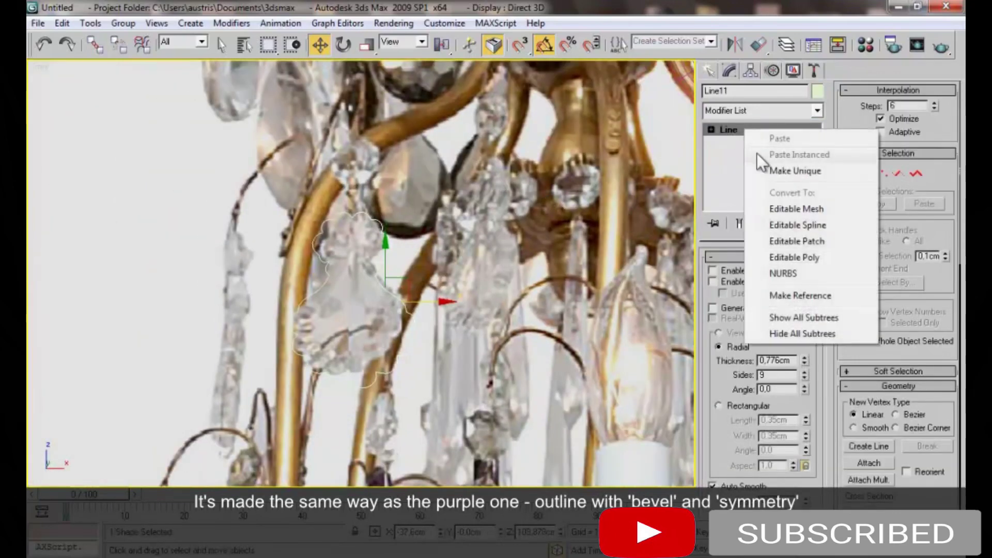
click(858, 461)
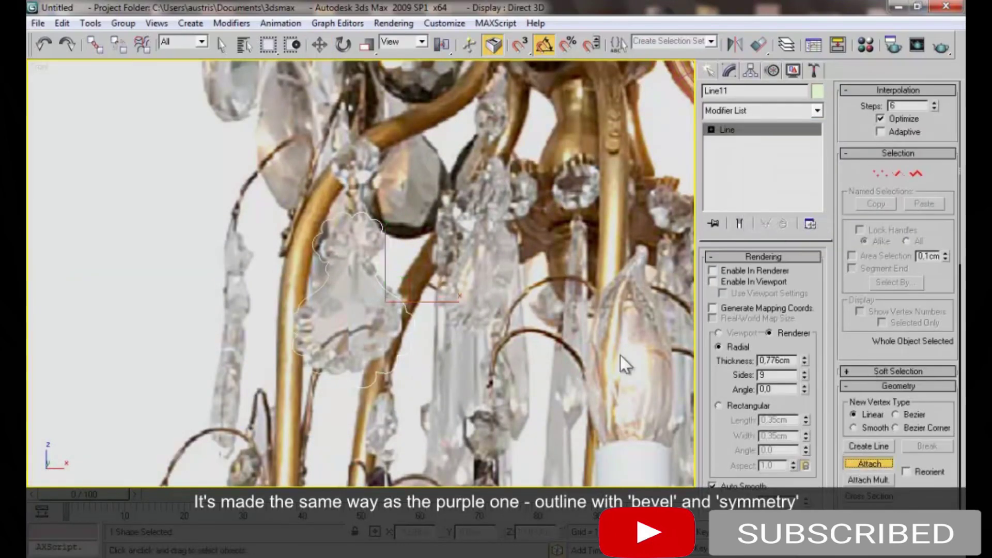
Check the outline's end vertices in Vertex mode, then return to the whole Line11
scroll(347, 214, up, 2)
scroll(355, 216, up, 2)
key(1)
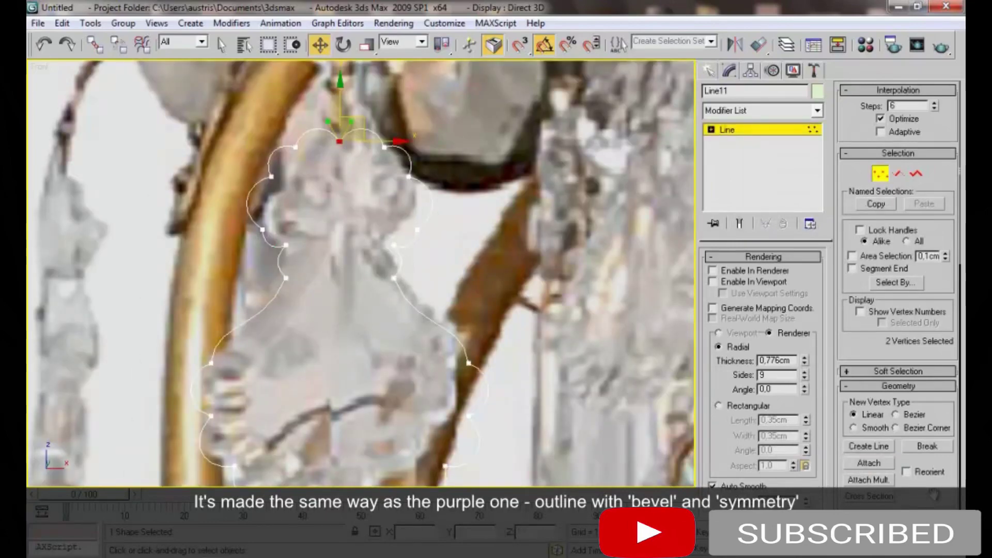
scroll(934, 495, down, 5)
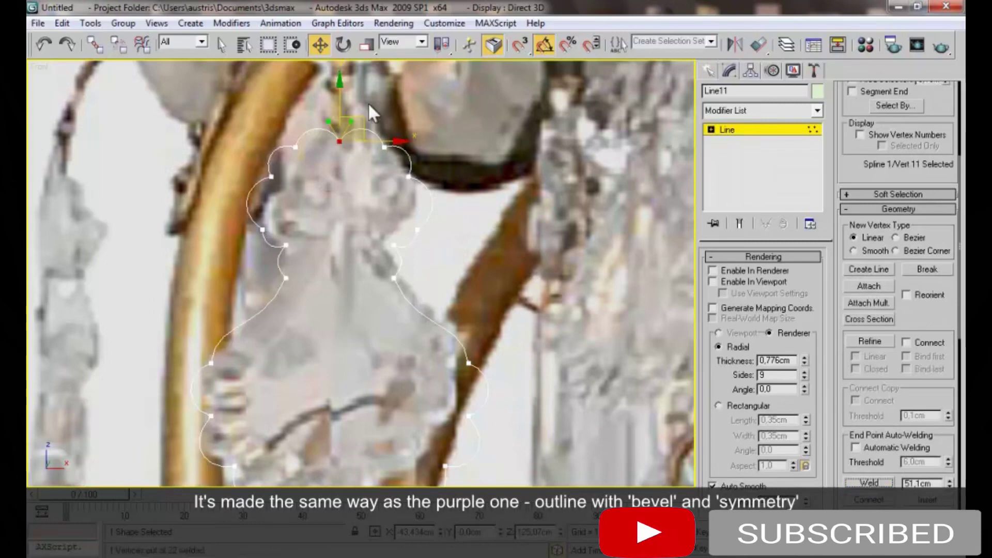
middle_drag(366, 355, 386, 336)
scroll(386, 336, down, 1)
click(727, 129)
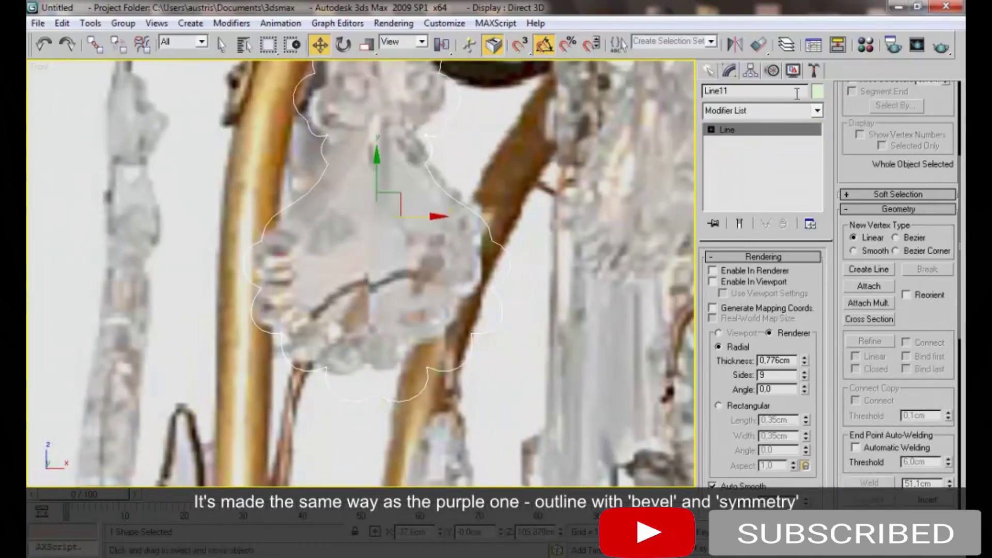
click(791, 110)
Add a Bevel with 0.5 cm Level 1 height and -1.2 cm Level 2 outline
click(758, 356)
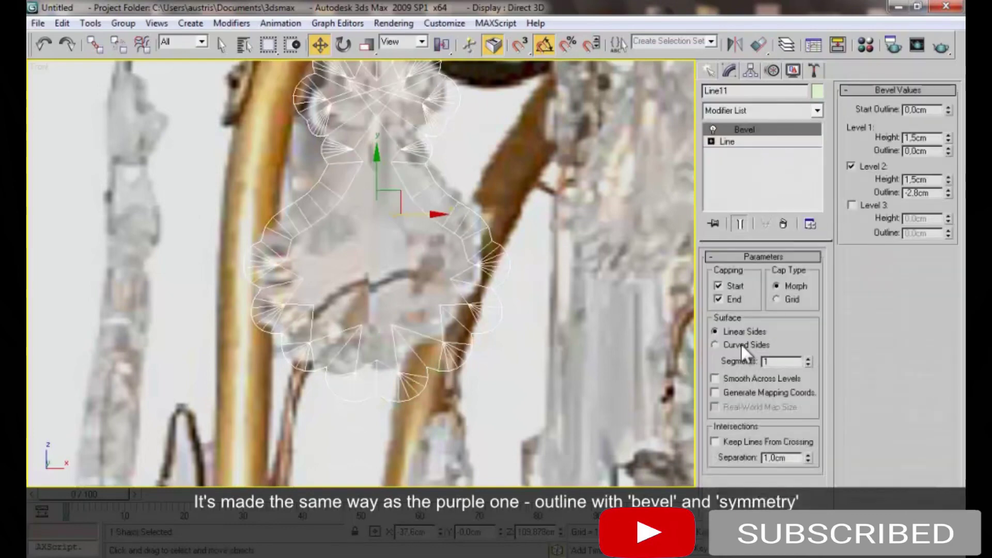
key(p)
alt+middle_drag(407, 259, 434, 261)
drag(948, 195, 949, 197)
alt+middle_drag(557, 242, 595, 243)
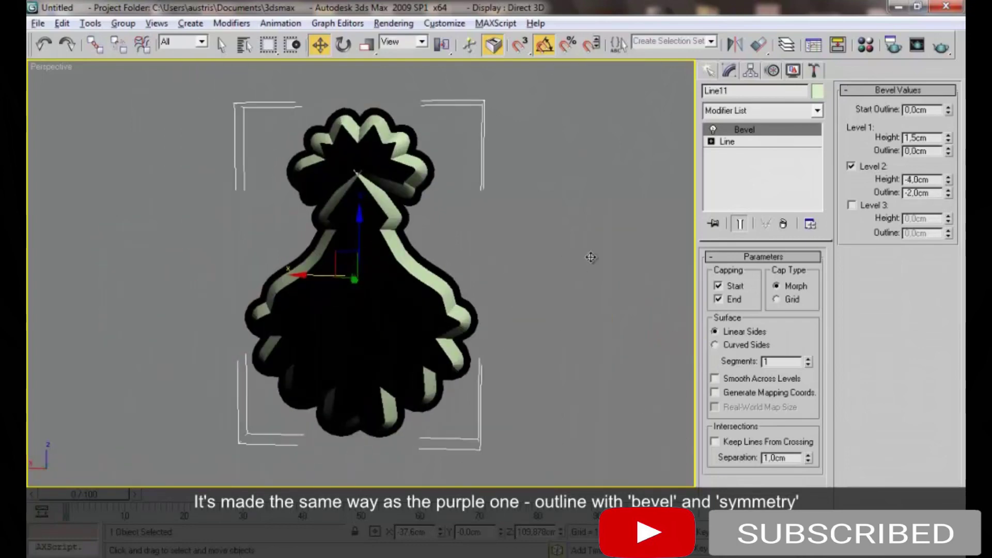
key(ctrl+z)
text(0,5)
key(Return)
alt+middle_drag(451, 252, 346, 244)
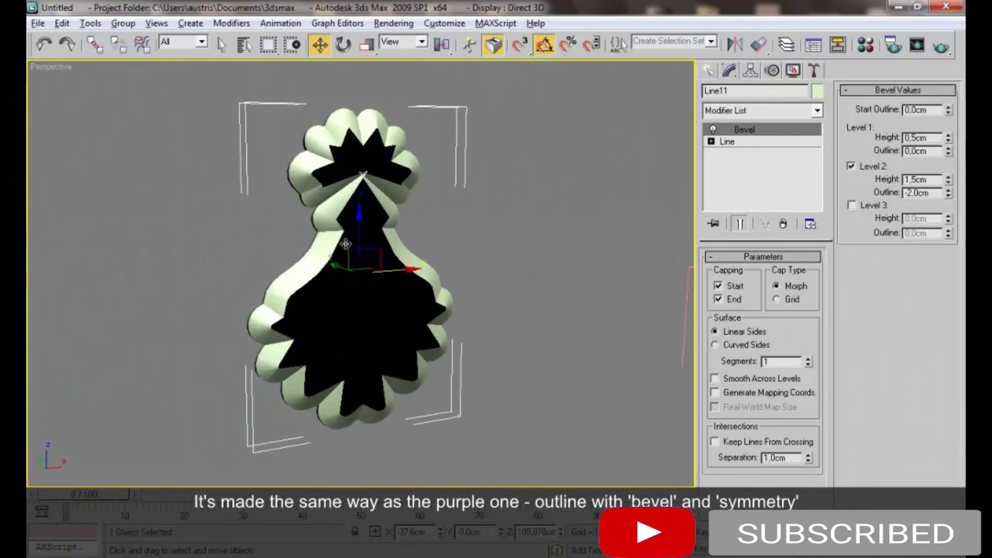
drag(946, 193, 950, 180)
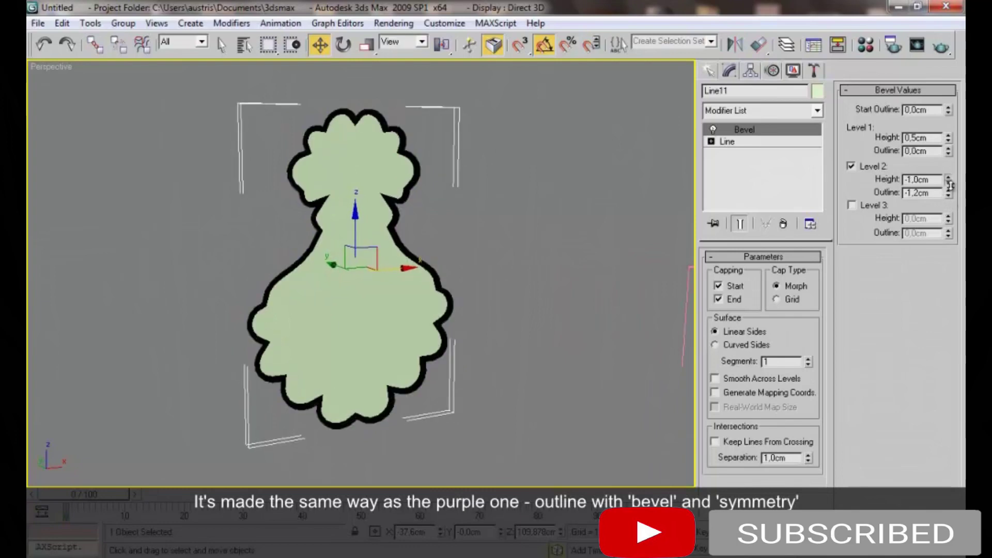
mouse_move(515, 304)
alt+middle_down()
mouse_move(459, 291)
mouse_move(576, 287)
mouse_move(498, 300)
mouse_move(451, 265)
alt+middle_up()
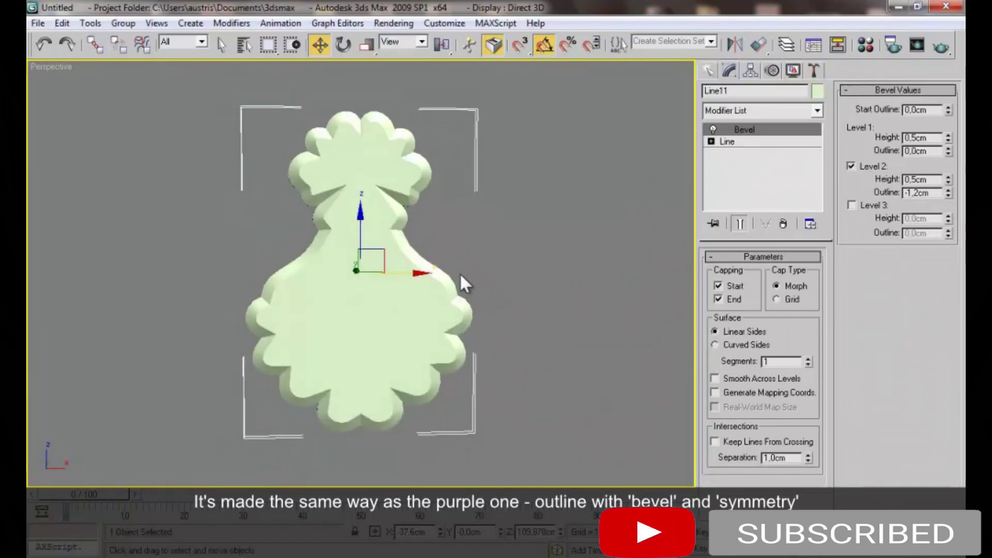
Return to the outline's vertices beneath the Bevel and orbit to inspect the crystal
scroll(460, 273, up, 3)
scroll(587, 150, up, 3)
click(728, 142)
key(1)
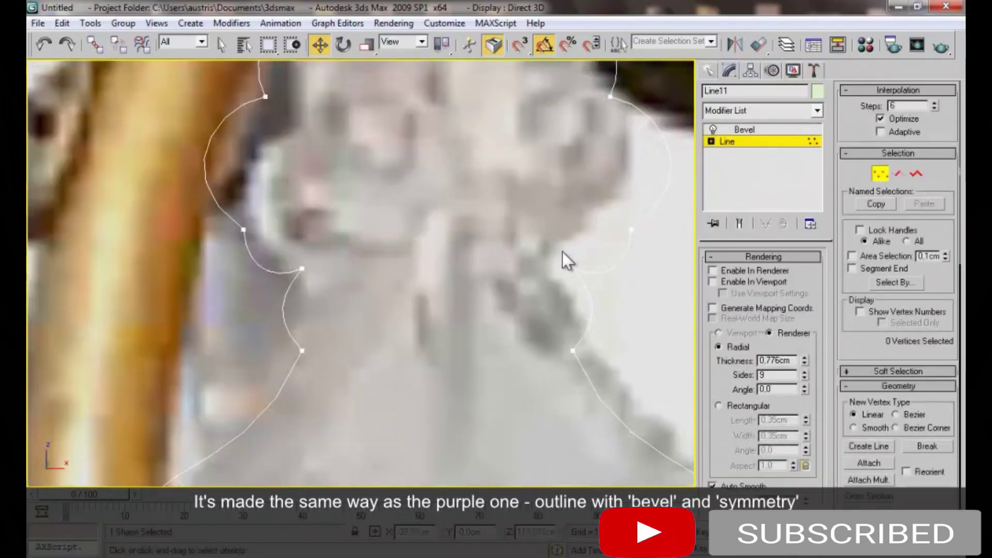
scroll(878, 442, down, 2)
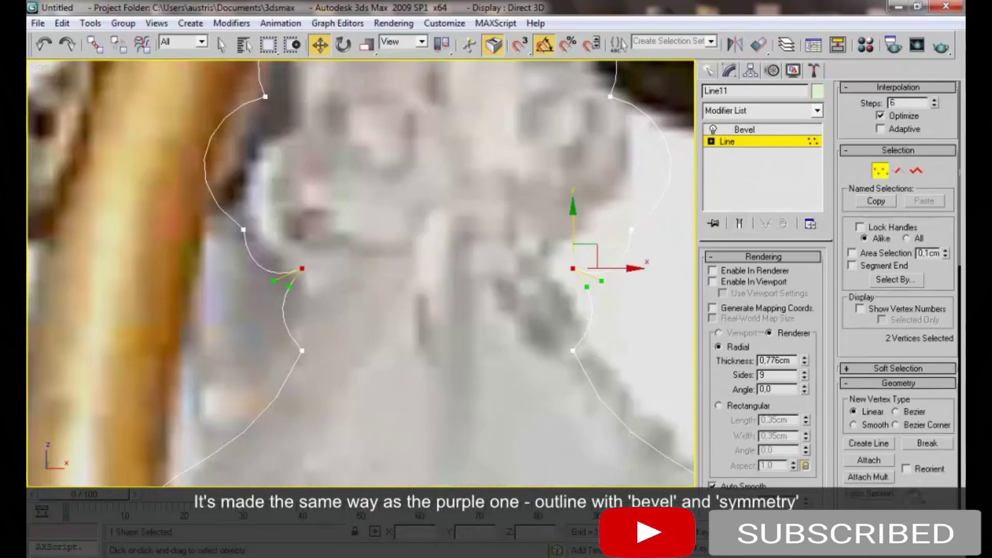
scroll(885, 445, down, 3)
scroll(921, 439, down, 3)
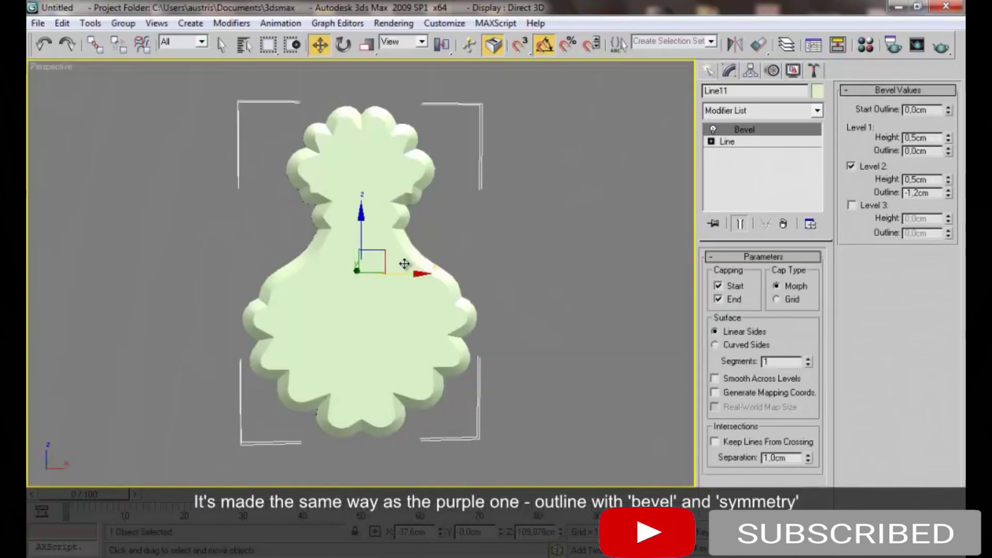
alt+middle_drag(461, 279, 528, 237)
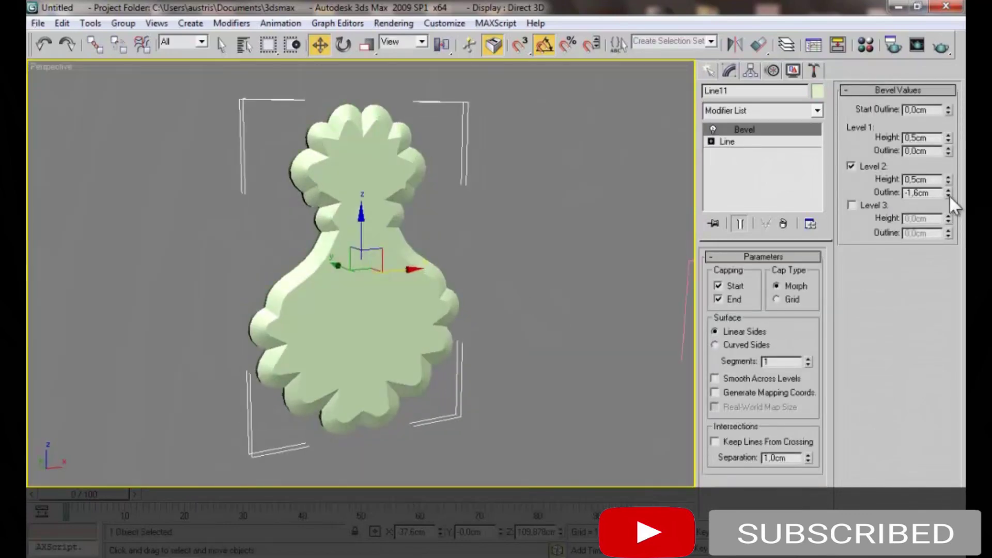
scroll(418, 343, down, 3)
scroll(417, 343, down, 3)
In Top view, add a Symmetry modifier to the crystal mirrored across Z
key(t)
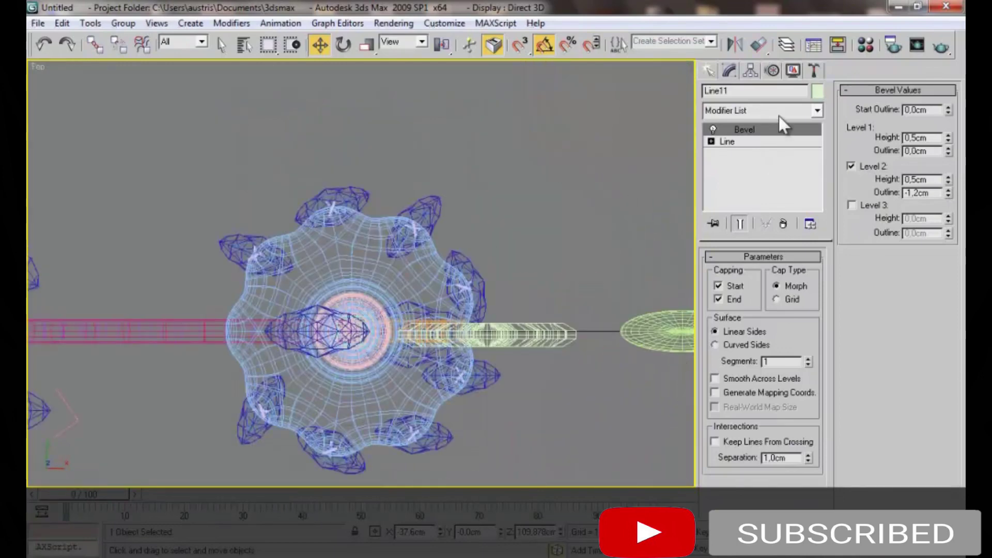
click(779, 110)
scroll(760, 310, down, 10)
click(764, 353)
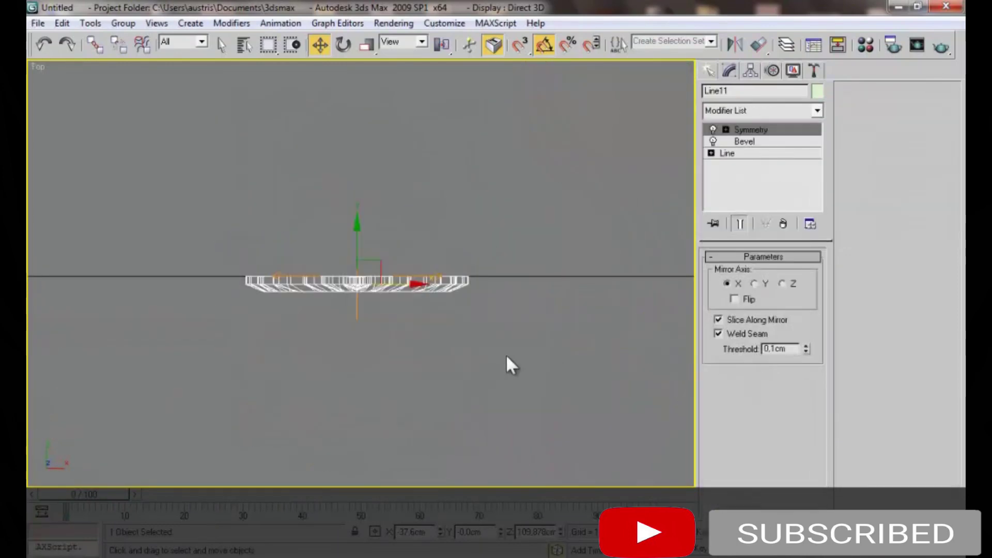
click(782, 283)
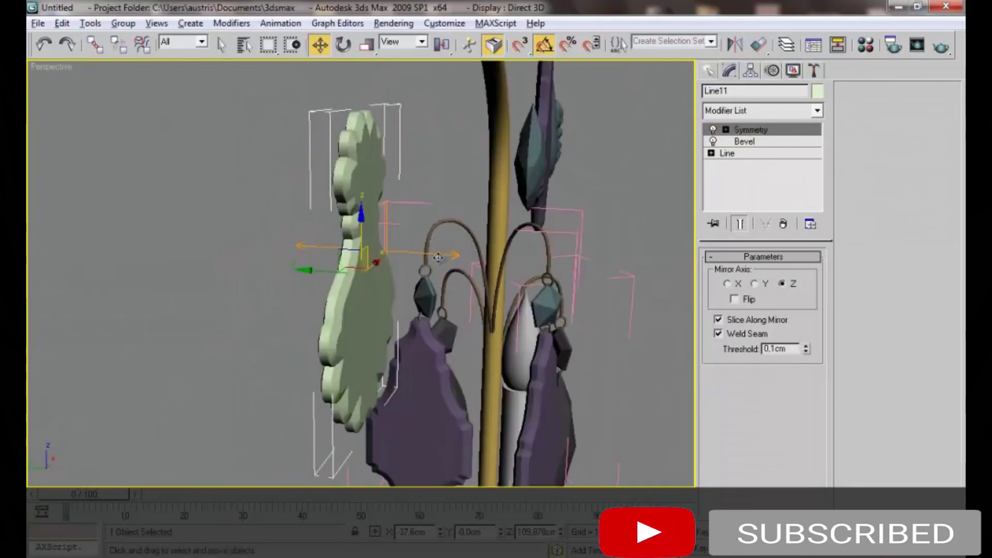
Reset the Bevel's Level 1 height and set it back to 0.5 cm
mouse_move(438, 258)
alt+middle_down()
mouse_move(550, 239)
mouse_move(487, 248)
mouse_move(566, 178)
alt+middle_up()
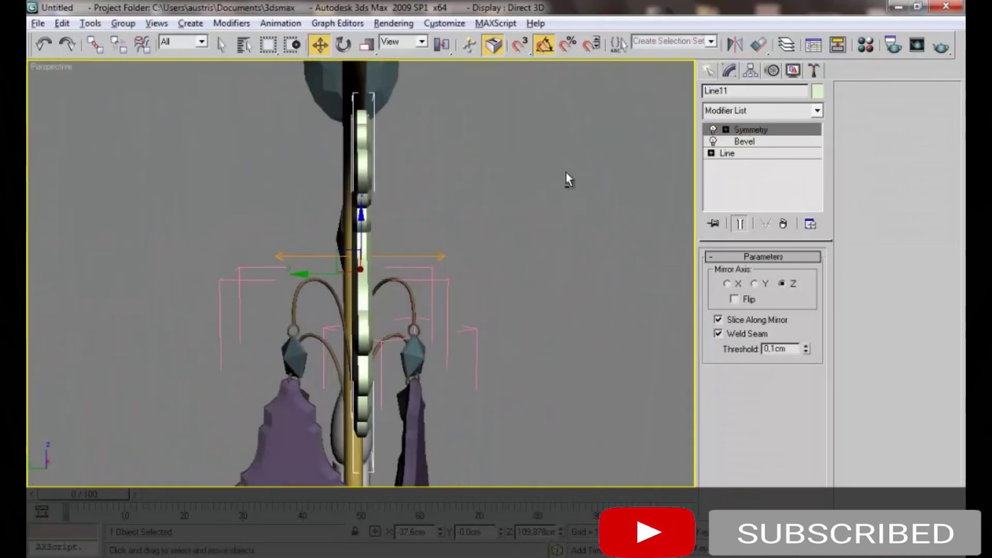
click(747, 142)
right_click(949, 140)
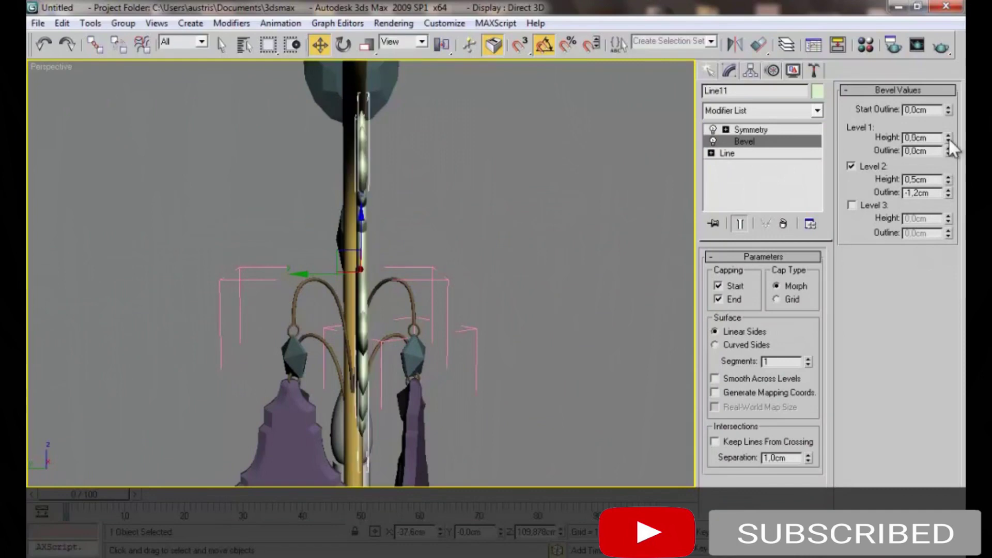
drag(949, 139, 945, 135)
double_click(915, 137)
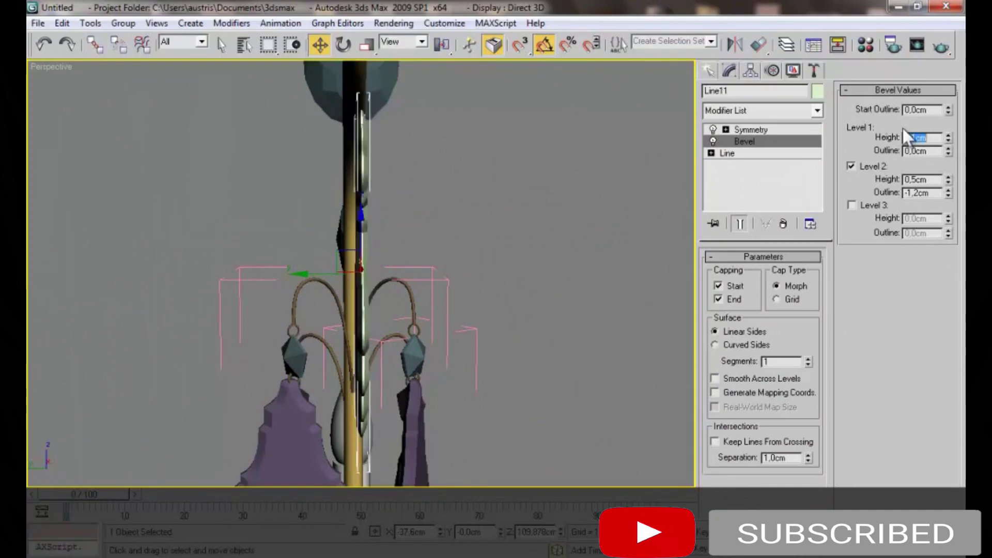
Select the curly crystal piece for moving and close the material settings
click(568, 216)
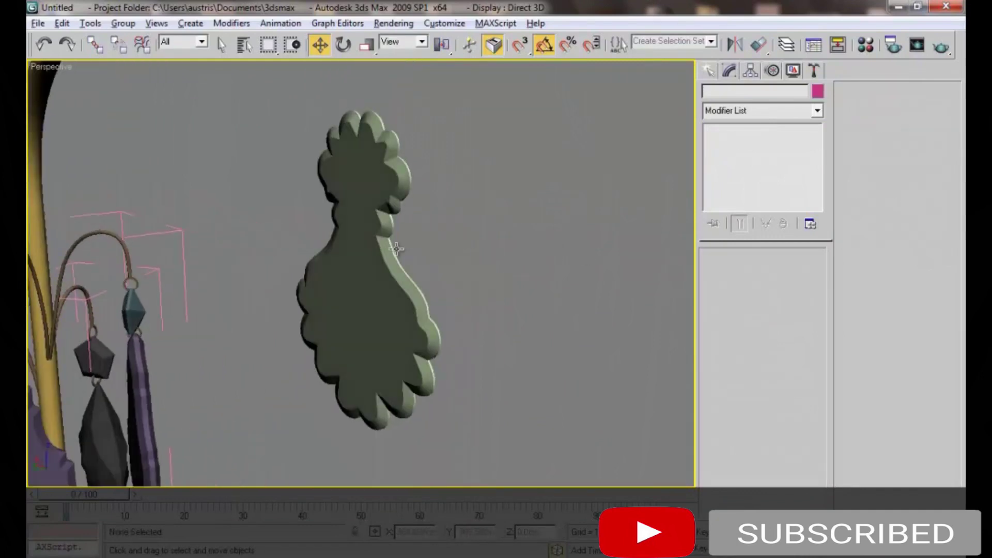
click(352, 291)
alt+middle_drag(239, 277, 313, 316)
scroll(372, 300, up, 5)
scroll(372, 300, down, 5)
scroll(372, 300, down, 5)
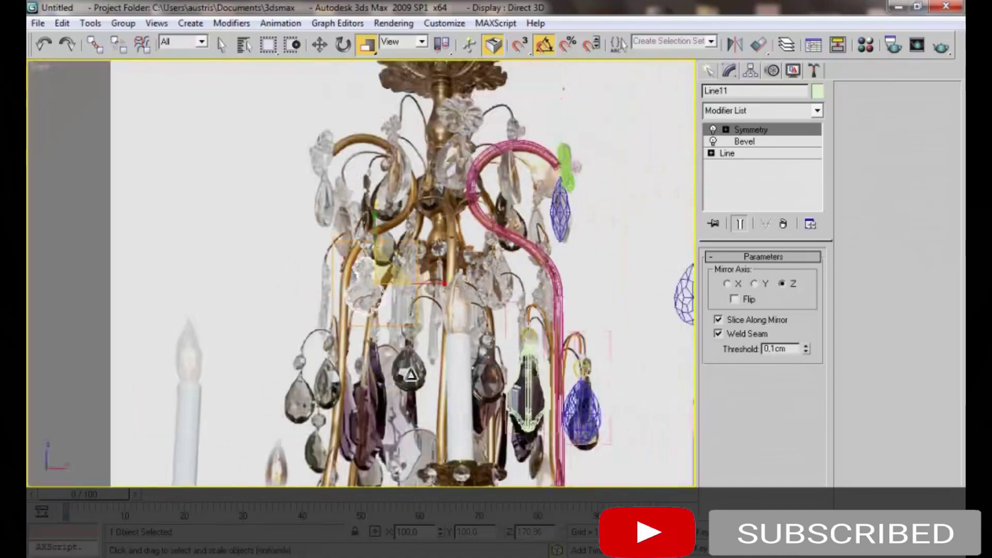
scroll(372, 299, down, 5)
key(w)
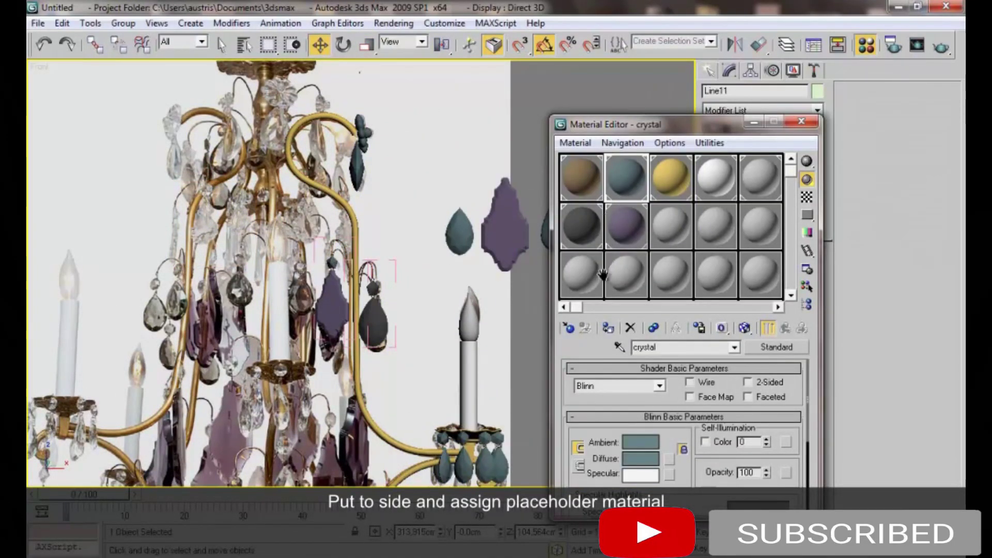
click(802, 122)
Clear the selection and pan the front view to reposition the chandelier
click(429, 124)
scroll(421, 166, down, 2)
scroll(432, 209, down, 2)
middle_drag(432, 209, 452, 135)
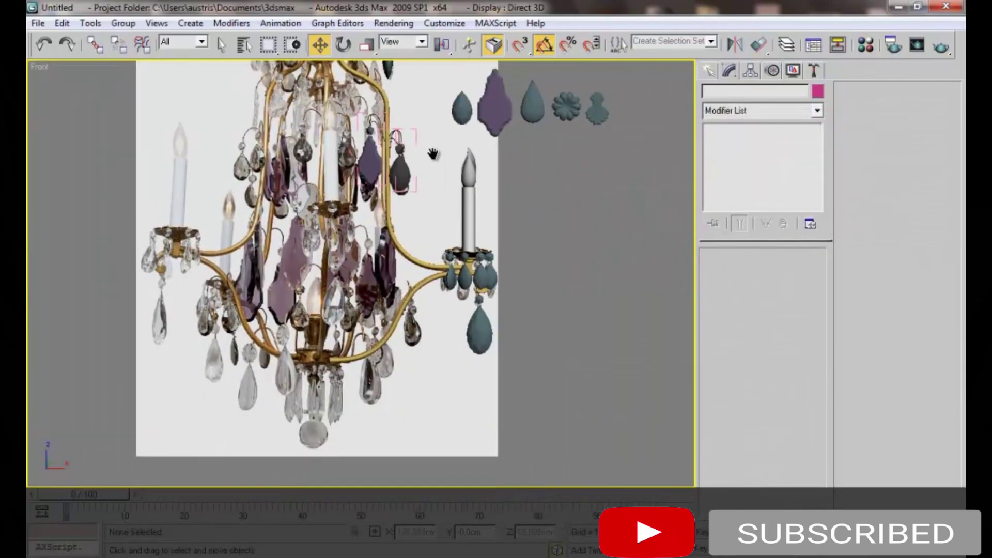
scroll(330, 393, up, 3)
scroll(331, 393, up, 3)
scroll(331, 393, up, 3)
right_click(436, 217)
click(452, 189)
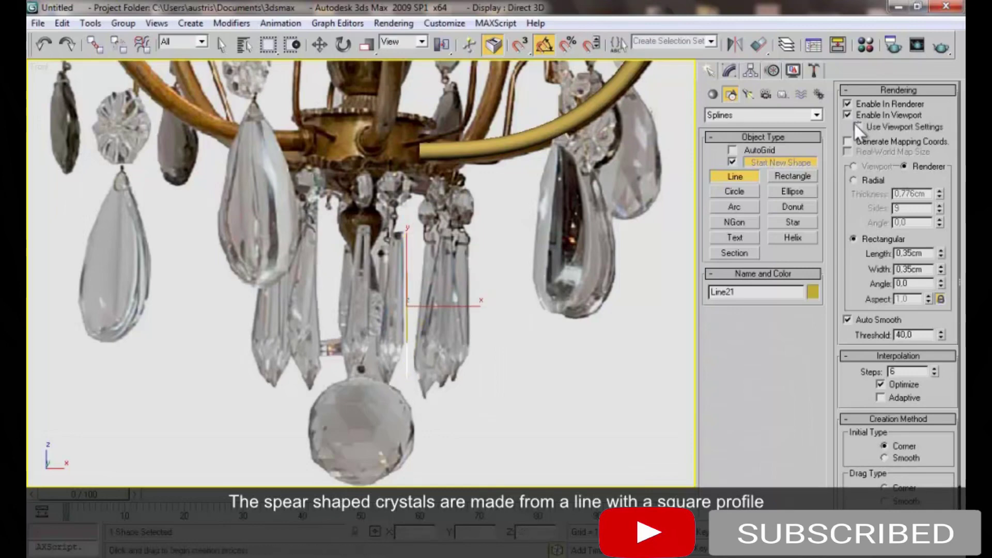
Make the line render with a square profile, convert it to Editable Poly, and scale vertices to taper it
click(639, 248)
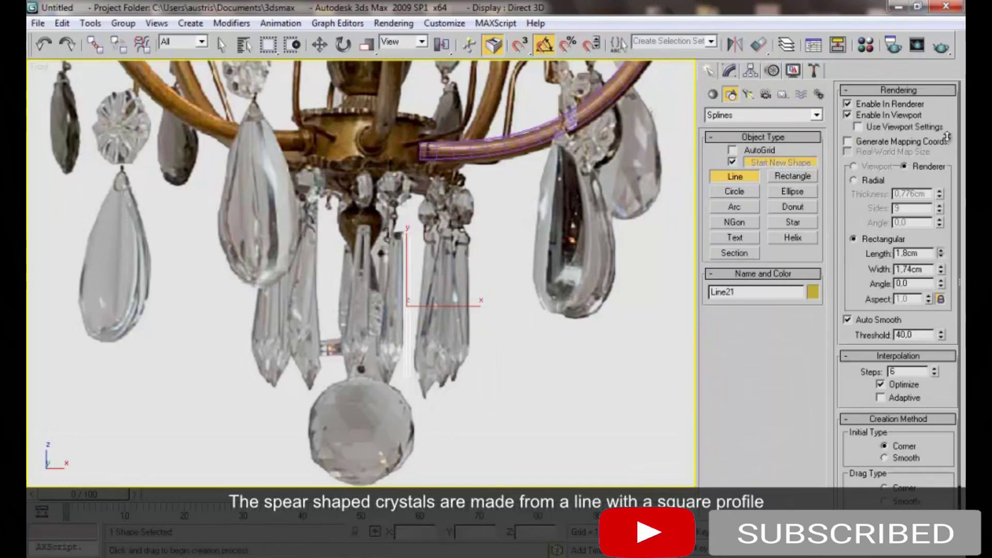
right_click(442, 306)
mouse_move(496, 442)
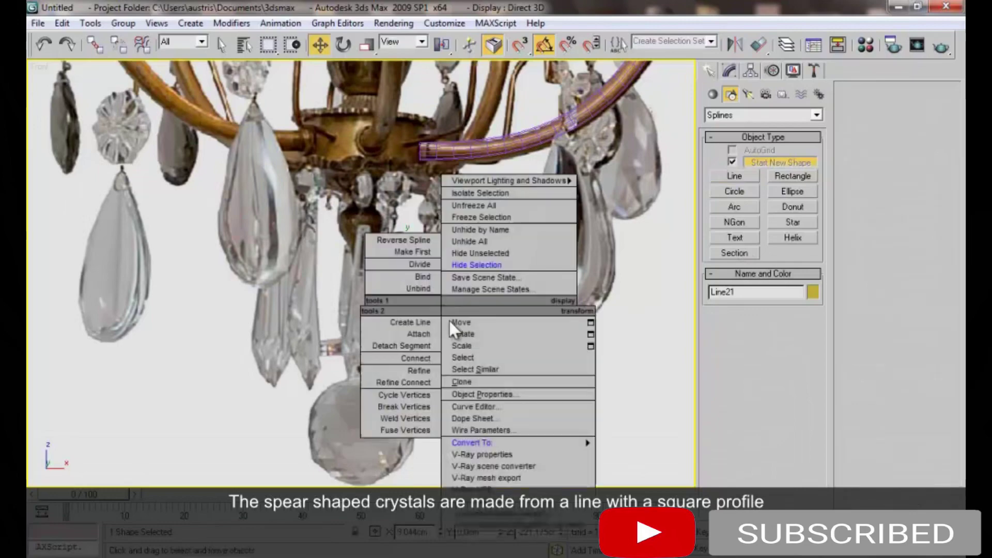
click(614, 465)
key(2)
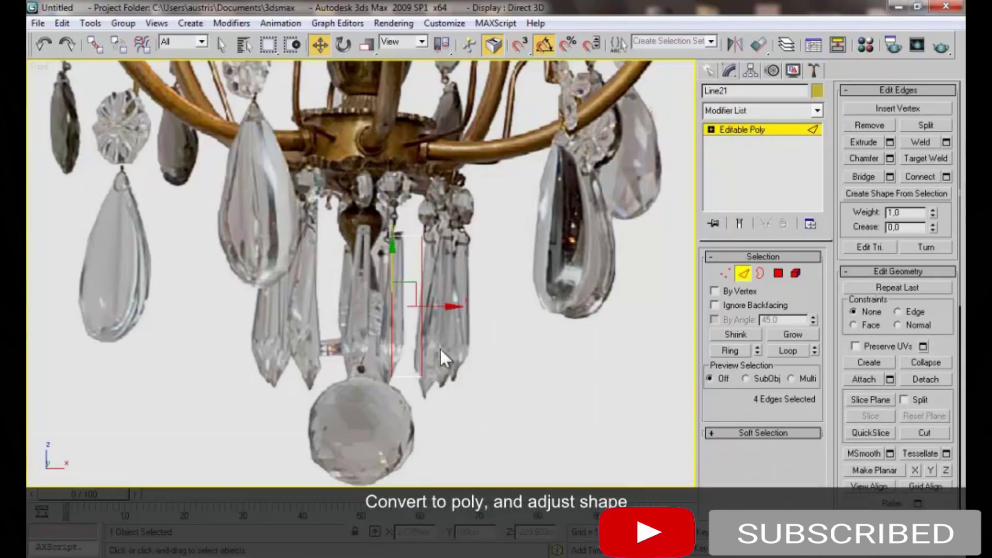
key(1)
key(r)
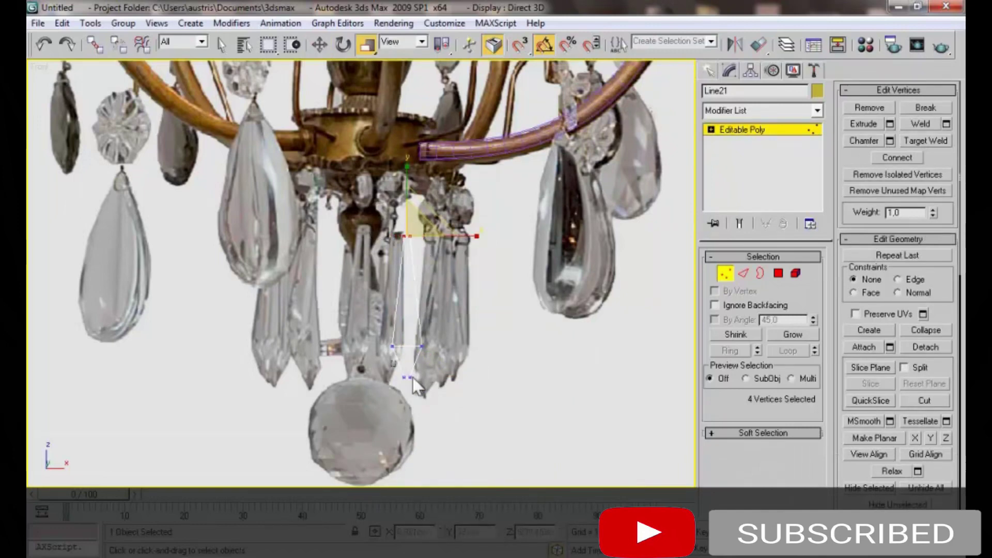
key(4)
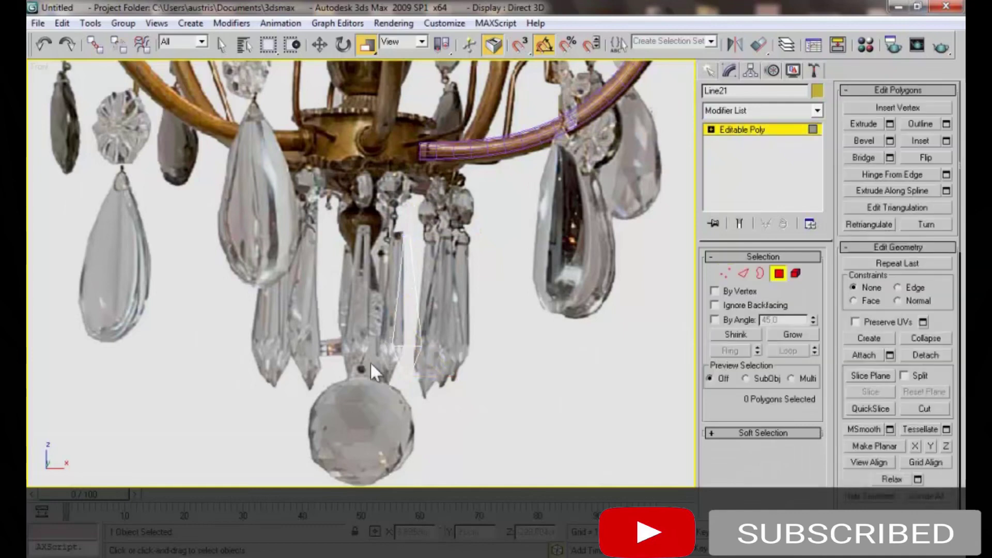
key(1)
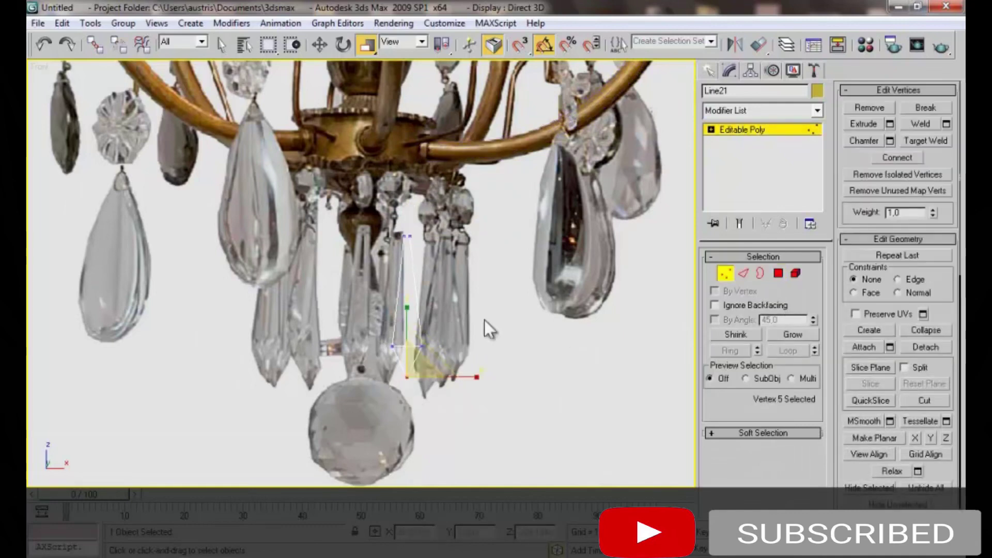
key(1)
Isolate the crystal in Perspective view and add a Smooth modifier for hard edges
key(alt+q)
key(p)
click(759, 110)
scroll(770, 321, down, 15)
click(746, 269)
click(492, 282)
mouse_move(492, 281)
alt+middle_down()
mouse_move(571, 306)
mouse_move(290, 351)
mouse_move(489, 317)
alt+middle_up()
key(alt+q)
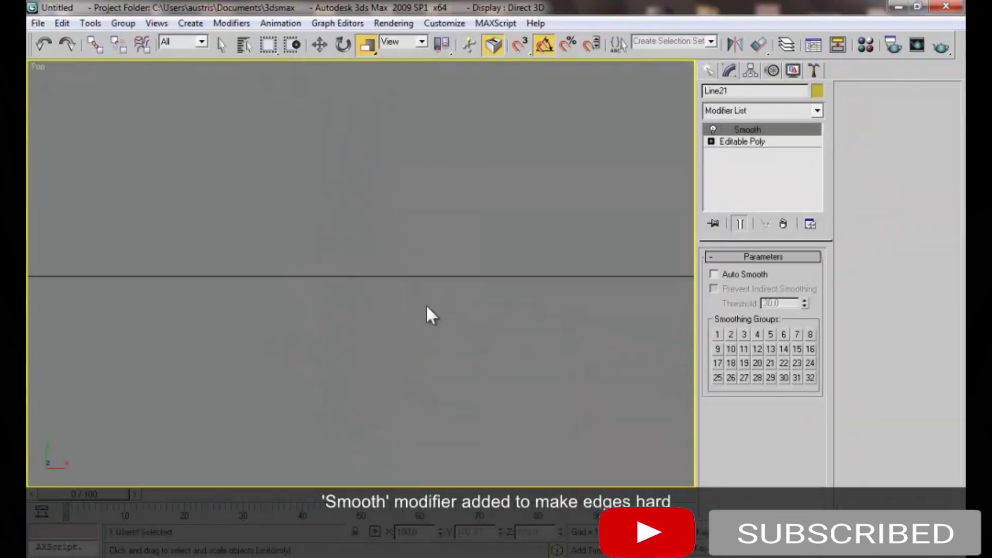
Rotate the spear crystal 45° into a diamond and scale it to flatten its cross-section
key(e)
drag(394, 232, 413, 243)
key(r)
drag(362, 215, 361, 275)
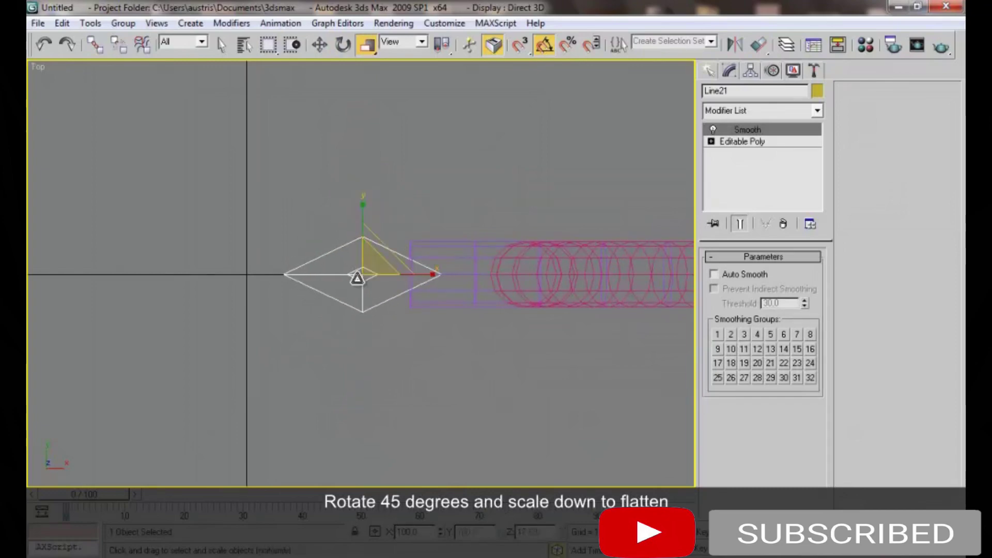
key(p)
mouse_move(504, 318)
alt+middle_down()
mouse_move(522, 252)
mouse_move(503, 282)
alt+middle_up()
click(240, 269)
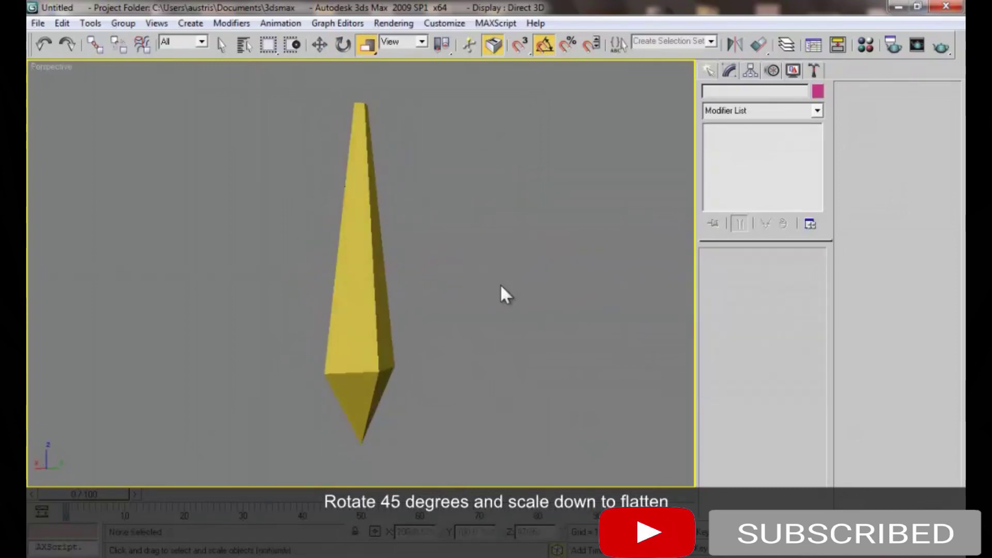
alt+middle_drag(239, 264, 396, 305)
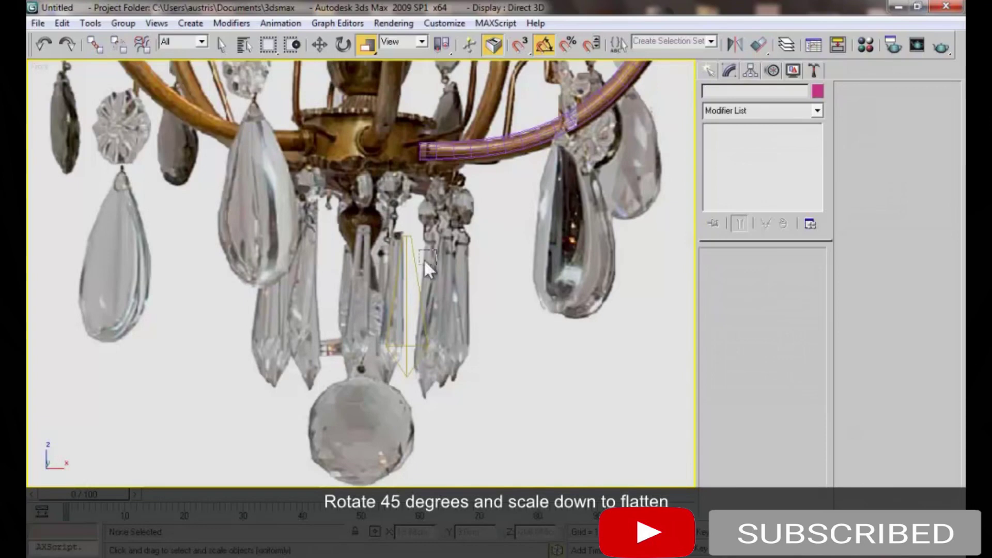
Collapse the crystal to Editable Poly, adjust its vertices, and bring it beside the other pieces
click(415, 273)
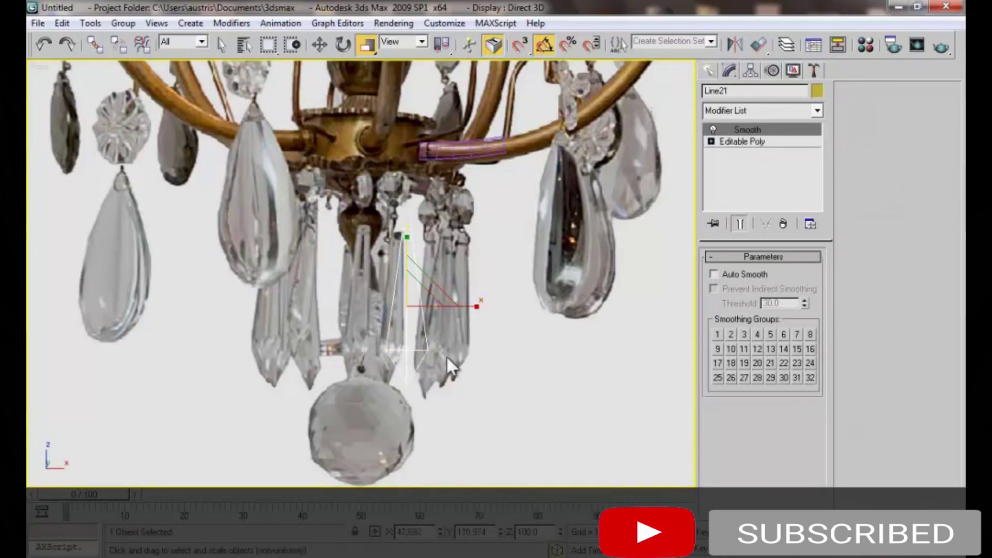
right_click(421, 354)
click(620, 480)
key(1)
drag(351, 322, 457, 360)
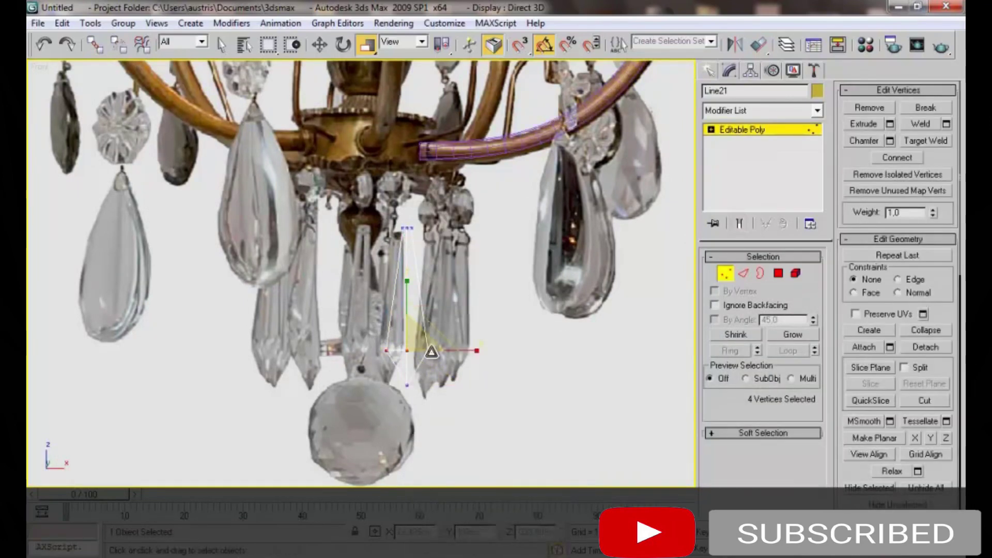
key(1)
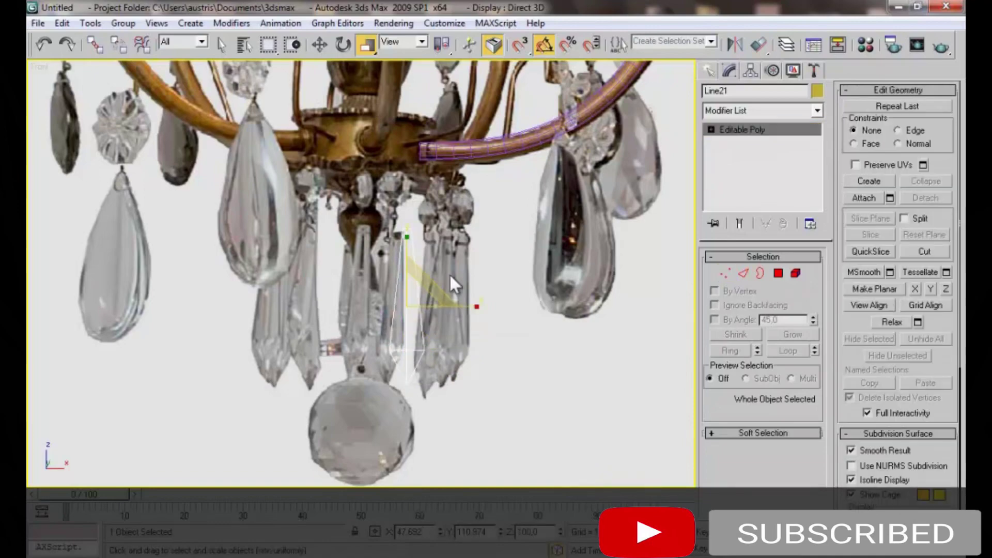
scroll(449, 274, down, 2)
scroll(408, 280, down, 3)
scroll(398, 336, down, 3)
scroll(383, 397, down, 2)
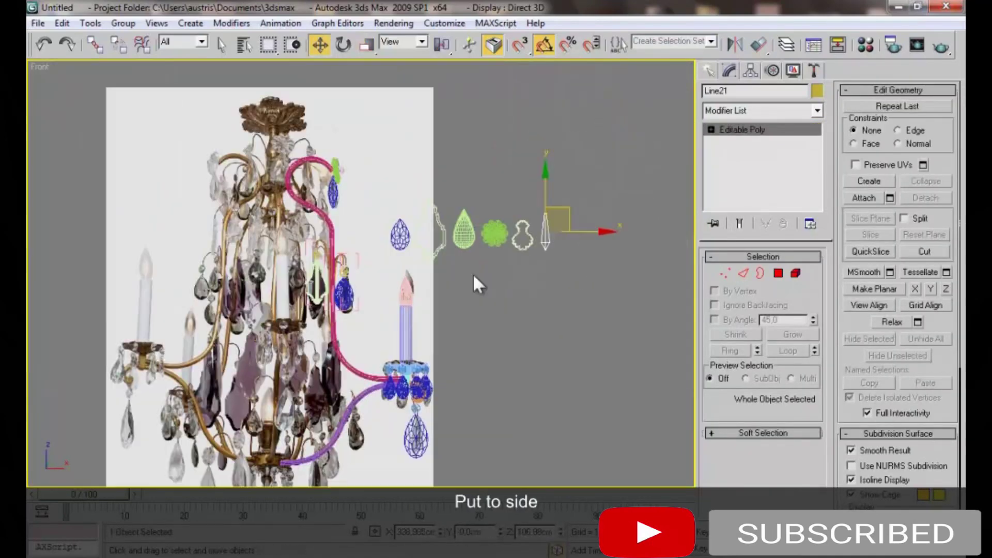
Clone the three-part bead-and-ring connector as an instance onto the spear crystal
scroll(476, 281, up, 2)
scroll(540, 282, up, 4)
scroll(572, 288, up, 2)
scroll(465, 331, up, 1)
scroll(434, 357, up, 1)
scroll(410, 381, up, 1)
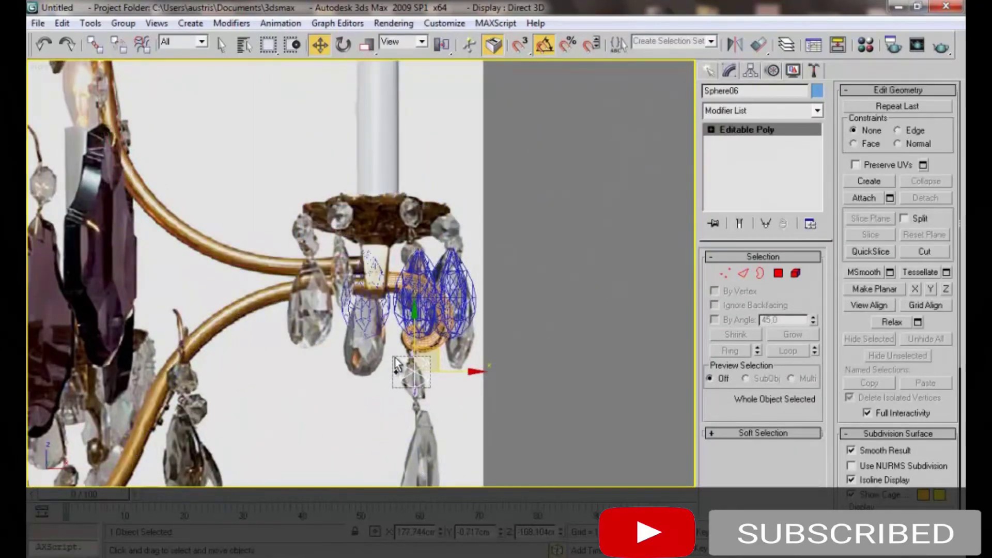
ctrl+click(396, 364)
scroll(403, 377, down, 5)
scroll(410, 392, up, 2)
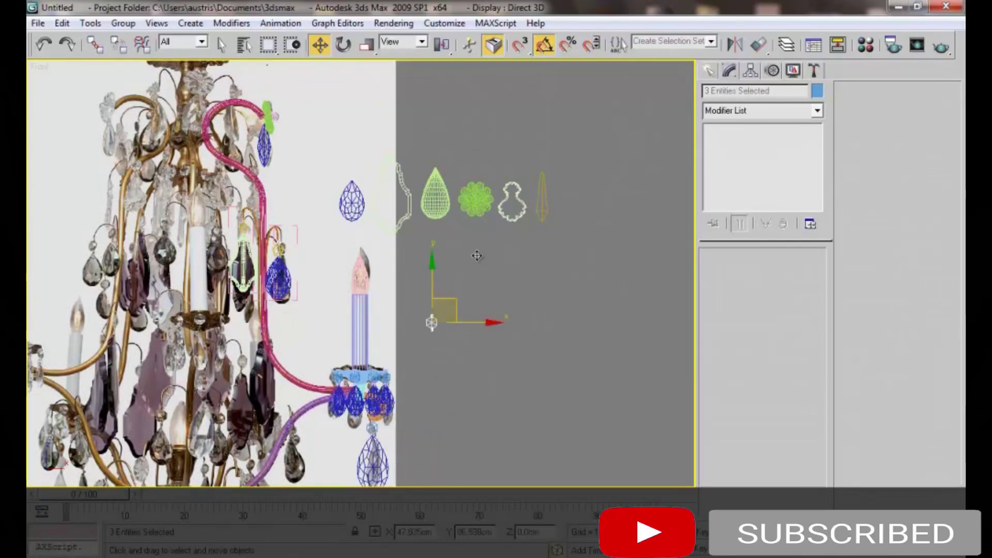
shift+drag(563, 144, 567, 145)
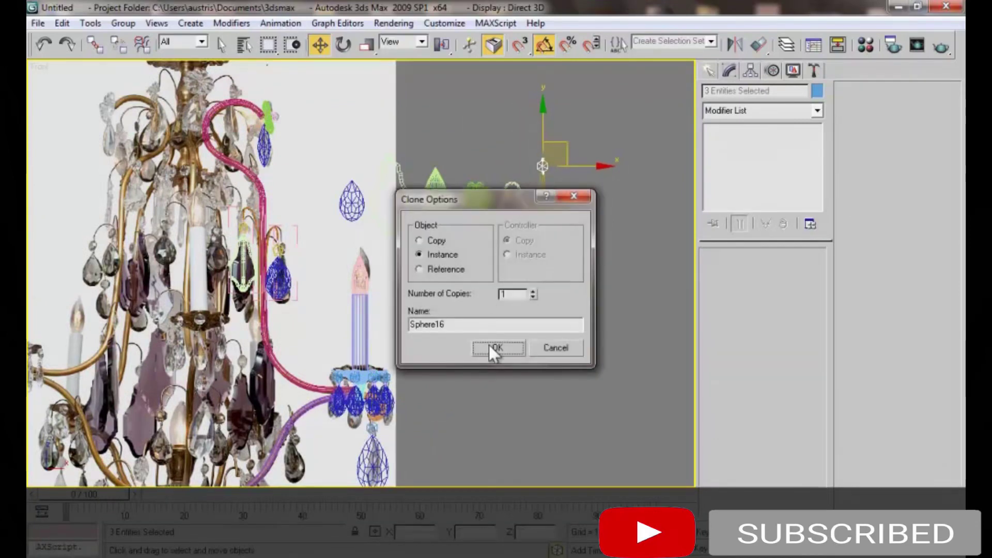
click(498, 346)
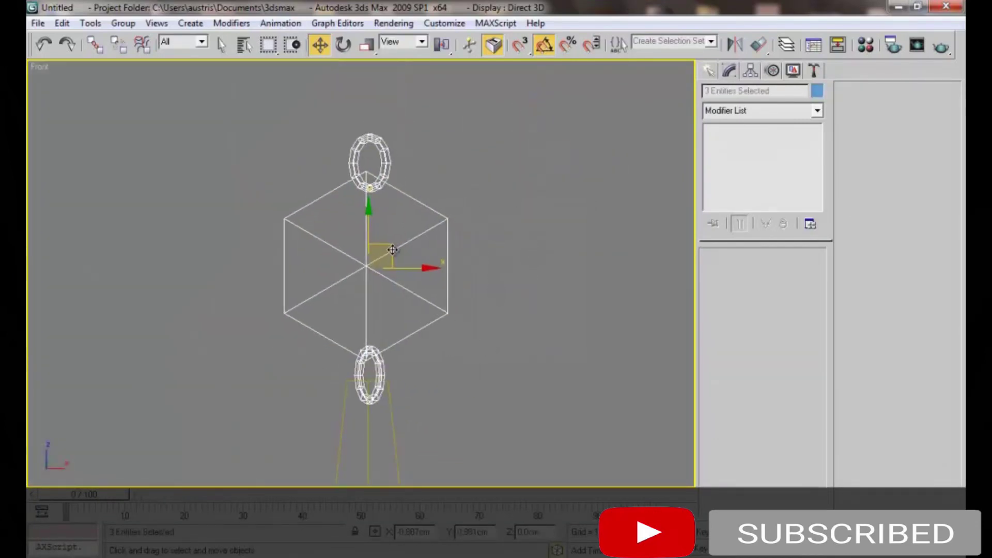
Assign the crystal material to the spear crystal in shaded display
key(F3)
scroll(384, 369, down, 5)
click(445, 294)
scroll(448, 297, down, 3)
key(m)
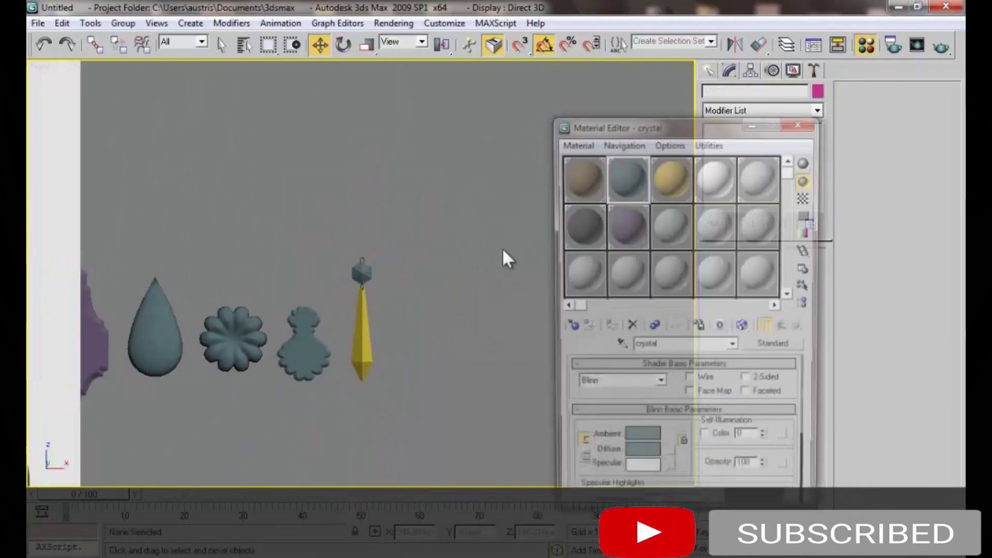
click(801, 122)
Clone a connector onto the curly crystal and pan back to the chandelier
scroll(545, 177, up, 3)
shift+drag(532, 219, 388, 269)
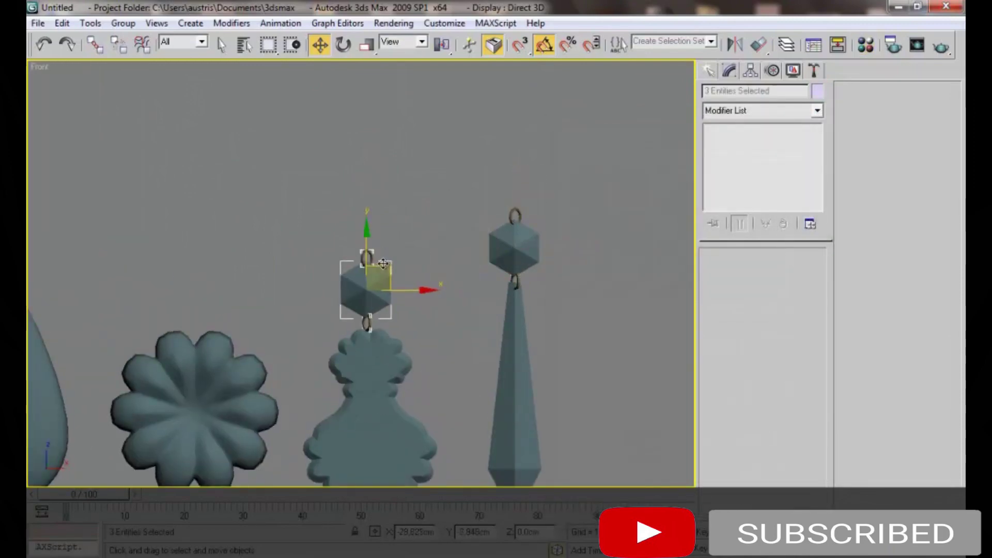
click(500, 347)
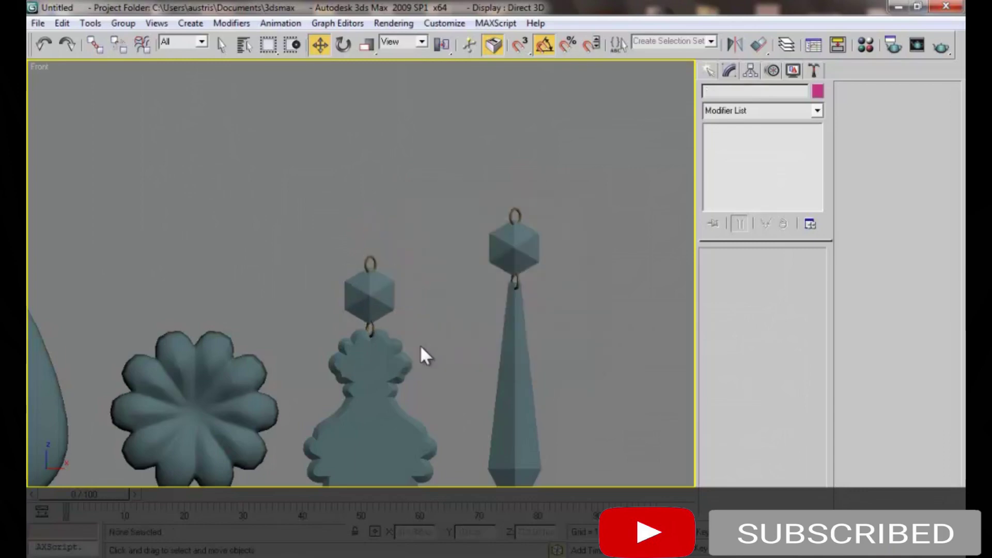
click(428, 349)
scroll(362, 372, down, 5)
middle_drag(308, 395, 496, 214)
mouse_move(424, 326)
middle_down()
mouse_move(471, 228)
mouse_move(483, 348)
middle_up()
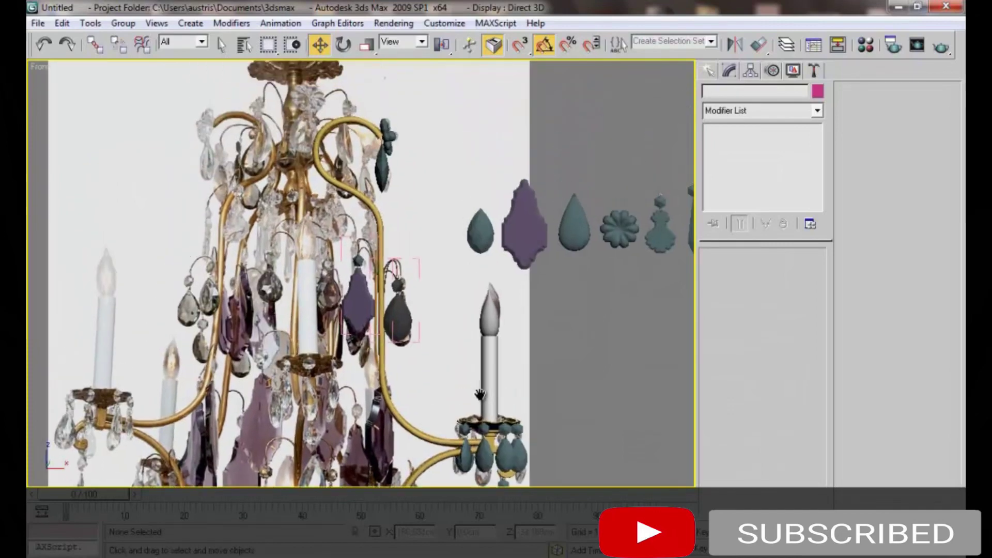
Select the crystal-set wire and make an instanced copy of it higher up the arm
mouse_move(351, 169)
middle_down()
mouse_move(366, 239)
mouse_move(399, 268)
middle_up()
drag(406, 253, 371, 339)
scroll(357, 178, up, 2)
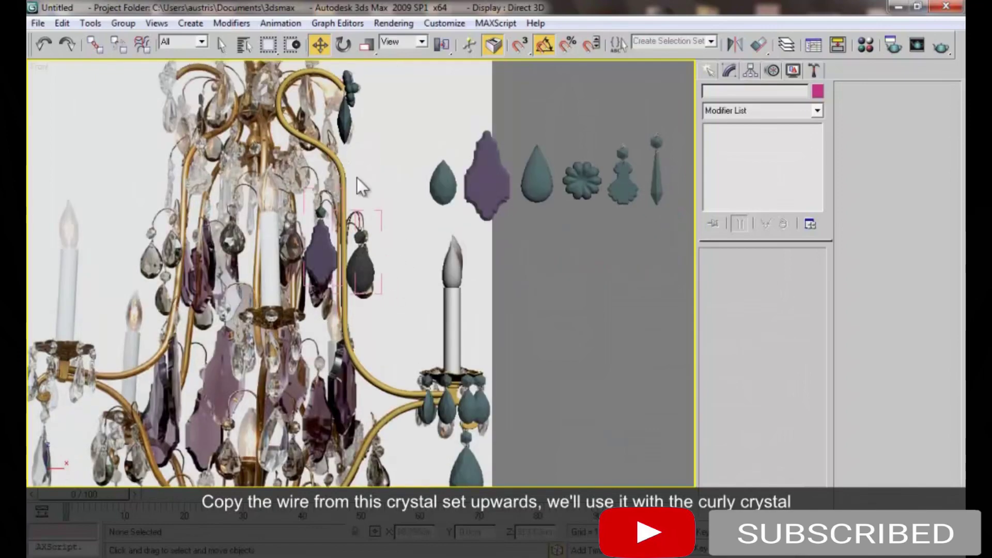
scroll(372, 233, up, 3)
scroll(380, 273, up, 2)
click(413, 320)
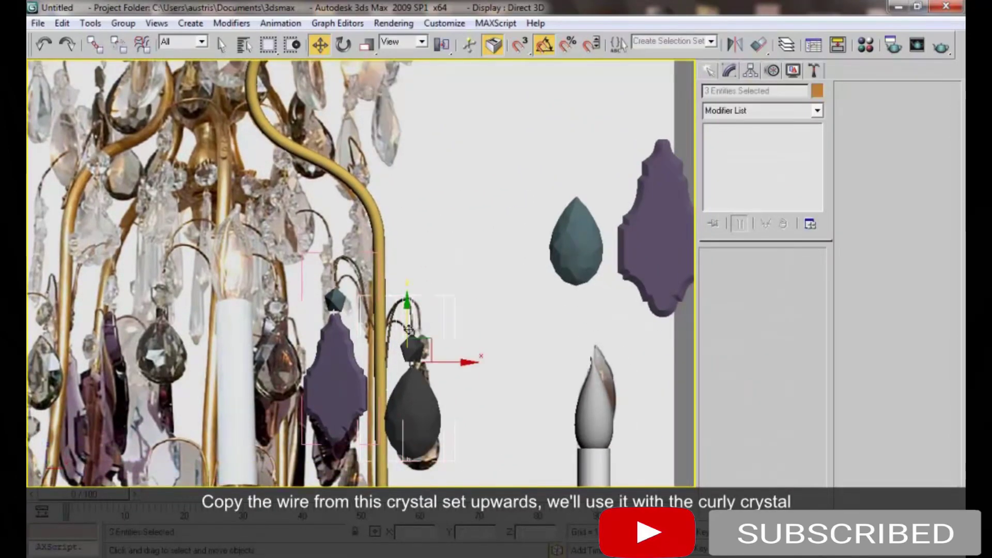
shift+drag(406, 303, 403, 154)
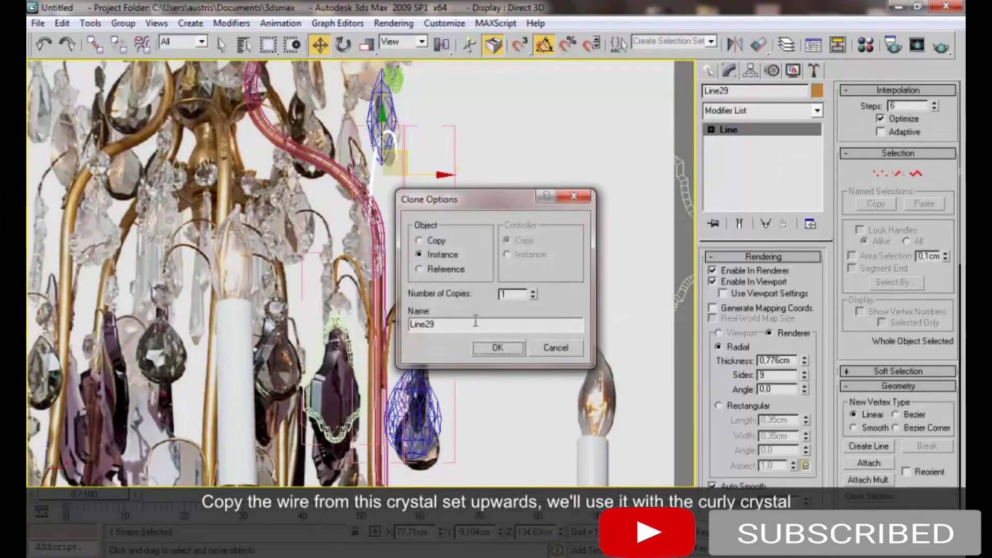
click(497, 347)
Tilt the copied wire by 15° and position it on the arm
key(e)
drag(424, 135, 417, 127)
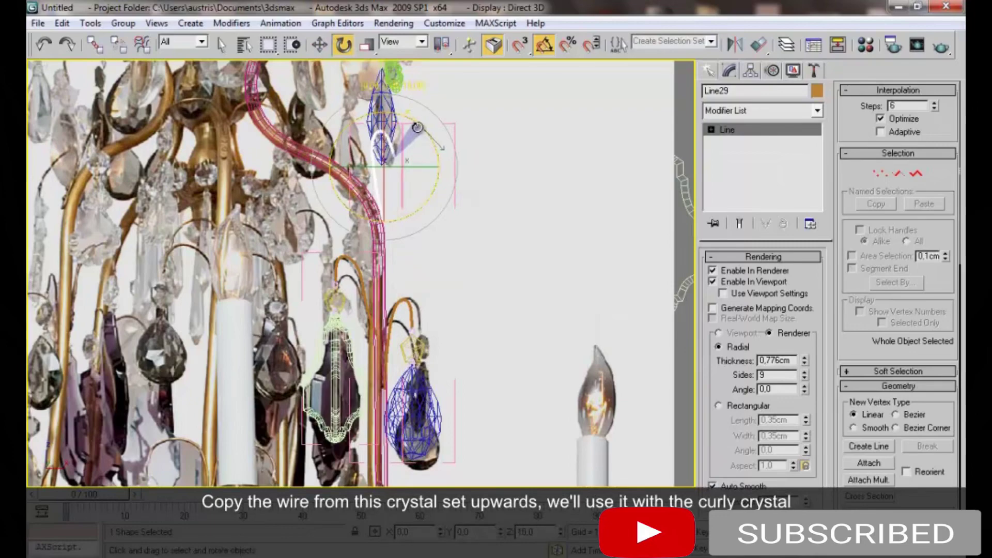
key(w)
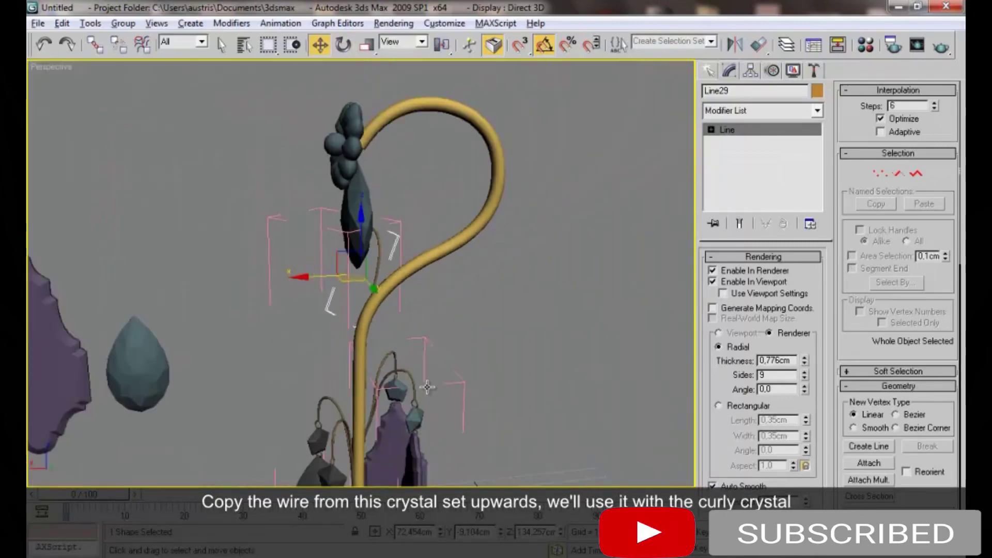
mouse_move(446, 278)
alt+middle_down()
mouse_move(630, 316)
mouse_move(465, 305)
alt+middle_up()
key(r)
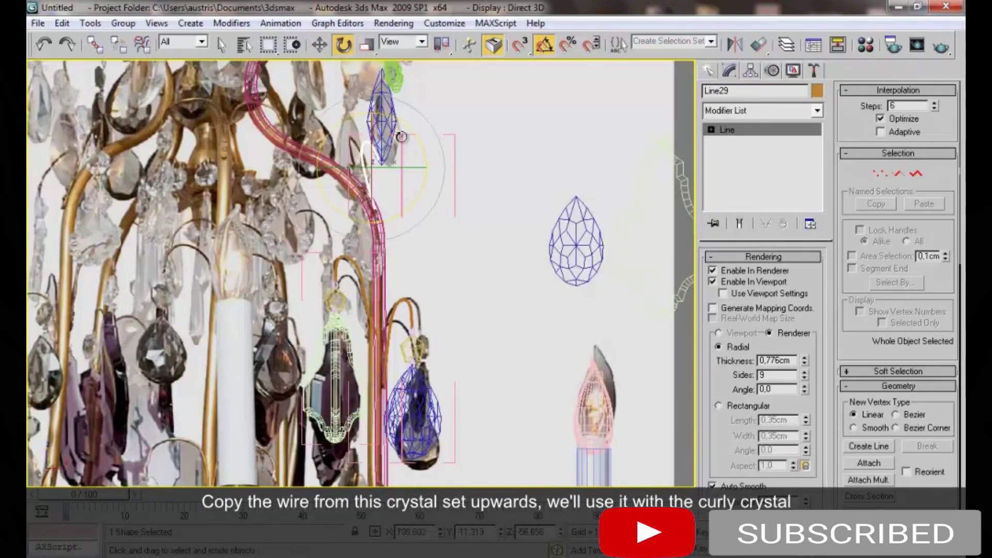
key(w)
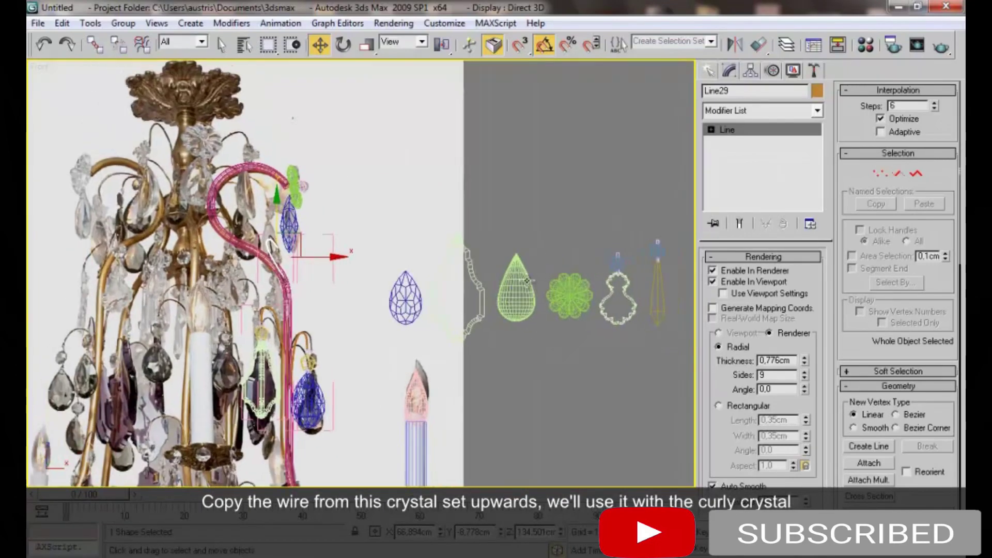
Group the curly crystal set and place a copy of it on the pink arm
click(123, 24)
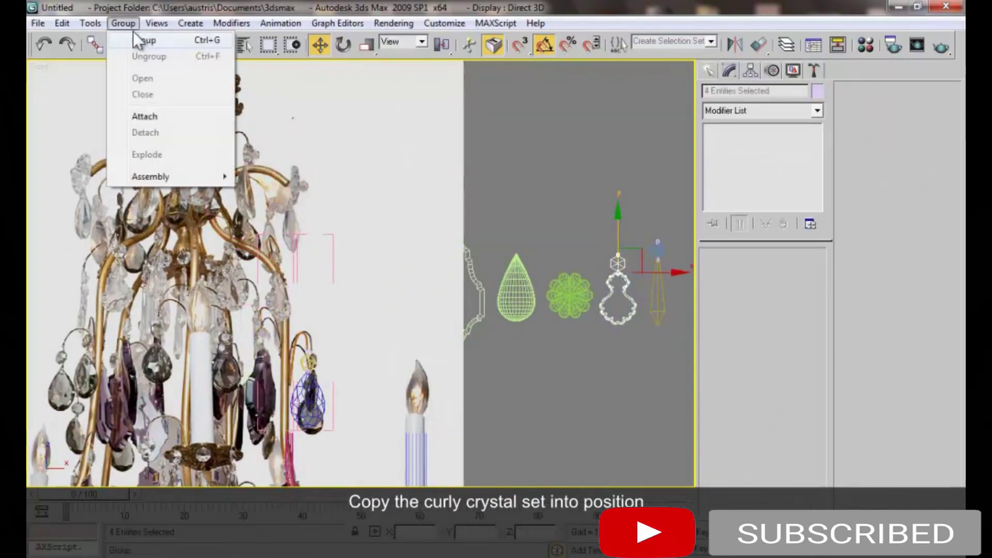
click(517, 310)
shift+drag(618, 264, 292, 250)
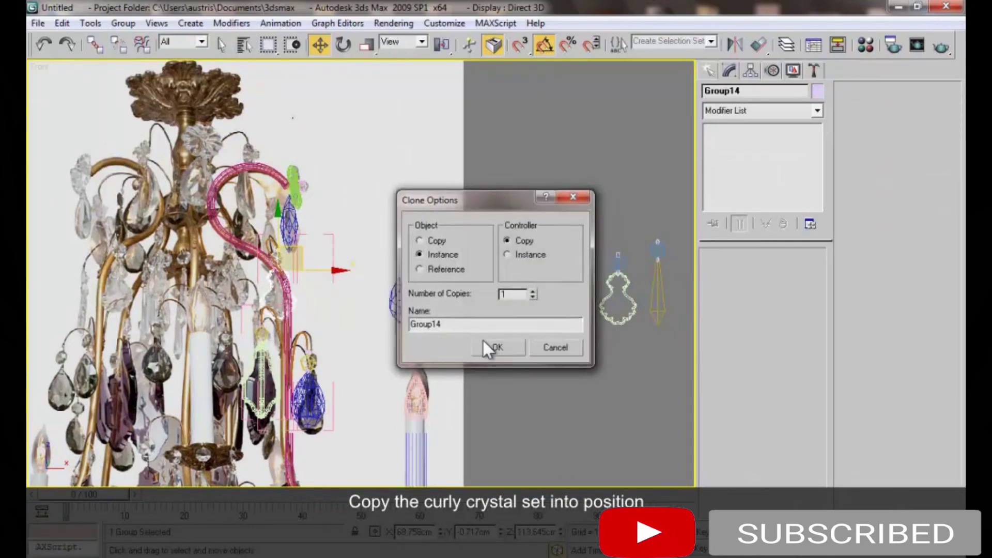
click(483, 345)
middle_drag(406, 209, 396, 173)
scroll(396, 173, down, 5)
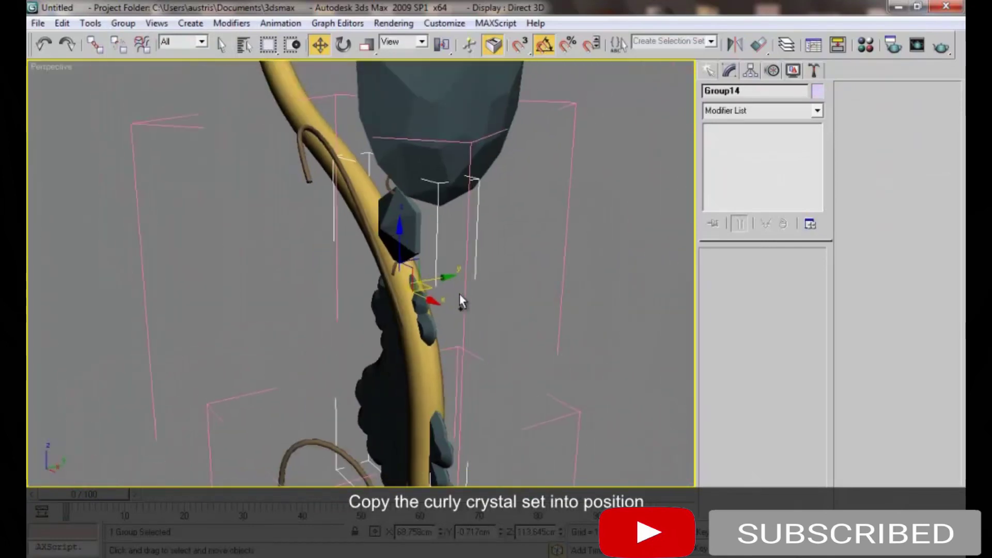
drag(460, 294, 355, 319)
mouse_move(355, 319)
alt+middle_down()
mouse_move(440, 366)
mouse_move(403, 361)
alt+middle_up()
Turn the copied crystal group 20° and check it against the Front-view reference photo
key(e)
drag(393, 294, 409, 297)
alt+middle_drag(409, 297, 397, 308)
key(f)
scroll(396, 308, down, 1)
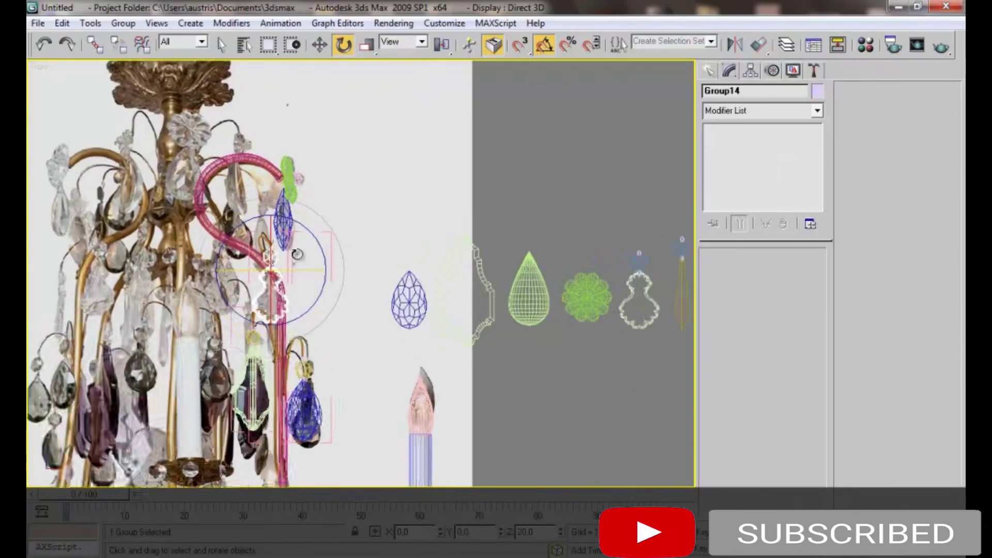
scroll(284, 259, up, 3)
key(p)
mouse_move(284, 258)
alt+middle_down()
mouse_move(263, 288)
mouse_move(278, 268)
alt+middle_up()
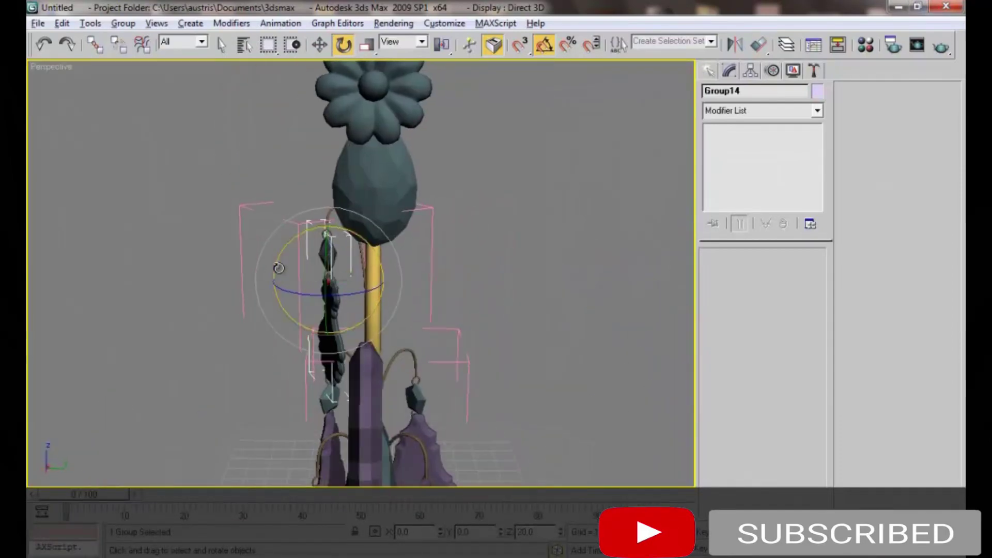
Select the three upper crystal pieces and close the open crystal group
drag(332, 230, 166, 119)
click(142, 97)
click(123, 24)
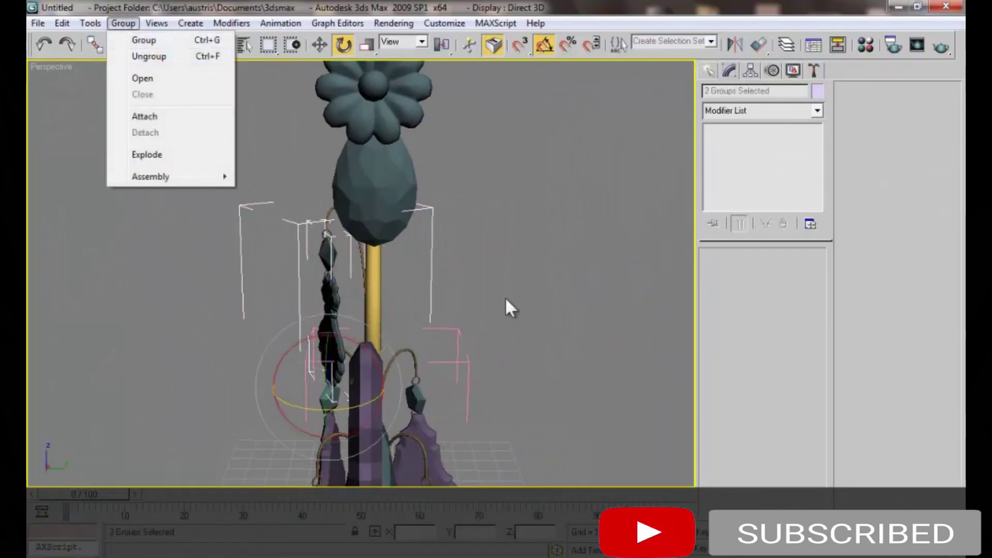
click(488, 317)
mouse_move(475, 257)
alt+middle_down()
mouse_move(351, 333)
mouse_move(320, 289)
alt+middle_up()
key(F3)
Group the selected crystal pieces together as Group15
click(123, 24)
click(135, 98)
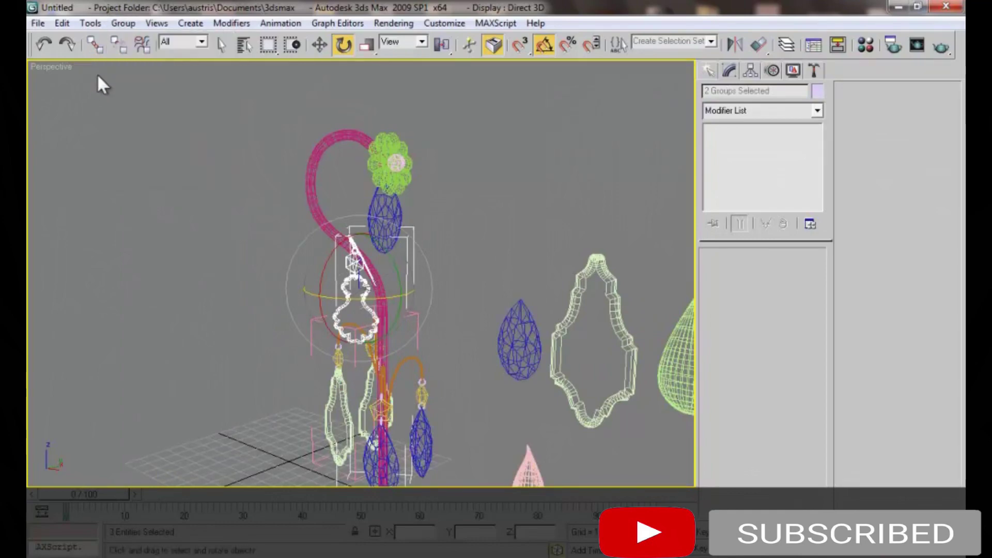
click(123, 24)
click(143, 40)
click(507, 311)
alt+middle_drag(507, 310, 465, 292)
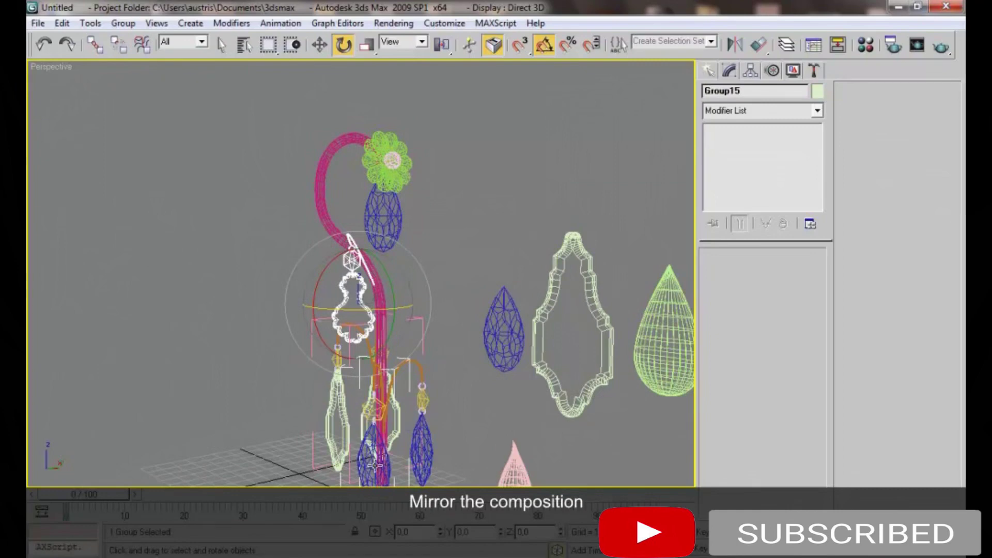
Ungroup the crystal group and regroup the pieces as Group15
click(123, 24)
click(126, 86)
click(349, 303)
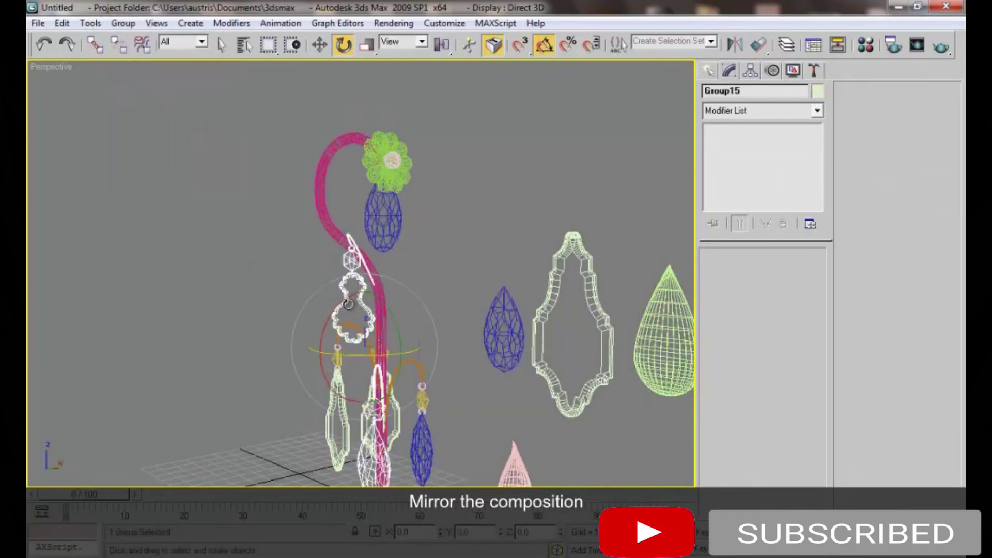
click(123, 23)
click(132, 57)
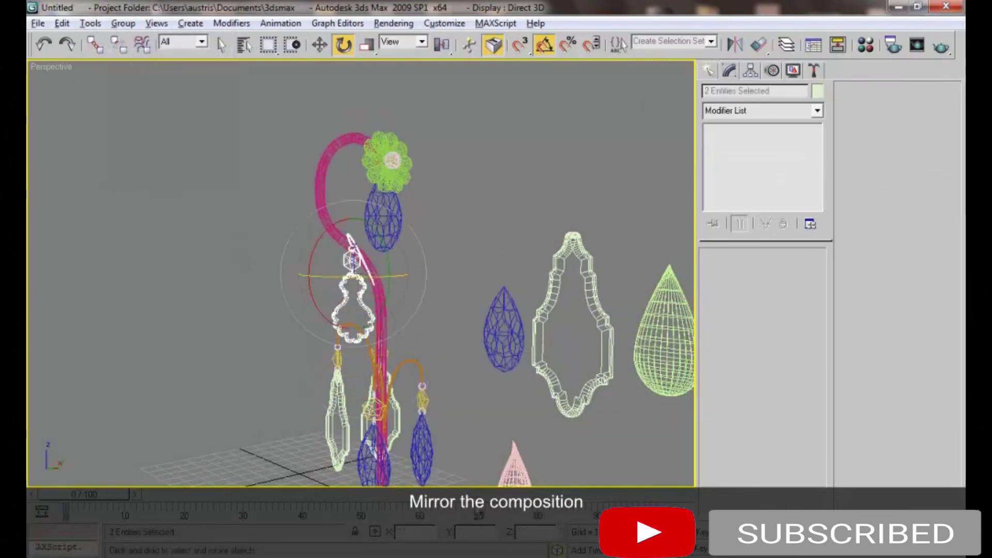
click(133, 24)
click(129, 46)
click(507, 307)
key(F3)
alt+middle_drag(438, 218, 380, 226)
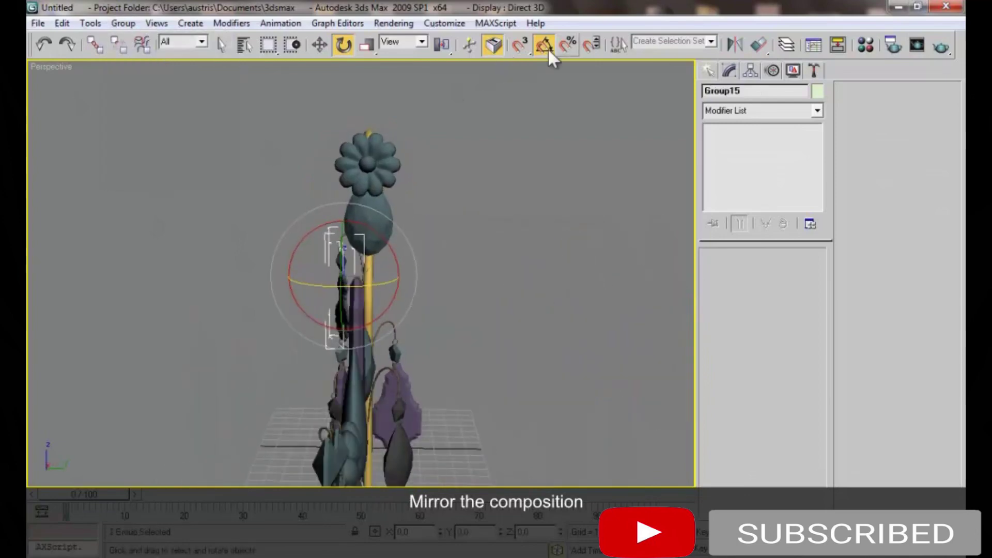
Mirror Group15 across the Y axis as an instance and slide the copy along Y
click(732, 48)
click(468, 214)
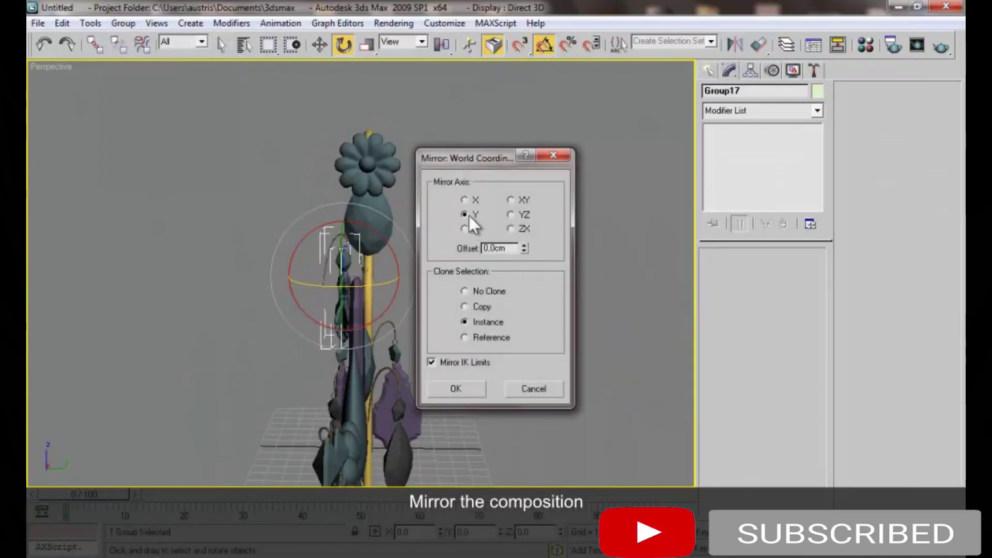
click(455, 389)
key(w)
drag(383, 284, 427, 287)
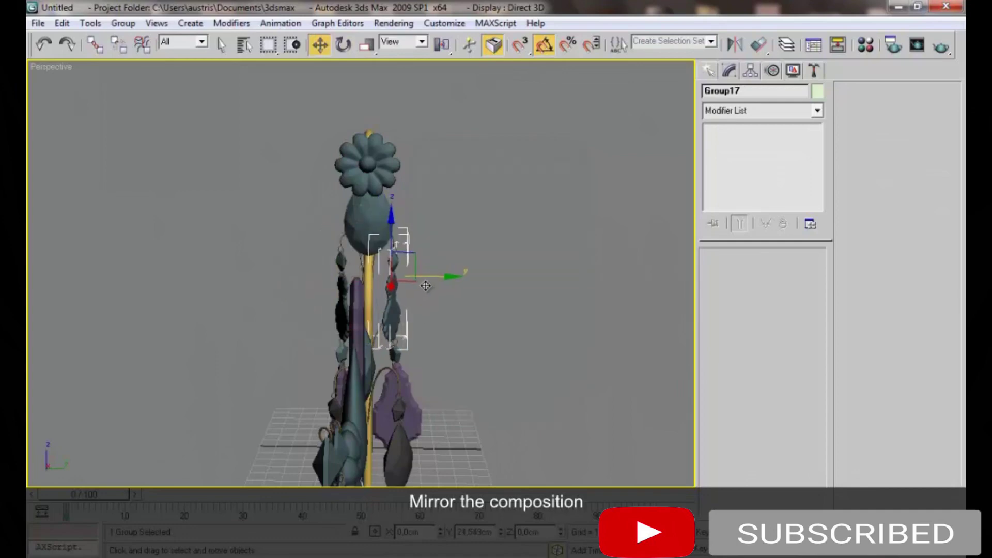
click(352, 262)
alt+middle_drag(352, 262, 414, 338)
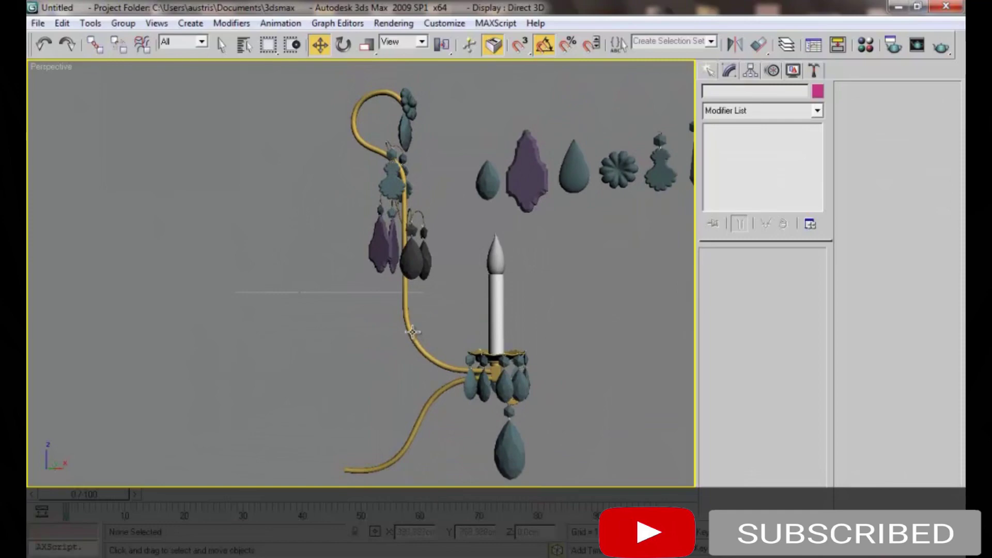
In Front view, hide the selected crystal objects and then unhide them
key(f)
scroll(418, 299, down, 3)
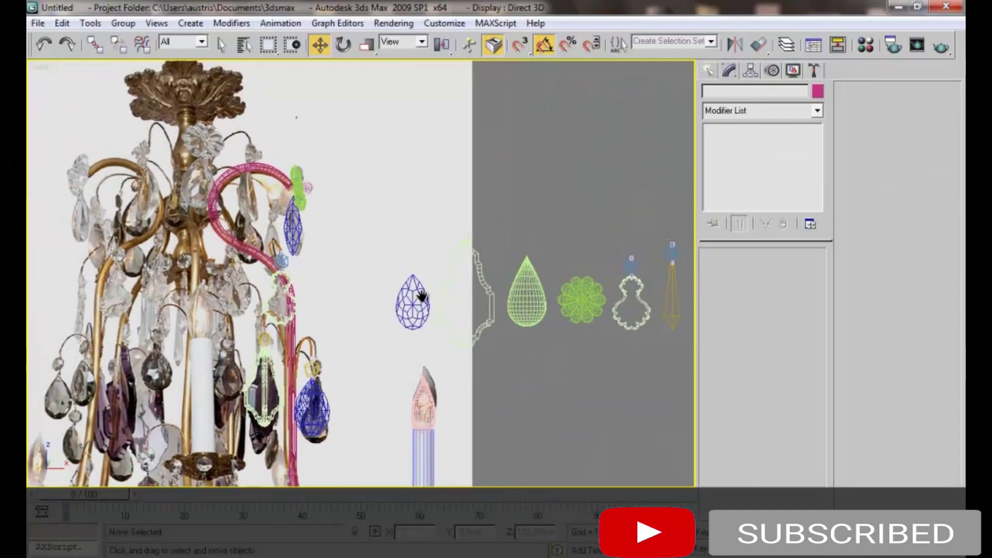
middle_drag(422, 296, 536, 310)
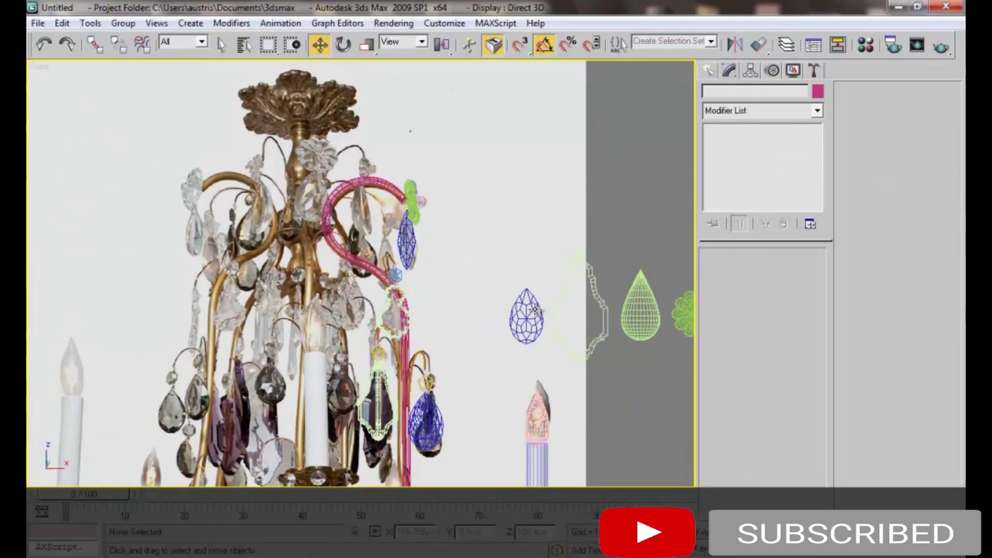
middle_drag(340, 226, 383, 238)
key(ctrl+a)
right_click(465, 234)
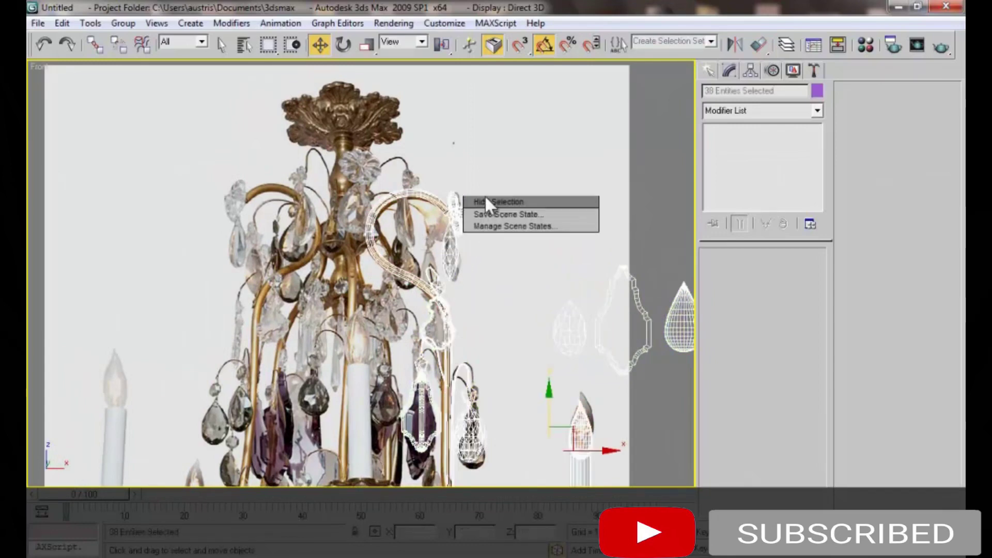
click(496, 202)
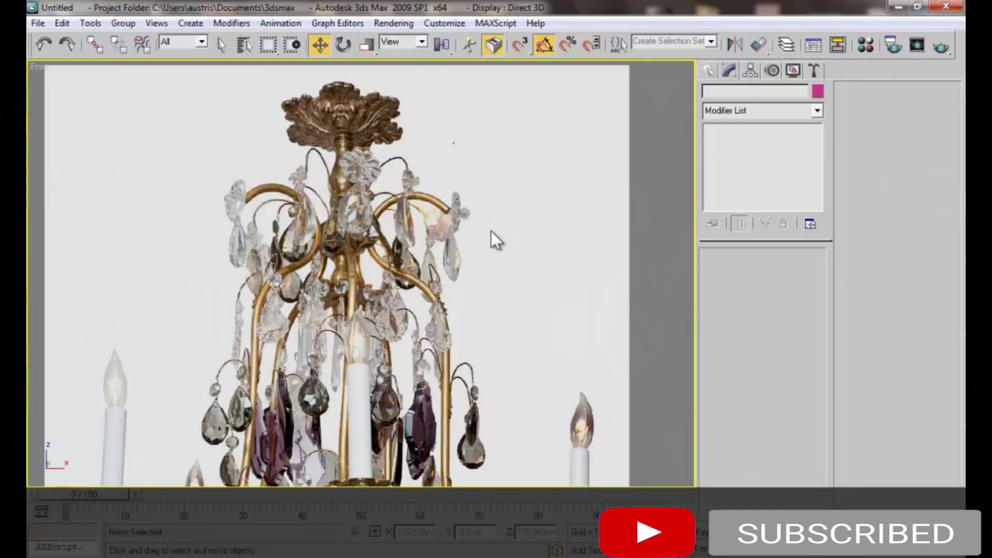
right_click(514, 164)
click(512, 171)
Copy the blue crystal group Group18 and move it onto the top of the pink arm
middle_drag(513, 169, 480, 57)
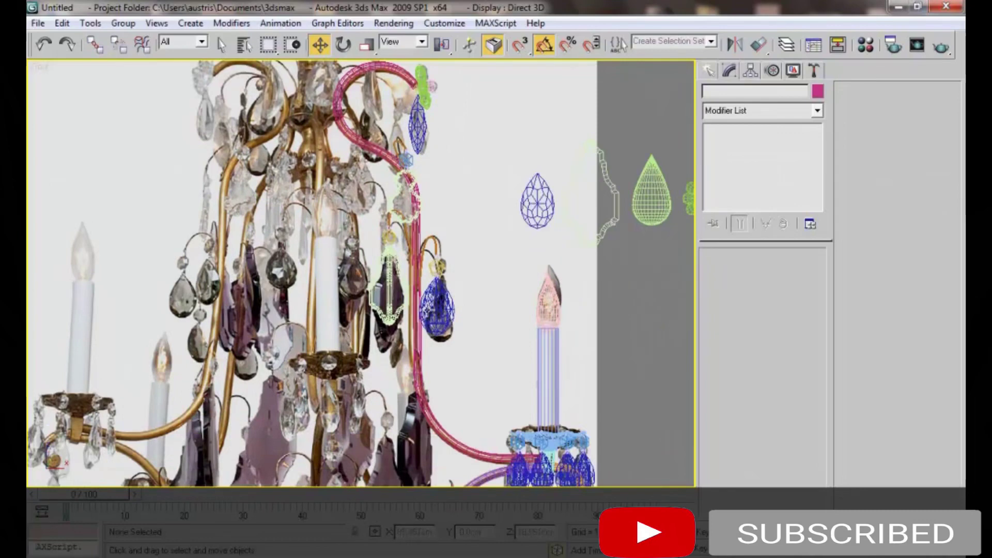
shift+drag(425, 308, 466, 207)
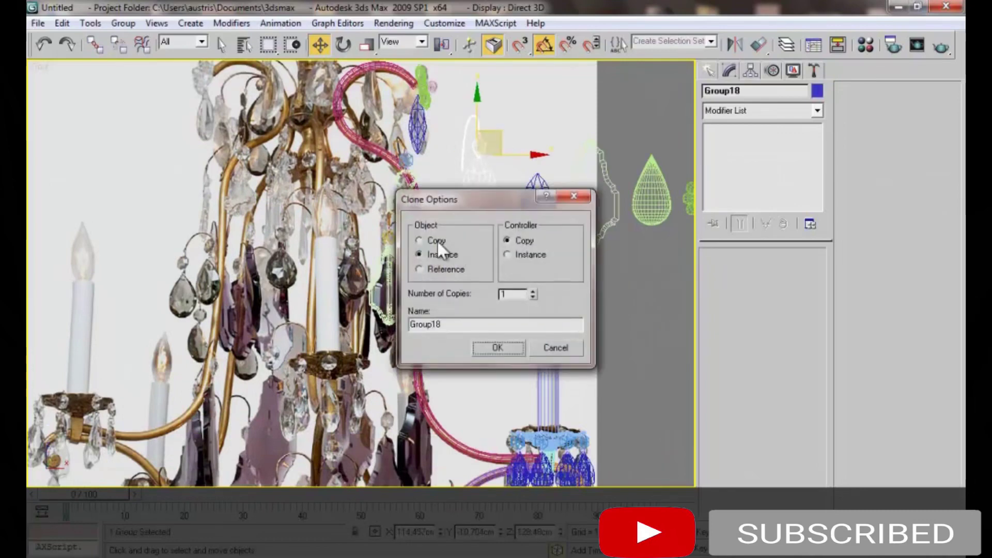
key(Return)
key(e)
key(w)
mouse_move(494, 131)
mouse_down()
mouse_move(398, 96)
mouse_move(395, 78)
mouse_up()
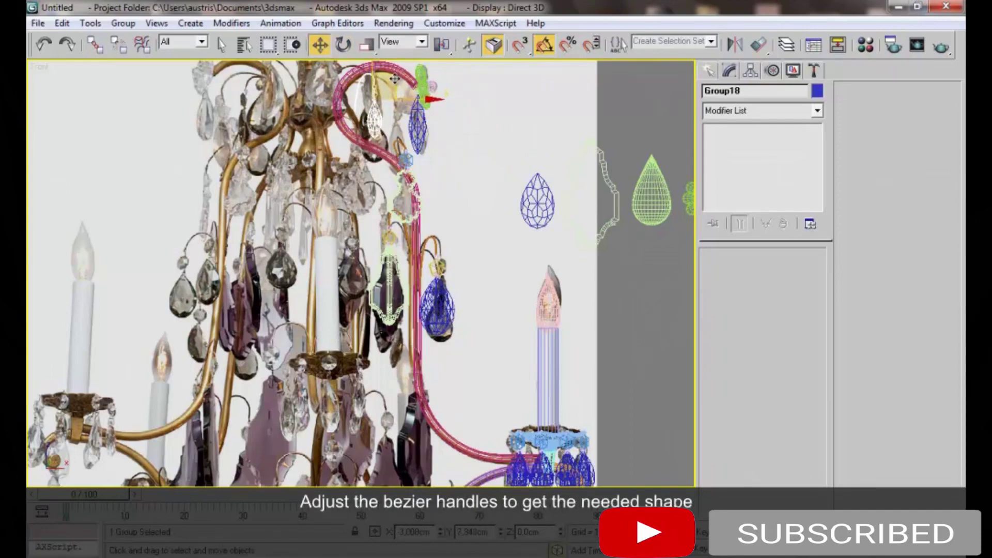
scroll(385, 78, down, 5)
Open the crystal group and reshape the pink wire's vertices into a hook
scroll(352, 185, up, 3)
scroll(353, 185, up, 3)
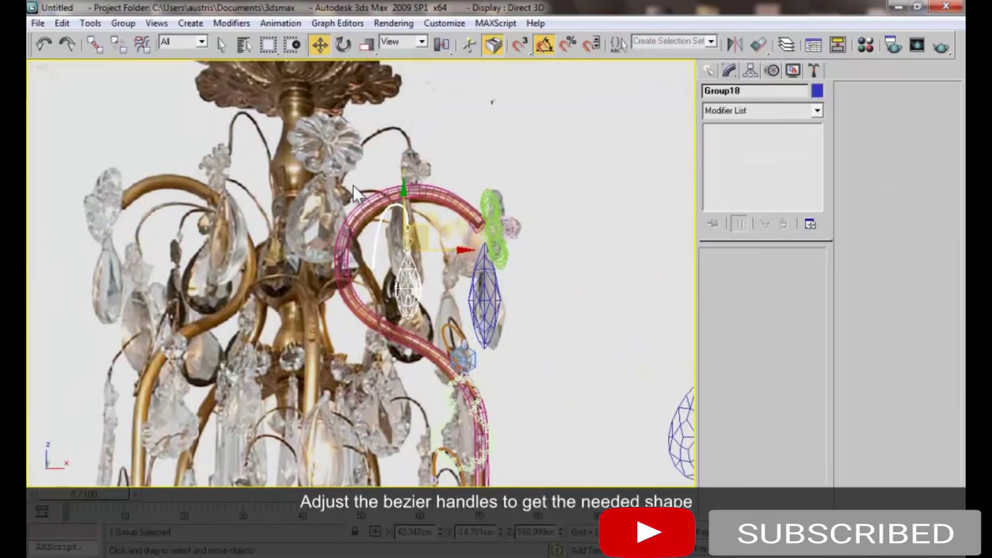
click(131, 26)
click(140, 78)
click(371, 253)
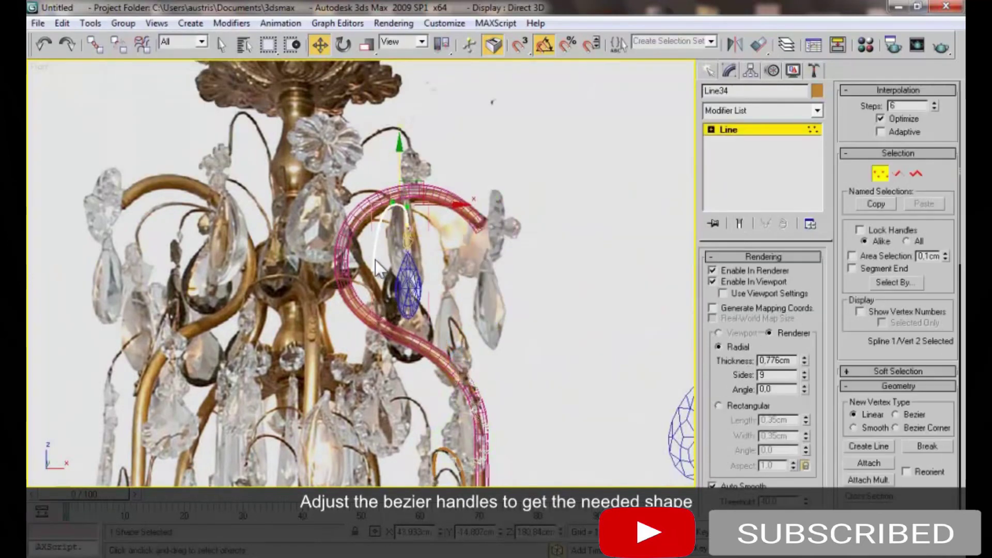
drag(410, 228, 365, 261)
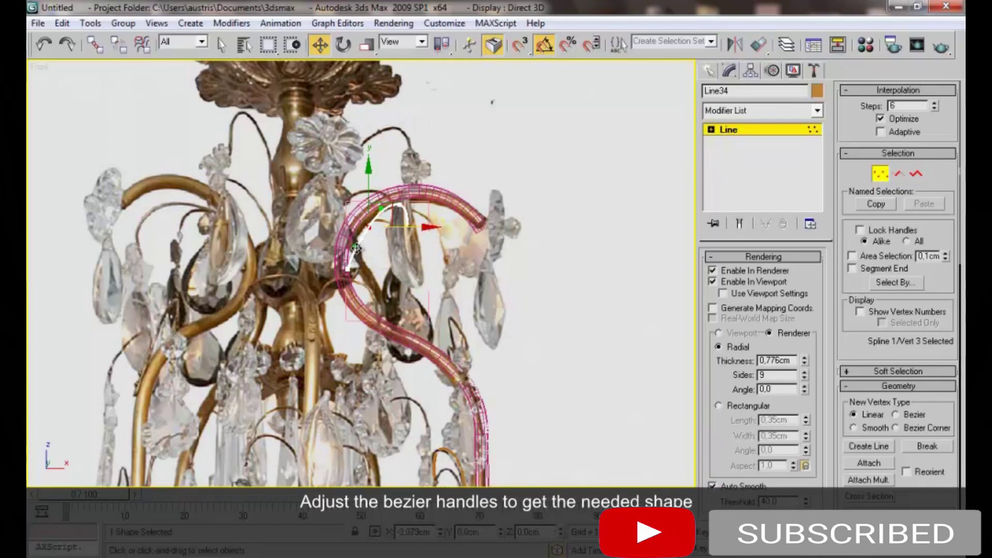
drag(397, 219, 395, 241)
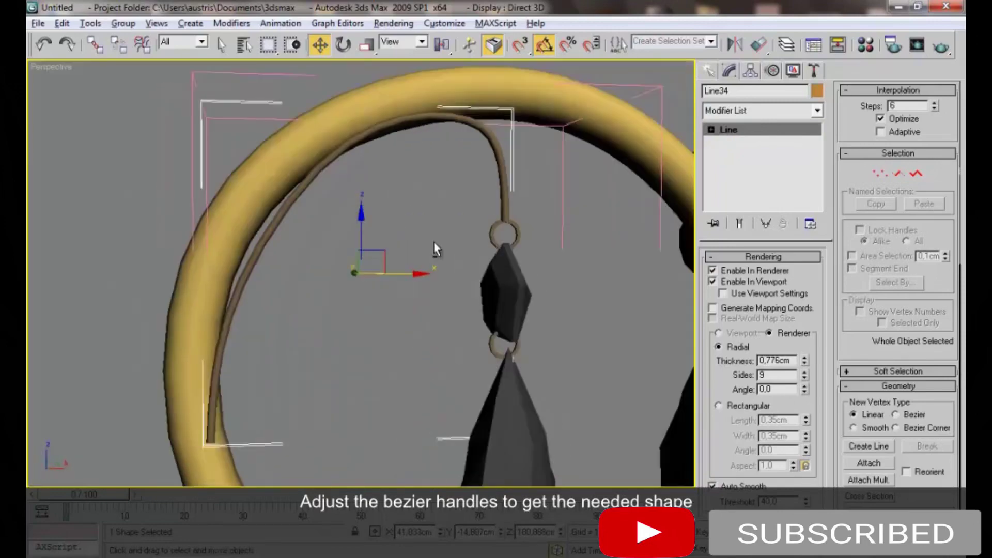
Group the wire with its crystals and rotate the group back upright
scroll(433, 248, down, 5)
click(120, 24)
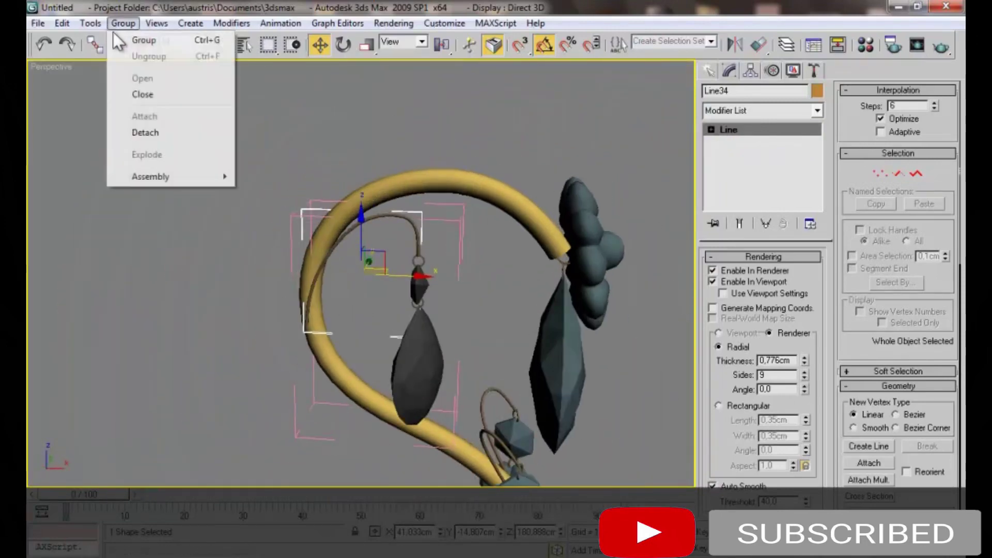
mouse_move(321, 194)
alt+middle_down()
mouse_move(435, 288)
mouse_move(474, 256)
mouse_move(453, 262)
alt+middle_up()
key(e)
drag(453, 262, 445, 258)
key(w)
click(423, 253)
mouse_move(423, 253)
alt+middle_down()
mouse_move(394, 230)
mouse_move(356, 349)
mouse_move(227, 341)
mouse_move(343, 336)
mouse_move(321, 239)
mouse_move(328, 250)
alt+middle_up()
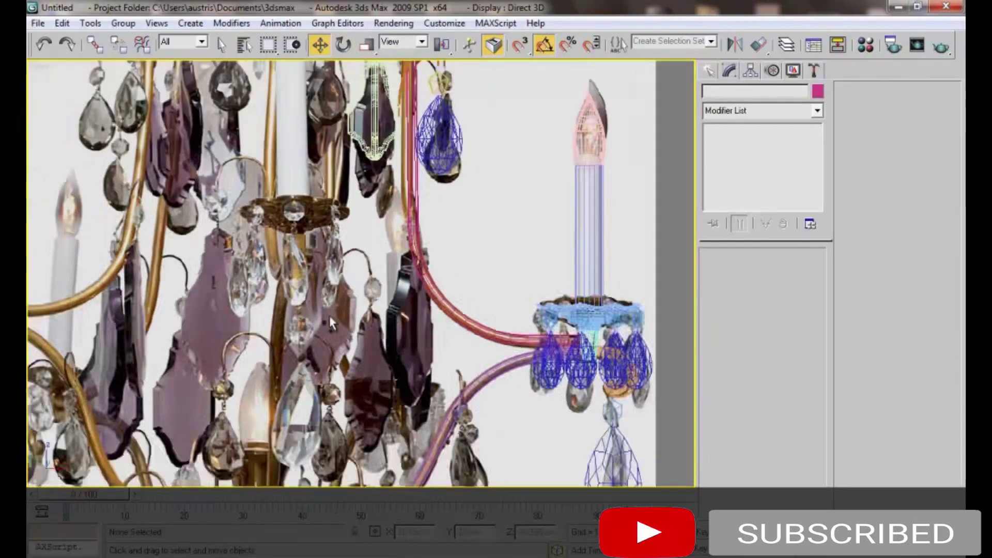
Clone both crystal set groups lower down the arm
scroll(329, 315, down, 3)
scroll(401, 221, up, 1)
click(393, 191)
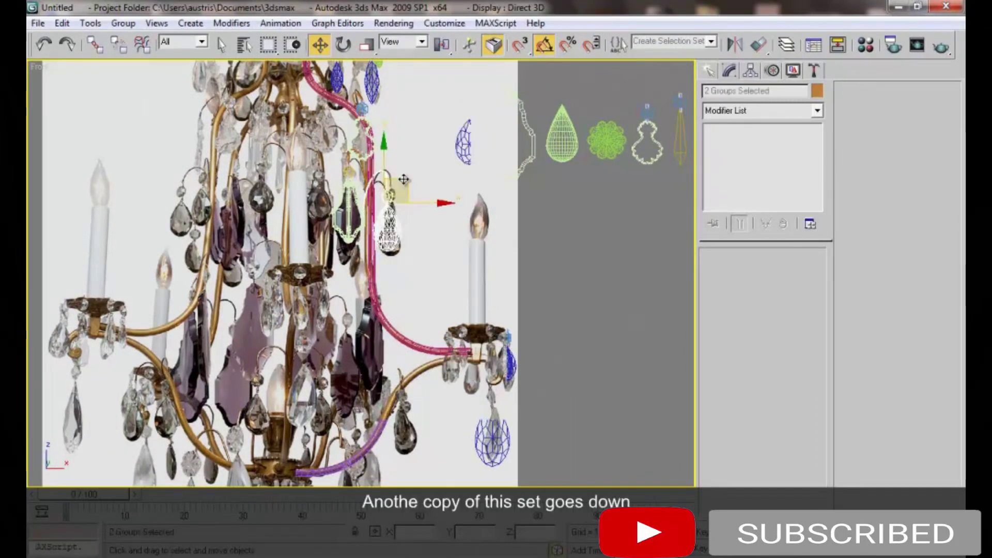
shift+drag(402, 188, 426, 374)
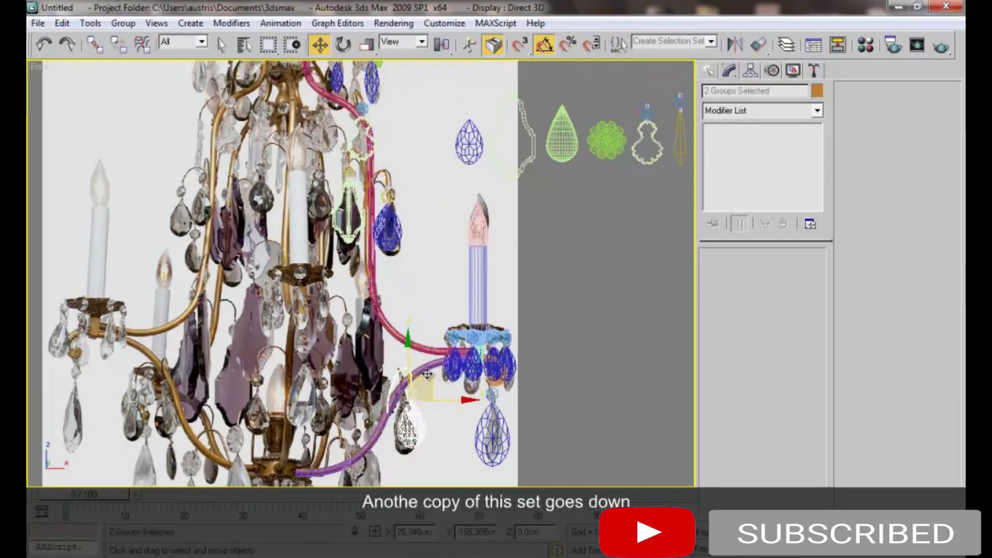
click(504, 348)
key(e)
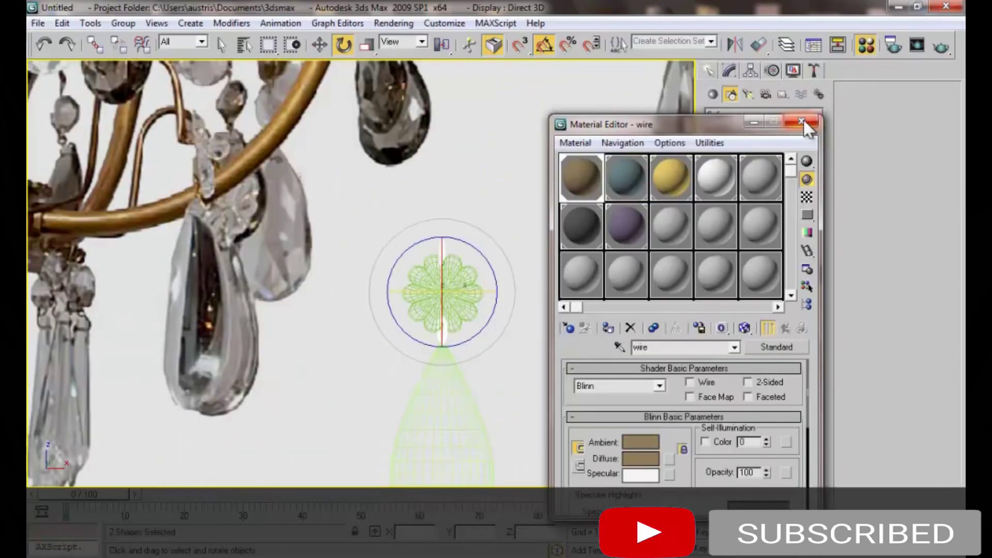
click(808, 124)
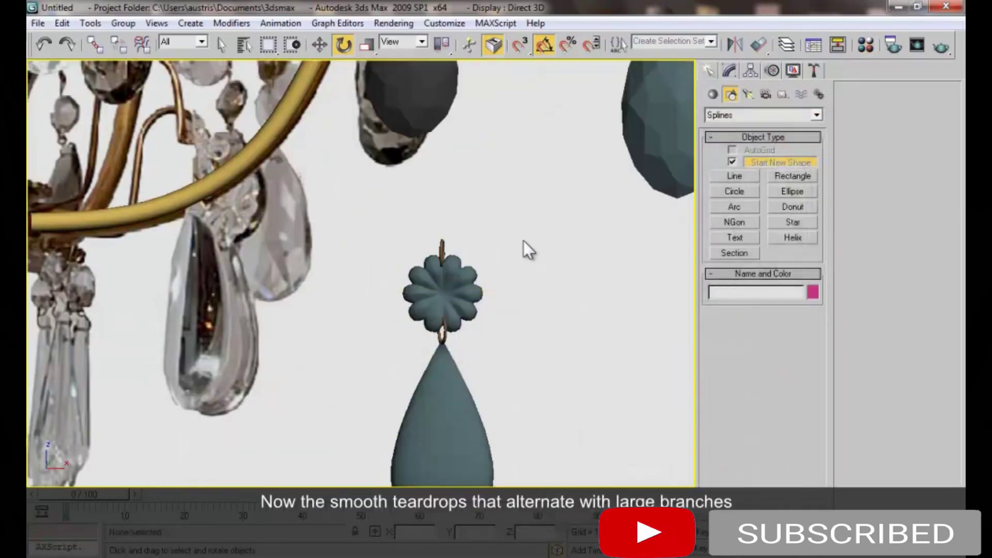
Move the smooth teal teardrop, Sphere22, beneath the flower
scroll(523, 241, down, 5)
scroll(460, 340, up, 2)
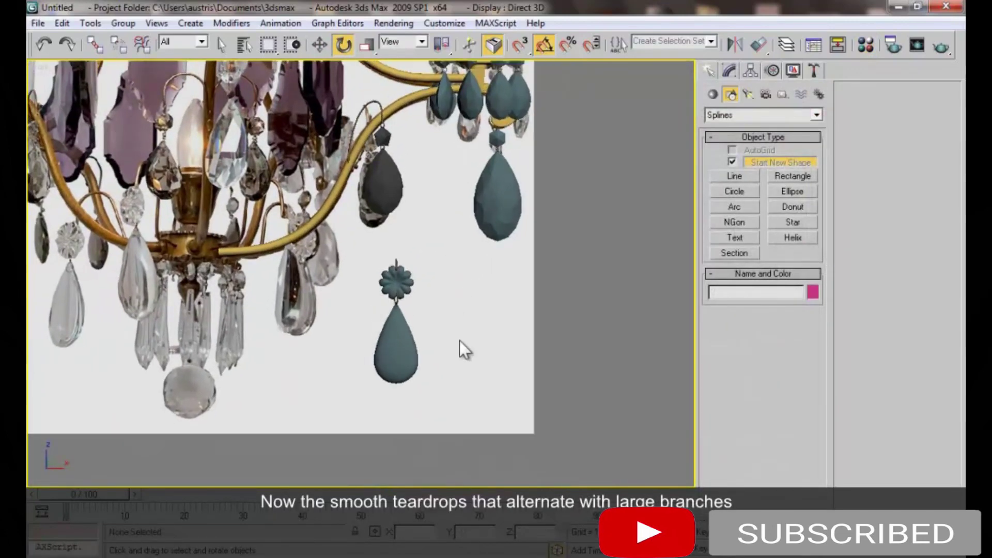
click(414, 354)
key(w)
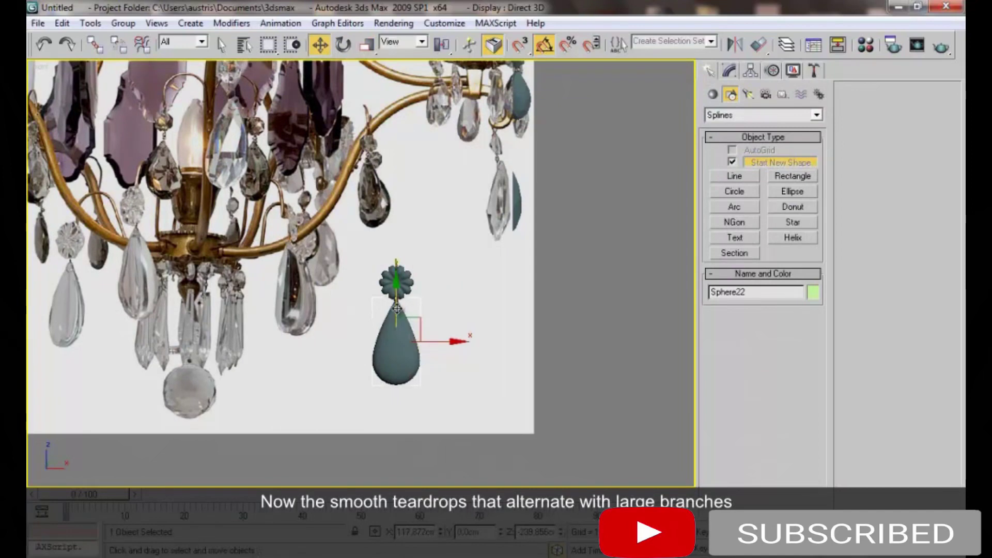
drag(397, 309, 396, 310)
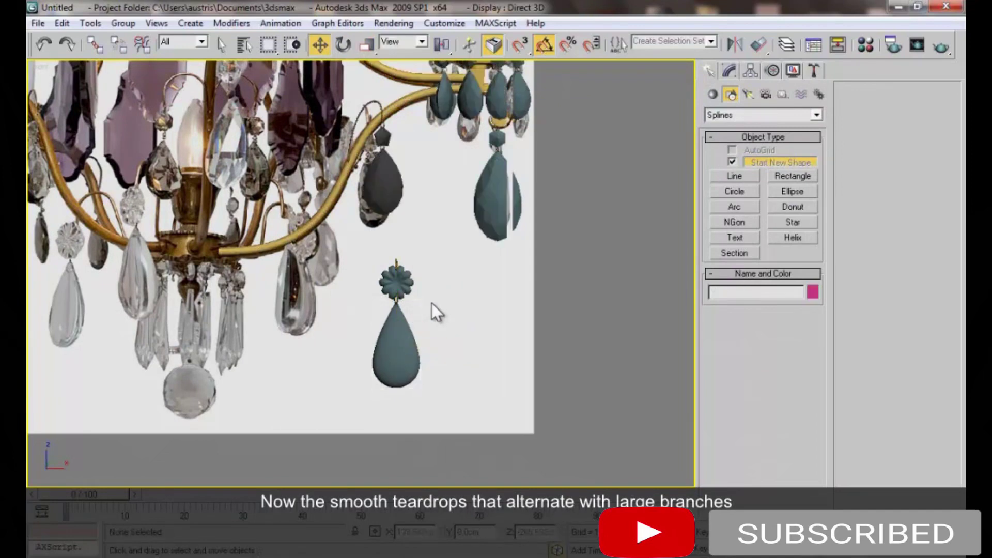
Pan and zoom the view to center the chandelier stem area
scroll(432, 303, down, 5)
middle_drag(376, 311, 390, 244)
scroll(390, 244, up, 5)
scroll(387, 240, up, 1)
mouse_move(359, 307)
middle_down()
mouse_move(387, 308)
mouse_move(472, 355)
middle_up()
scroll(433, 311, down, 2)
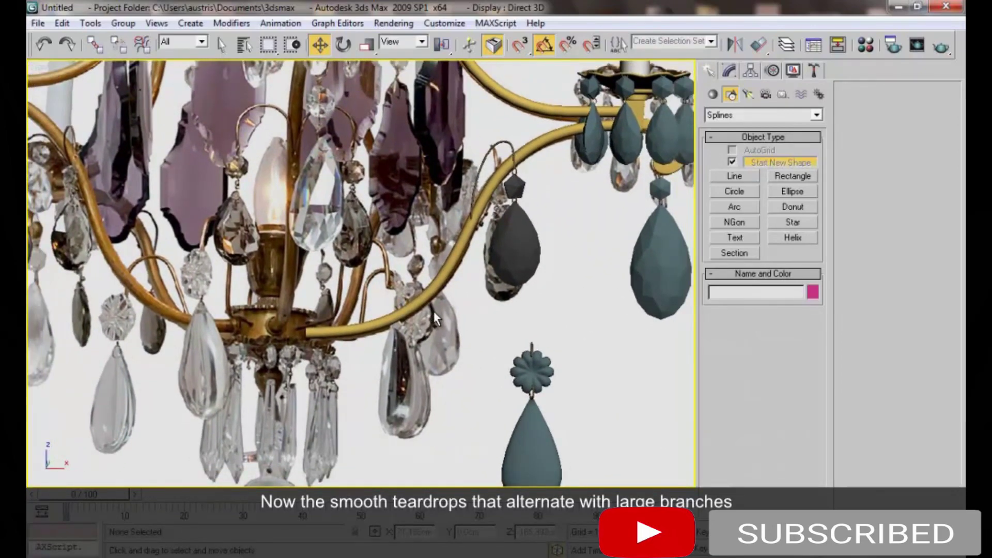
scroll(433, 309, down, 2)
scroll(439, 309, up, 5)
scroll(408, 323, up, 1)
scroll(364, 341, up, 1)
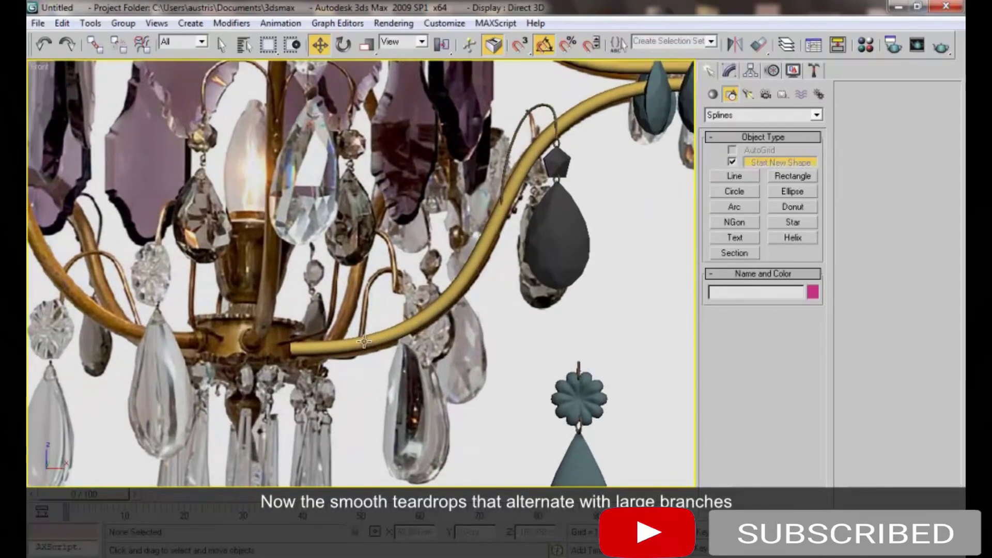
right_click(407, 311)
click(332, 394)
scroll(356, 344, down, 1)
scroll(354, 343, down, 2)
scroll(353, 341, up, 2)
mouse_move(306, 362)
middle_down()
mouse_move(460, 322)
mouse_move(425, 322)
middle_up()
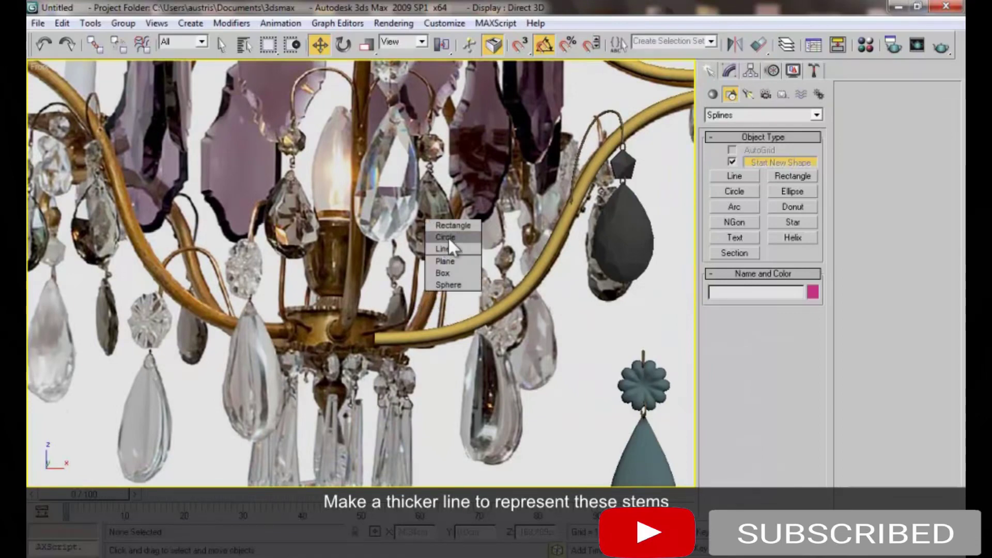
Draw a stem line from the arm, rendered 2.256cm thick with 12 sides
click(444, 249)
click(376, 337)
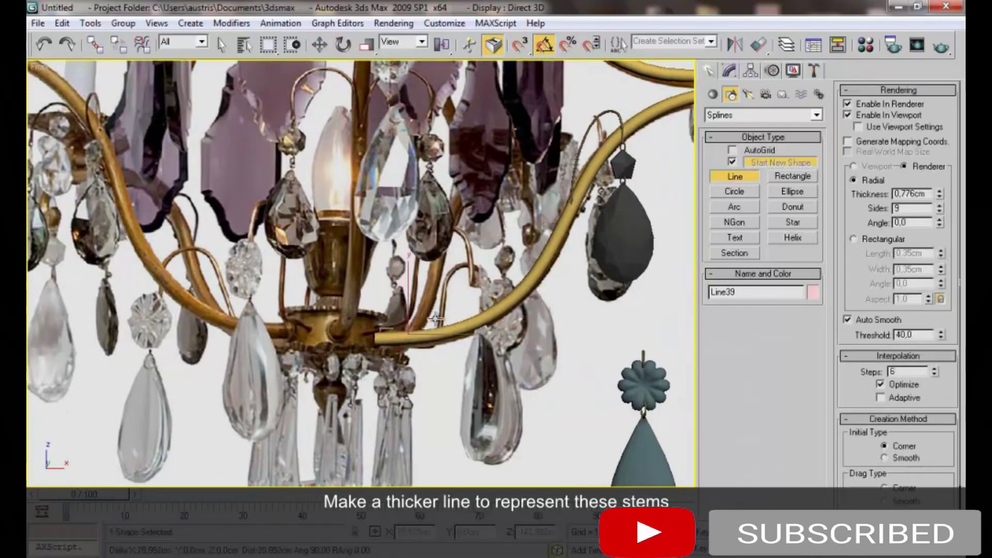
click(434, 203)
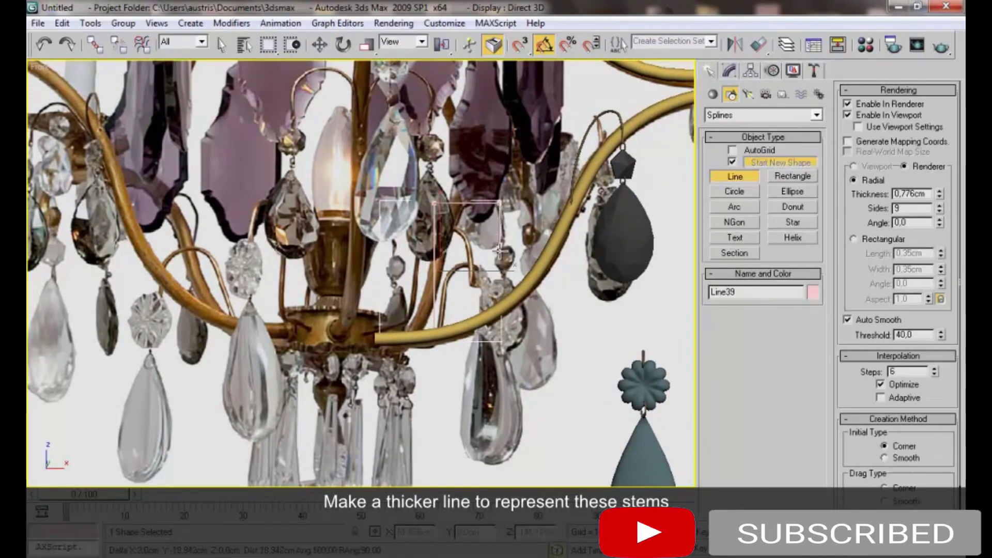
drag(939, 201, 947, 84)
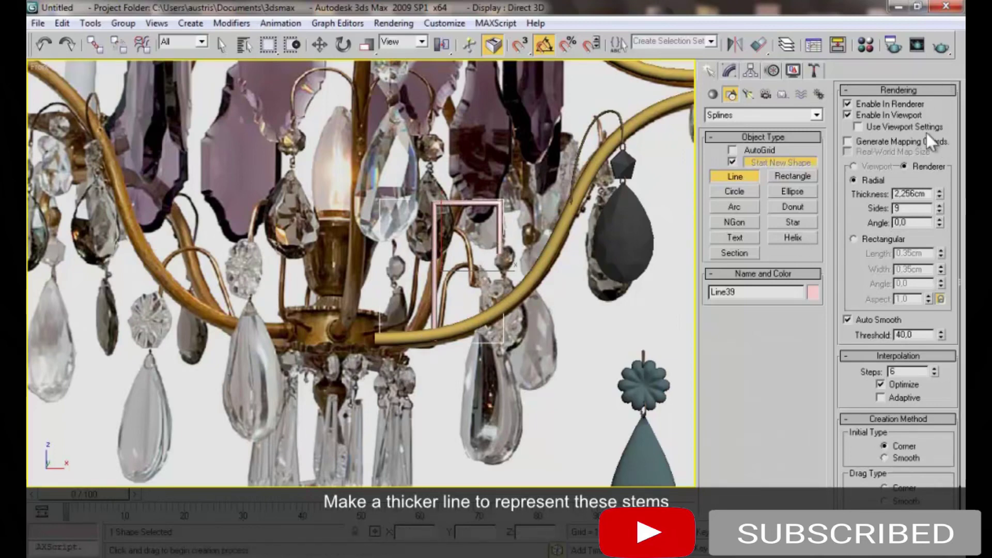
text(12)
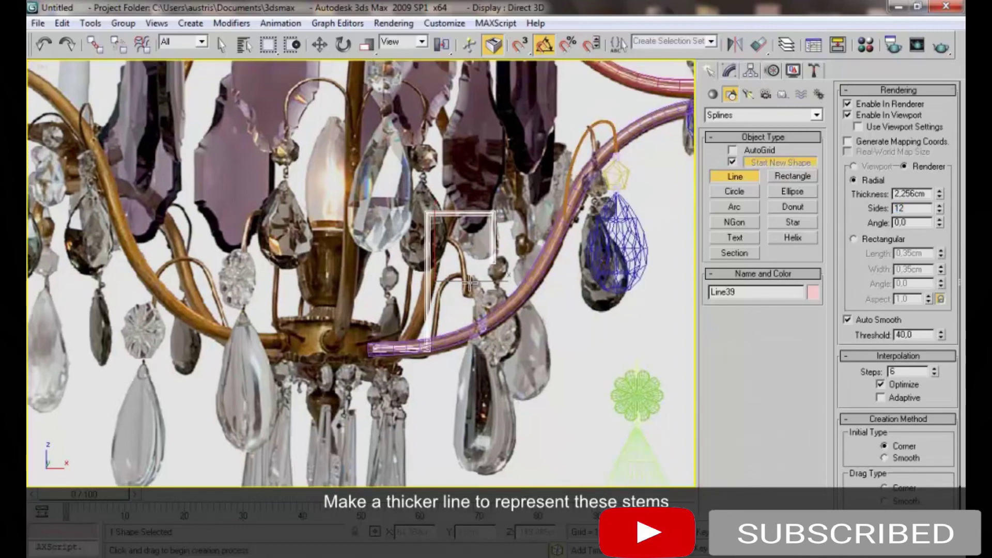
right_click(471, 280)
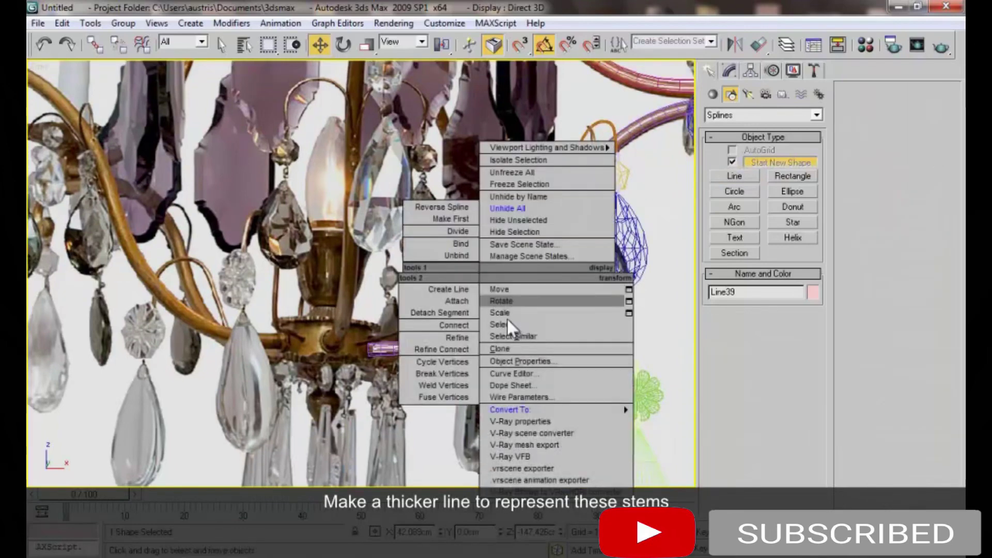
Set the stem's vertices to Corner and fillet them into a rounded arch
key(1)
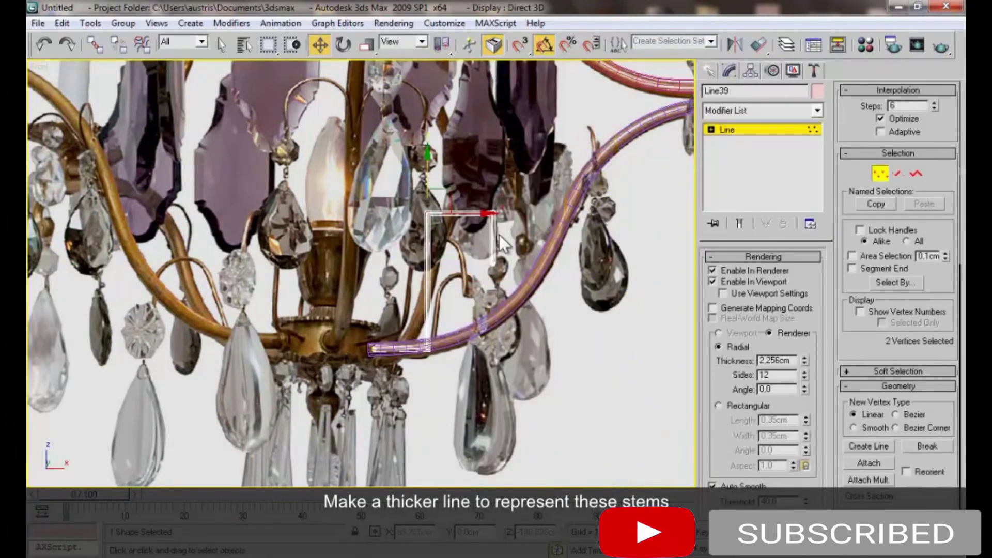
right_click(435, 313)
click(393, 219)
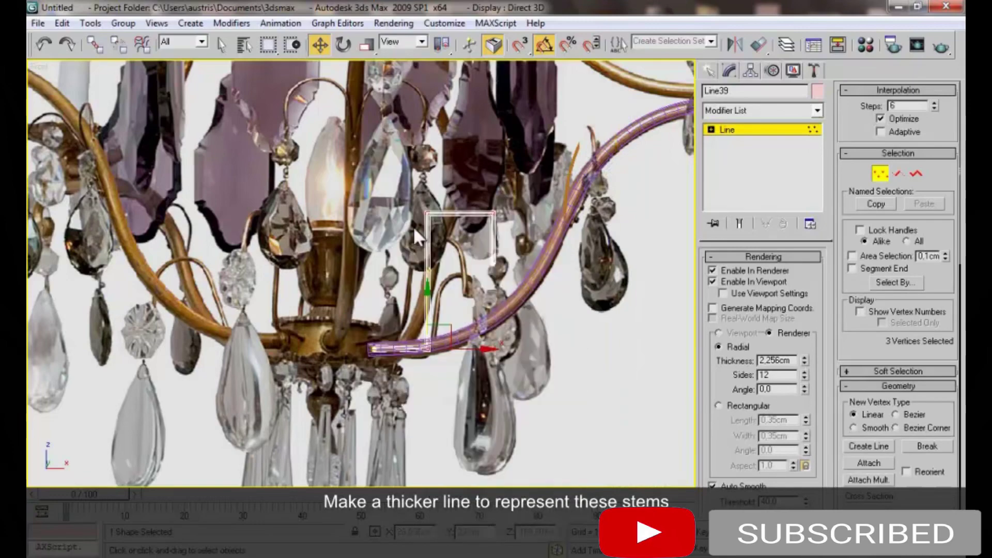
scroll(911, 482, down, 5)
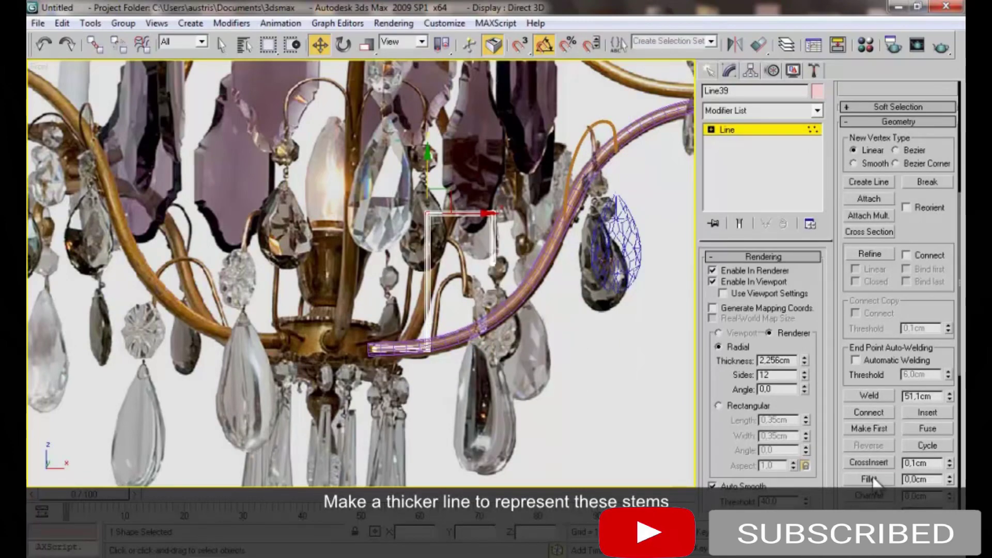
drag(427, 213, 435, 156)
drag(430, 346, 433, 255)
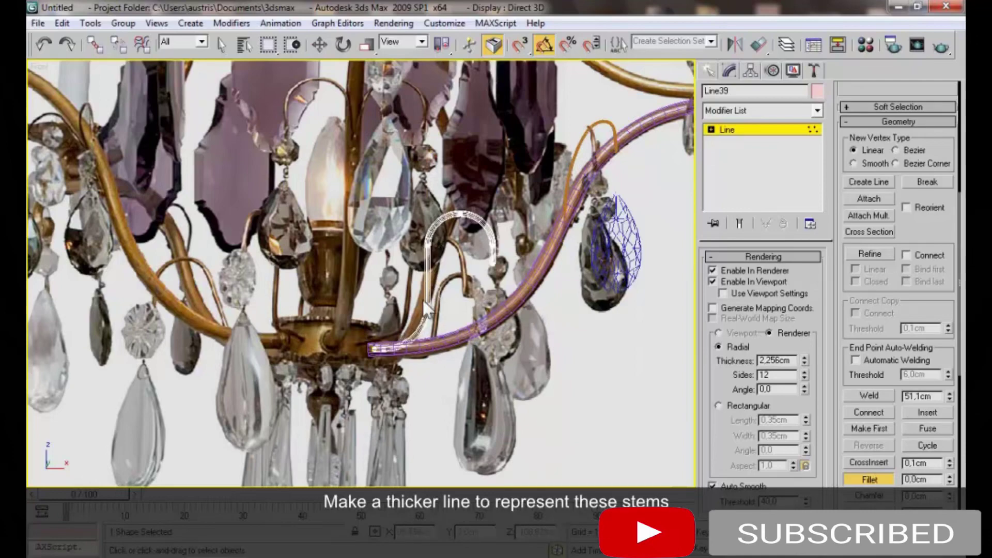
key(w)
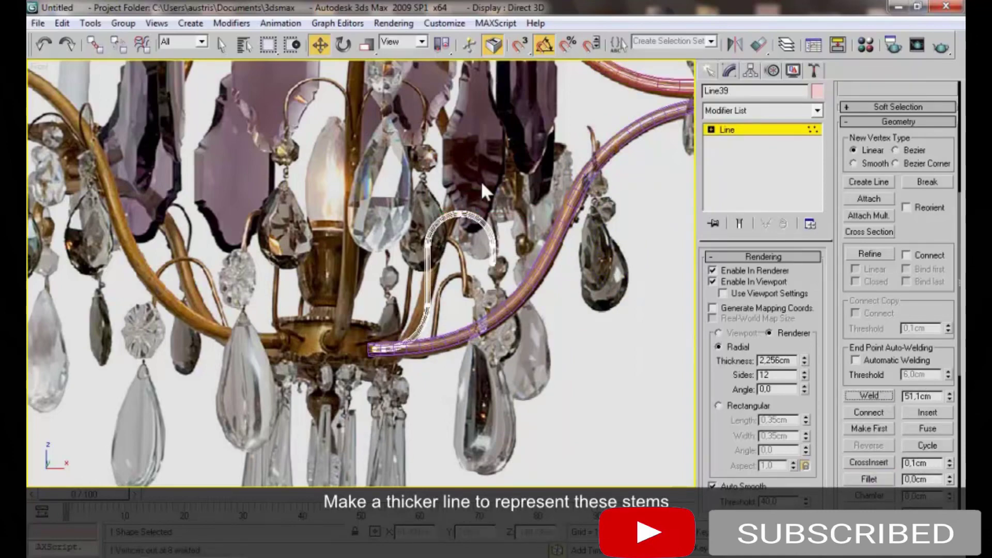
right_click(447, 217)
click(403, 201)
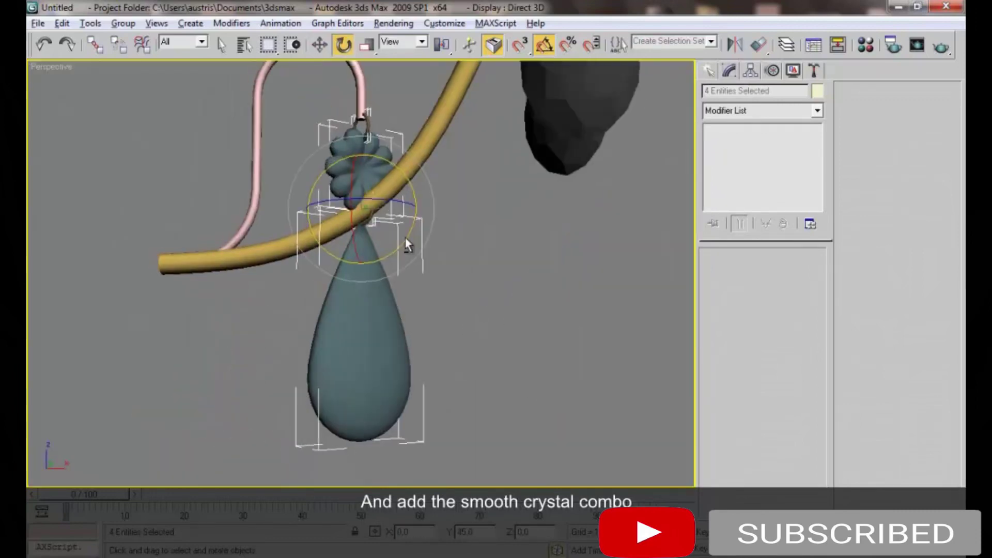
Apply the brown wire material to the new stem
scroll(408, 248, down, 3)
alt+middle_drag(417, 252, 445, 163)
click(445, 164)
key(m)
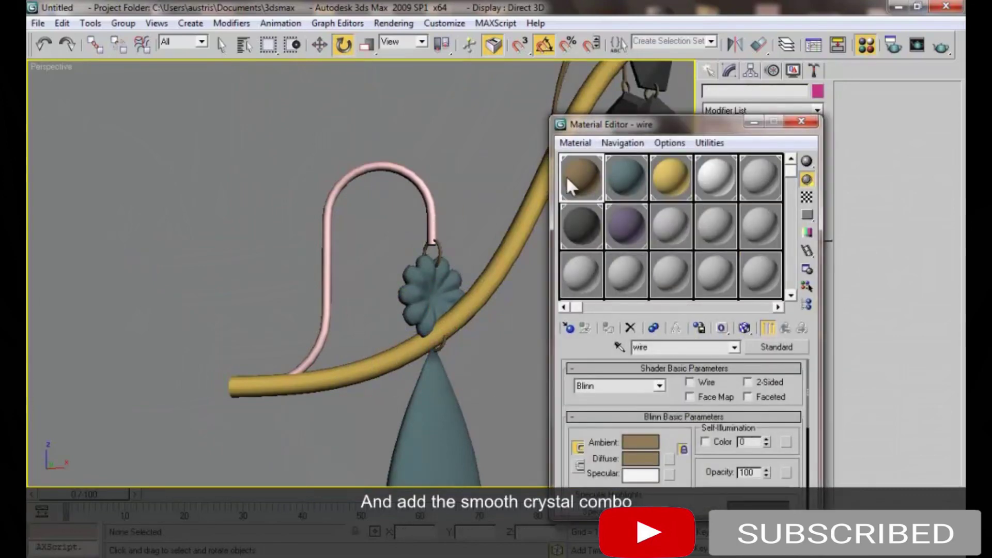
drag(397, 180, 397, 180)
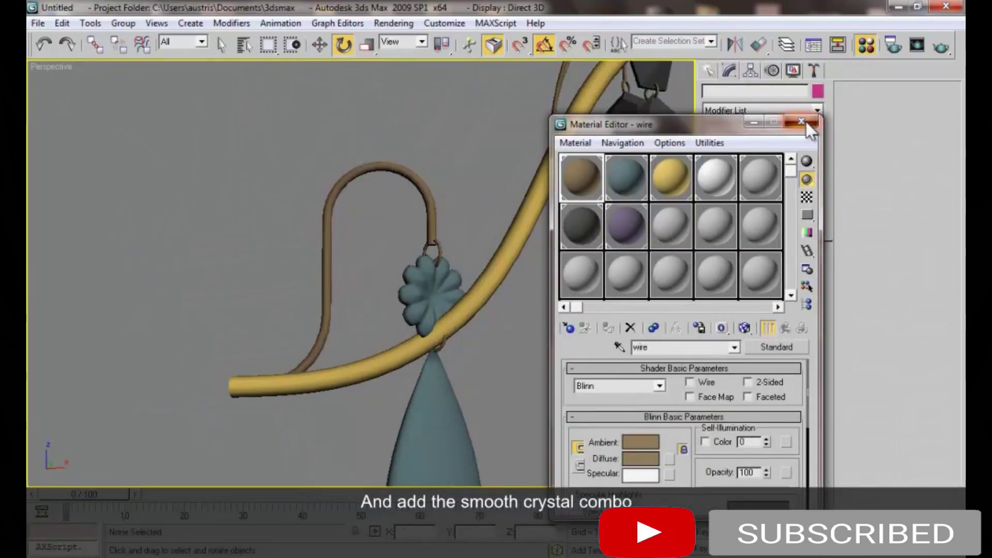
click(802, 122)
Group the stem, flower and teardrop as Group21 and move it aside in Front view
drag(418, 243, 445, 357)
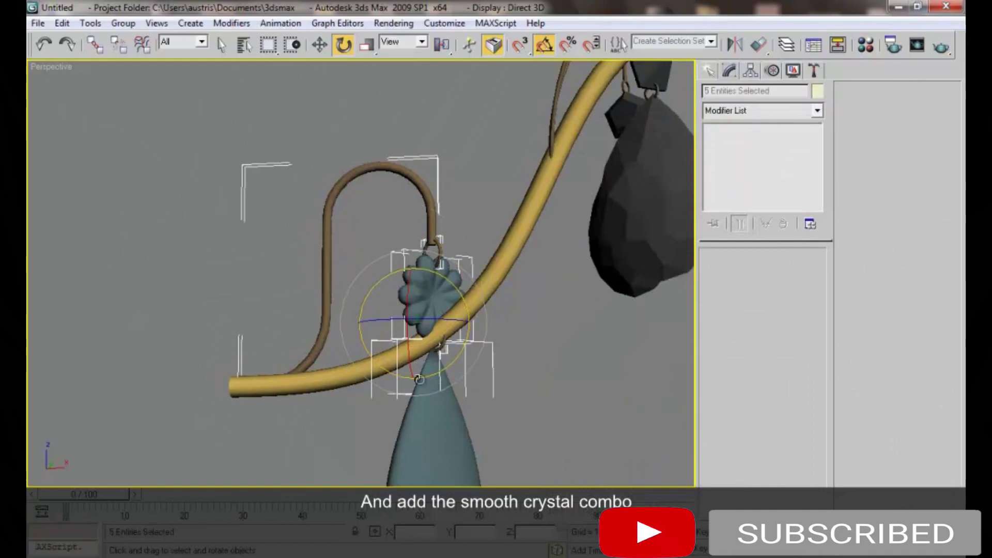
key(F3)
click(123, 24)
click(136, 39)
click(507, 310)
key(f)
key(w)
drag(440, 295, 535, 365)
click(535, 364)
middle_drag(535, 364, 433, 353)
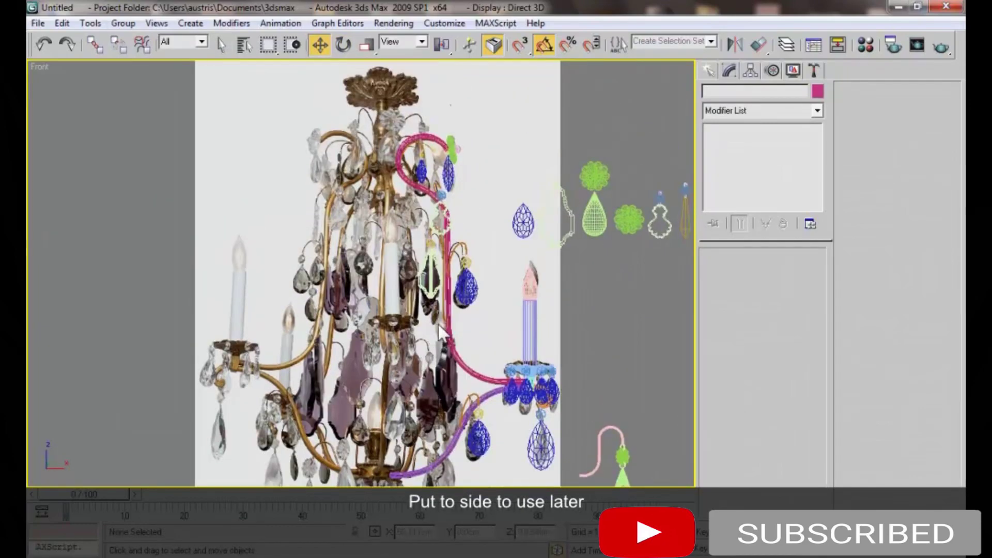
Select the crystal drop and green flower near the chandelier's top
middle_drag(439, 331, 436, 333)
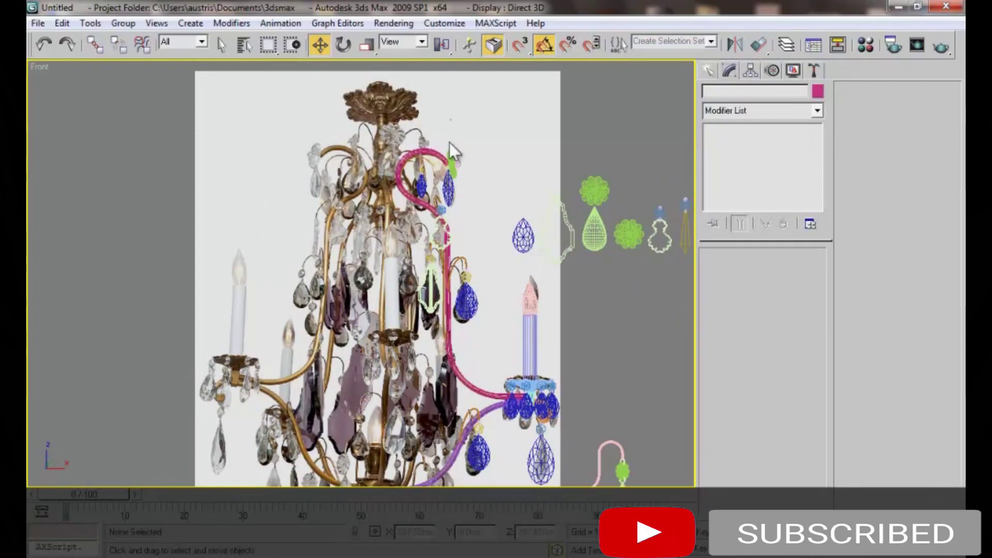
scroll(449, 141, up, 1)
scroll(465, 160, up, 3)
scroll(483, 182, up, 2)
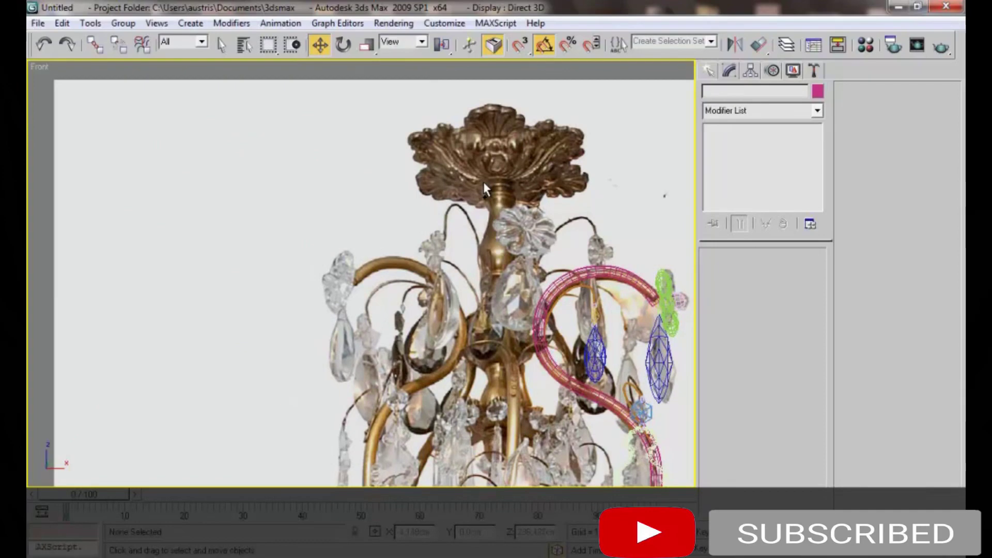
scroll(371, 257, down, 8)
scroll(356, 248, down, 2)
middle_drag(437, 339, 429, 223)
scroll(517, 279, up, 2)
scroll(620, 279, up, 3)
drag(596, 299, 616, 291)
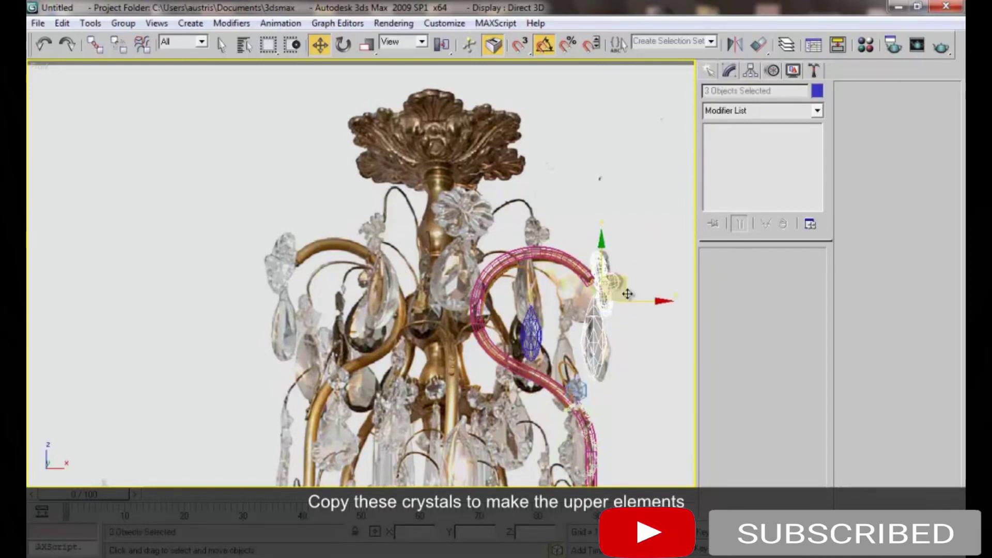
middle_drag(633, 263, 526, 303)
ctrl+click(469, 271)
Instance-clone the crystals, place them up-right above the arm tip, and begin a stem line
shift+drag(496, 274, 524, 165)
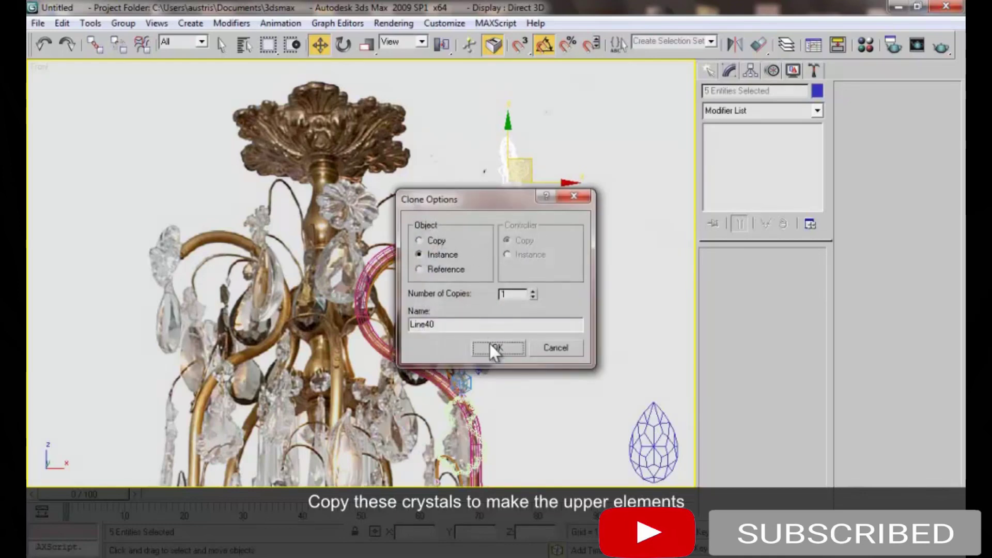
click(489, 343)
key(r)
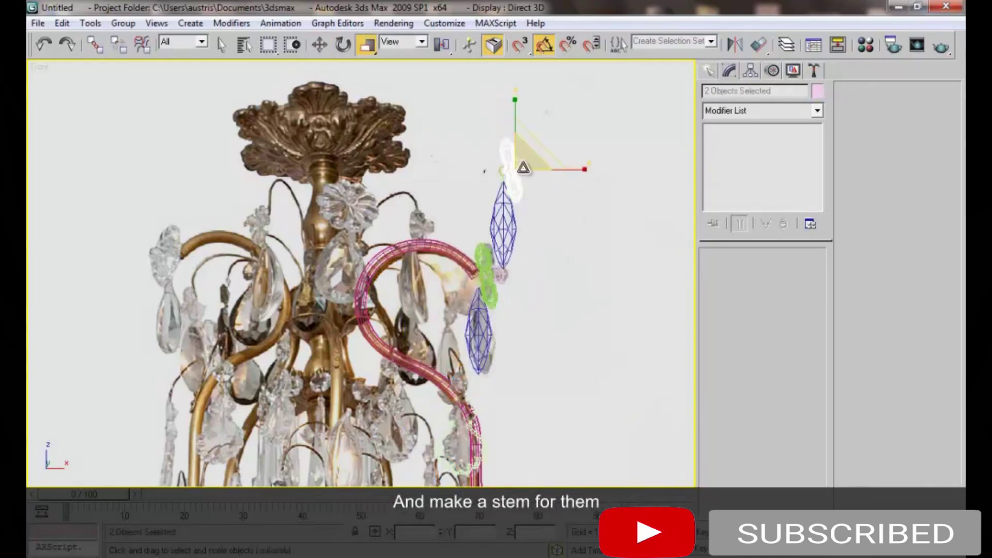
key(w)
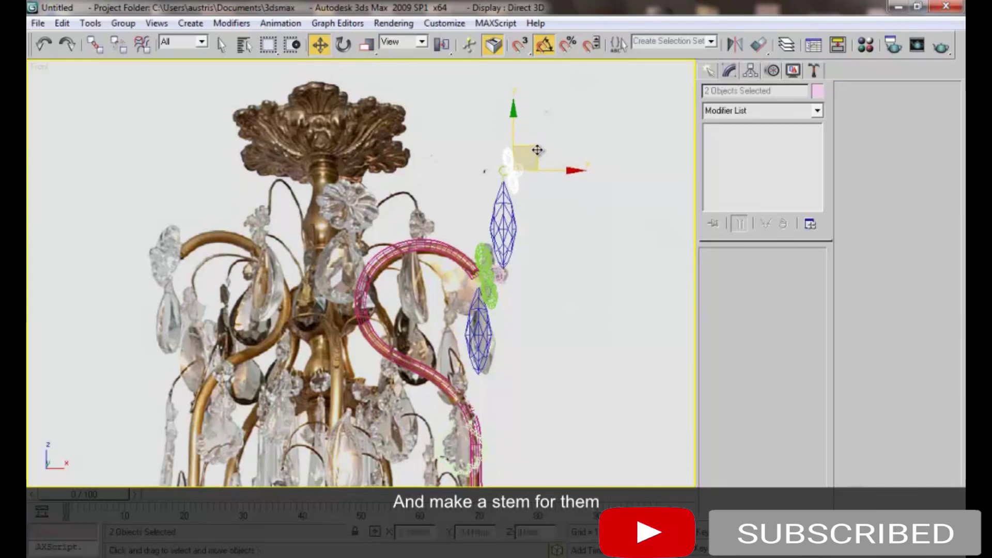
drag(559, 152, 591, 175)
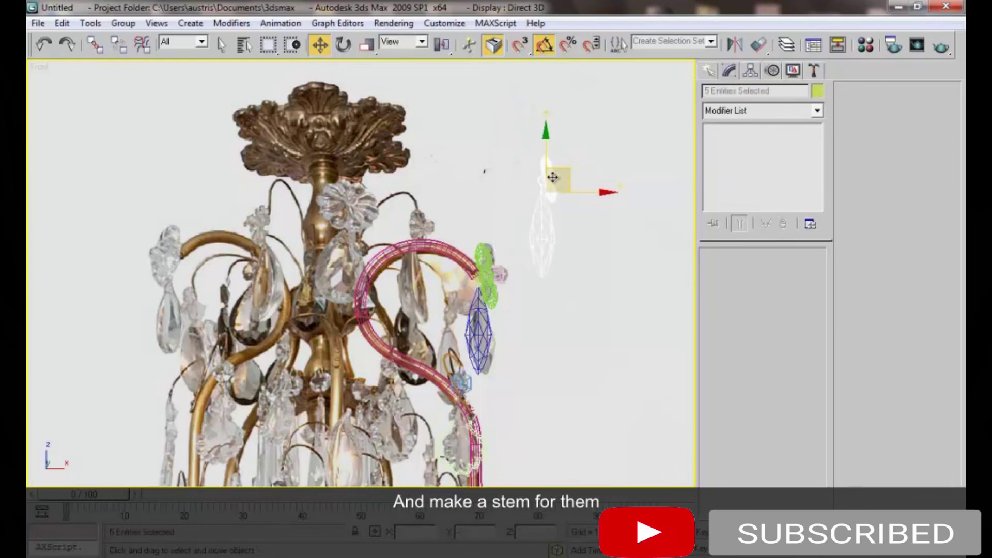
middle_drag(585, 245, 538, 289)
click(535, 273)
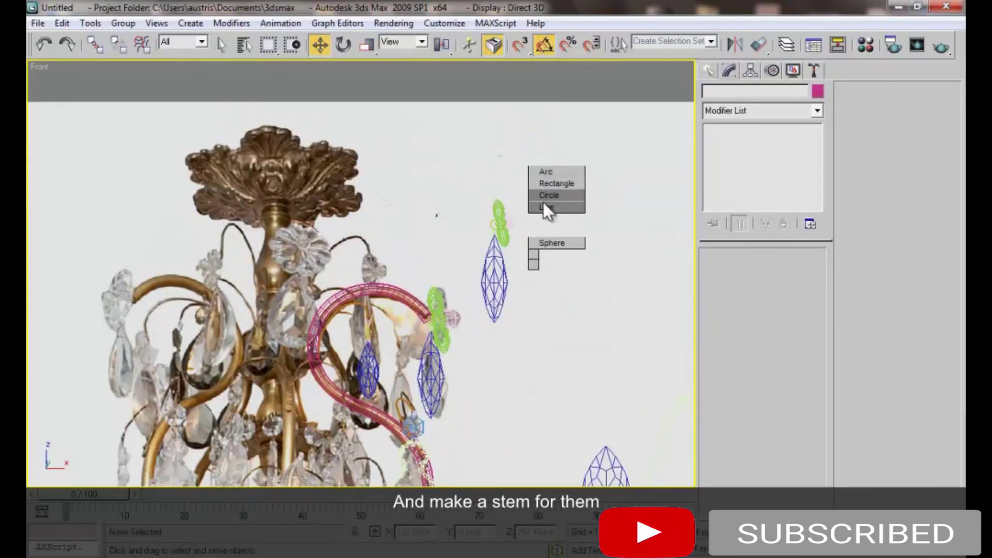
click(544, 203)
click(476, 216)
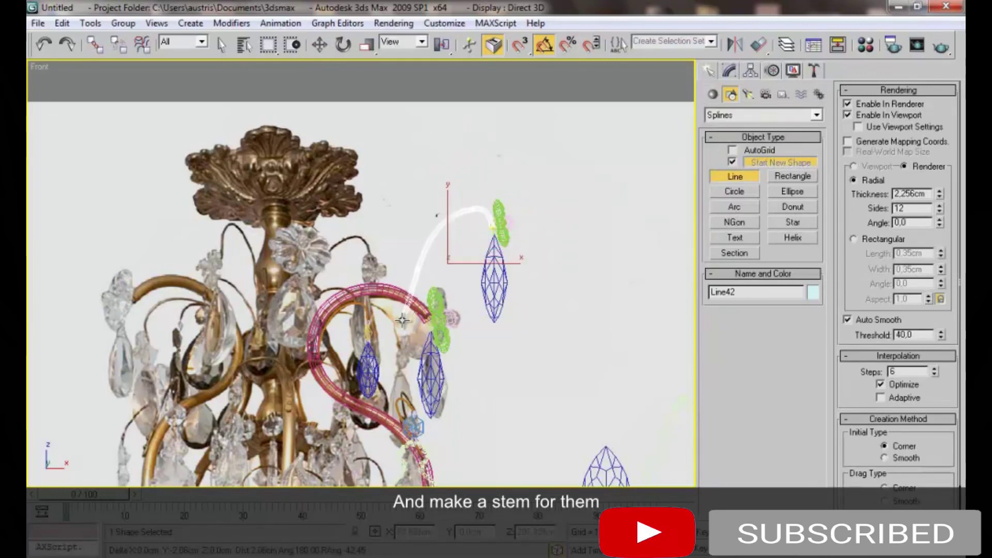
Finish the Line42 stem, make it thinner, assign its material and adjust its middle vertex
right_click(419, 269)
key(w)
key(1)
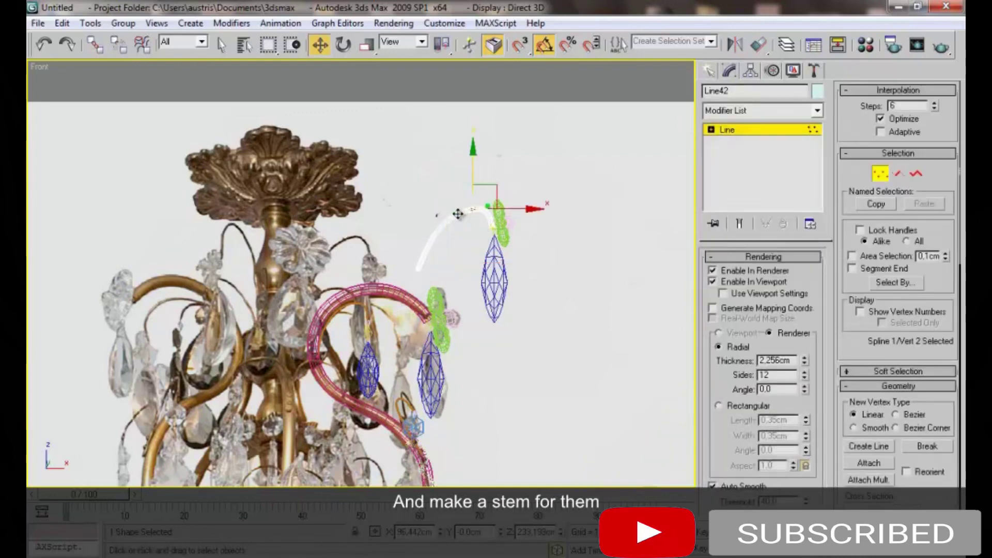
drag(804, 362, 803, 395)
key(m)
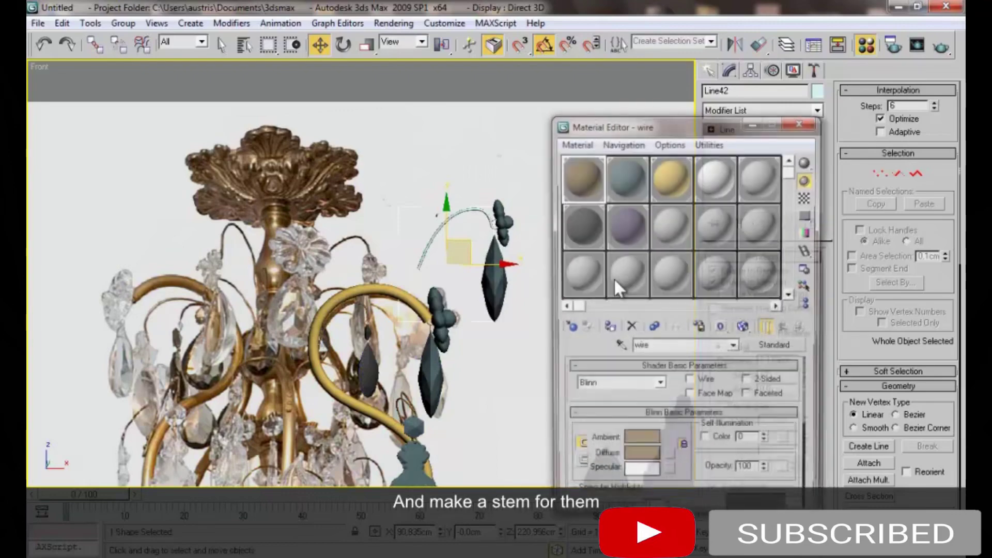
click(802, 121)
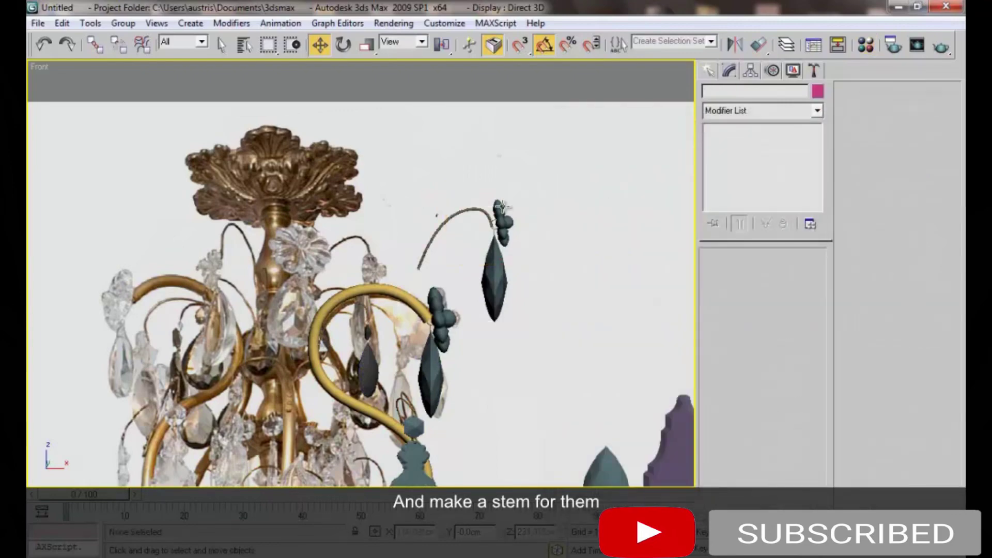
key(1)
drag(394, 260, 430, 289)
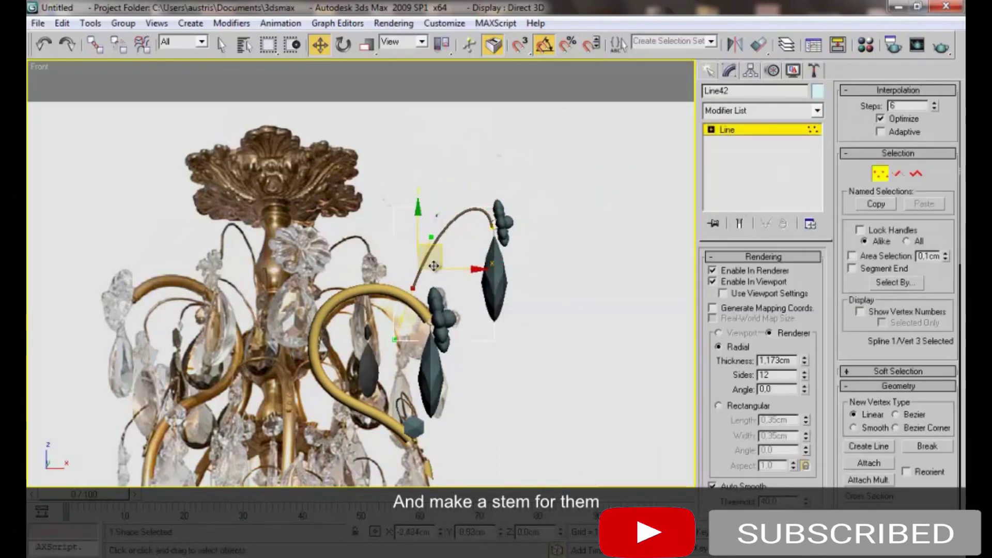
key(1)
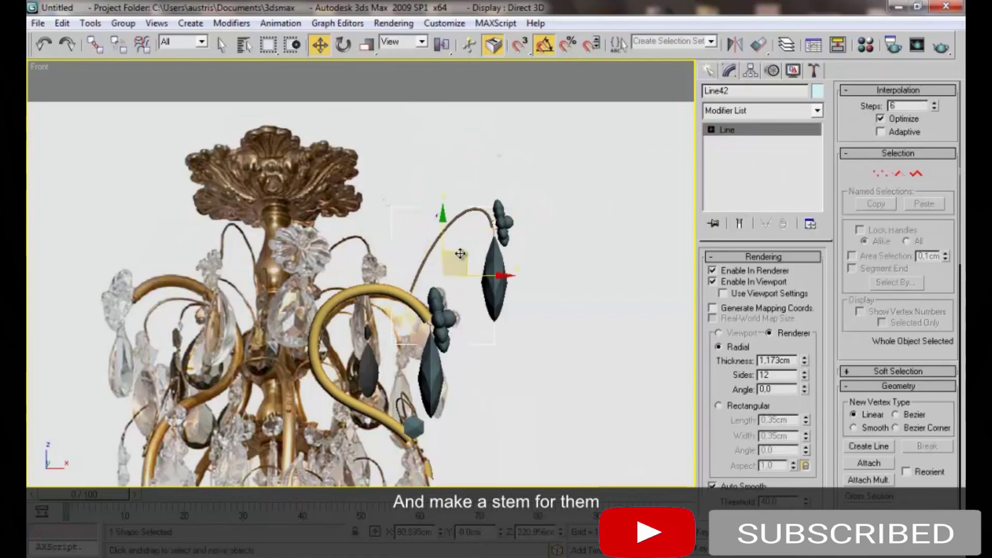
Group the stem with its copied crystals as Group22
key(p)
scroll(522, 228, up, 2)
scroll(521, 236, up, 2)
scroll(517, 207, up, 3)
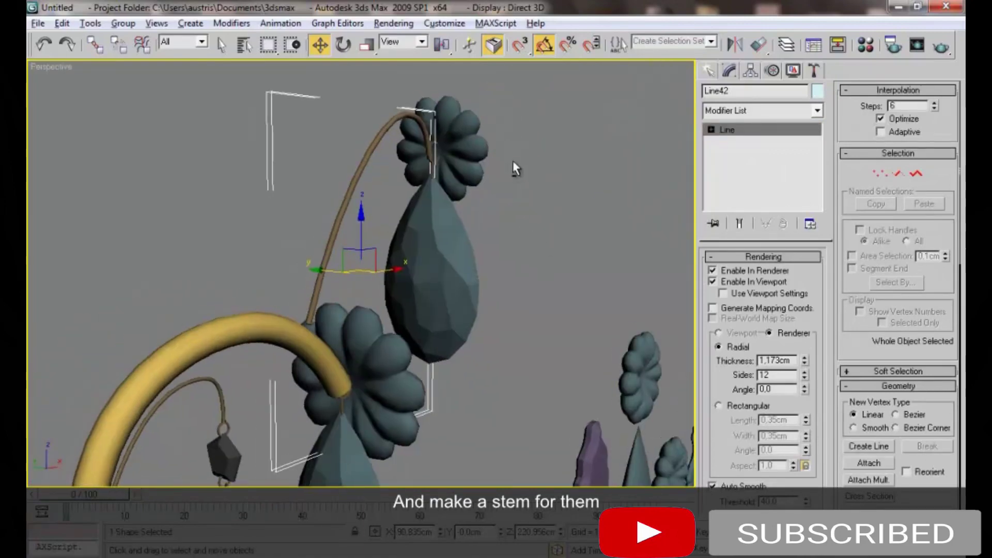
drag(514, 166, 370, 213)
mouse_move(371, 213)
alt+middle_down()
mouse_move(243, 177)
mouse_move(115, 90)
alt+middle_up()
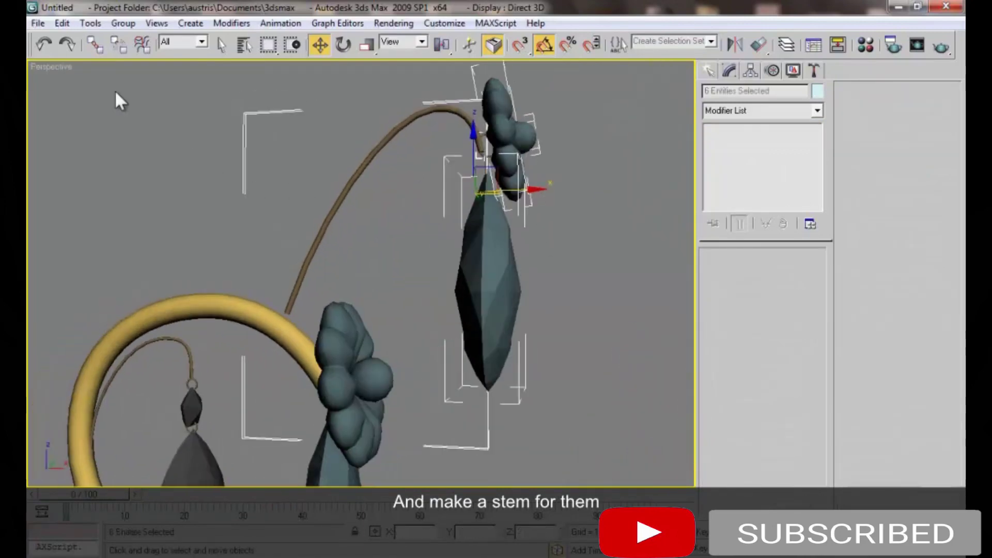
click(127, 24)
click(136, 35)
click(504, 308)
Move Group22 onto the chandelier arm's tip in Front view
key(f)
scroll(456, 259, down, 3)
drag(456, 258, 508, 238)
mouse_move(414, 358)
middle_down()
mouse_move(431, 256)
mouse_move(475, 179)
mouse_move(485, 287)
middle_up()
click(424, 261)
scroll(485, 279, up, 2)
scroll(461, 162, up, 3)
Start a line tracing the central column's profile from its base upward
scroll(495, 170, up, 2)
middle_drag(495, 171, 456, 133)
right_click(483, 251)
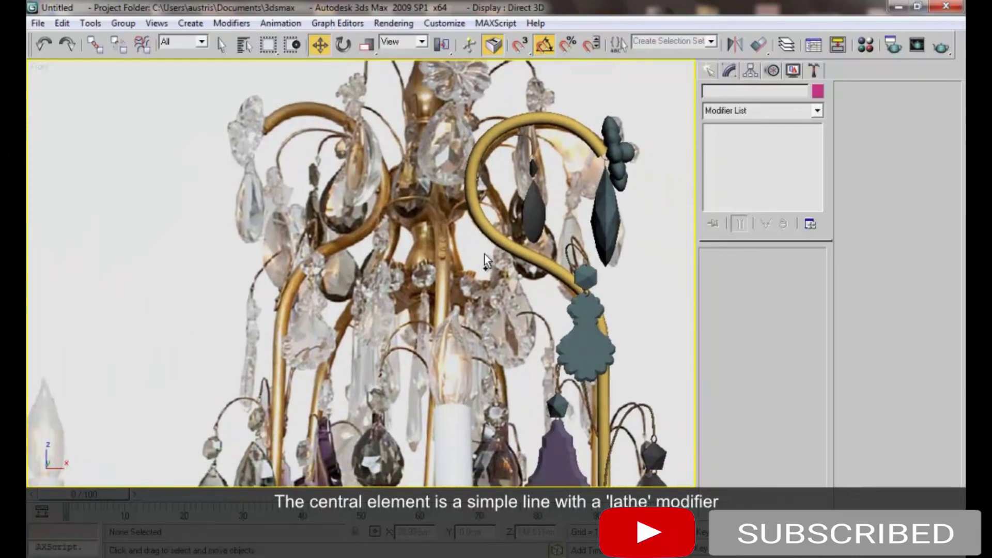
click(495, 198)
click(435, 341)
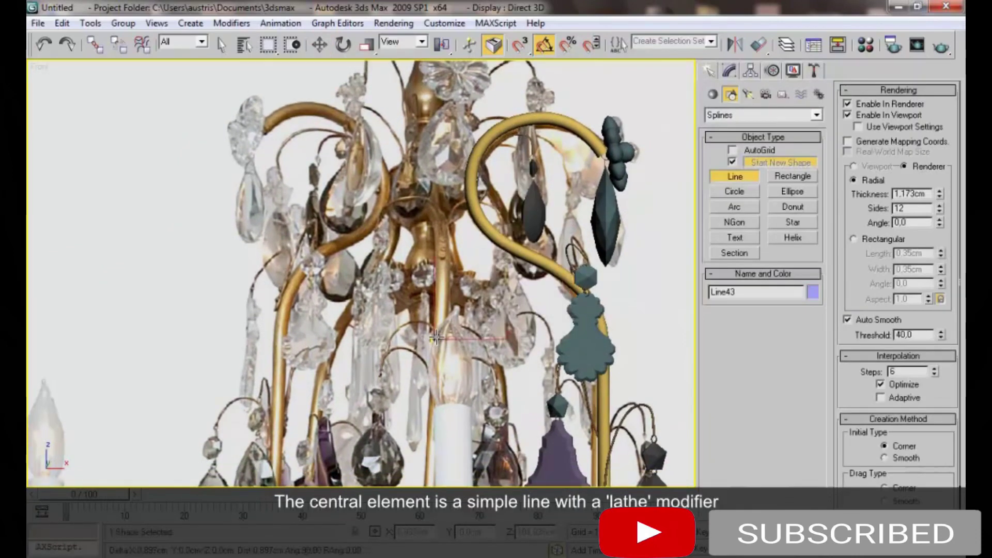
click(454, 306)
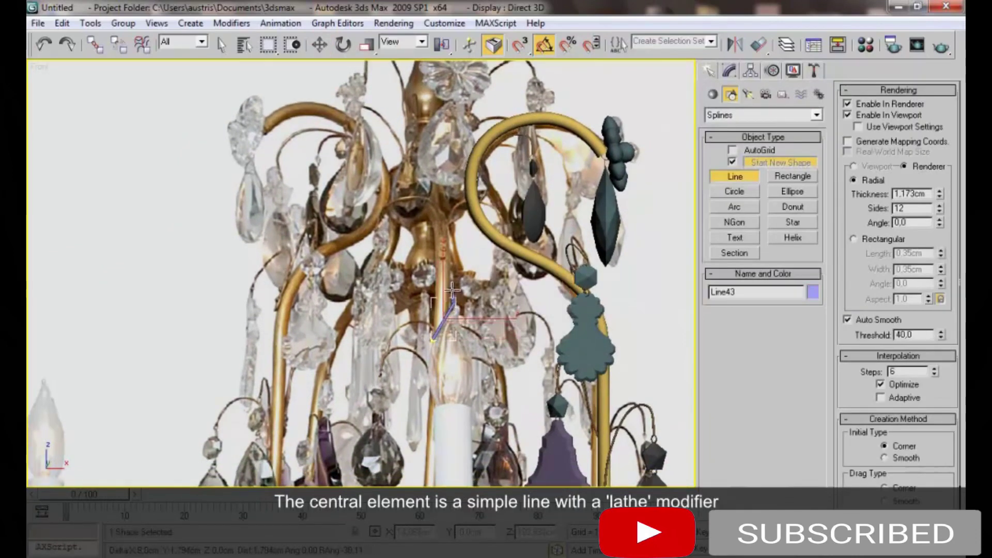
click(451, 224)
click(452, 141)
Continue the column profile to its top point and finish the line
key(i)
click(370, 248)
click(356, 192)
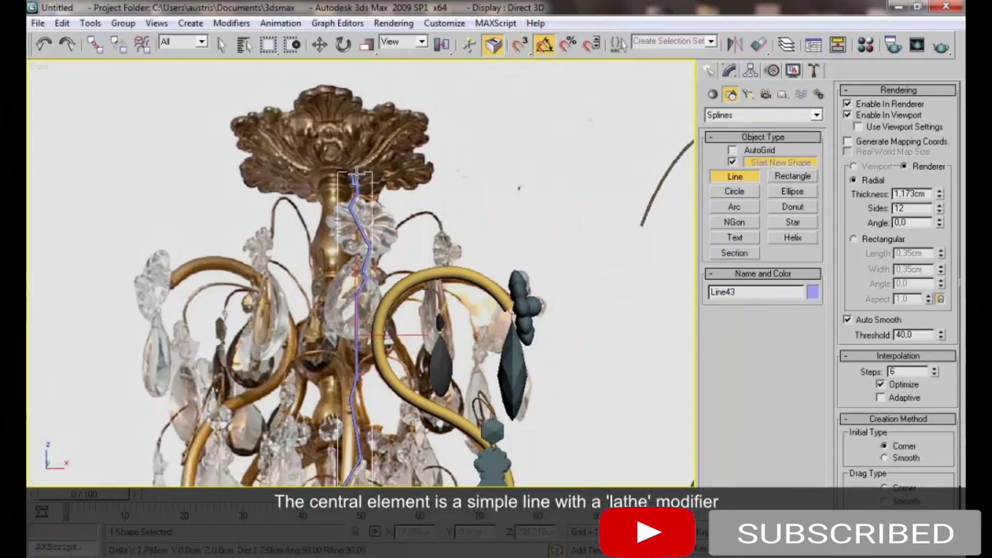
click(362, 163)
right_click(361, 163)
Turn off renderer and viewport thickness and set two profile vertices to Corner/Smooth
middle_drag(449, 291, 490, 250)
click(713, 270)
click(713, 282)
drag(380, 269, 408, 346)
right_click(405, 274)
click(373, 235)
scroll(372, 226, up, 3)
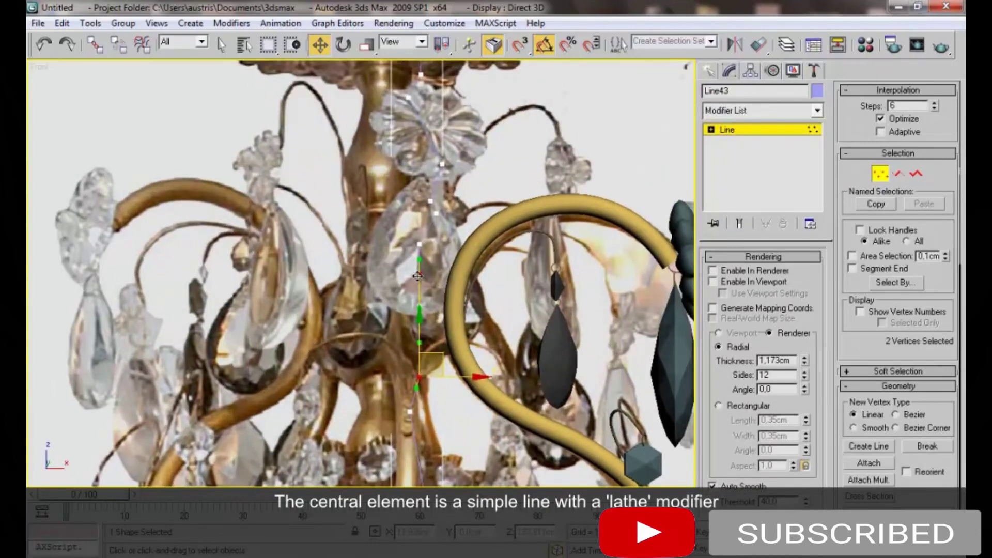
Make the lower profile vertices Bezier Corner and bend the curve at the bottom
scroll(437, 314, up, 2)
middle_drag(445, 315, 433, 285)
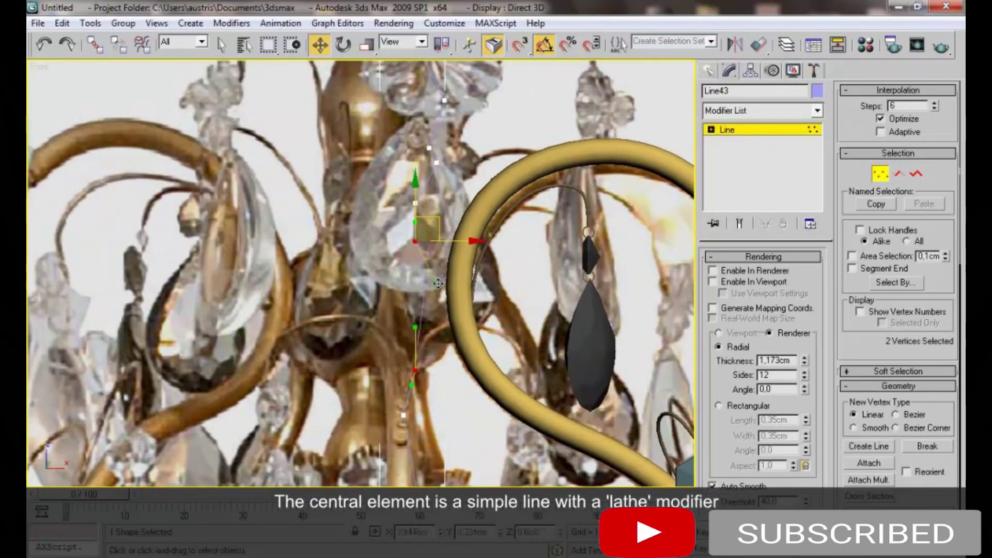
drag(416, 328, 454, 350)
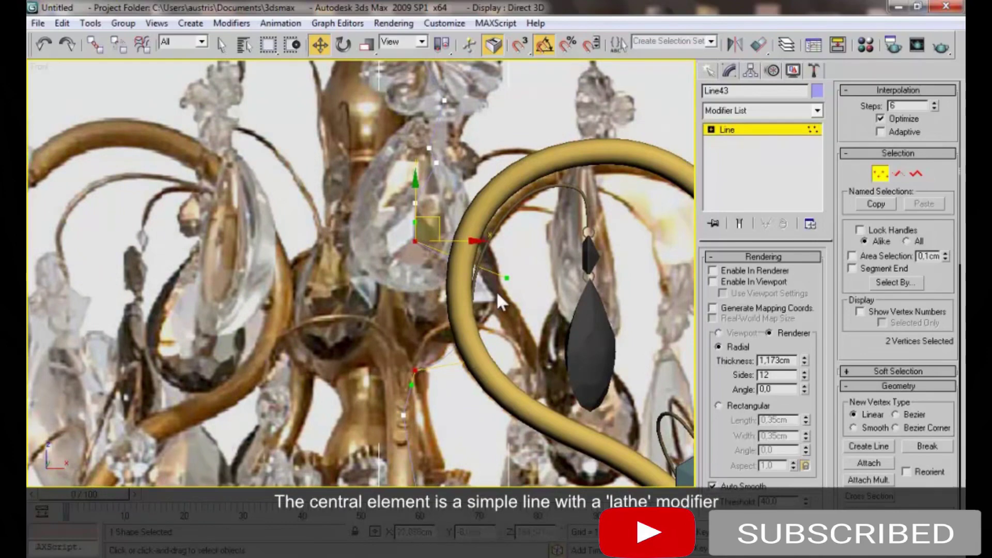
key(F3)
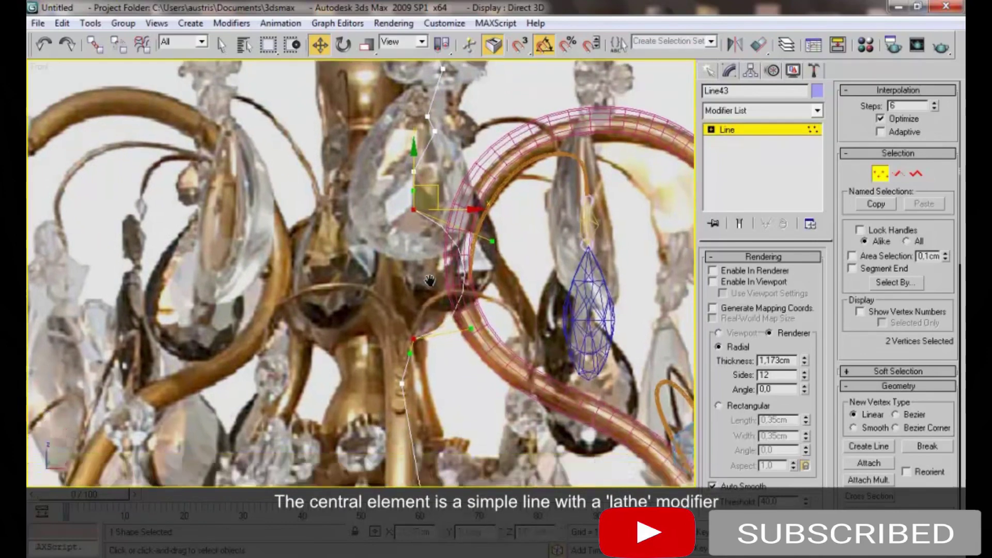
middle_drag(412, 387, 421, 259)
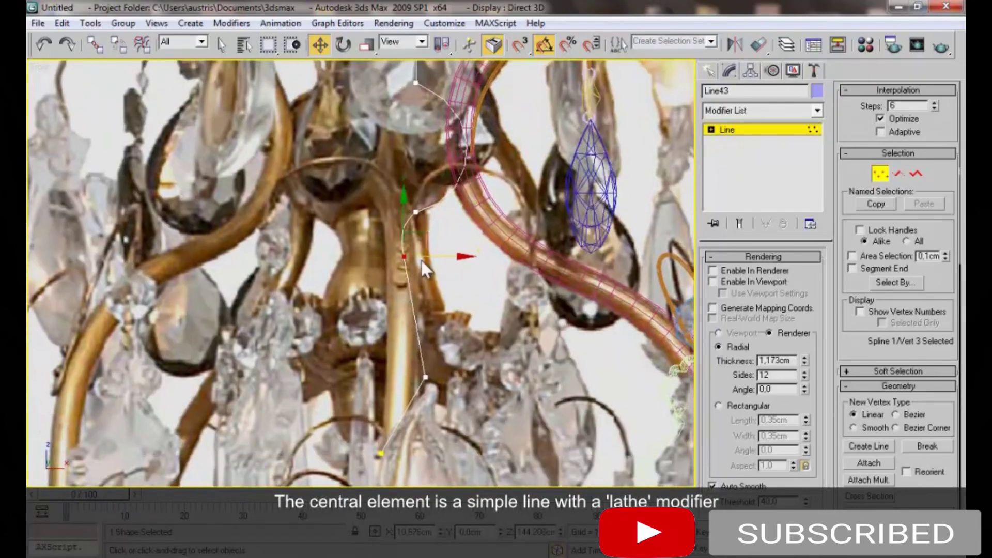
right_click(421, 333)
click(390, 221)
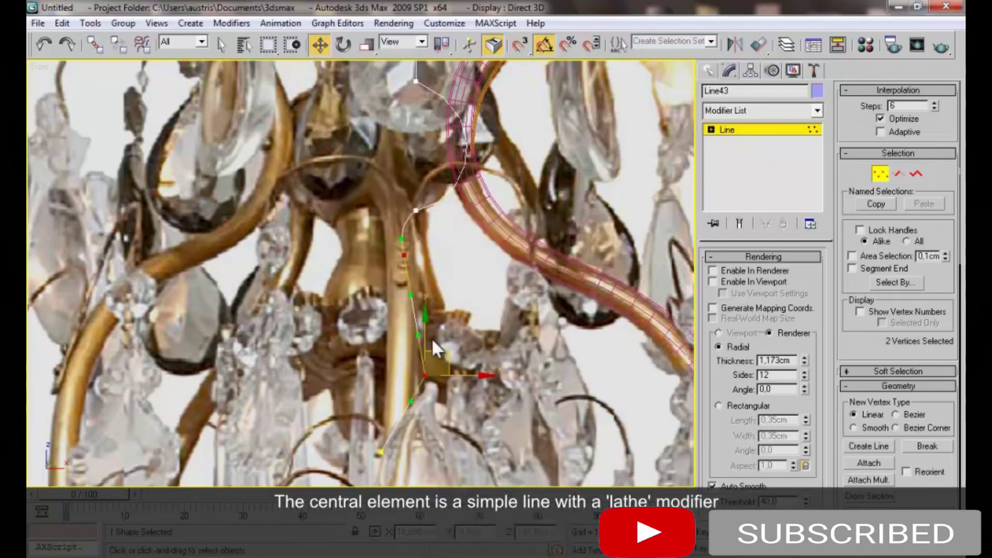
drag(415, 338, 448, 324)
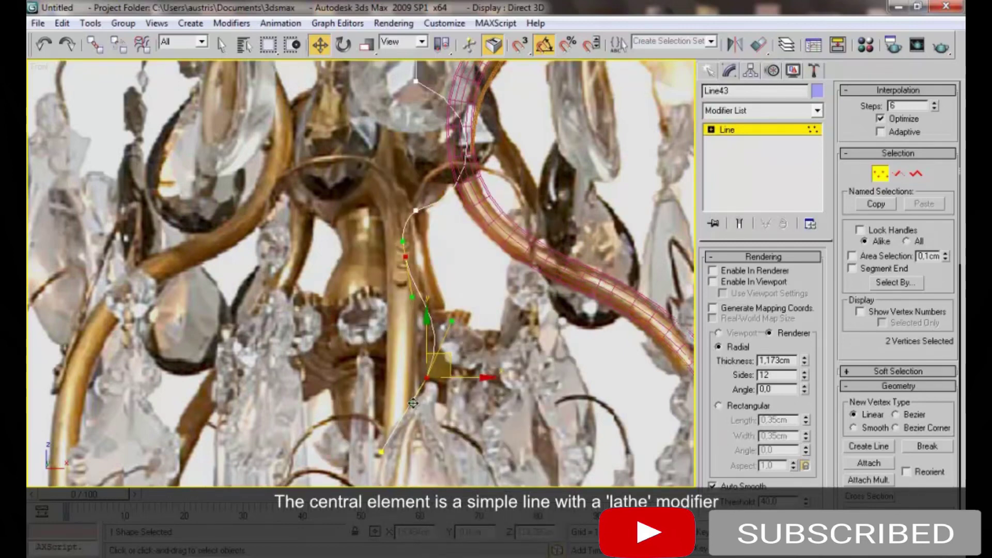
Change the bottom vertex's type and reshape the curve below the second vertex
click(380, 451)
right_click(370, 333)
click(336, 222)
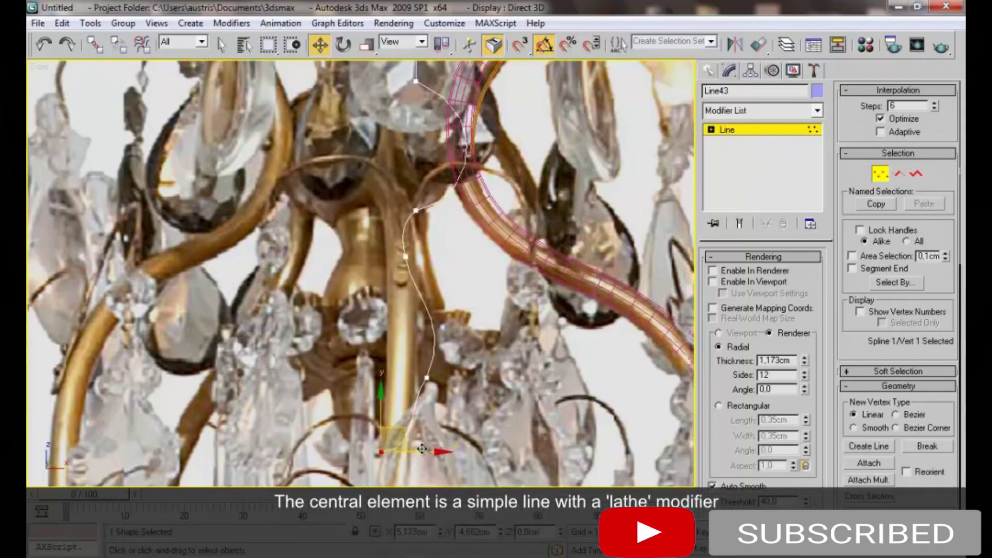
click(427, 378)
drag(409, 401, 403, 390)
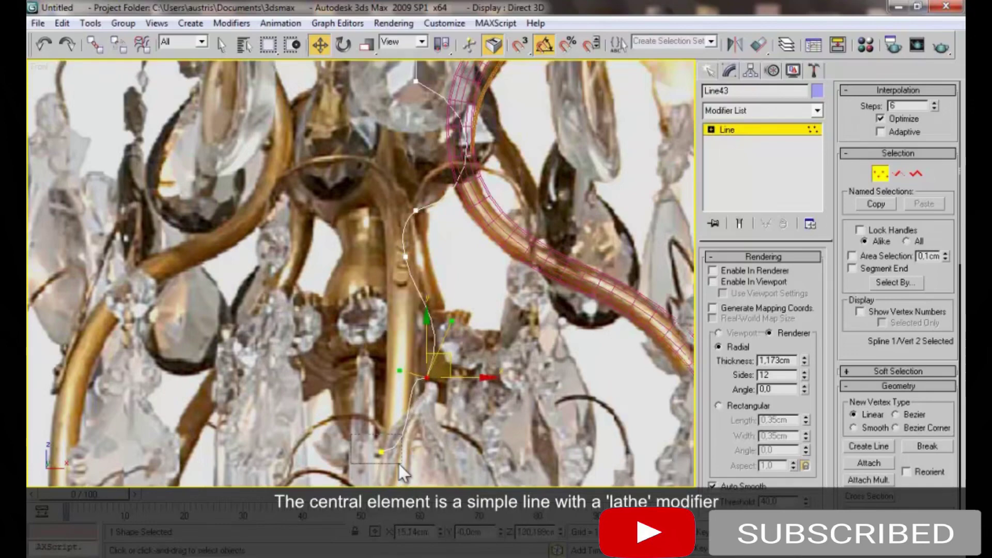
Turn the two upper profile vertices into Bezier Corner vertices
key(1)
key(1)
middle_drag(453, 323, 425, 301)
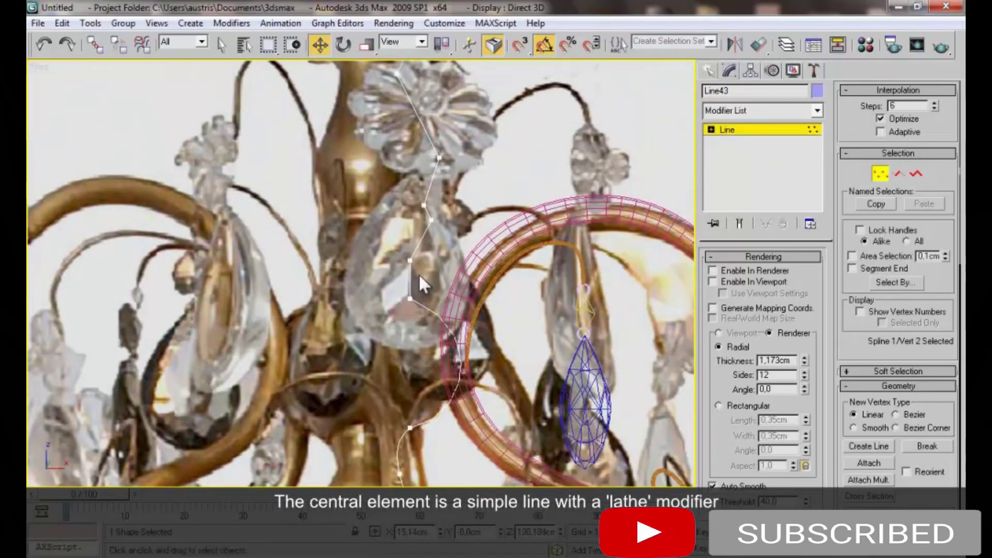
drag(423, 296, 398, 234)
right_click(385, 199)
click(373, 120)
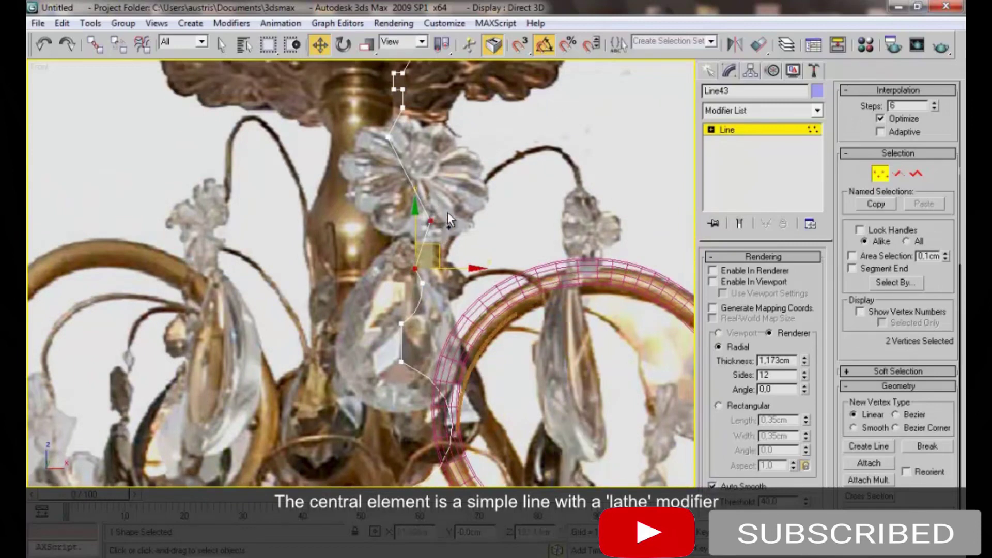
right_click(422, 188)
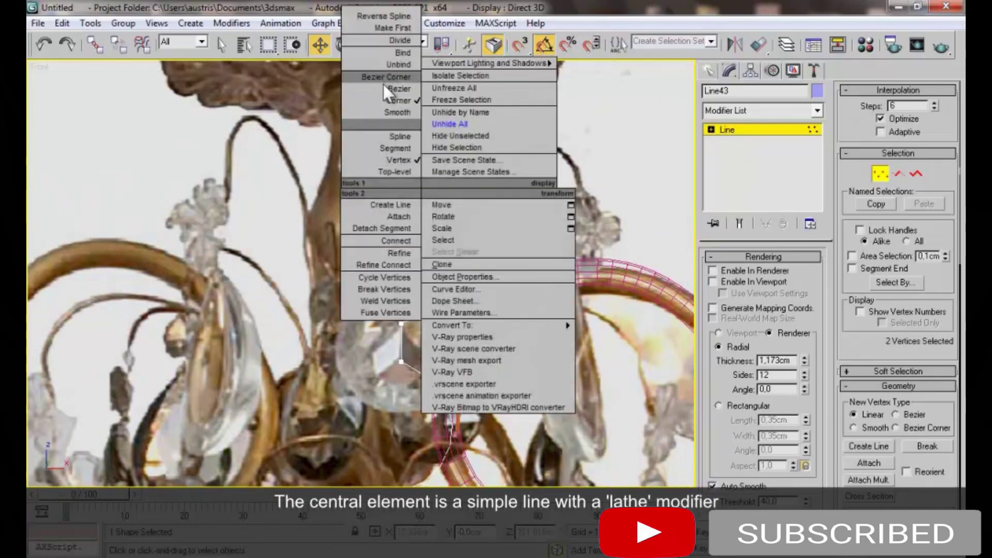
click(386, 80)
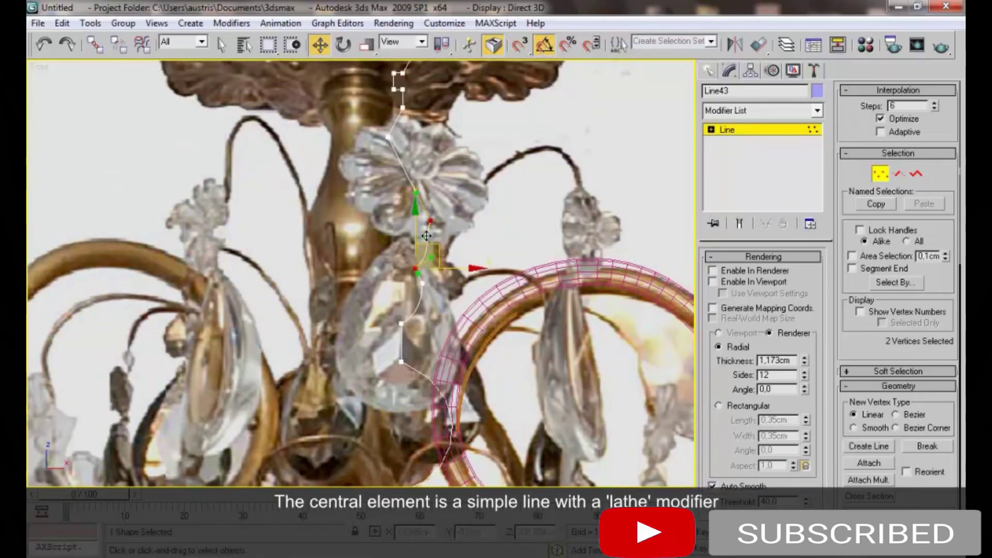
Fillet an upper corner vertex of the profile into a rounded curve
click(431, 221)
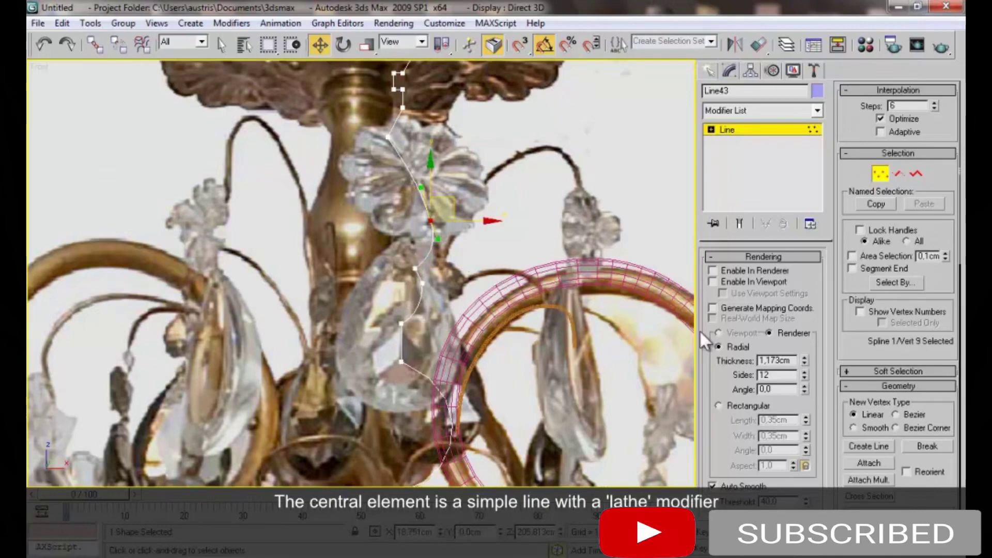
scroll(899, 336, down, 5)
scroll(899, 336, down, 3)
click(870, 480)
mouse_move(436, 222)
mouse_down()
mouse_move(434, 200)
mouse_move(423, 199)
mouse_up()
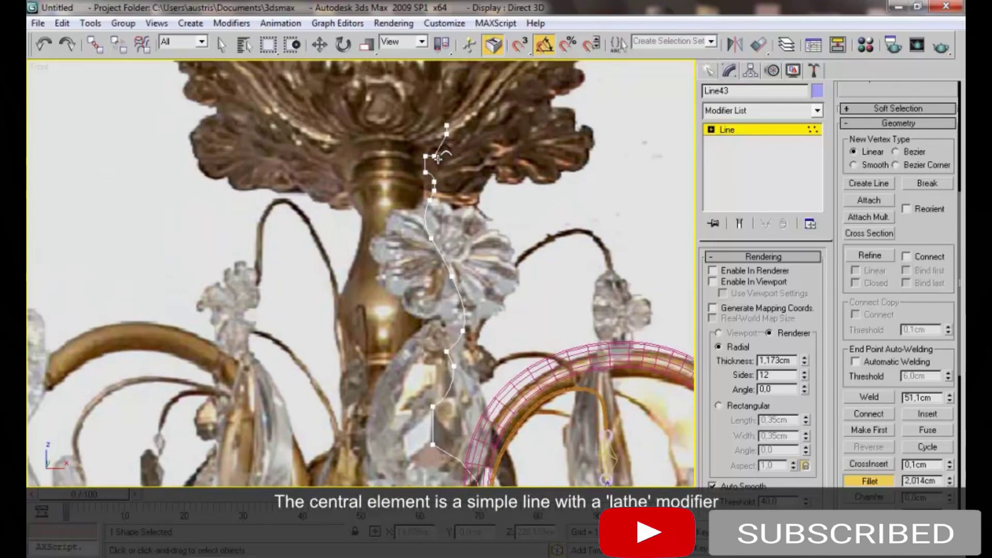
key(ctrl+b)
key(w)
middle_drag(476, 228, 455, 202)
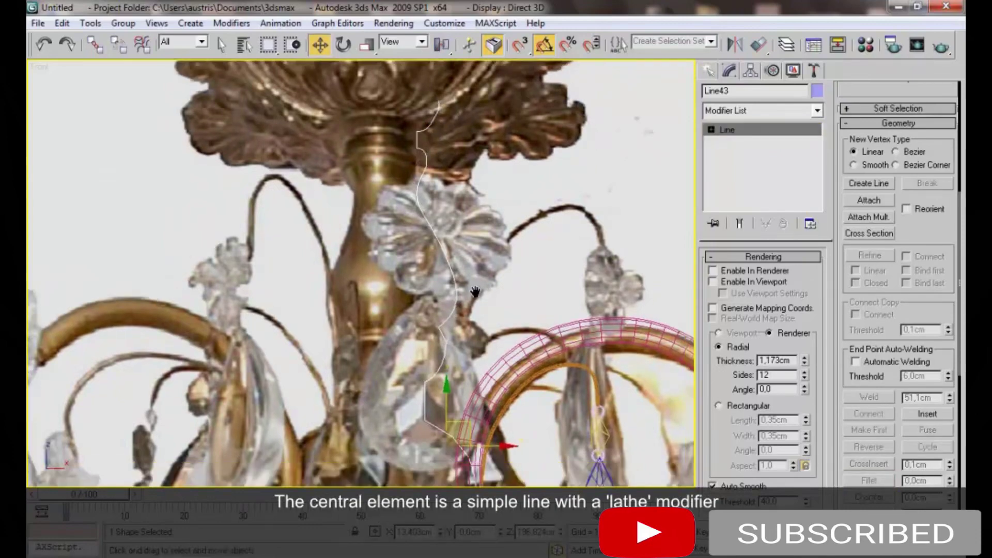
scroll(424, 227, up, 1)
key(1)
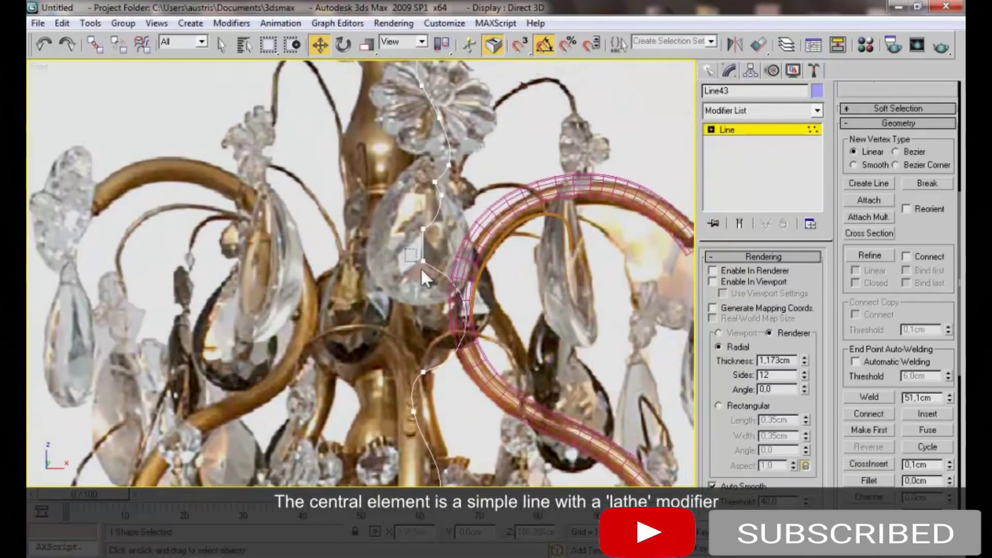
key(ctrl+b)
click(765, 110)
Give the next upper vertices Bezier handles and move one down to reshape the curve
key(1)
click(439, 196)
right_click(448, 206)
click(439, 215)
click(423, 230)
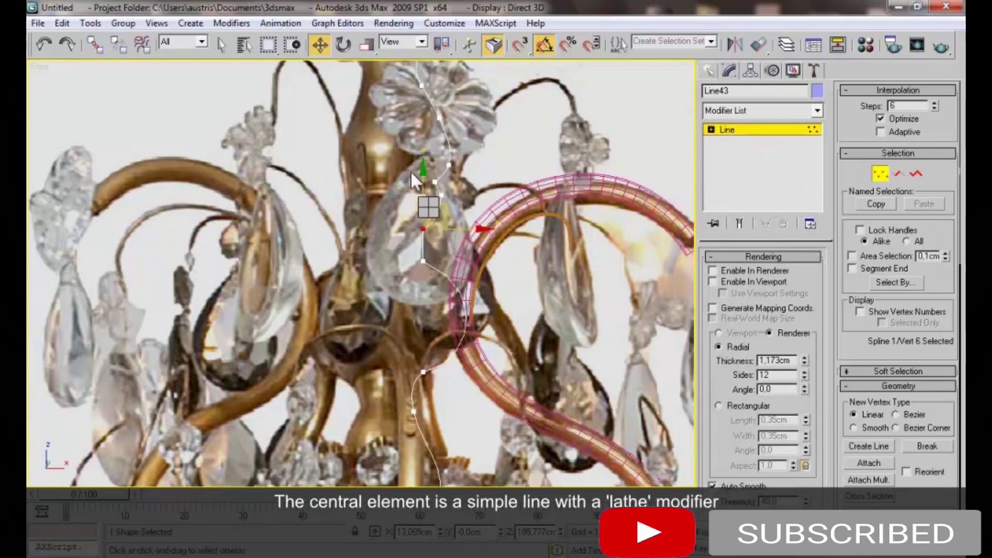
right_click(432, 204)
click(384, 92)
right_click(416, 194)
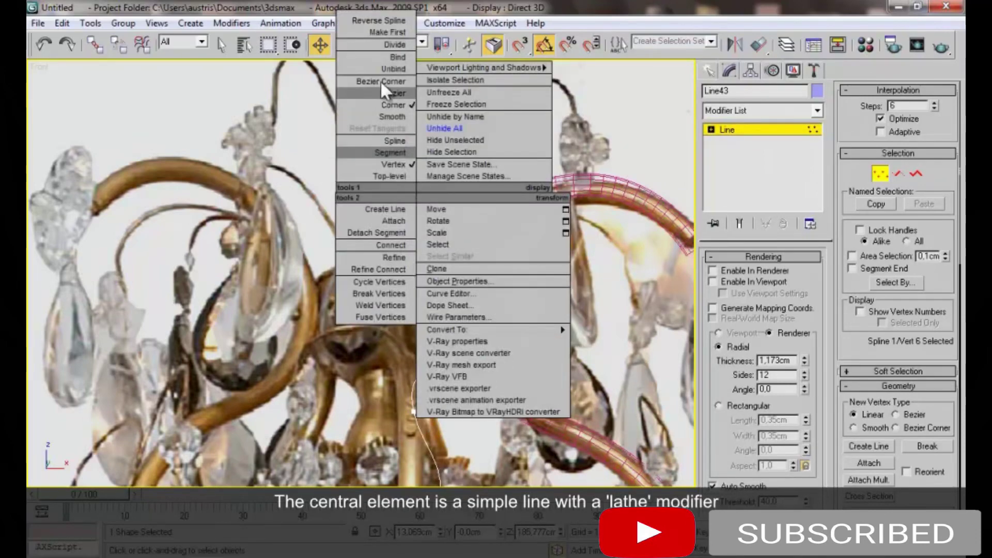
click(381, 83)
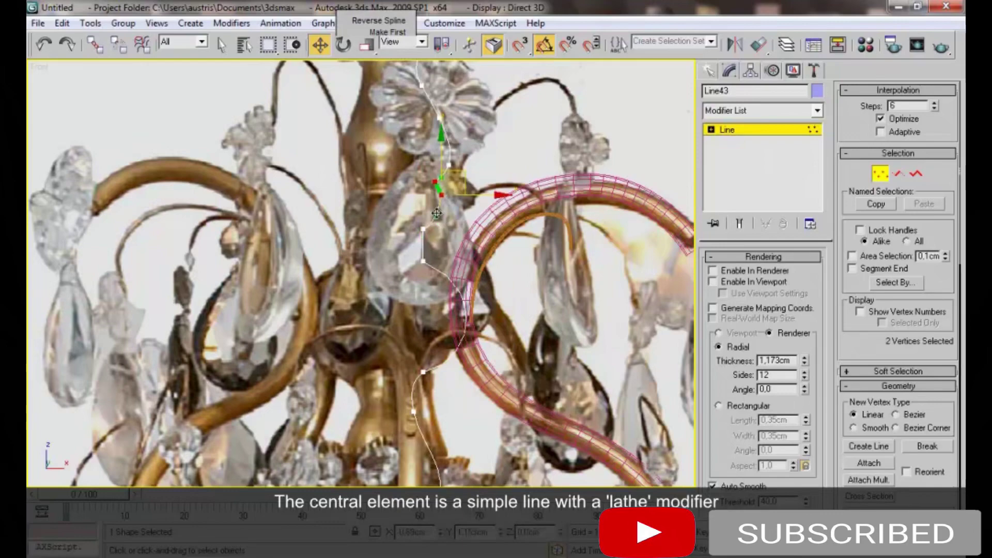
drag(431, 201, 428, 235)
key(ctrl+b)
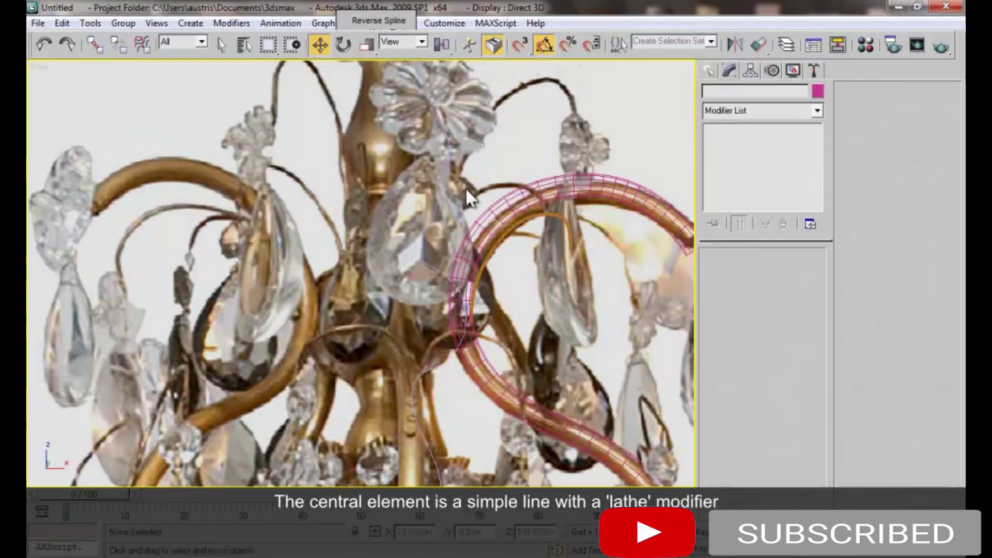
click(760, 110)
scroll(757, 270, down, 10)
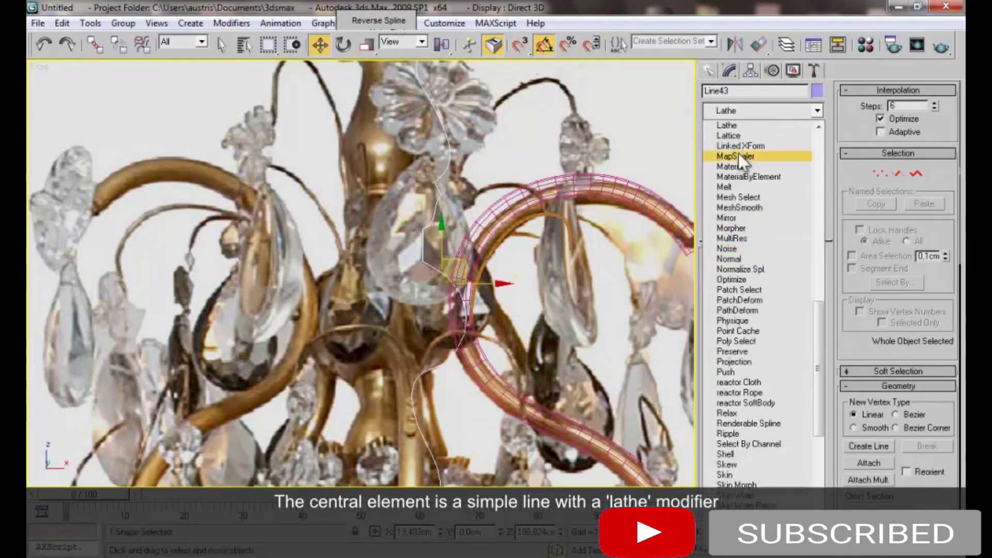
Lathe Line43 into a column and shift the lathe axis to widen it
click(736, 132)
drag(465, 183, 428, 184)
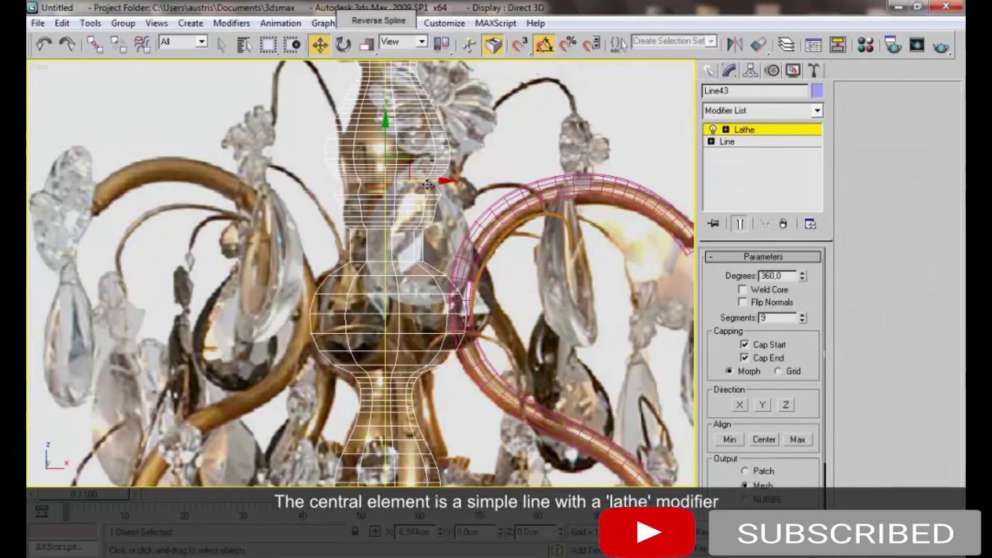
click(727, 142)
drag(376, 161, 444, 484)
With Show End Result on, curve the segment above the column's bend vertex
click(740, 224)
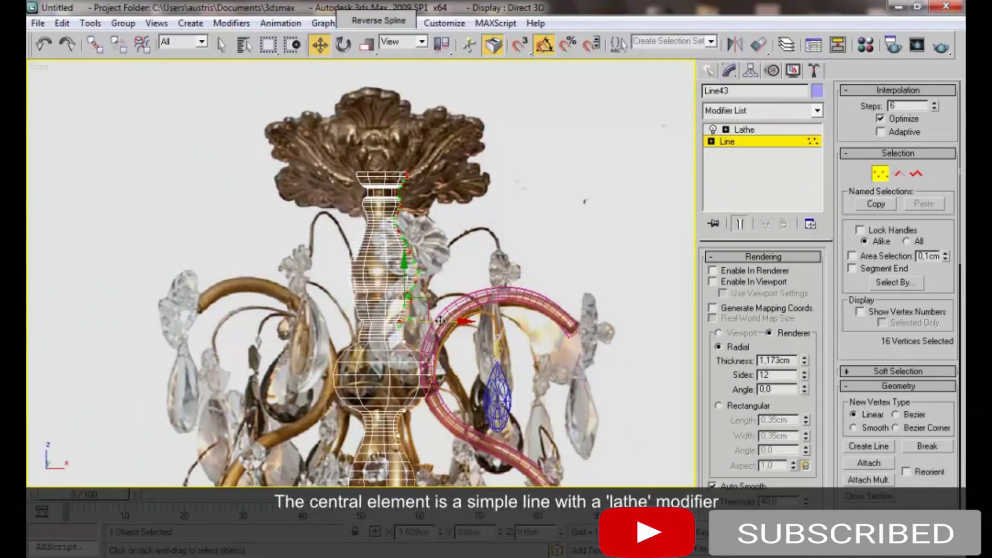
click(429, 342)
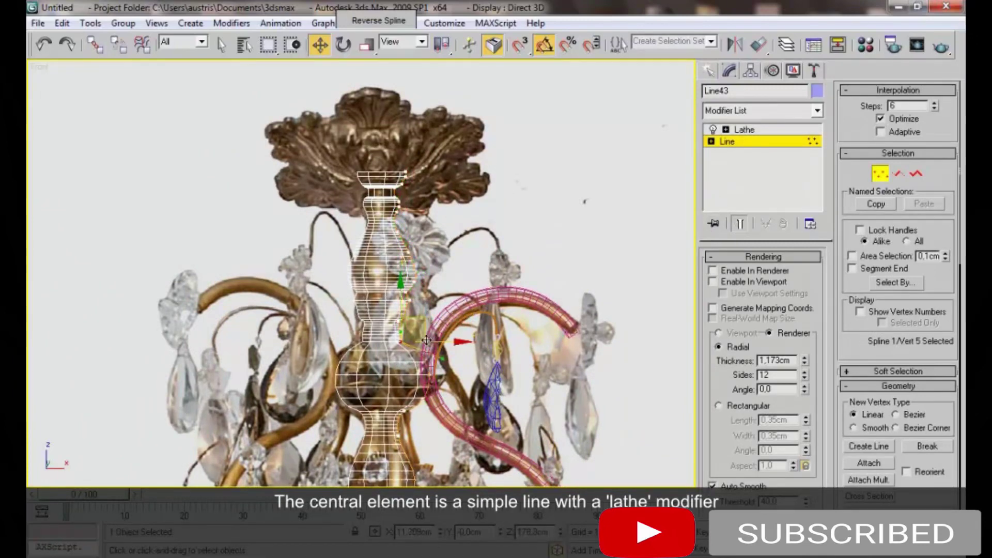
scroll(408, 337, up, 3)
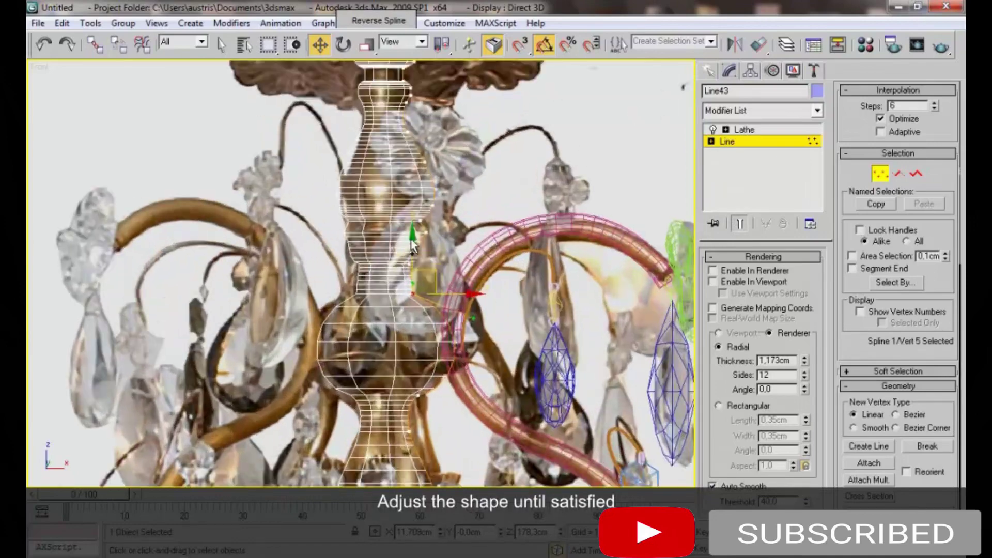
scroll(409, 337, up, 4)
scroll(422, 168, up, 2)
scroll(496, 300, up, 2)
click(576, 312)
click(572, 354)
drag(573, 311, 491, 285)
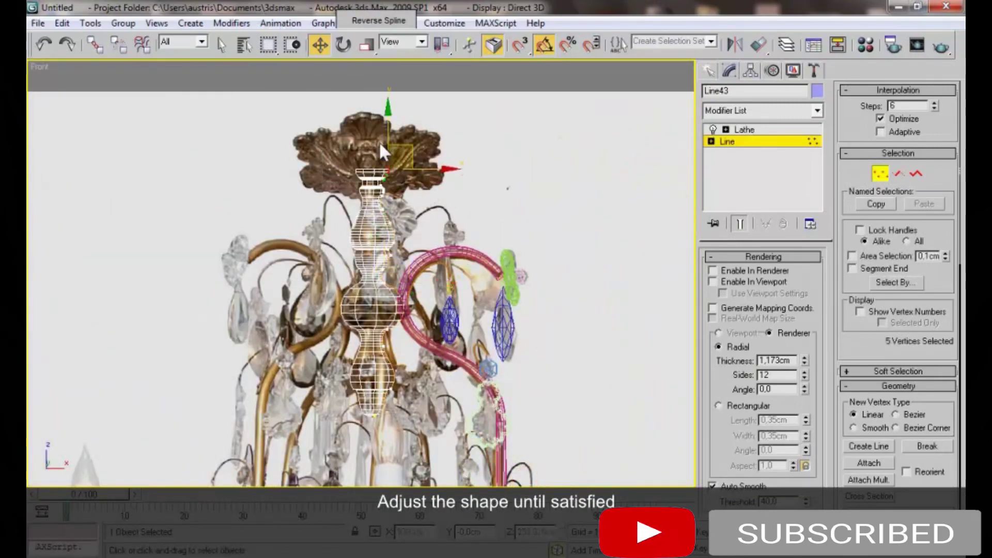
key(ctrl+b)
mouse_move(424, 290)
middle_down()
mouse_move(424, 185)
mouse_move(435, 259)
middle_up()
key(1)
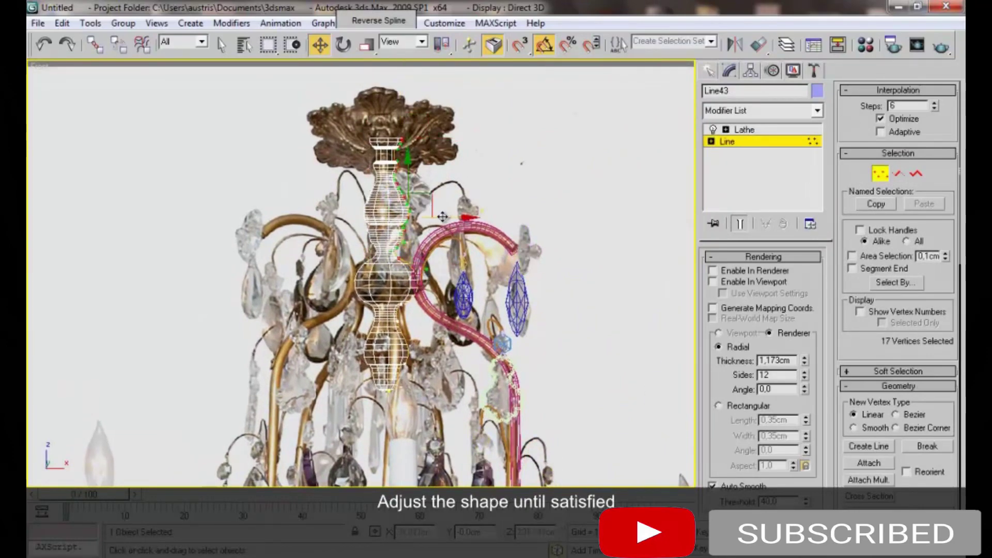
key(ctrl+b)
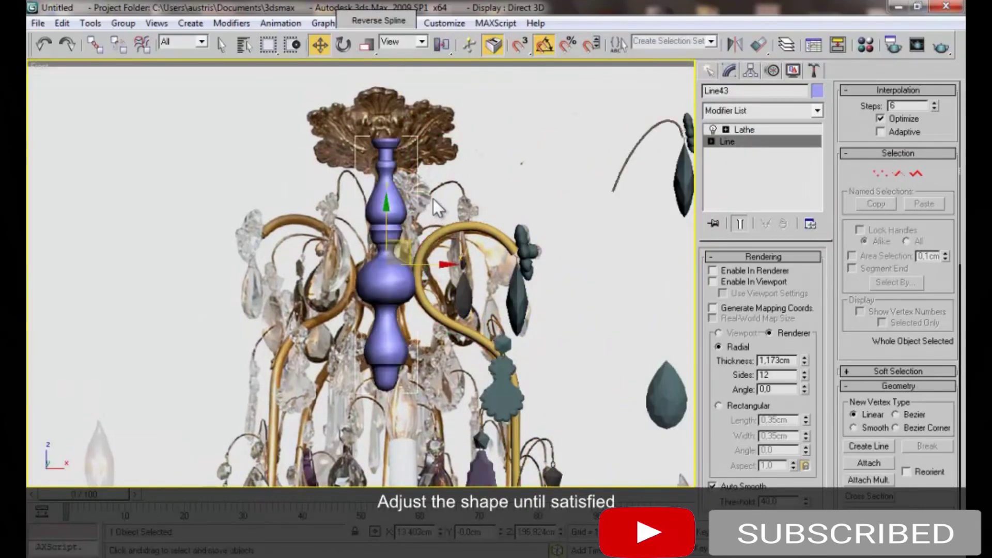
Set the sides value to 100 and the Lathe segments to 16
text(100)
key(Return)
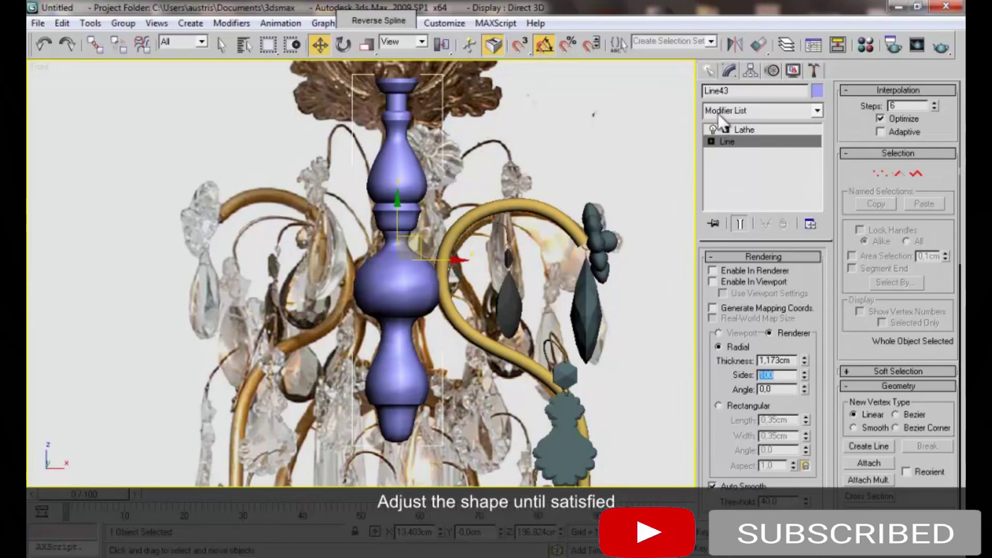
click(747, 129)
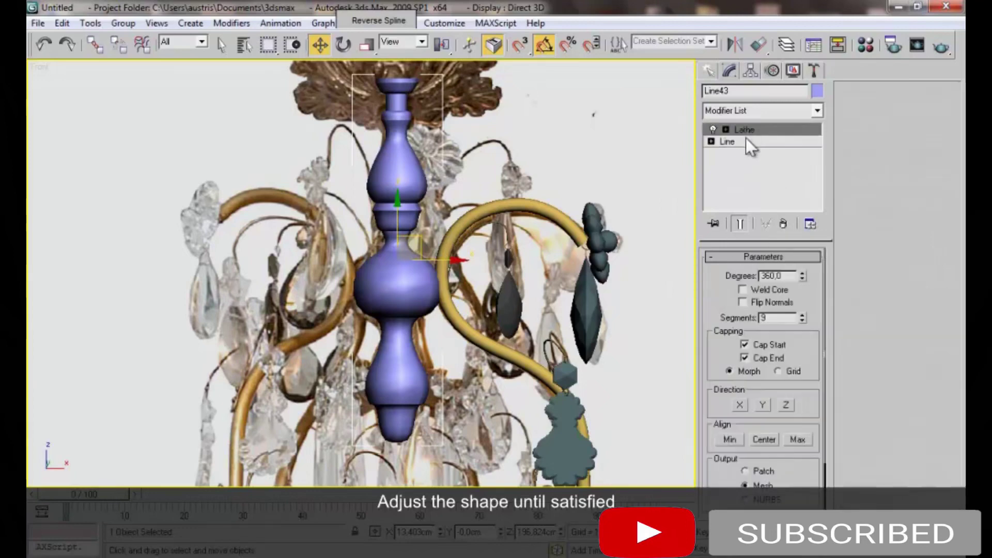
text(16)
key(Return)
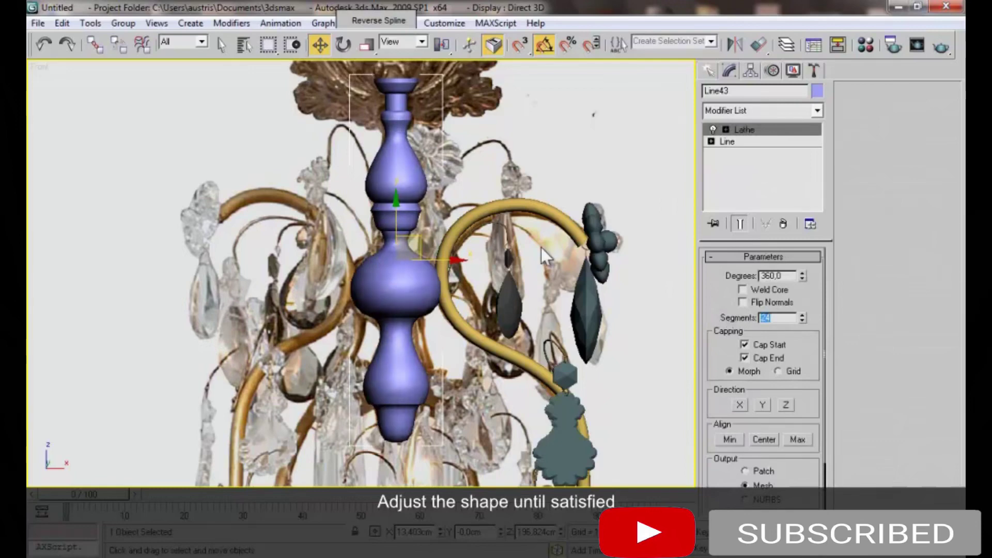
key(p)
alt+middle_drag(492, 271, 560, 252)
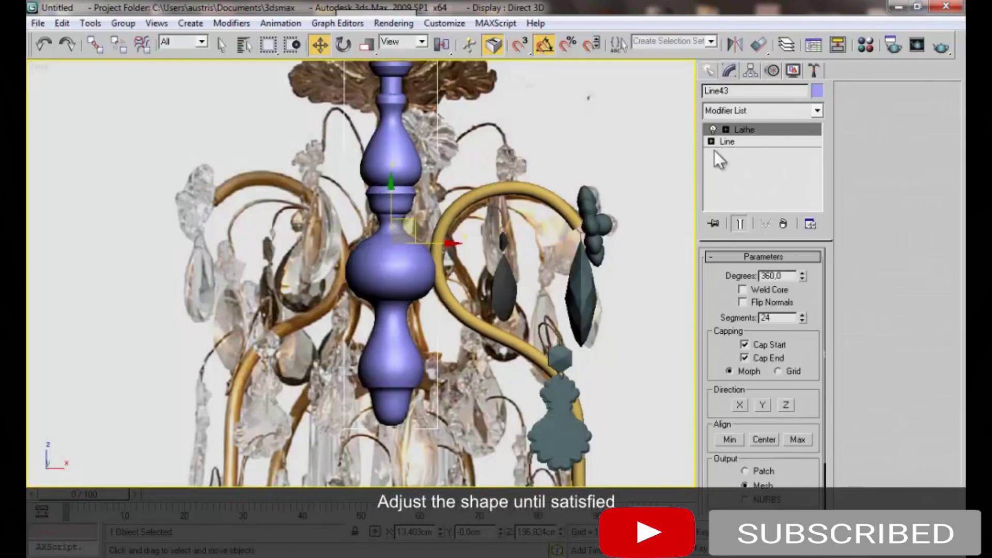
Assign the gold material to the lathed Line43 column
click(726, 142)
key(1)
click(415, 387)
click(395, 425)
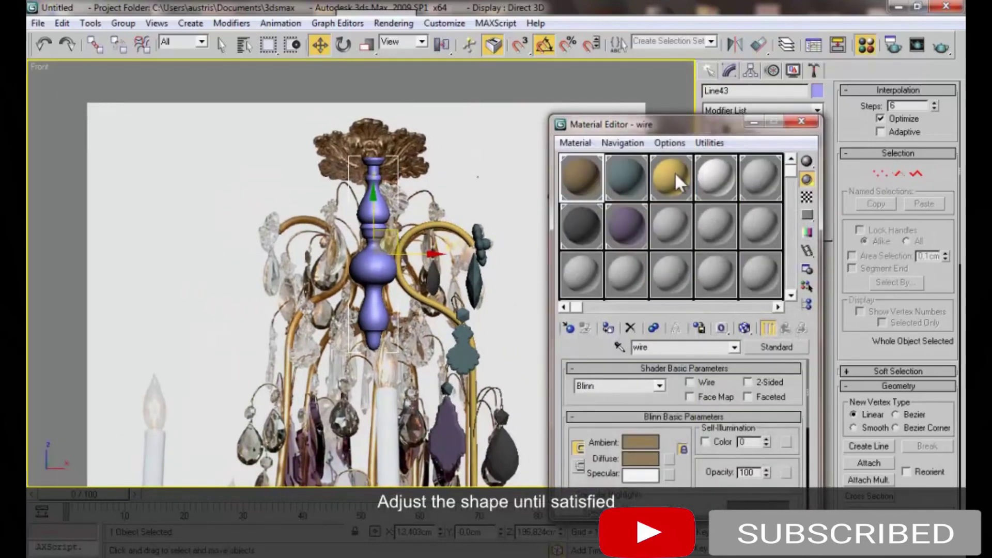
click(672, 176)
click(610, 328)
key(m)
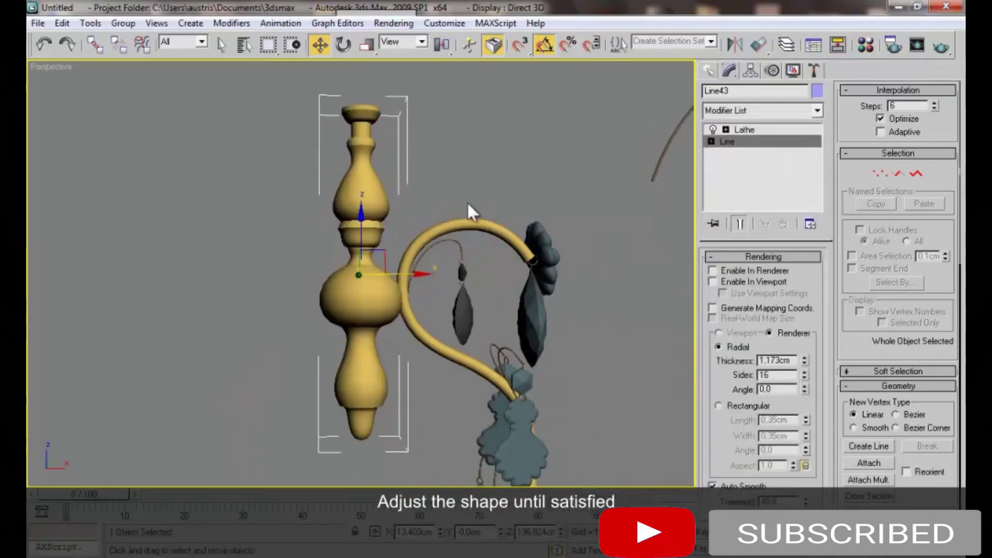
mouse_move(470, 211)
alt+middle_down()
mouse_move(656, 230)
mouse_move(678, 310)
mouse_move(527, 244)
mouse_move(646, 254)
alt+middle_up()
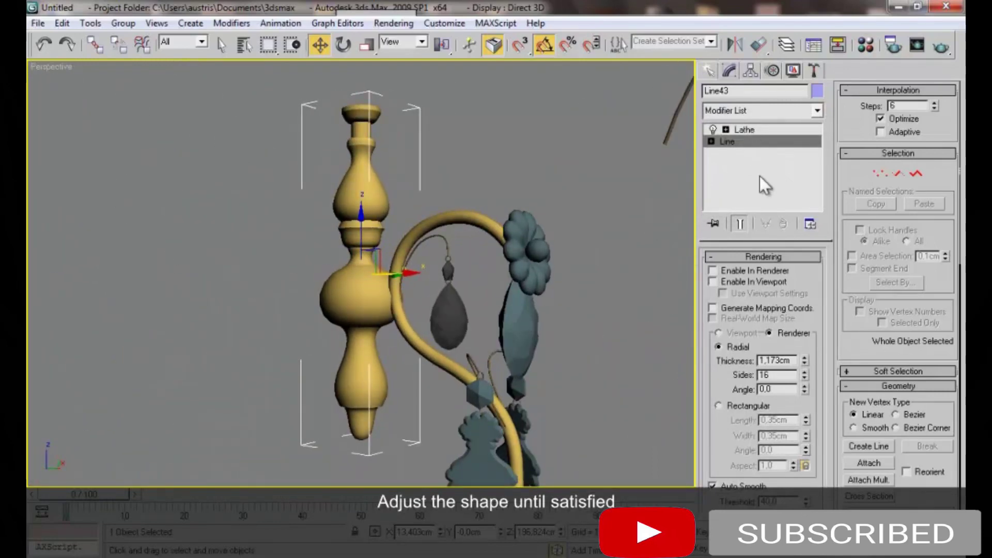
double_click(901, 106)
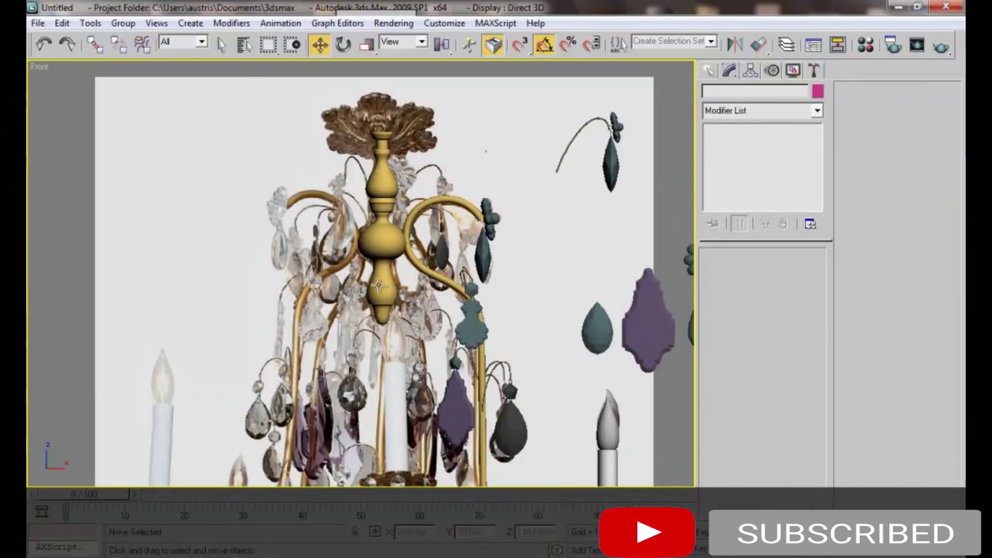
click(379, 285)
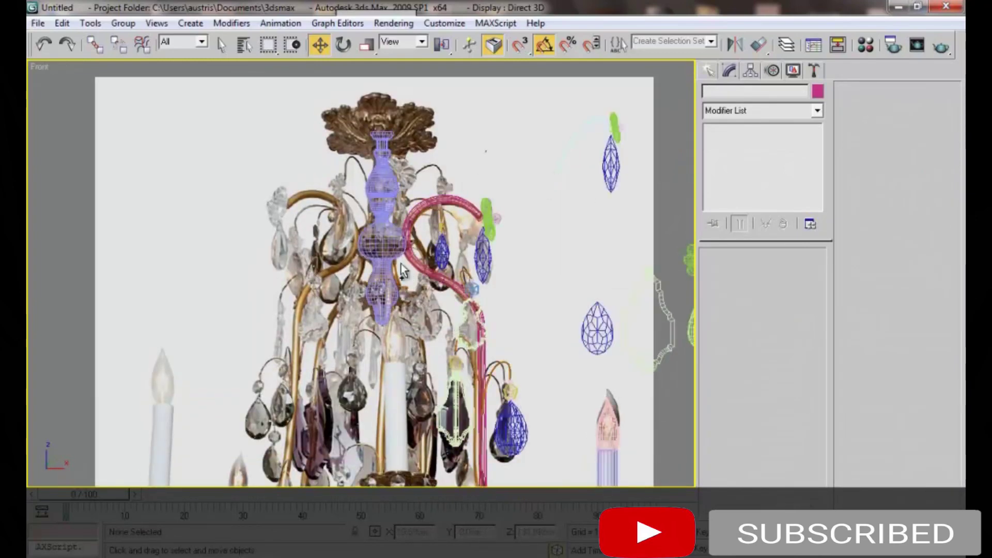
Draw Circle19 around the column, rotate it flat, and convert it to Editable Poly
scroll(379, 285, up, 5)
right_click(467, 288)
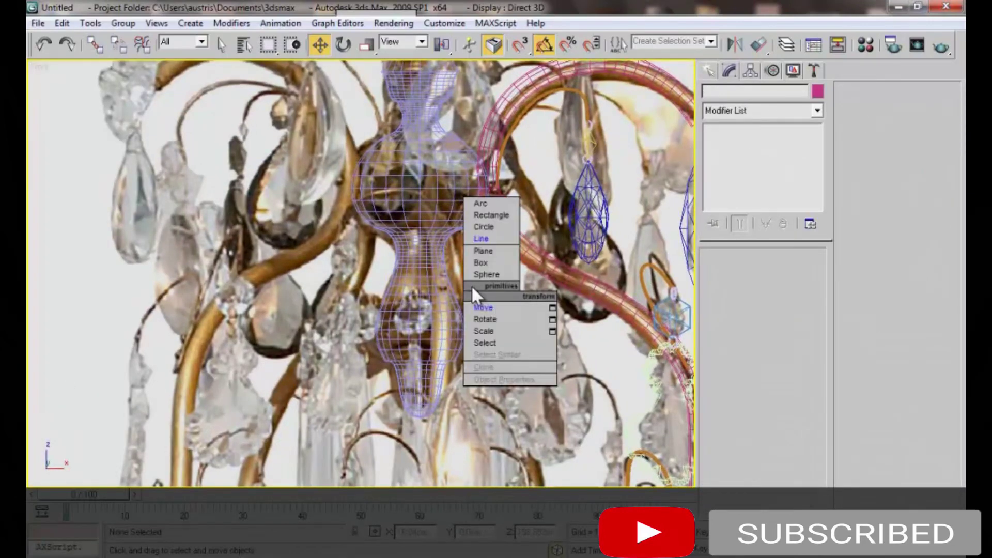
click(488, 227)
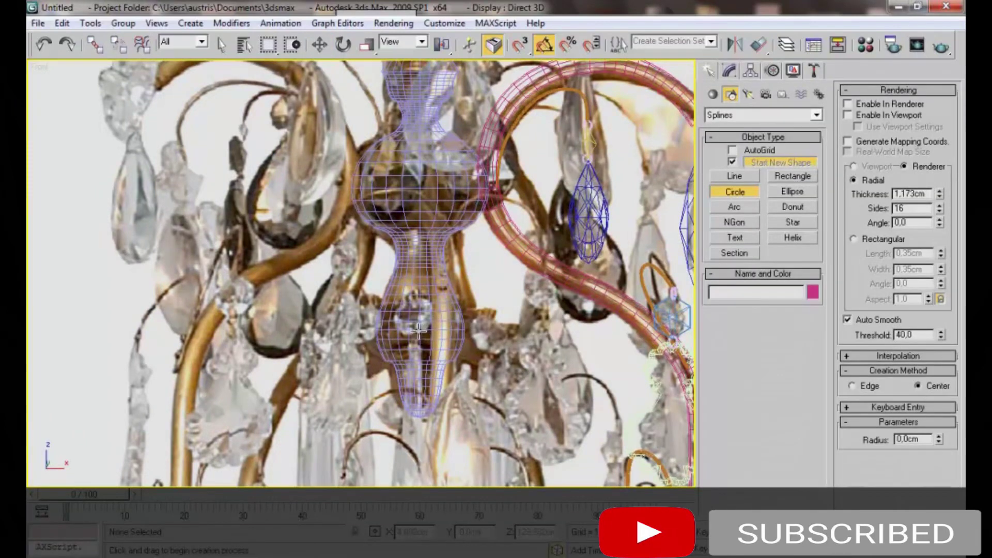
drag(419, 333, 507, 334)
key(e)
drag(423, 317, 432, 297)
key(t)
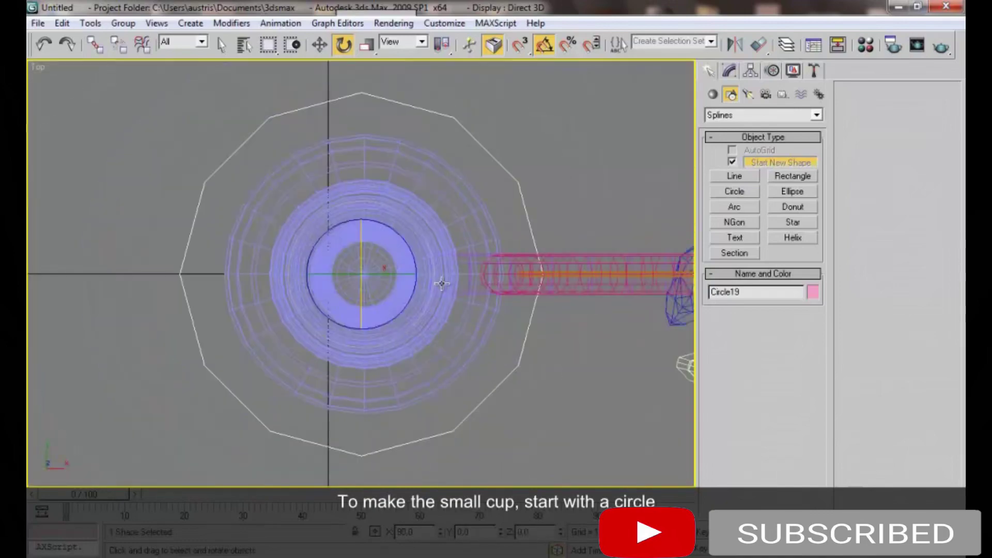
right_click(555, 202)
mouse_move(742, 350)
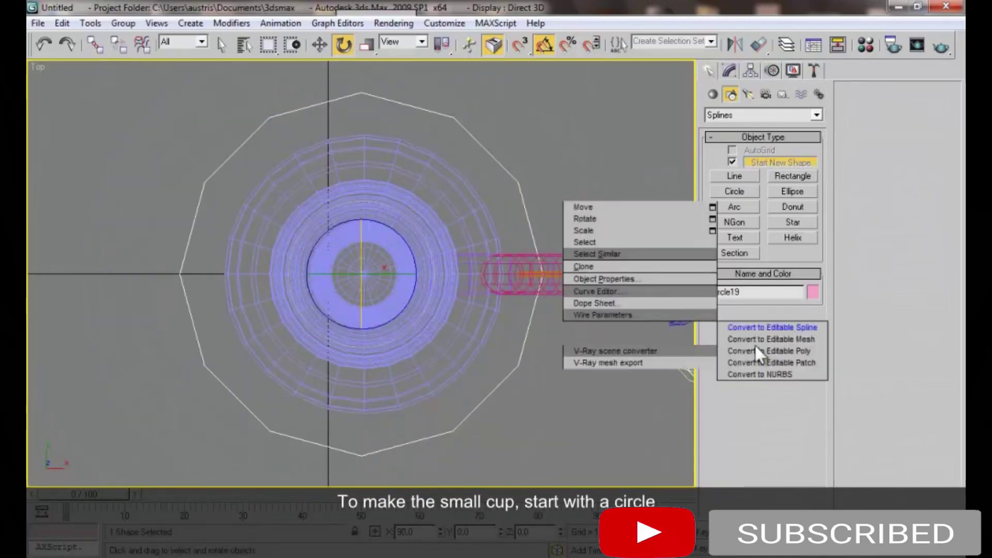
click(730, 71)
right_click(729, 130)
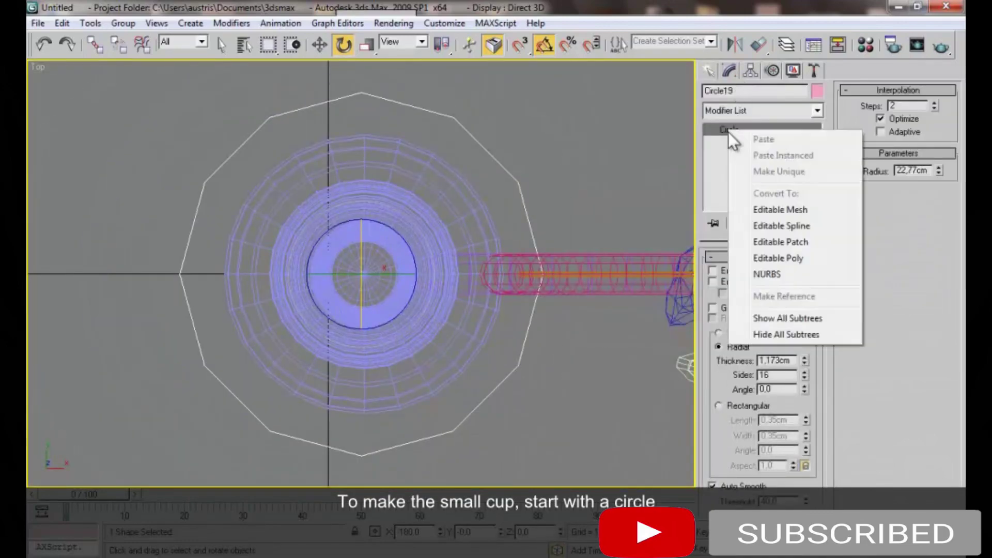
click(783, 259)
Inset the circle's polygon and collapse the inset to a single centre point
key(1)
key(4)
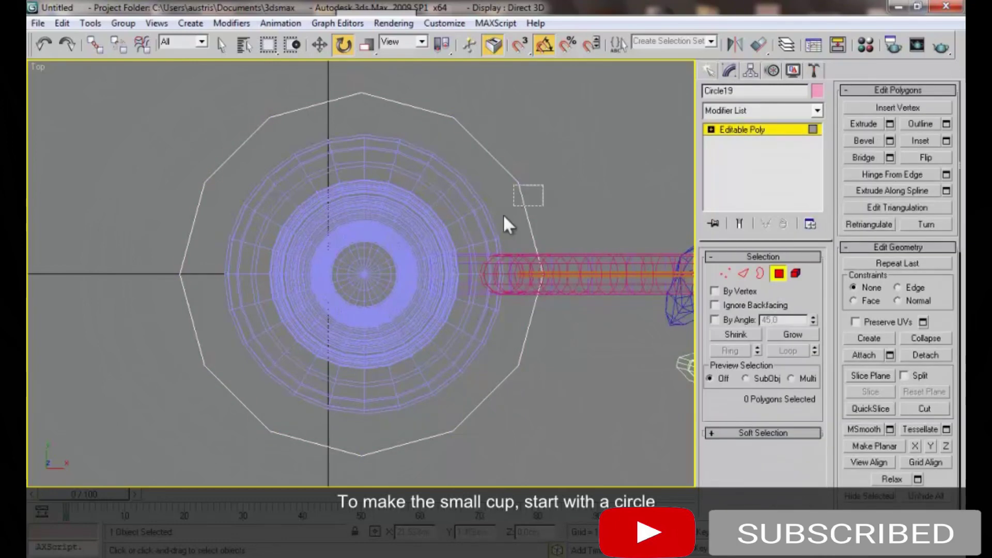
click(489, 246)
right_click(433, 229)
click(409, 302)
click(507, 327)
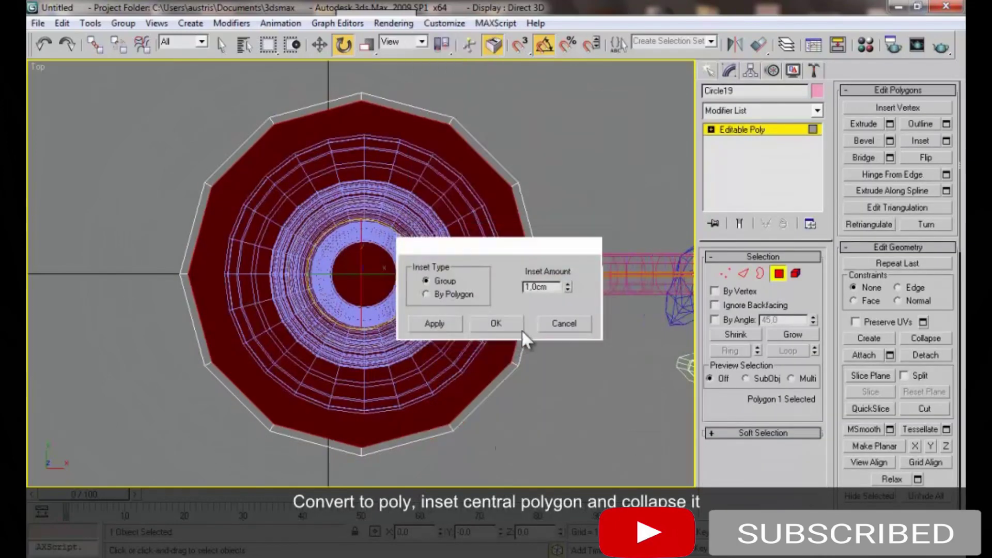
click(926, 338)
Chamfer all the disc's vertices by 2.68cm
key(1)
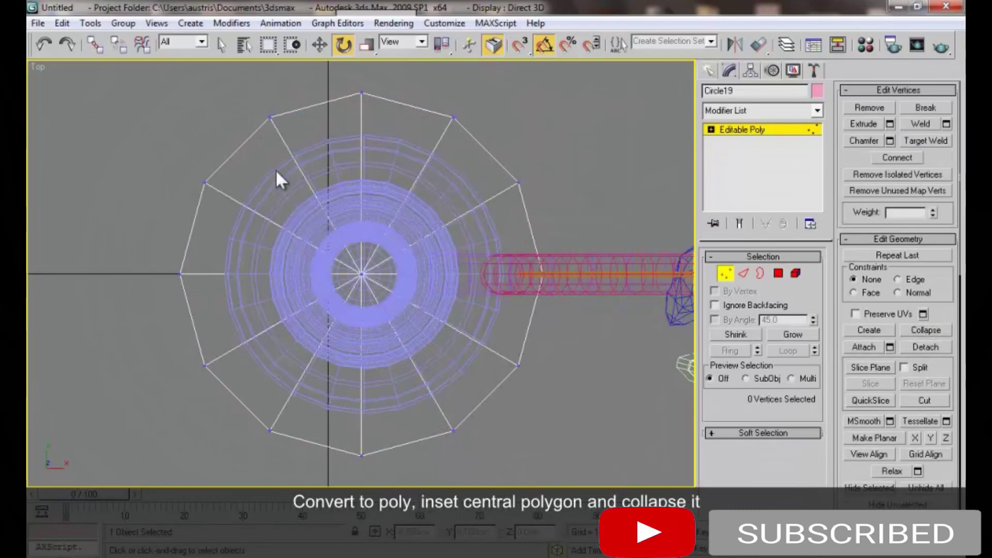
key(2)
drag(253, 182, 437, 311)
right_click(433, 229)
click(373, 288)
key(1)
drag(131, 77, 576, 465)
right_click(396, 260)
click(324, 326)
drag(480, 279, 490, 153)
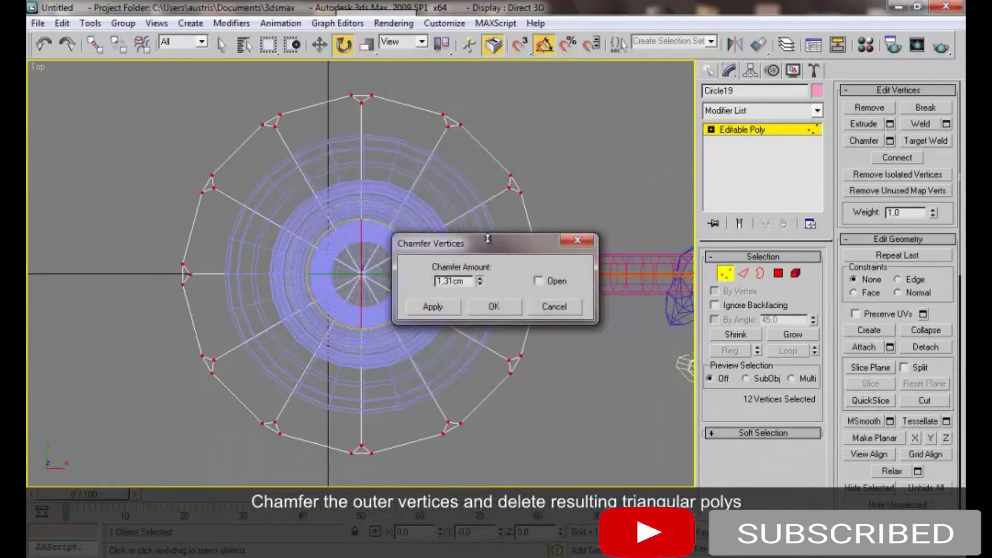
click(494, 307)
Delete the small triangular polygons to leave scalloped petal edges
key(q)
key(4)
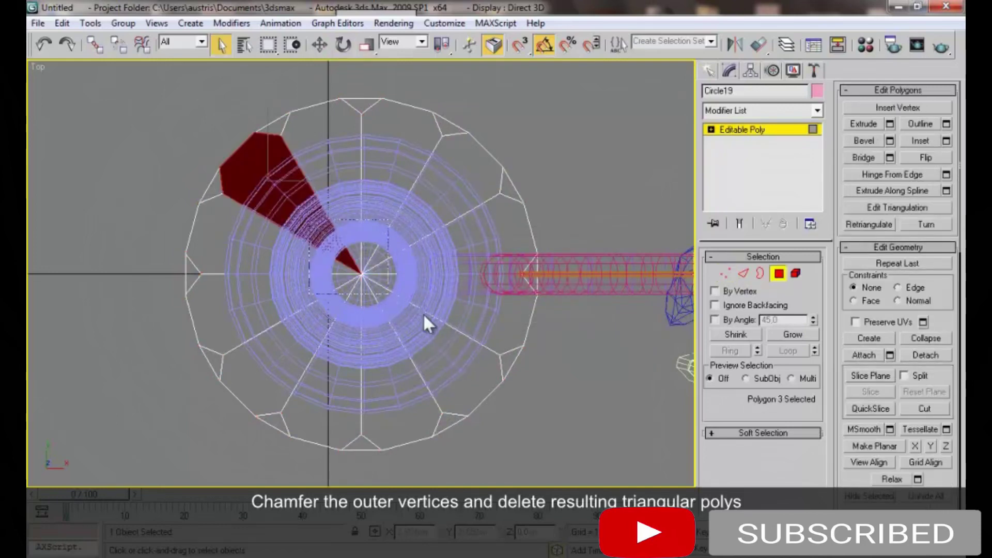
key(Delete)
key(1)
scroll(375, 268, up, 1)
scroll(386, 262, up, 1)
Isolate the flower disc and push its centre vertex downward
key(f)
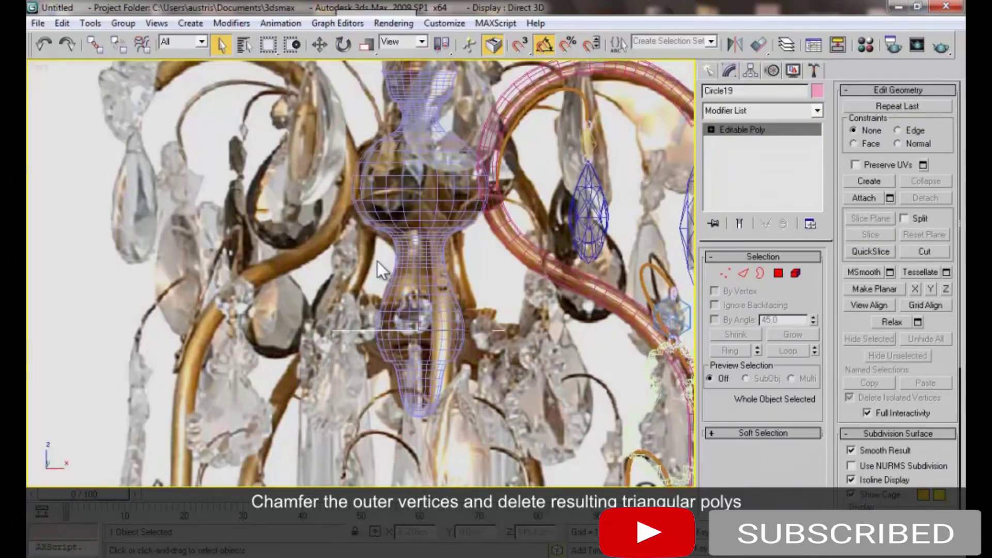
key(1)
key(p)
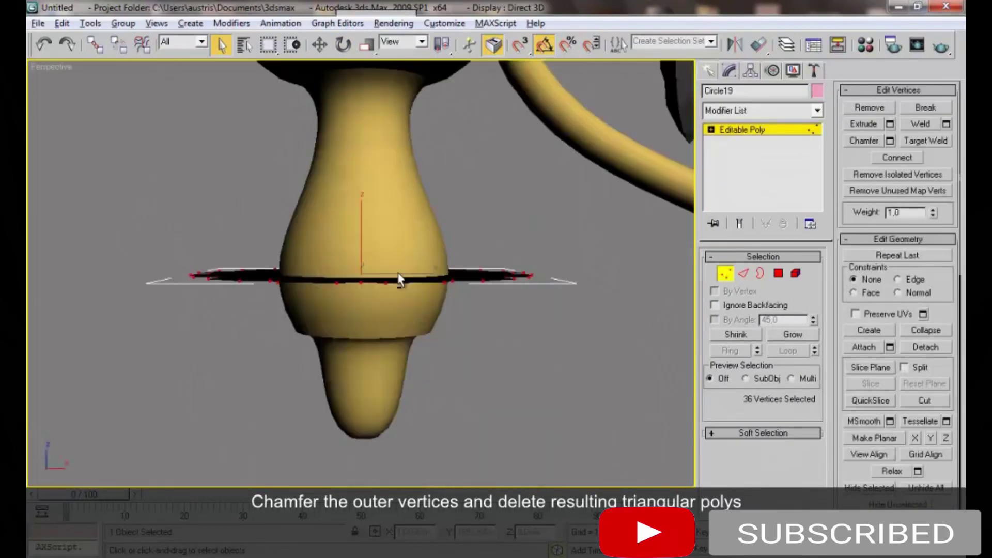
key(F4)
mouse_move(389, 284)
alt+middle_down()
mouse_move(378, 361)
mouse_move(372, 305)
alt+middle_up()
key(alt+q)
key(1)
key(w)
click(361, 278)
drag(362, 243, 363, 264)
alt+middle_drag(363, 264, 374, 138)
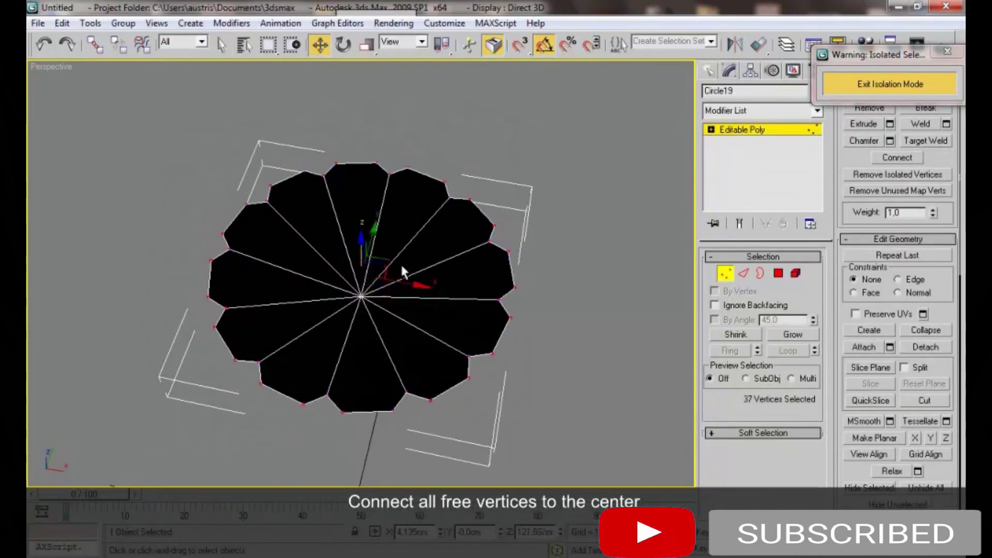
In top wireframe view, select Circle19's free outer vertices and connect them to the centre
click(364, 331)
key(t)
key(F3)
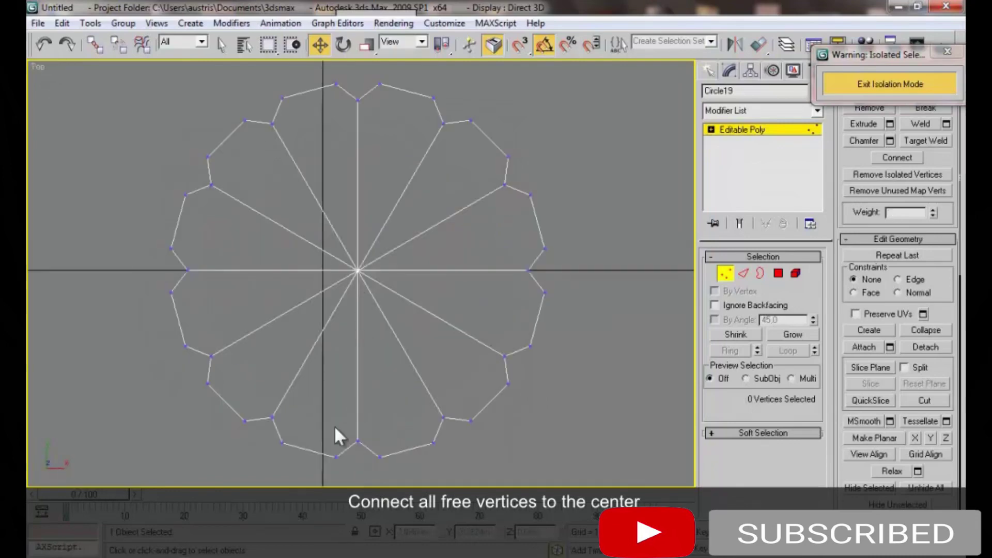
drag(350, 482, 341, 473)
ctrl+drag(440, 107, 442, 109)
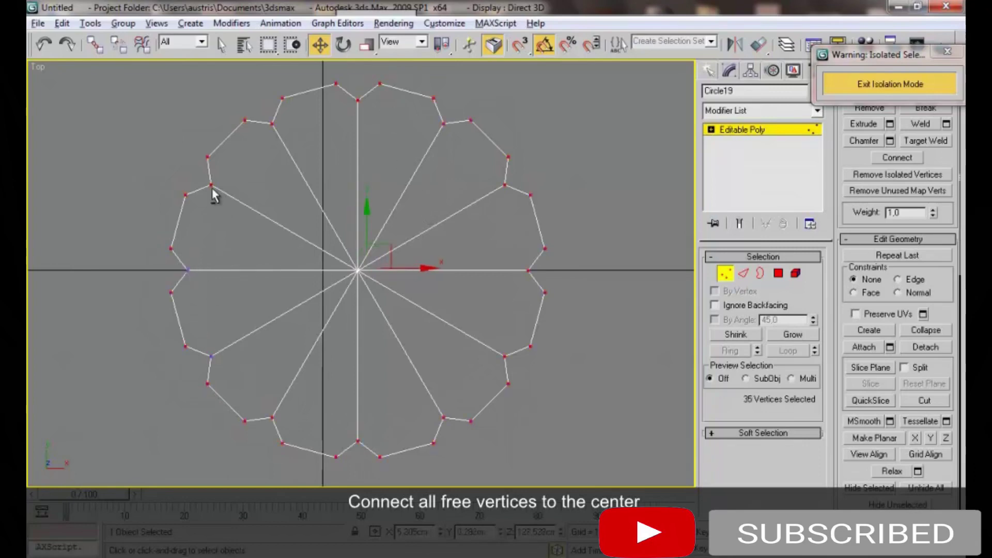
alt+click(270, 121)
alt+drag(350, 87, 367, 110)
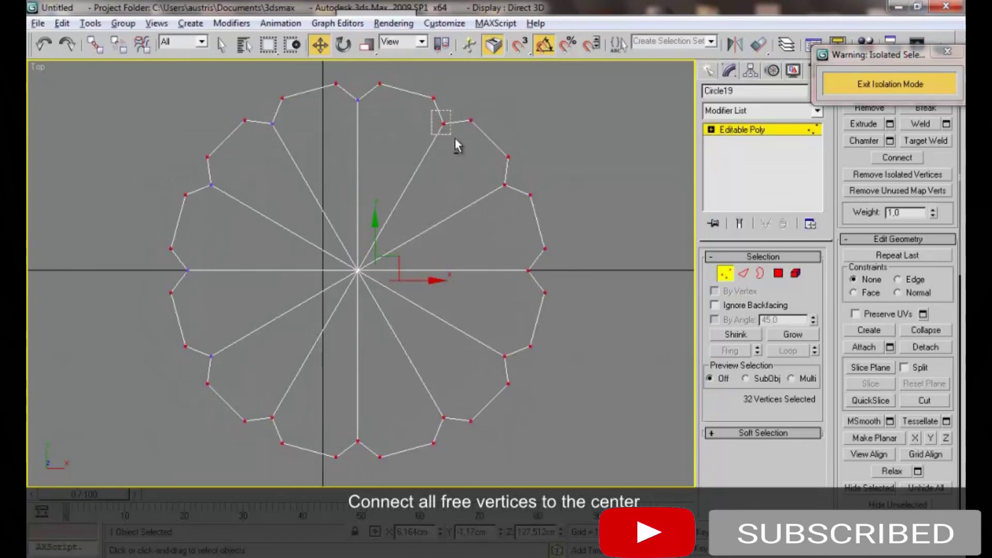
alt+drag(519, 328, 437, 429)
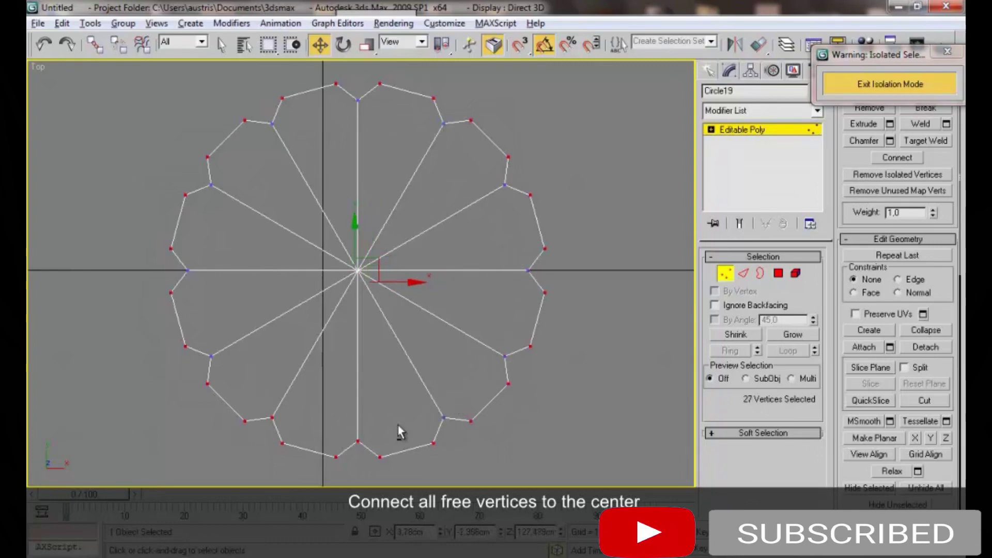
right_click(306, 332)
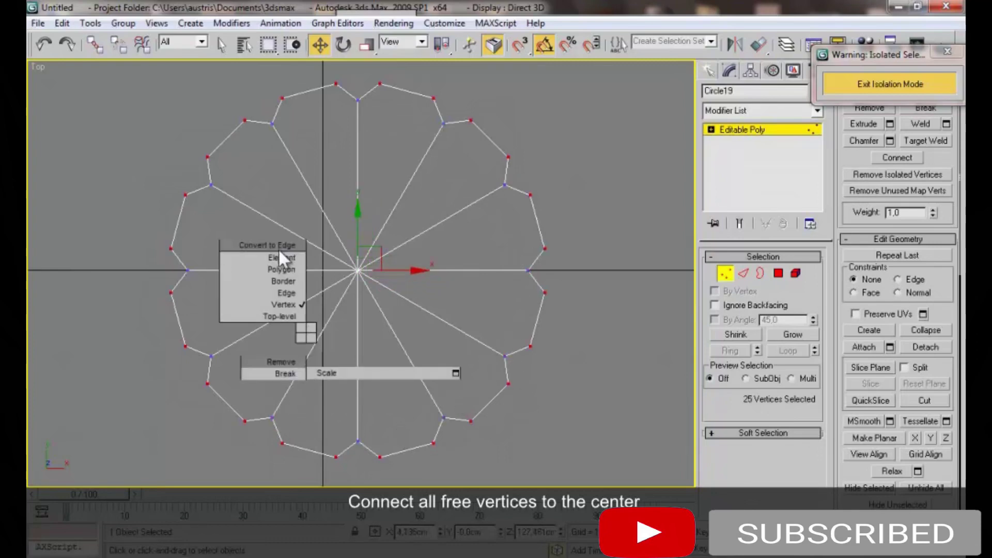
click(281, 388)
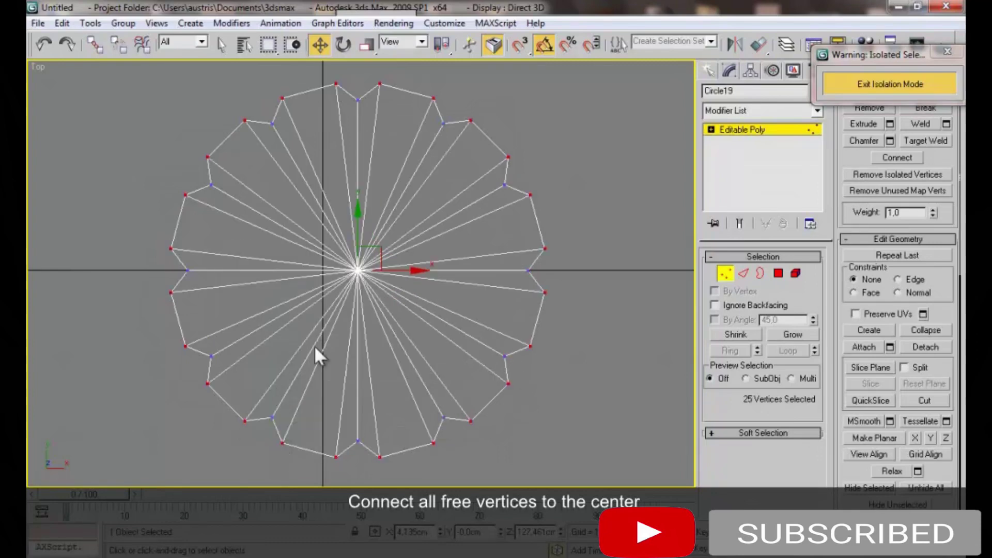
key(1)
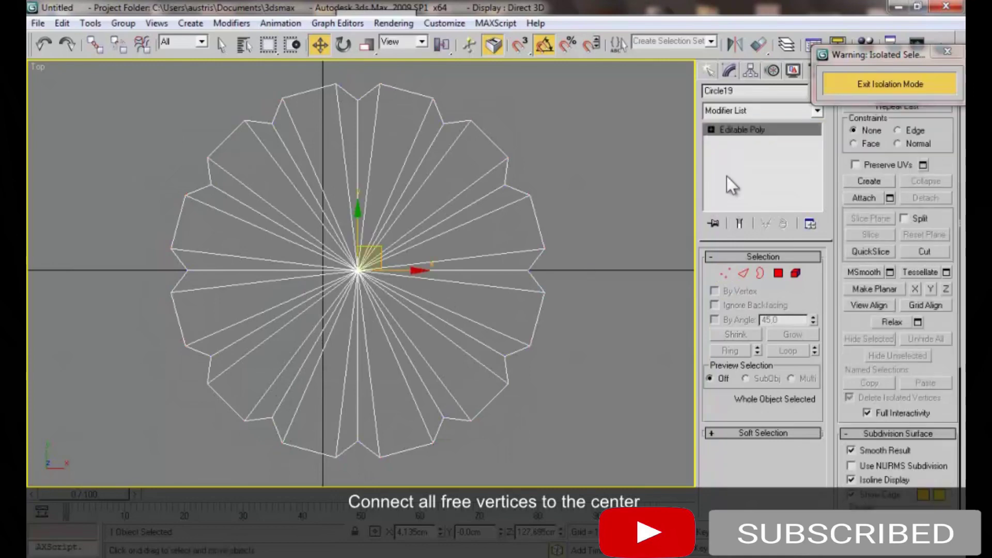
Add two edge rings across the spokes, pushing the first down into a convex cup
key(p)
alt+middle_drag(403, 207, 407, 264)
key(2)
right_click(401, 258)
click(356, 292)
drag(363, 229, 363, 243)
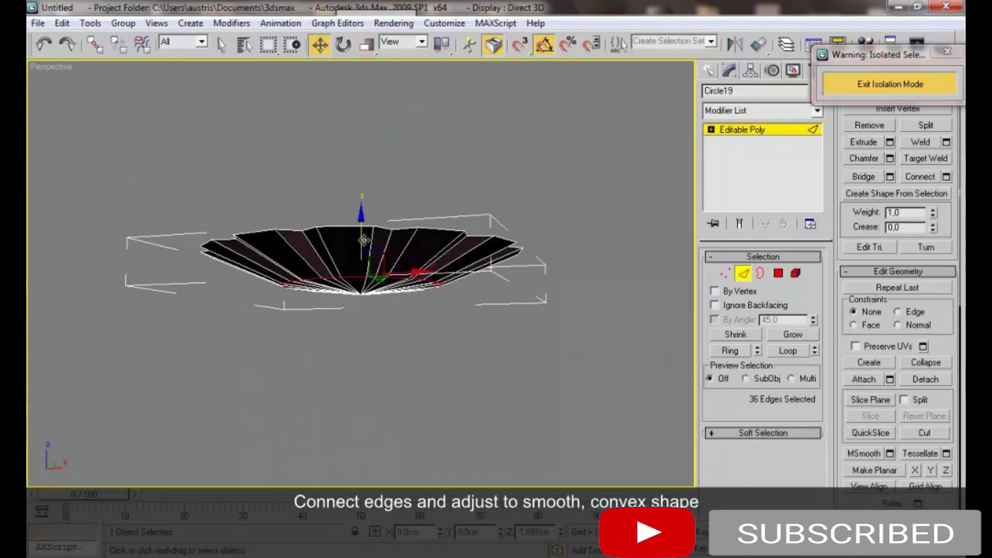
click(729, 351)
right_click(472, 283)
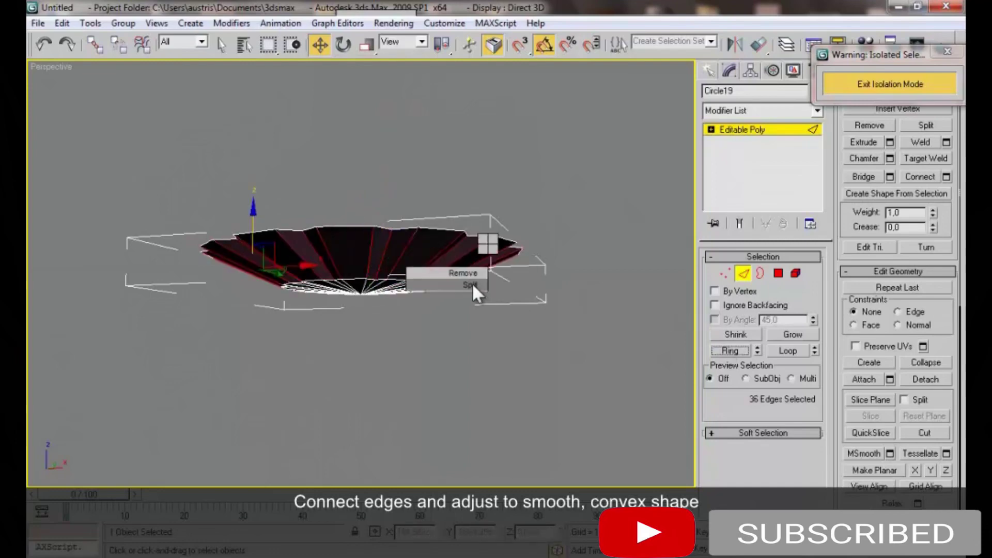
click(467, 297)
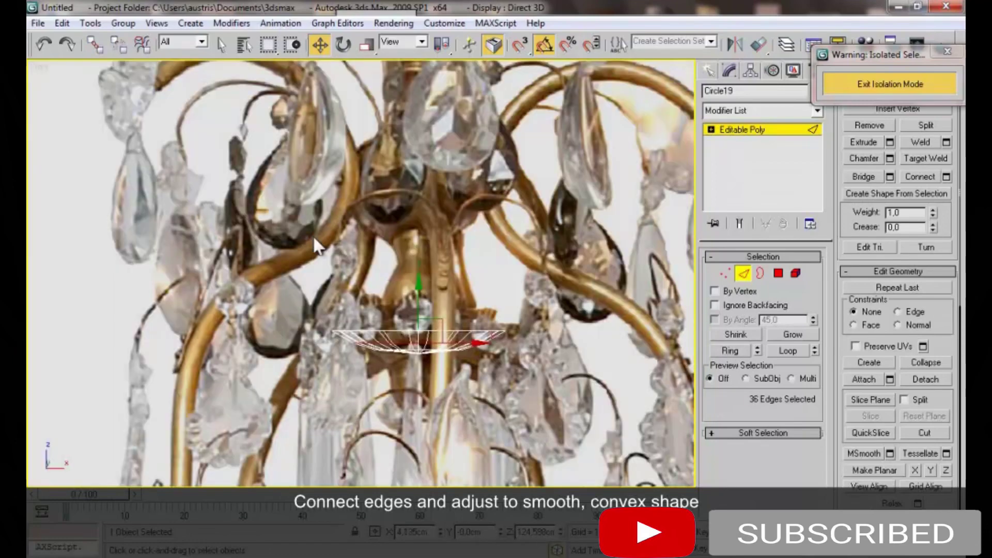
drag(519, 328, 519, 329)
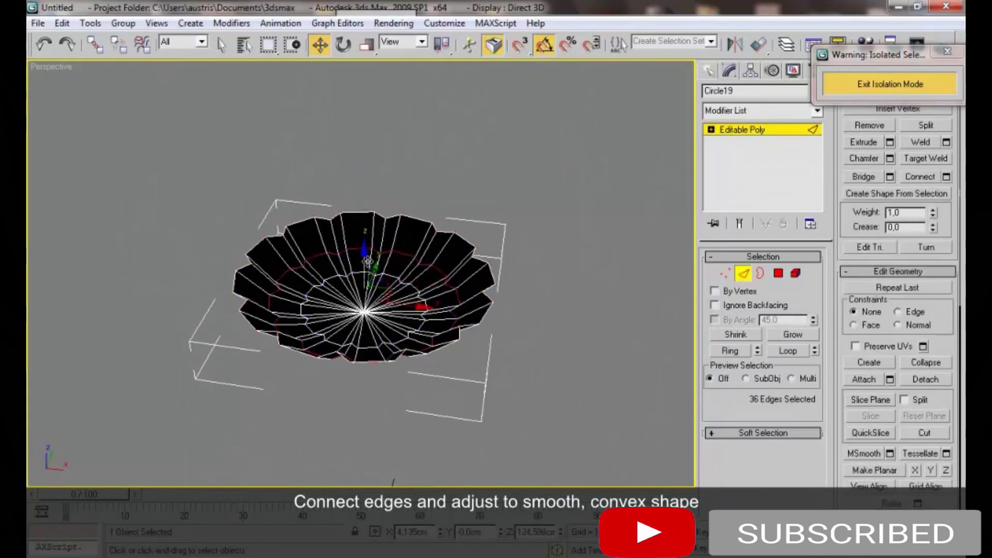
click(759, 111)
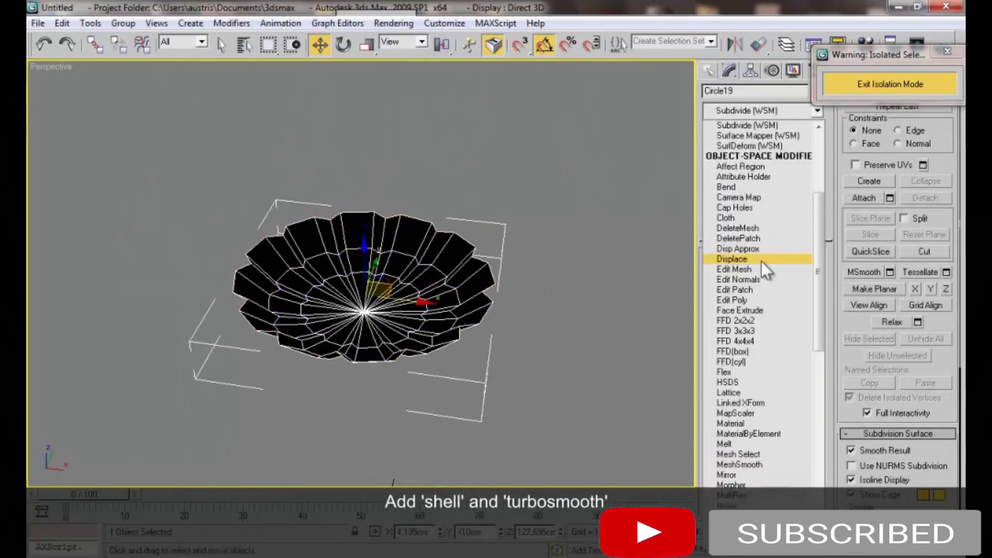
Add TurboSmooth to the cup, undoing an accidental Stretch modifier
scroll(755, 299, down, 5)
click(752, 303)
key(ctrl+z)
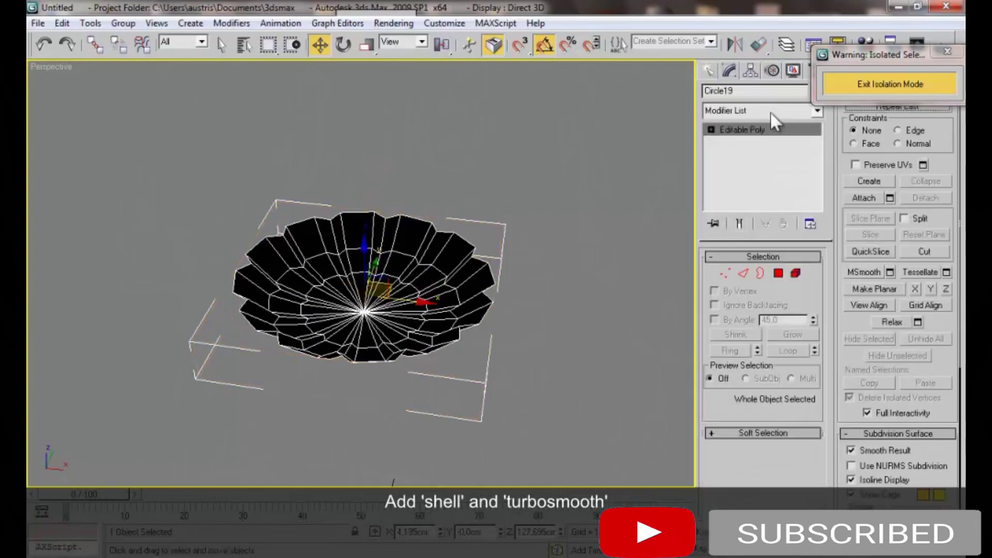
click(770, 110)
click(755, 383)
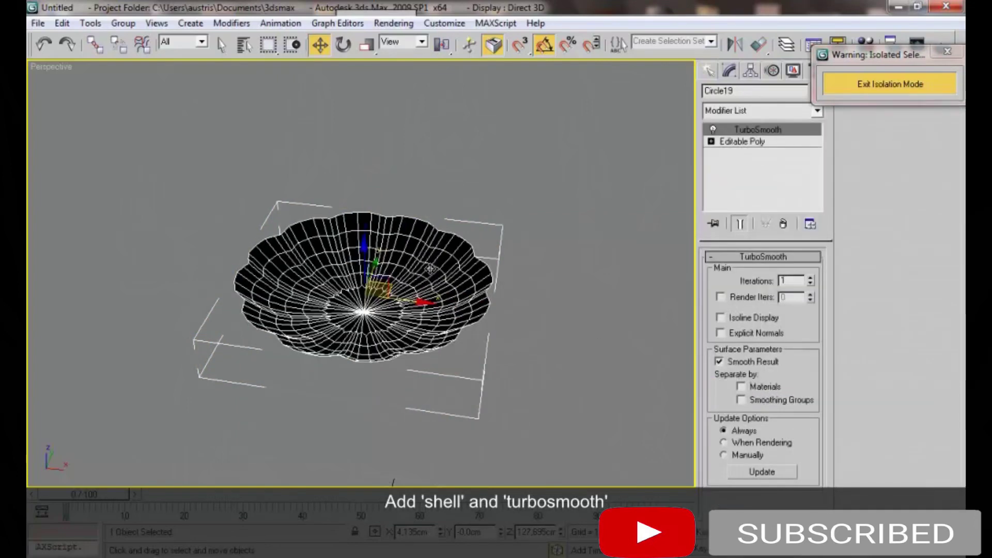
alt+middle_drag(431, 267, 424, 217)
key(F3)
Insert a Shell below TurboSmooth with 0.82cm inner amount and 2 segments
click(742, 142)
mouse_move(401, 246)
alt+middle_down()
mouse_move(402, 213)
mouse_move(402, 248)
alt+middle_up()
click(768, 111)
key(s)
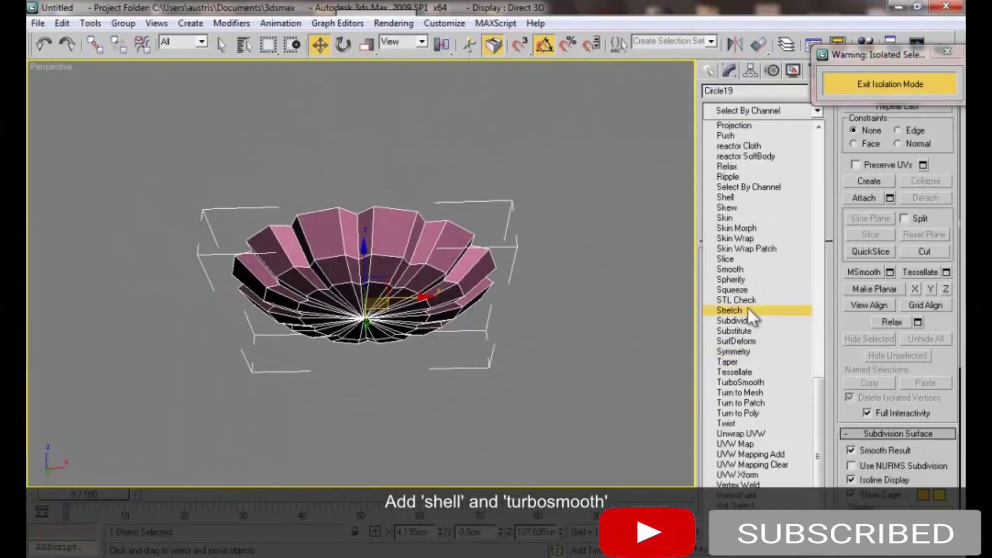
click(736, 196)
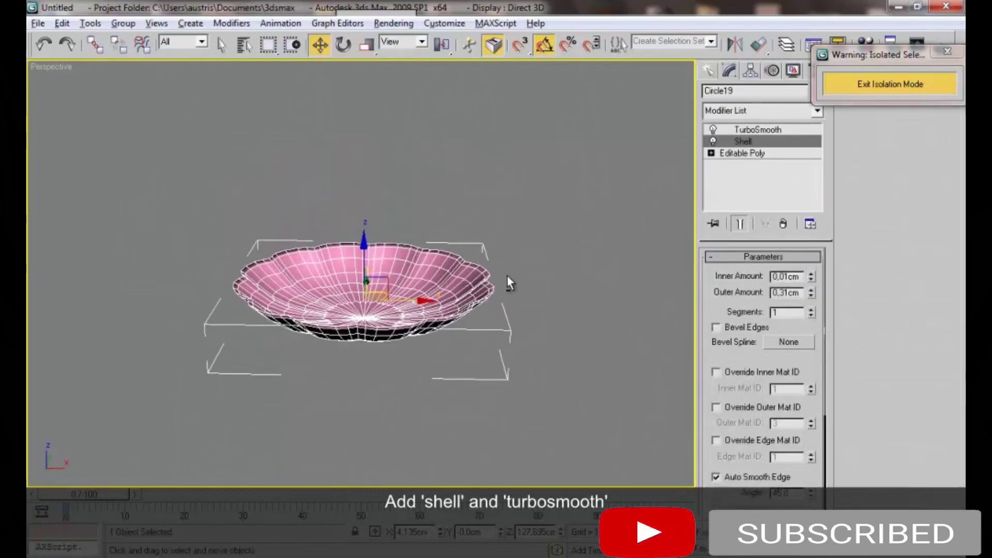
drag(812, 275, 811, 248)
click(811, 309)
key(F4)
alt+middle_drag(522, 308, 363, 341)
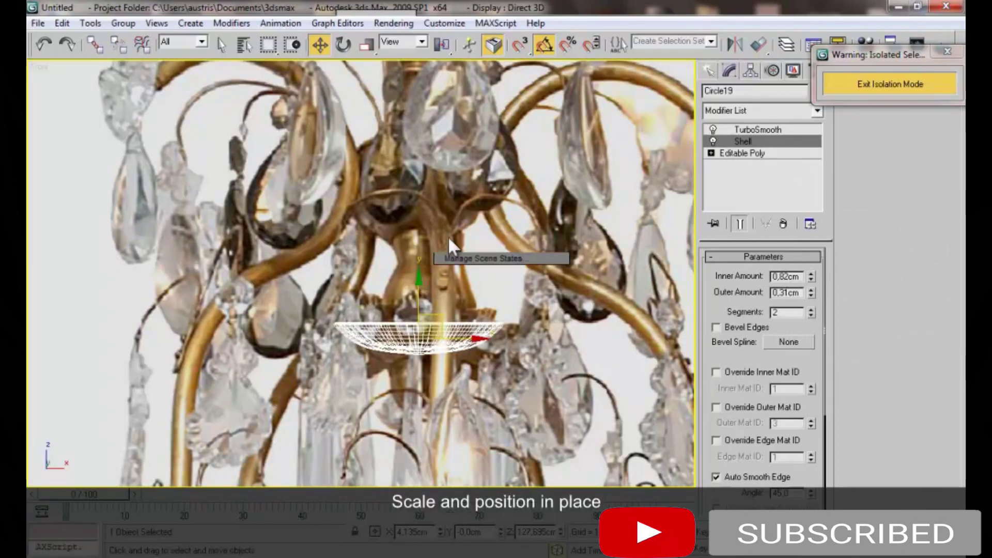
right_click(448, 237)
scroll(429, 253, down, 3)
scroll(429, 254, down, 2)
Scale the cup slightly wider to fit the gold column
key(r)
drag(407, 309, 408, 307)
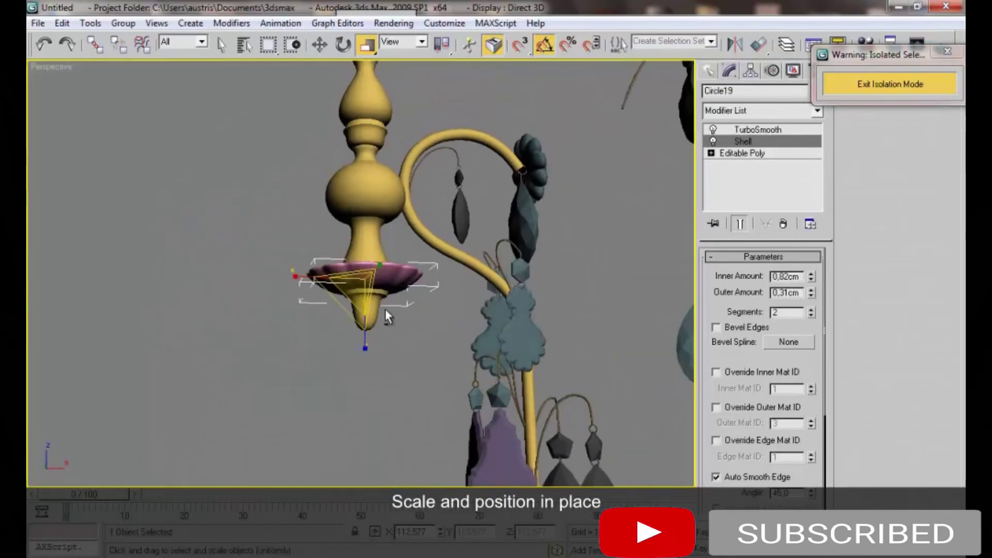
alt+middle_drag(372, 449, 354, 360)
Assign the gold material to the bowl and check it in the front reference view
click(866, 42)
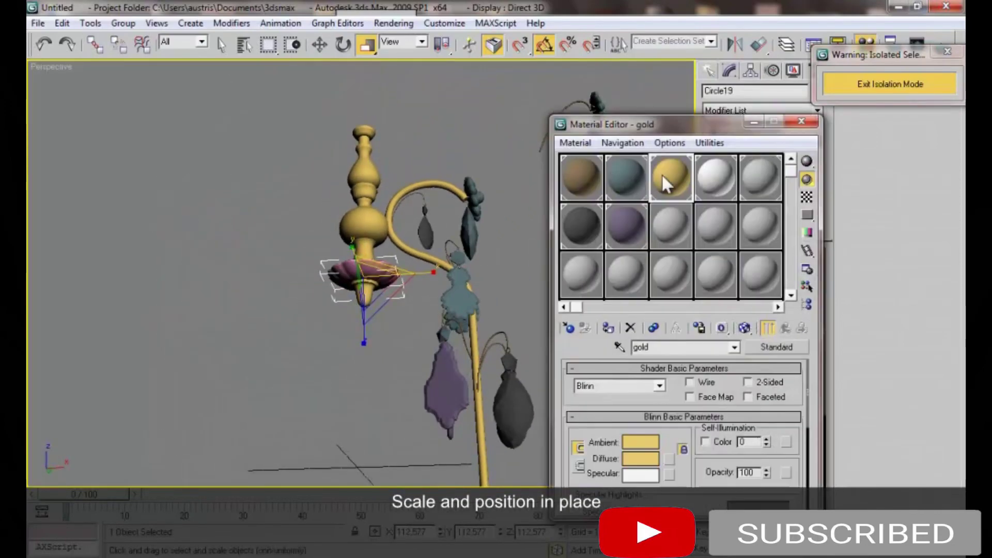
click(609, 327)
click(498, 196)
click(801, 122)
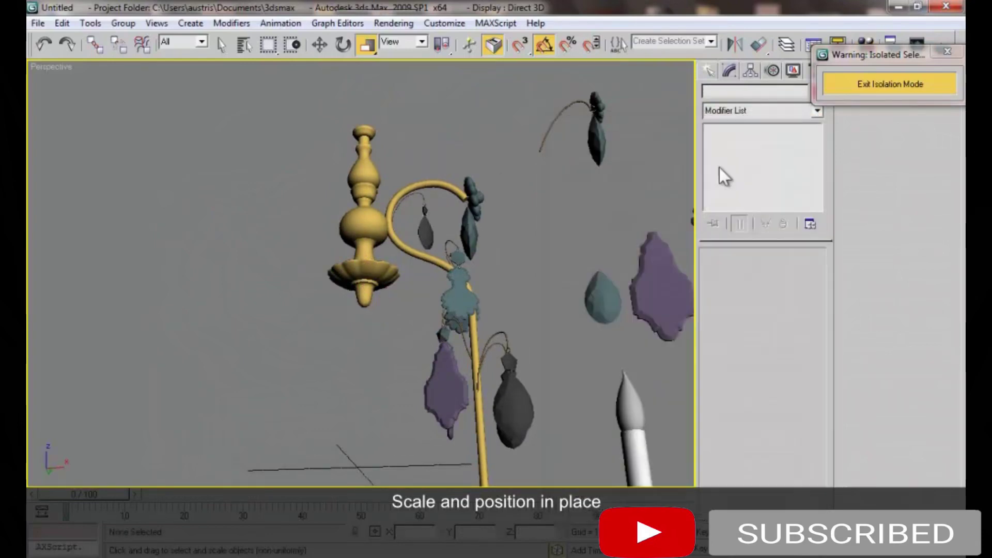
scroll(446, 279, down, 5)
mouse_move(408, 311)
middle_down()
mouse_move(421, 338)
mouse_move(408, 310)
middle_up()
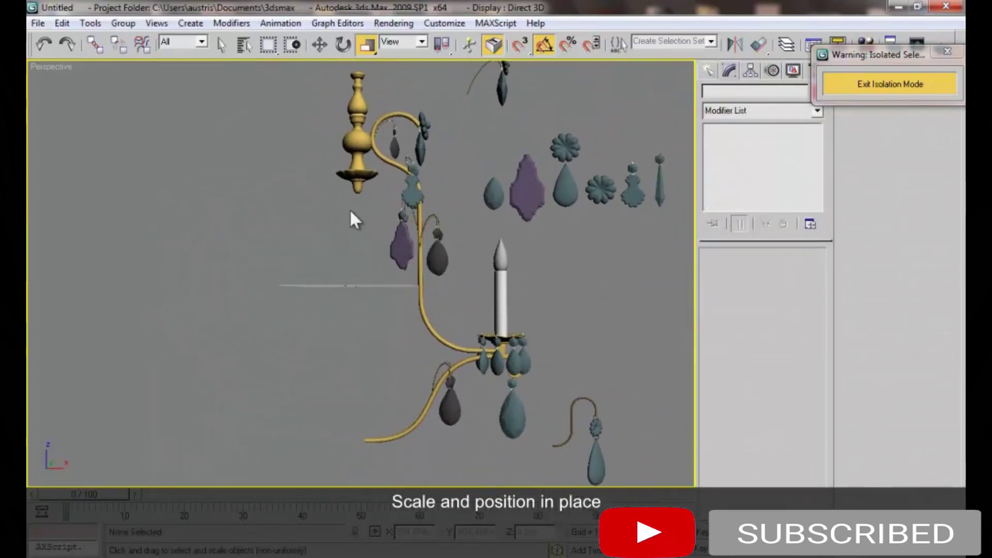
click(368, 172)
key(f)
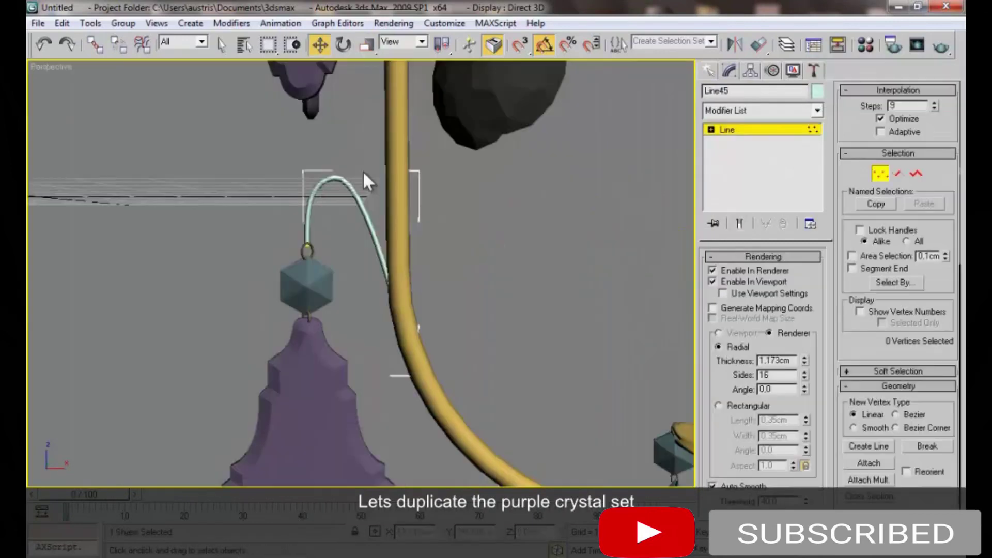
Reshape the wire hook by moving its top point and changing its end vertex type
drag(360, 171, 365, 175)
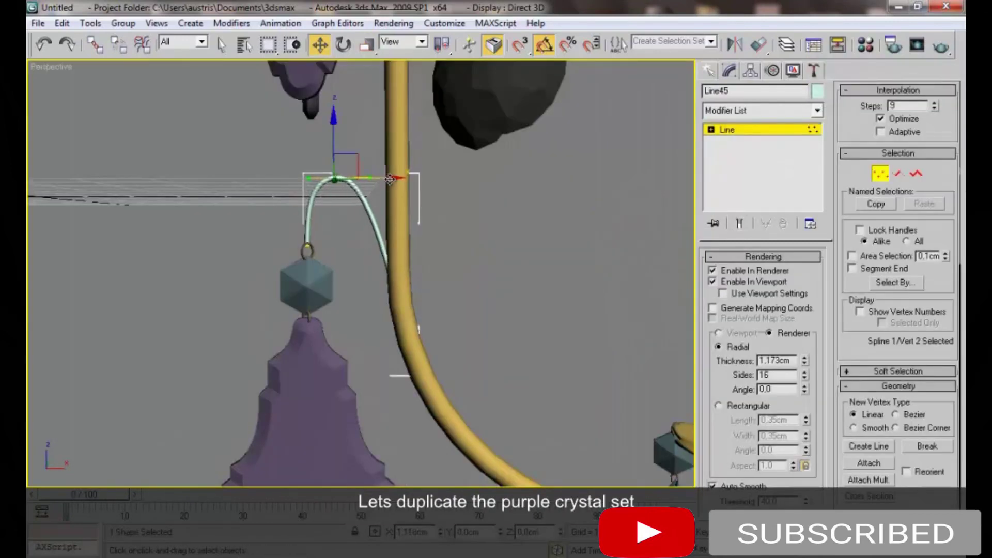
drag(446, 357, 455, 364)
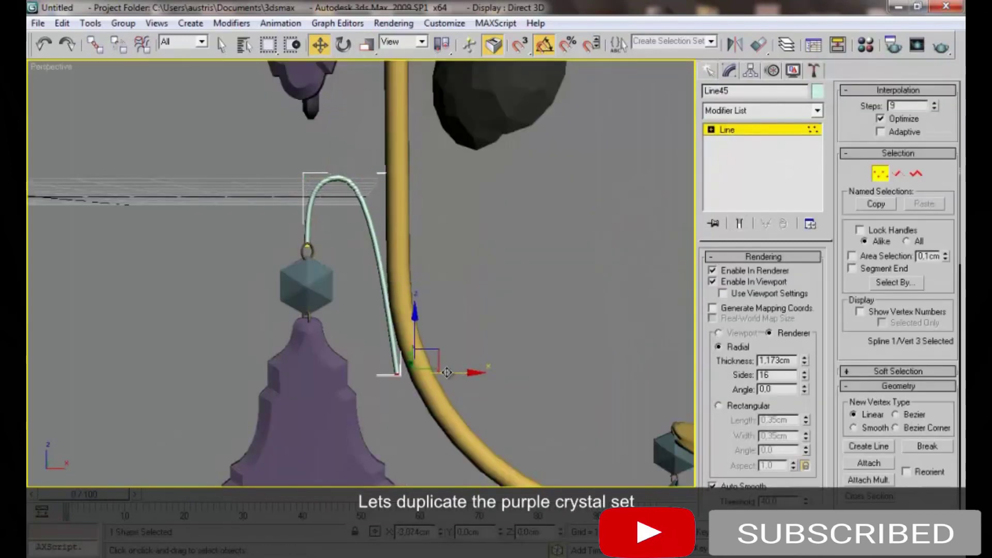
right_click(394, 274)
click(376, 286)
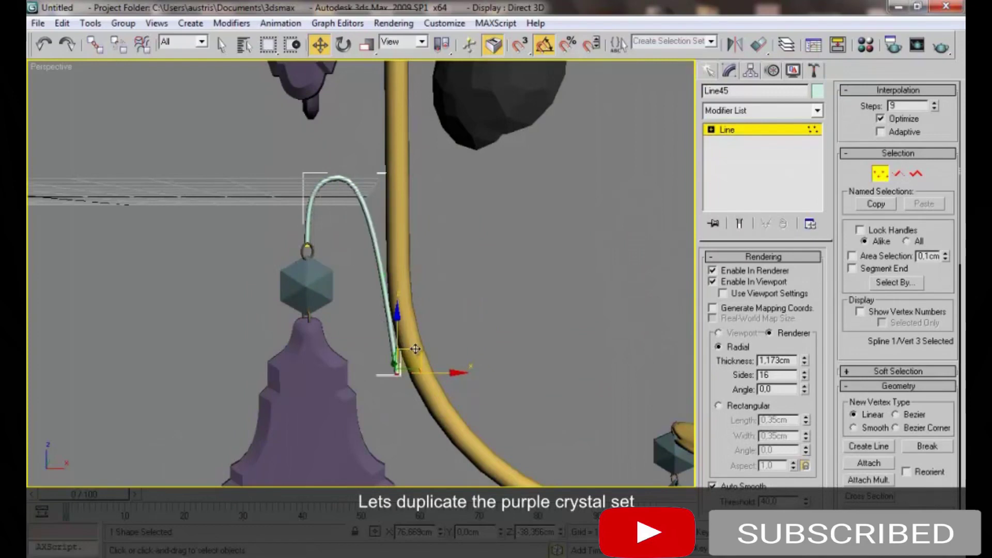
key(ctrl+b)
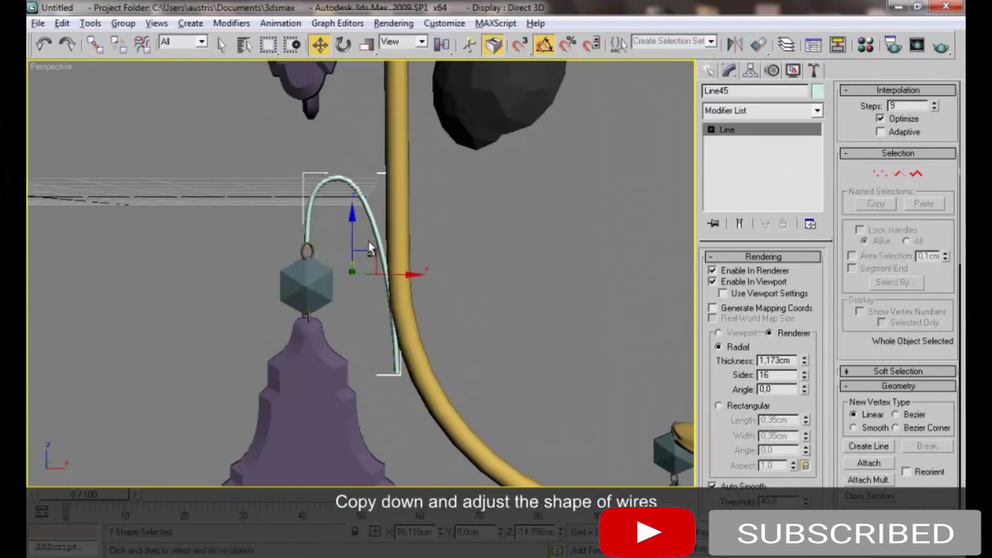
Assign the wire material to the wire hook
key(m)
click(603, 326)
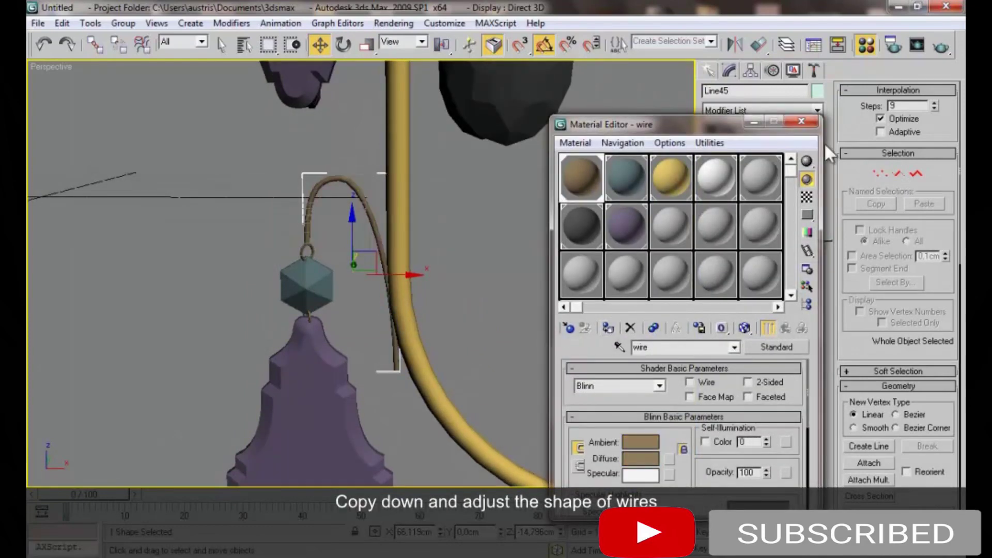
click(801, 121)
scroll(362, 268, down, 3)
scroll(324, 282, up, 1)
key(1)
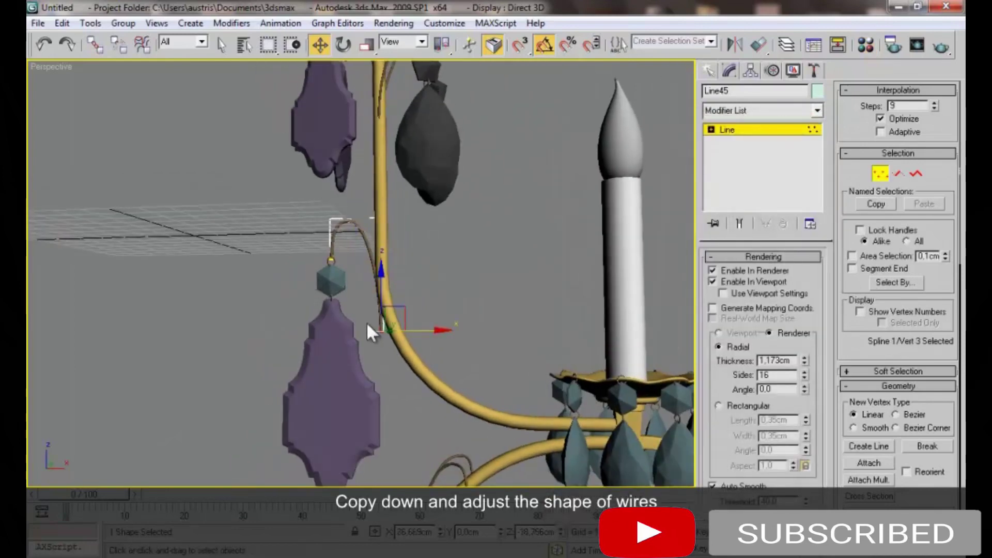
key(ctrl+b)
Group the wire hook together with its purple crystal
mouse_move(423, 330)
alt+middle_down()
mouse_move(411, 321)
mouse_move(337, 328)
mouse_move(212, 137)
alt+middle_up()
drag(343, 349, 343, 349)
click(123, 22)
click(130, 35)
key(Return)
Rotate and tilt the pendant group and move it against the gold arm beside the candle
key(e)
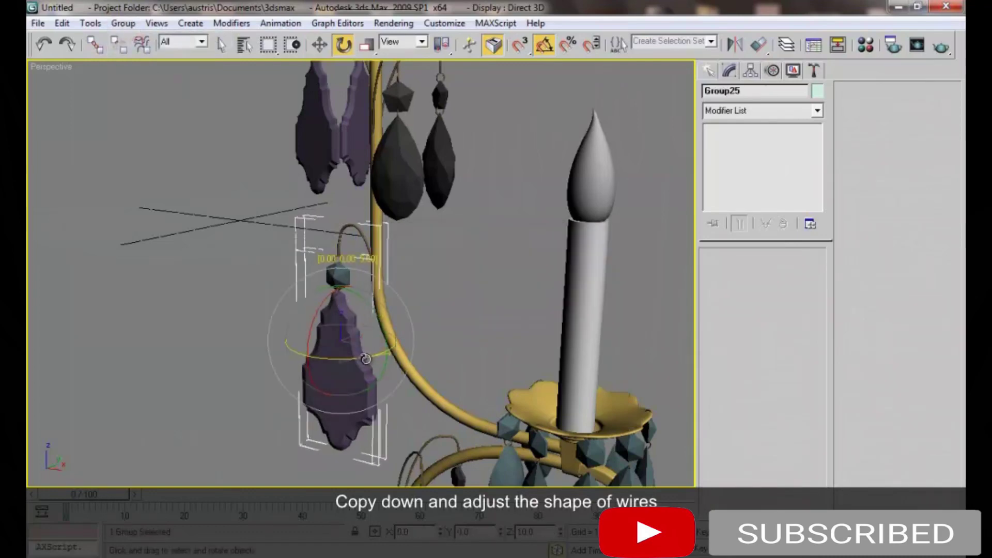
drag(360, 365, 349, 364)
key(w)
alt+middle_drag(348, 364, 374, 309)
drag(374, 309, 359, 320)
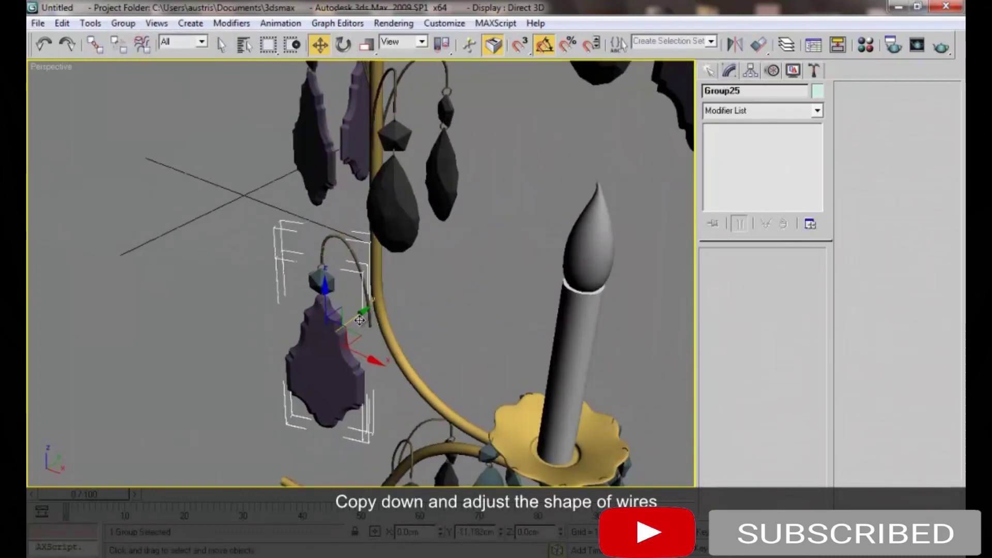
key(e)
drag(362, 365, 345, 369)
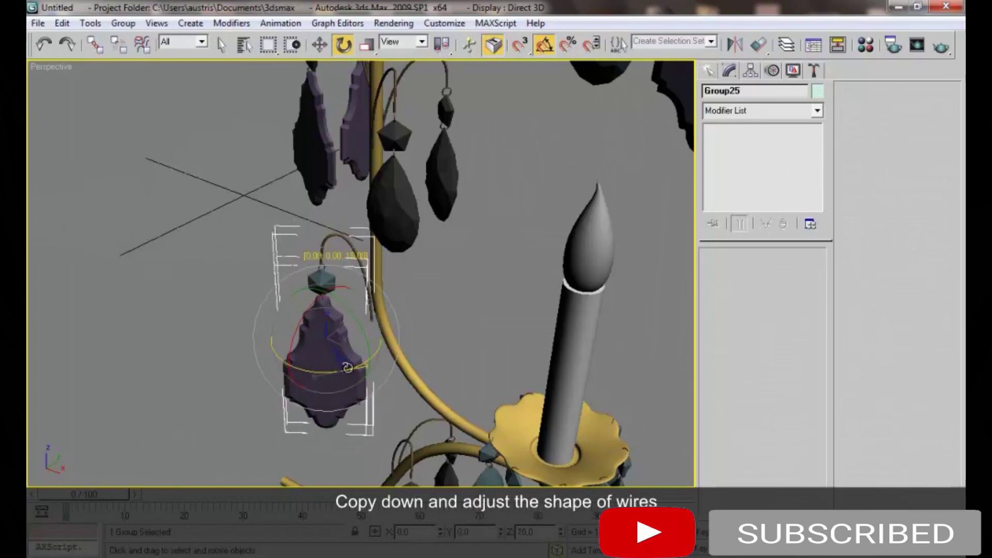
alt+middle_drag(347, 367, 344, 378)
mouse_move(344, 378)
mouse_down()
mouse_move(351, 357)
mouse_move(378, 343)
mouse_up()
key(w)
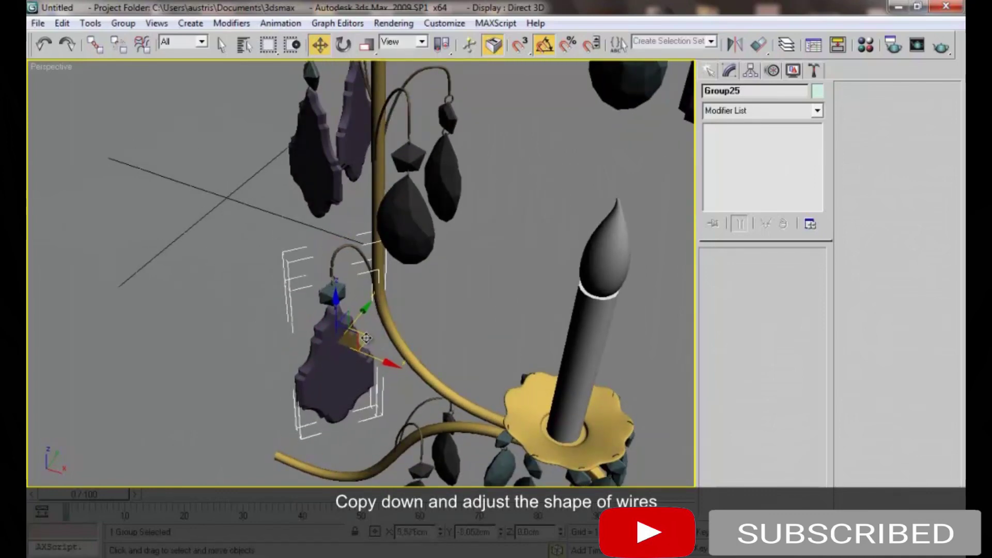
mouse_move(378, 343)
alt+middle_down()
mouse_move(391, 284)
mouse_move(333, 330)
alt+middle_up()
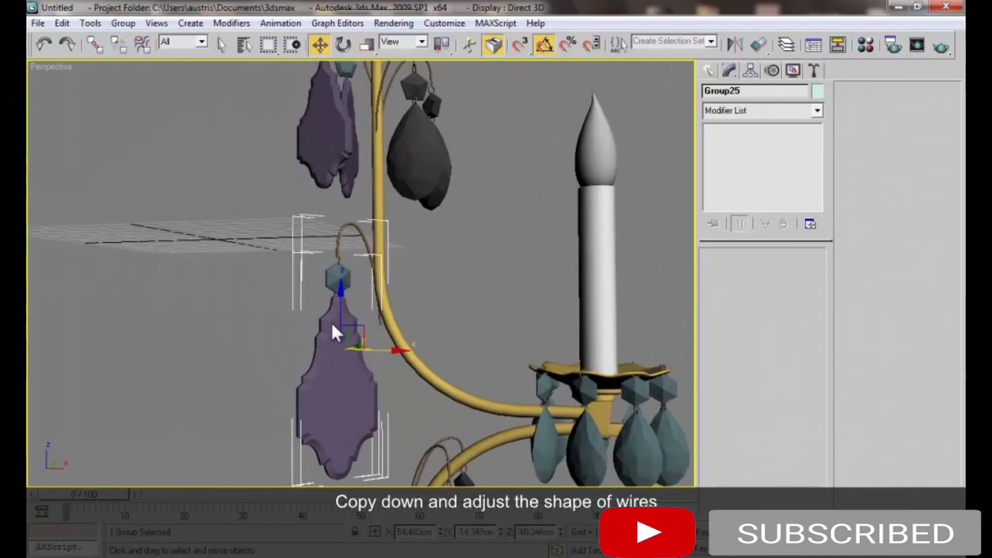
click(386, 345)
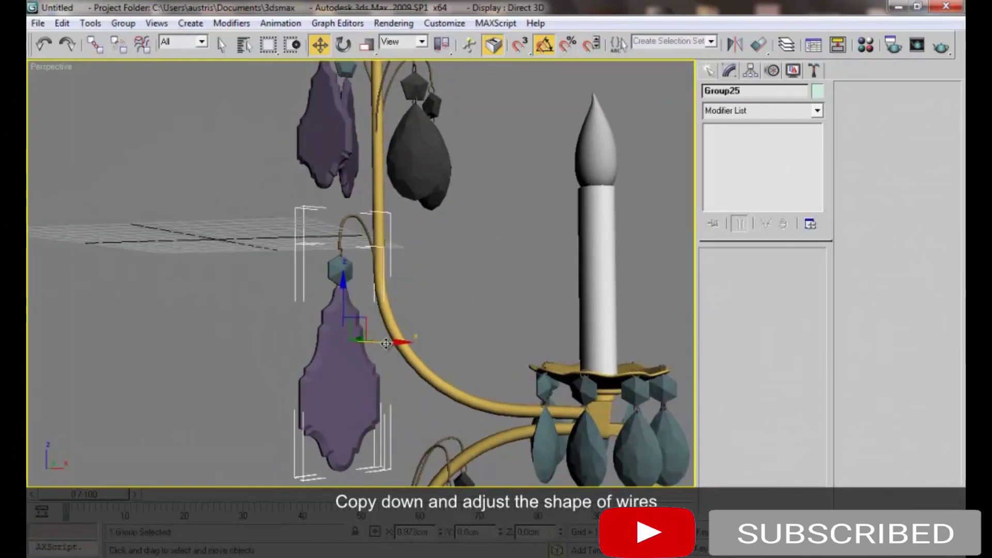
alt+middle_drag(387, 339, 307, 231)
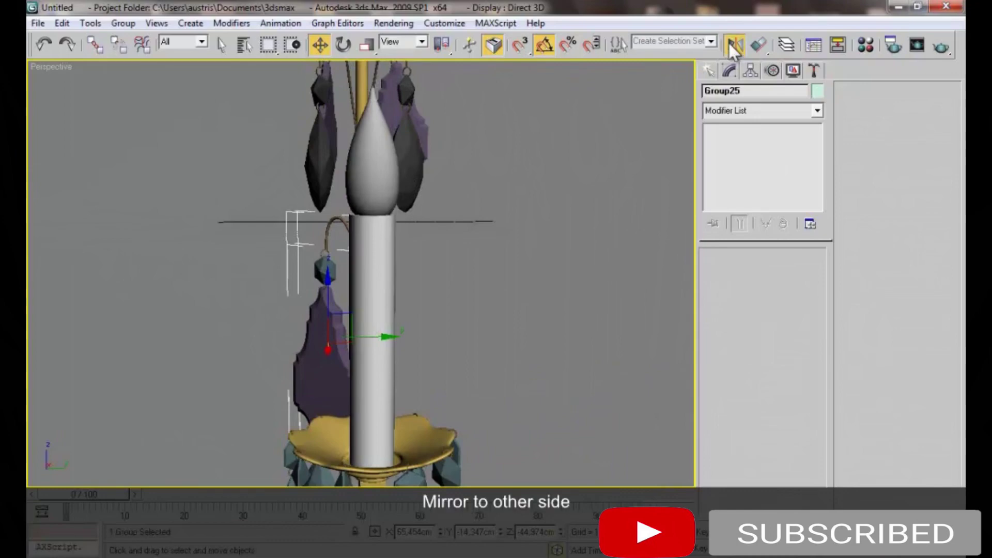
Mirror an instance of the pendant group to the opposite side of the arm
click(733, 44)
click(457, 389)
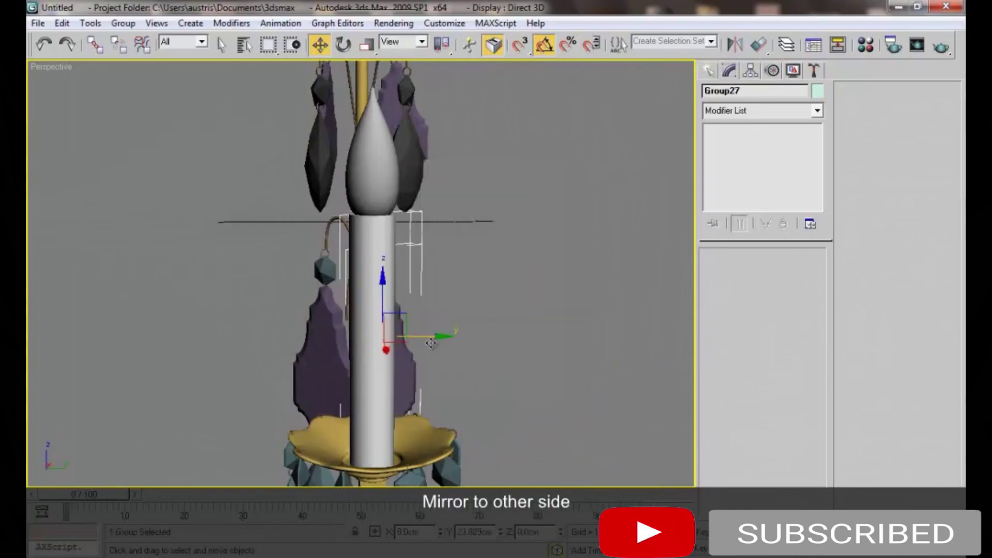
alt+middle_drag(416, 365, 447, 343)
drag(439, 348, 435, 347)
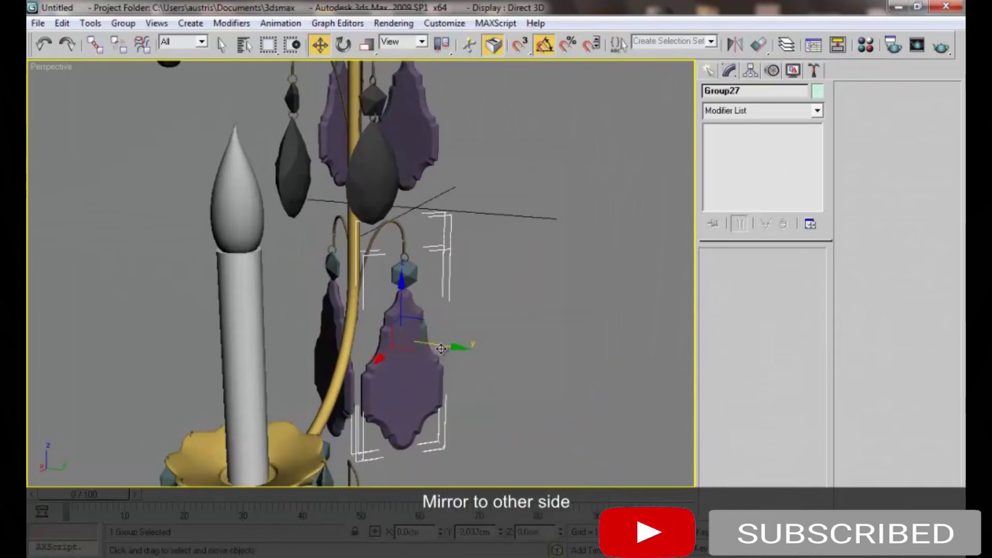
Turn the mirrored pendant 40° and the original pendant -10° about Z
click(123, 23)
click(142, 78)
click(414, 383)
key(e)
drag(441, 373, 447, 372)
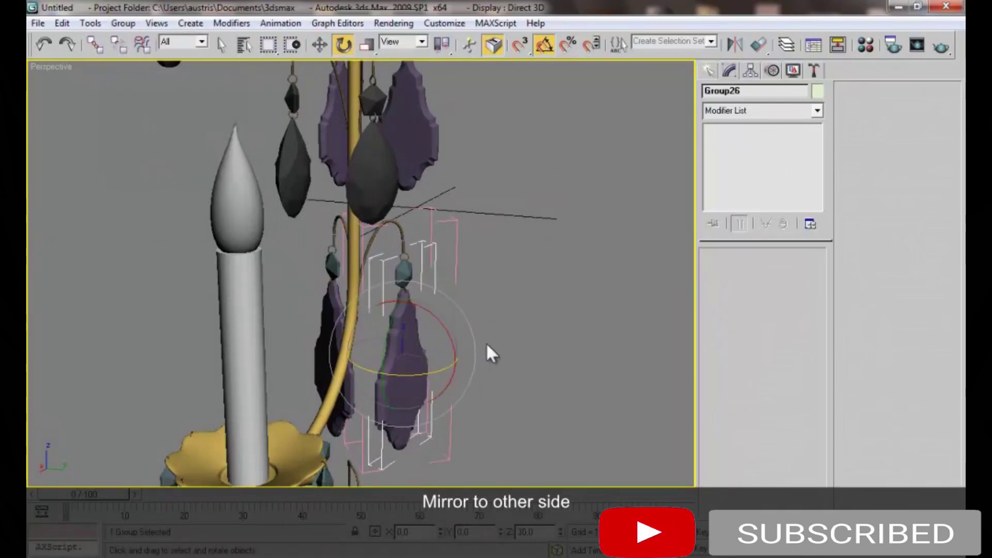
alt+middle_drag(485, 342, 294, 343)
click(336, 393)
drag(345, 367, 332, 366)
Deselect everything and compare both pendants against the front reference photo
key(ctrl+d)
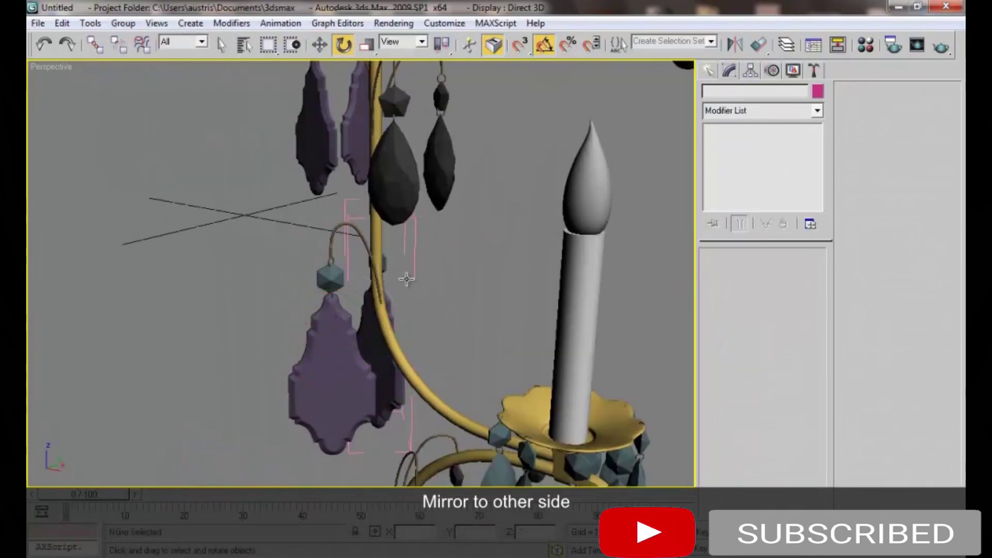
scroll(359, 361, down, 3)
scroll(358, 361, down, 3)
scroll(358, 361, down, 2)
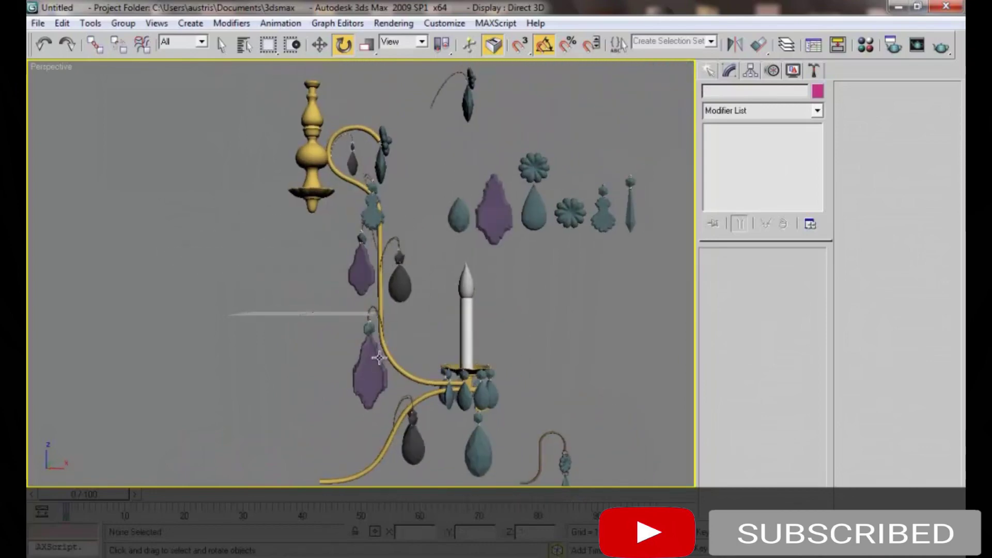
alt+middle_drag(359, 360, 320, 329)
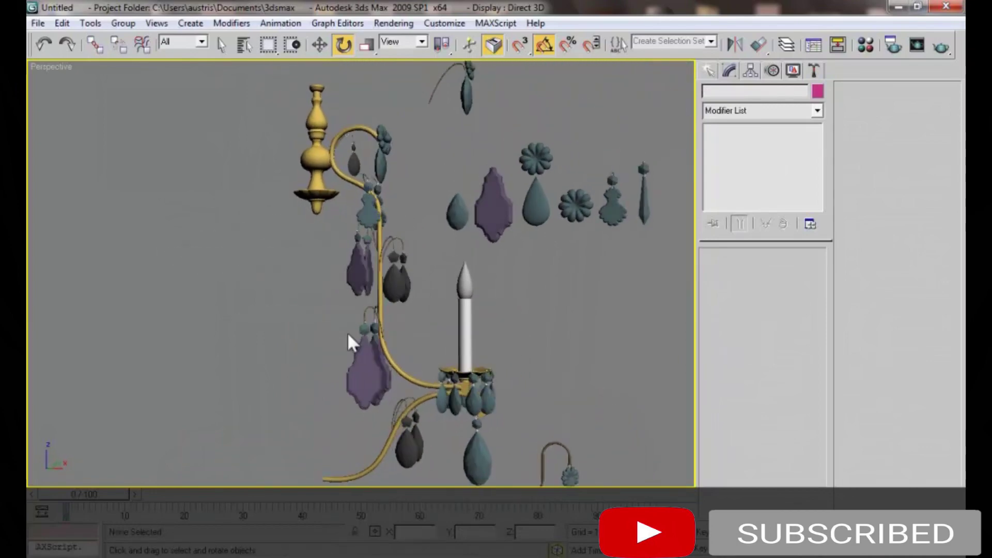
key(f)
scroll(341, 326, down, 5)
middle_drag(342, 325, 375, 293)
Zoom into the reference and start a Line along the lower central element's profile
scroll(374, 293, up, 1)
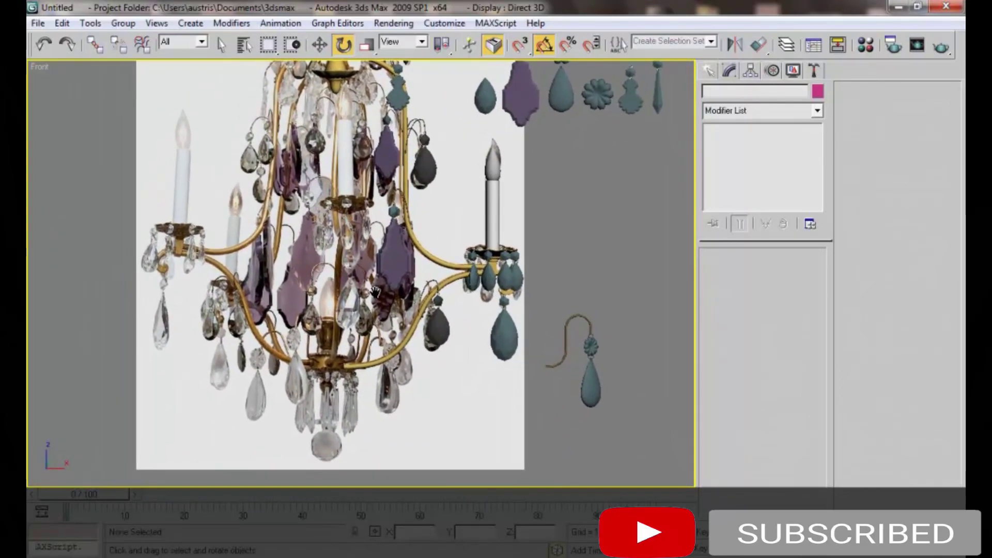
scroll(382, 274, up, 1)
scroll(393, 248, up, 2)
scroll(407, 218, up, 2)
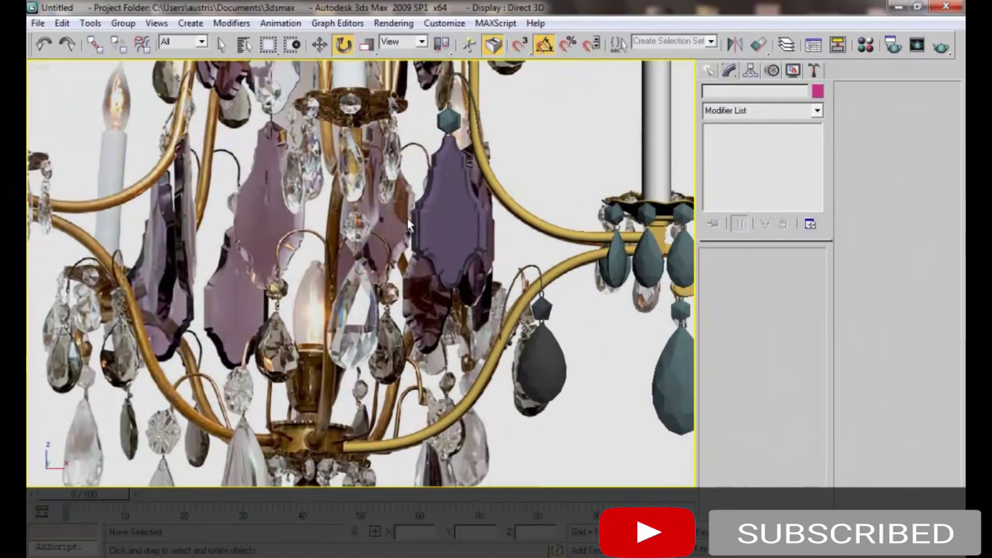
scroll(408, 218, down, 4)
scroll(396, 238, up, 2)
scroll(395, 237, up, 1)
scroll(390, 242, up, 1)
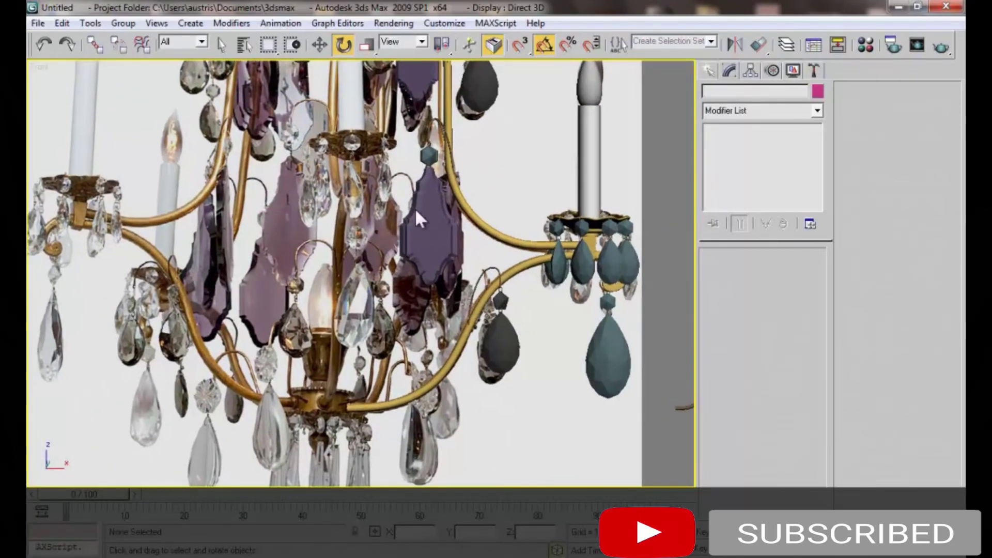
scroll(389, 242, down, 1)
scroll(414, 260, up, 1)
scroll(434, 269, up, 2)
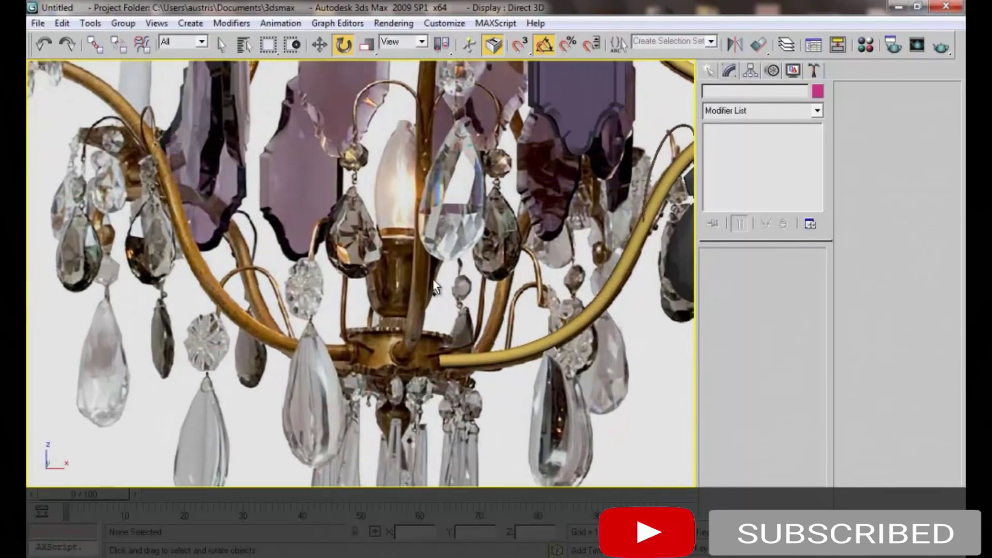
right_click(454, 279)
click(475, 227)
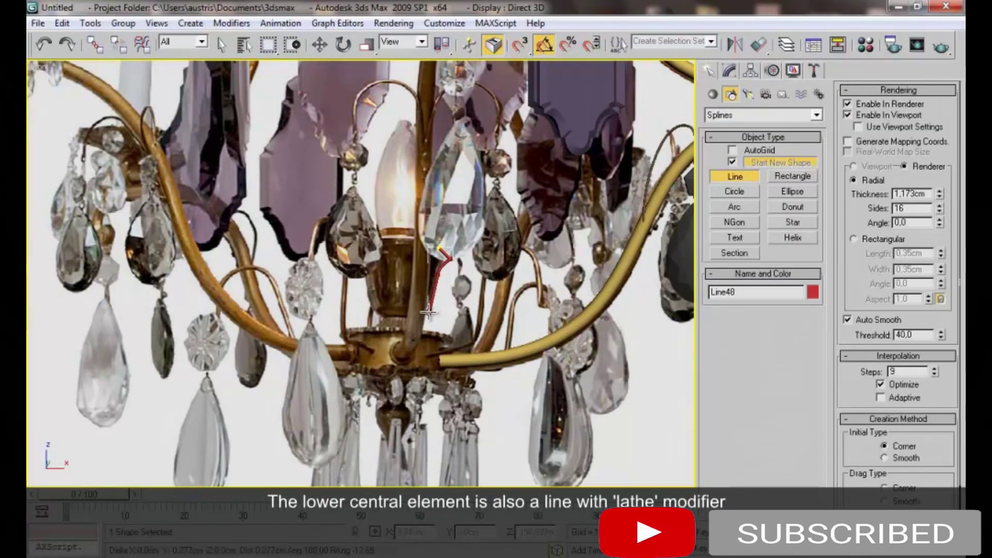
click(423, 330)
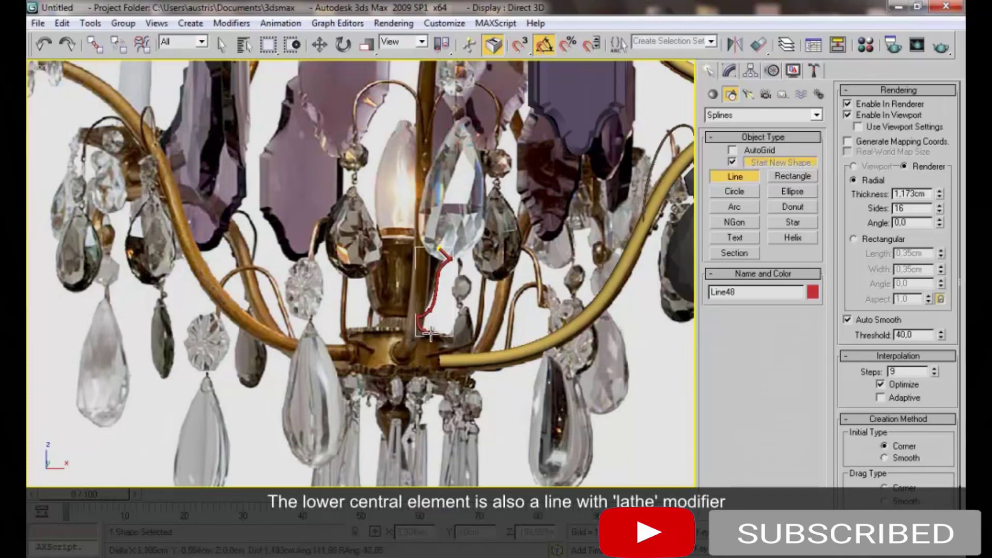
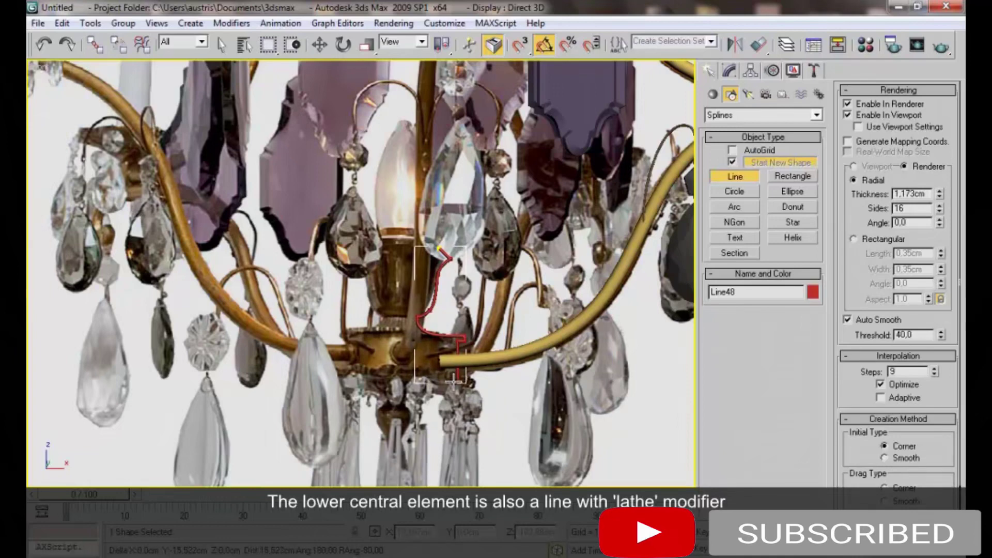
Add the remaining corner vertices to complete the lower element's profile line
click(458, 383)
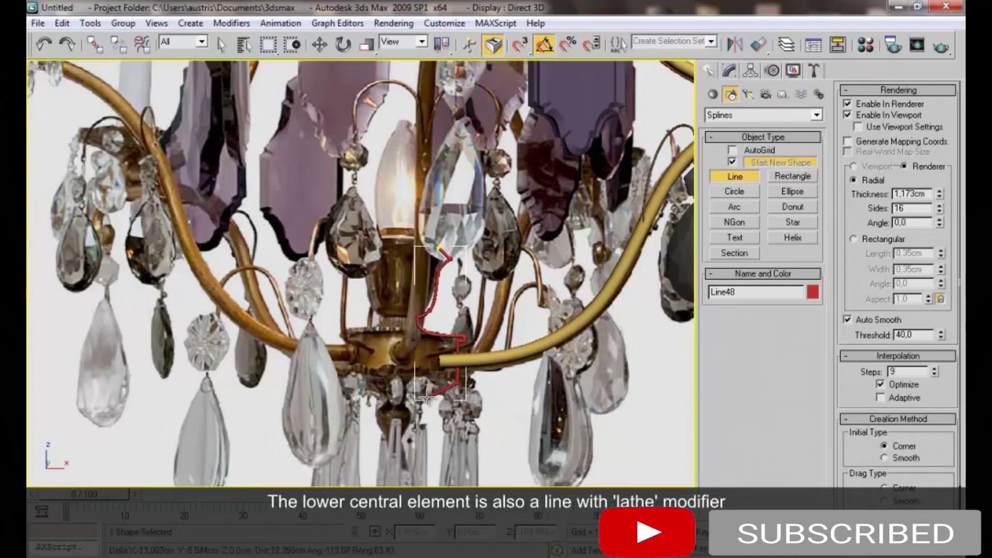
click(476, 385)
click(475, 390)
click(419, 391)
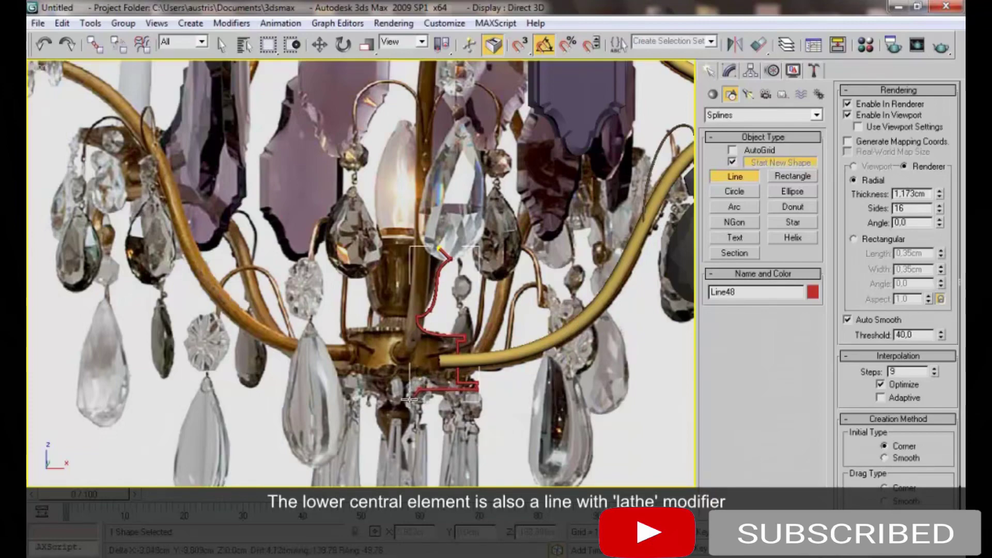
click(419, 416)
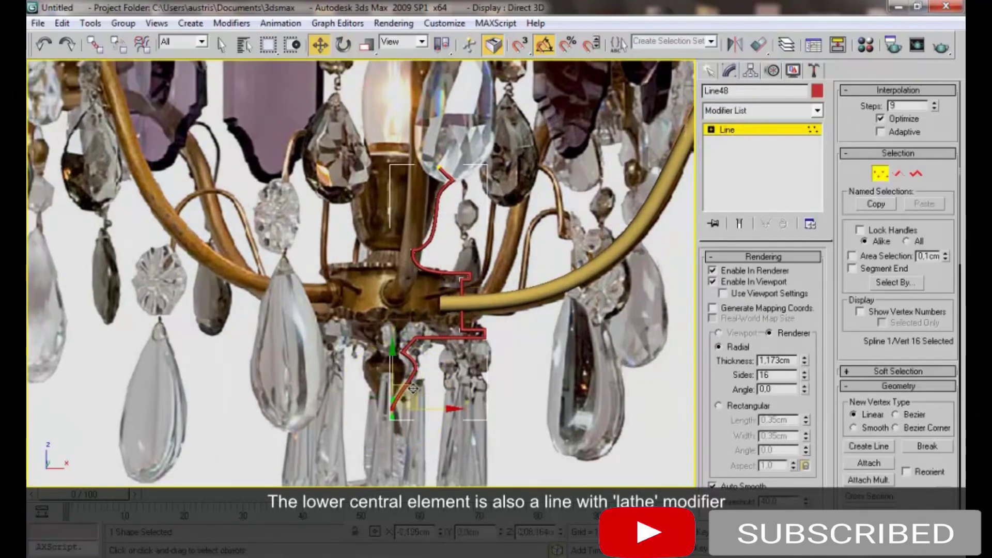
Turn off viewport rendering for the line, lathe it, and shift the axis outward
key(ctrl+b)
click(747, 279)
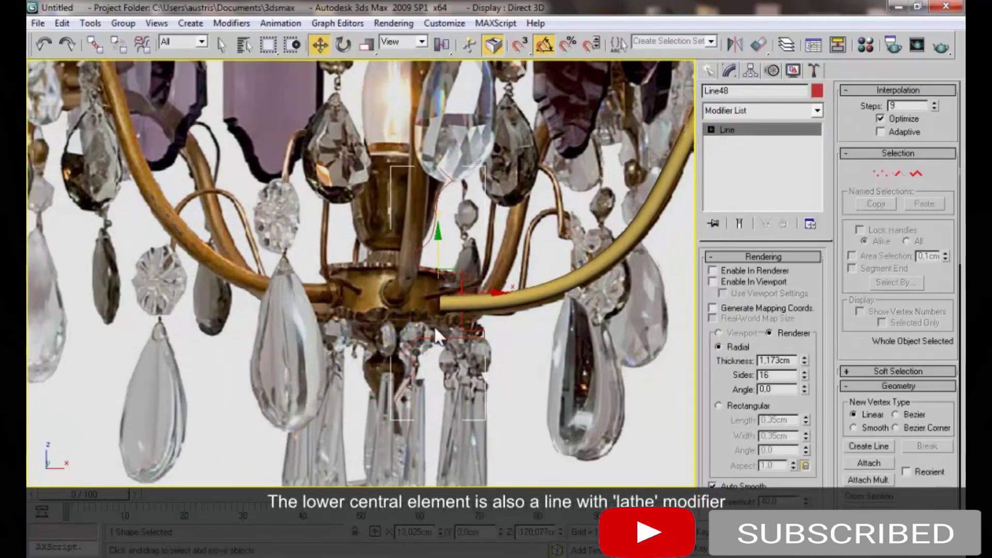
click(778, 115)
key(l)
click(740, 129)
mouse_move(478, 294)
mouse_down()
mouse_move(433, 277)
mouse_move(417, 330)
mouse_up()
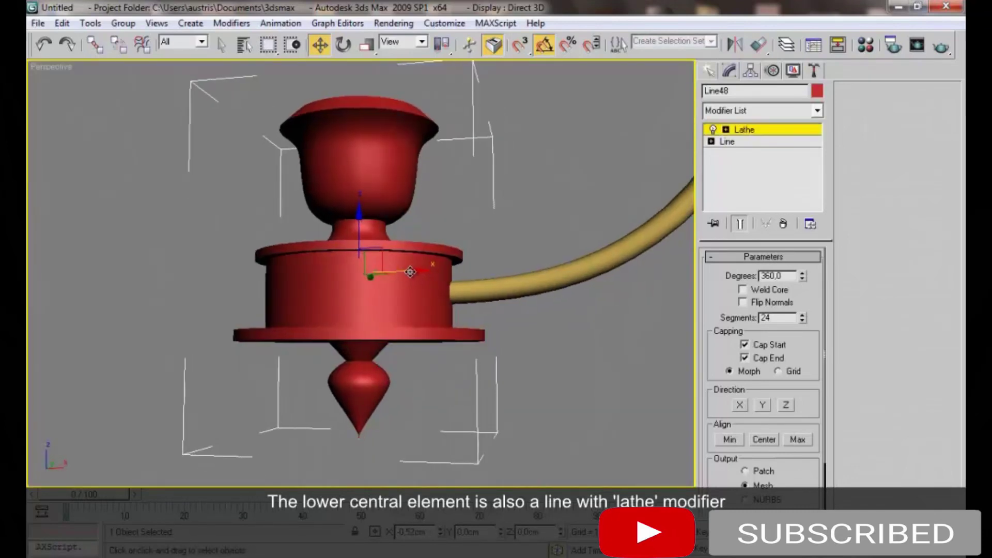
Convert the lathed element to Editable Poly and weld its pointed tip vertices
mouse_move(403, 284)
alt+middle_down()
mouse_move(404, 262)
mouse_move(425, 269)
alt+middle_up()
right_click(437, 284)
click(594, 431)
key(1)
drag(386, 440, 386, 439)
right_click(379, 333)
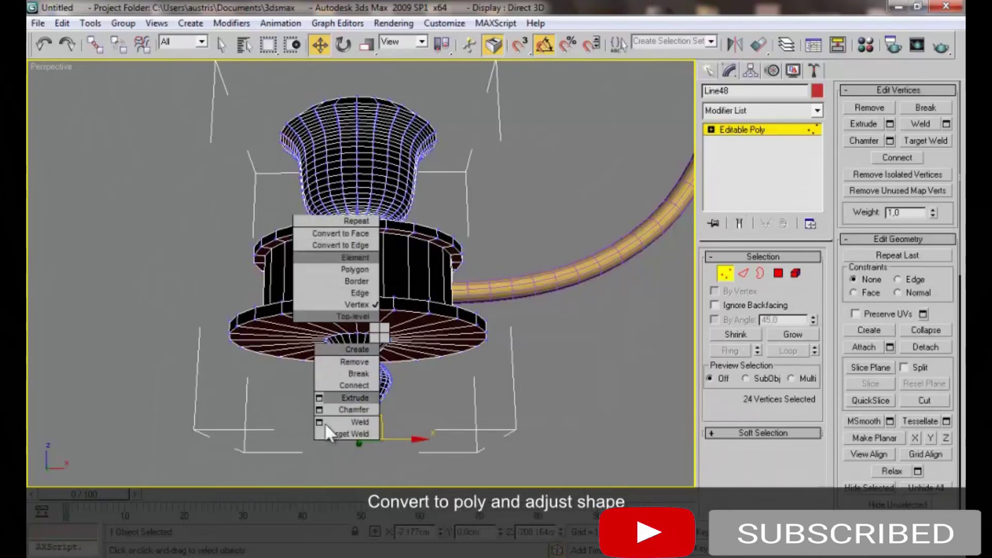
click(319, 421)
click(498, 342)
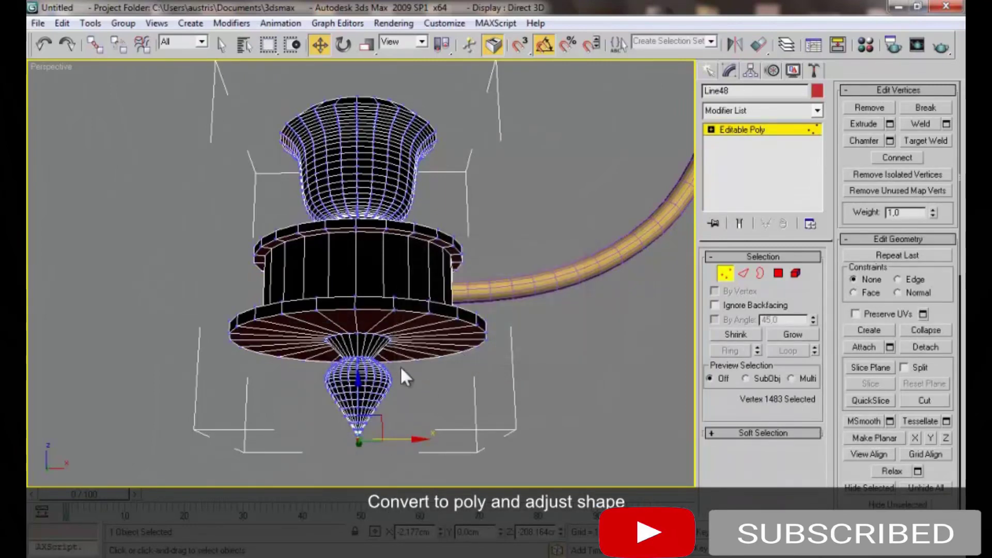
Add a new edge loop under the lower disc by ringing and connecting edges
alt+middle_drag(401, 372, 401, 266)
key(2)
click(407, 291)
click(733, 352)
right_click(481, 281)
click(455, 288)
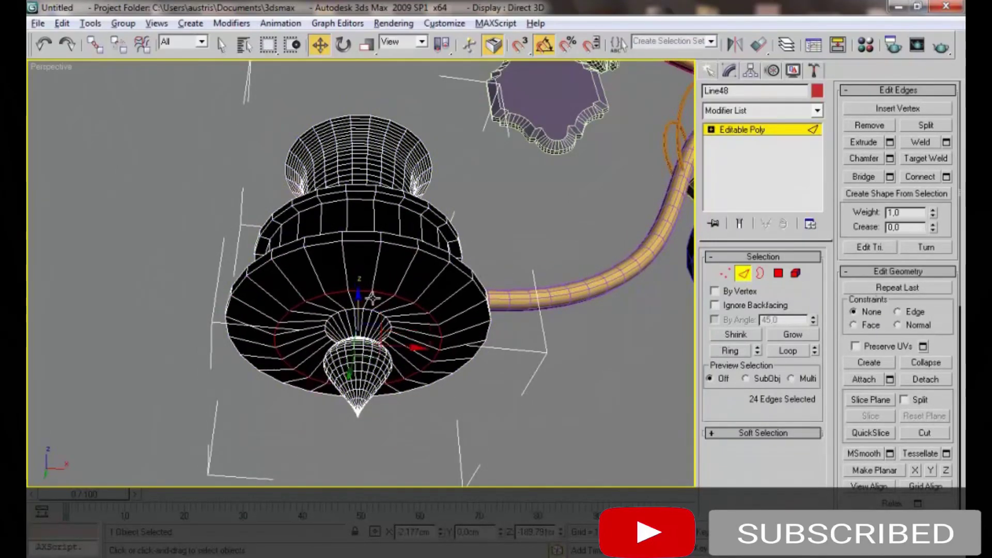
Chamfer the new edge loop by 6.045cm with 2 segments
alt+middle_drag(359, 299, 380, 323)
right_click(385, 317)
click(308, 403)
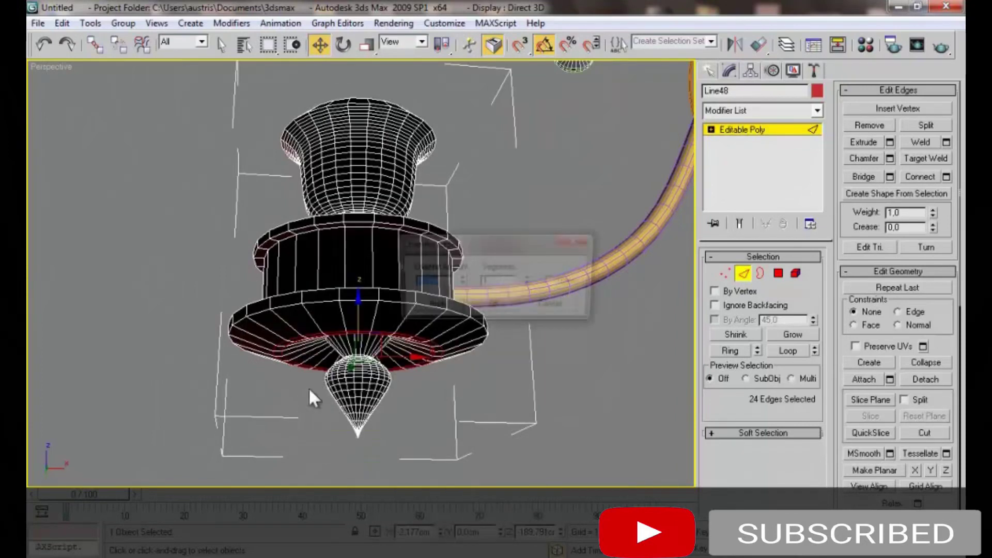
drag(461, 280, 472, 214)
text(2)
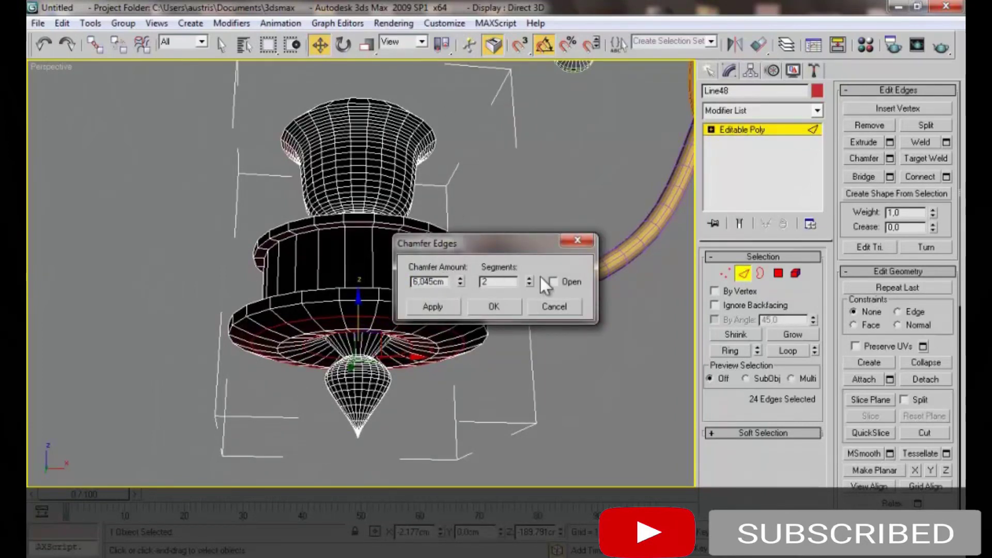
click(506, 306)
click(757, 132)
Flip the holder's normals with a Normal modifier and collapse it to Editable Poly
click(759, 110)
scroll(753, 177, down, 10)
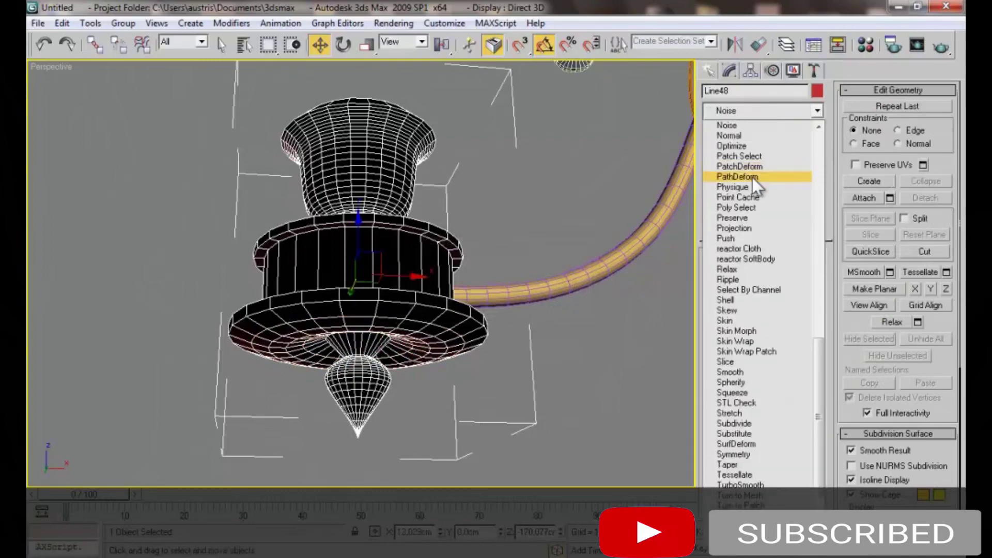
click(746, 141)
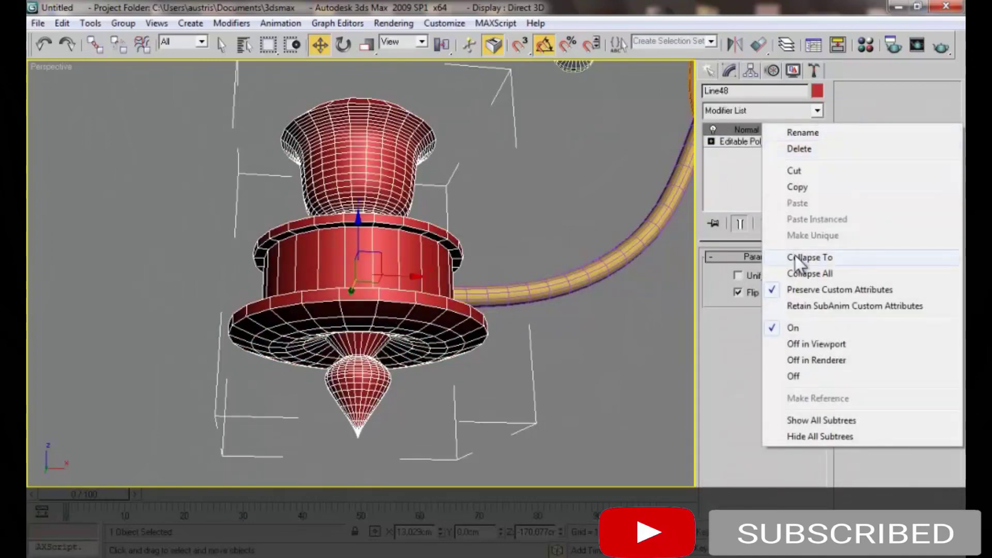
click(799, 257)
click(522, 345)
alt+middle_drag(416, 278, 453, 396)
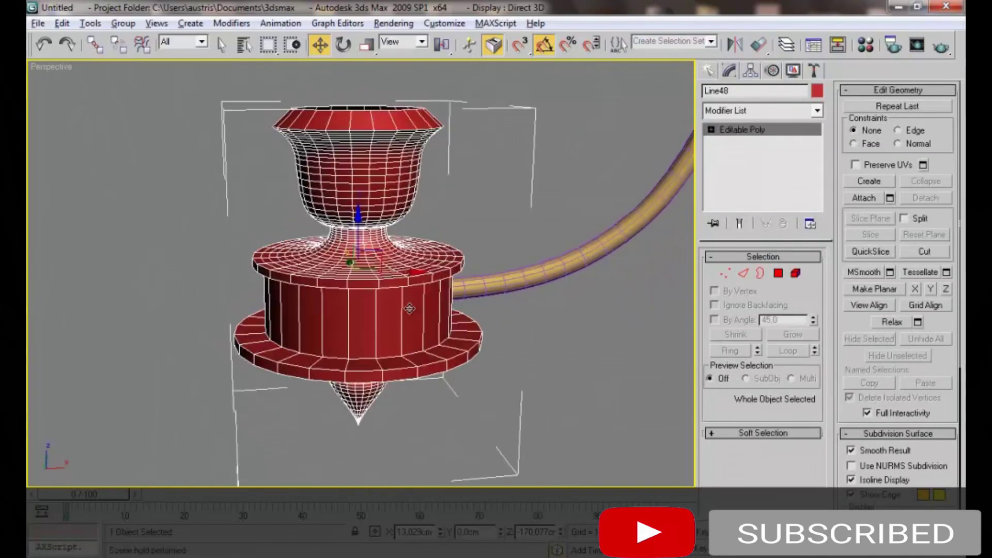
Extrude the lower disc's rim edge ring into teeth about -2.6cm deep
key(2)
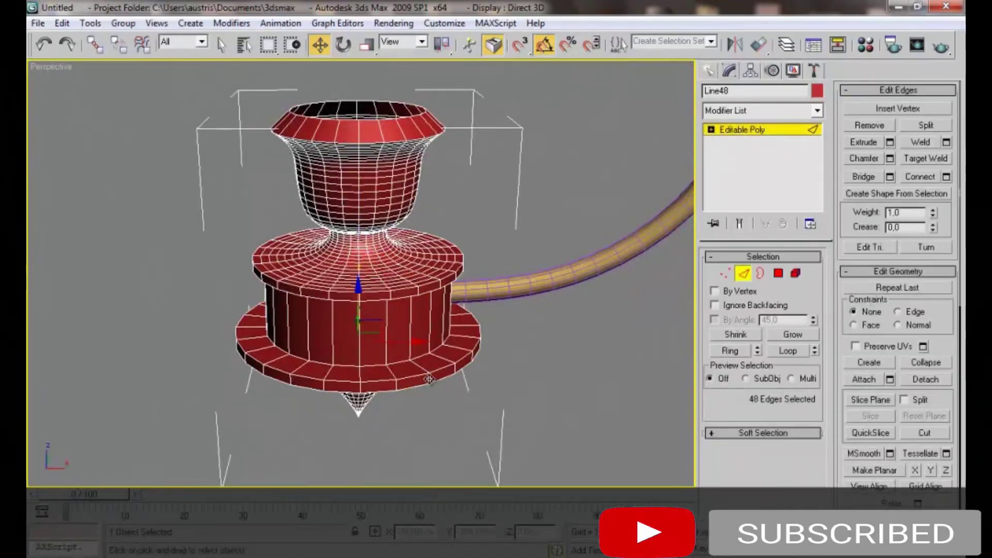
click(476, 353)
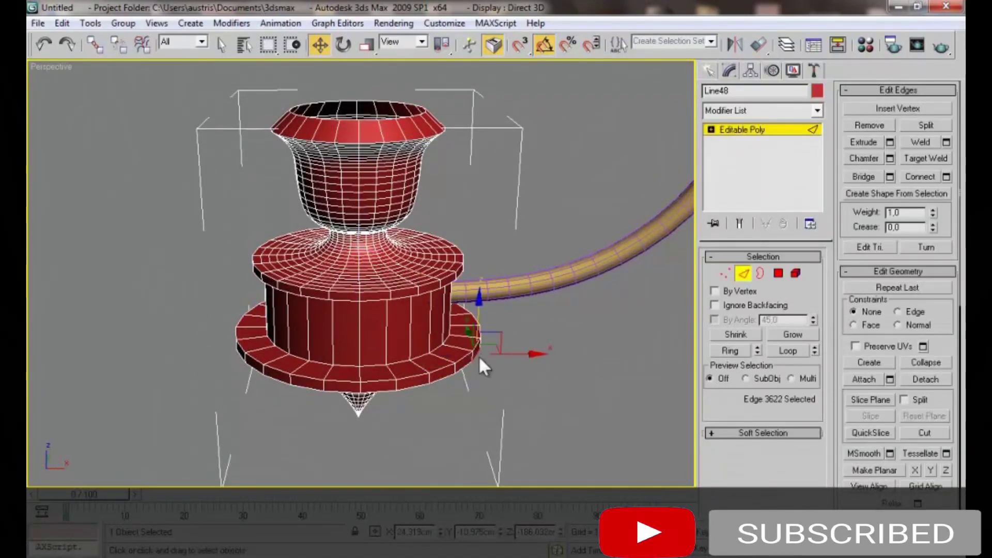
click(729, 351)
right_click(462, 323)
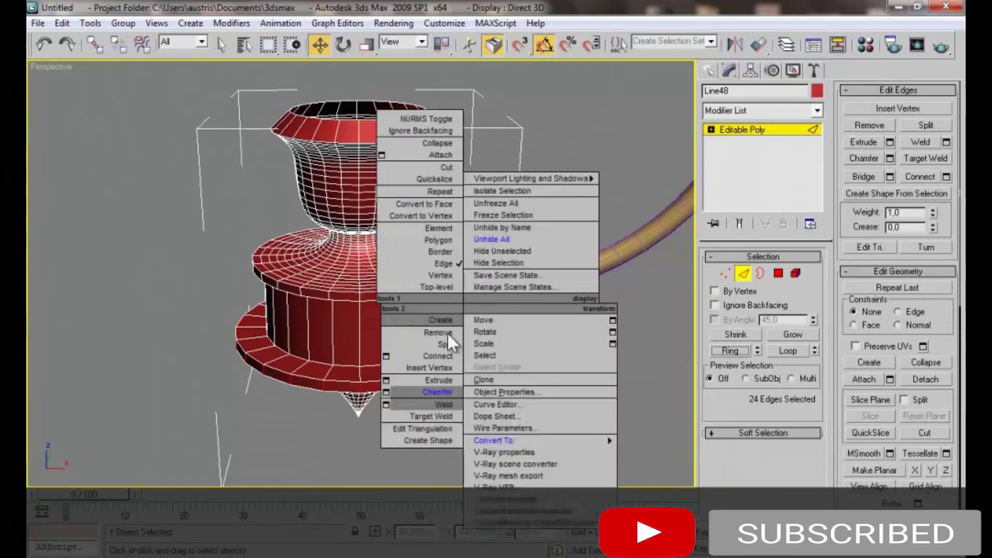
click(509, 393)
drag(520, 282, 514, 368)
drag(520, 310, 499, 203)
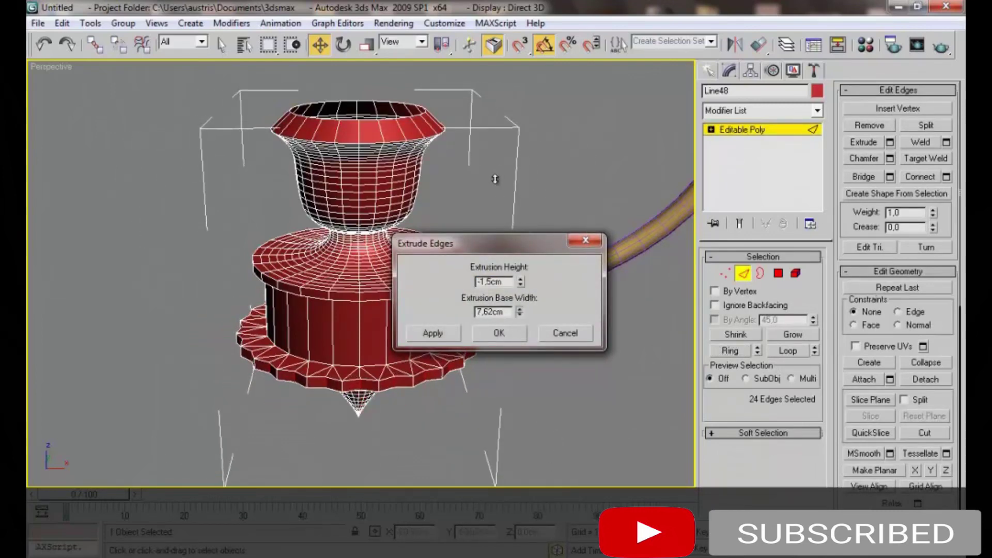
alt+middle_drag(292, 342, 331, 222)
drag(520, 282, 518, 342)
mouse_move(289, 361)
alt+middle_down()
mouse_move(263, 420)
mouse_move(429, 378)
alt+middle_up()
click(498, 334)
Chamfer the teeth edges by 1.0cm
scroll(458, 300, up, 3)
right_click(458, 300)
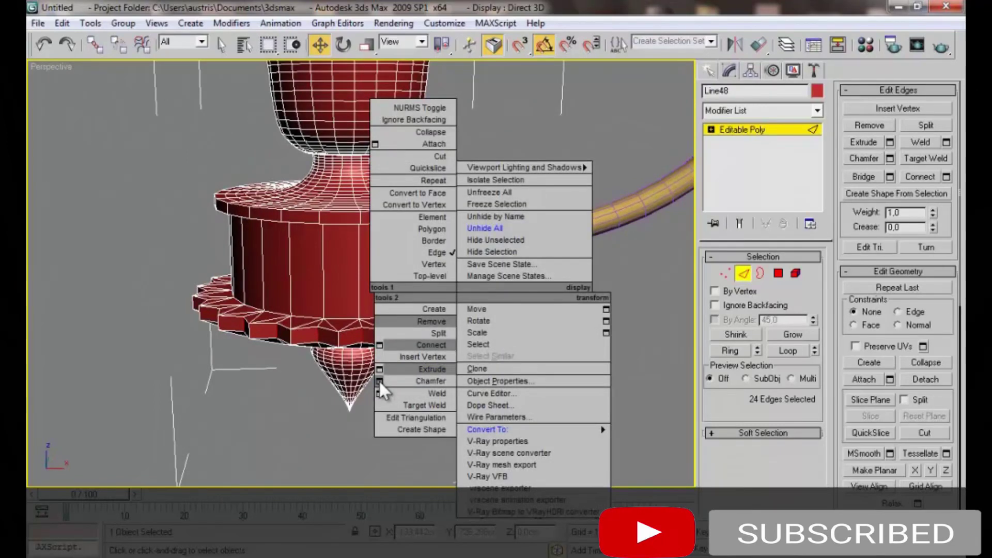
click(380, 381)
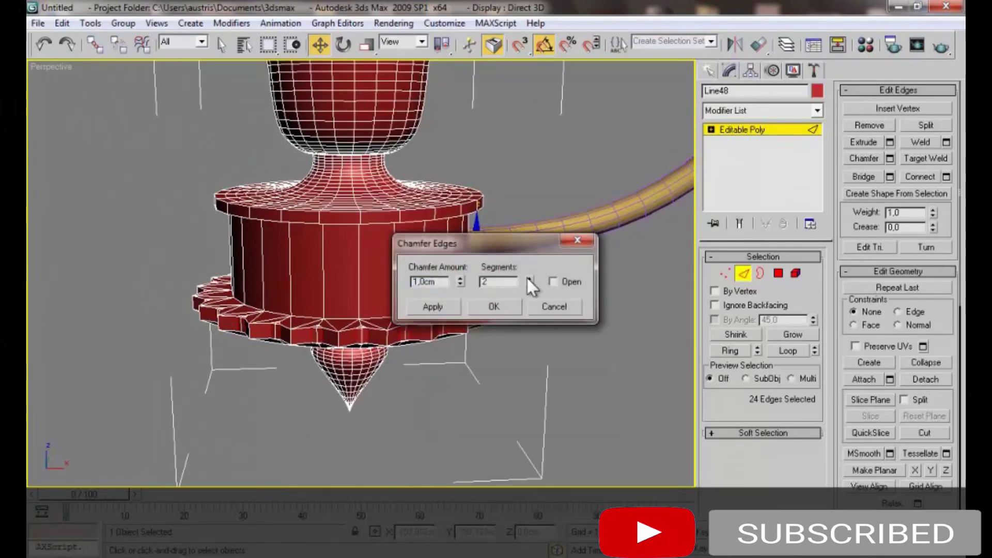
click(516, 307)
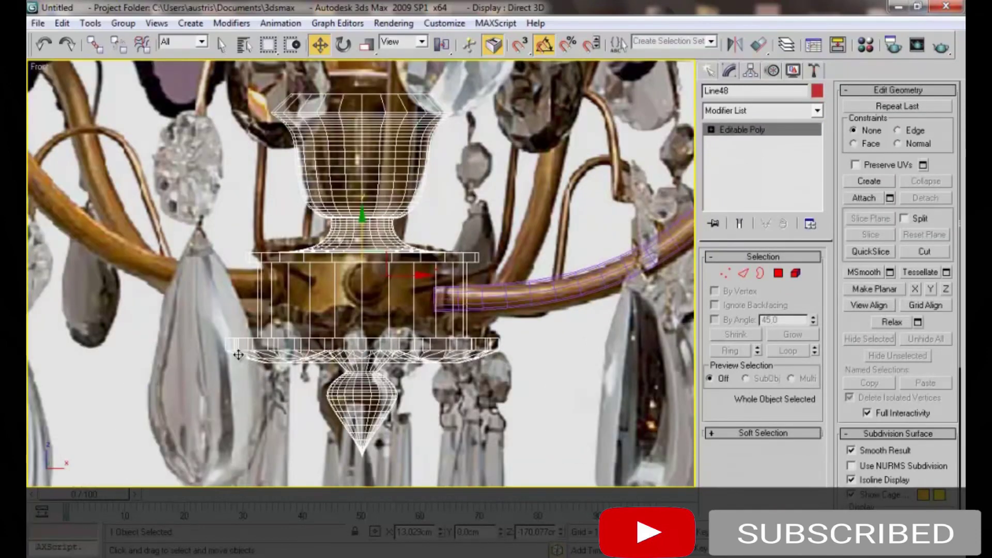
Chamfer the 96 selected teeth edges by about 1cm
key(2)
ctrl+click(513, 346)
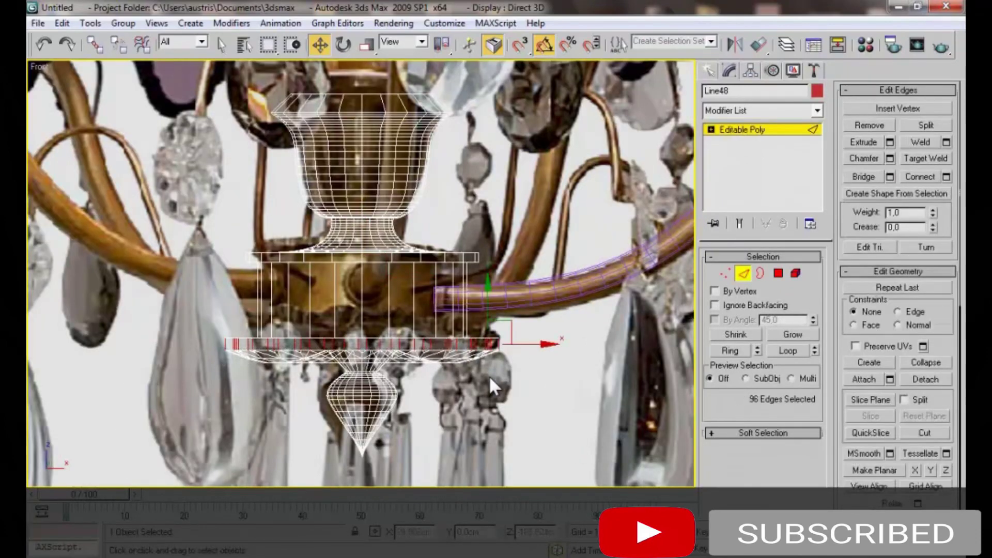
right_click(458, 382)
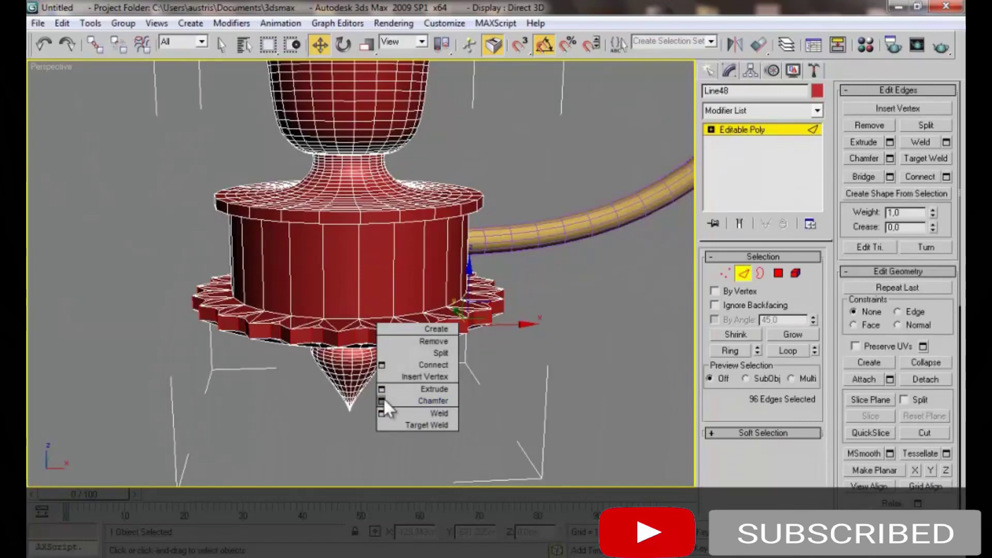
click(383, 402)
drag(463, 347, 460, 280)
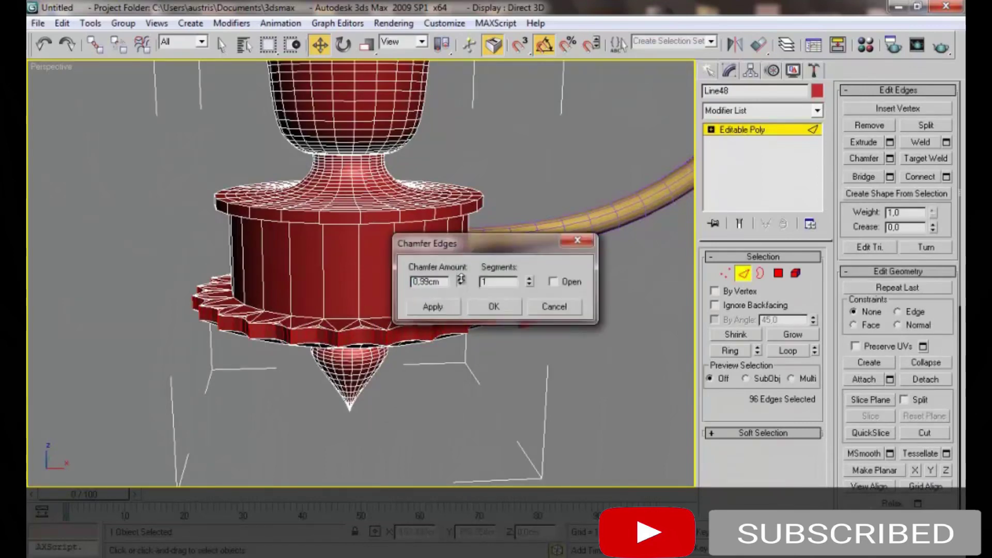
alt+middle_drag(395, 369, 486, 315)
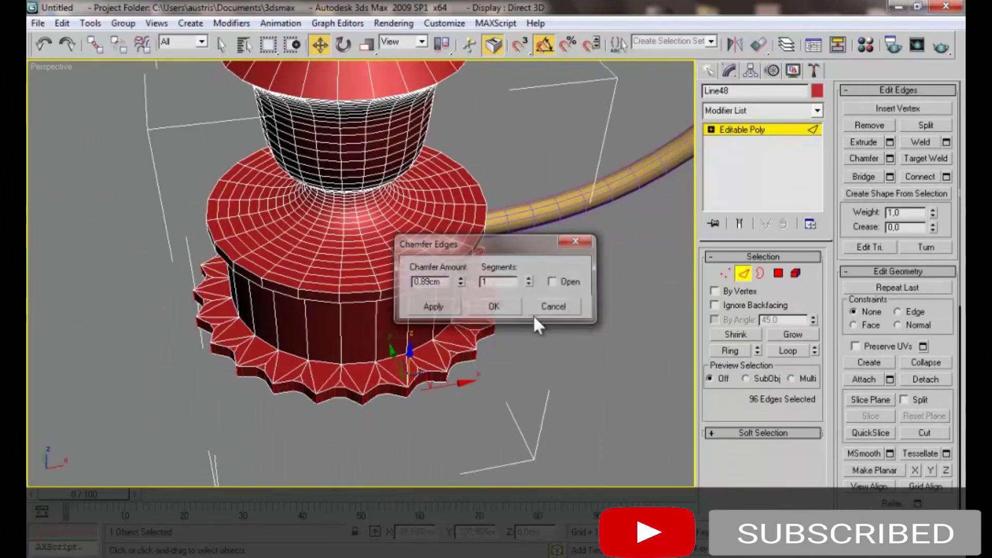
click(540, 308)
Weld the overlapping vertices and reapply the chamfer to the selected edges
key(1)
right_click(467, 321)
click(407, 410)
click(491, 337)
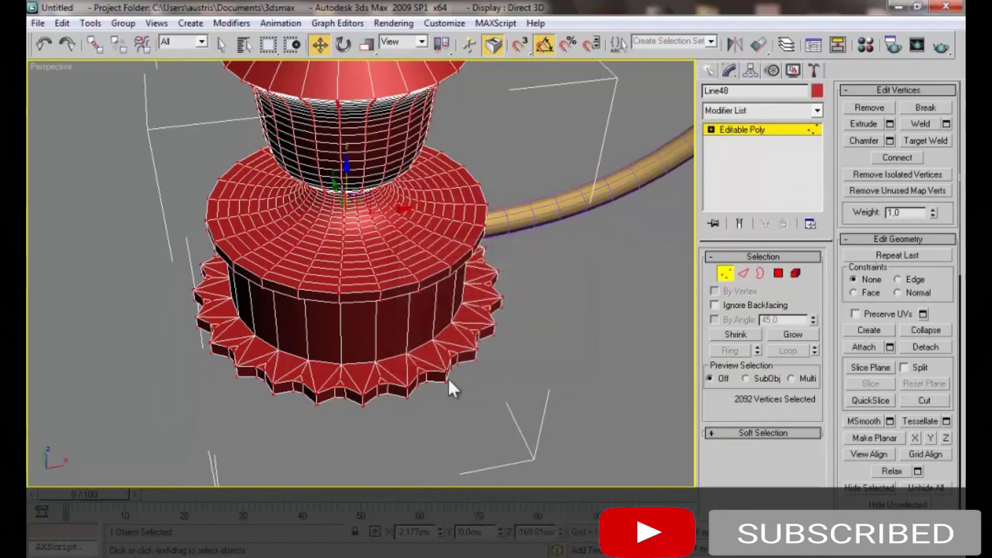
key(2)
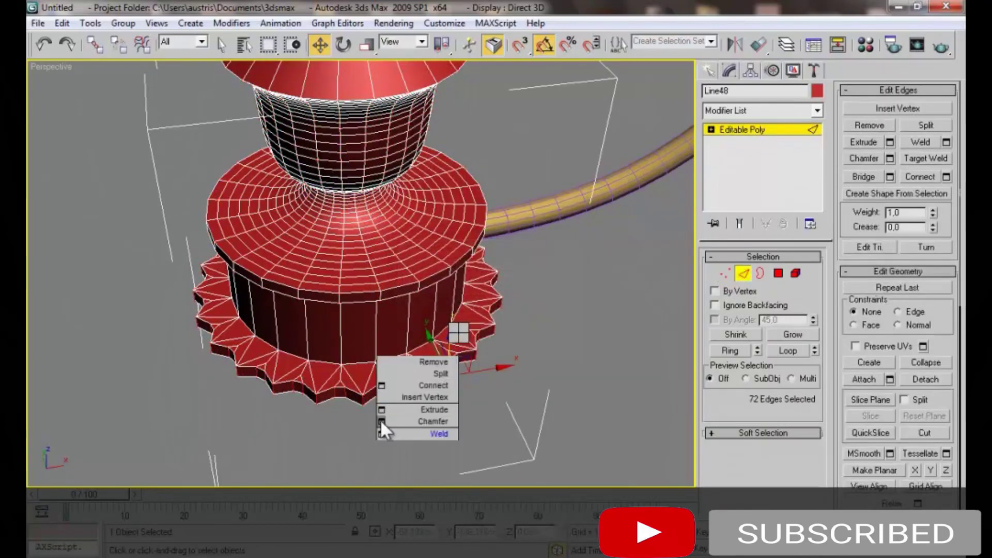
click(381, 421)
click(505, 311)
Clear the selection, inspect the result, and reselect the red candle holder
click(505, 370)
scroll(452, 295, down, 3)
scroll(372, 297, down, 3)
scroll(370, 321, up, 2)
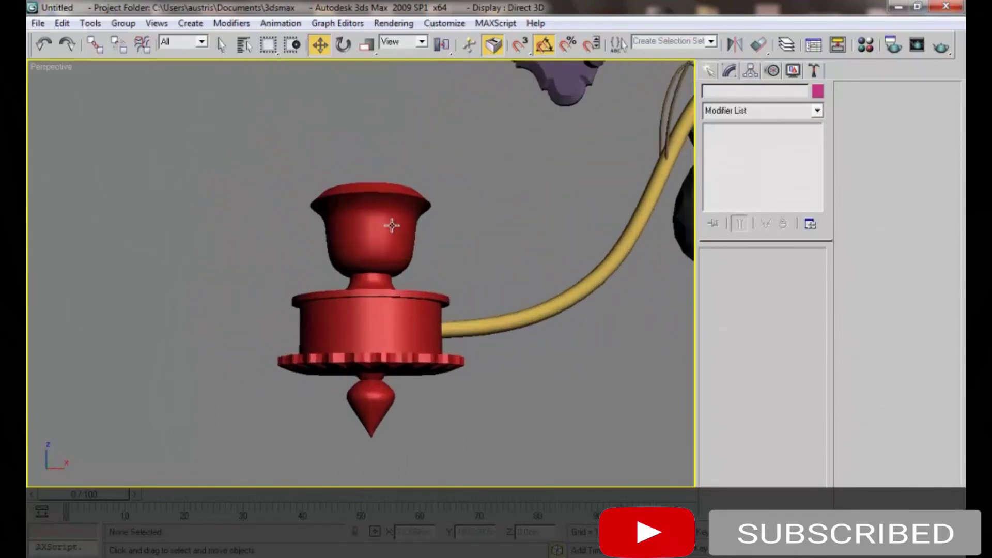
click(388, 223)
scroll(393, 310, up, 1)
scroll(367, 295, up, 1)
Extrude the upper disc's 24 rim edges 1.207cm high with a 9.33cm base width
key(2)
scroll(367, 294, up, 2)
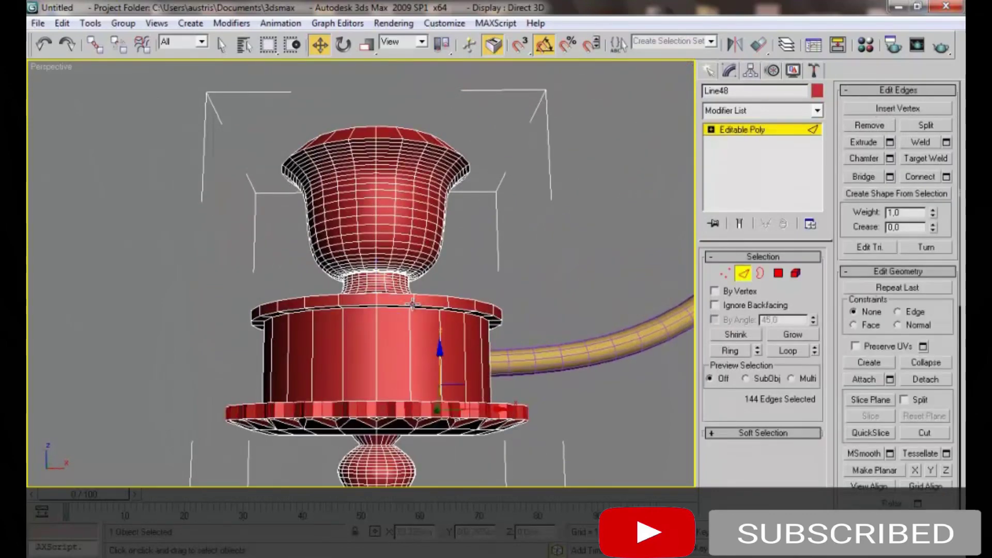
click(473, 304)
click(737, 346)
right_click(498, 296)
click(501, 361)
drag(520, 284, 521, 269)
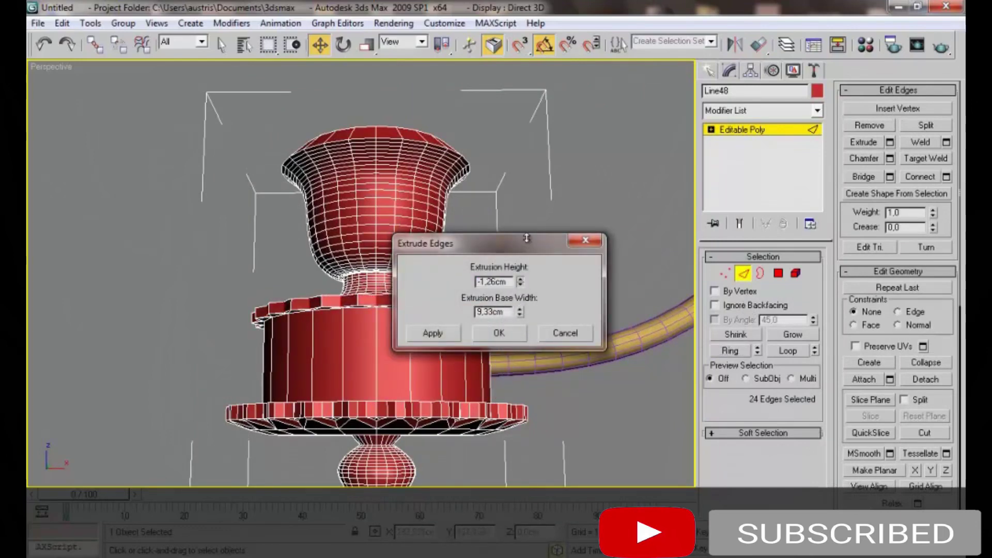
alt+middle_drag(332, 354, 298, 280)
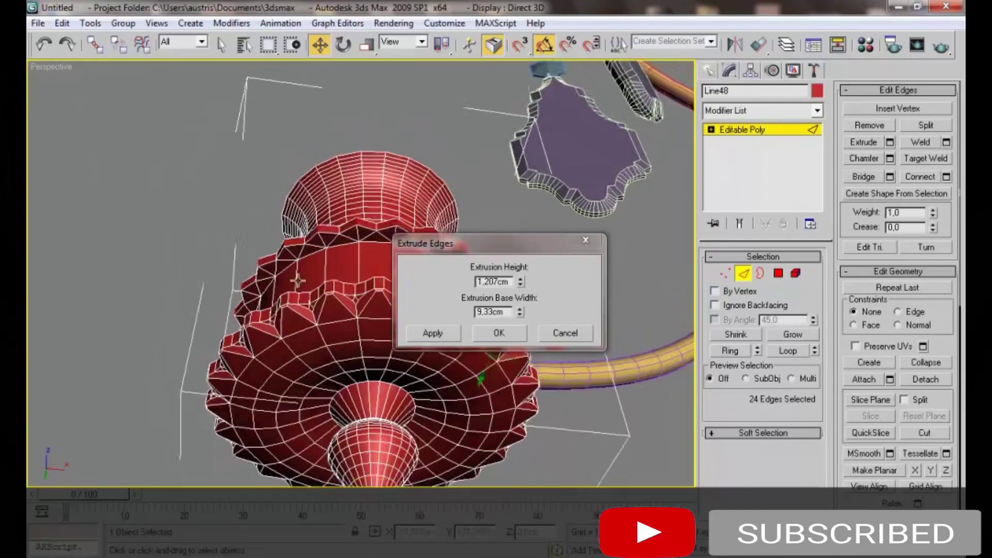
click(511, 334)
Chamfer the extruded upper-rim edges, then zoom out to see the whole arm
right_click(550, 251)
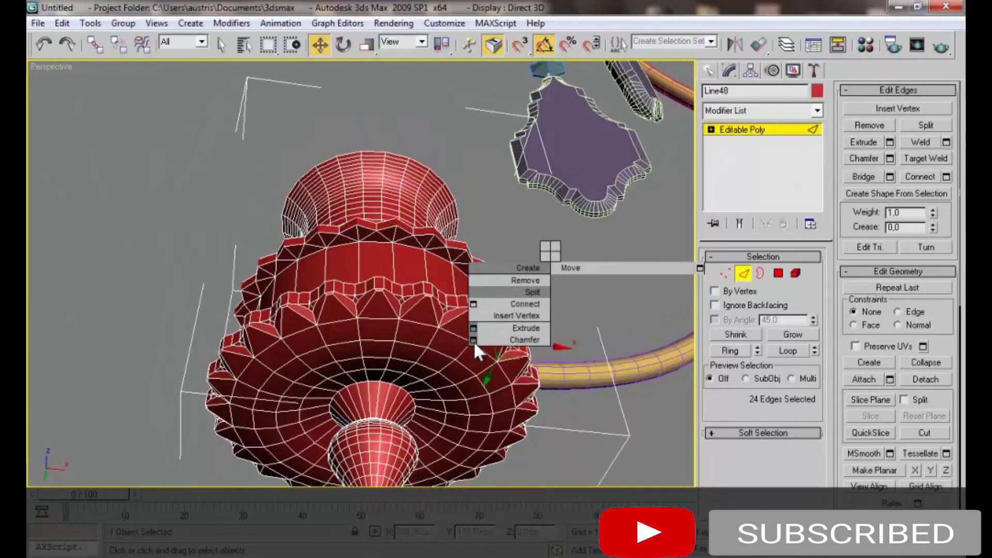
click(473, 340)
click(494, 307)
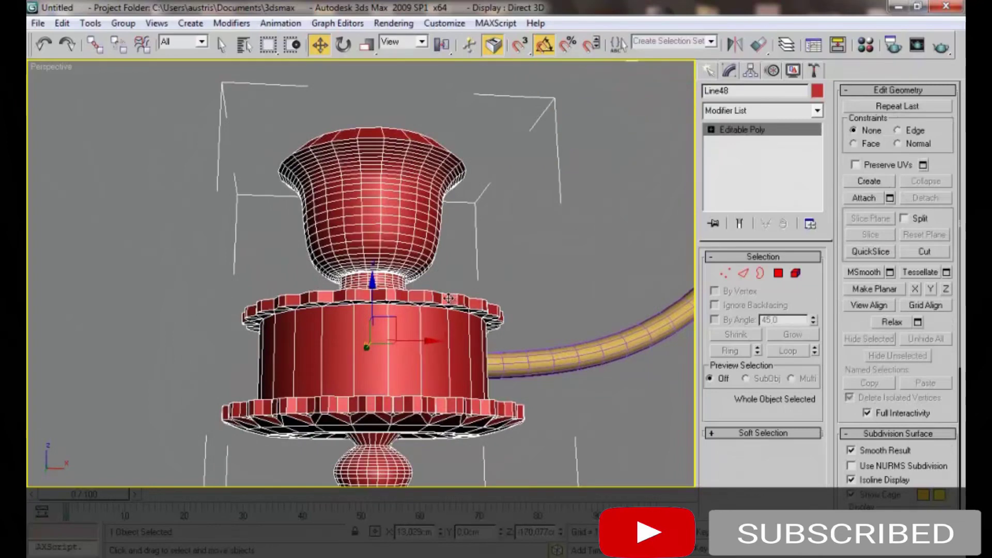
scroll(454, 400, down, 5)
mouse_move(454, 400)
alt+middle_down()
mouse_move(454, 309)
mouse_move(441, 380)
alt+middle_up()
Apply a Smooth modifier with Auto Smooth to the red cup
click(736, 115)
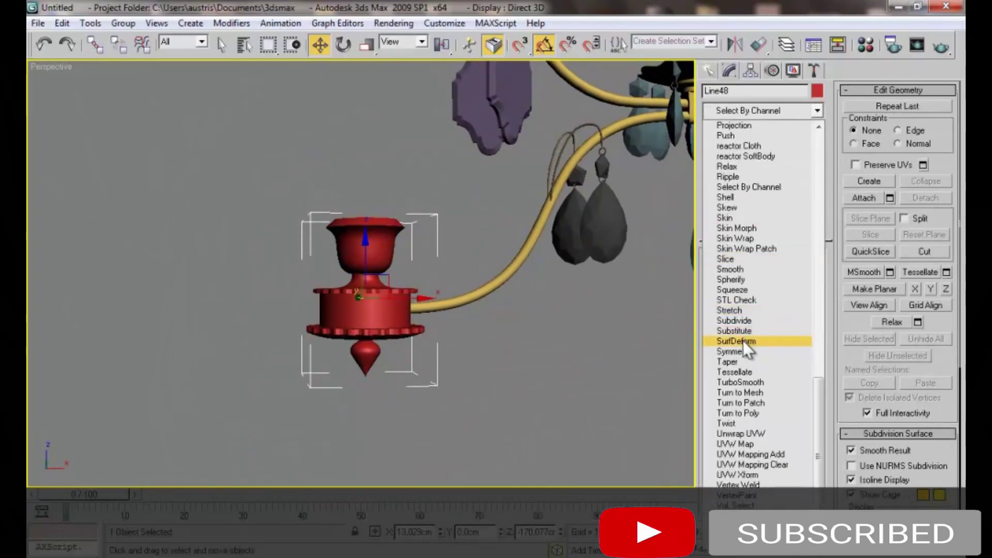
click(742, 268)
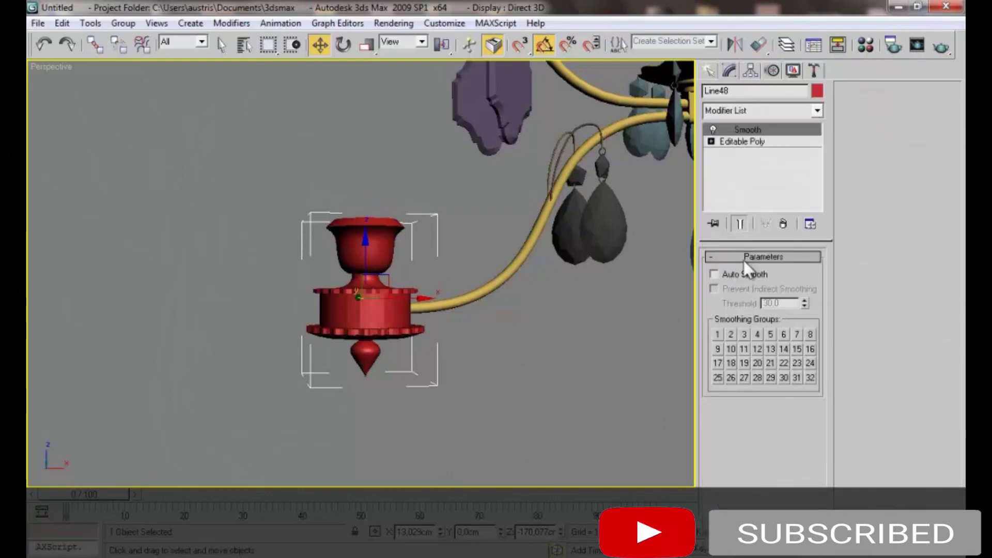
mouse_move(451, 284)
alt+middle_down()
mouse_move(433, 309)
mouse_move(422, 243)
alt+middle_up()
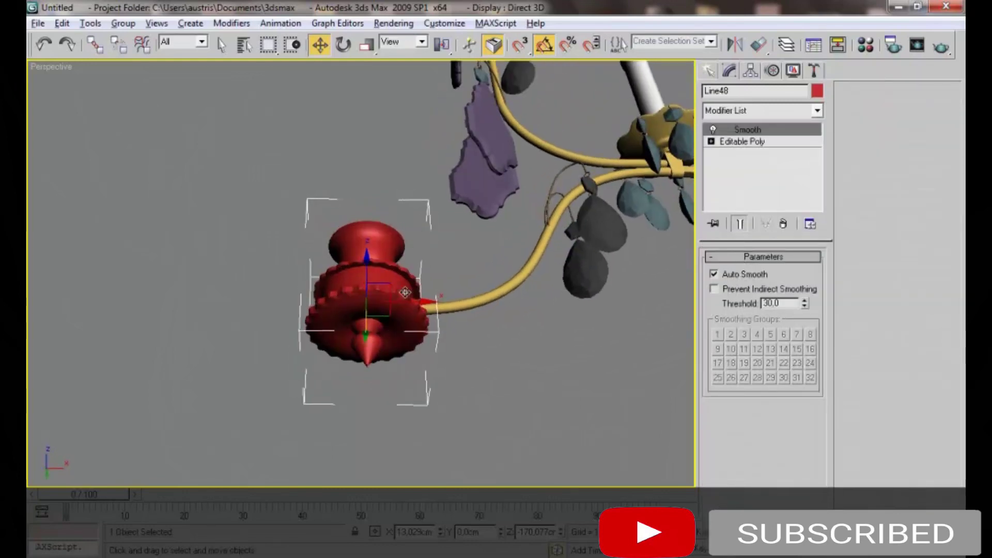
scroll(393, 289, up, 4)
key(F4)
click(745, 142)
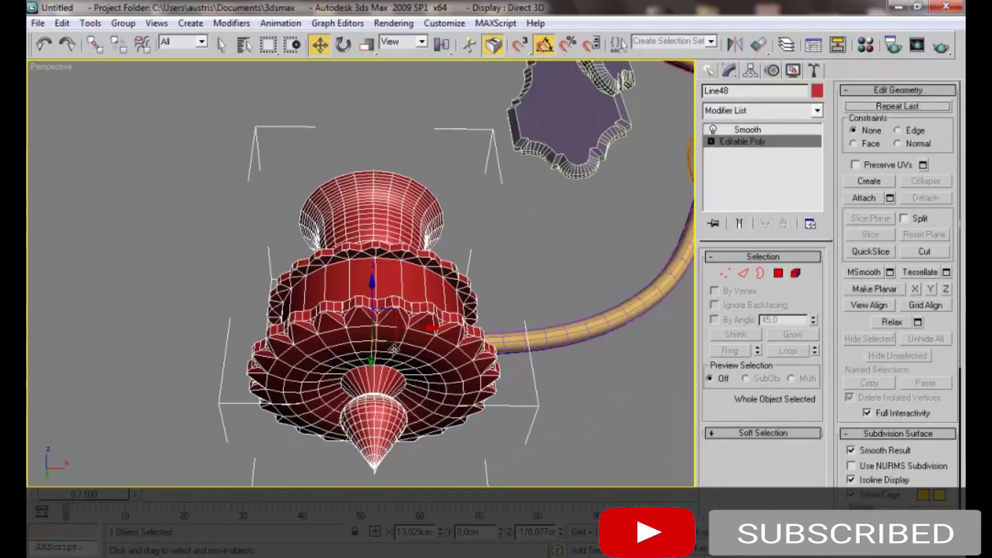
Convert the cup to Editable Poly and weld its cone tip vertices at 2.52cm
right_click(398, 321)
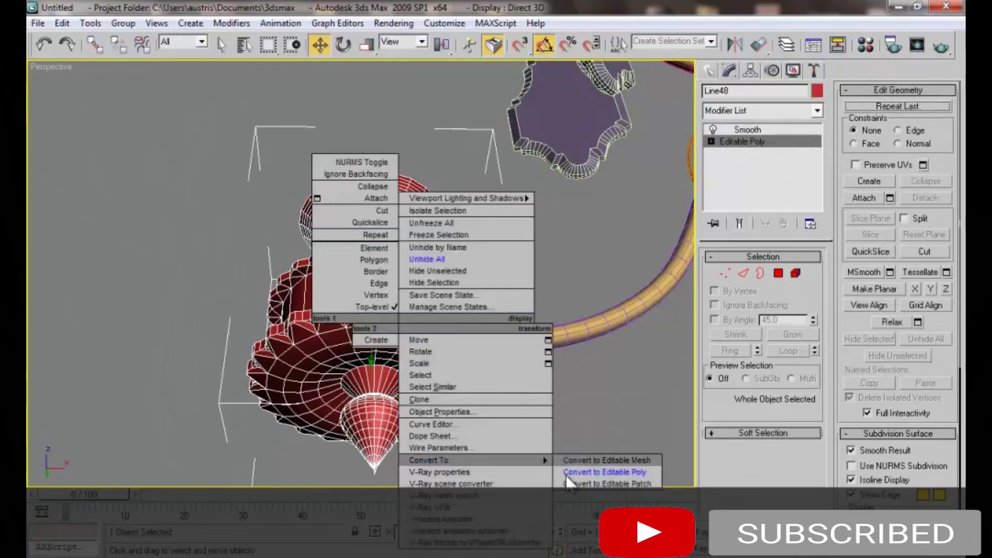
click(564, 472)
key(f)
scroll(412, 343, up, 5)
key(1)
drag(436, 441, 523, 436)
click(615, 426)
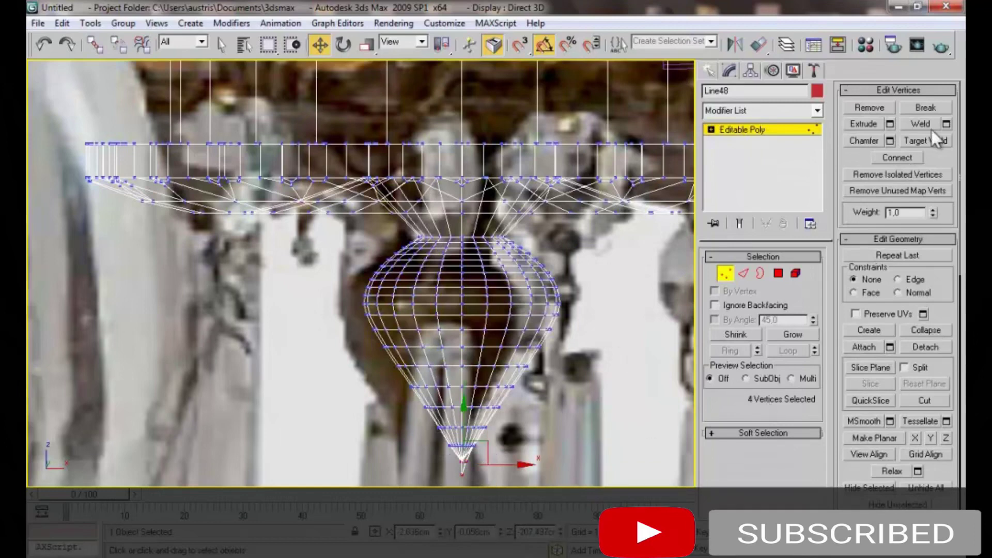
click(947, 124)
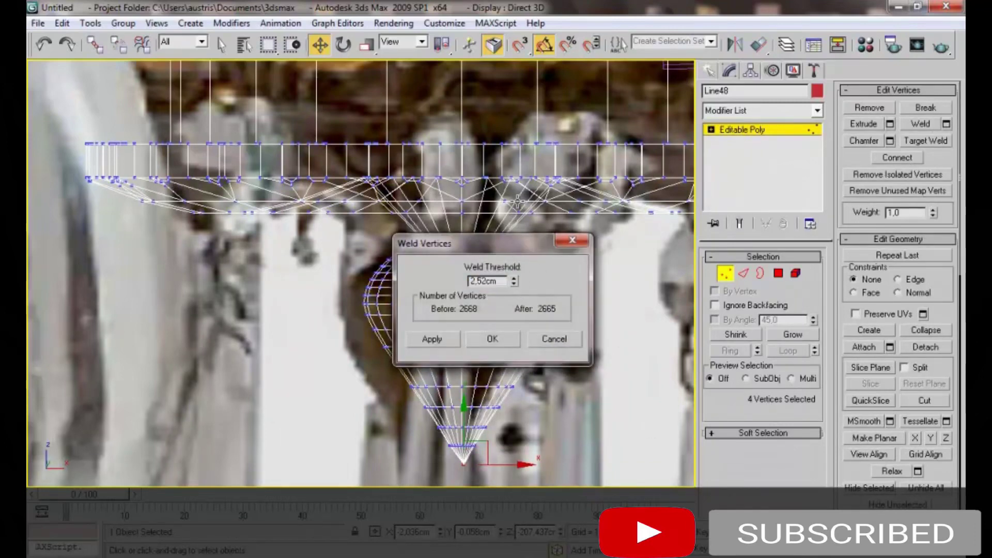
click(499, 336)
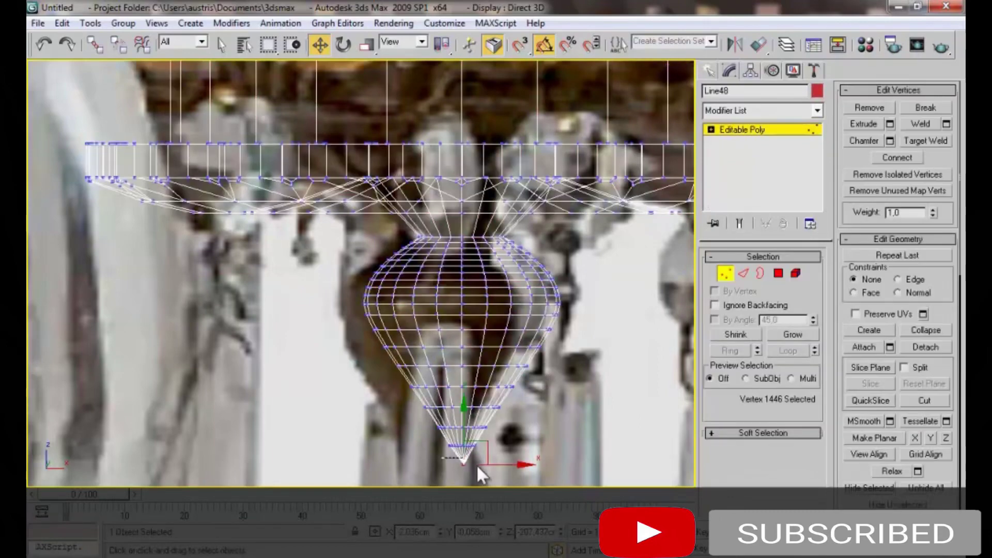
Exit vertex mode and bring up the Material Editor
key(1)
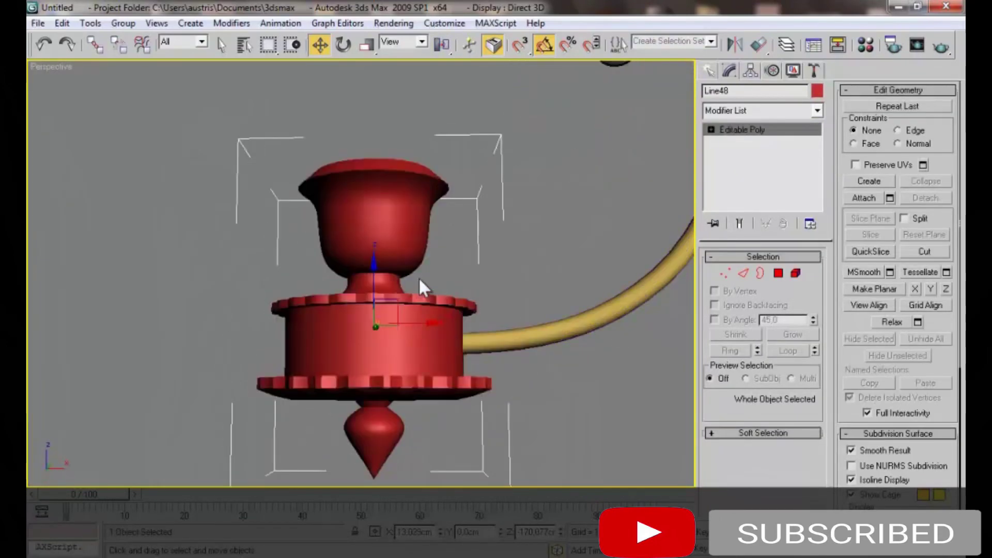
scroll(437, 315, down, 3)
key(m)
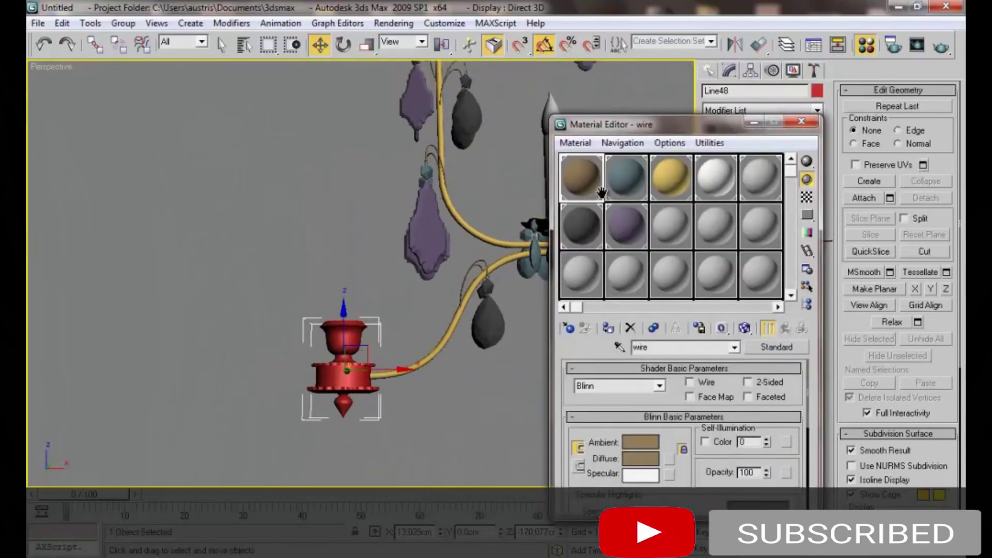
Assign the gold material to the cup
click(668, 175)
click(608, 328)
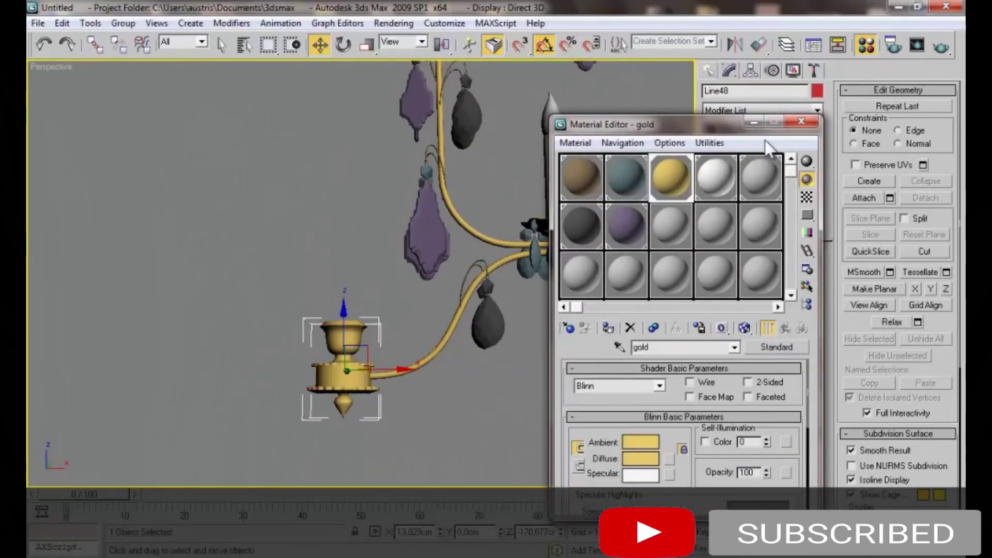
click(801, 121)
click(600, 338)
Open the arm group and clone the lightbulb onto the cup as an independent Copy
click(553, 129)
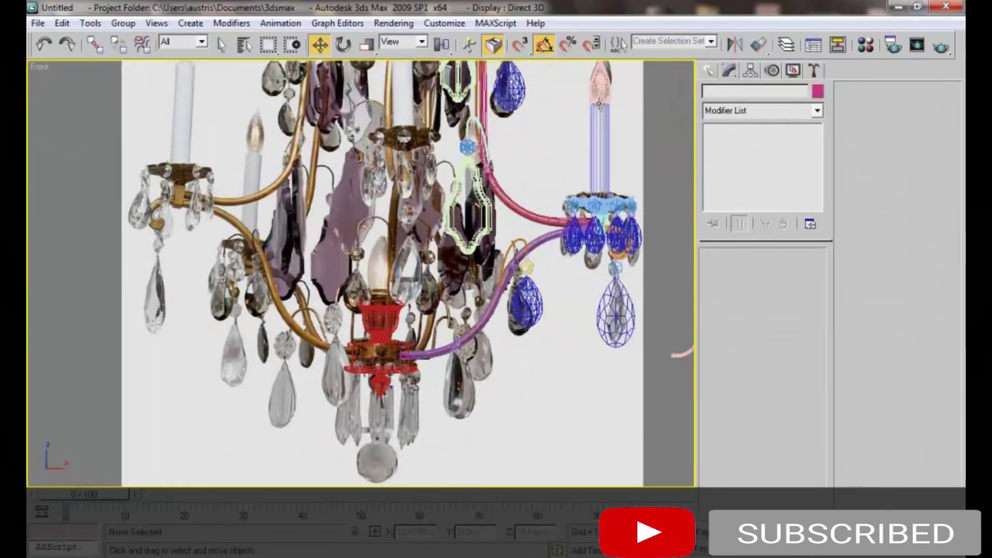
click(600, 102)
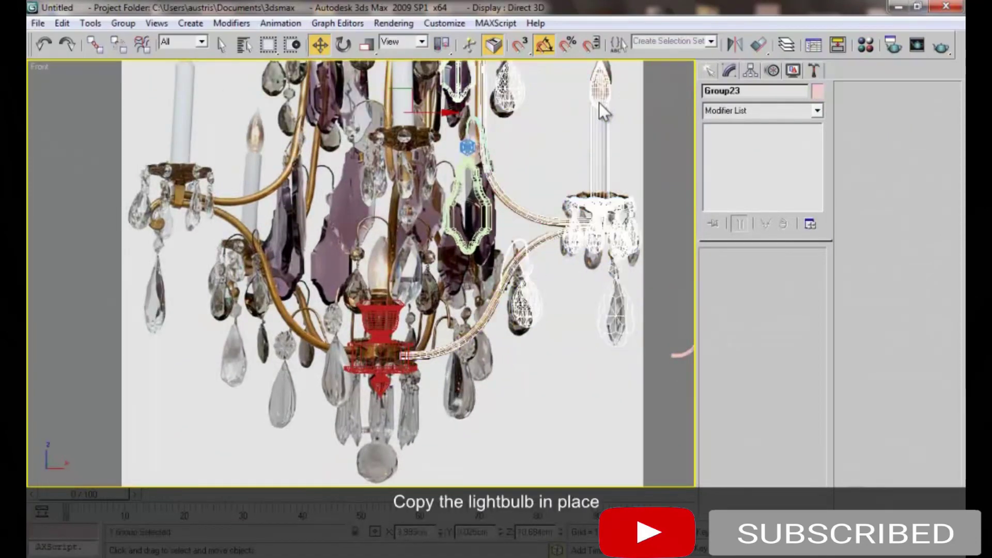
click(131, 24)
click(139, 76)
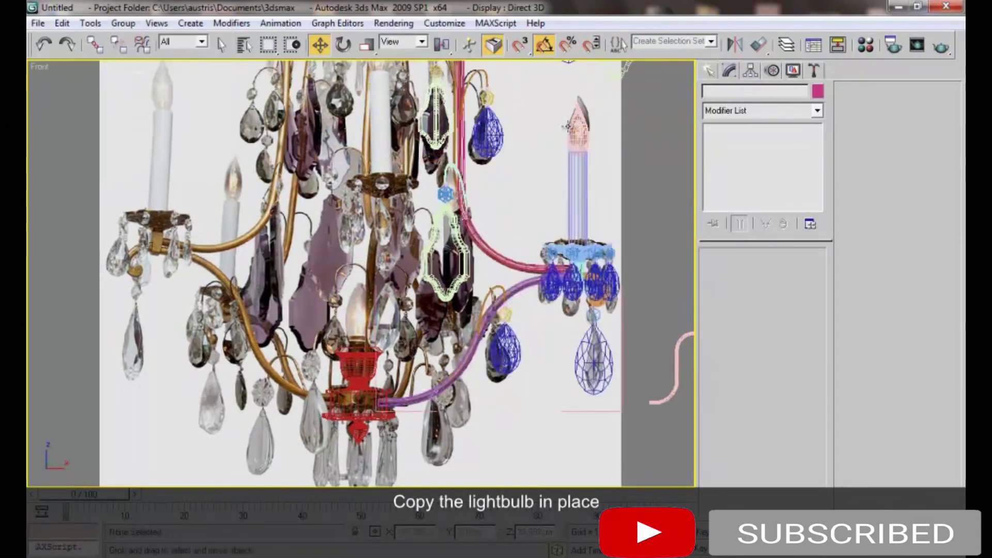
click(579, 119)
mouse_move(579, 119)
mouse_down()
mouse_move(395, 257)
mouse_move(380, 308)
mouse_up()
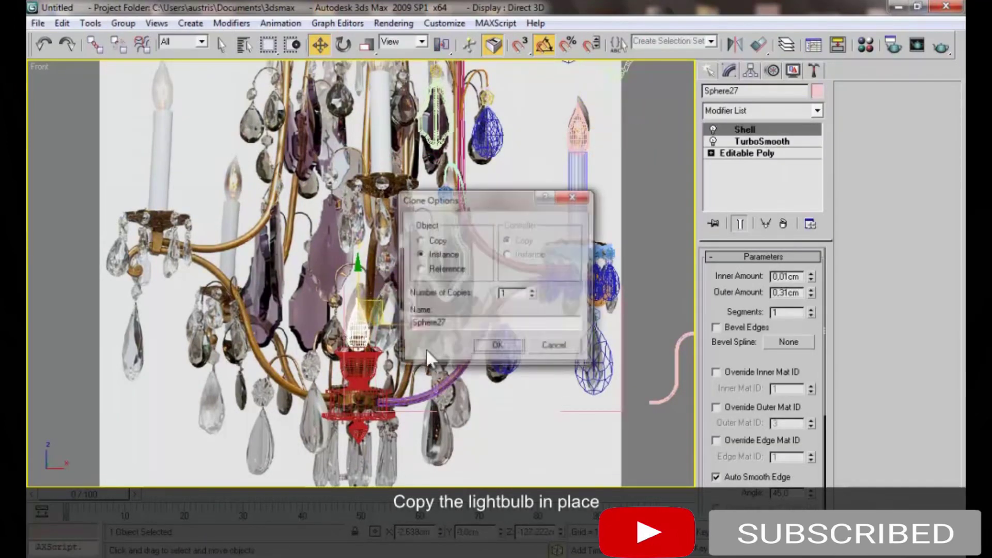
click(497, 348)
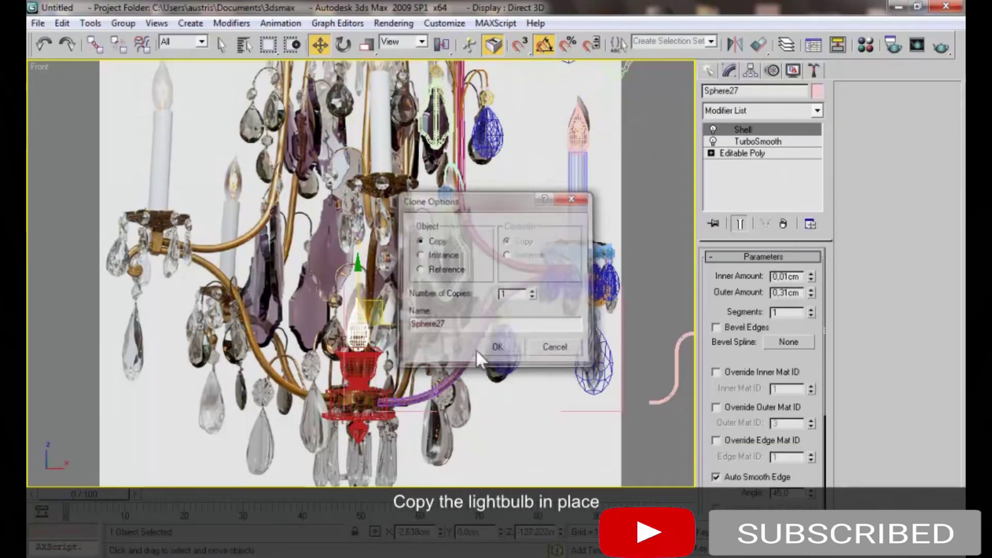
Scale the copied bulb to about 127% and raise it onto the cup
scroll(402, 247, up, 5)
click(744, 153)
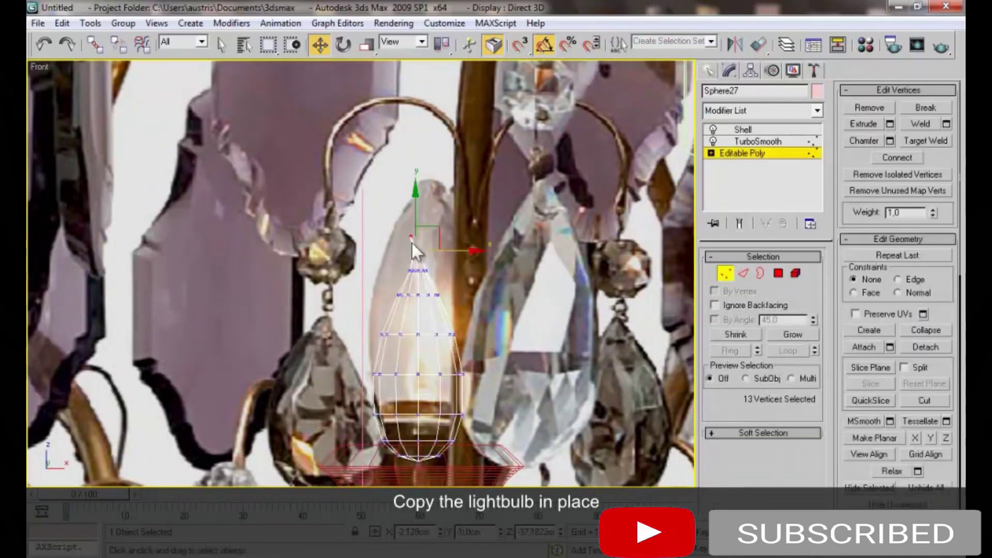
drag(403, 258, 432, 237)
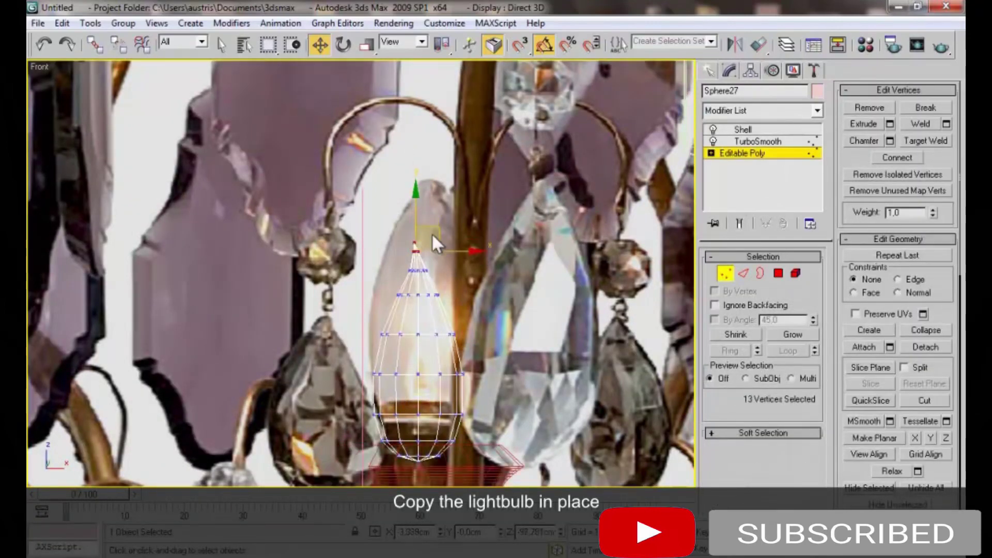
key(1)
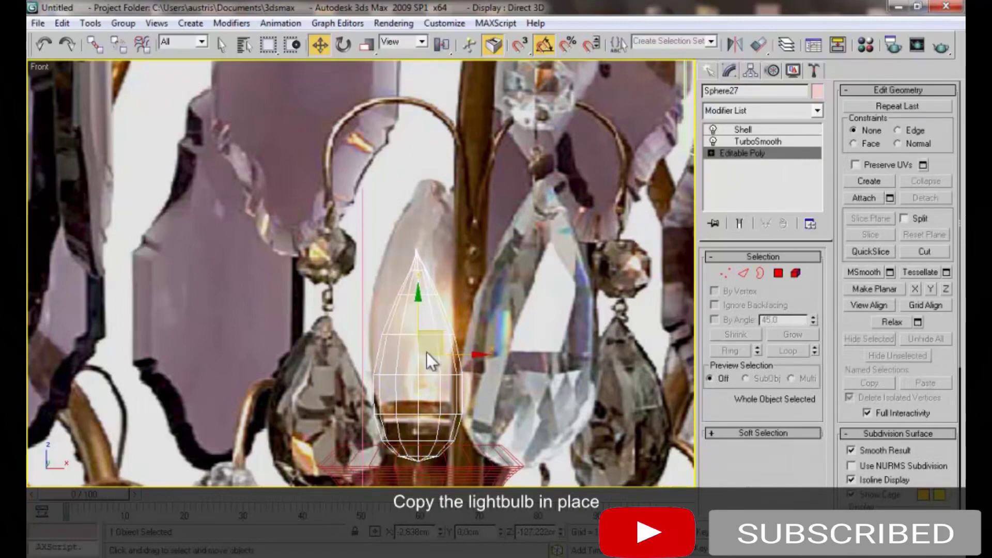
key(r)
drag(427, 398, 428, 382)
key(w)
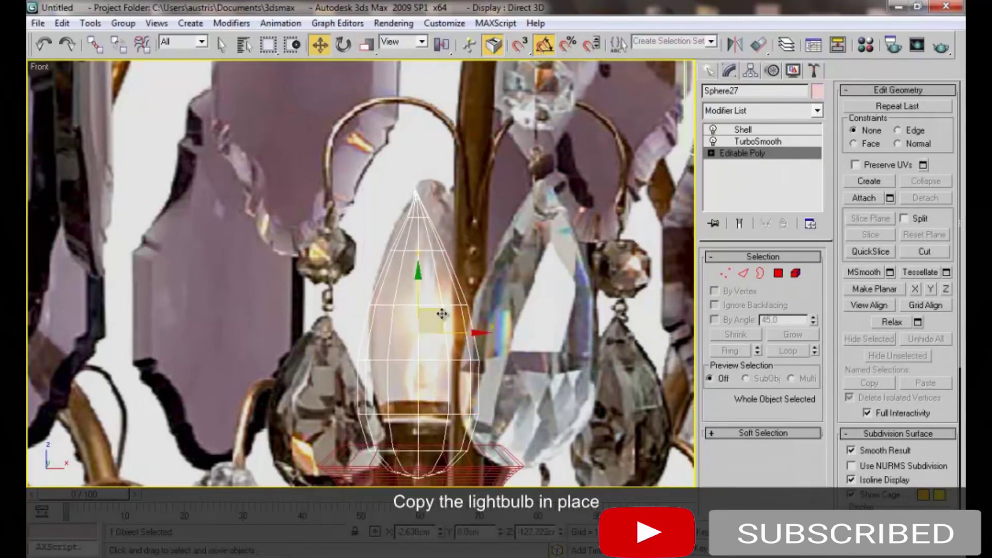
drag(441, 312, 444, 297)
click(329, 336)
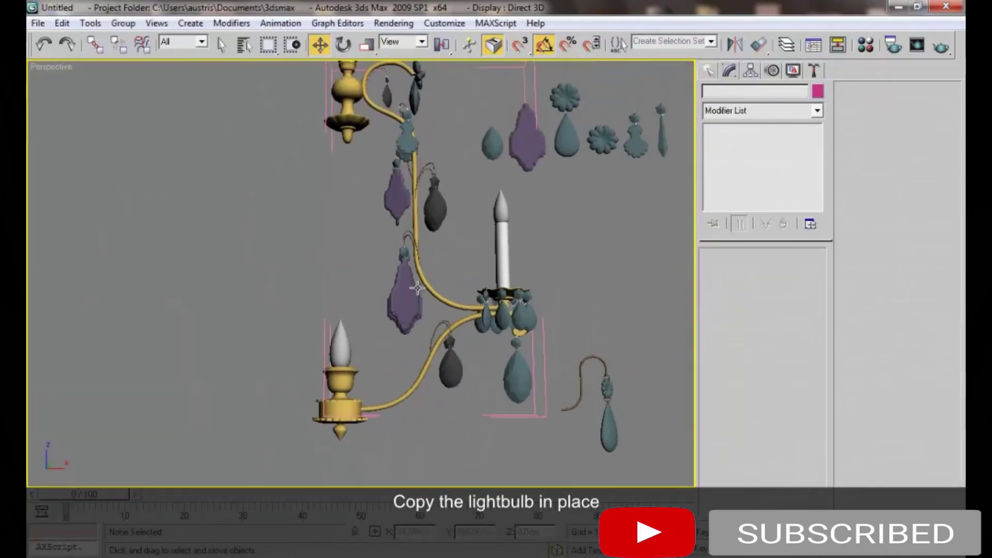
Enlarge the bulb further to fit the reference and check it from the side
click(352, 341)
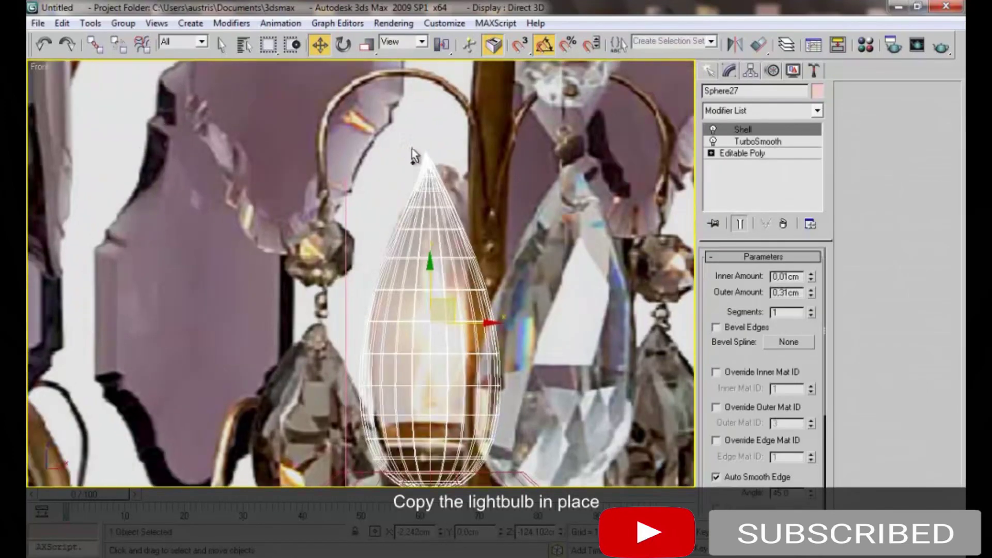
click(732, 151)
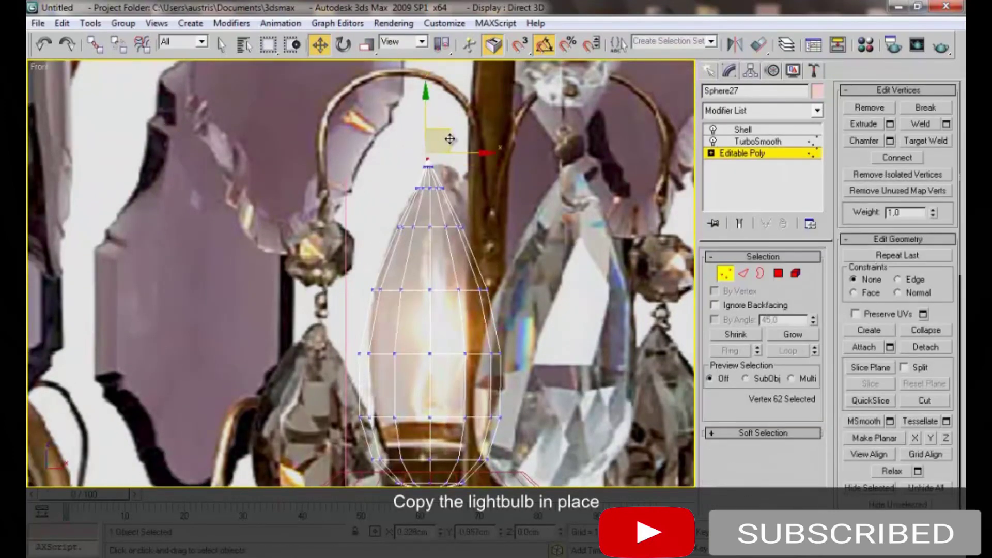
click(743, 129)
key(r)
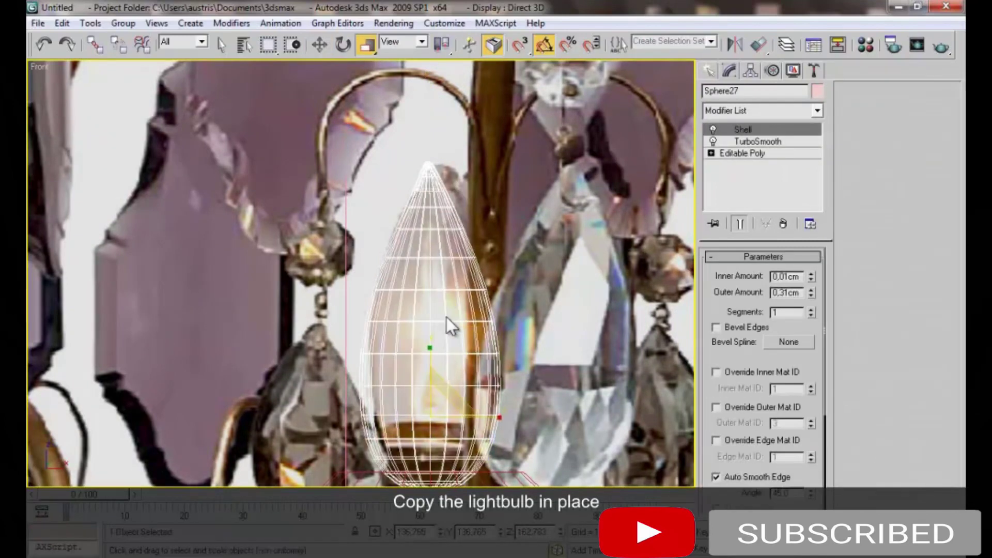
drag(434, 403, 434, 355)
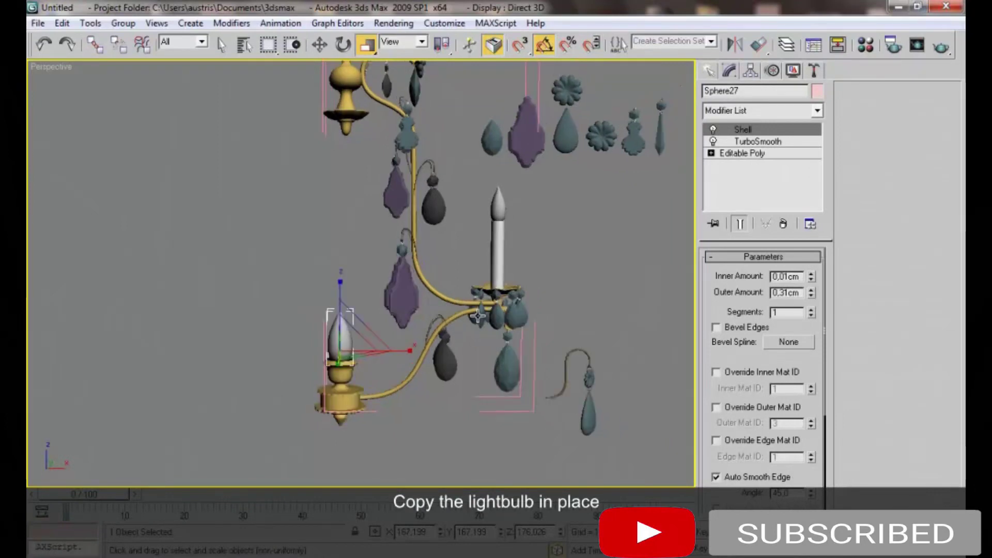
mouse_move(455, 277)
alt+middle_down()
mouse_move(615, 362)
mouse_move(413, 357)
alt+middle_up()
click(212, 352)
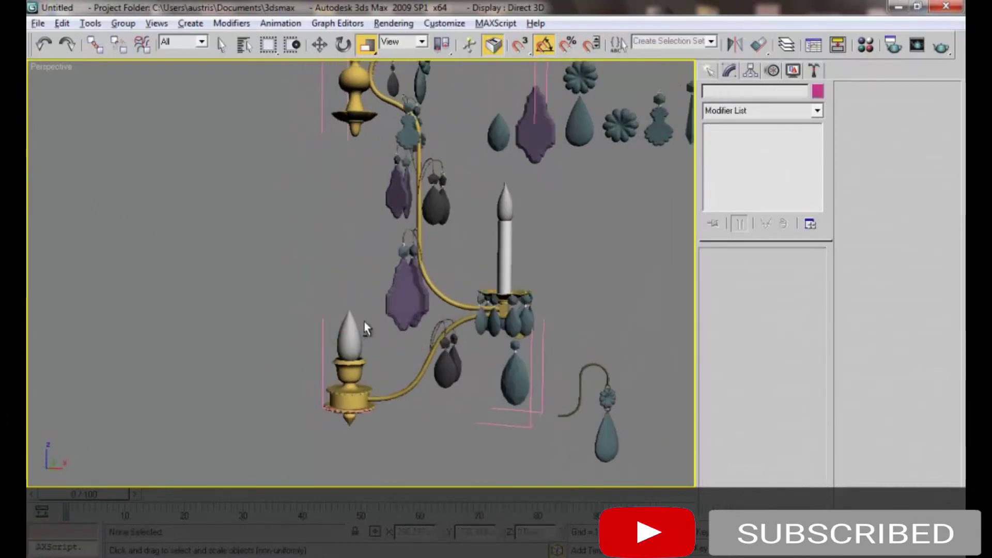
Ungroup the arm's objects and regroup the upper finial parts as Group28
alt+middle_drag(380, 406, 418, 304)
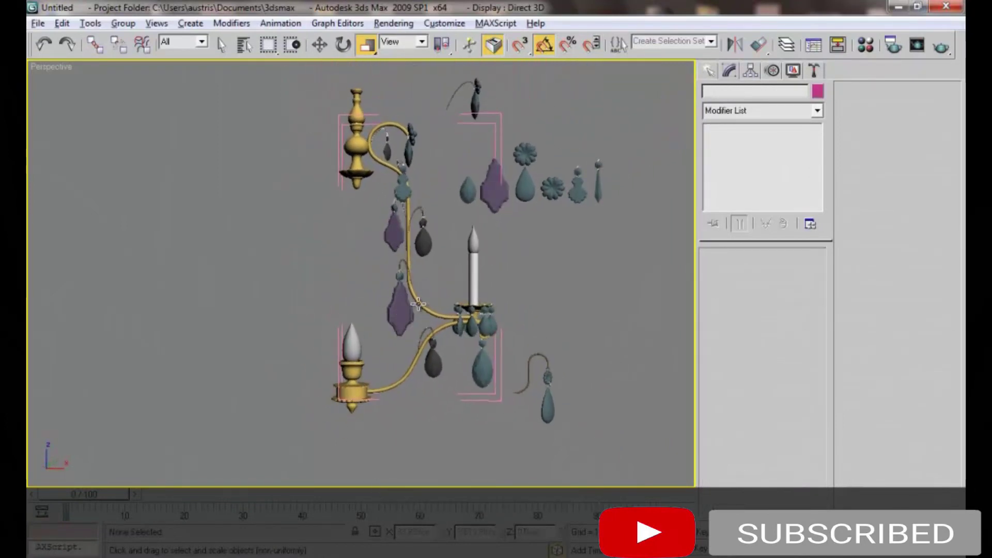
click(362, 371)
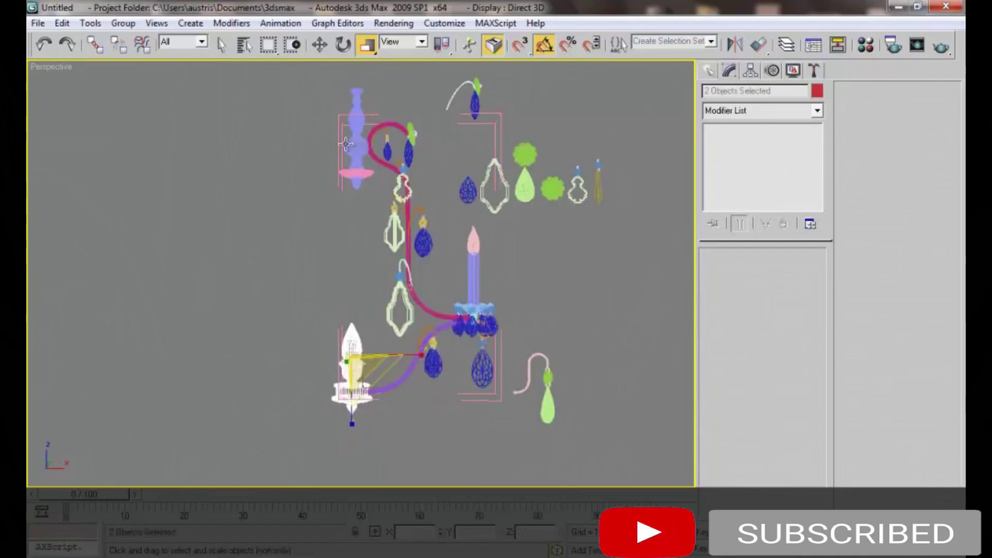
click(122, 23)
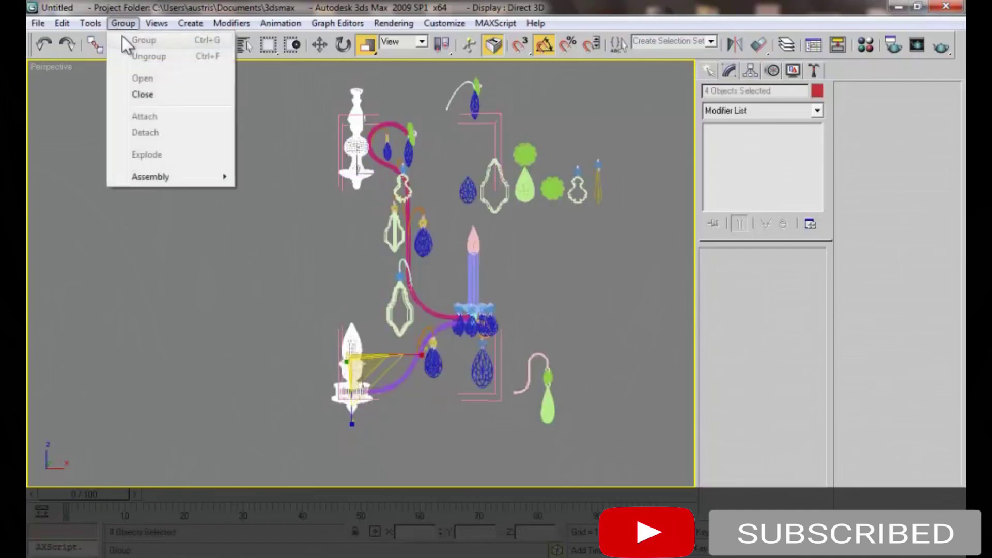
click(142, 94)
click(131, 23)
click(140, 55)
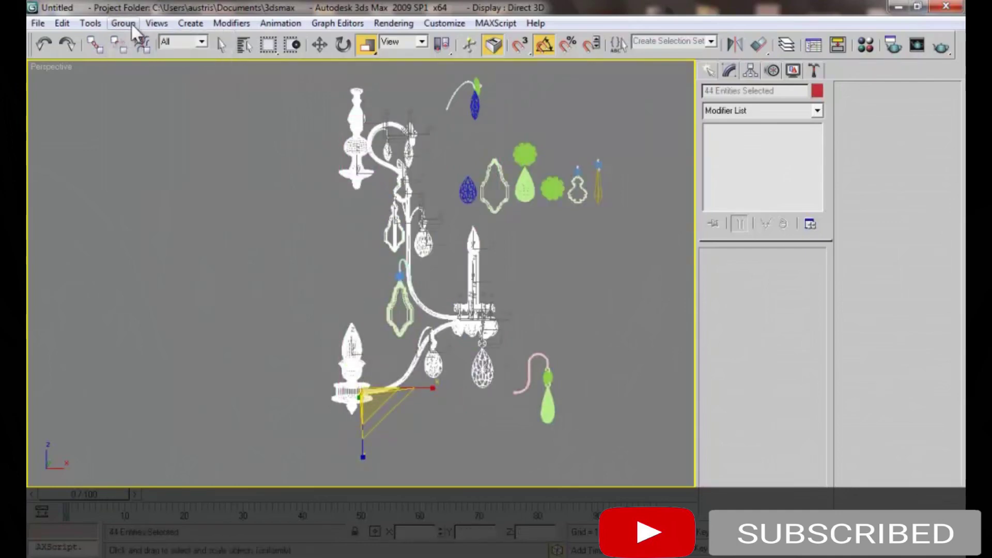
drag(376, 100, 435, 365)
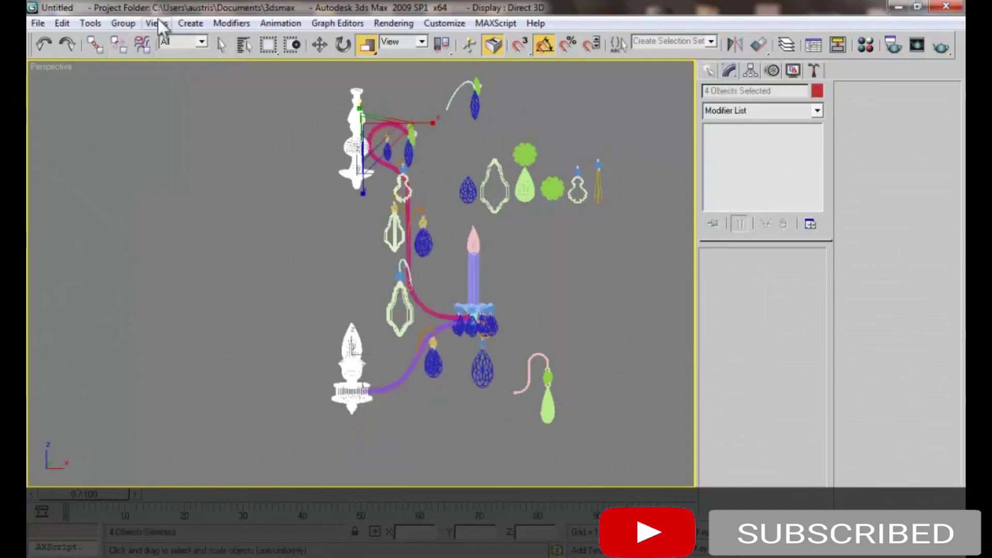
click(123, 23)
click(509, 319)
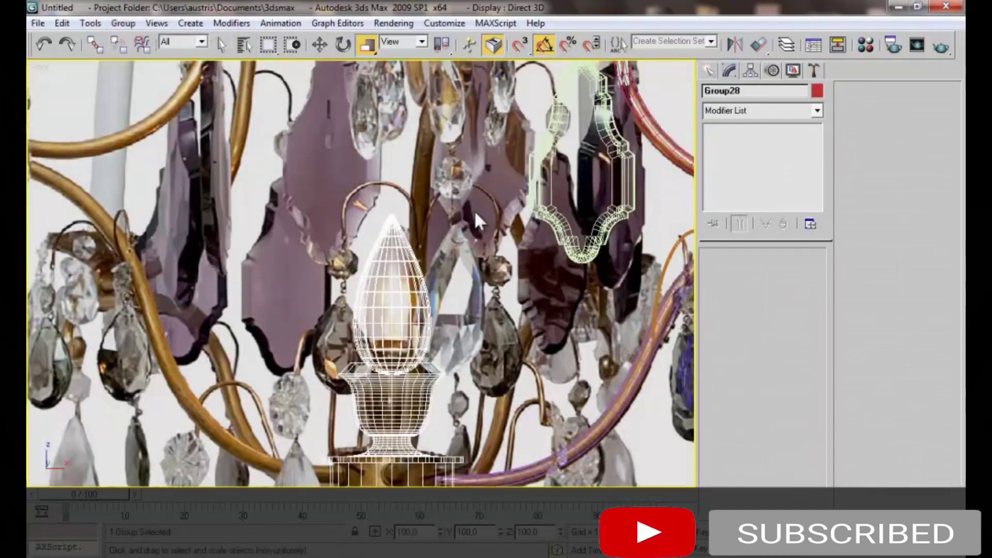
Select one branch's candle arm, drops and lower parts and group them as Group29
scroll(474, 210, down, 10)
scroll(433, 304, up, 1)
scroll(433, 305, up, 1)
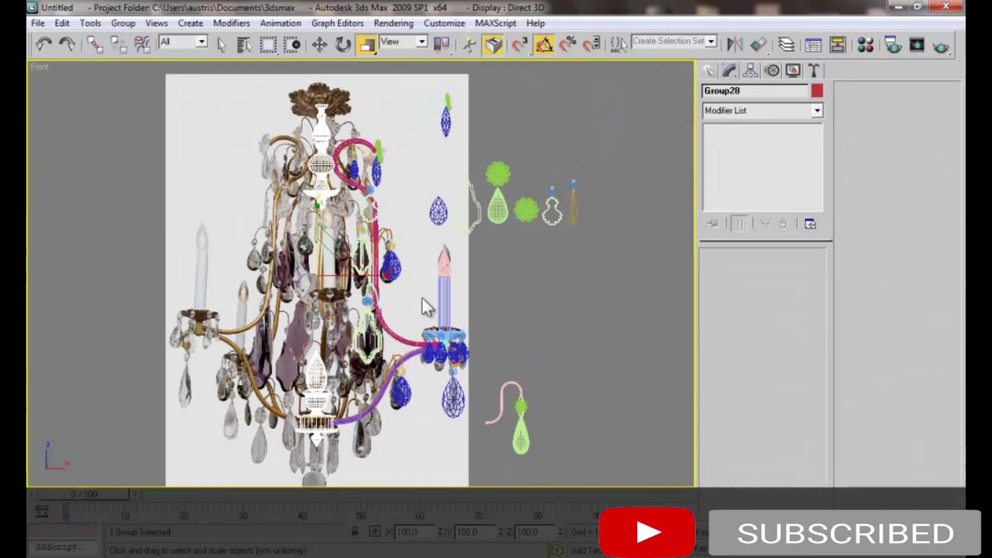
click(395, 291)
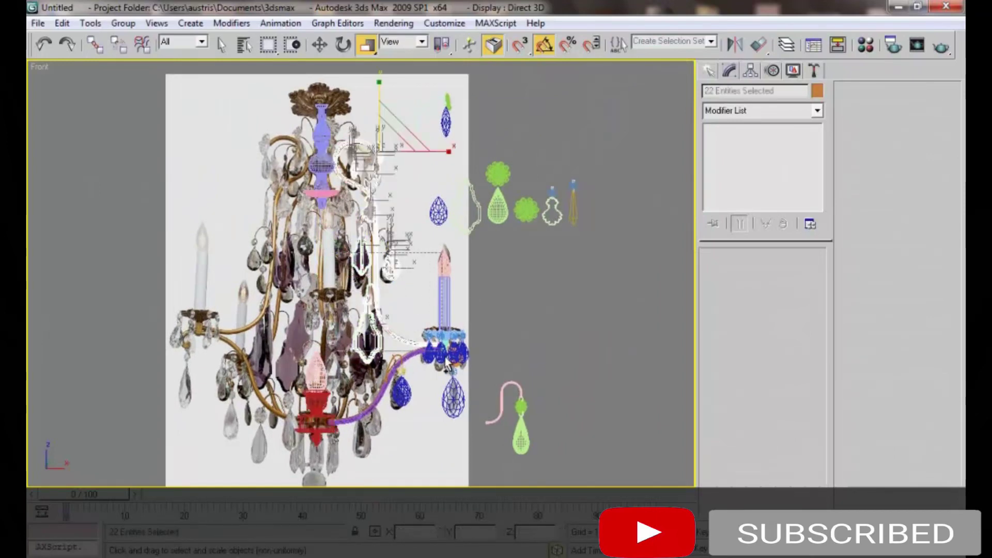
ctrl+drag(470, 442, 389, 455)
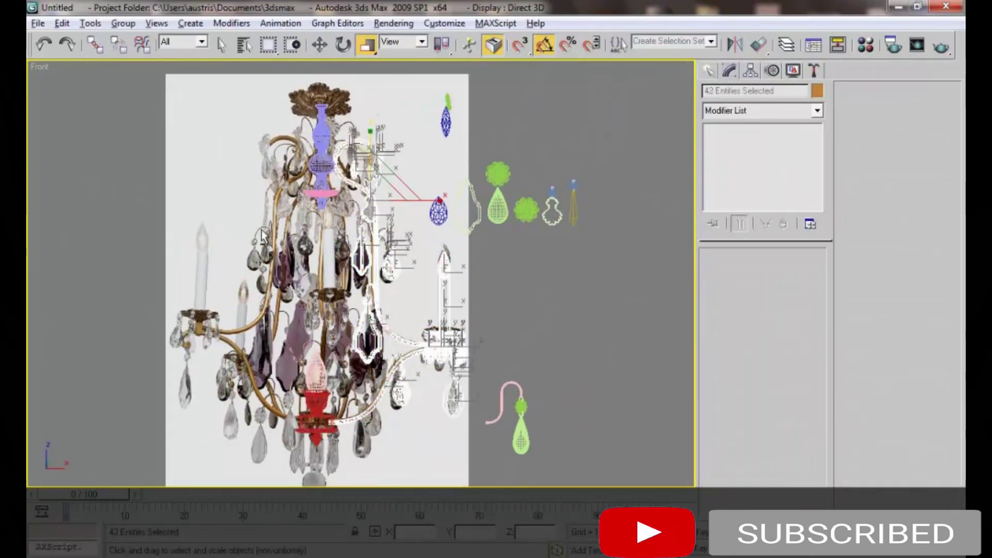
click(126, 21)
click(132, 33)
click(497, 311)
key(t)
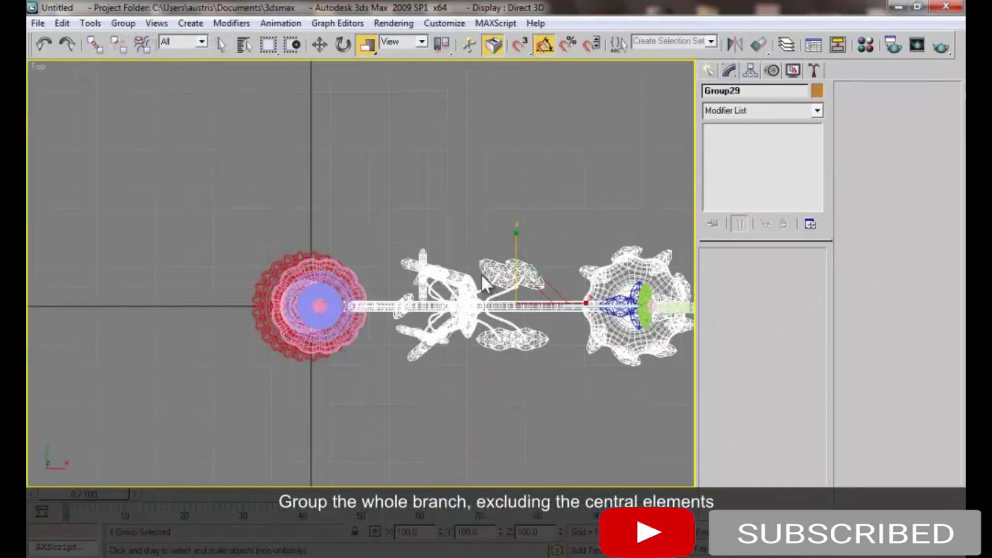
click(751, 70)
Move the branch group's pivot to the chandelier centre using Affect Pivot Only
click(772, 162)
key(w)
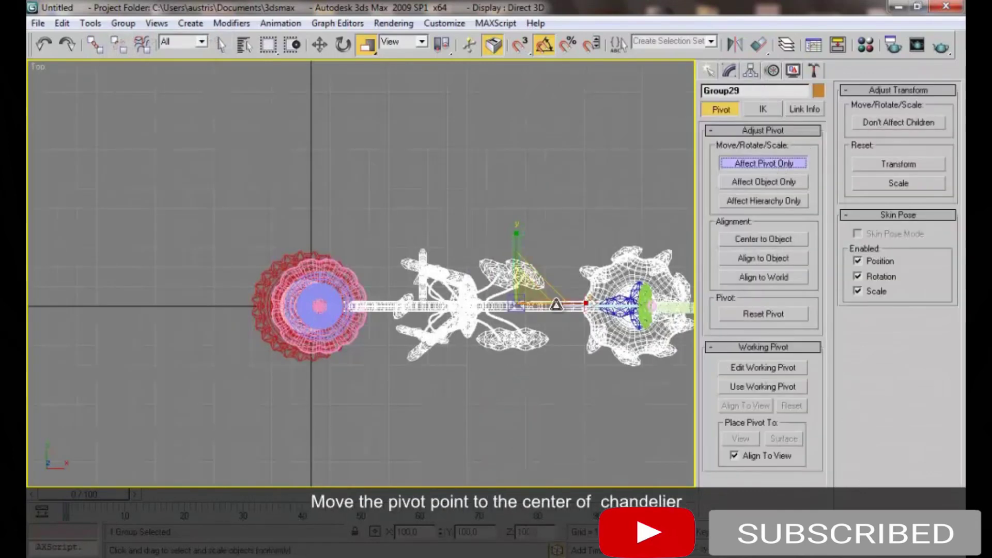
drag(561, 305, 366, 336)
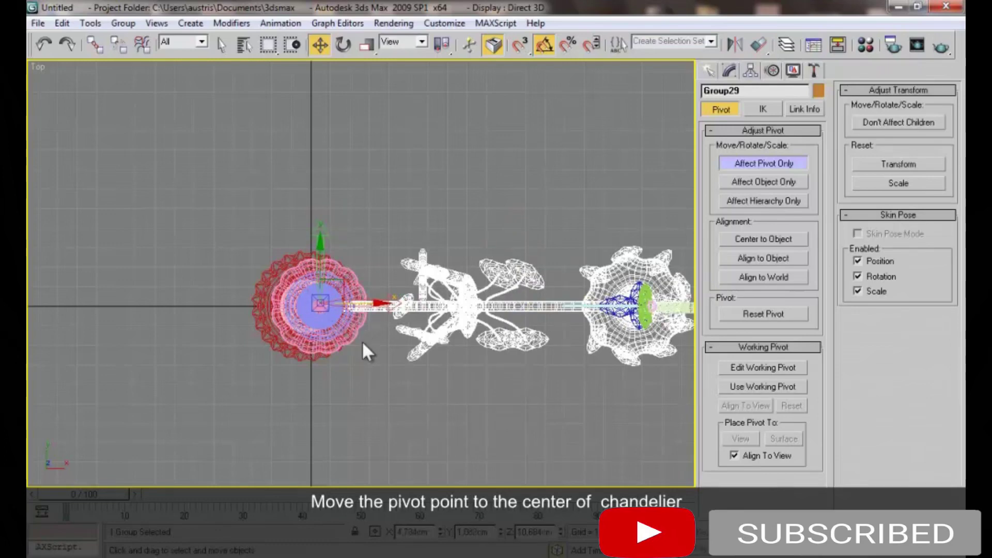
key(e)
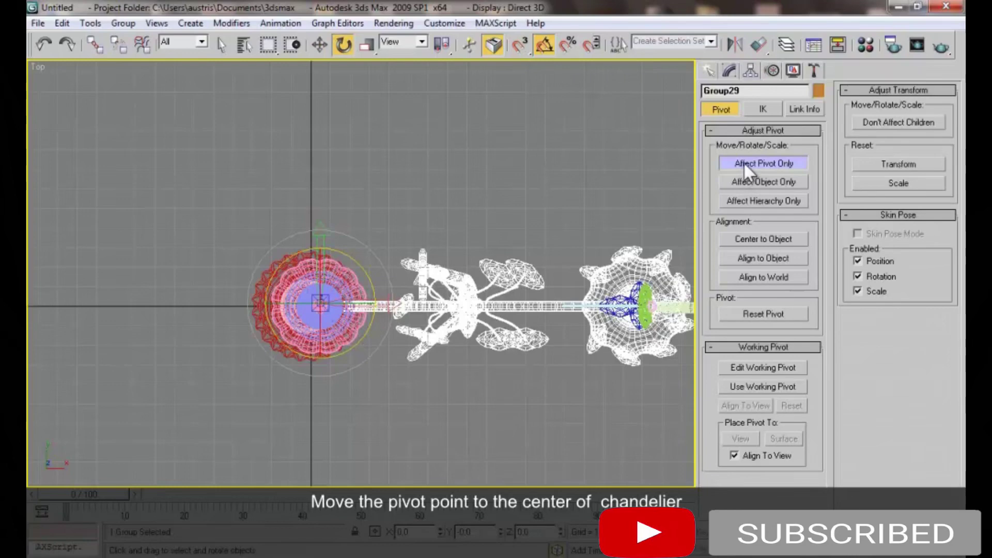
click(745, 160)
click(729, 164)
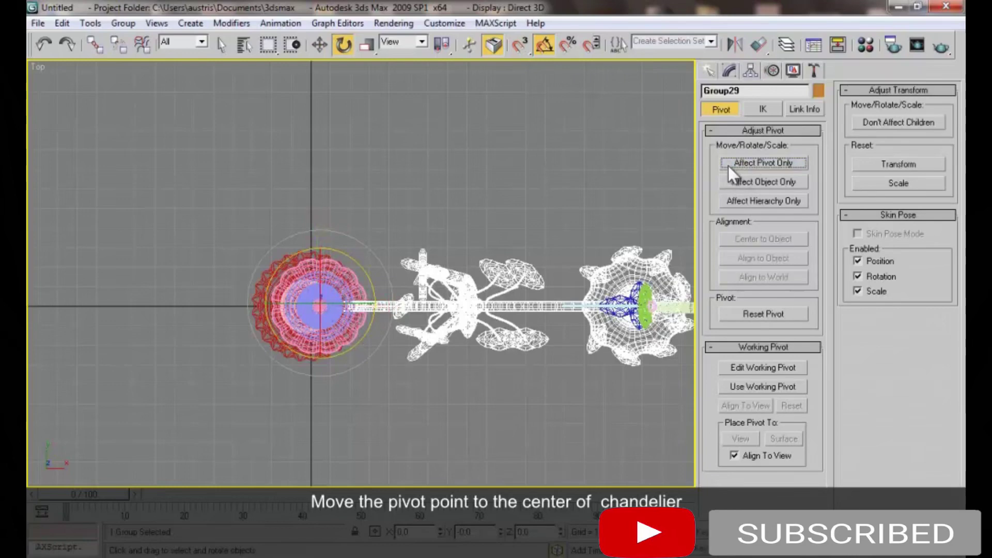
Array the branch as five instances rotated a total of 360° about Z
click(91, 24)
click(222, 226)
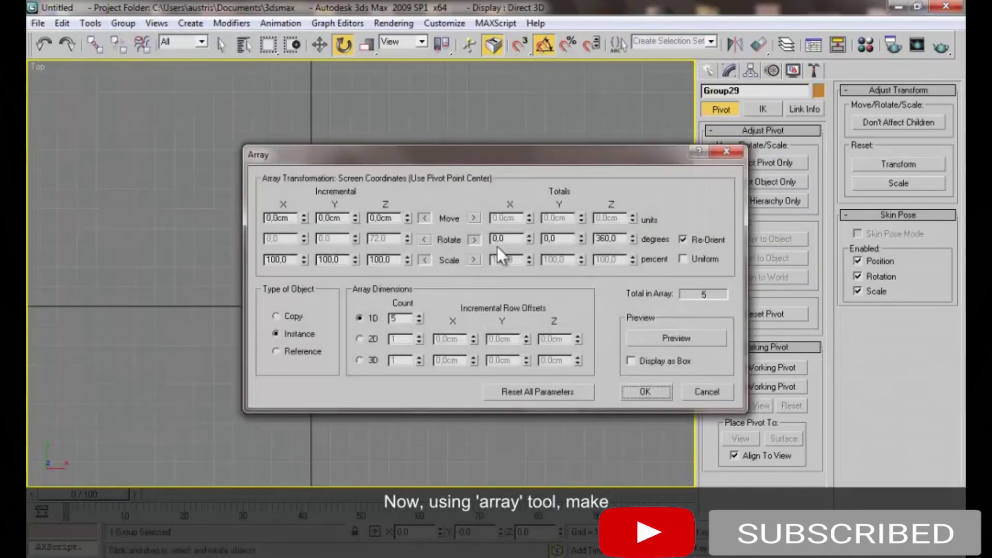
click(646, 391)
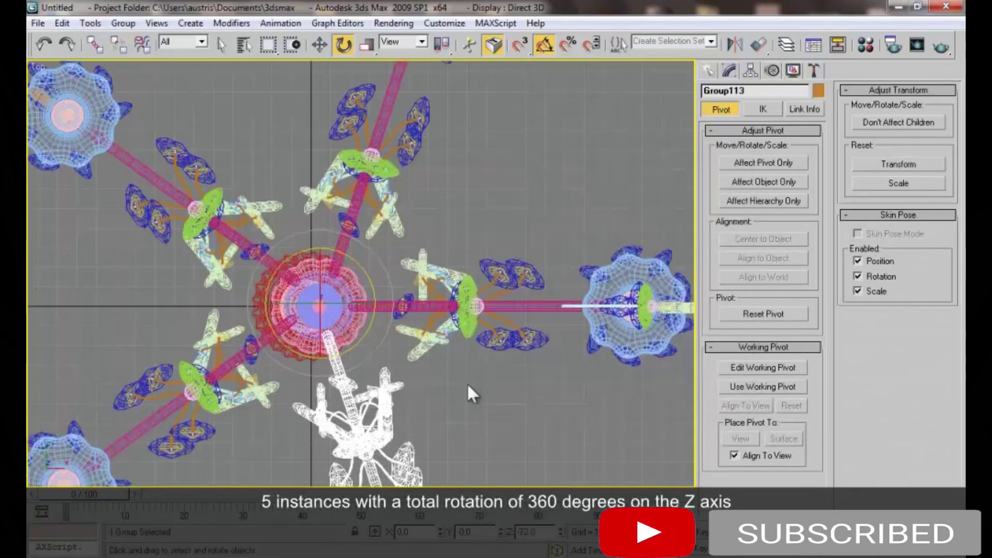
click(465, 401)
click(260, 317)
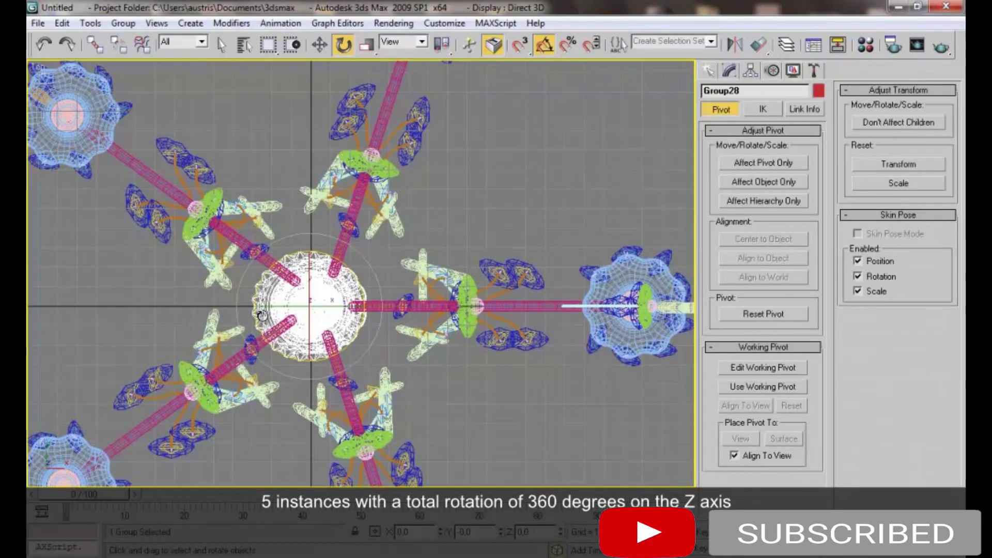
key(f)
click(123, 22)
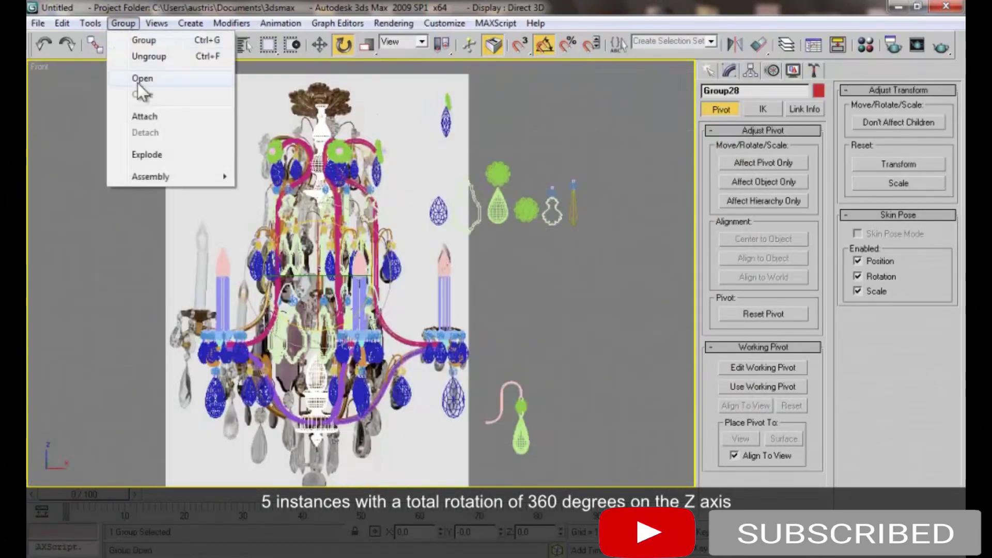
Open the group, isolate the inner finial parts and zoom to them in Top view
click(142, 78)
drag(221, 65, 401, 207)
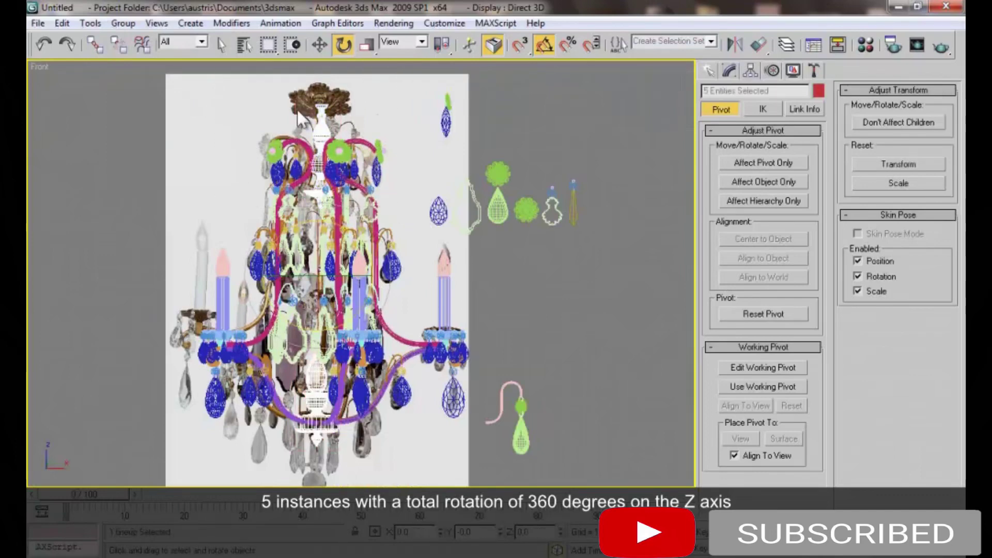
key(alt+q)
click(123, 23)
click(142, 78)
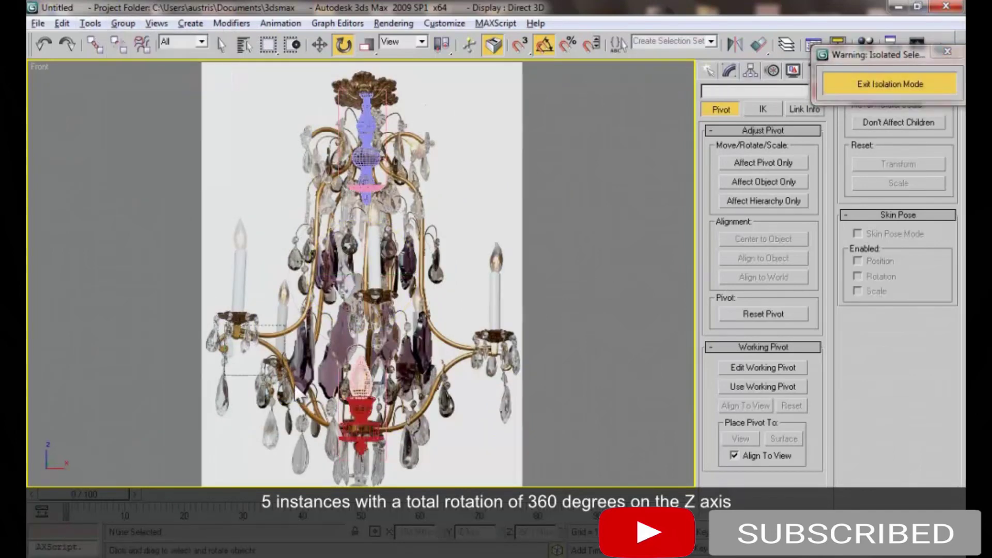
key(t)
key(z)
key(w)
Shift the inner pieces along X over the blue rings, then exit isolation
drag(516, 276, 674, 329)
right_click(674, 329)
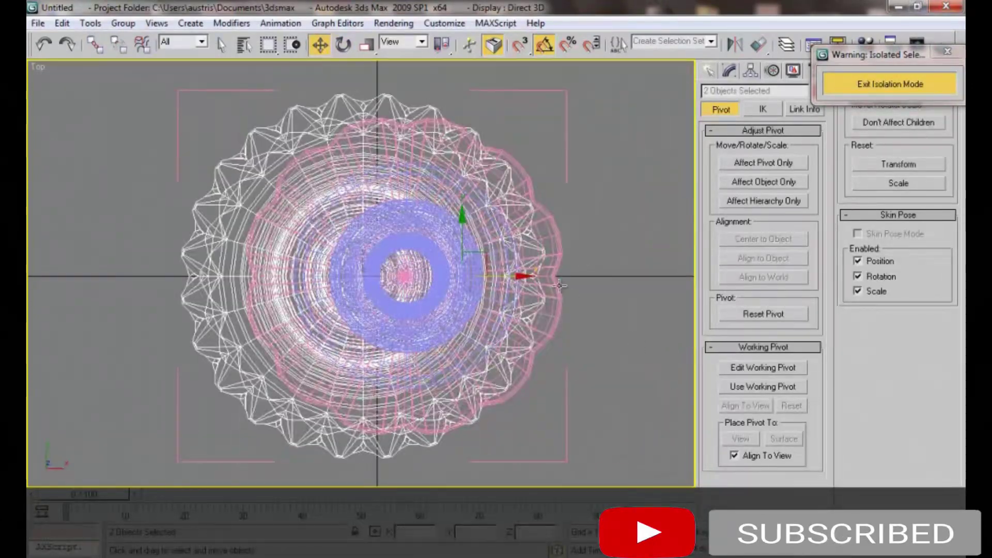
drag(505, 276, 548, 304)
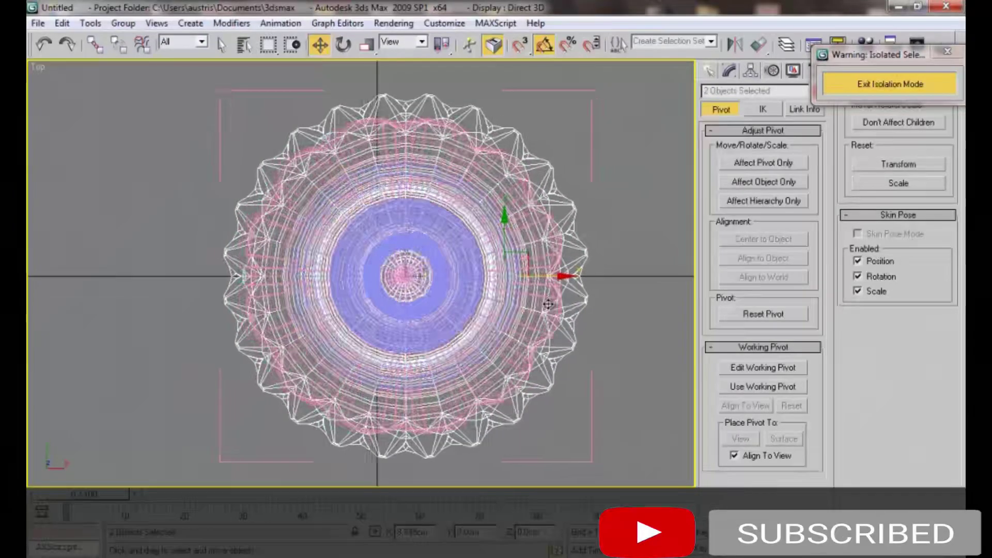
key(p)
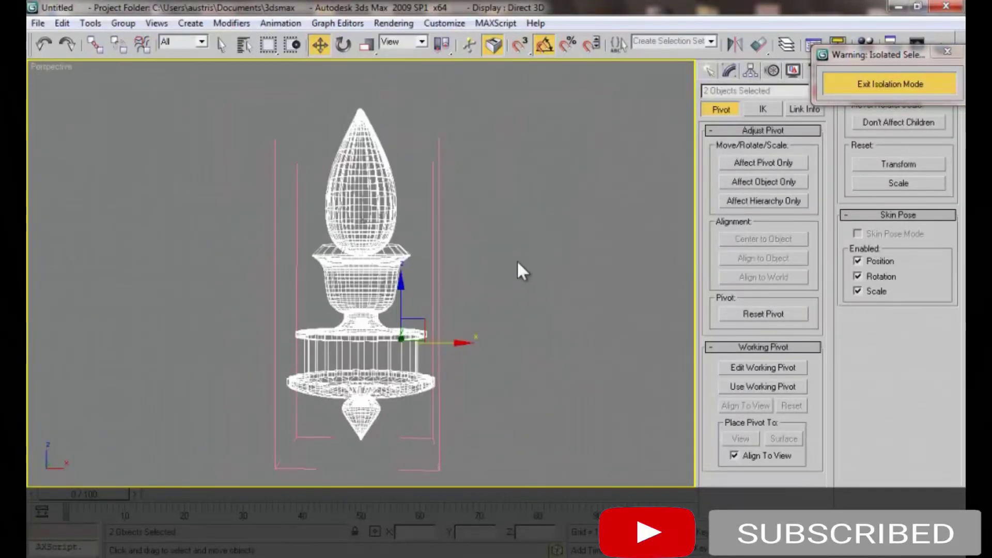
click(513, 258)
key(F3)
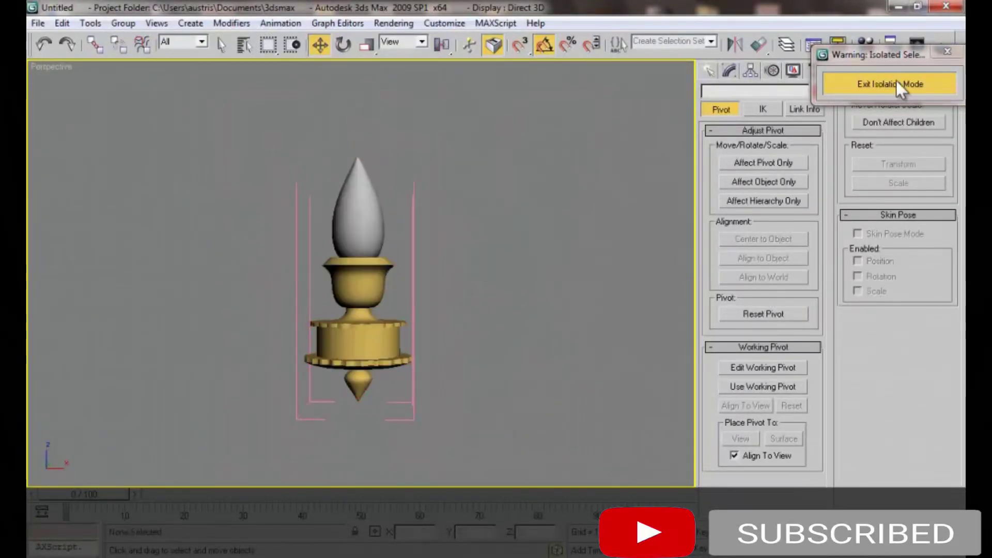
click(896, 83)
mouse_move(366, 207)
alt+middle_down()
mouse_move(400, 200)
mouse_move(499, 216)
mouse_move(440, 222)
alt+middle_up()
click(466, 380)
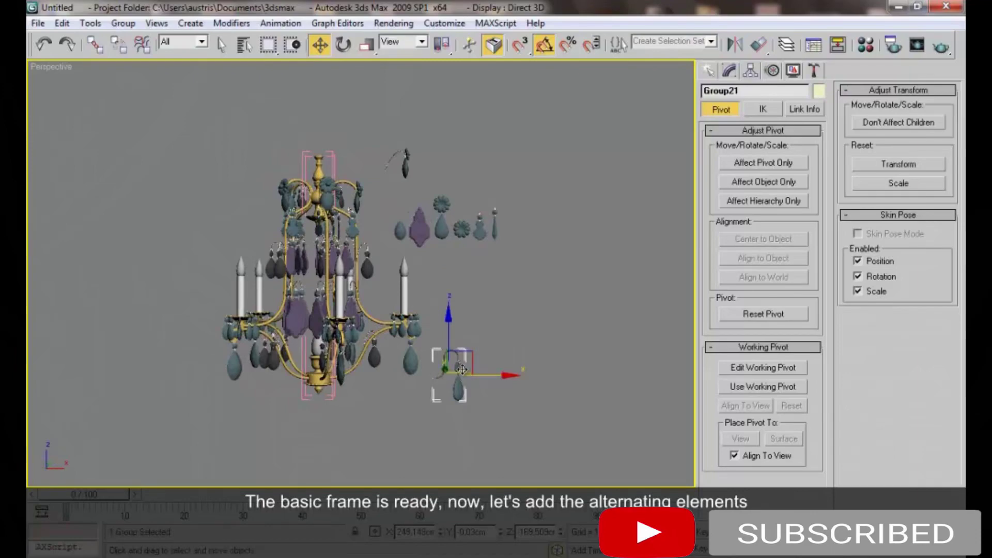
Select the five branch groups and rotate them roughly about the centre
key(t)
click(548, 254)
ctrl+click(419, 102)
ctrl+click(225, 205)
ctrl+click(251, 399)
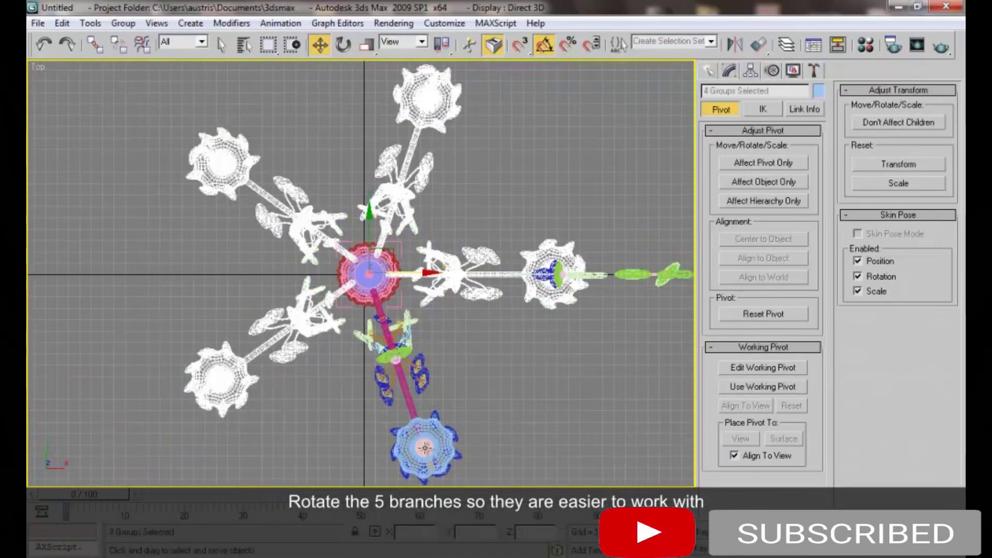
ctrl+click(425, 448)
key(e)
drag(415, 232, 406, 215)
key(a)
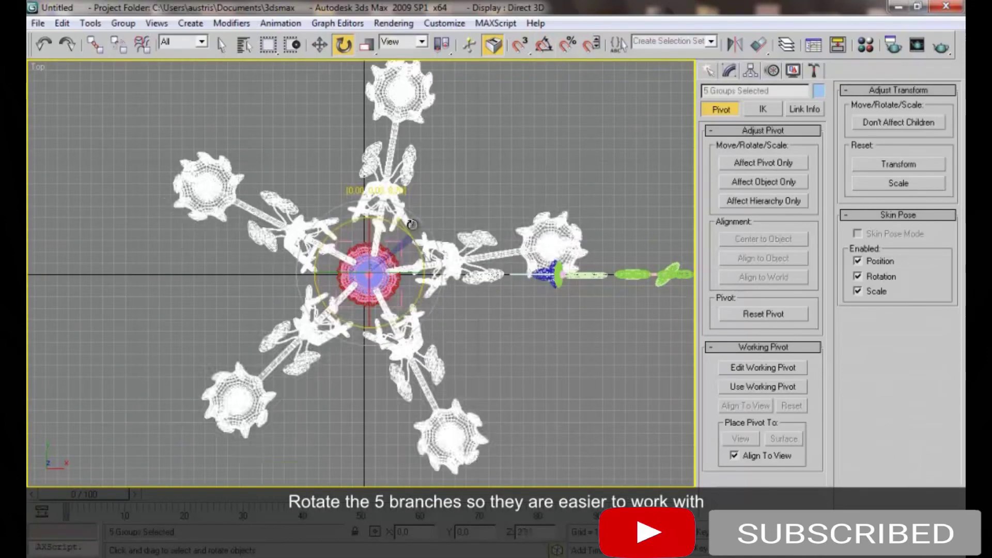
drag(406, 214, 403, 212)
Rotate the branches exactly 90° about Z with the Rotate Transform Type-In
key(F12)
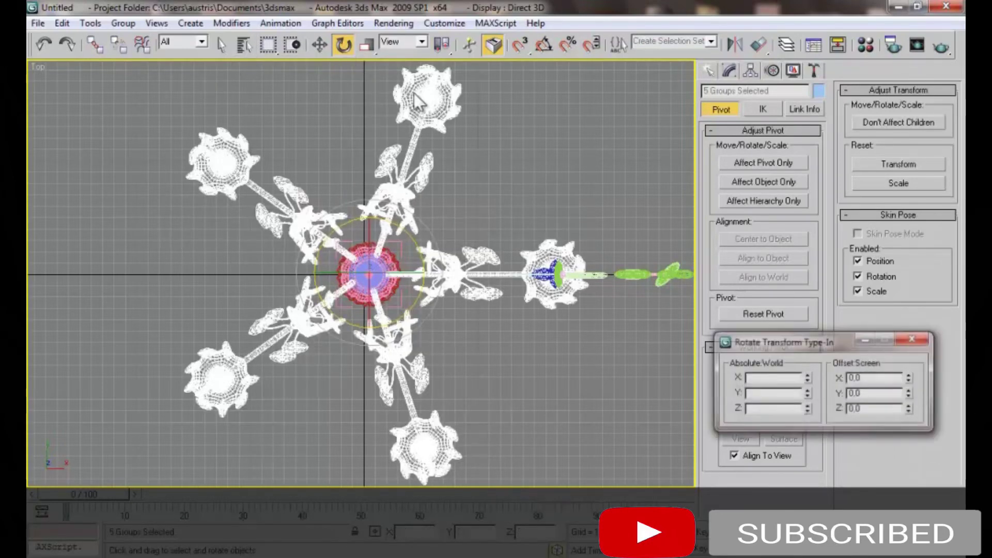
text(9)
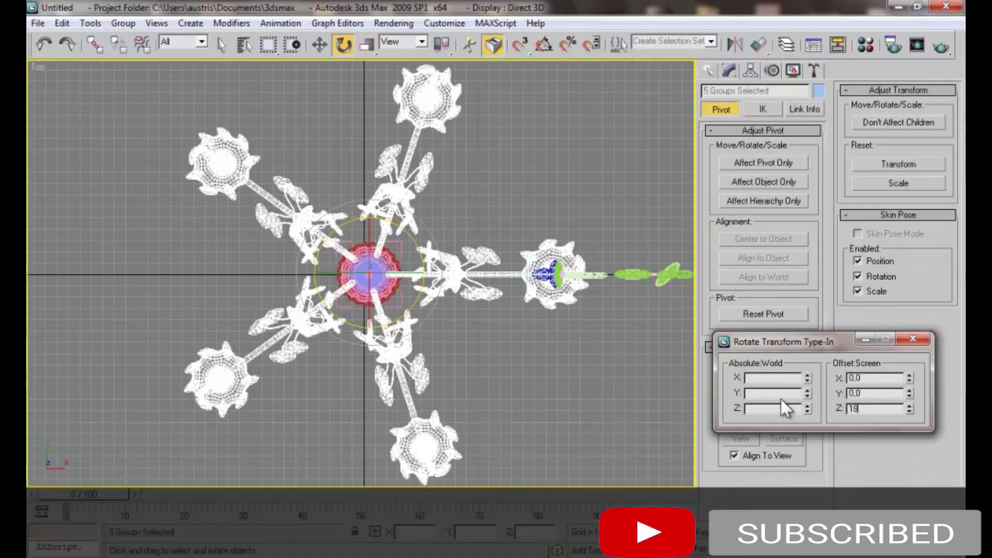
text(0)
key(Return)
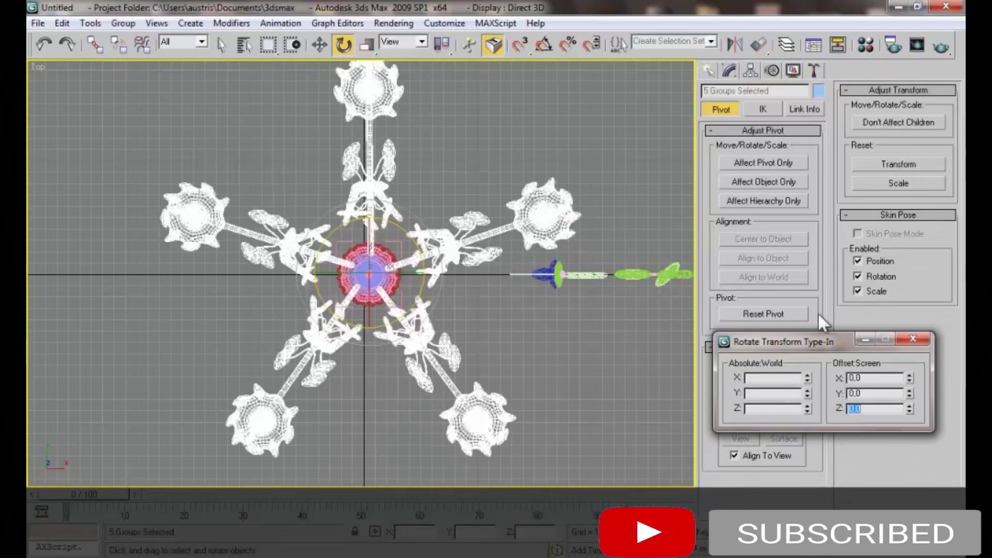
click(902, 341)
click(569, 311)
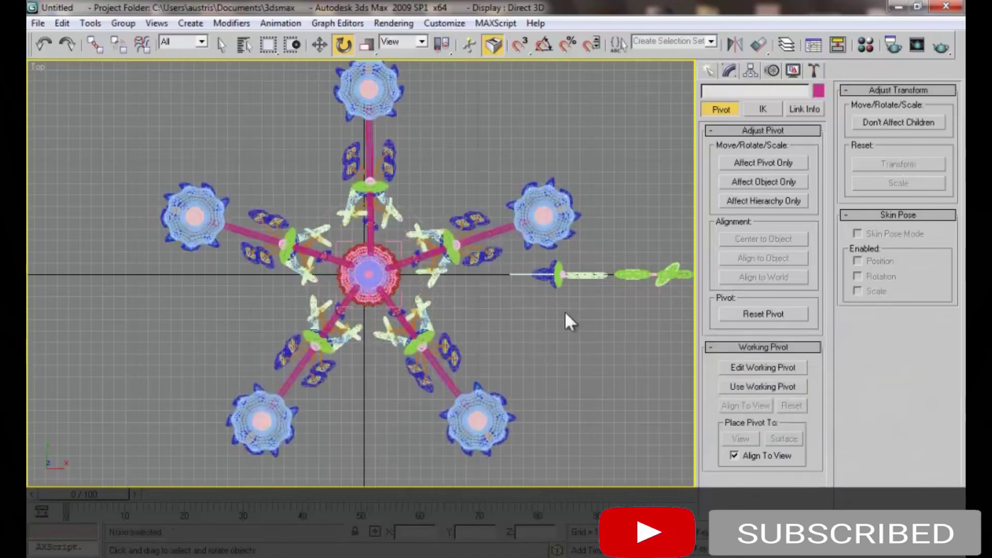
key(f)
click(578, 413)
Rotate the teardrop element upright and position it under the chandelier centre
key(a)
drag(540, 431, 532, 432)
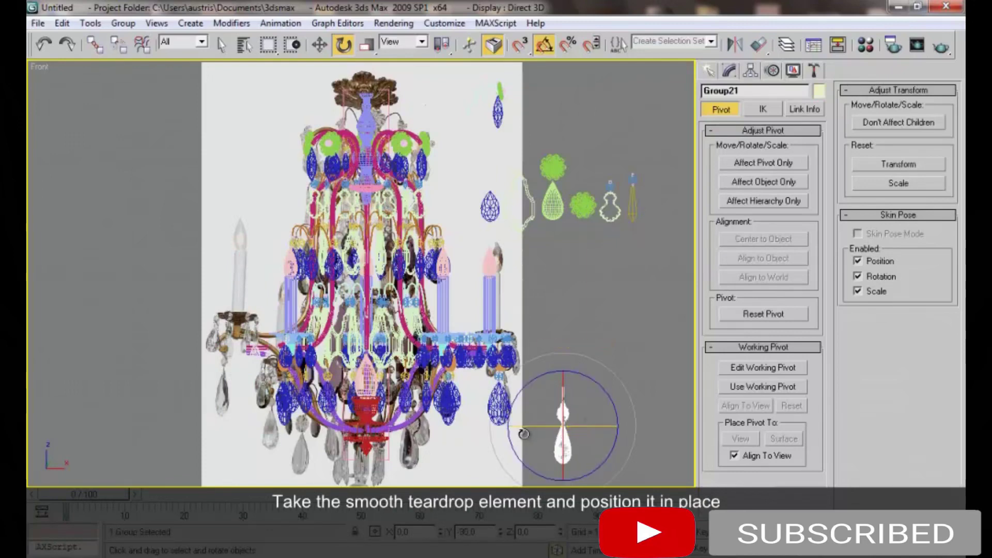
key(t)
drag(582, 254, 392, 289)
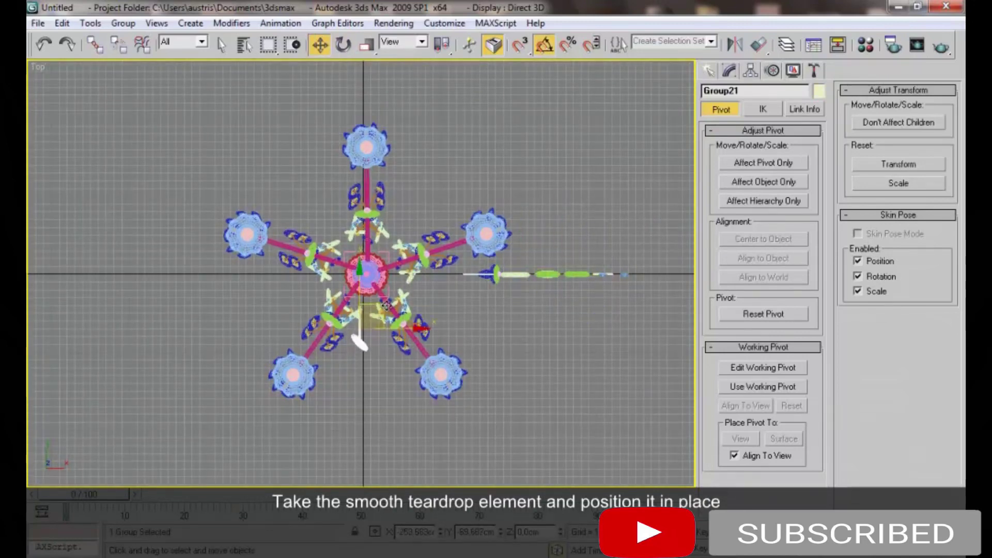
mouse_move(362, 217)
alt+middle_down()
mouse_move(367, 192)
mouse_move(396, 279)
alt+middle_up()
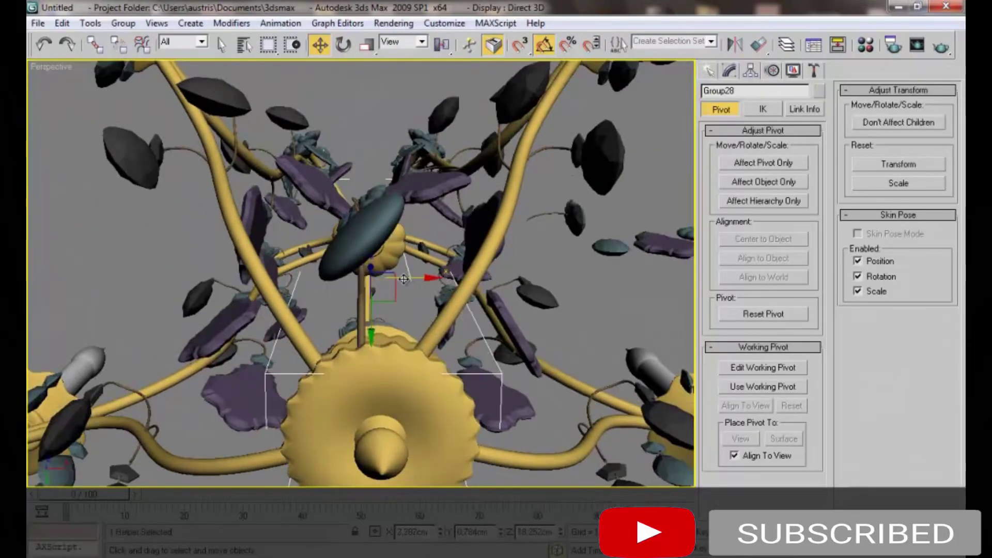
drag(397, 279, 410, 279)
alt+middle_drag(410, 278, 393, 284)
drag(393, 283, 362, 300)
mouse_move(362, 300)
alt+middle_down()
mouse_move(380, 478)
mouse_move(382, 299)
alt+middle_up()
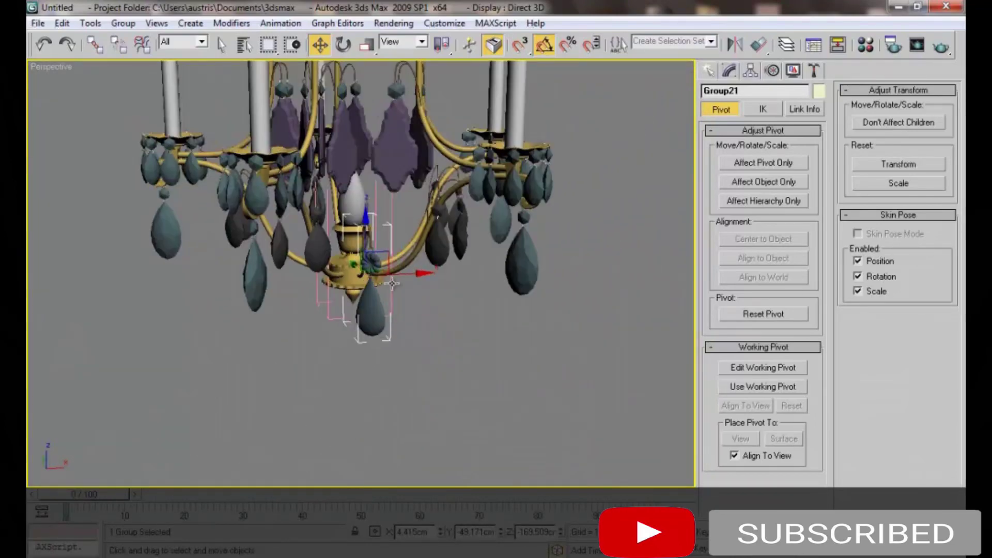
key(t)
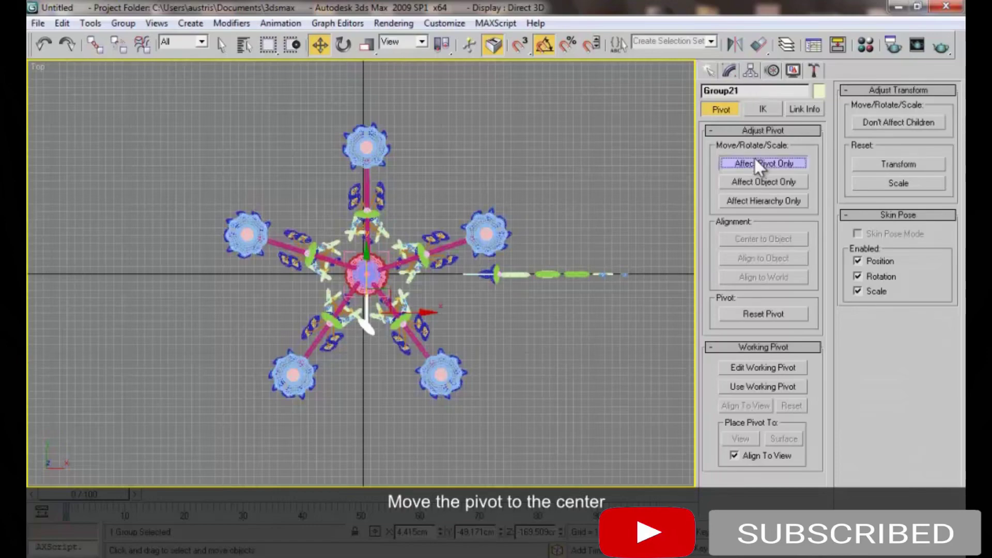
Centre the teardrop's pivot and array it as five instances around 360° Z
click(757, 164)
scroll(367, 268, up, 2)
scroll(367, 269, up, 4)
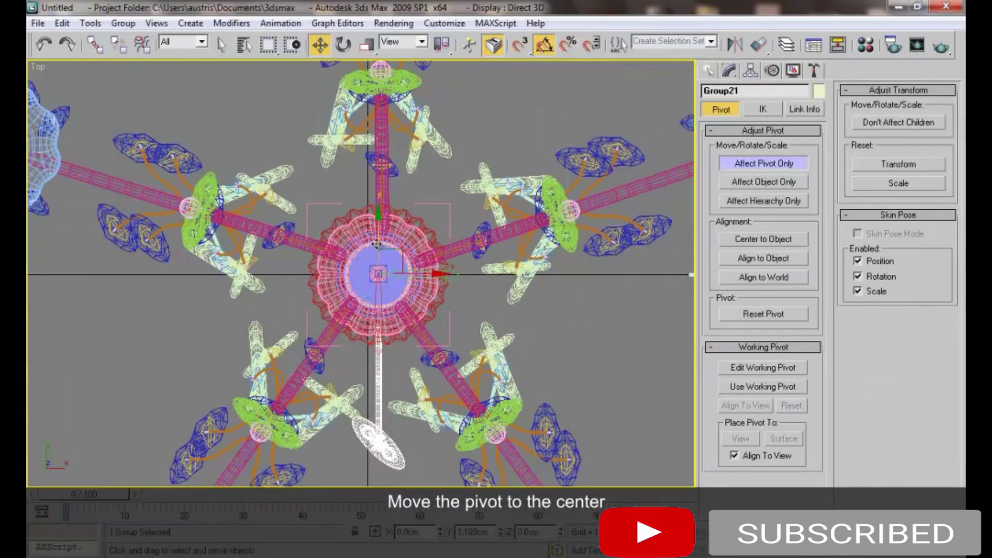
key(e)
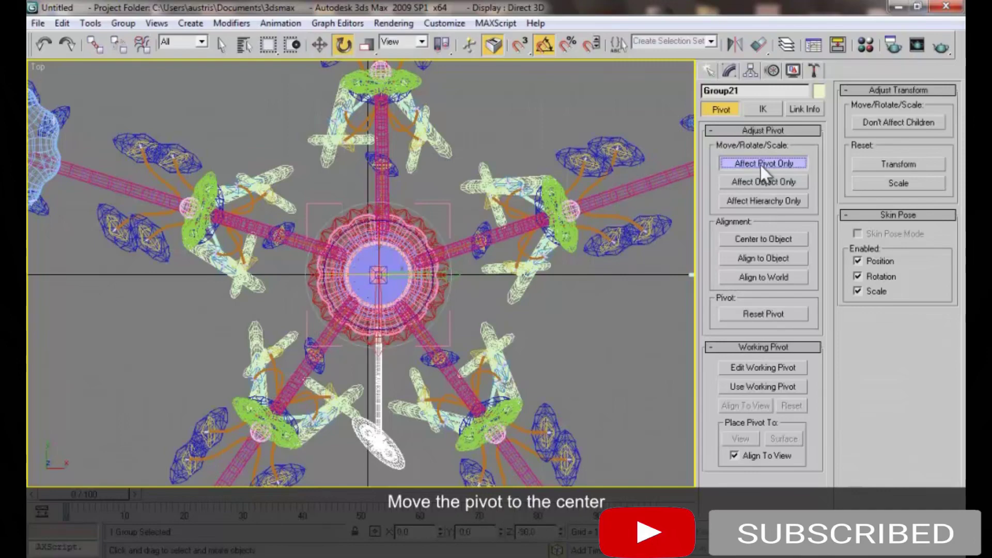
click(765, 164)
scroll(362, 274, down, 5)
click(91, 23)
click(145, 228)
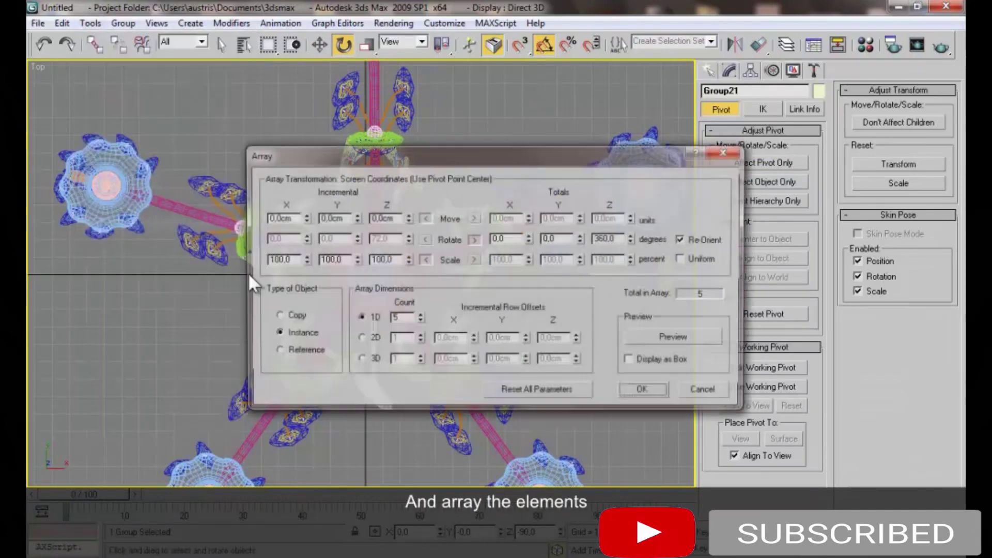
click(641, 388)
click(486, 338)
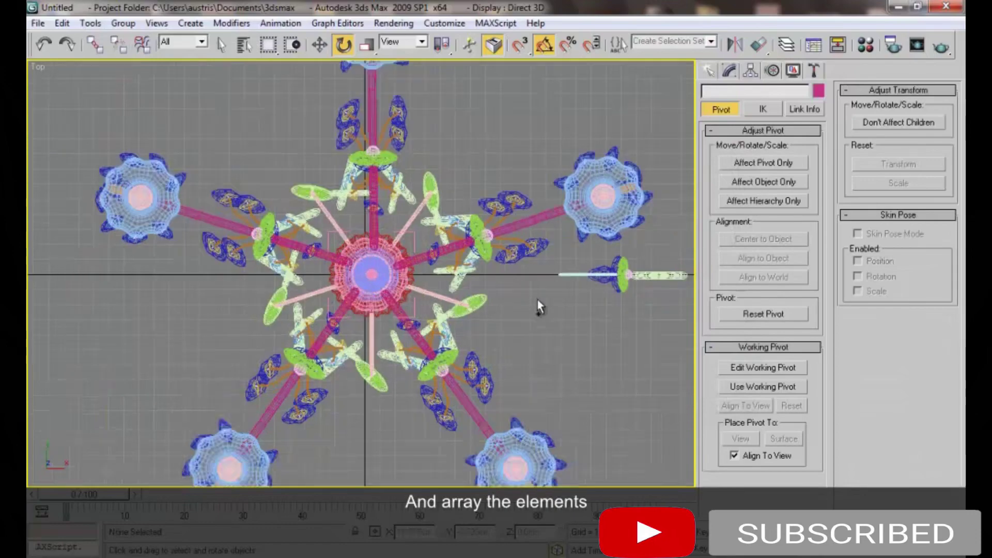
Select the four loose crystal pieces and group them as Group118
scroll(538, 302, down, 3)
key(f)
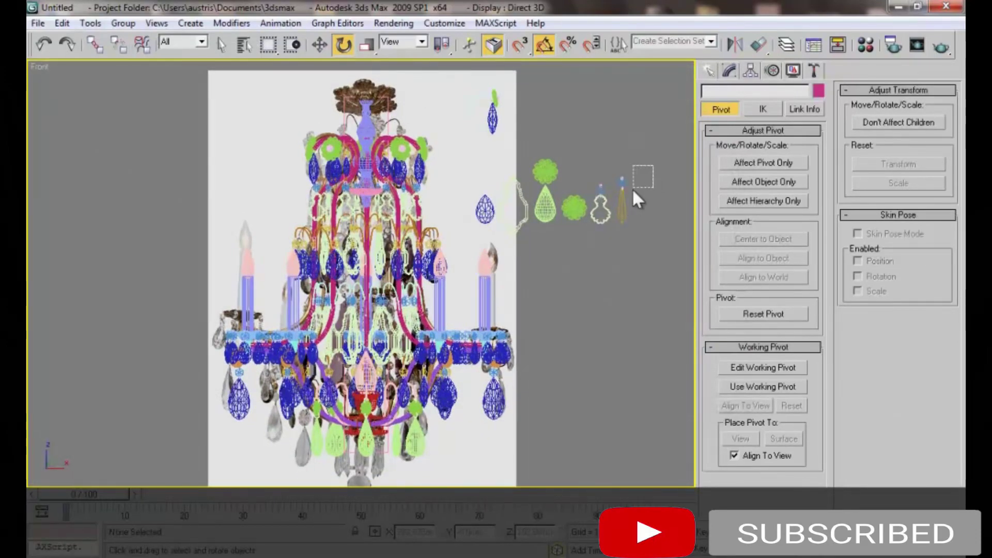
drag(633, 191, 622, 210)
key(w)
middle_drag(652, 170, 643, 157)
click(123, 23)
click(123, 37)
click(507, 312)
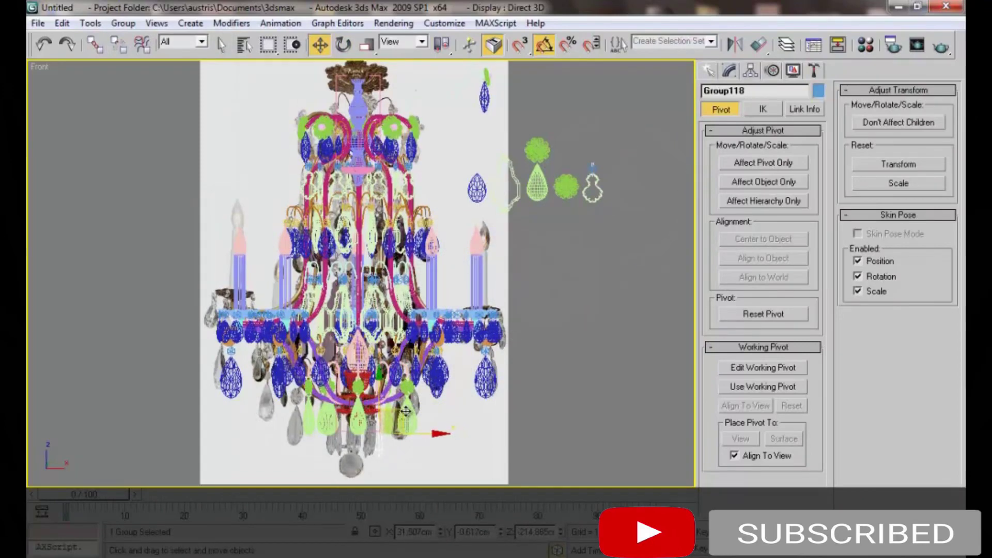
Move Group118 to the ring edge, isolate it, rotate it along the ring and centre its pivot
scroll(388, 233, up, 5)
key(t)
scroll(387, 228, up, 5)
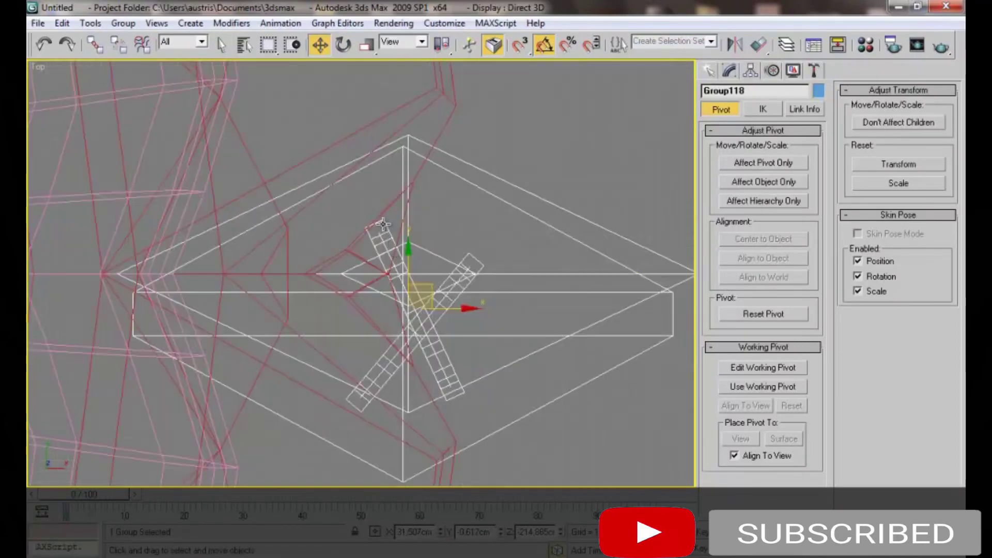
scroll(387, 228, down, 5)
drag(395, 264, 374, 226)
scroll(373, 226, down, 4)
key(alt+q)
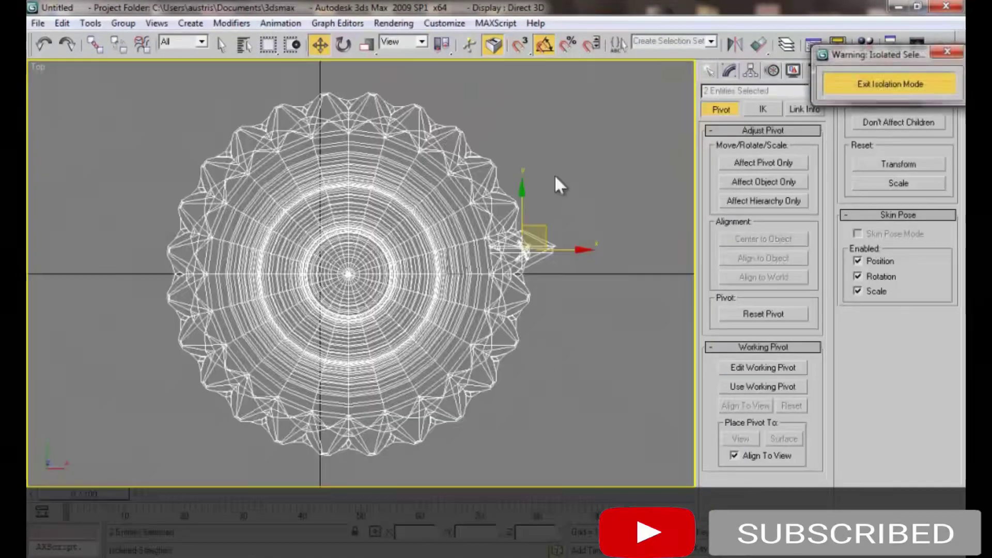
key(e)
drag(555, 207, 567, 272)
key(w)
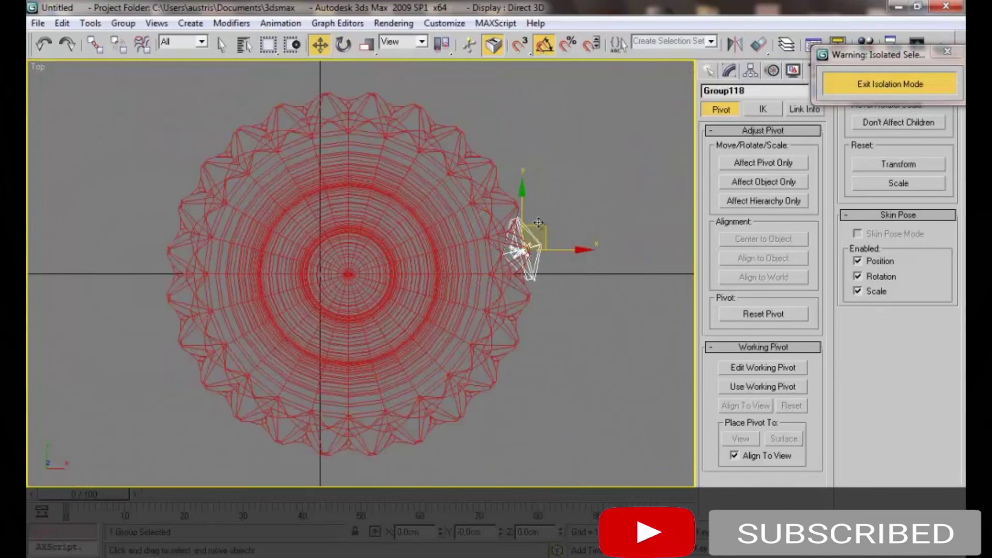
click(748, 164)
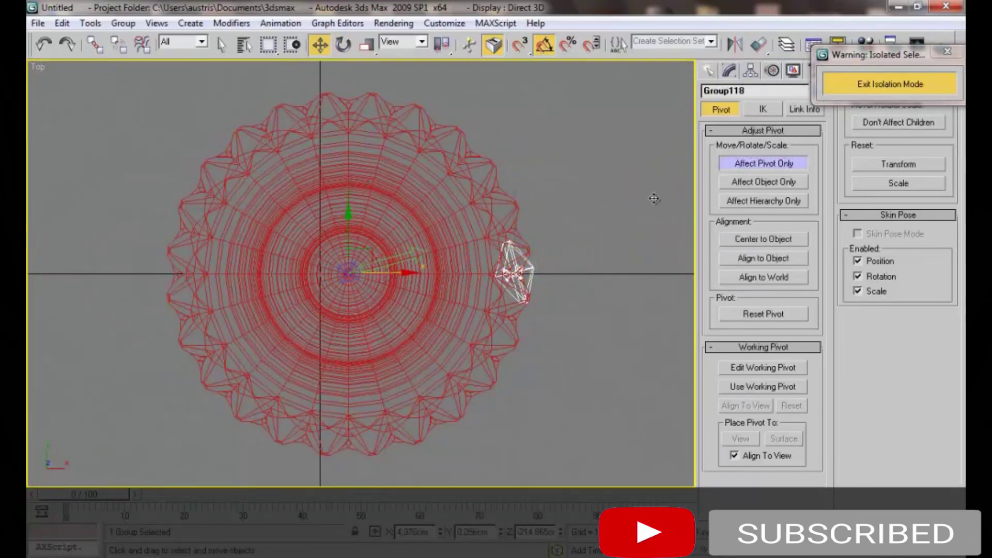
click(760, 163)
Array Group118 into twelve instanced crystals around the lower holder's rim
click(89, 23)
click(129, 221)
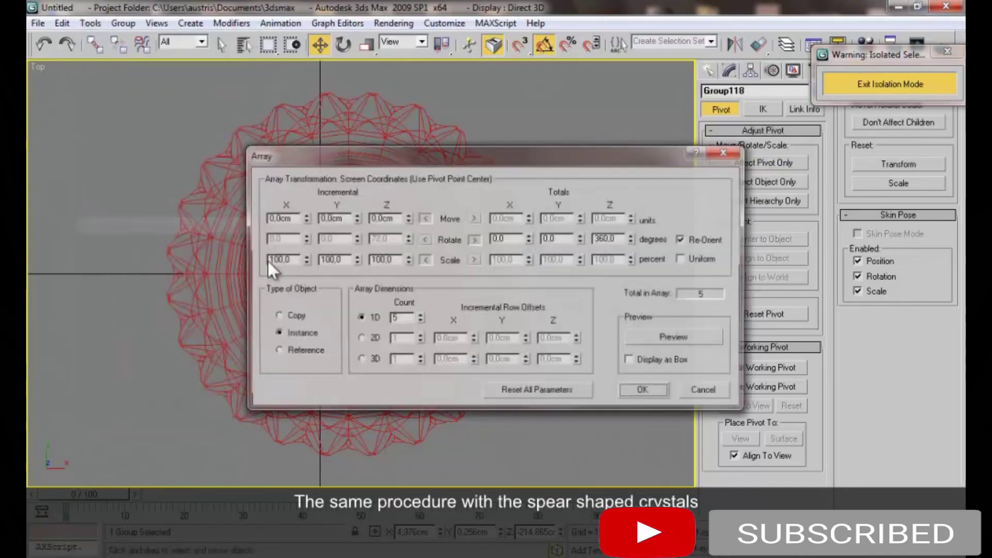
click(656, 338)
drag(551, 155, 780, 155)
drag(652, 325, 650, 320)
click(650, 315)
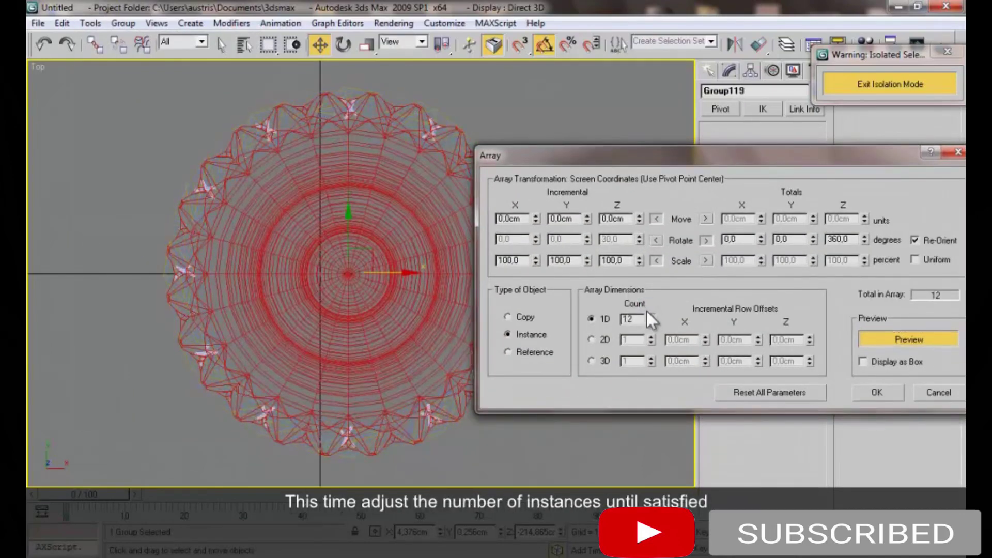
click(894, 397)
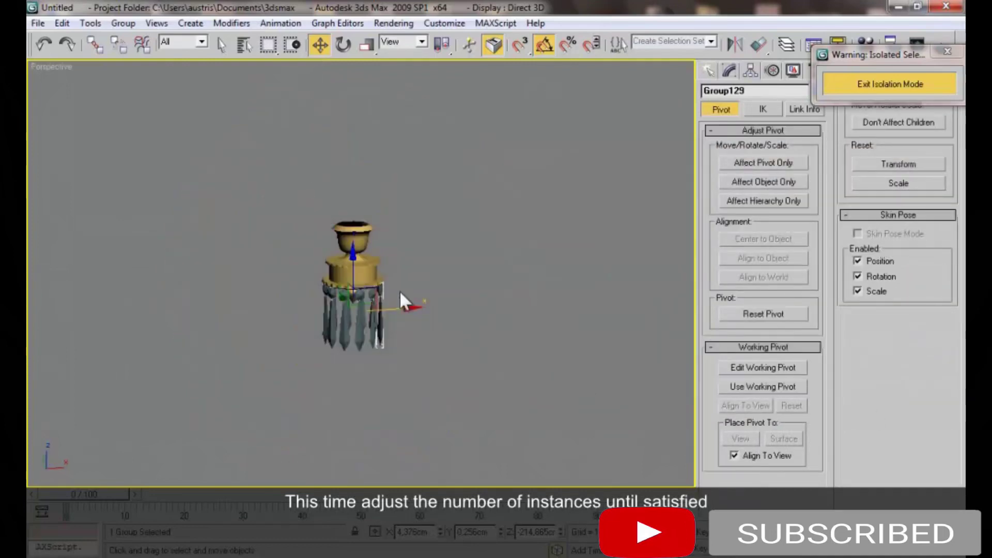
Exit isolation and orbit to view the whole chandelier with its crystal ring
key(c)
click(535, 336)
alt+middle_drag(458, 341, 458, 238)
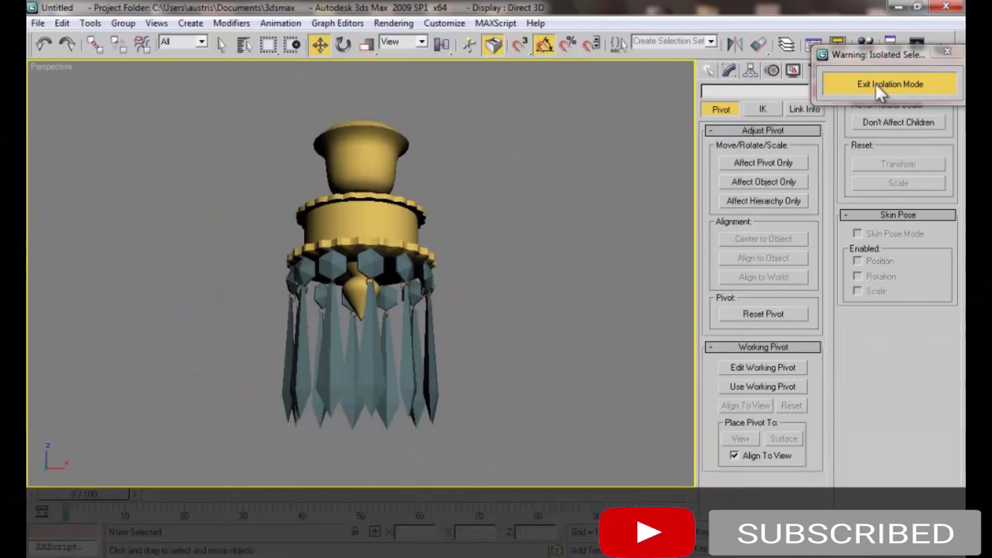
click(879, 85)
mouse_move(366, 215)
alt+middle_down()
mouse_move(381, 230)
mouse_move(424, 237)
alt+middle_up()
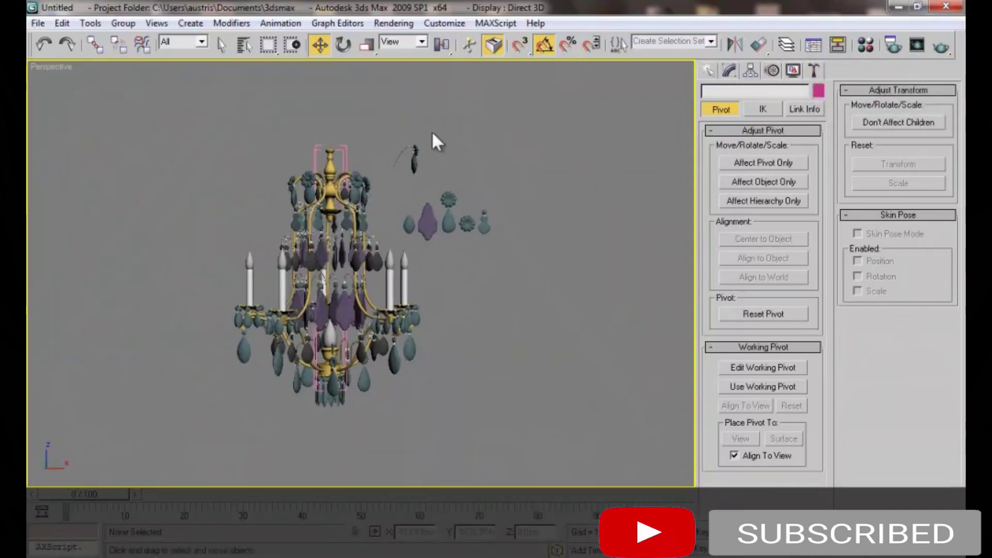
Move Group22 onto the top of the chandelier in the front view
click(393, 170)
key(f)
middle_drag(429, 113, 433, 272)
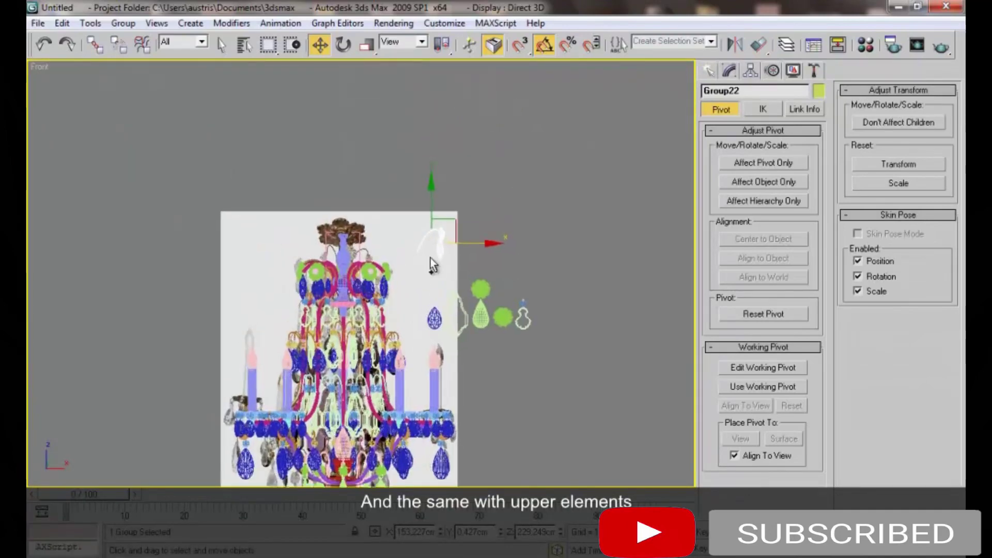
scroll(510, 188, up, 5)
key(e)
key(w)
mouse_move(536, 200)
mouse_down()
mouse_move(453, 188)
mouse_move(334, 226)
mouse_up()
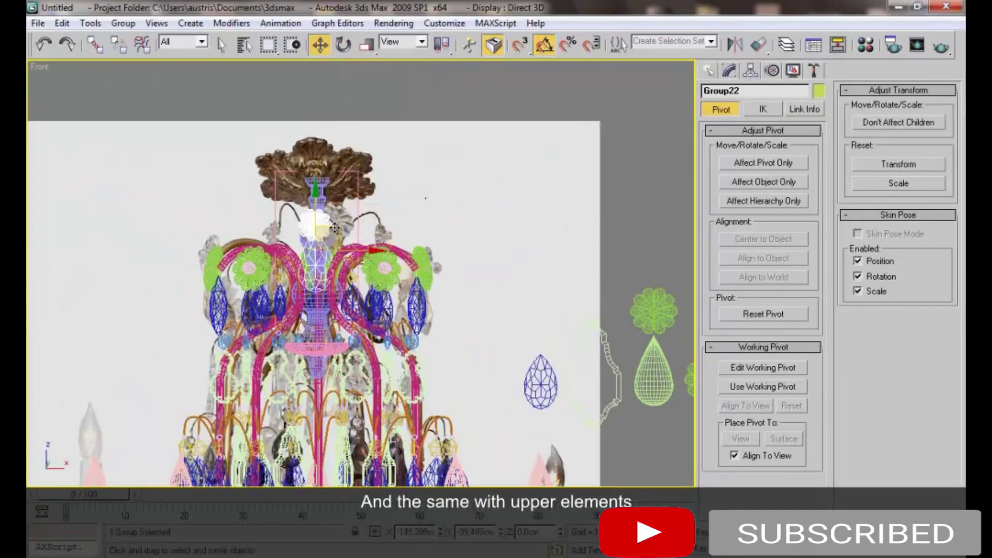
Centre Group22 over the chandelier in the top view and raise it slightly
key(t)
key(z)
drag(364, 251, 362, 294)
key(p)
key(z)
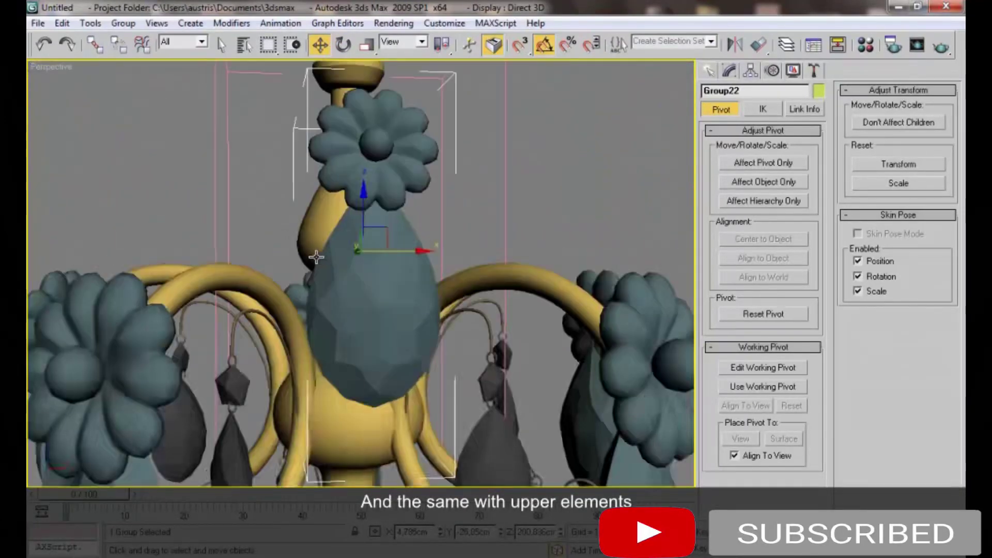
alt+middle_drag(346, 257, 280, 280)
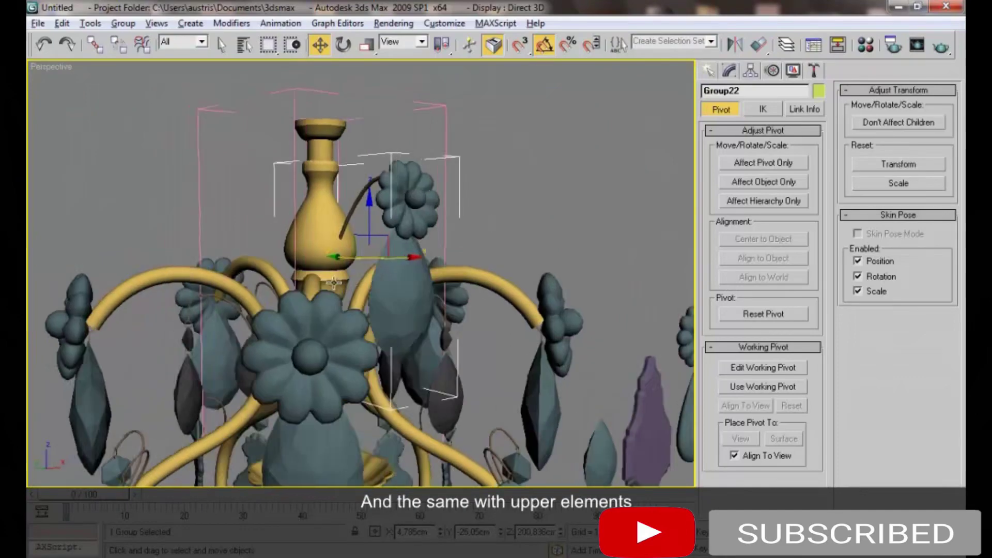
scroll(280, 280, down, 5)
alt+middle_drag(281, 280, 364, 210)
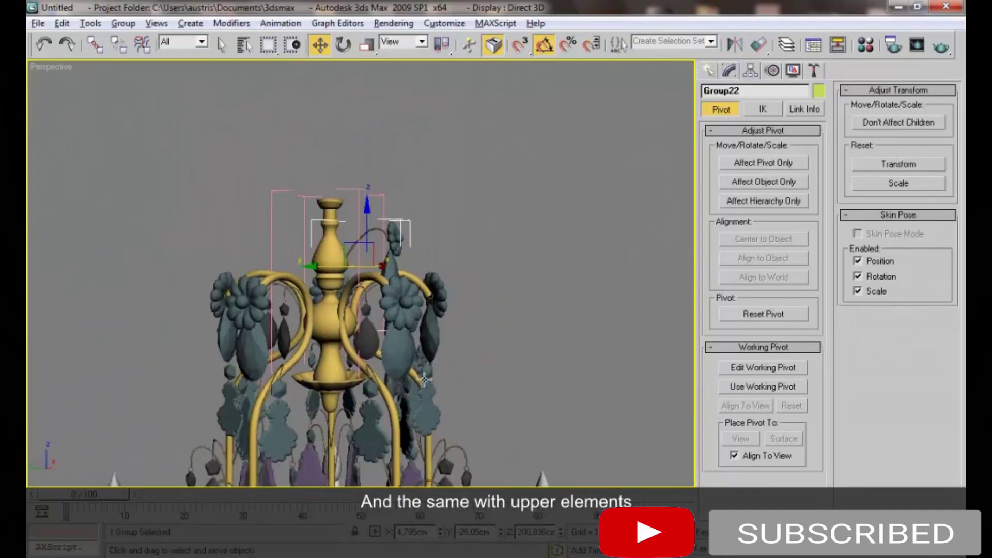
drag(363, 210, 371, 203)
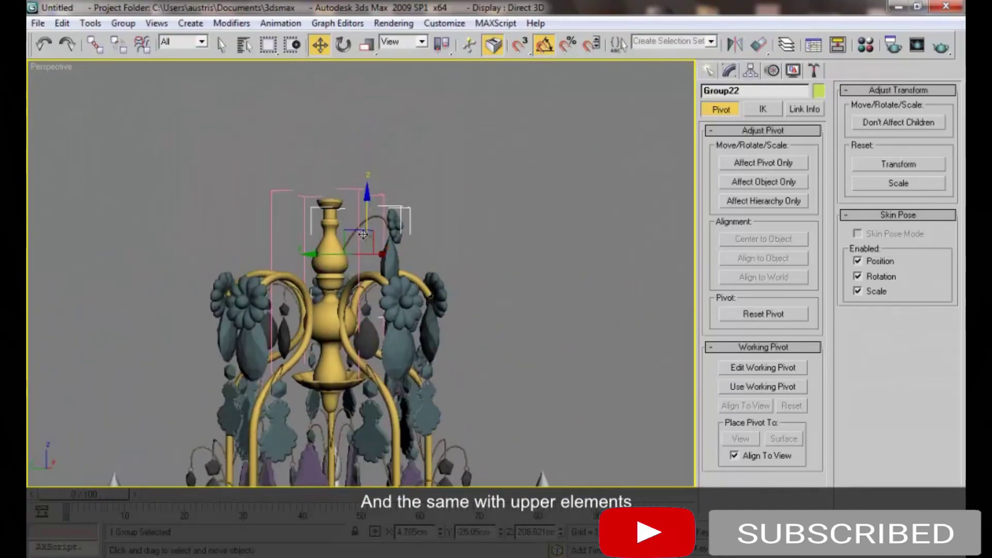
key(f)
key(t)
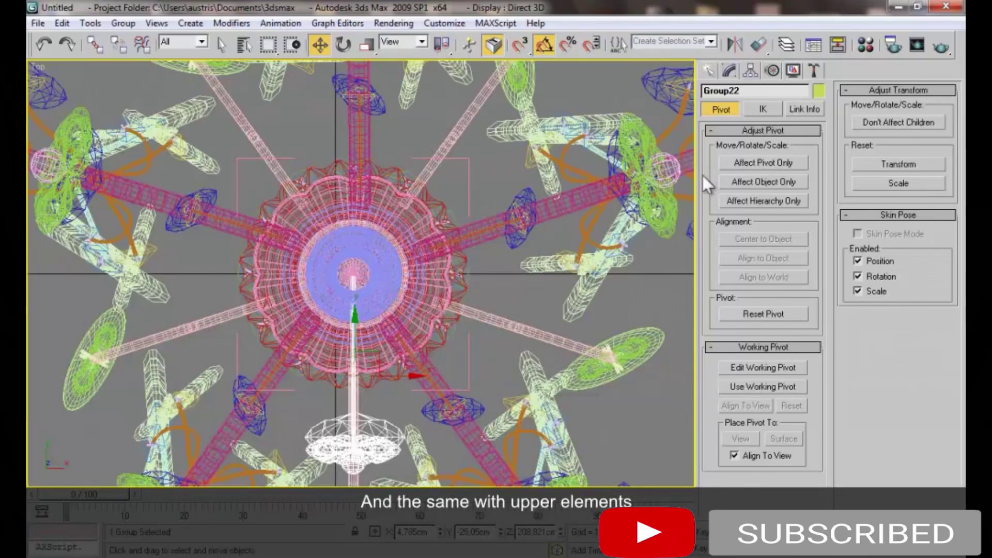
Move Group22's pivot to the chandelier centre with Affect Pivot Only
click(763, 163)
click(357, 335)
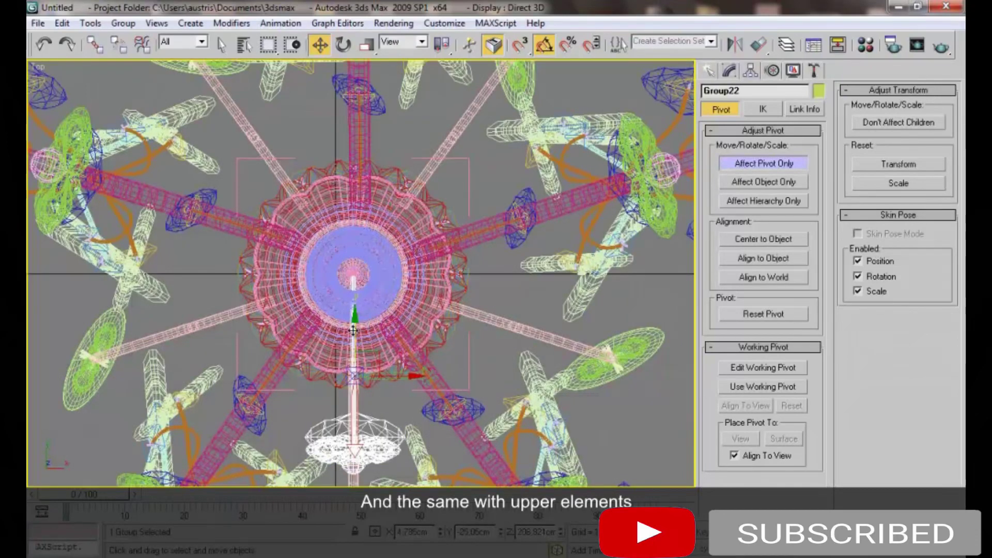
drag(349, 298, 347, 238)
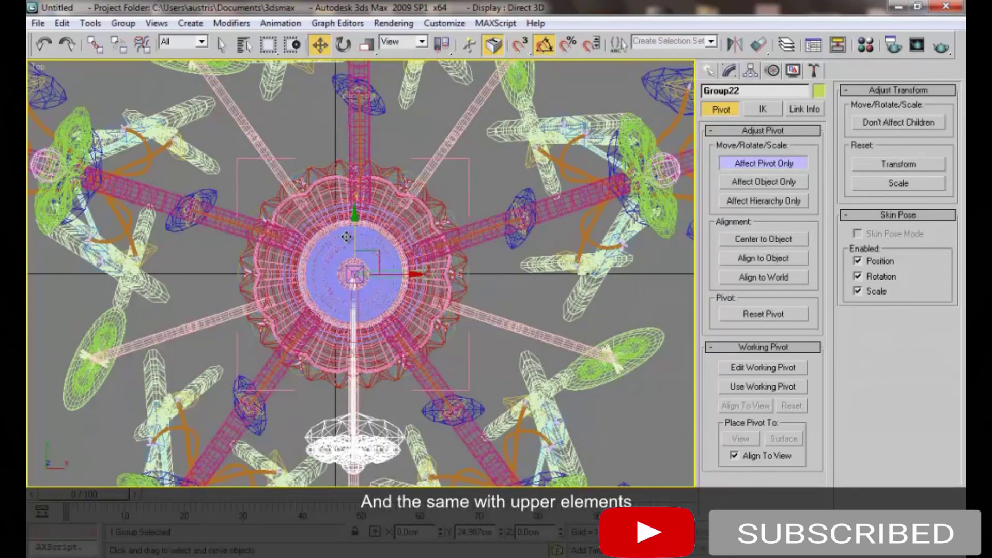
key(e)
Array Group22 with count 5, 72° apart, around the centre
click(90, 23)
click(182, 227)
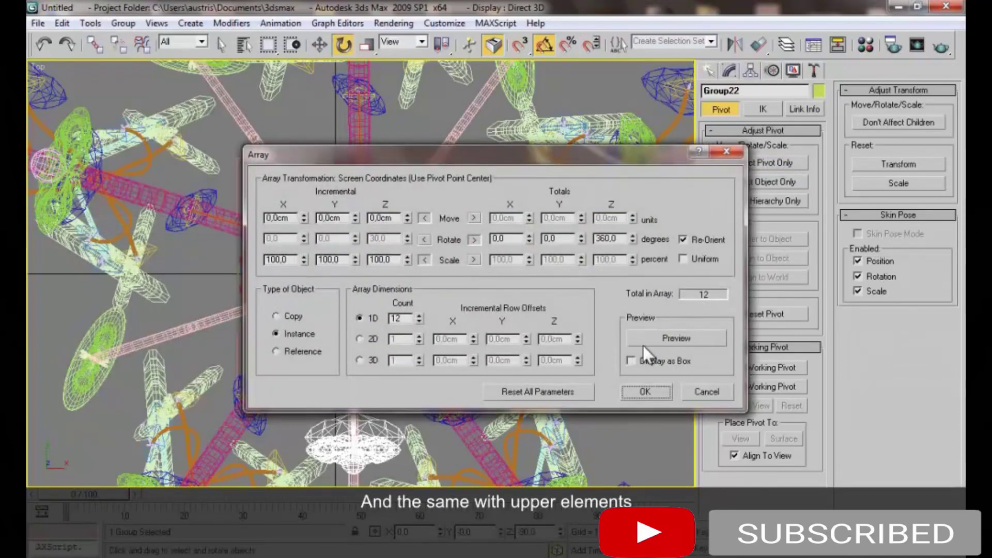
drag(419, 319, 420, 321)
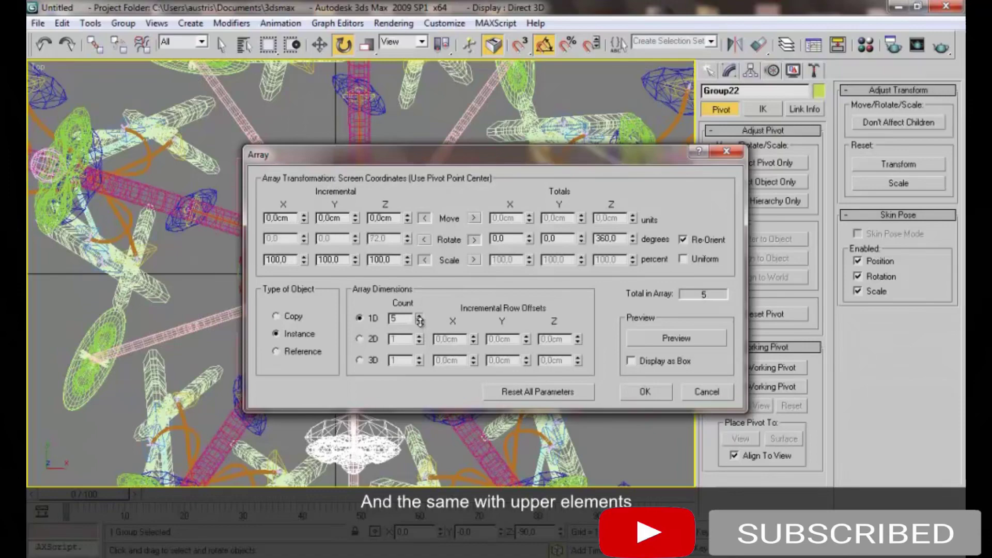
click(646, 391)
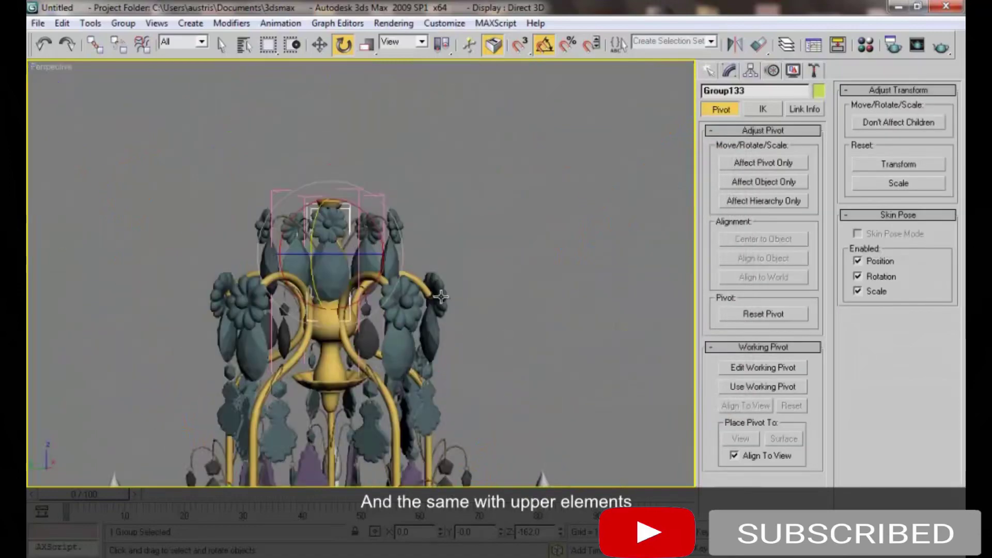
scroll(418, 286, down, 3)
mouse_move(418, 286)
alt+middle_down()
mouse_move(408, 351)
mouse_move(420, 293)
alt+middle_up()
scroll(409, 352, down, 2)
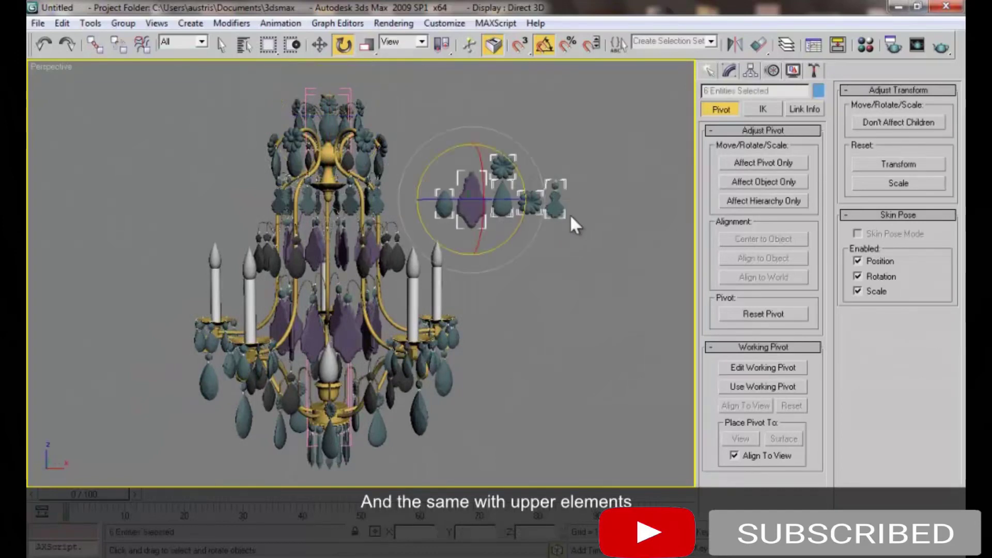
Delete the leftover loose crystal pieces
key(Delete)
alt+middle_drag(484, 303, 479, 301)
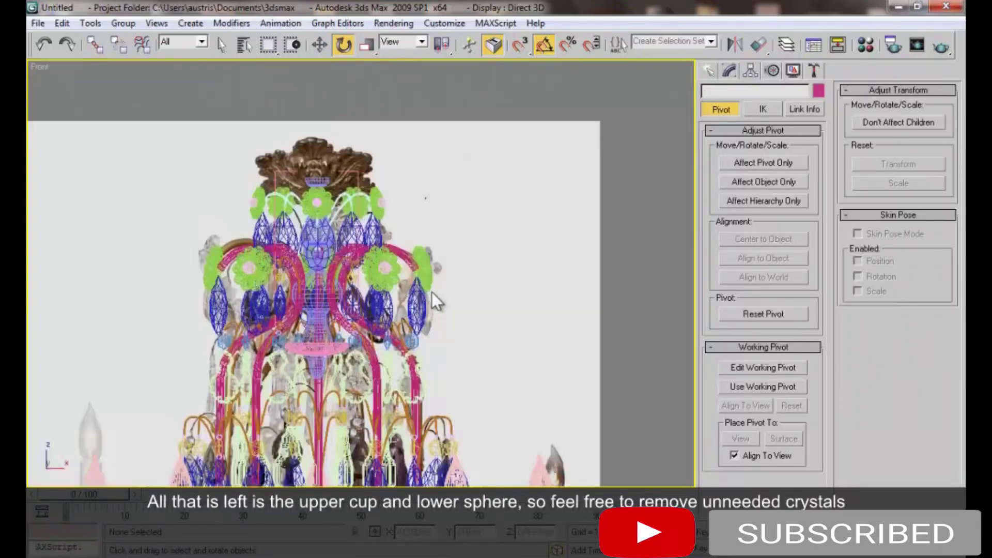
scroll(365, 197, up, 5)
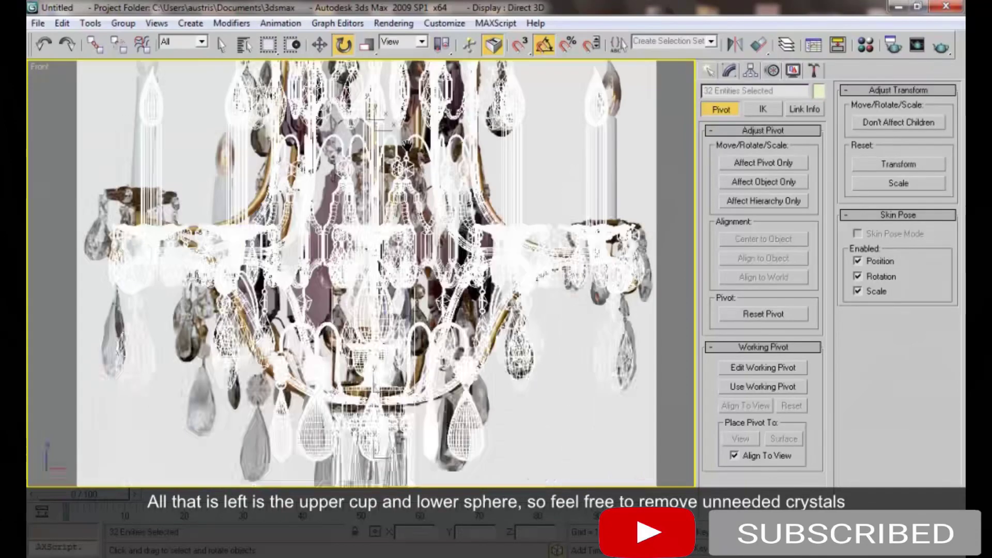
middle_drag(365, 197, 386, 219)
Hide the selected modelled crystals, leaving the lower sphere reference photo visible
right_click(386, 218)
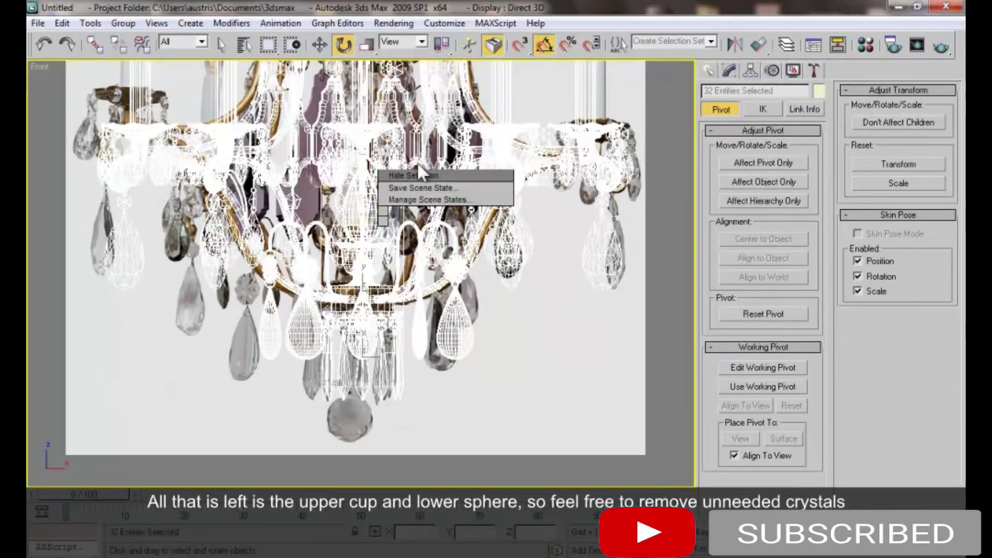
click(408, 200)
middle_drag(386, 342, 401, 273)
scroll(407, 240, up, 3)
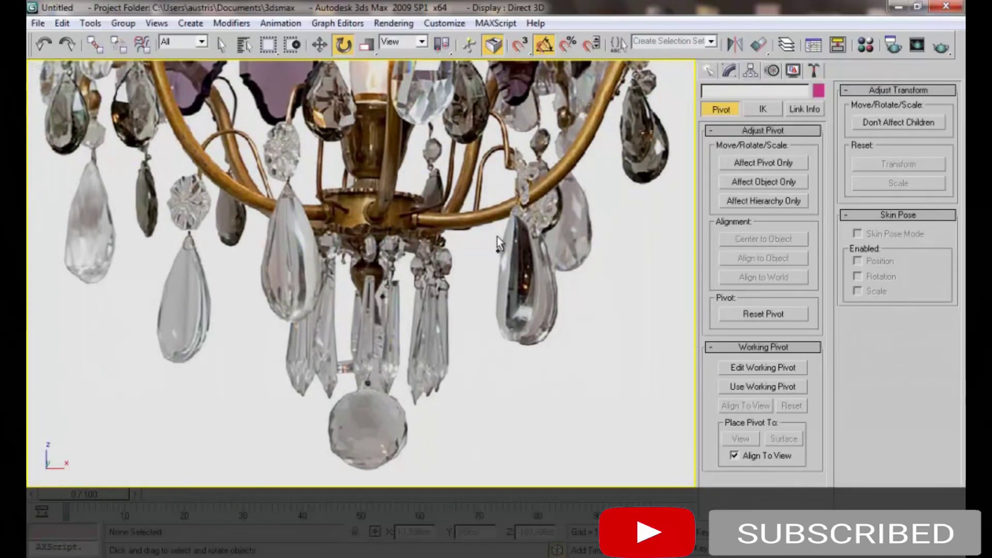
ctrl+right_click(373, 302)
Create a 24-segment sphere and turn it 90 degrees on its side
click(391, 252)
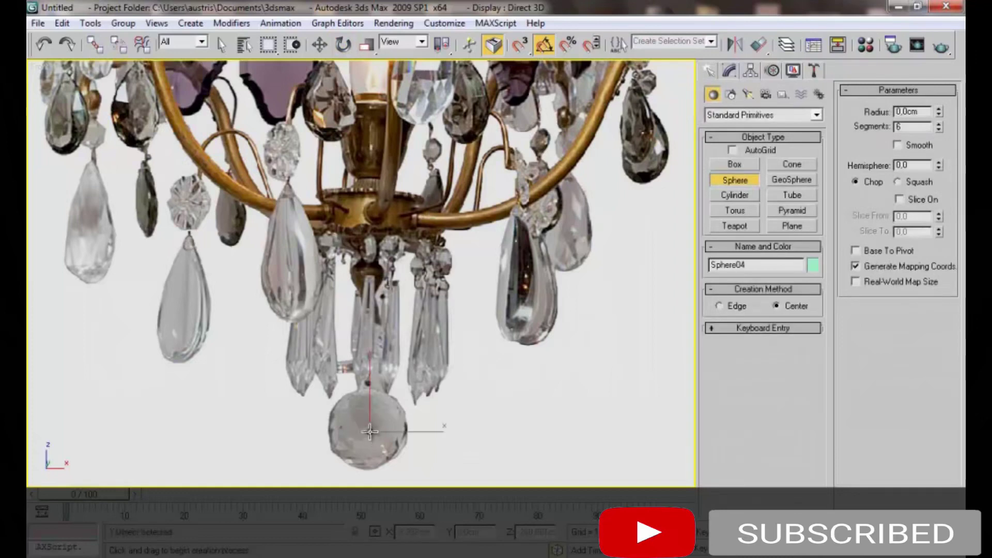
text(24)
key(Return)
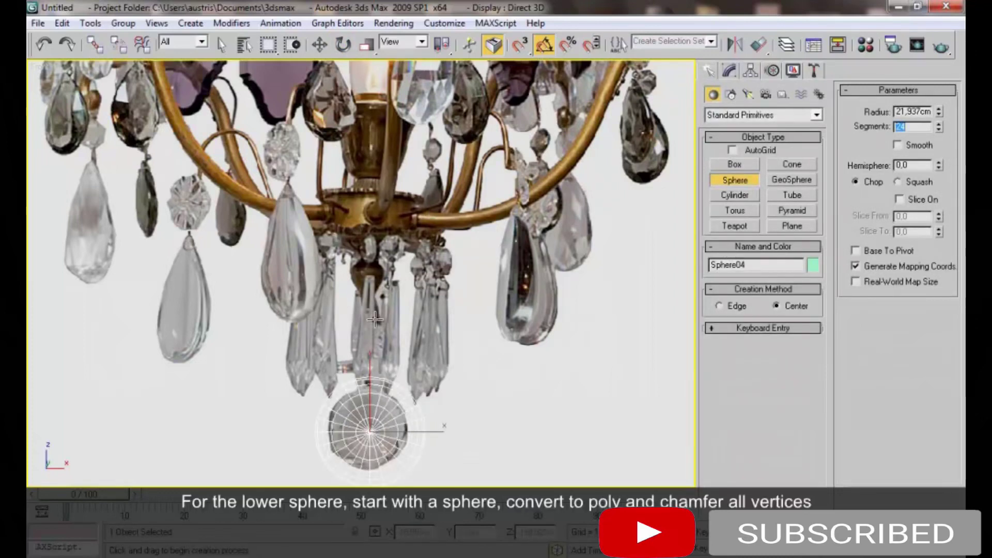
right_click(696, 226)
drag(370, 413, 373, 392)
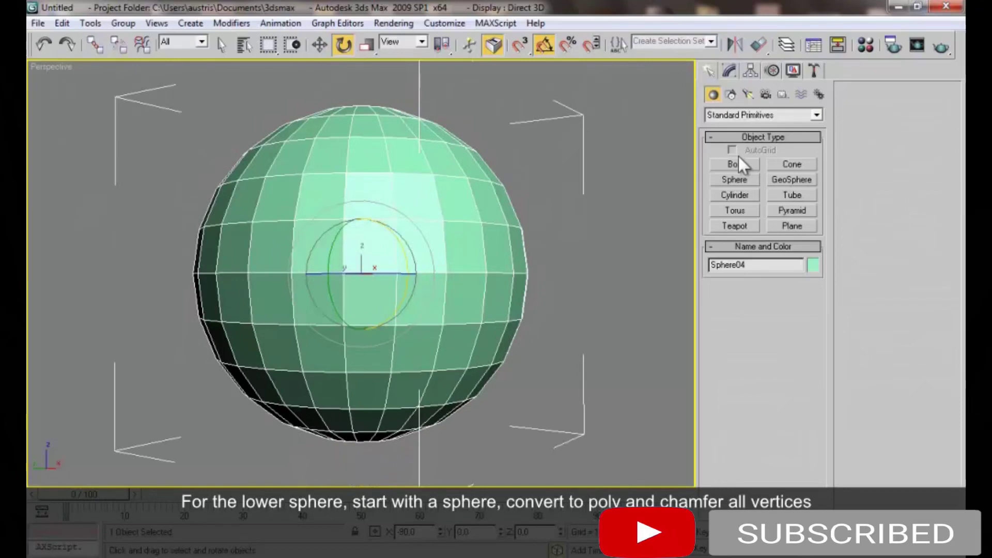
Reduce the sphere to 20 segments and convert it to an Editable Poly
click(735, 73)
click(802, 297)
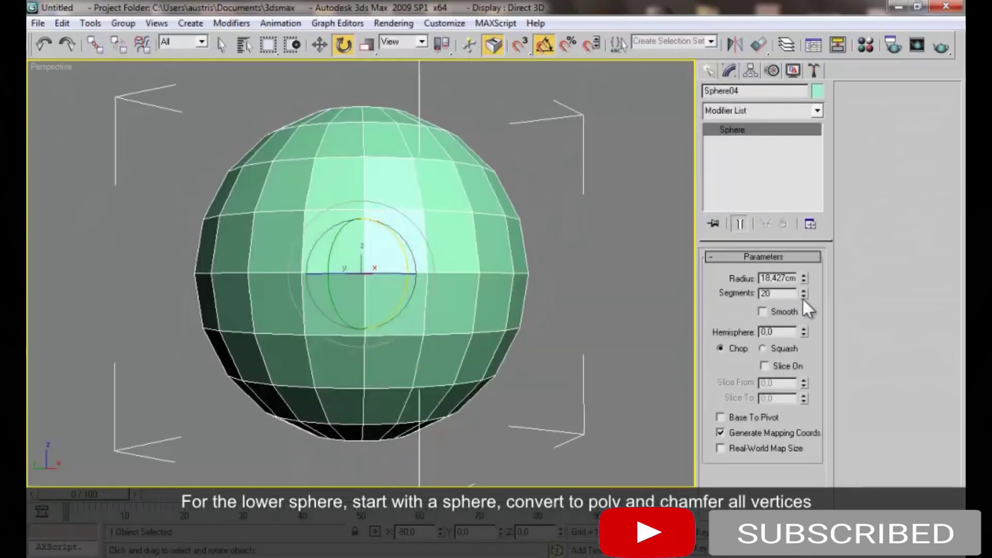
right_click(480, 272)
mouse_move(505, 403)
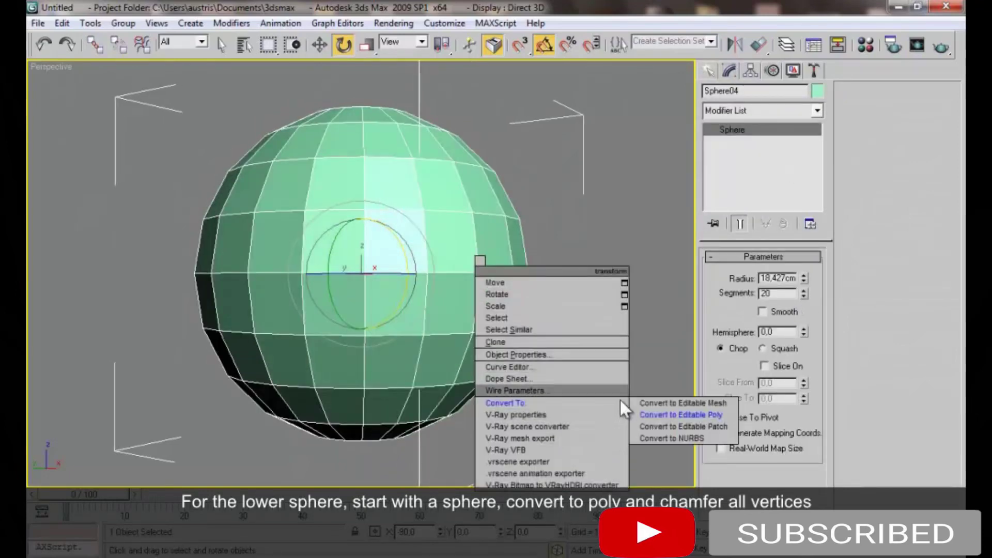
click(643, 414)
Chamfer all the sphere's vertices by 2.05cm
key(1)
key(ctrl+a)
right_click(415, 290)
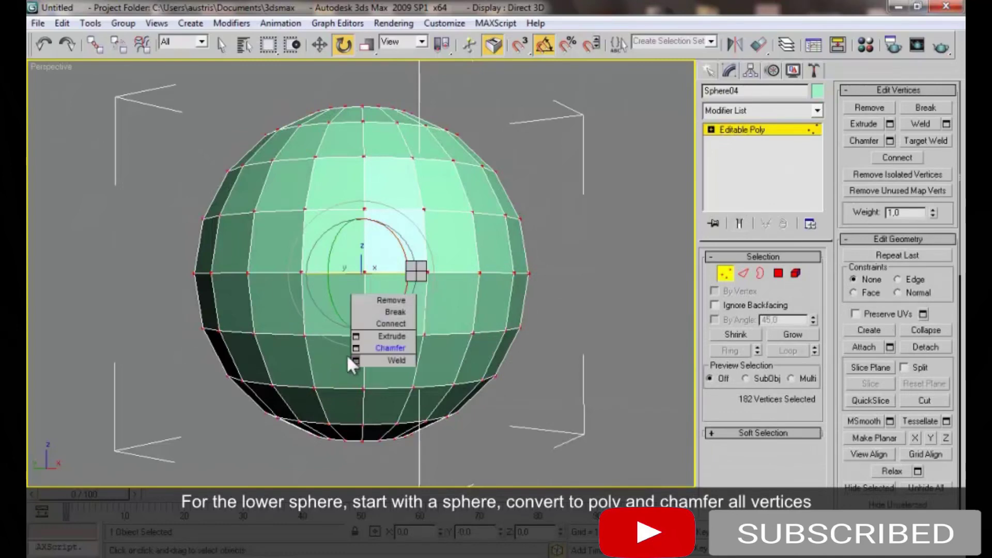
click(348, 354)
mouse_move(480, 280)
mouse_down()
mouse_move(486, 195)
mouse_move(464, 67)
mouse_move(473, 243)
mouse_move(470, 210)
mouse_up()
click(490, 307)
Turn on Edged Faces and unhide the hidden crystal objects
scroll(487, 207, down, 5)
click(520, 206)
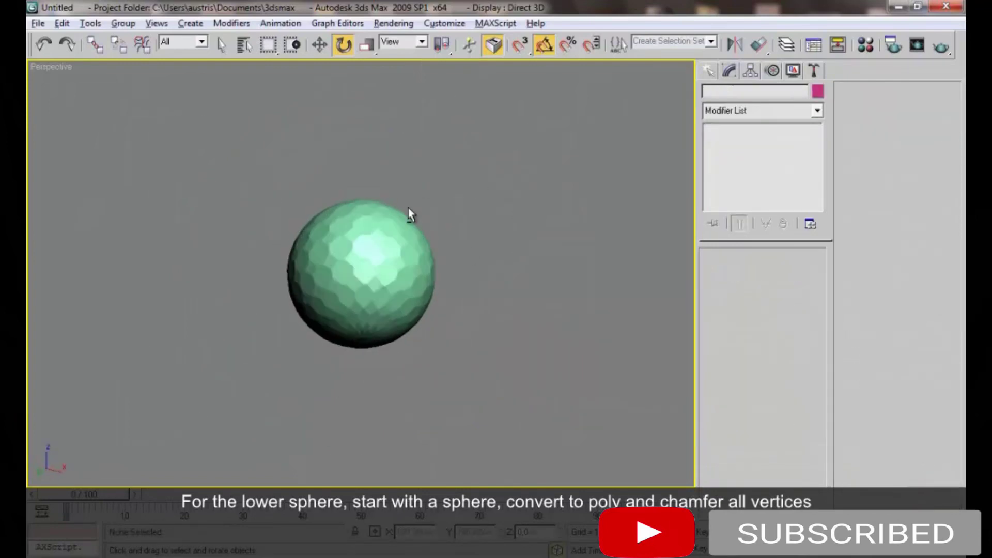
scroll(483, 177, up, 4)
mouse_move(545, 173)
mouse_down()
mouse_move(452, 255)
mouse_move(504, 212)
mouse_move(485, 211)
mouse_up()
key(F4)
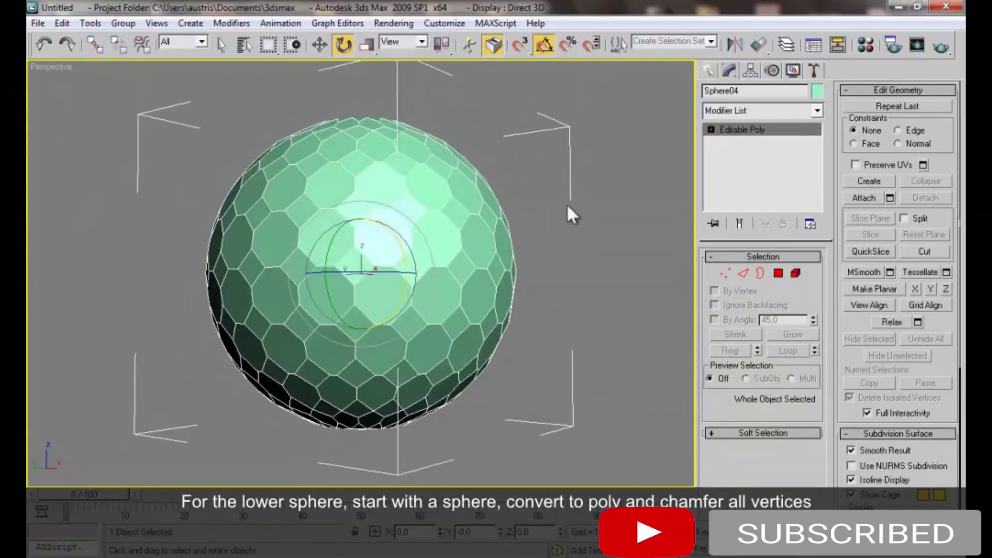
right_click(615, 171)
click(628, 138)
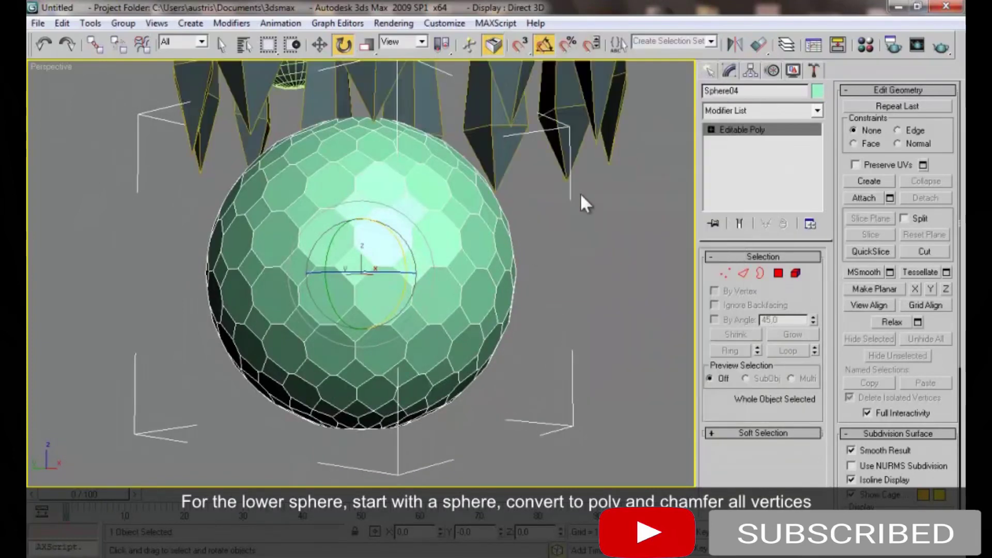
Assign the crystal material to the sphere from the Material Editor
key(m)
click(611, 327)
click(802, 121)
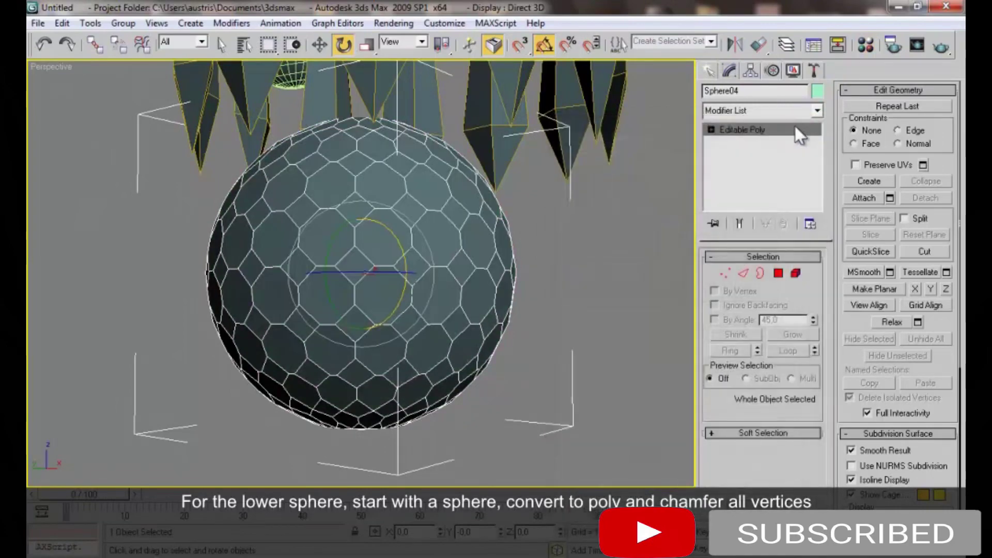
scroll(372, 429, down, 5)
key(w)
key(t)
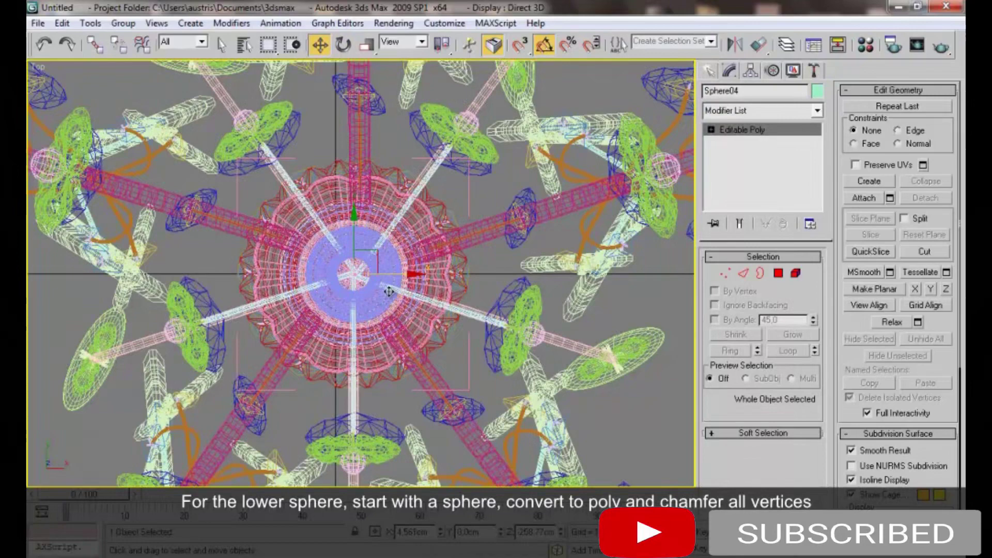
Raise the lower sphere up under the chandelier in the front view
key(f)
scroll(378, 361, down, 3)
drag(379, 368, 379, 342)
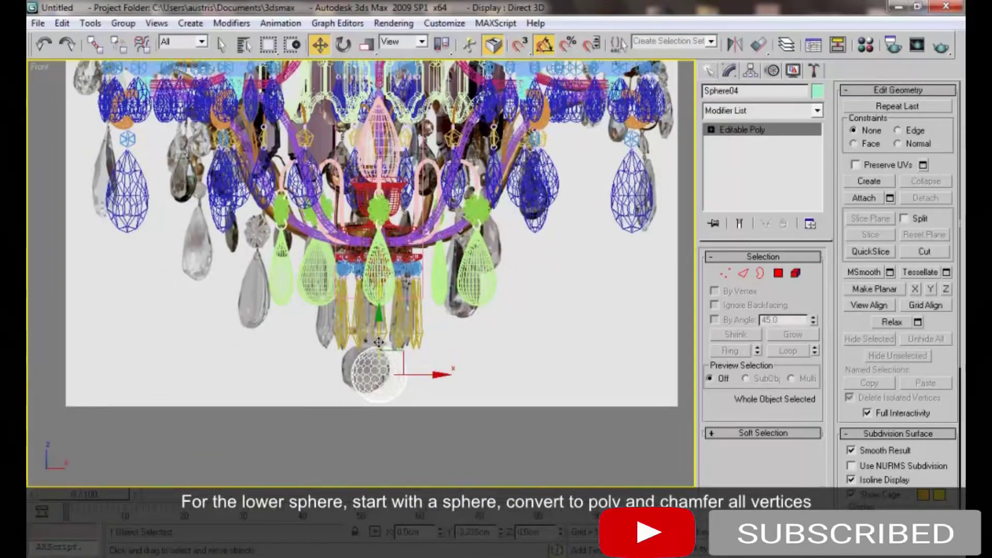
click(449, 350)
mouse_move(462, 237)
middle_down()
mouse_move(423, 353)
mouse_move(479, 163)
mouse_move(423, 353)
middle_up()
Open the right-hand crystal group and select the Sphere06 hexagonal crystal
click(573, 296)
click(113, 24)
click(129, 58)
click(575, 252)
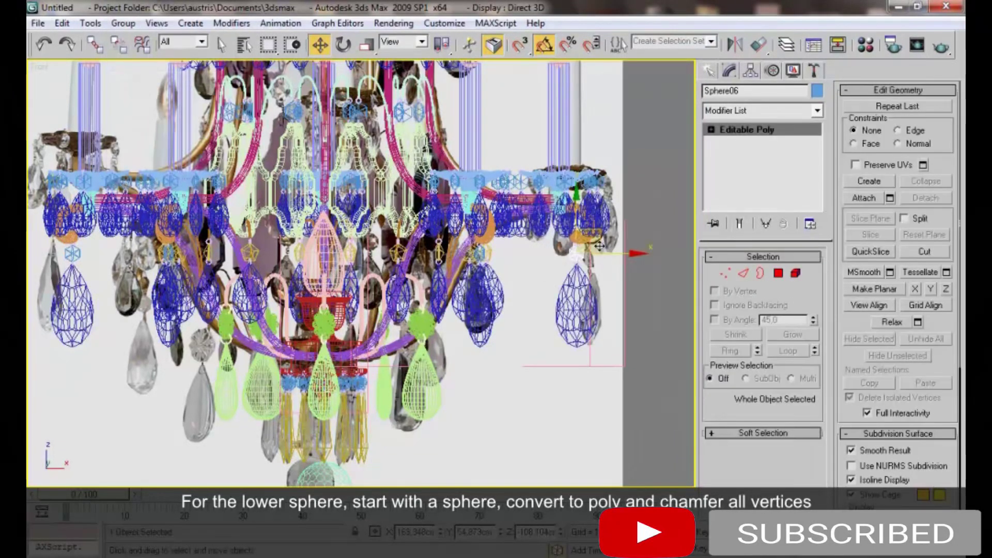
key(z)
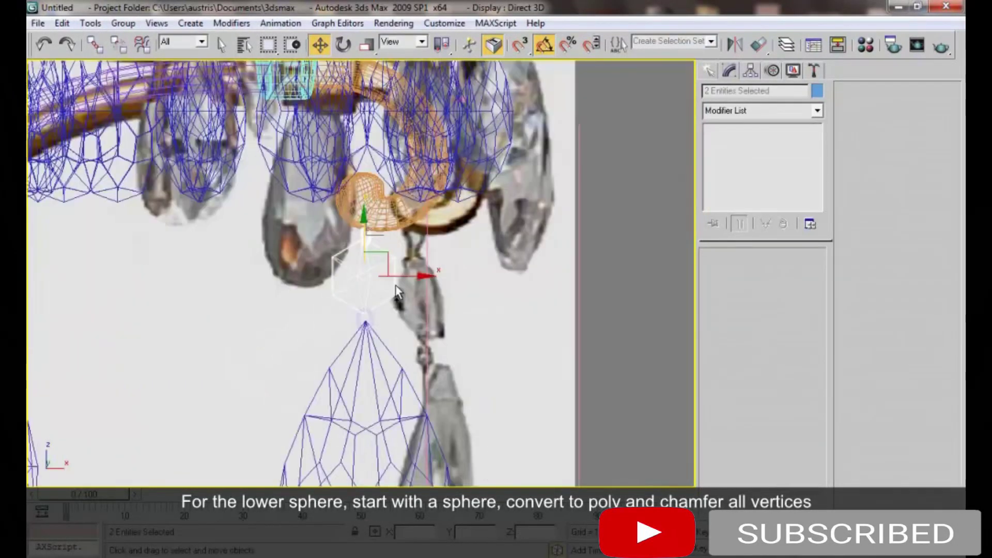
scroll(398, 287, down, 5)
scroll(399, 288, down, 3)
Clone the crystal and its ring as a copy and detach it from the group
shift+drag(361, 376, 360, 371)
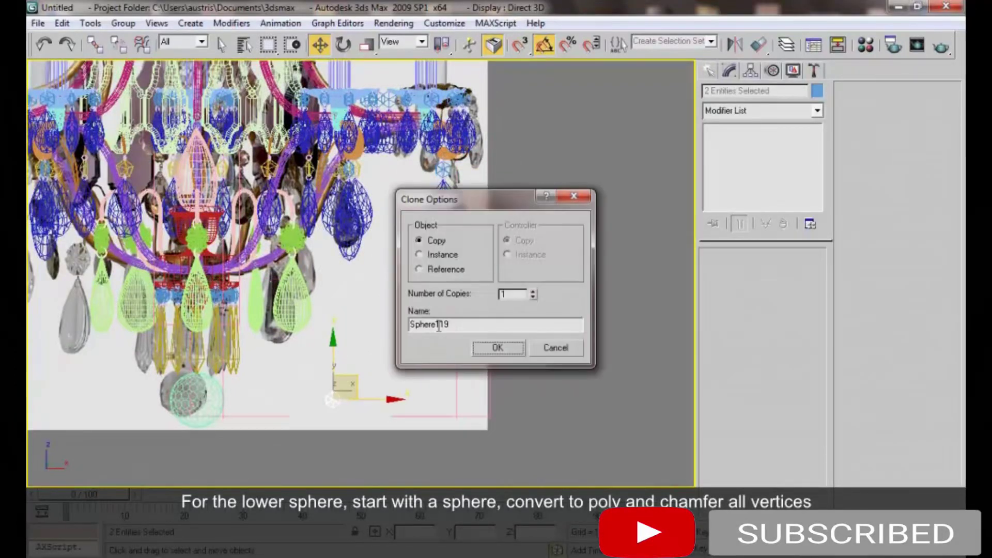
click(498, 347)
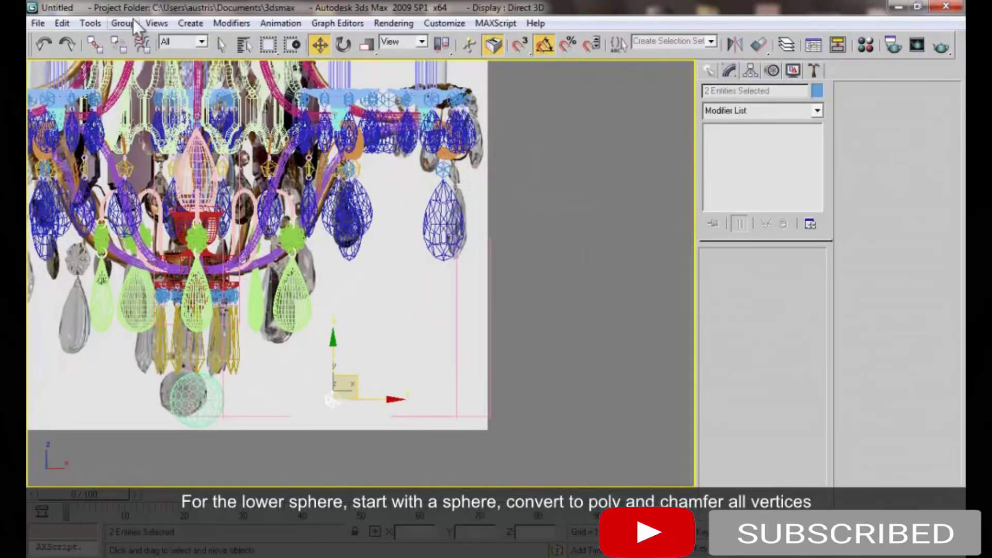
click(123, 23)
click(149, 135)
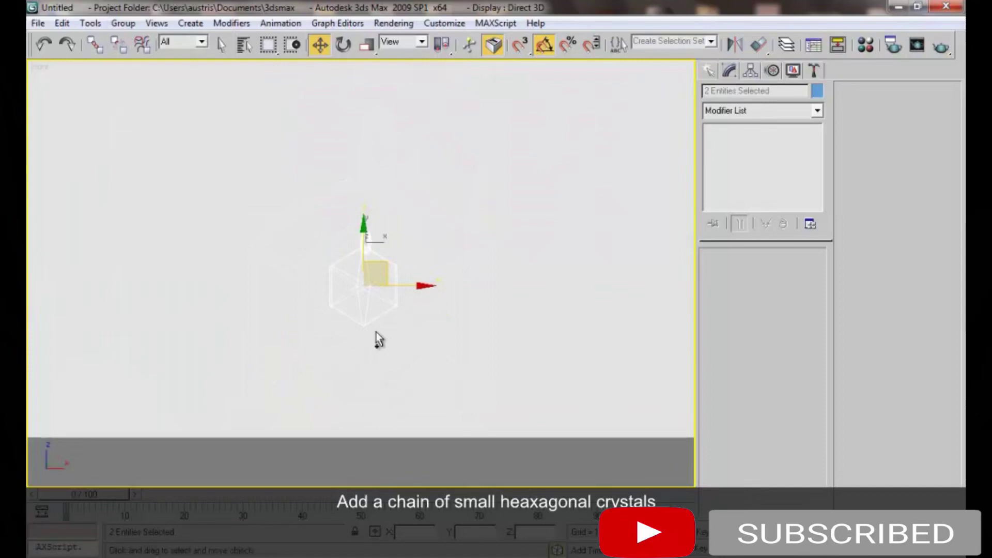
Stack instanced copies into a chain of six crystals and move it lower
drag(370, 202, 362, 113)
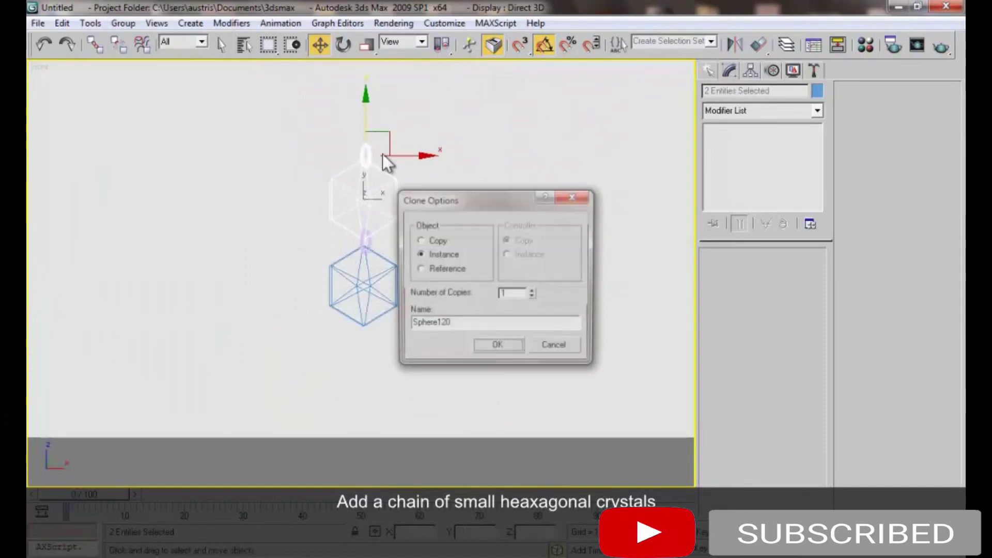
click(534, 292)
click(514, 350)
scroll(444, 259, down, 3)
scroll(394, 254, down, 2)
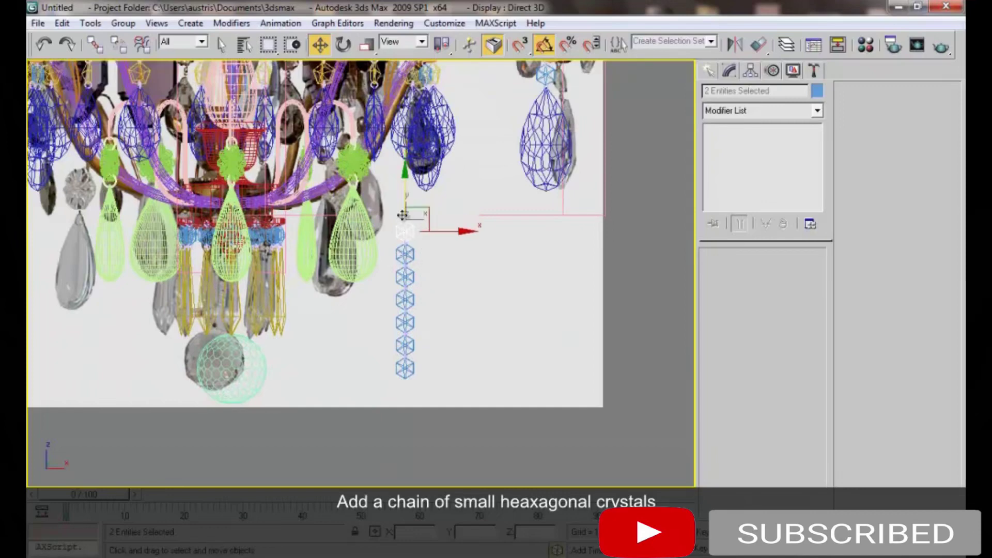
drag(392, 208, 414, 389)
drag(416, 246, 432, 401)
click(408, 261)
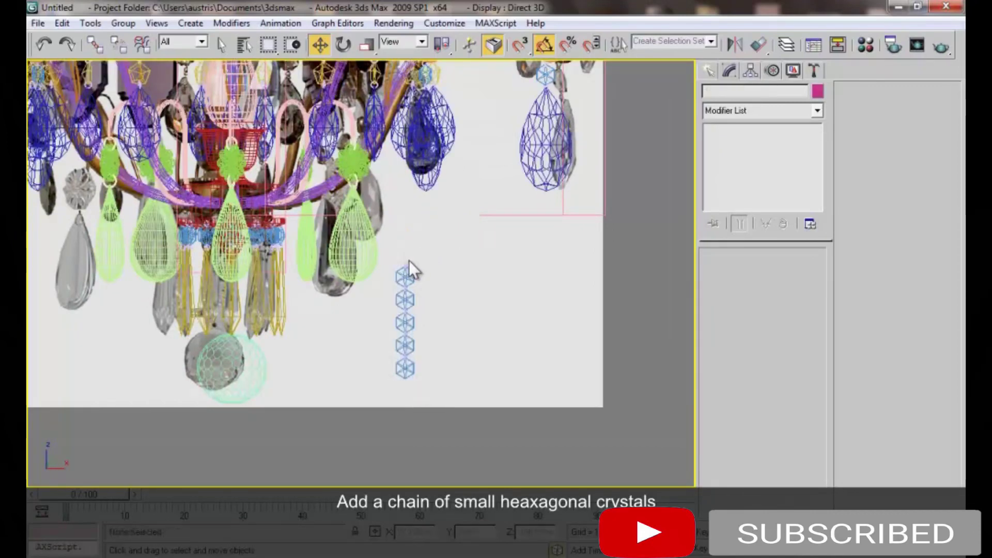
Copy connecting rings down the chain, move all eleven pieces up, and isolate them
drag(408, 260, 404, 341)
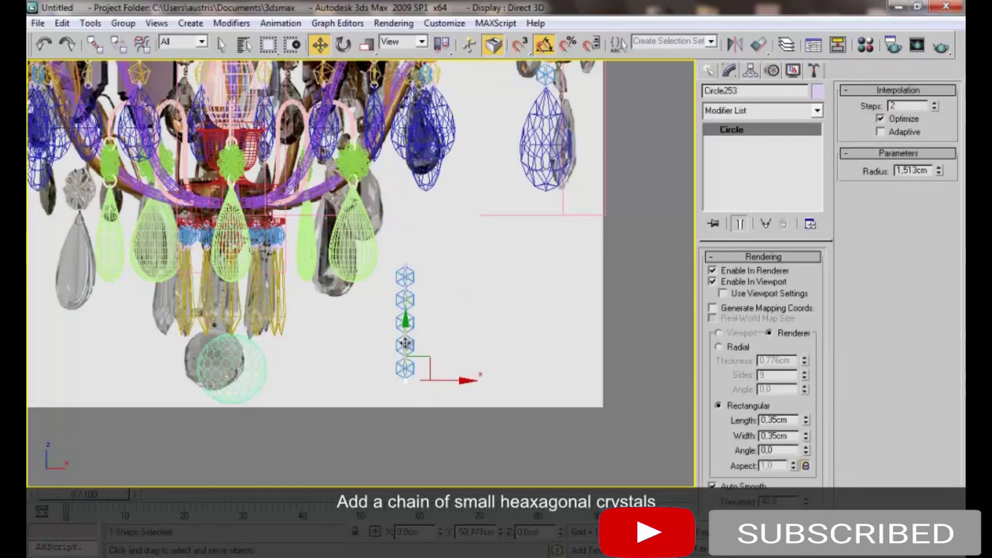
click(494, 349)
click(405, 321)
key(e)
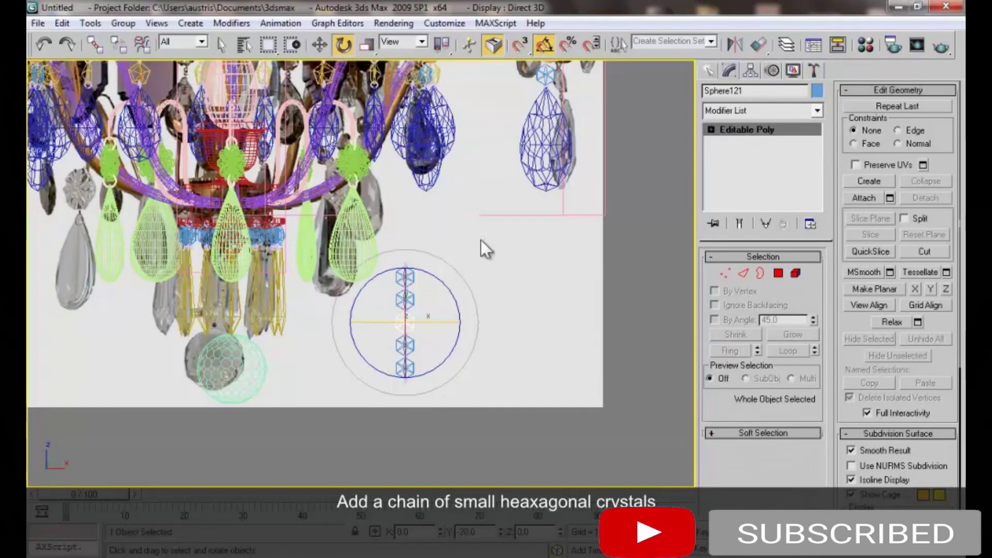
click(384, 350)
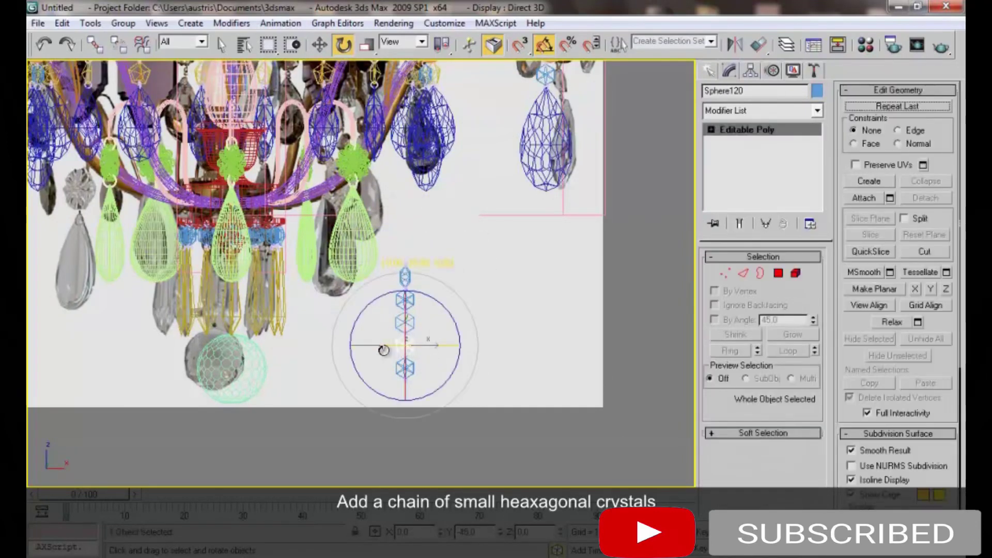
drag(436, 254, 386, 405)
key(w)
mouse_move(426, 339)
mouse_down()
mouse_move(250, 287)
mouse_move(257, 301)
mouse_up()
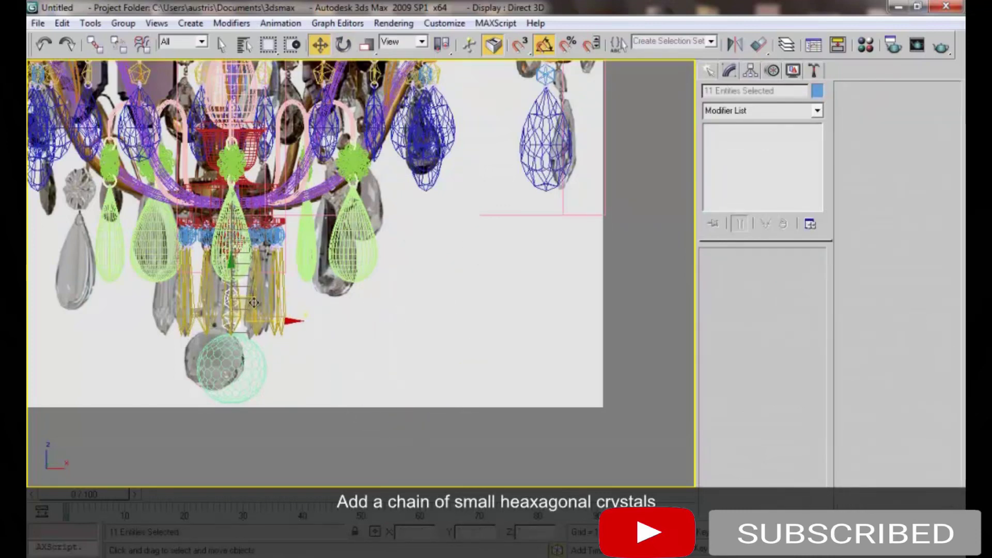
key(alt+q)
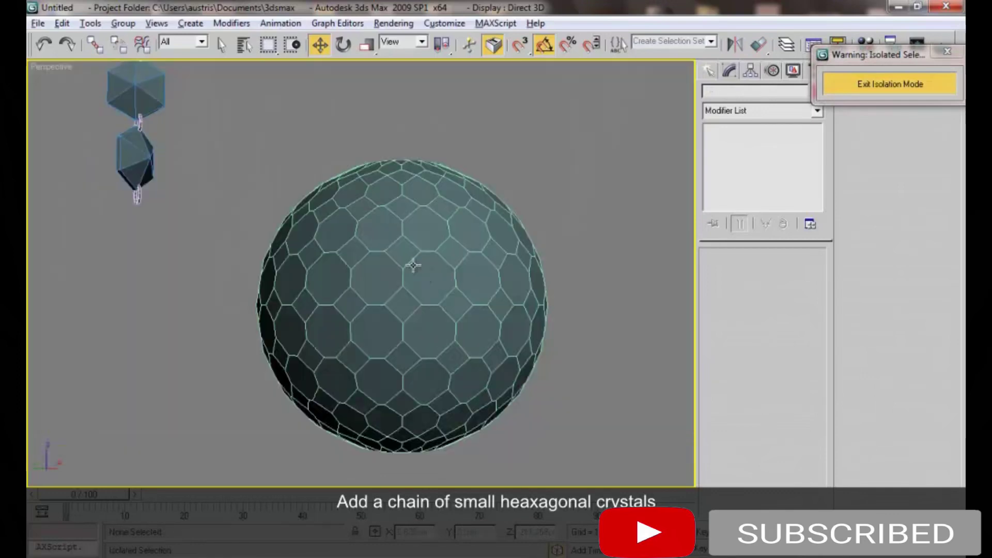
Centre the crystal chain over the lower sphere in the top view
scroll(227, 281, down, 3)
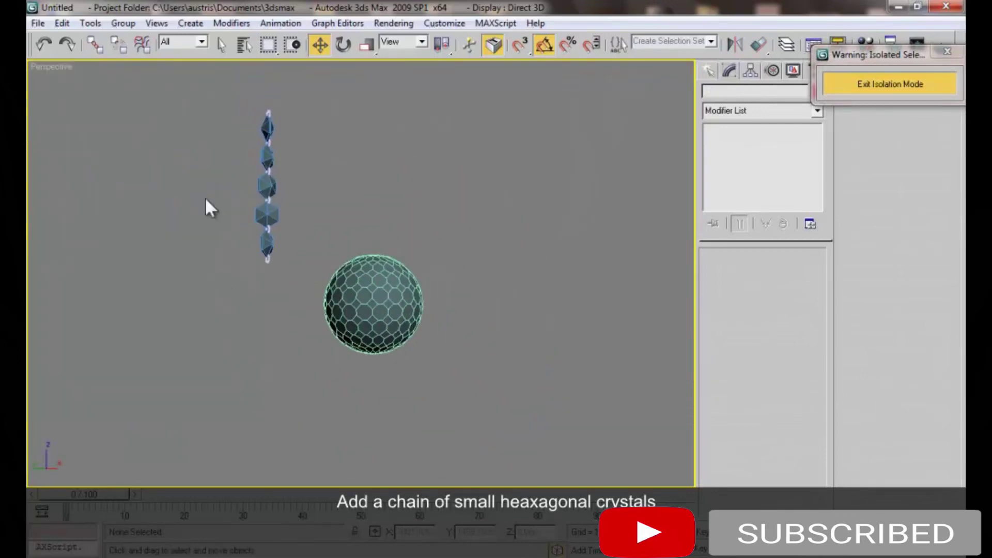
drag(205, 197, 261, 316)
key(t)
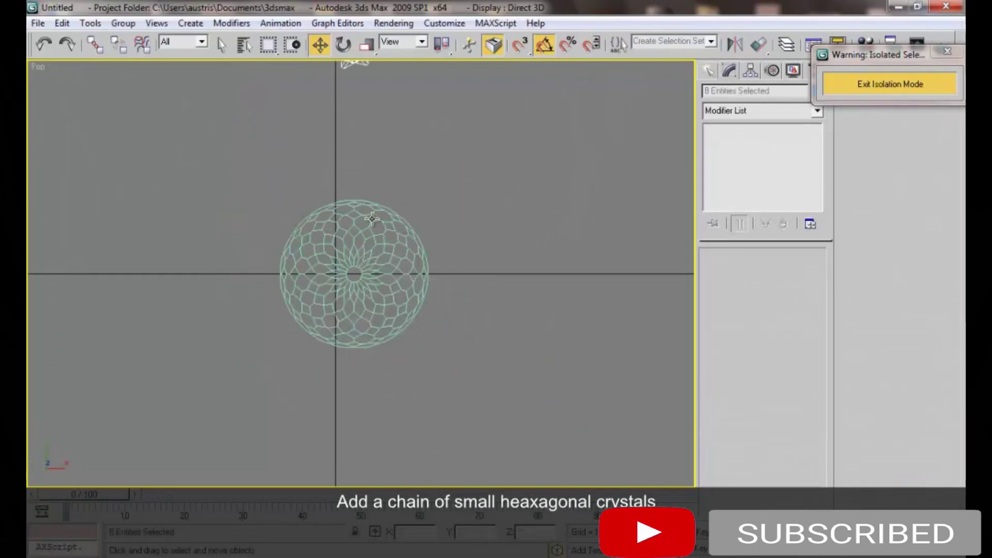
drag(361, 132, 361, 280)
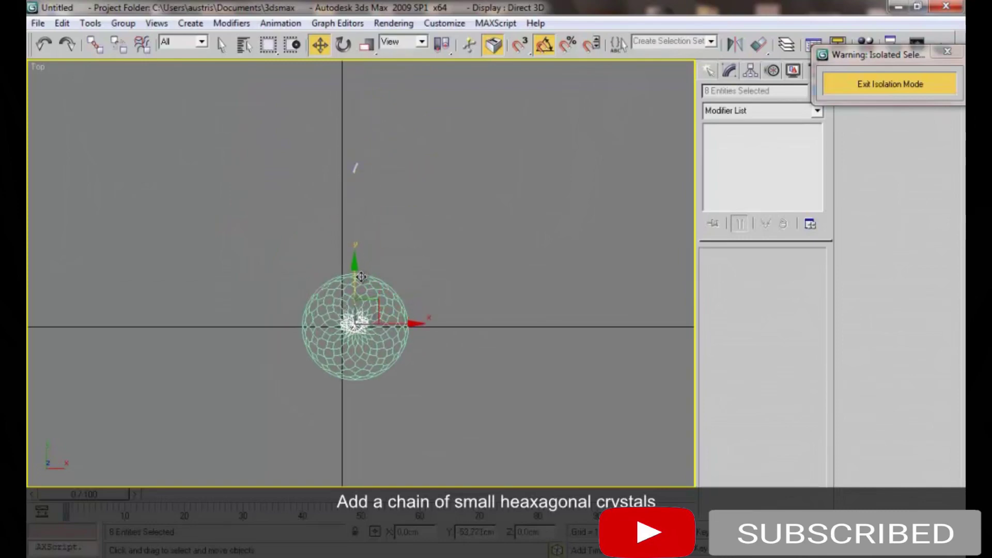
key(ctrl+z)
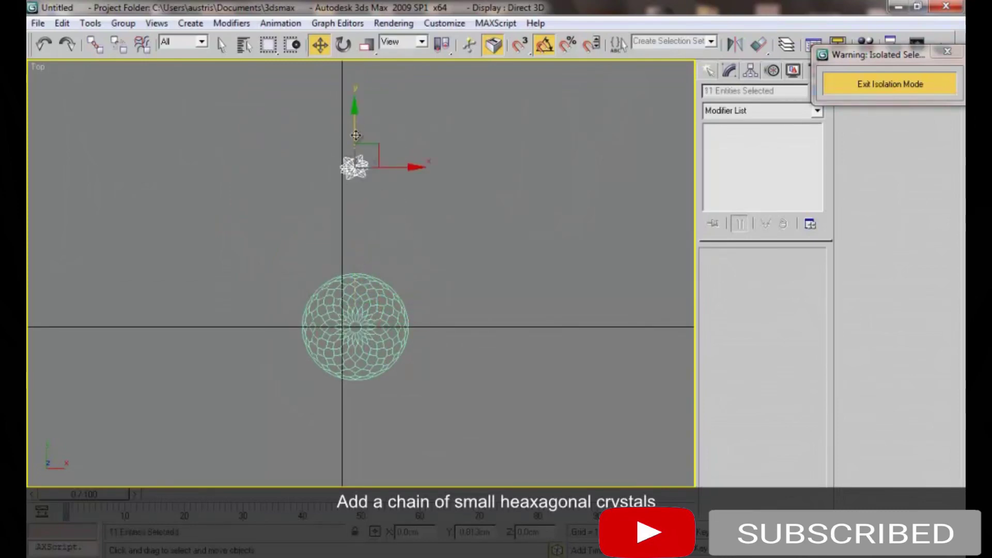
drag(356, 126, 355, 286)
key(p)
click(499, 255)
Group the chain with the sphere and exit isolation to show the whole chandelier
scroll(498, 255, down, 3)
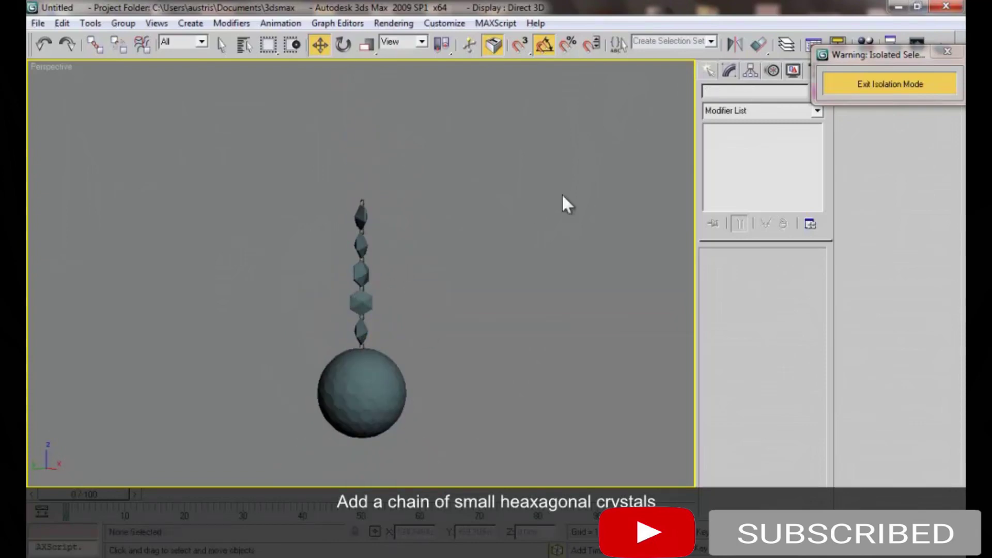
key(ctrl+a)
click(123, 24)
key(Return)
click(889, 83)
scroll(387, 279, down, 2)
scroll(387, 279, down, 8)
alt+middle_drag(387, 279, 419, 279)
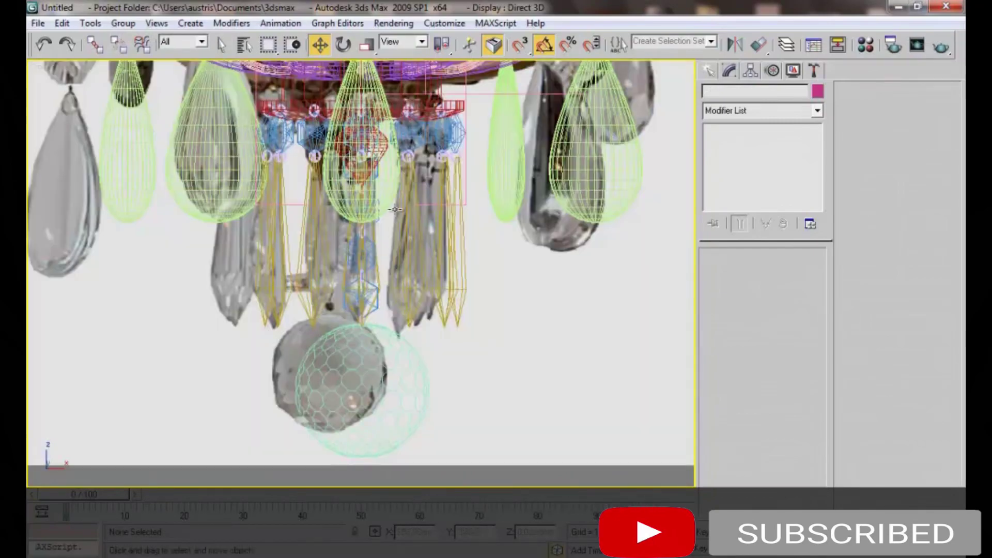
Frame the chandelier in the viewport and hide all scene objects
scroll(395, 209, down, 5)
scroll(395, 209, down, 8)
middle_drag(359, 127, 359, 277)
scroll(360, 278, up, 1)
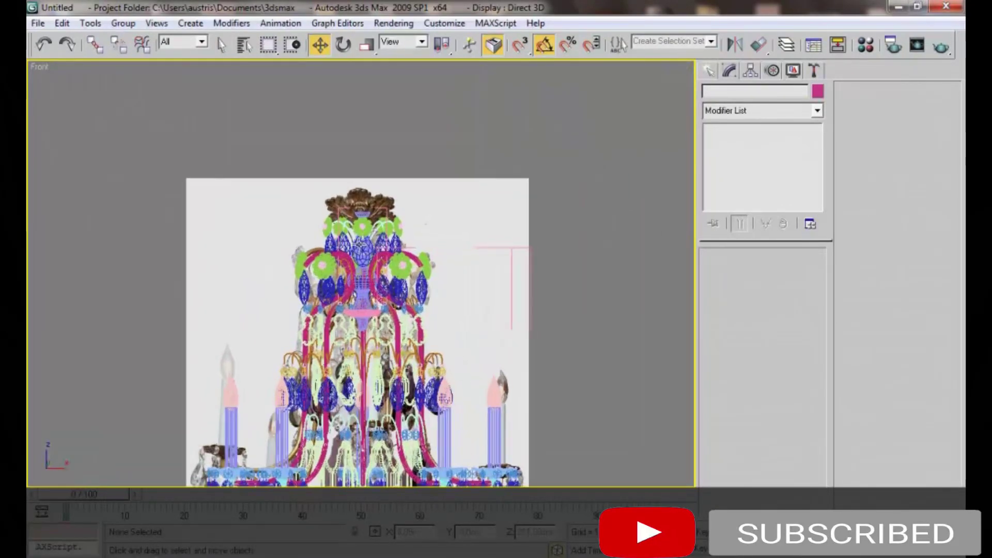
scroll(361, 263, up, 3)
scroll(364, 250, up, 3)
scroll(365, 239, up, 2)
scroll(365, 238, up, 1)
key(ctrl+a)
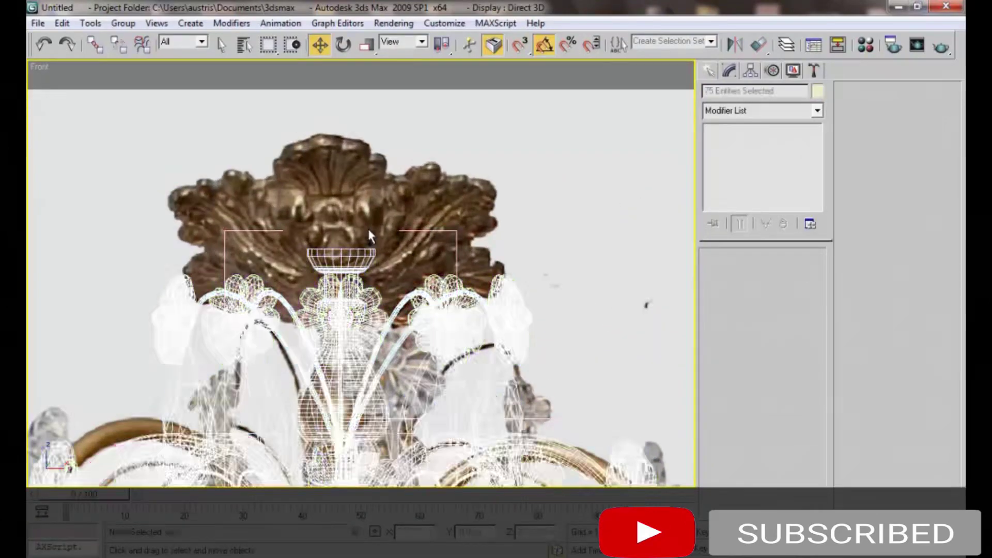
right_click(422, 201)
click(459, 155)
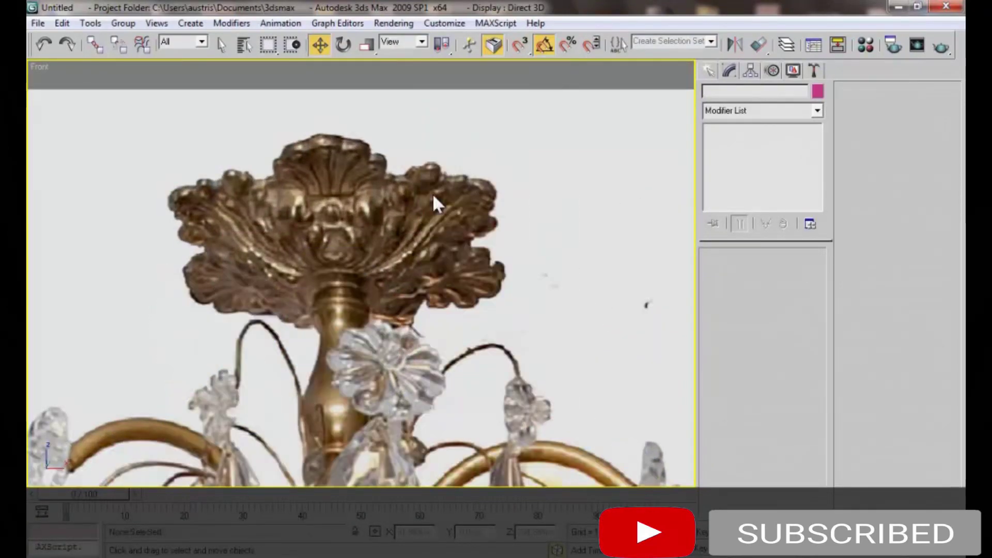
Trace half the acanthus leaf outline as a Line from the centre stem across the top
right_click(502, 181)
click(508, 127)
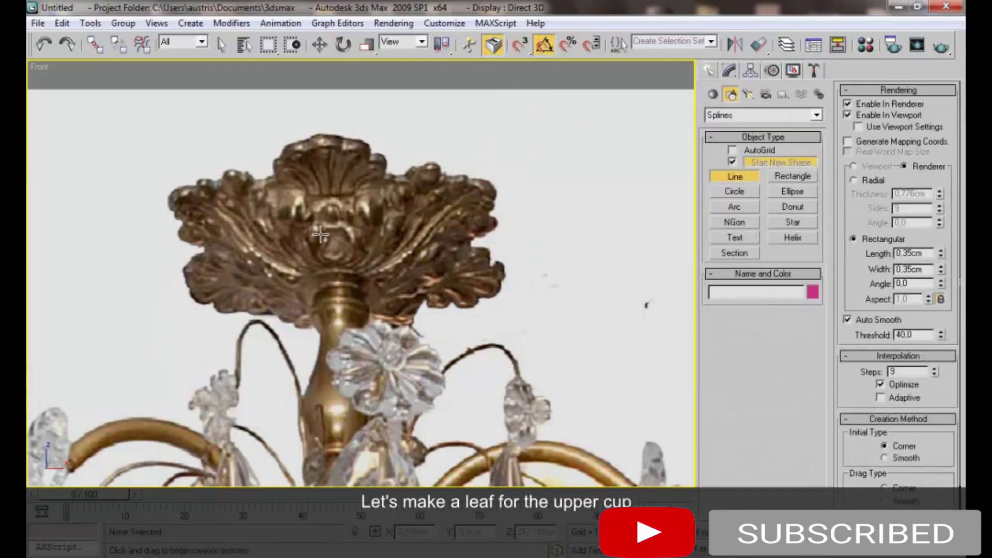
click(342, 269)
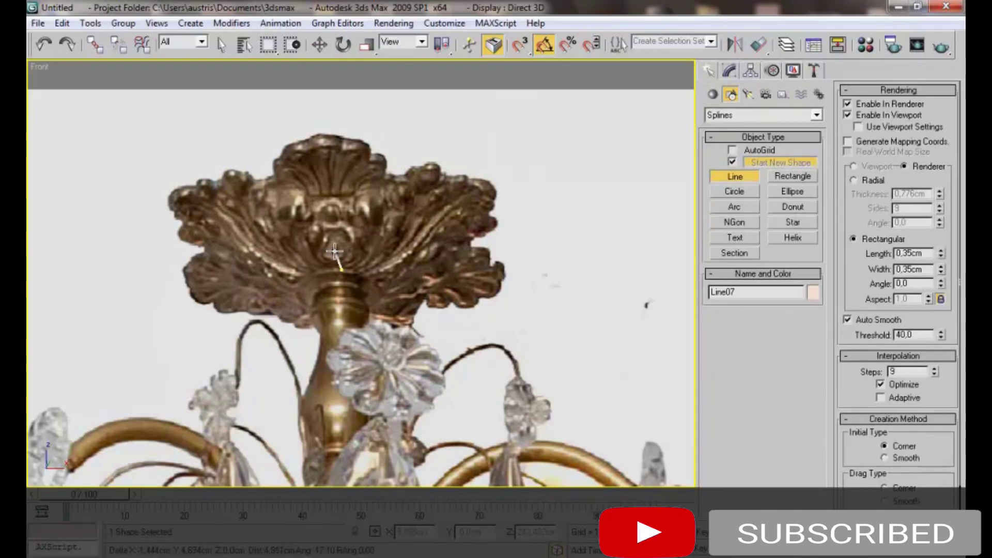
right_click(340, 248)
click(338, 270)
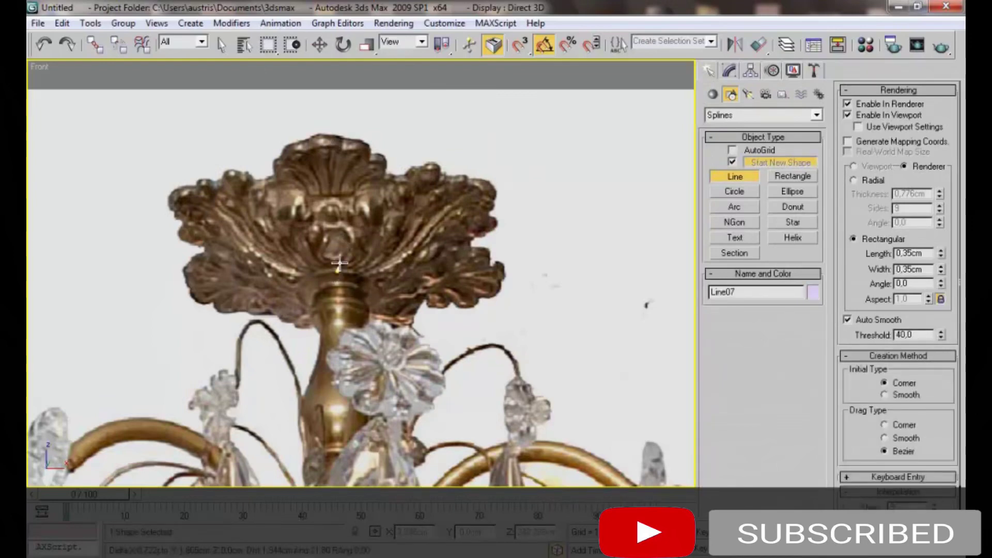
click(343, 254)
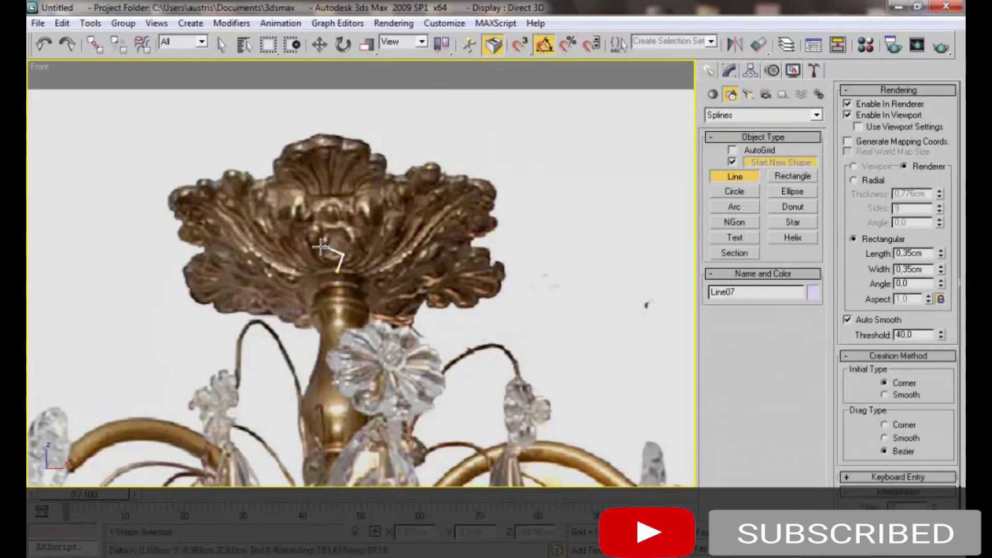
click(331, 223)
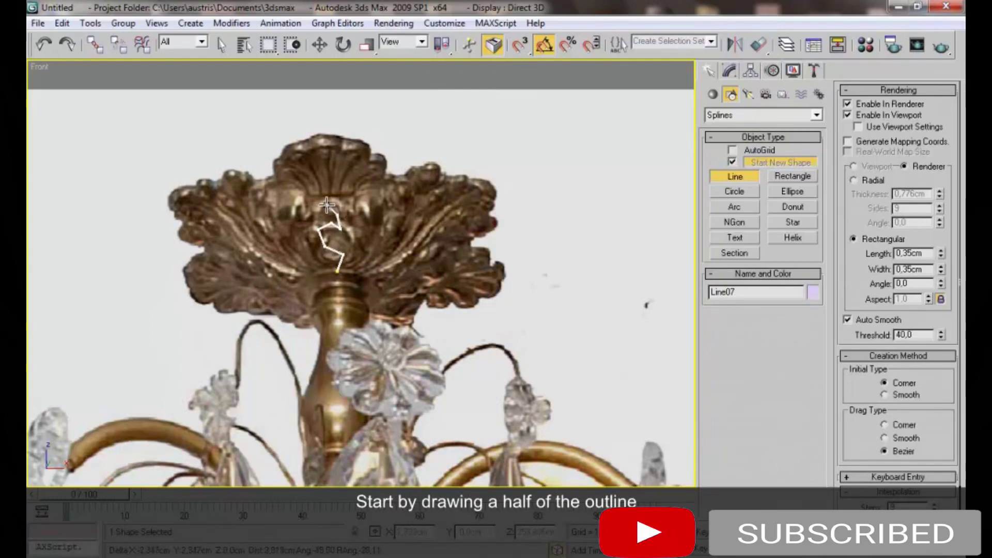
click(339, 192)
click(340, 173)
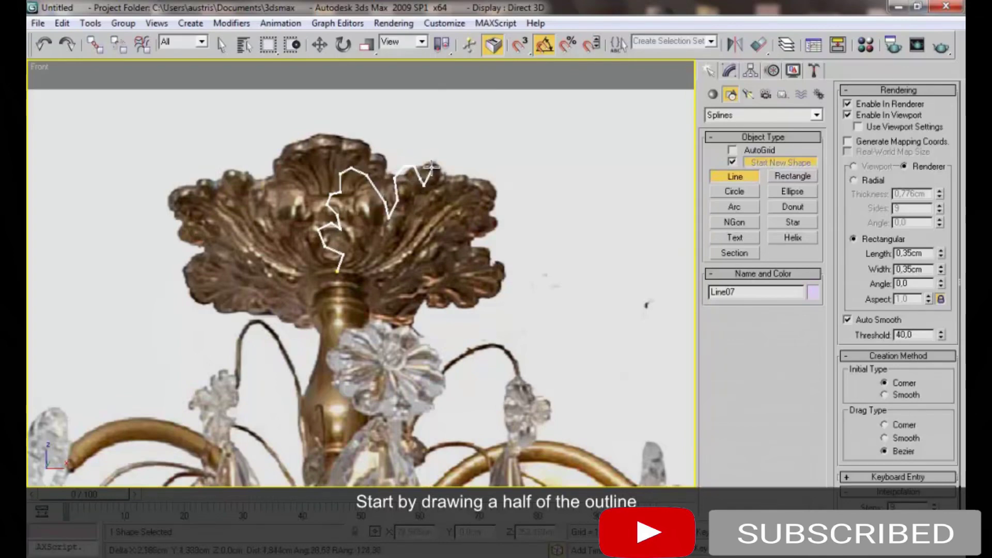
click(446, 184)
click(468, 178)
click(480, 169)
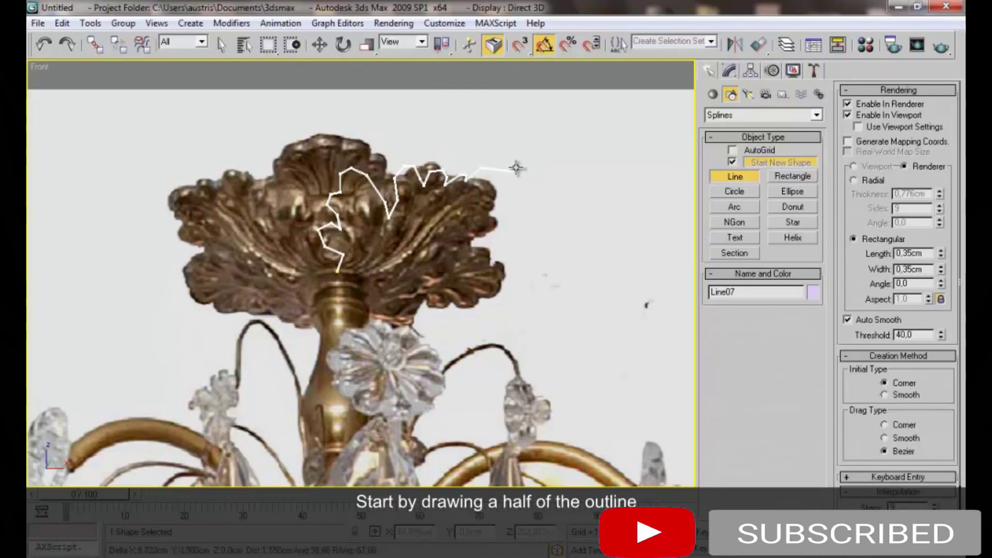
Rotate and reposition the half outline to fit the leaf in the reference photo
key(e)
mouse_move(444, 173)
mouse_down()
mouse_move(421, 147)
mouse_move(427, 155)
mouse_move(346, 238)
mouse_up()
key(w)
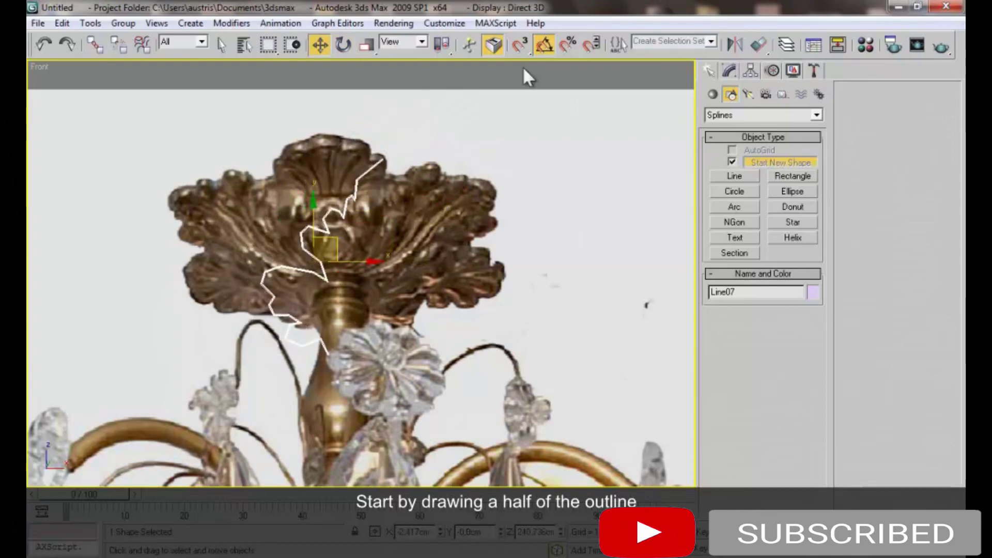
click(734, 45)
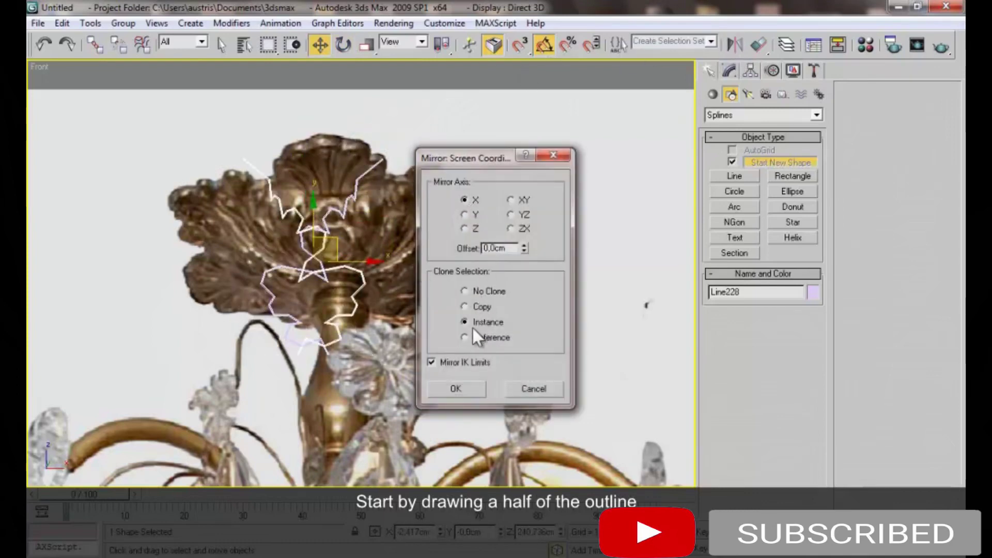
Make an instanced X-axis mirror copy, move it right, and adjust its lower vertices
click(456, 389)
drag(361, 295, 499, 295)
mouse_move(438, 331)
mouse_down()
mouse_move(443, 357)
mouse_move(429, 356)
mouse_up()
click(454, 360)
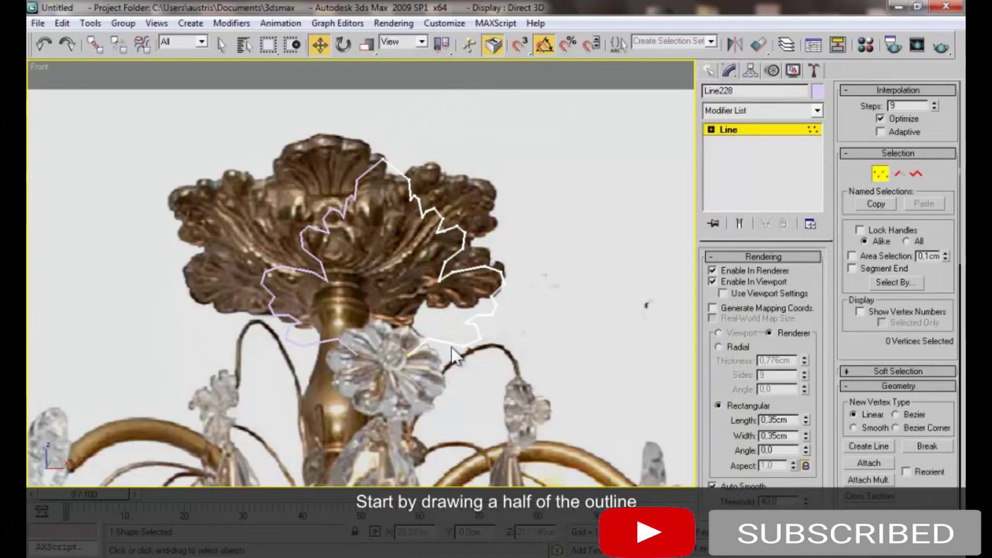
drag(456, 261, 519, 346)
mouse_move(504, 306)
mouse_down()
mouse_move(514, 314)
mouse_move(500, 314)
mouse_up()
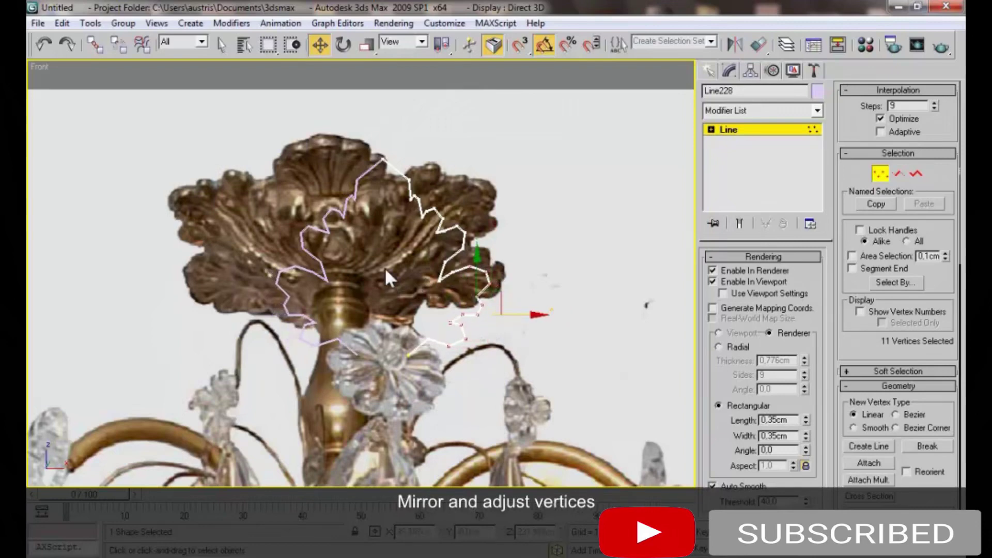
Reshape the upper outline vertices inward to form a full leaf shape
drag(471, 245, 532, 385)
mouse_move(465, 292)
mouse_down()
mouse_move(451, 297)
mouse_move(481, 235)
mouse_move(455, 235)
mouse_up()
click(466, 235)
click(459, 232)
click(425, 284)
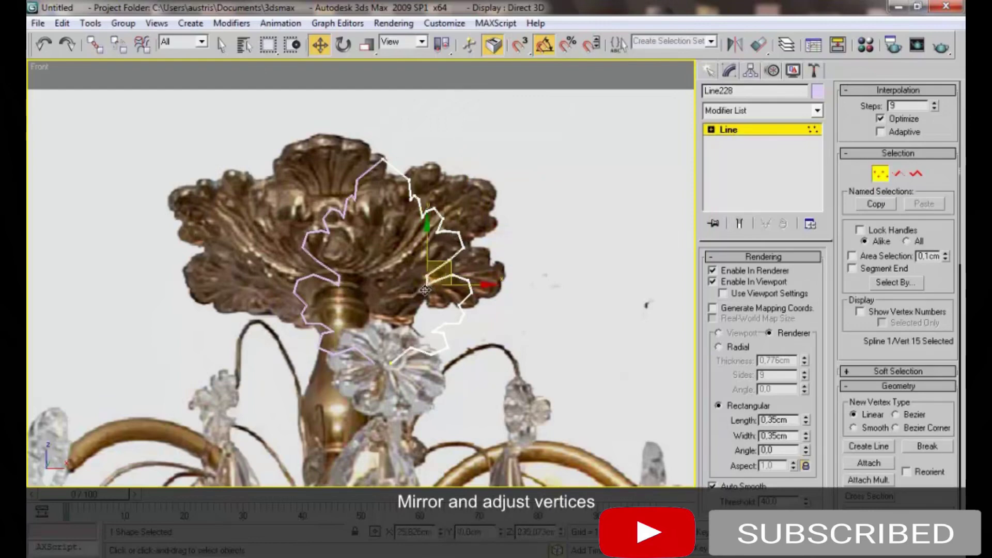
key(1)
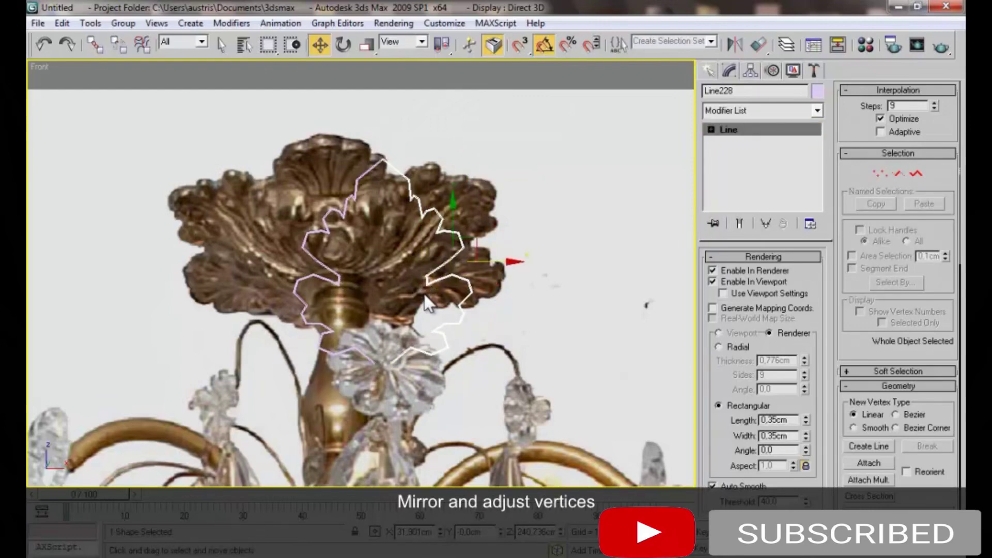
Turn off Enable In Viewport and Enable In Renderer, then select the left half for attaching
click(735, 287)
click(733, 267)
click(360, 355)
click(869, 463)
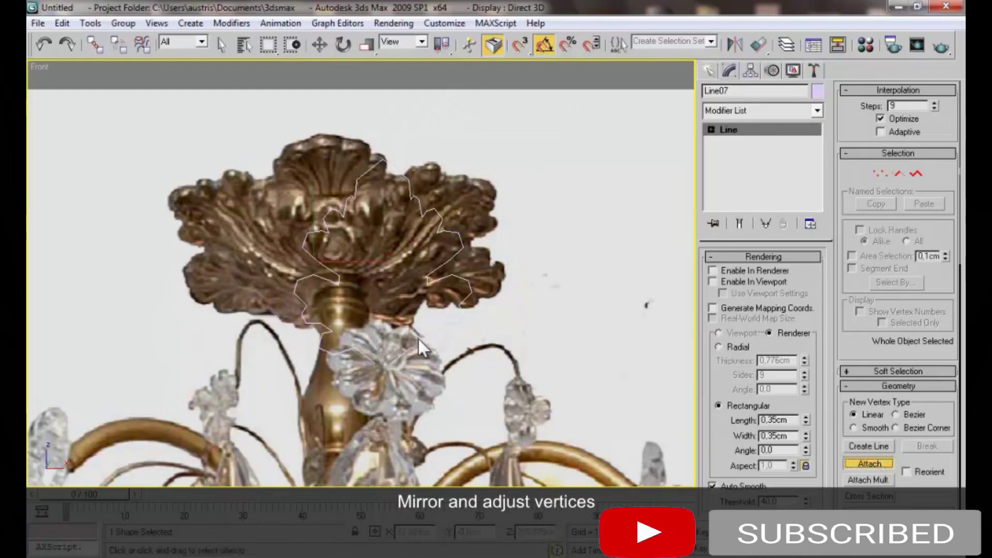
right_click(406, 348)
Attach the mirrored half and weld the leaf's centre vertices
right_click(731, 129)
click(780, 218)
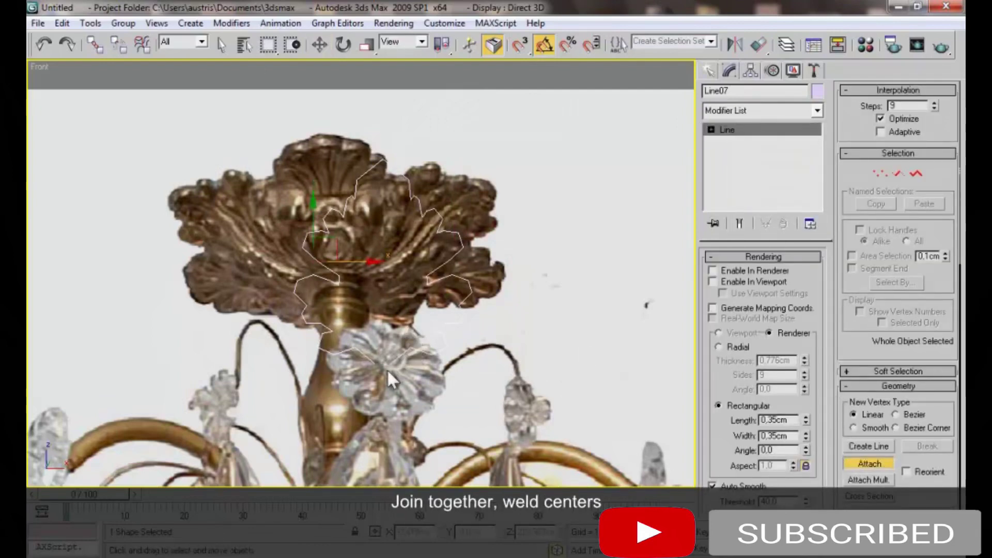
key(1)
scroll(925, 356, down, 5)
click(870, 408)
click(870, 407)
Select the top and bottom centre vertices of the leaf outline
key(ctrl+a)
right_click(371, 191)
click(333, 104)
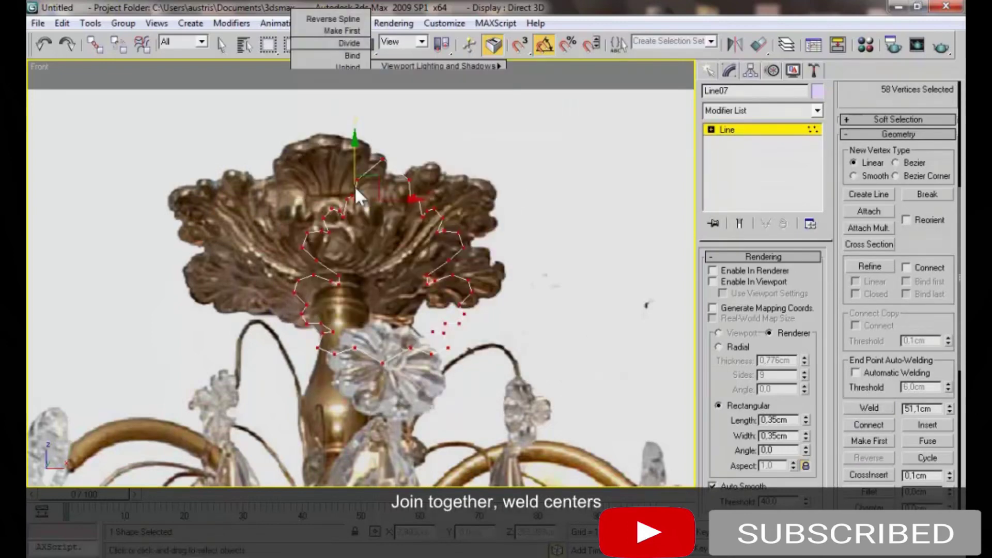
key(w)
click(382, 159)
ctrl+click(382, 363)
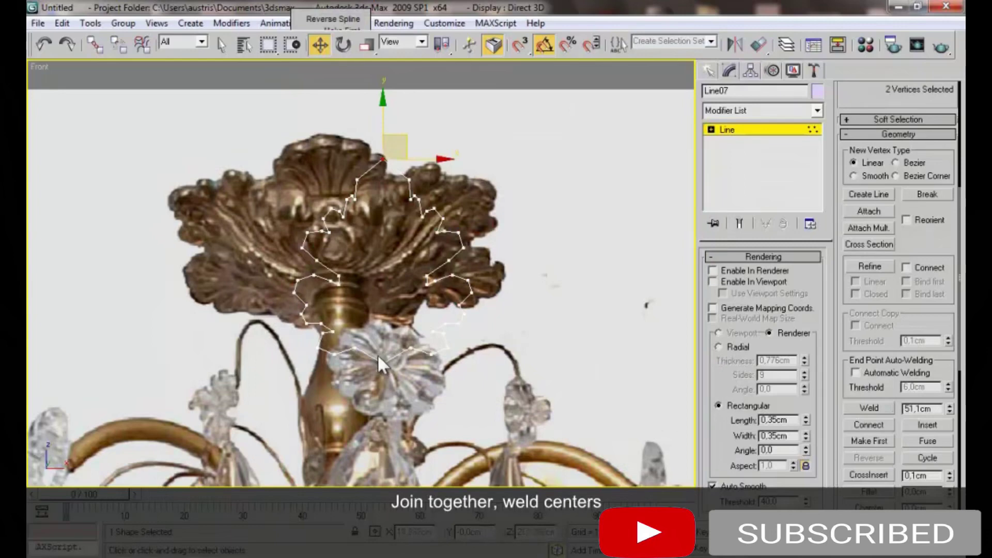
right_click(377, 354)
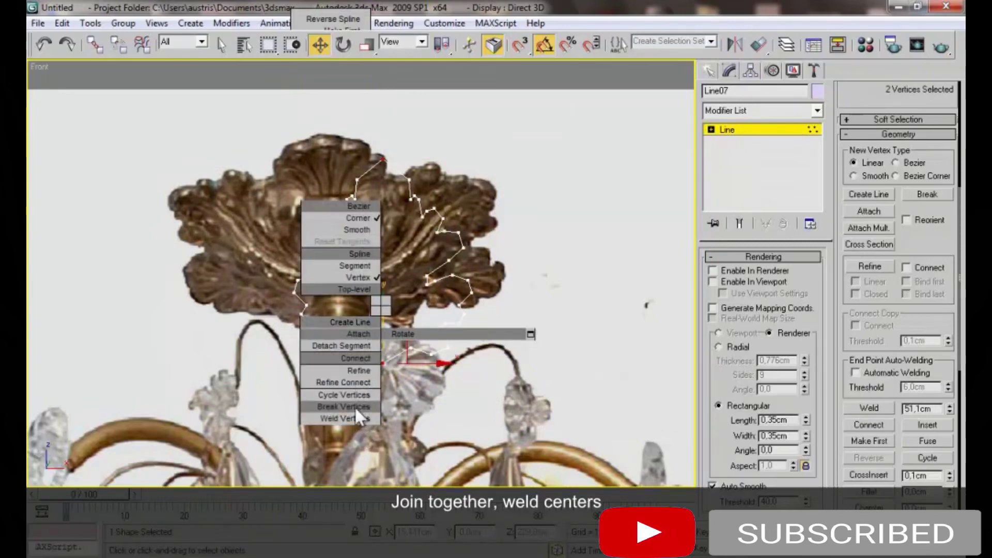
click(352, 358)
Convert the joined leaf shape into an Editable Poly
key(ctrl+b)
right_click(373, 282)
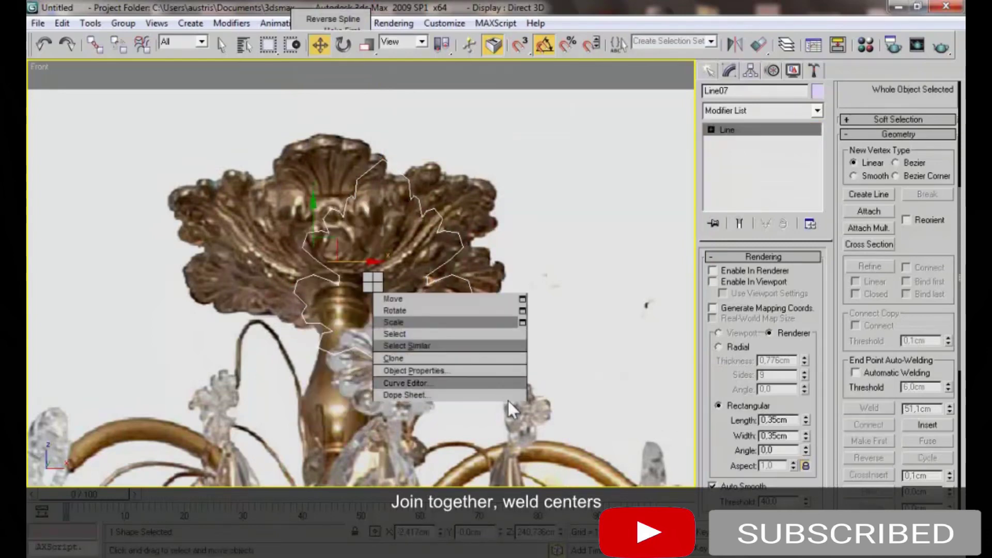
right_click(736, 129)
click(774, 256)
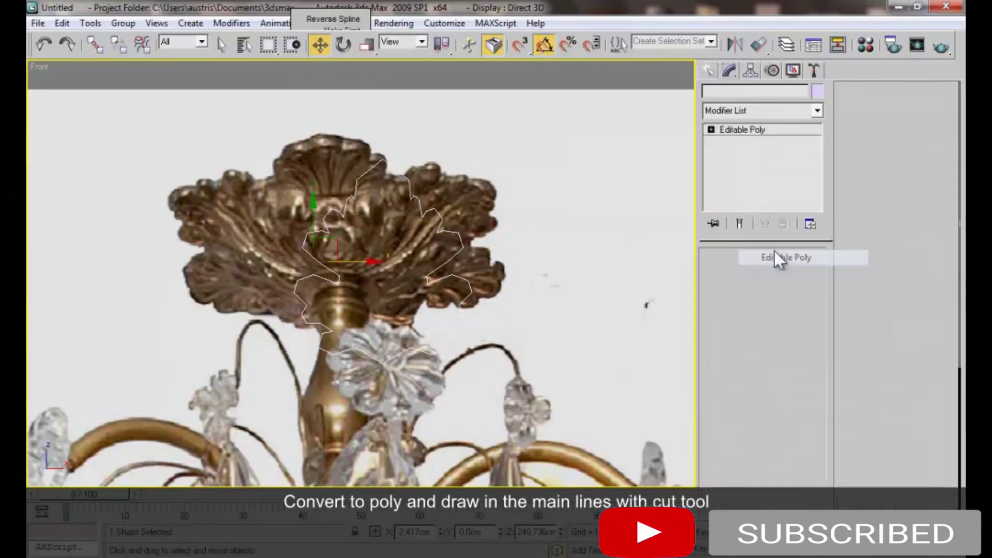
Connect the top and bottom centre vertices with a centre-line edge
key(1)
click(382, 158)
ctrl+click(382, 363)
right_click(390, 335)
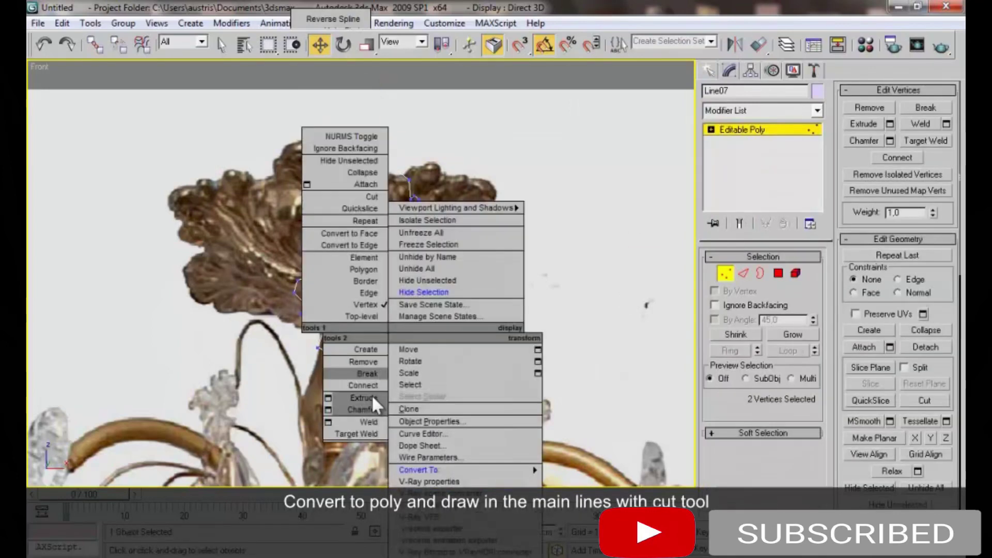
click(371, 395)
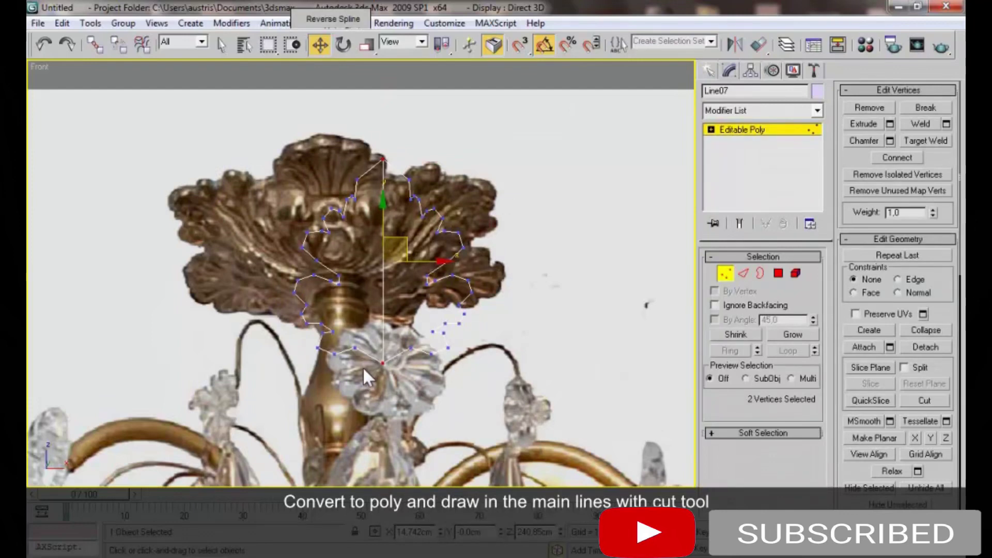
scroll(359, 271, up, 2)
key(ctrl+b)
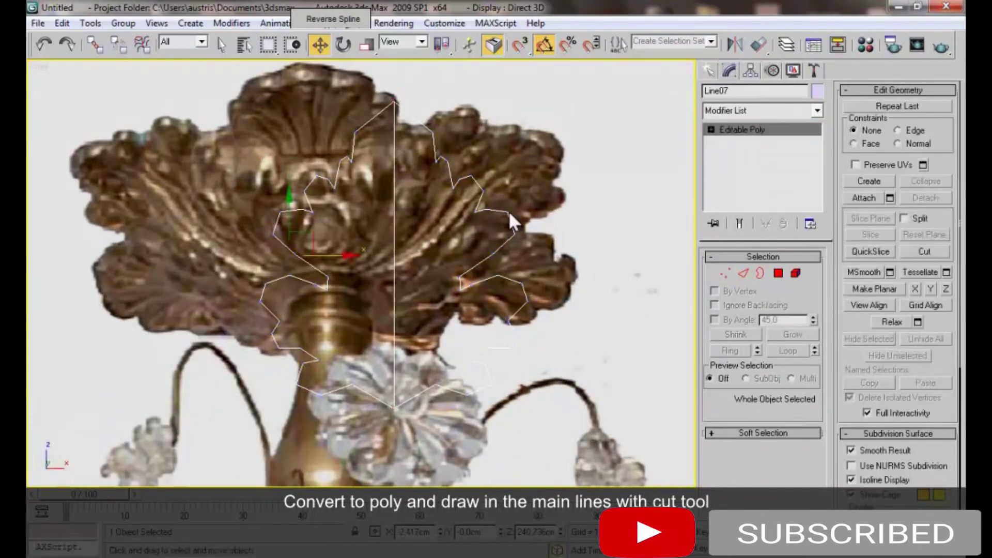
Cut the first vein edges from the right outline to the centre line, undoing stray cuts
key(1)
right_click(511, 199)
click(487, 76)
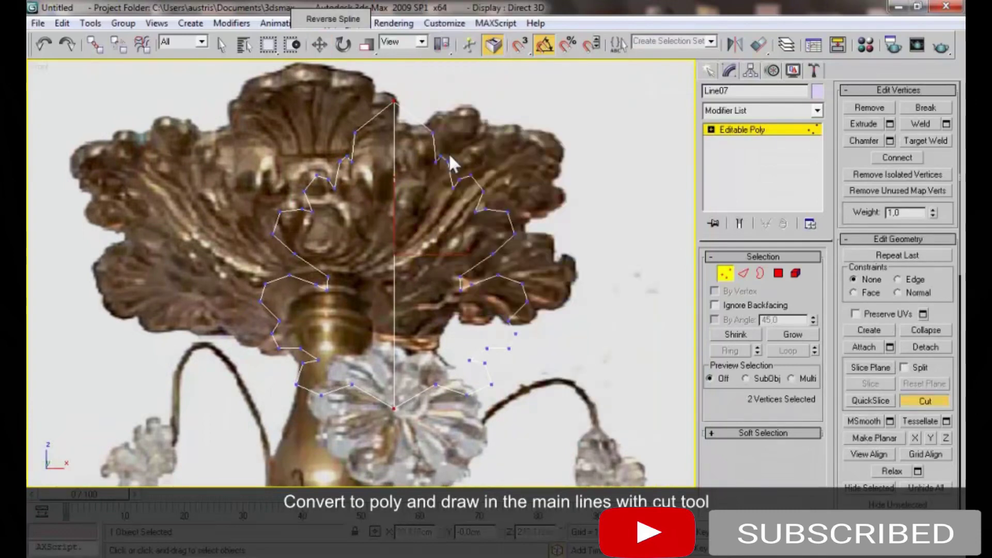
click(451, 191)
click(412, 251)
click(395, 266)
click(515, 234)
key(ctrl+z)
click(459, 283)
click(395, 353)
click(412, 251)
key(ctrl+z)
Cut more vein edges from the upper, right and lower-right outline to the centre line
click(421, 201)
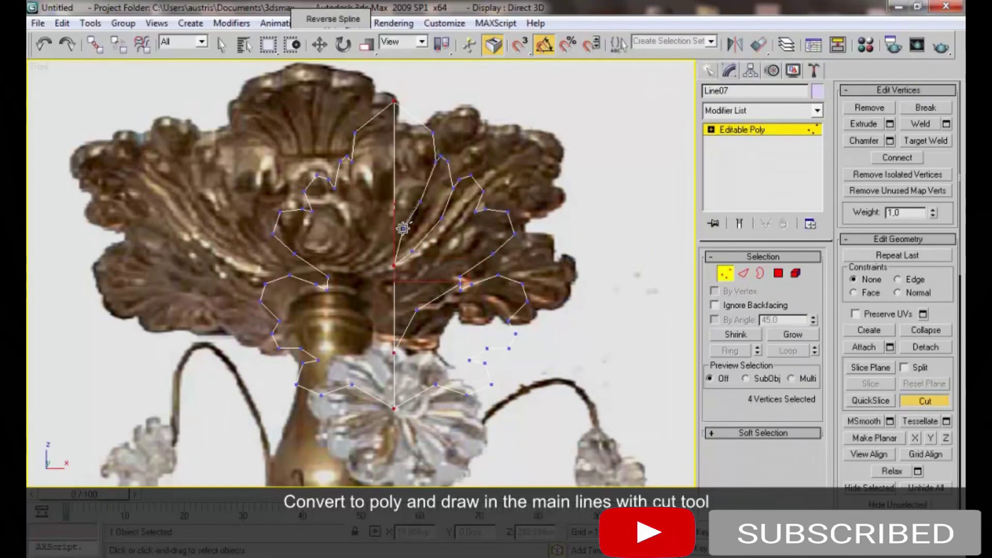
click(393, 237)
click(475, 212)
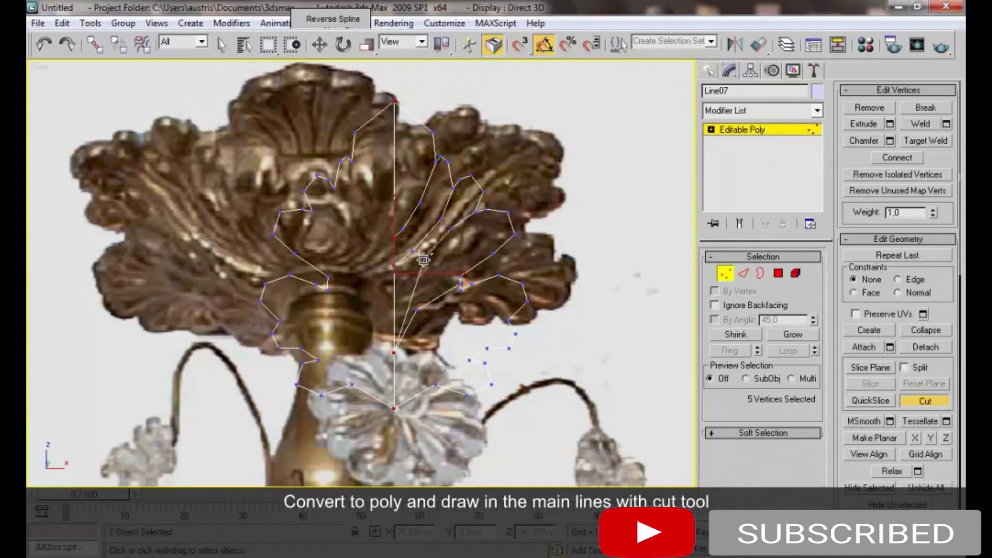
click(395, 293)
click(394, 388)
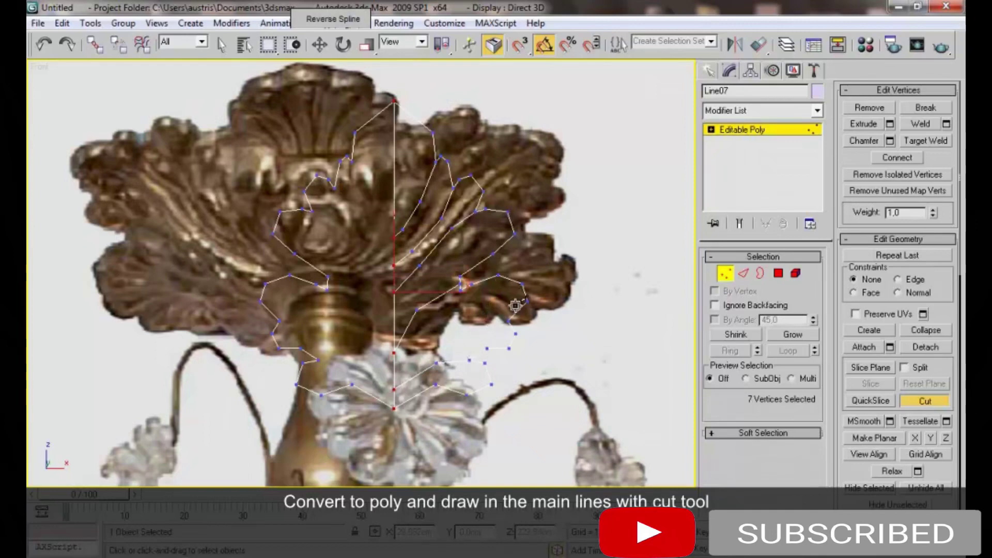
click(508, 321)
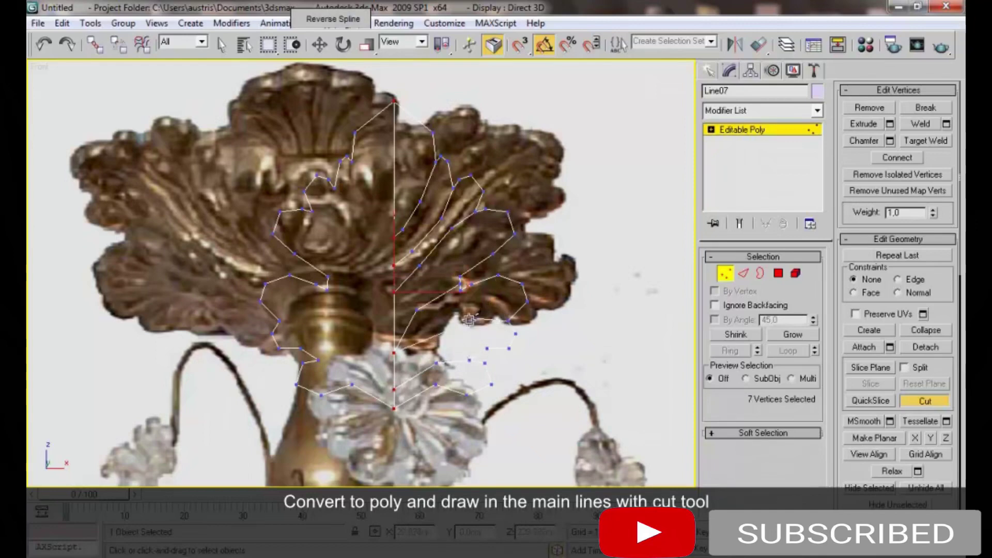
click(394, 373)
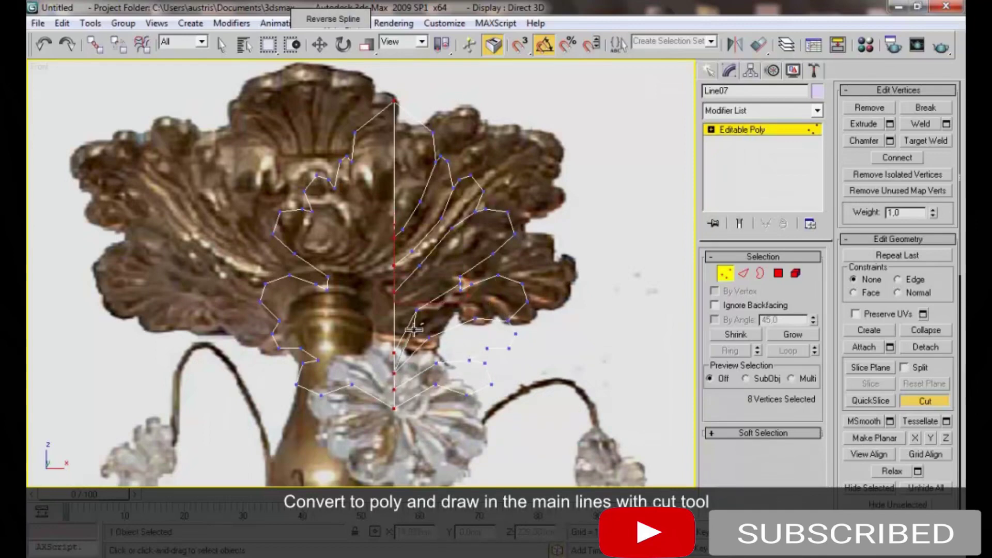
Stop cutting and clear the vertex selection on the leaf's right side
key(w)
click(461, 283)
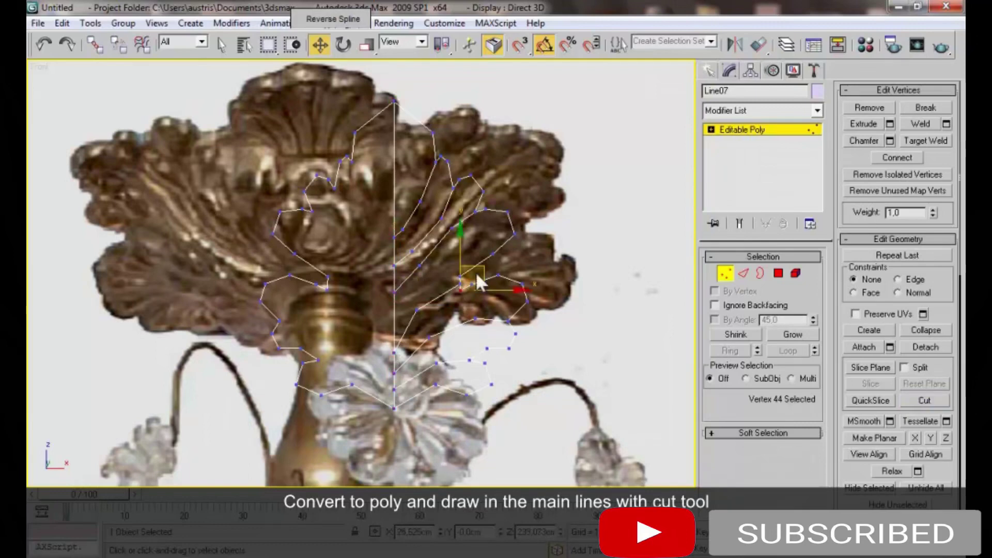
click(470, 277)
click(479, 343)
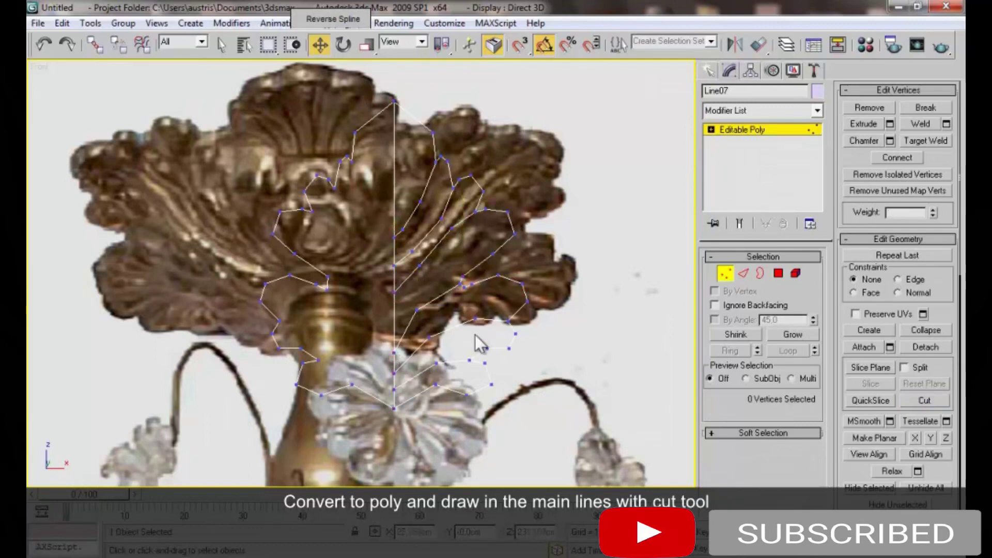
middle_drag(509, 250, 510, 261)
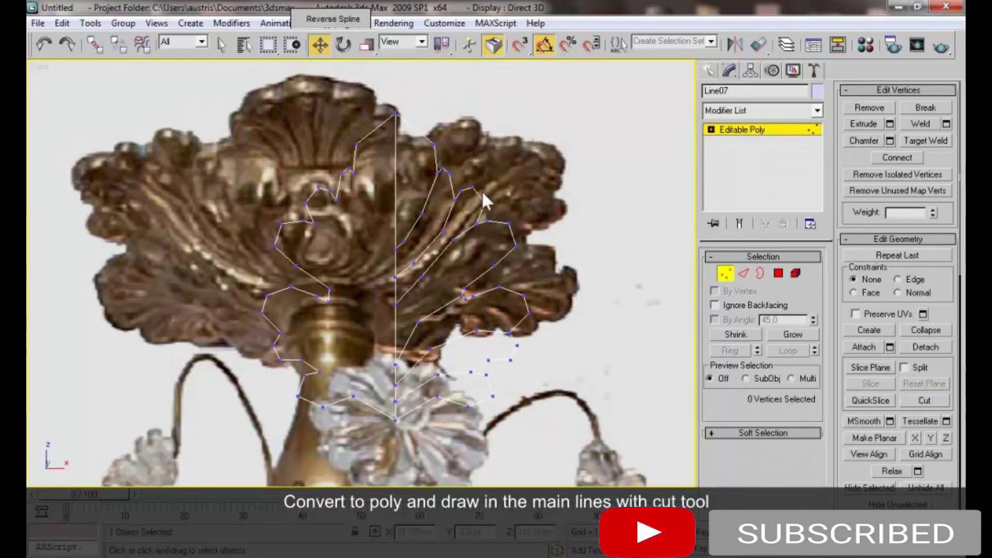
Cut a vein across the lower right lobe toward the centre and the lower edge
right_click(483, 195)
click(471, 104)
right_click(467, 108)
right_click(461, 90)
click(443, 68)
right_click(436, 98)
click(412, 69)
middle_drag(514, 349, 526, 316)
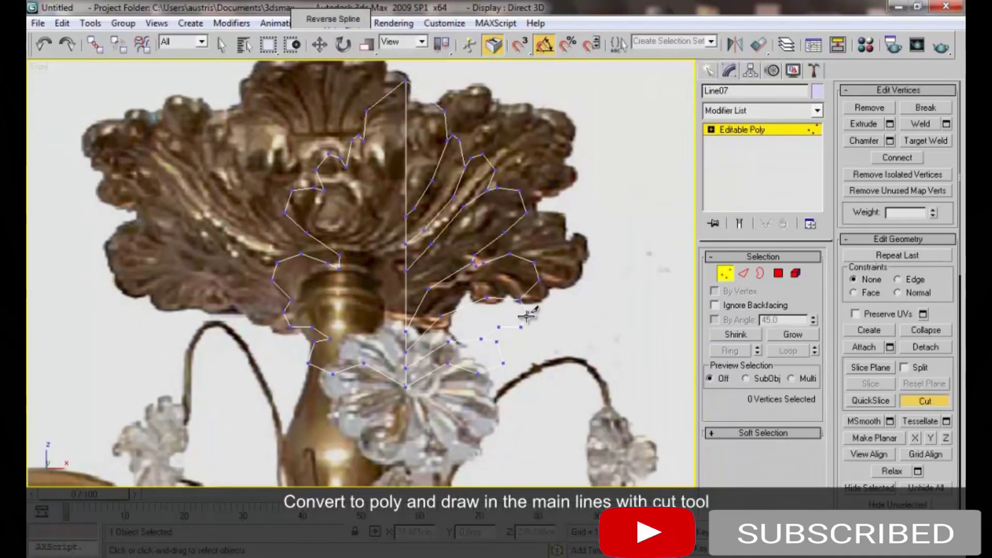
click(528, 312)
click(486, 312)
click(443, 332)
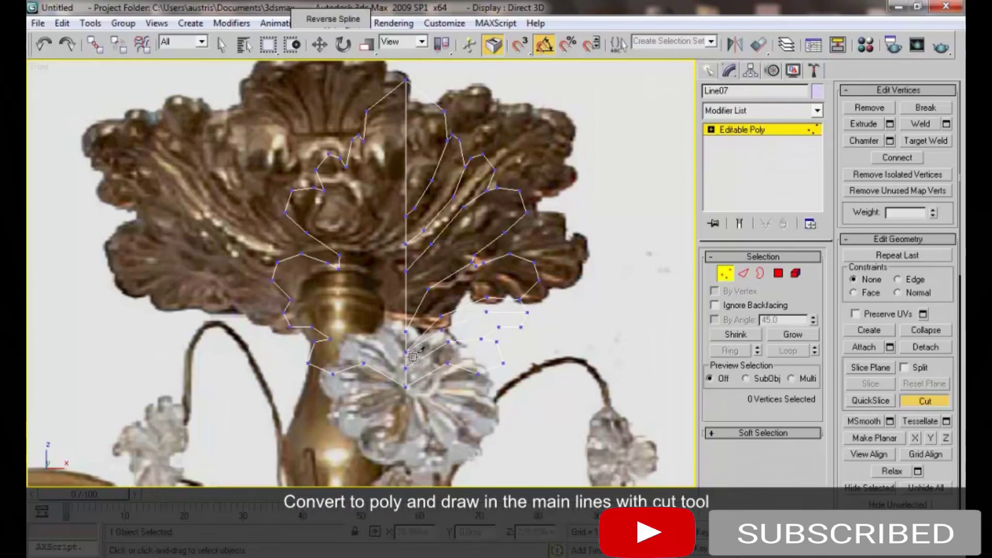
click(448, 341)
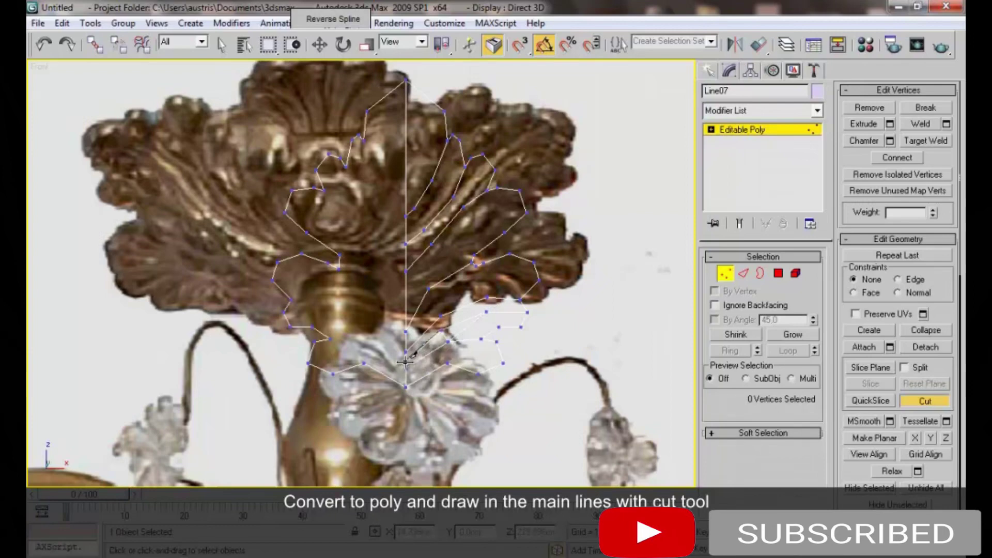
key(w)
Connect selected vertex groups on the lower right half with new edges
key(2)
right_click(444, 333)
key(1)
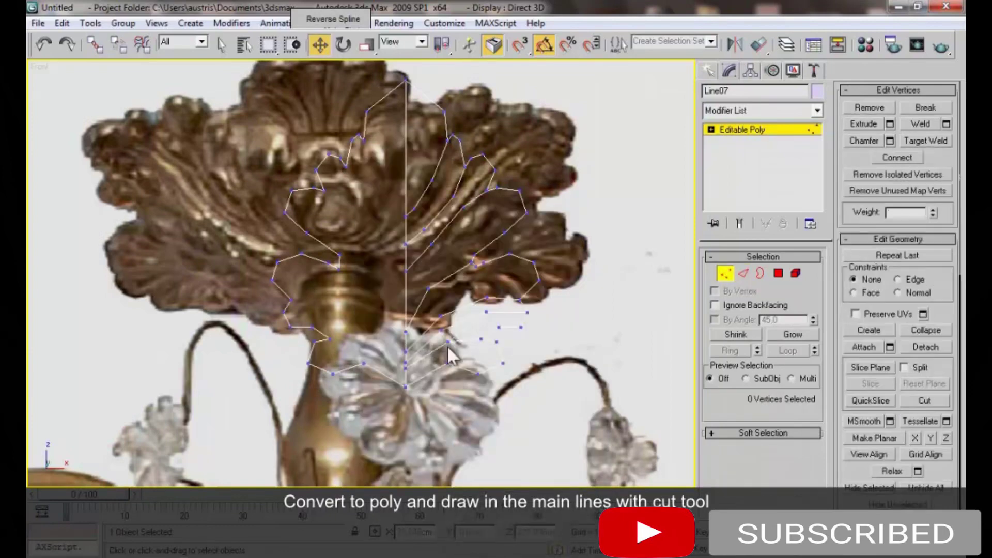
drag(455, 383, 455, 381)
right_click(454, 381)
click(427, 385)
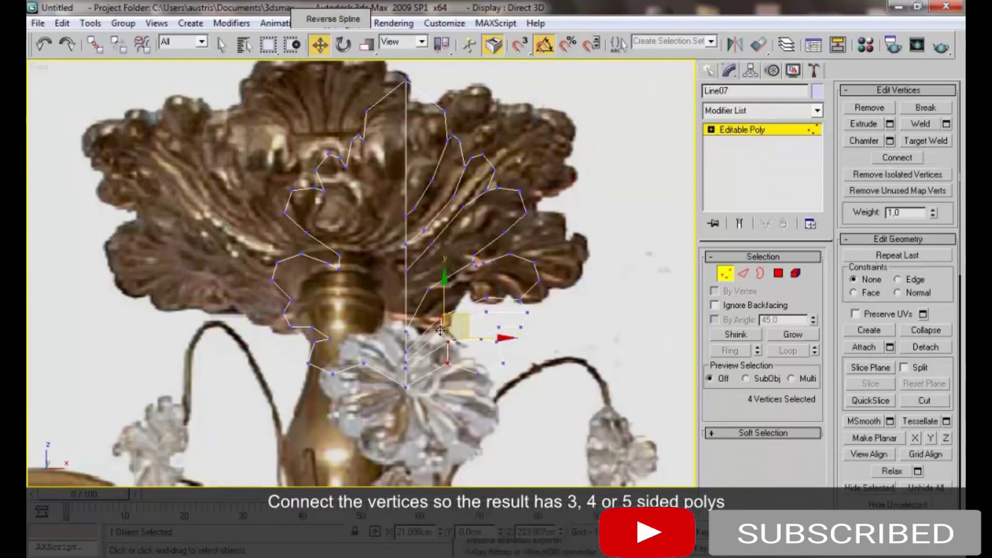
right_click(443, 298)
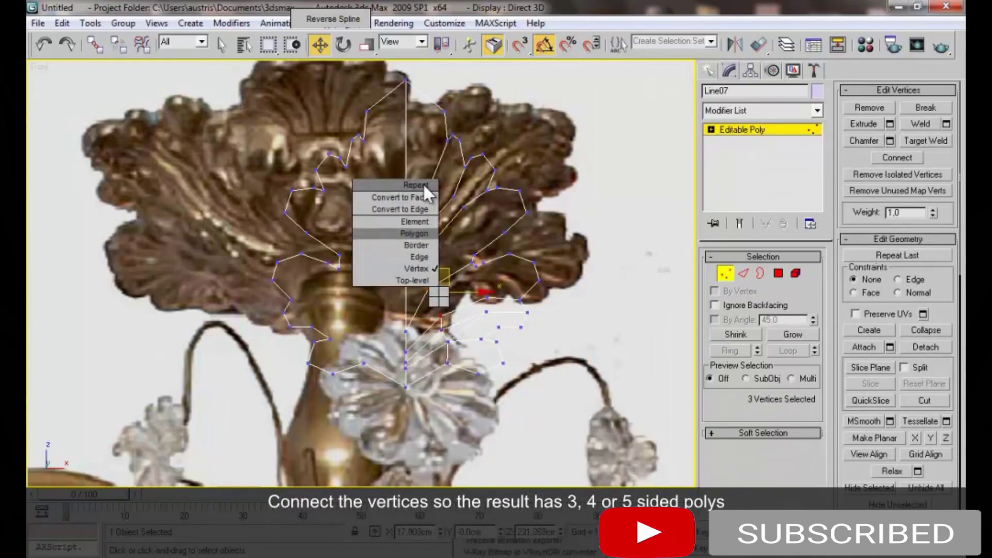
click(414, 352)
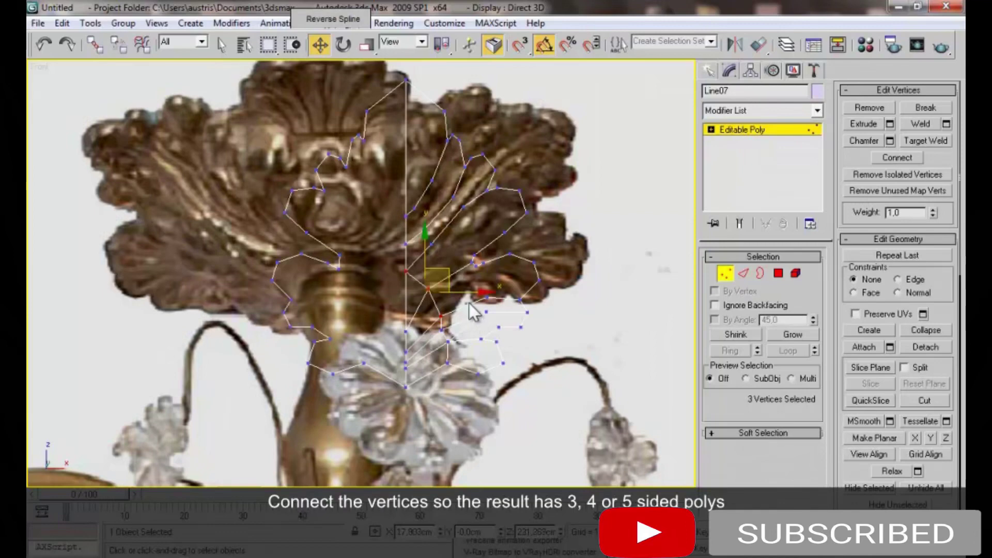
Select vertex pairs along the right half and connect them with diagonal edges
drag(476, 318, 494, 292)
ctrl+click(475, 263)
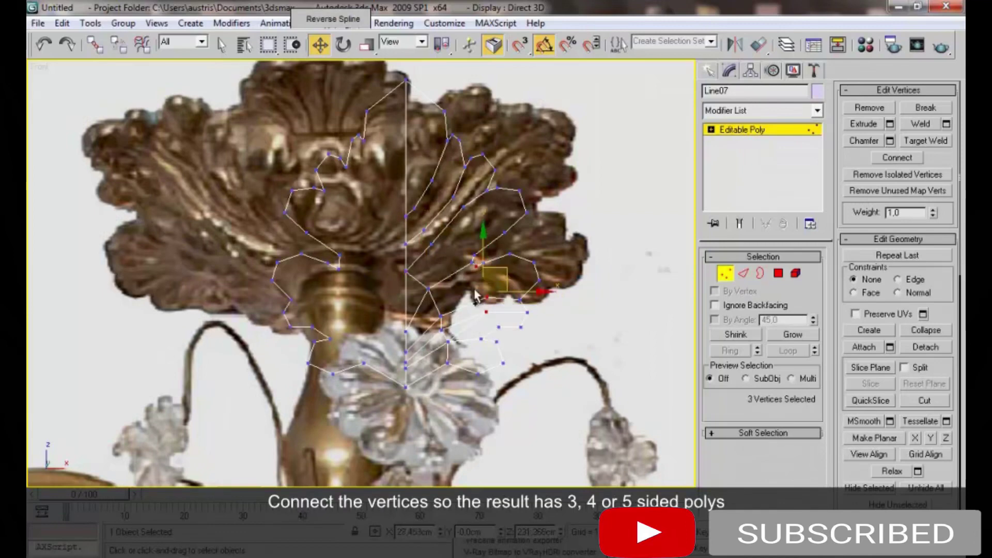
ctrl+click(480, 338)
ctrl+click(478, 373)
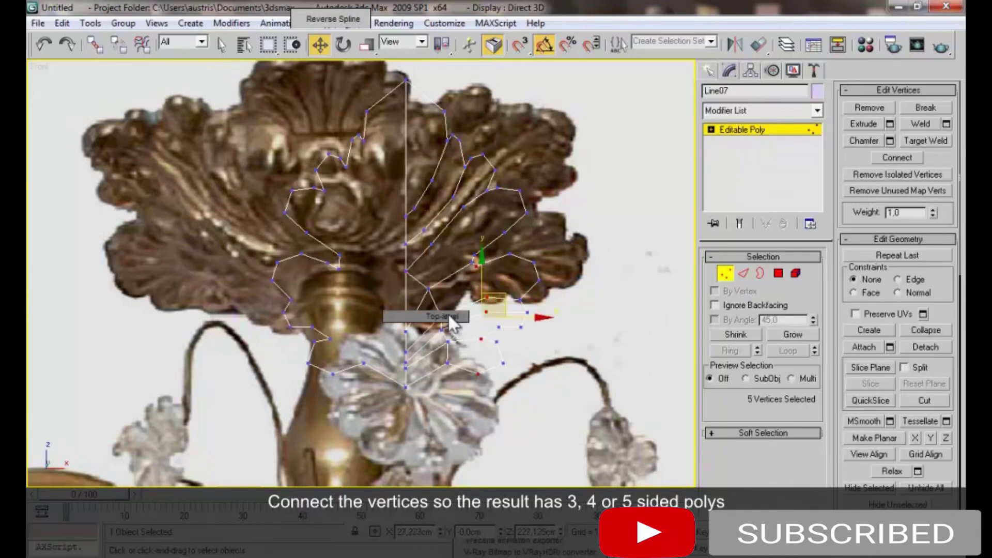
key(2)
key(1)
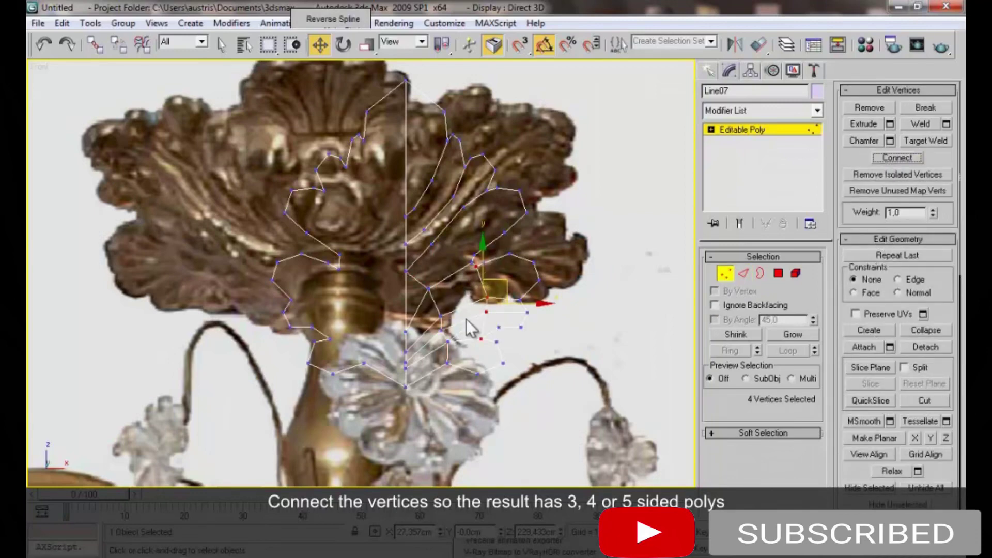
click(482, 338)
ctrl+click(478, 374)
ctrl+drag(409, 195, 445, 274)
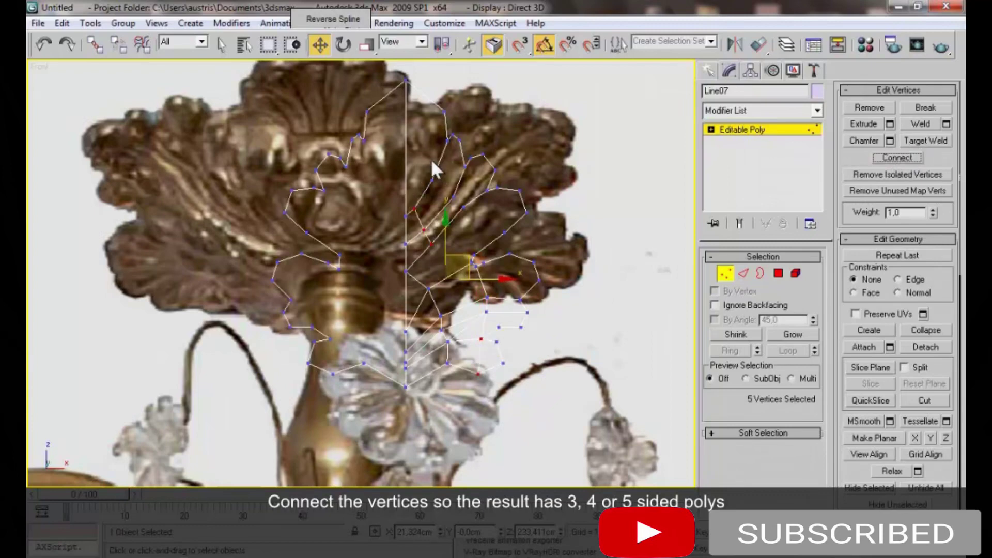
drag(438, 165, 466, 211)
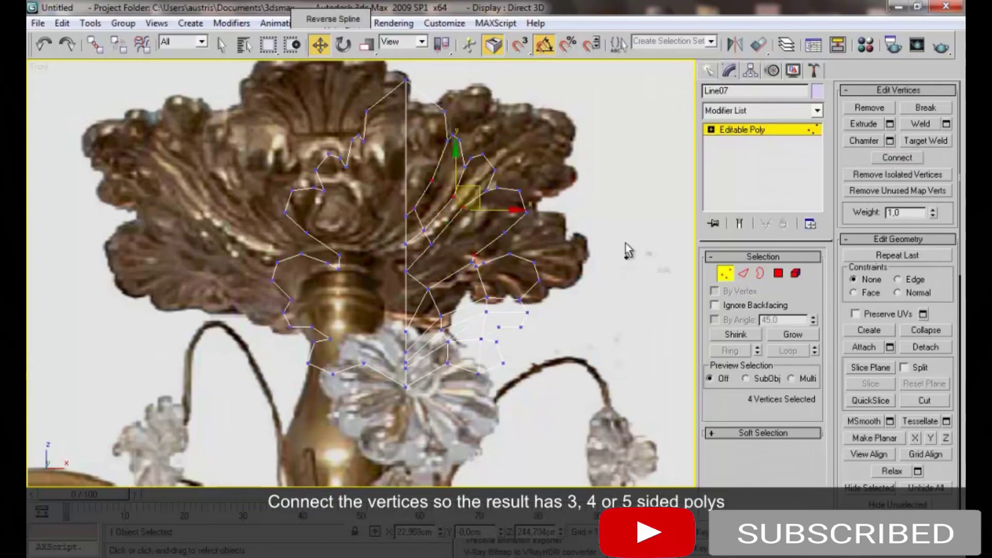
click(909, 158)
Select further vertex pairs on the upper and right lobes, then clear the selection
click(465, 167)
ctrl+click(486, 190)
ctrl+click(446, 143)
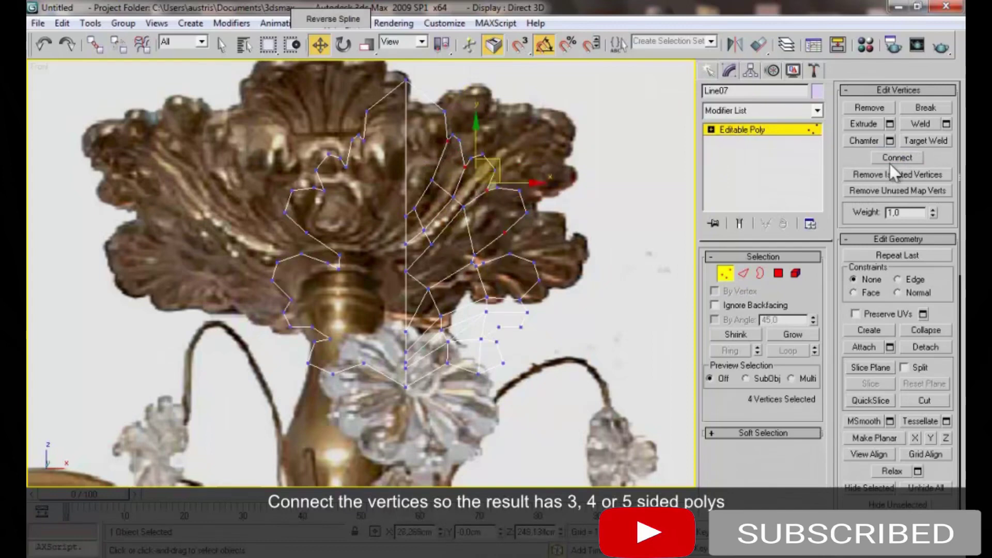
drag(522, 284, 532, 305)
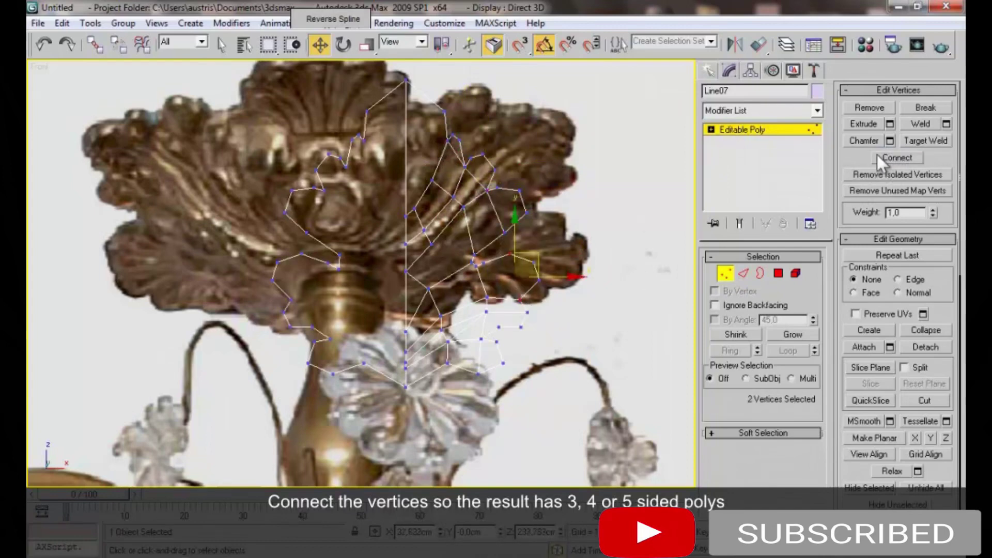
click(437, 228)
Cut edges across the upper-right lobe up to a new vertex near the top
right_click(438, 221)
click(419, 84)
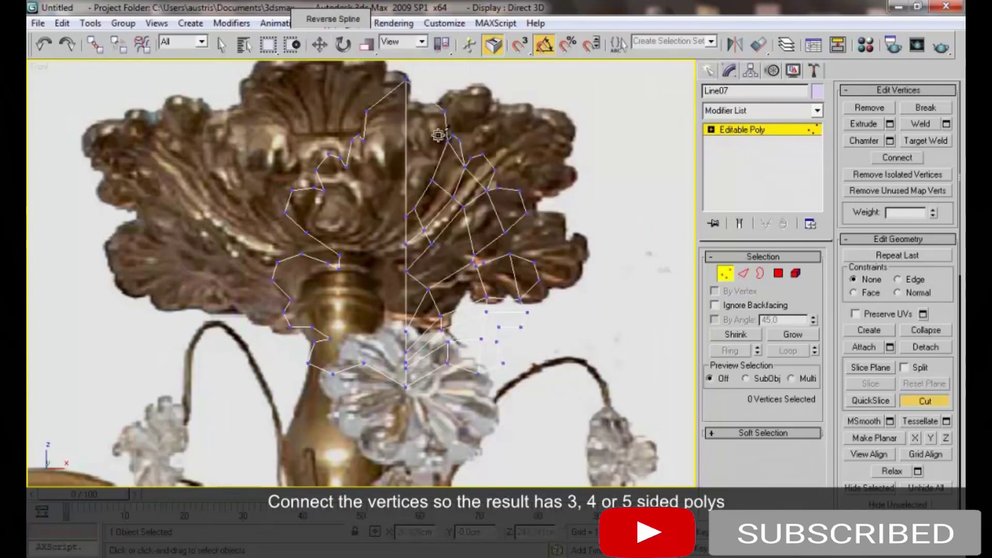
click(472, 261)
click(432, 181)
click(406, 168)
click(446, 139)
click(408, 123)
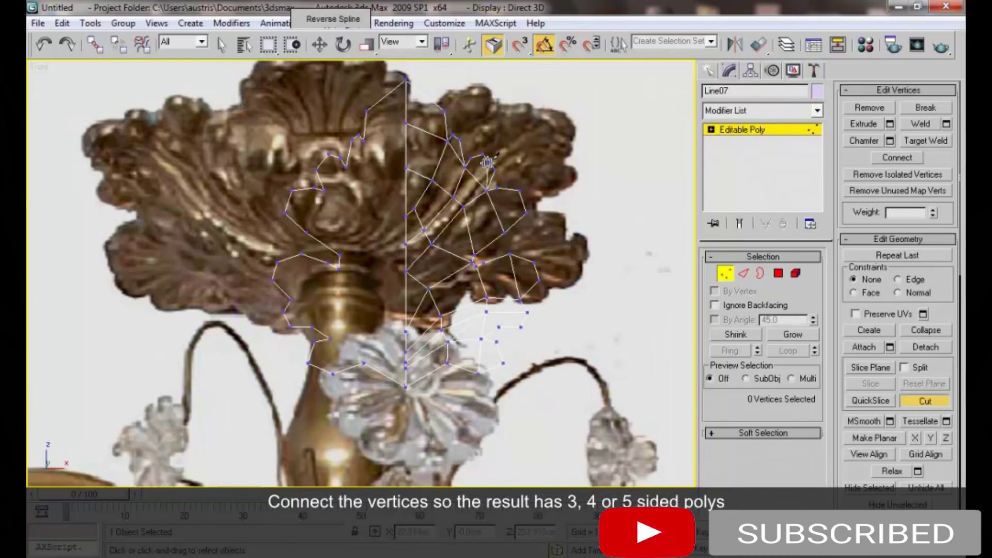
Cut inner edges across the lobe, toward the lower leaf, and from the lower-right edge
click(456, 199)
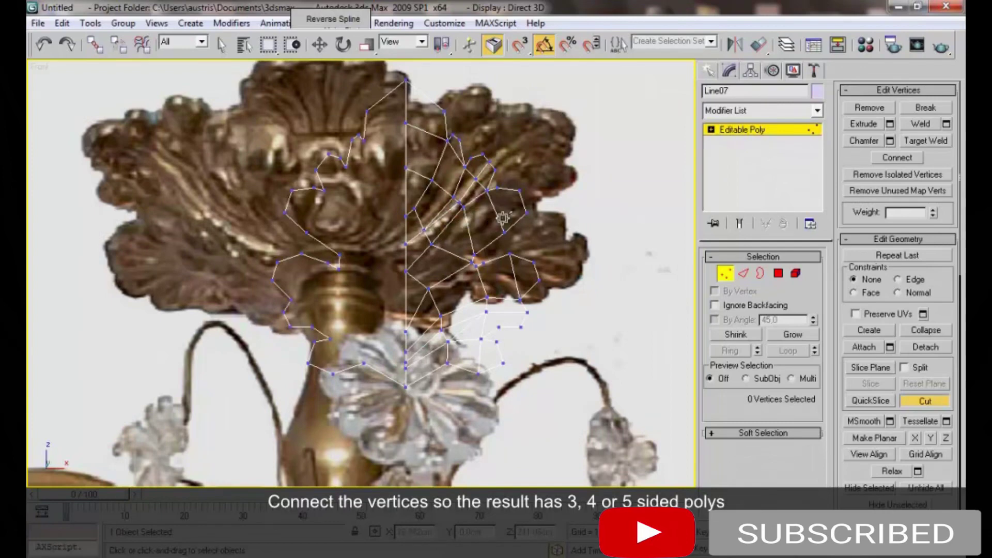
click(523, 203)
click(468, 229)
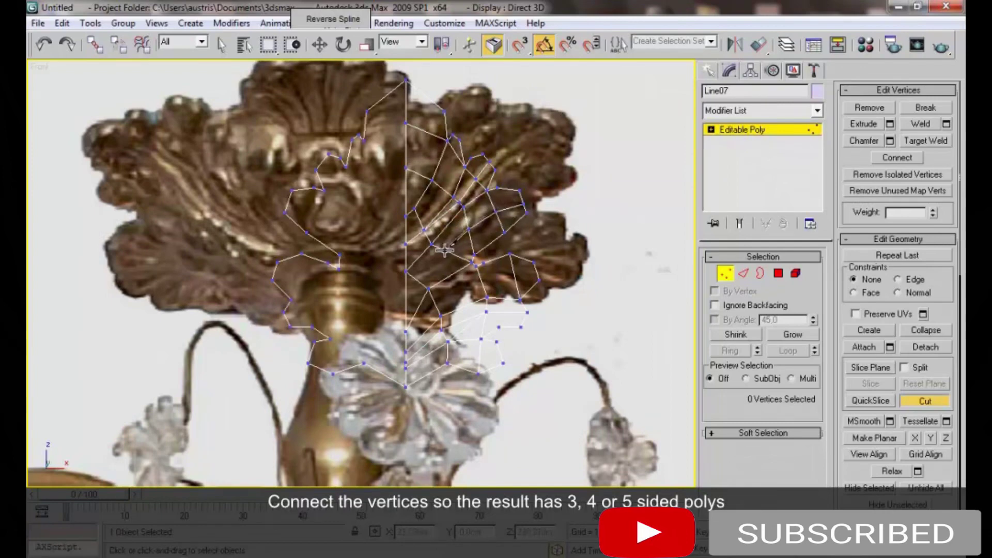
click(446, 251)
click(419, 280)
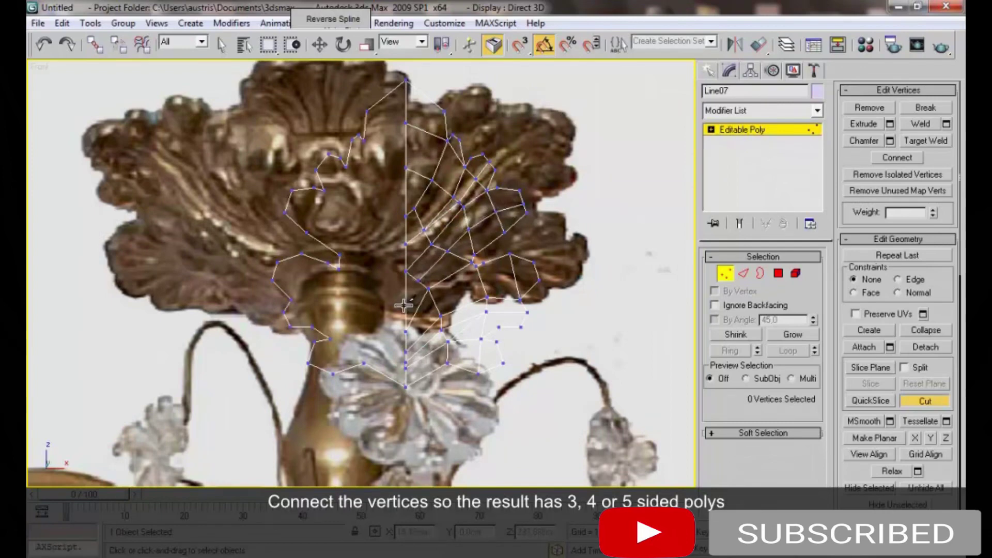
click(538, 273)
click(481, 277)
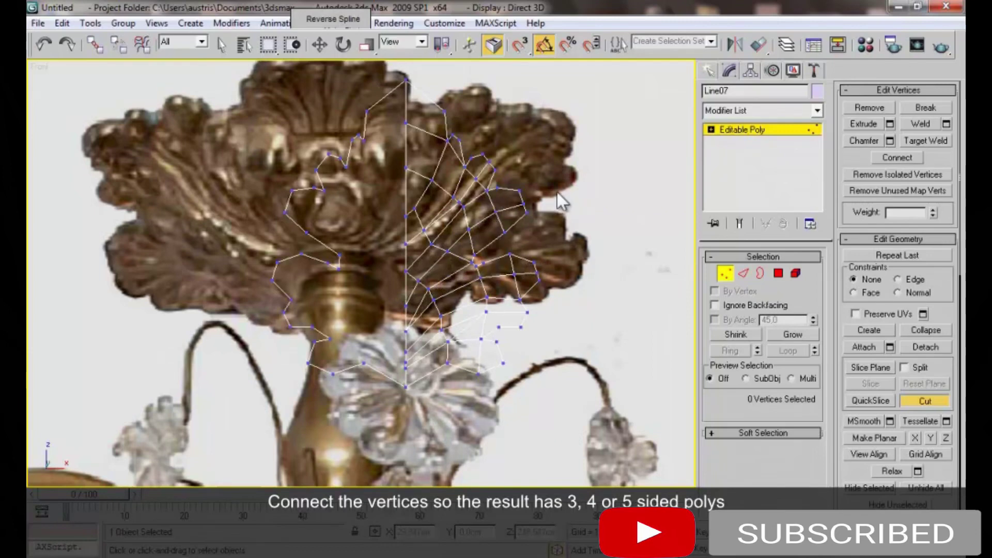
Connect the last selected vertices with an edge and return to the top object level
right_click(484, 261)
click(457, 308)
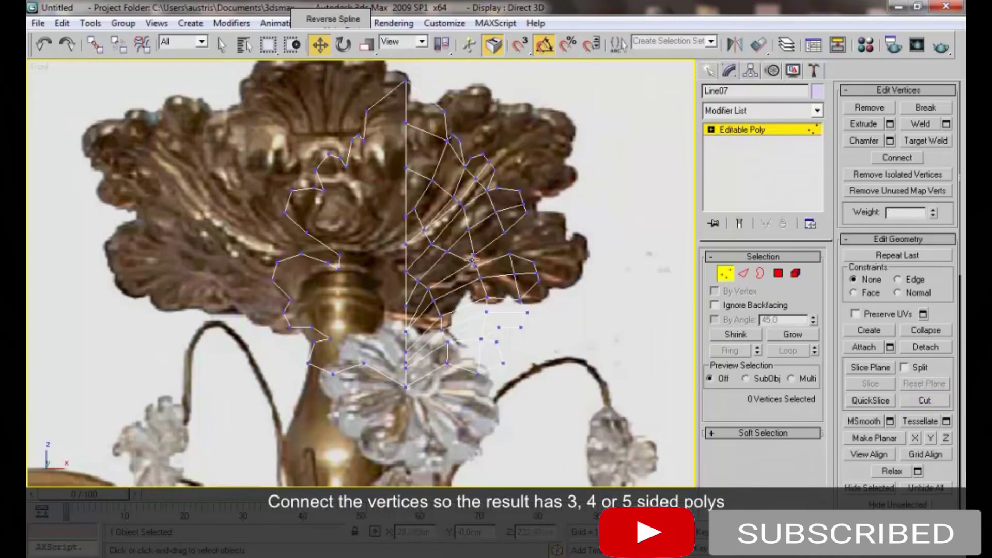
key(2)
right_click(473, 323)
click(479, 311)
right_click(479, 311)
key(1)
right_click(501, 321)
click(465, 306)
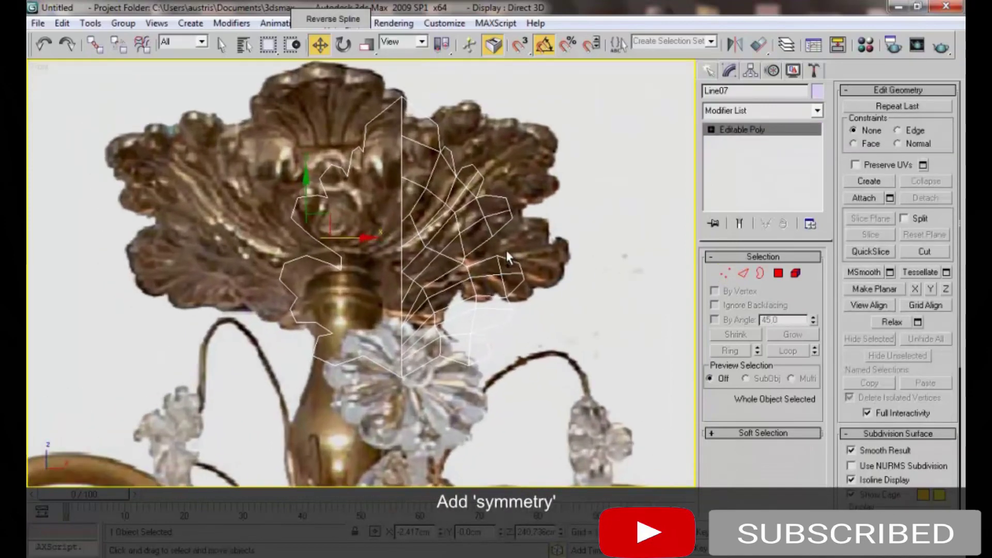
Add a Symmetry modifier and rotate its mirror plane so the right half is copied
click(760, 110)
scroll(770, 292, down, 5)
scroll(749, 350, down, 10)
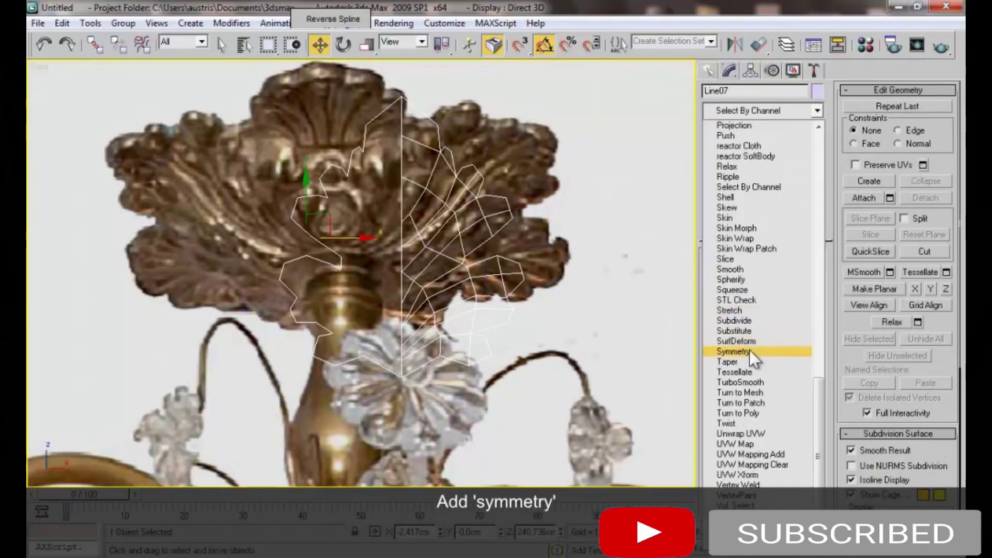
click(749, 349)
key(e)
mouse_move(353, 207)
mouse_down()
mouse_move(365, 235)
mouse_move(449, 264)
mouse_up()
key(w)
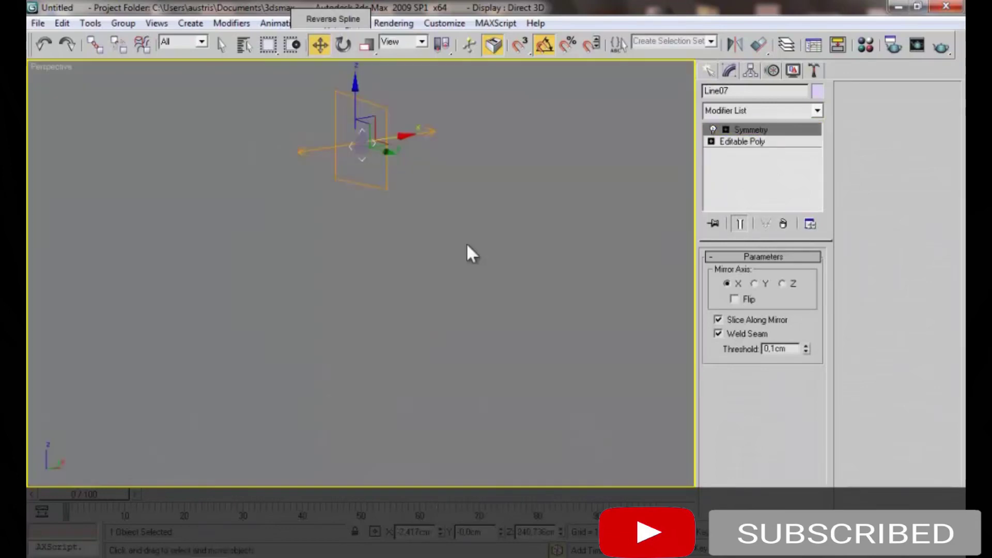
key(p)
View the mirrored leaf in perspective with edged faces shown
key(z)
key(F4)
scroll(456, 228, up, 3)
scroll(464, 230, up, 1)
In the base Editable Poly, select edge chains on the upper-right and lower-right lobes
click(744, 141)
key(1)
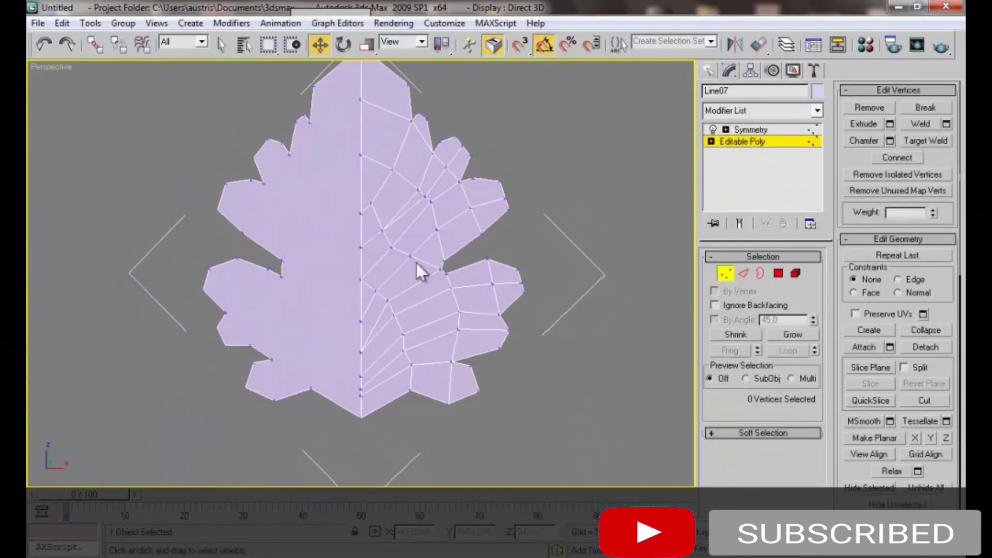
key(2)
click(499, 282)
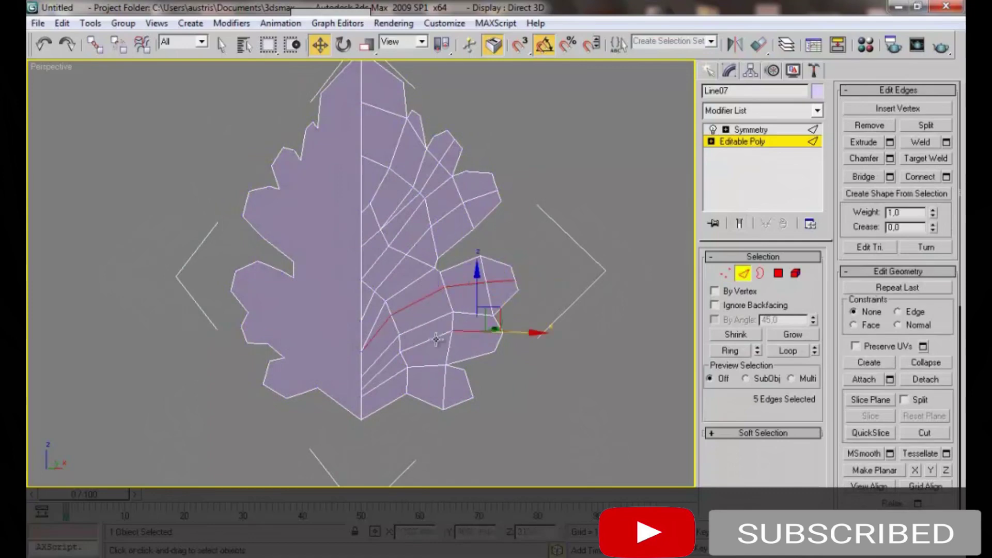
ctrl+click(480, 196)
ctrl+click(445, 210)
ctrl+click(420, 239)
ctrl+click(390, 272)
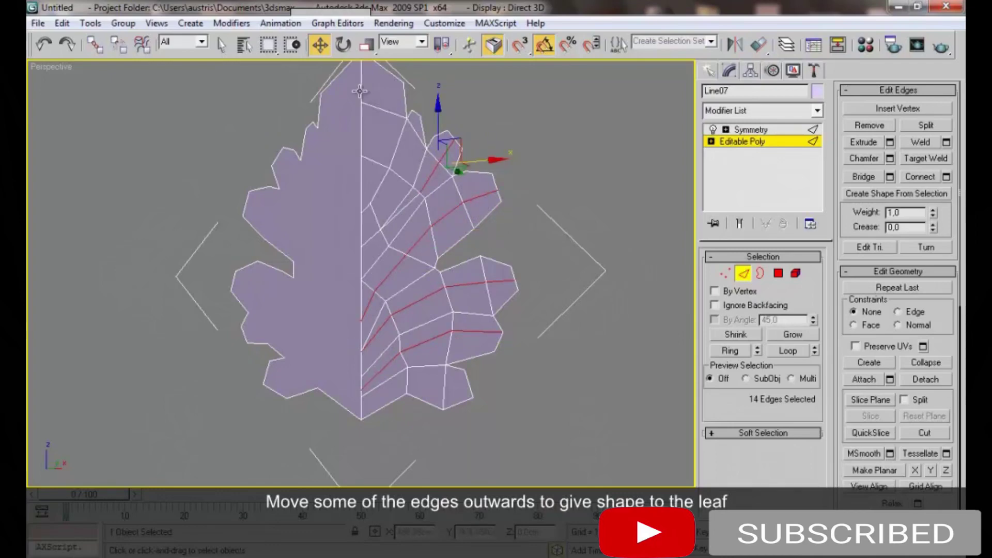
ctrl+click(439, 321)
mouse_move(439, 320)
alt+middle_down()
mouse_move(427, 327)
mouse_move(443, 347)
mouse_move(448, 222)
mouse_move(422, 119)
mouse_move(465, 229)
alt+middle_up()
Connect the selected edges, pull them slightly outward, and preview the raised leaf shape
key(2)
key(2)
click(454, 173)
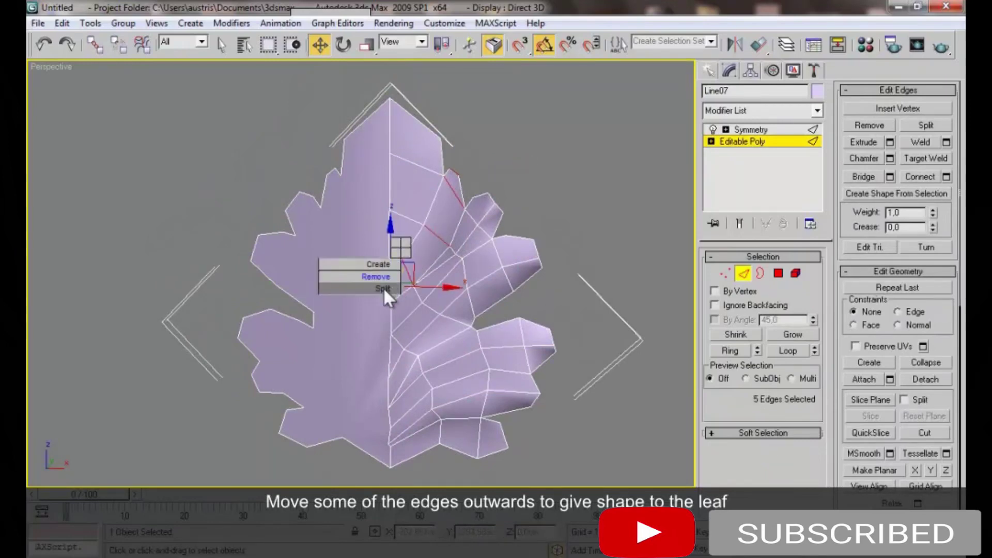
click(375, 299)
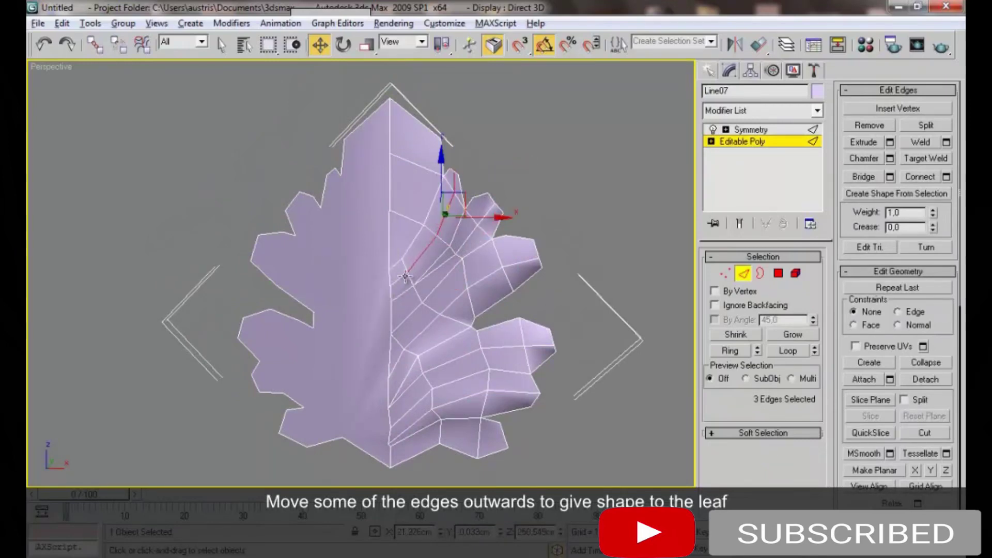
alt+middle_drag(376, 298, 422, 201)
drag(451, 228, 457, 224)
alt+middle_drag(457, 224, 579, 243)
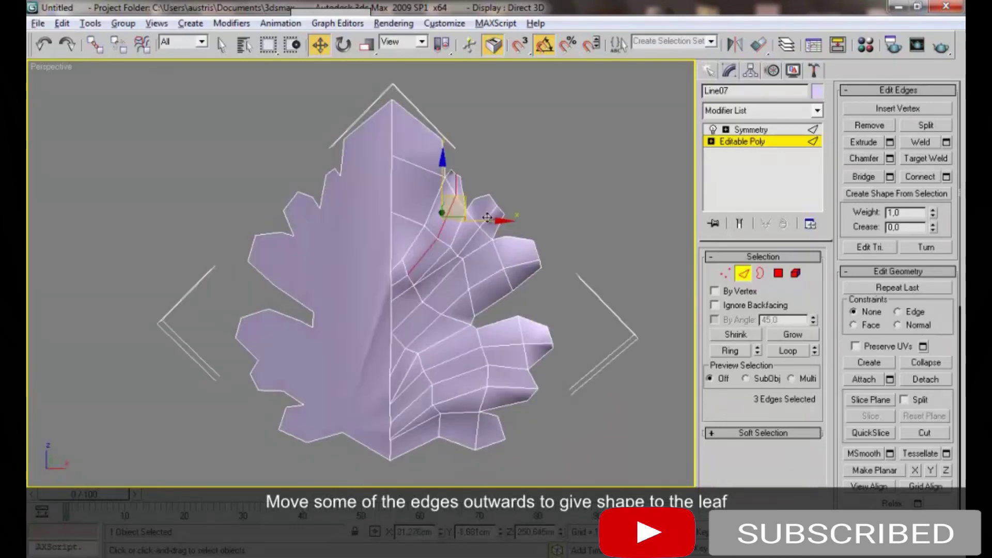
click(758, 129)
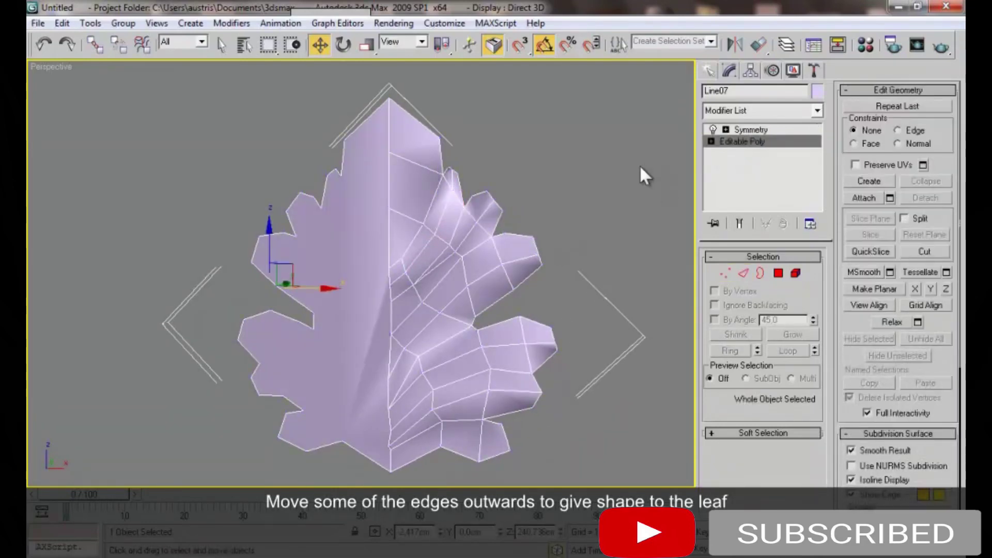
click(643, 163)
mouse_move(468, 242)
alt+middle_down()
mouse_move(436, 228)
mouse_move(445, 257)
alt+middle_up()
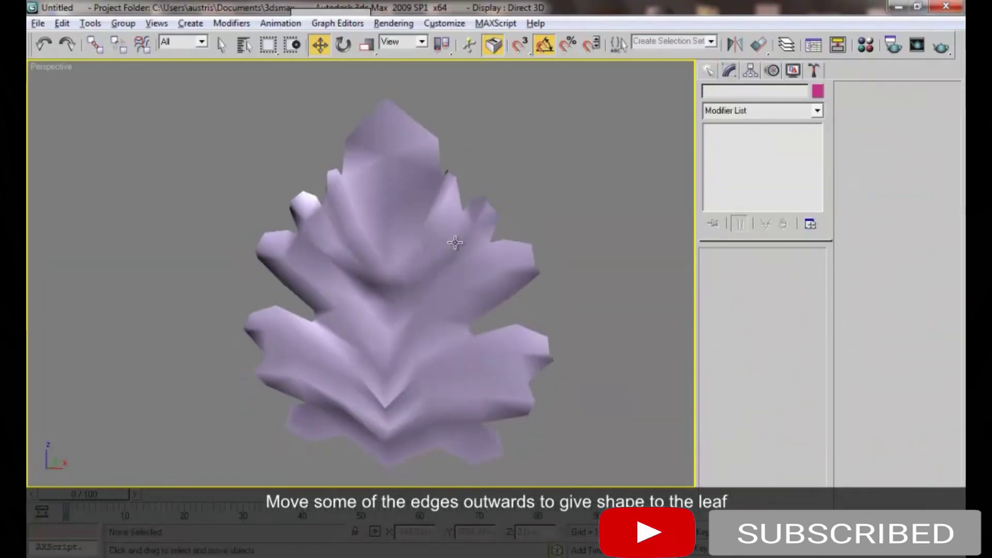
click(445, 257)
Select another edge in the base mesh, then show the full mirrored leaf
click(734, 143)
key(1)
mouse_move(362, 155)
alt+middle_down()
mouse_move(377, 111)
mouse_move(392, 186)
alt+middle_up()
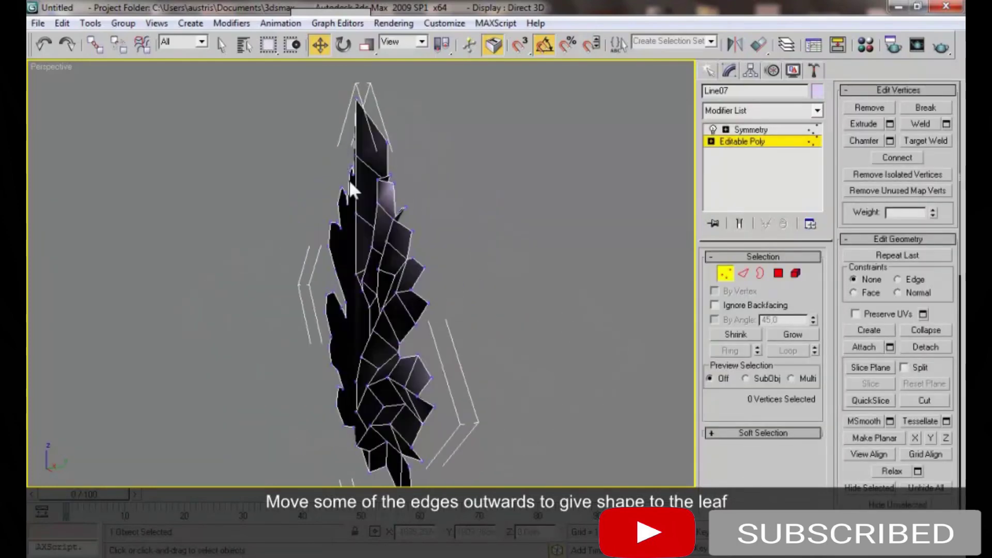
key(2)
click(396, 190)
key(1)
key(1)
mouse_move(347, 104)
alt+middle_down()
mouse_move(465, 210)
mouse_move(512, 199)
alt+middle_up()
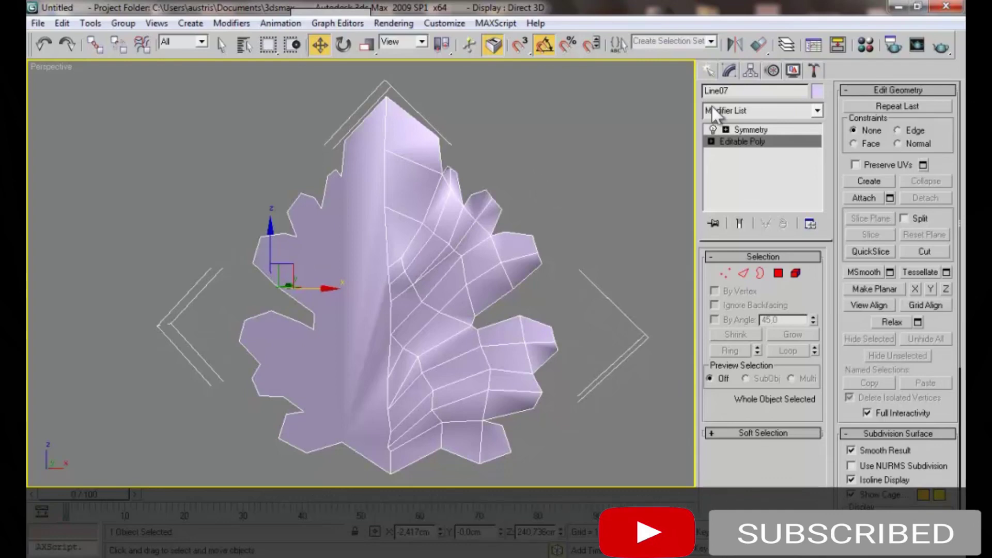
click(787, 118)
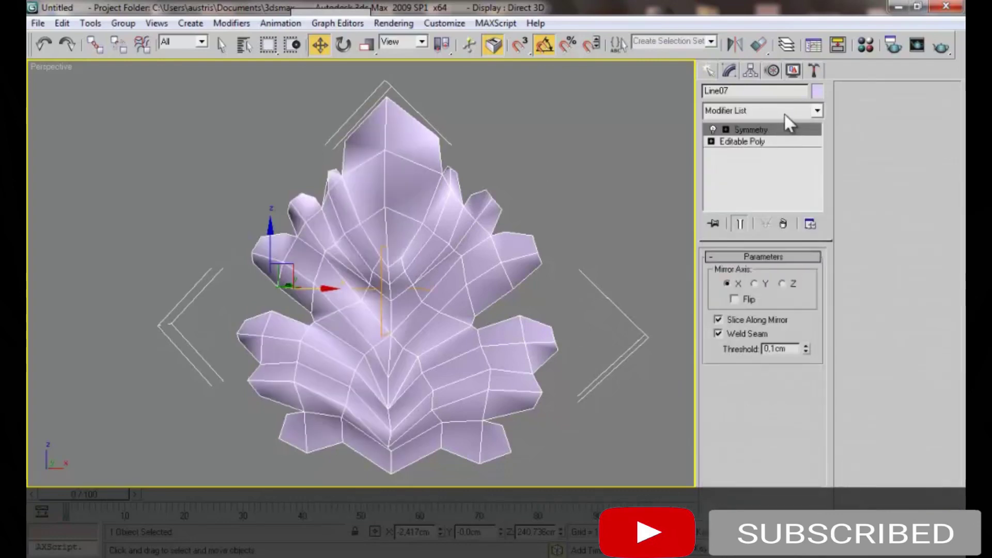
Add an FFD 4x4x4 modifier to the mirrored leaf and apply Reset XForm
click(785, 114)
click(760, 341)
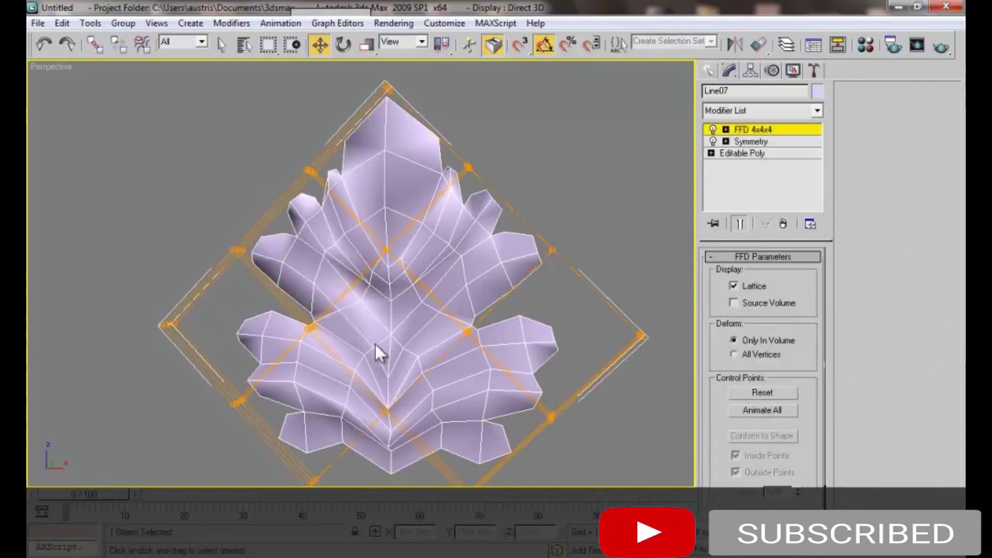
click(814, 70)
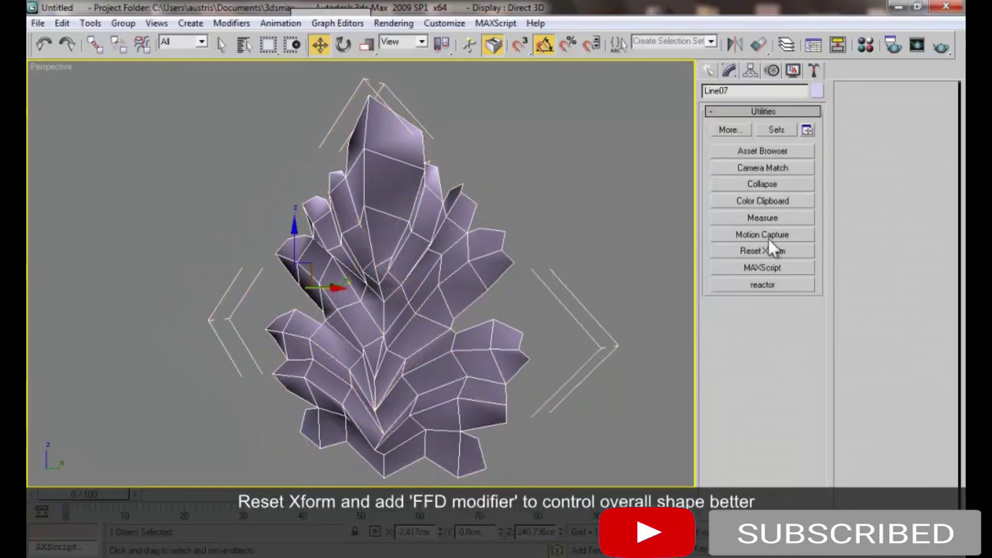
click(764, 251)
click(763, 332)
Re-add an FFD 4x4x4 and shift its lower control points to bend the leaf
click(751, 71)
click(745, 111)
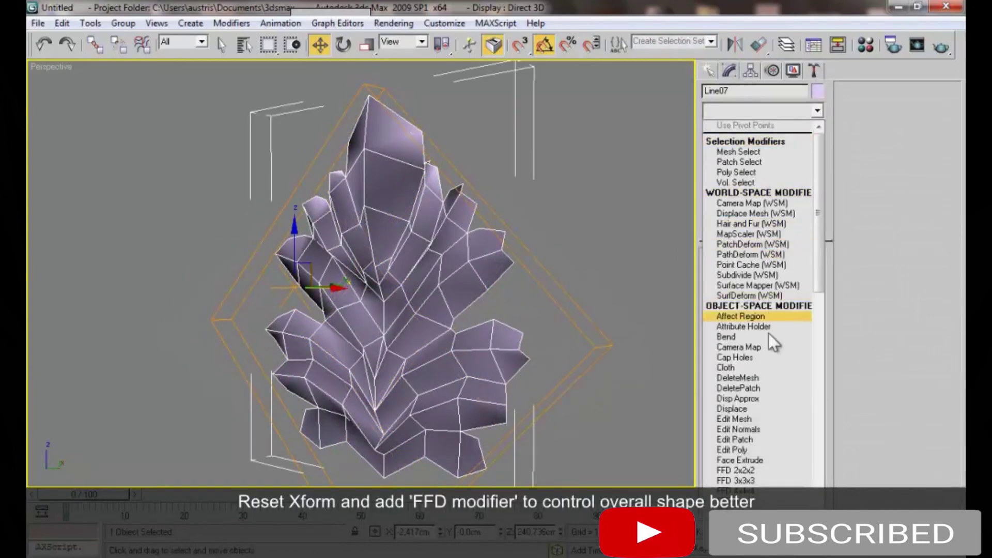
click(736, 490)
alt+middle_drag(465, 310, 507, 406)
drag(239, 304, 507, 406)
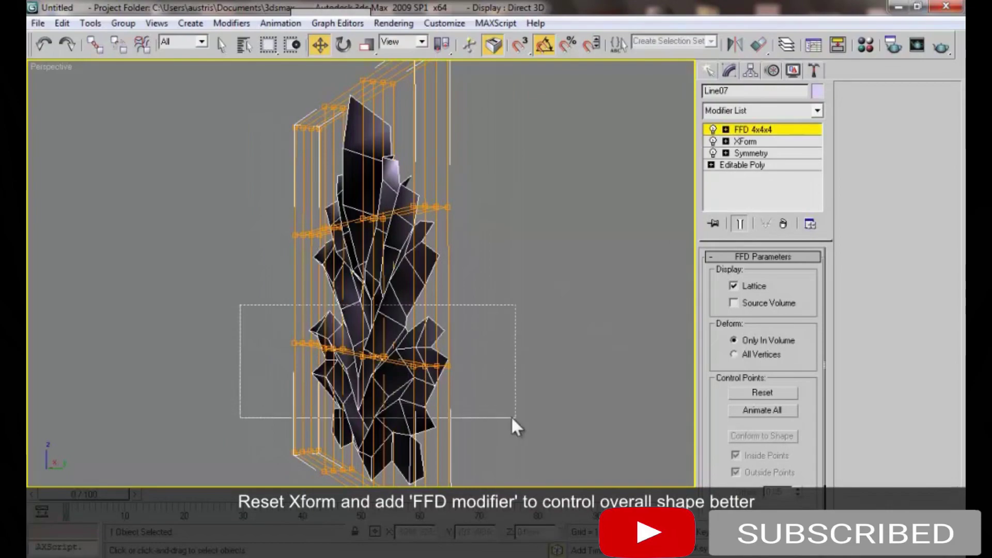
drag(381, 364, 259, 268)
Orbit around the bent leaf to inspect it from front and side angles
mouse_move(397, 249)
alt+middle_down()
mouse_move(464, 253)
mouse_move(455, 302)
mouse_move(491, 251)
mouse_move(451, 225)
mouse_move(446, 280)
mouse_move(427, 327)
mouse_move(393, 337)
mouse_move(404, 265)
mouse_move(429, 292)
mouse_move(486, 305)
mouse_move(433, 353)
mouse_move(399, 331)
alt+middle_up()
scroll(441, 342, down, 3)
scroll(393, 337, up, 3)
mouse_move(463, 378)
alt+middle_down()
mouse_move(308, 341)
mouse_move(303, 330)
mouse_move(317, 360)
alt+middle_up()
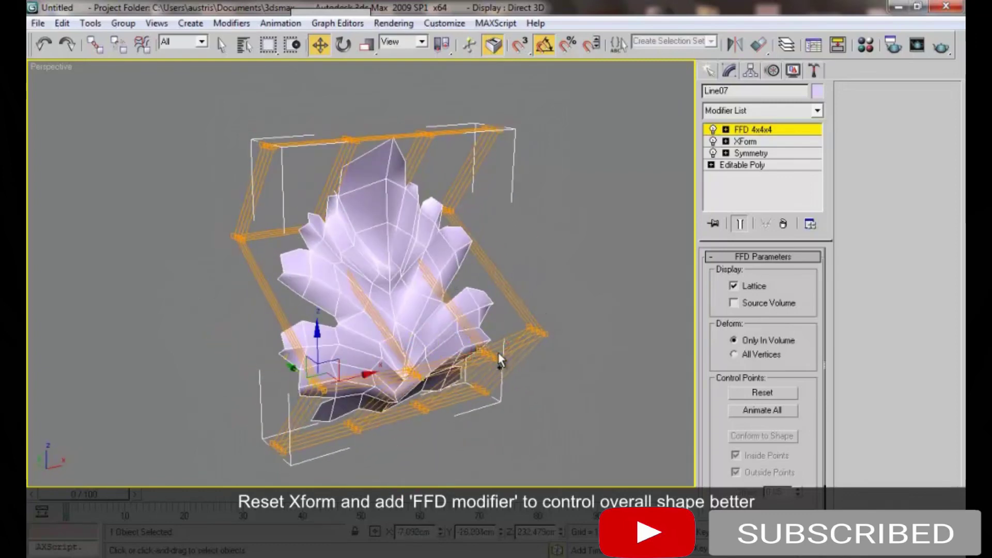
mouse_move(431, 338)
alt+middle_down()
mouse_move(383, 337)
mouse_move(366, 317)
mouse_move(336, 205)
mouse_move(301, 332)
mouse_move(310, 330)
alt+middle_up()
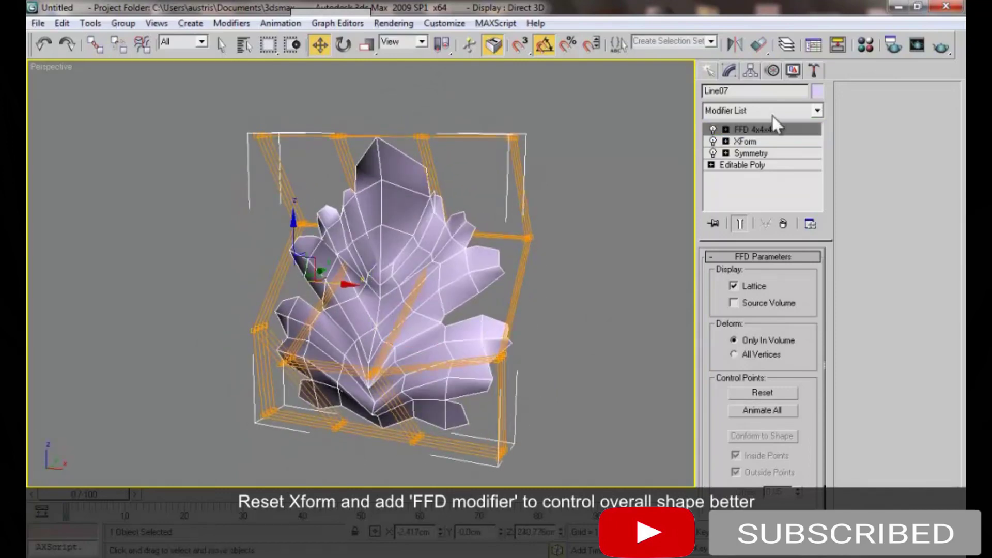
click(764, 110)
Add Edit Poly, chamfer the centreline edges, and move the leaf tip vertex
click(742, 449)
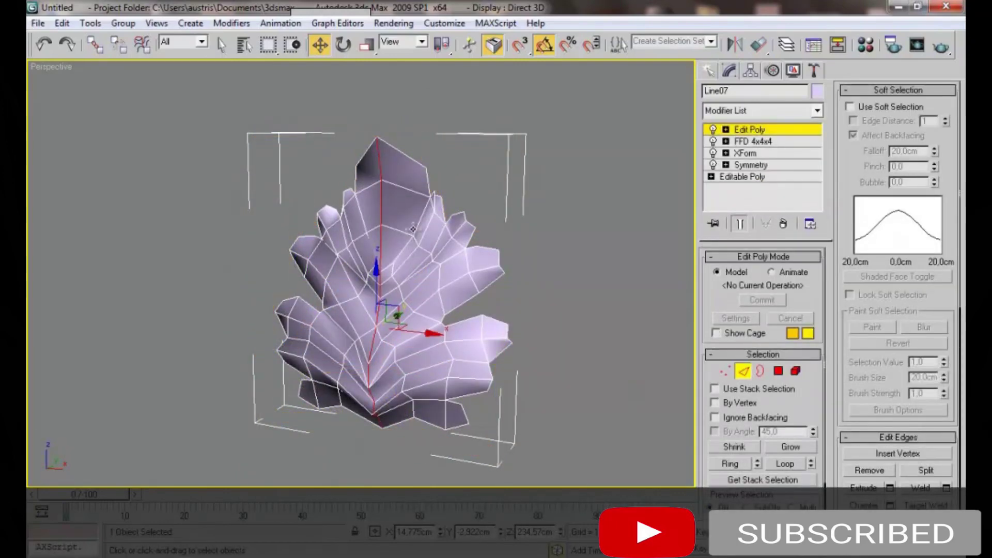
click(321, 332)
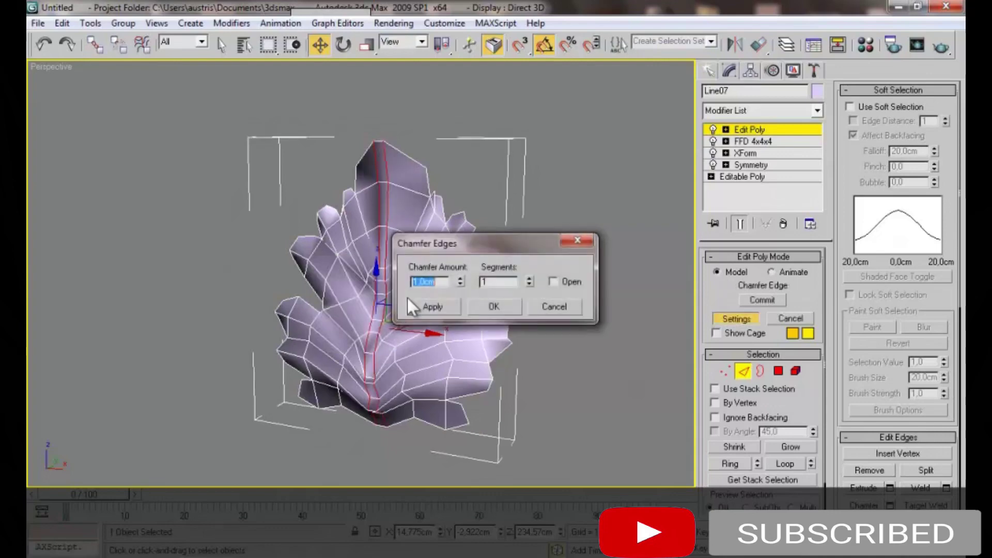
click(482, 302)
key(1)
click(397, 111)
key(r)
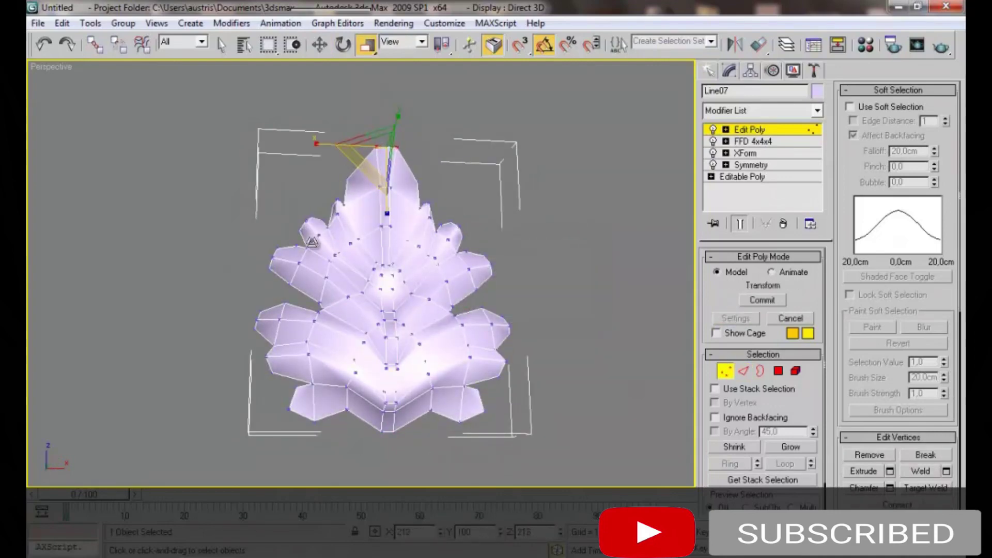
alt+middle_drag(308, 274, 459, 248)
key(w)
click(346, 128)
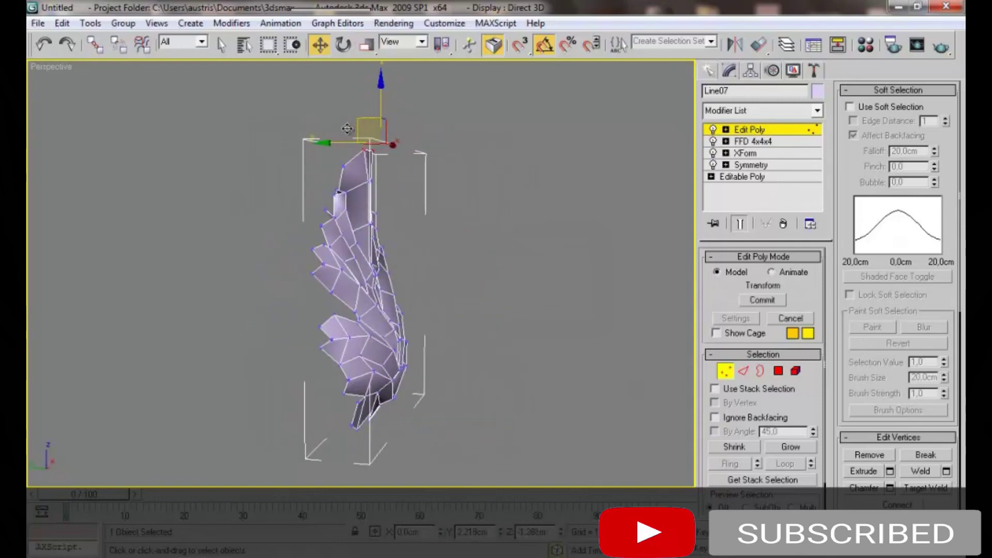
alt+middle_drag(354, 131, 465, 134)
click(749, 130)
Add a Shell with 0.93cm outer thickness, then TurboSmooth subdivision
click(772, 110)
scroll(764, 403, down, 10)
click(726, 197)
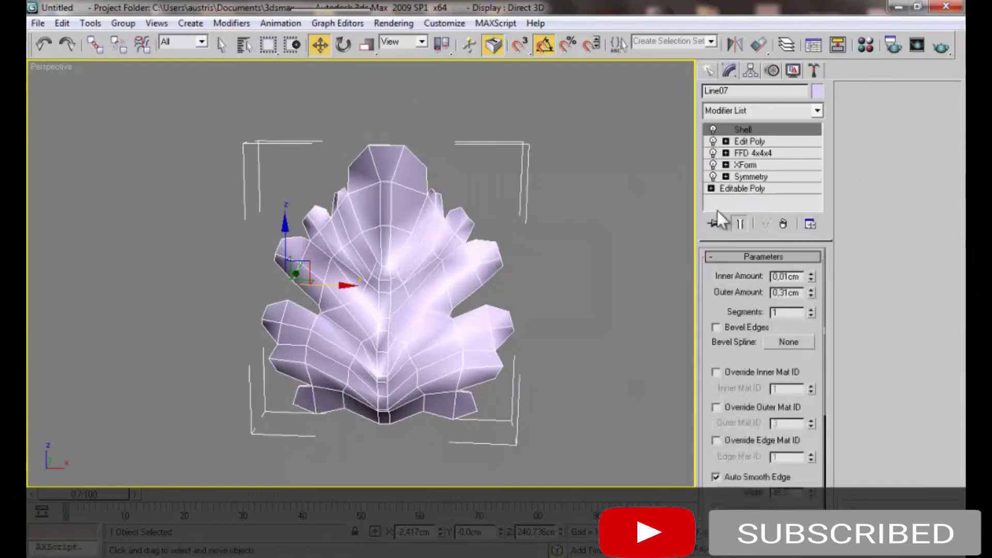
alt+middle_drag(331, 223, 458, 221)
drag(811, 294, 819, 158)
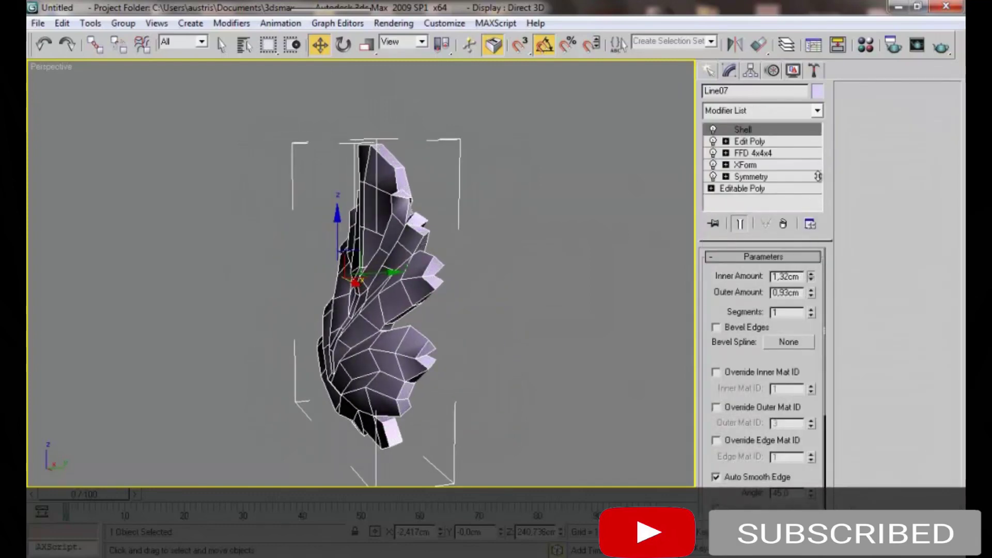
alt+middle_drag(581, 240, 520, 255)
click(787, 109)
click(768, 382)
mouse_move(483, 236)
alt+middle_down()
mouse_move(440, 234)
mouse_move(464, 238)
mouse_move(350, 257)
mouse_move(363, 240)
mouse_move(453, 233)
alt+middle_up()
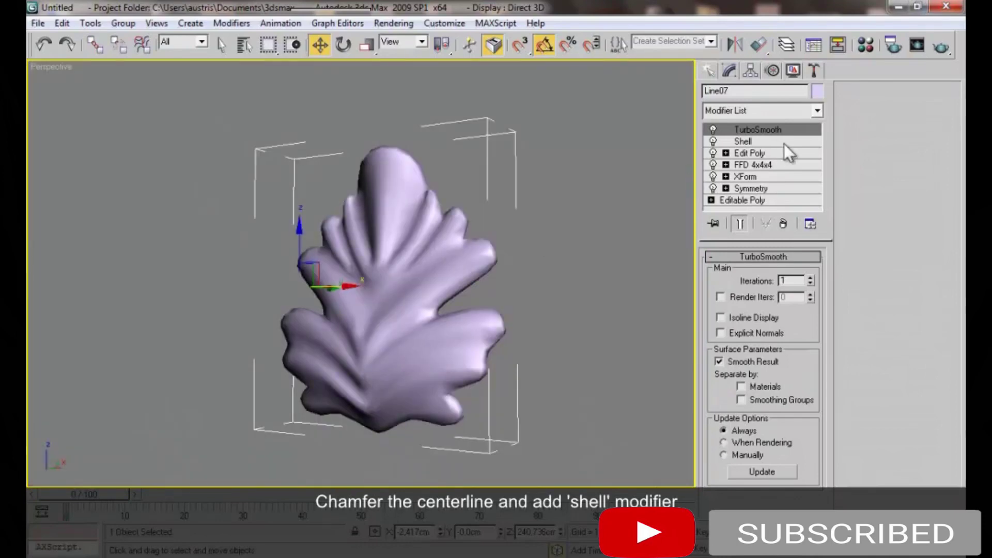
Back in Edit Poly, select the leaf's centreline edge loop
click(760, 153)
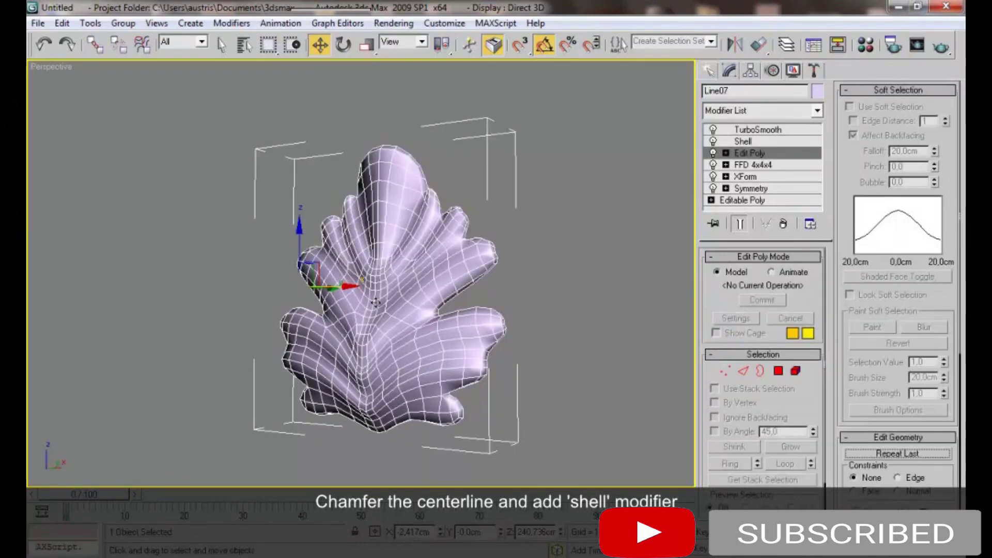
key(2)
double_click(393, 278)
mouse_move(398, 277)
alt+middle_down()
mouse_move(411, 211)
mouse_move(435, 316)
alt+middle_up()
key(r)
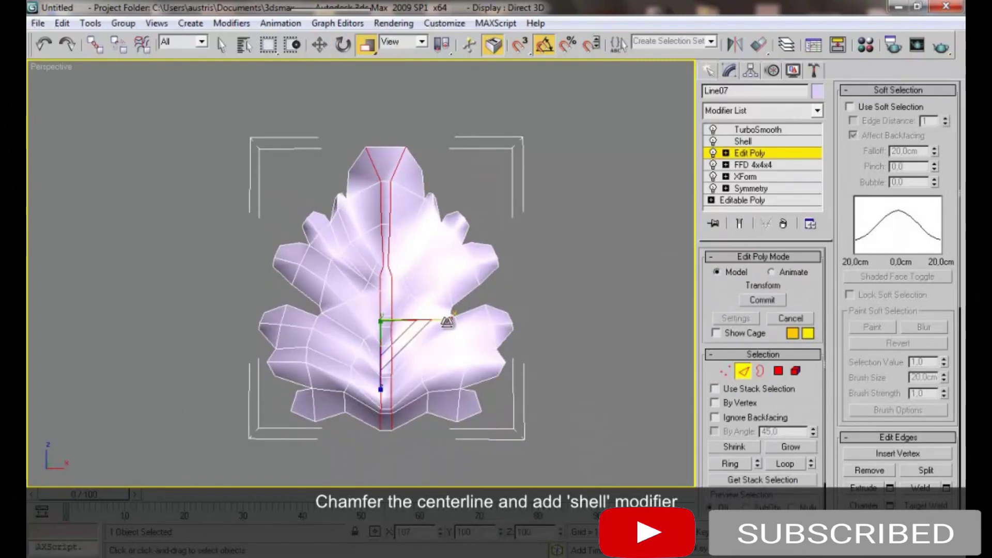
key(2)
key(2)
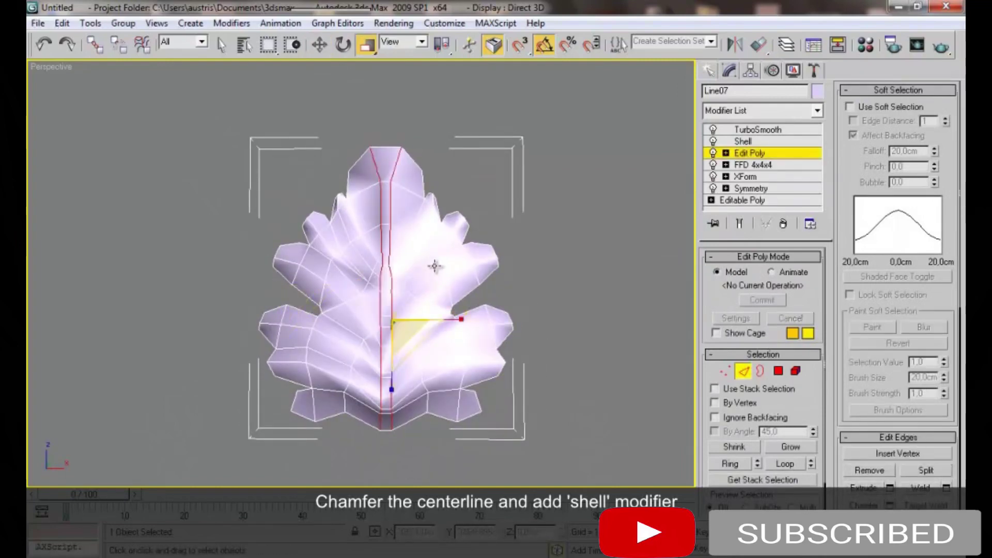
Extrude the centre edges with -0.12cm height and 0.42cm base width
right_click(355, 341)
click(358, 331)
drag(520, 284, 520, 288)
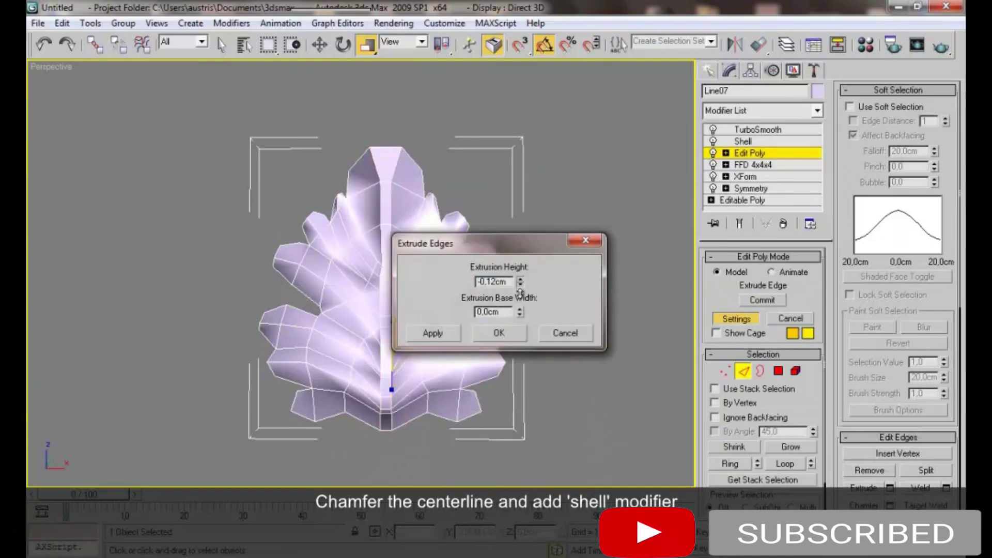
mouse_move(521, 309)
mouse_down()
mouse_move(519, 289)
mouse_move(521, 325)
mouse_up()
click(510, 333)
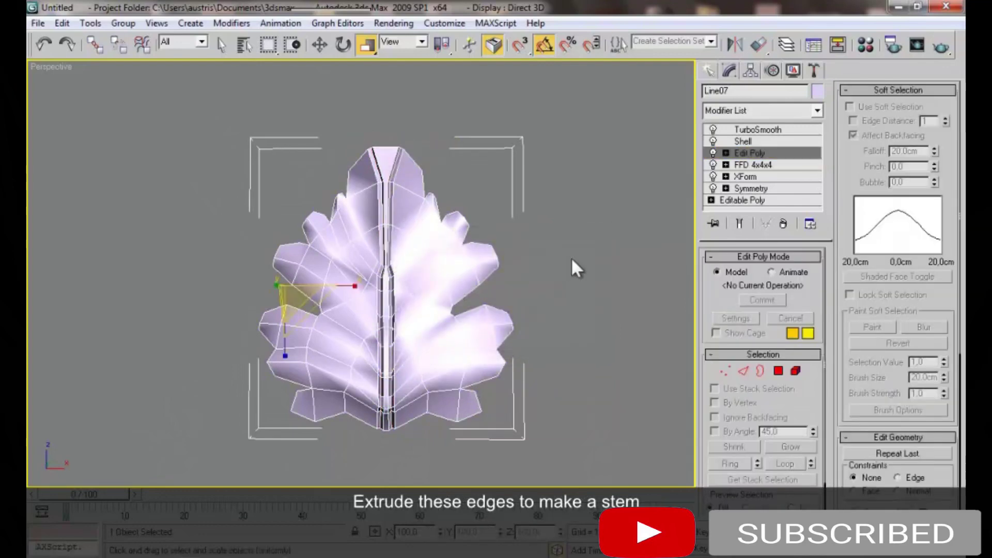
click(572, 263)
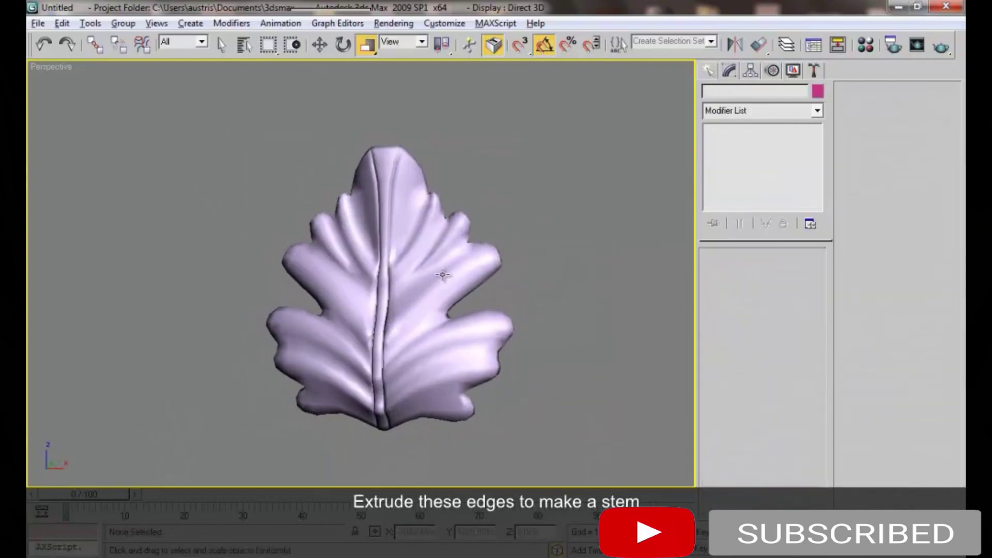
click(735, 154)
In wireframe vertex mode, set the Weld threshold to 3.06cm
key(1)
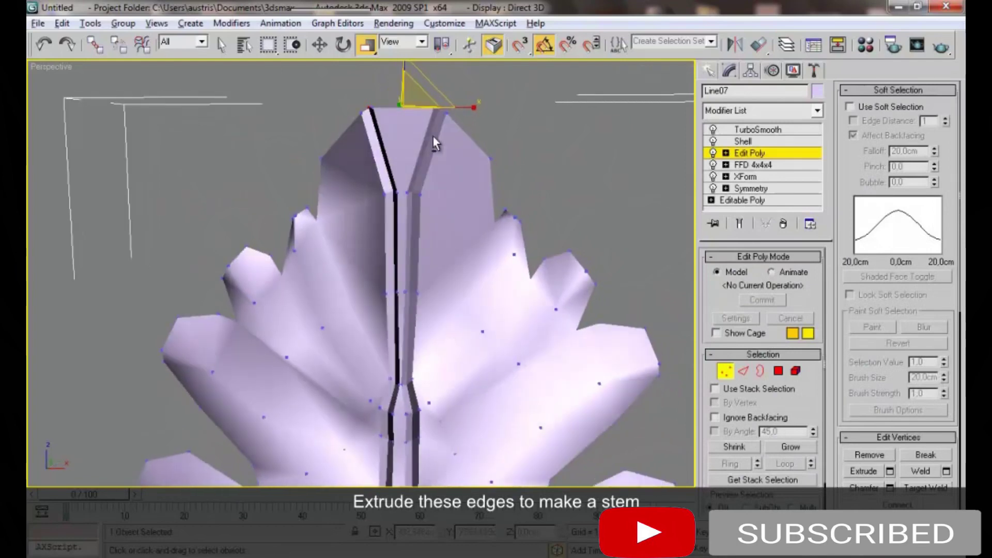
key(F3)
alt+middle_drag(422, 136, 445, 161)
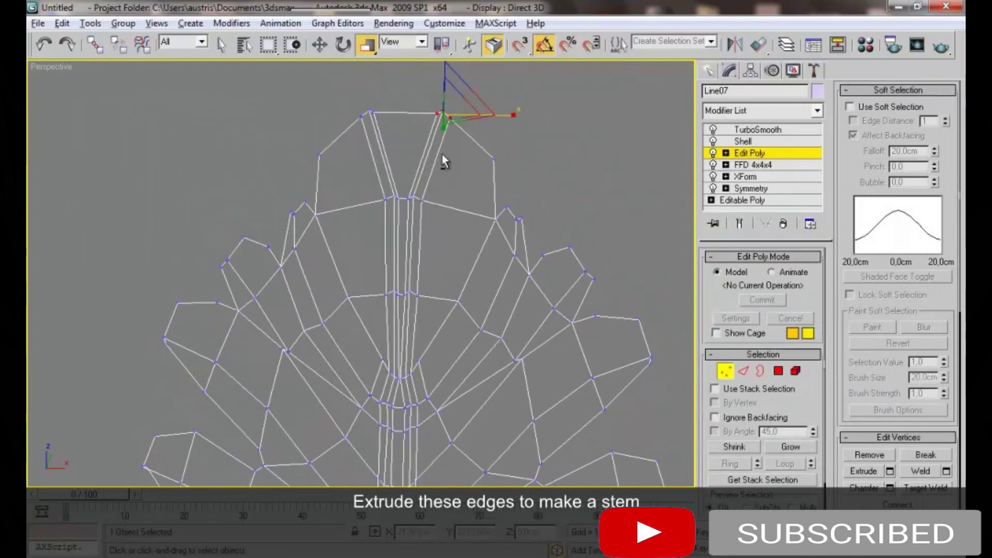
click(355, 181)
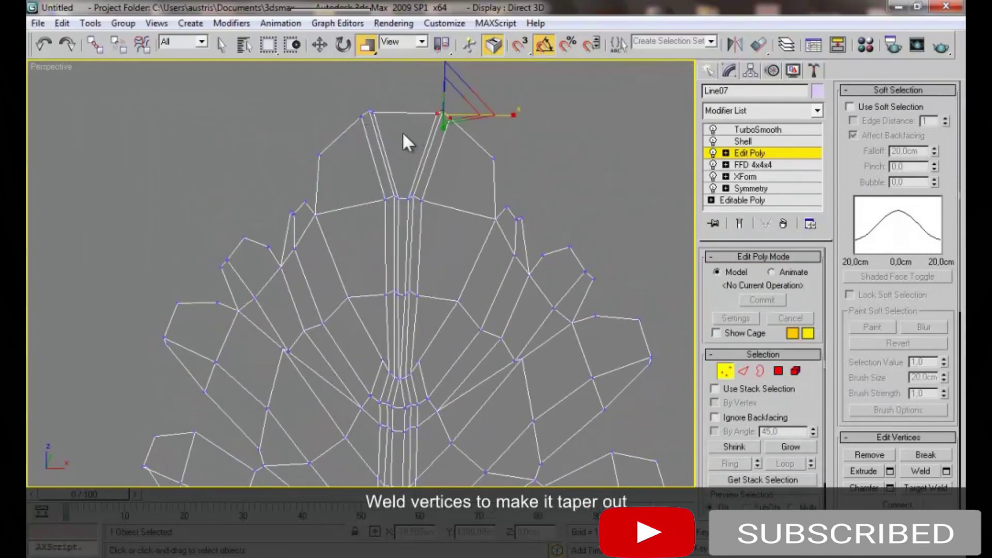
right_click(408, 202)
click(343, 277)
drag(513, 280, 548, 69)
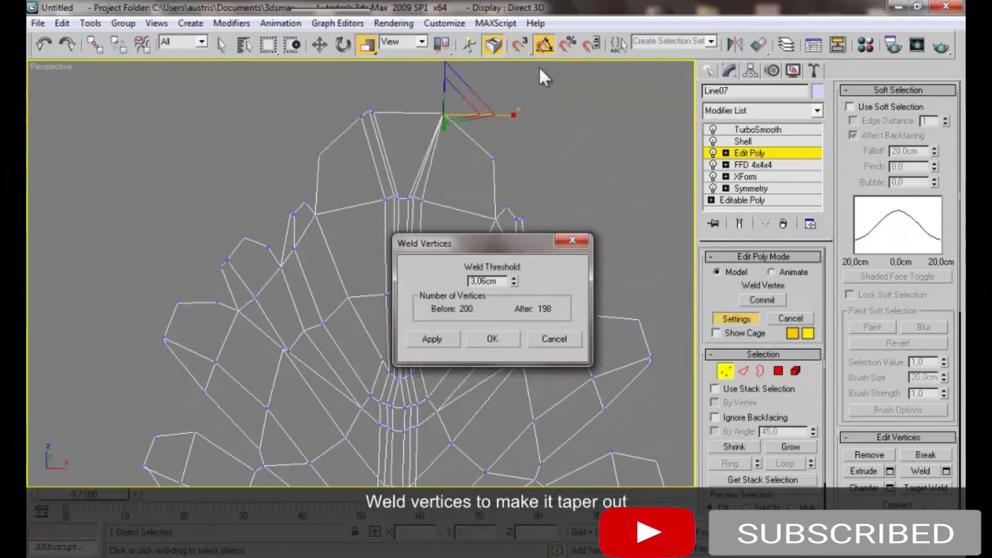
Weld the tip vertex pairs and preview the tapered groove in shaded view
click(438, 338)
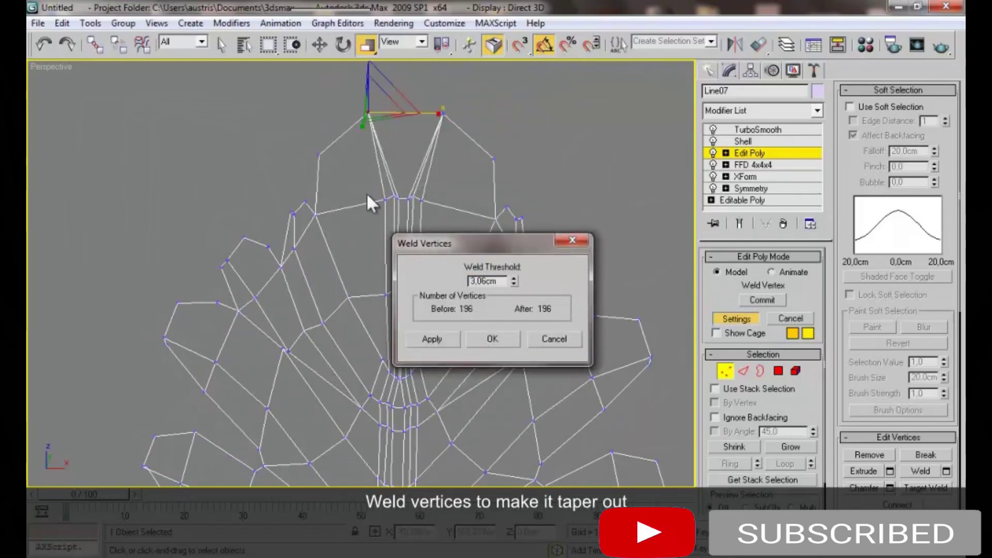
click(440, 336)
click(432, 343)
click(470, 341)
click(550, 207)
key(F3)
scroll(437, 231, down, 5)
scroll(429, 242, down, 1)
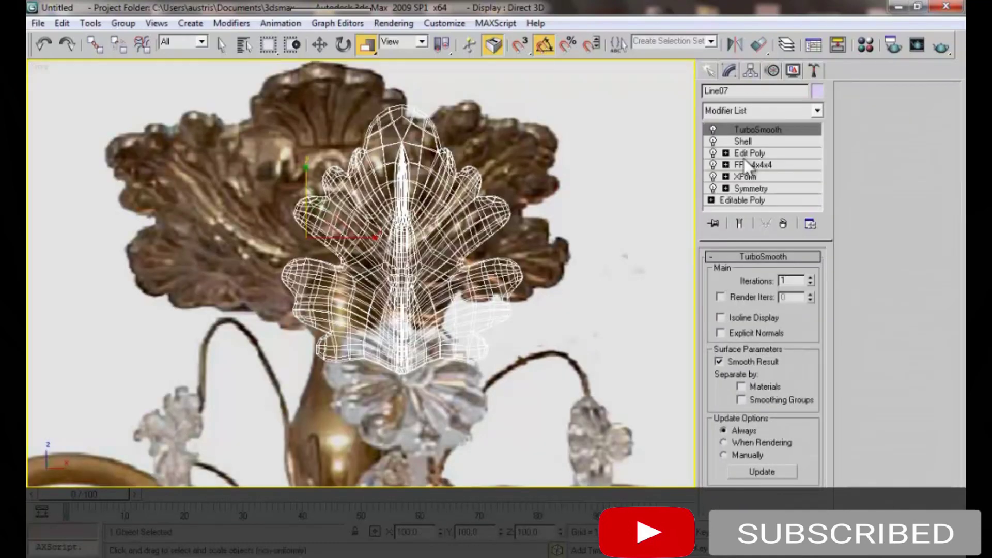
click(746, 154)
Preview the smoothed leaf shaded and orbit around it in the Perspective view
key(w)
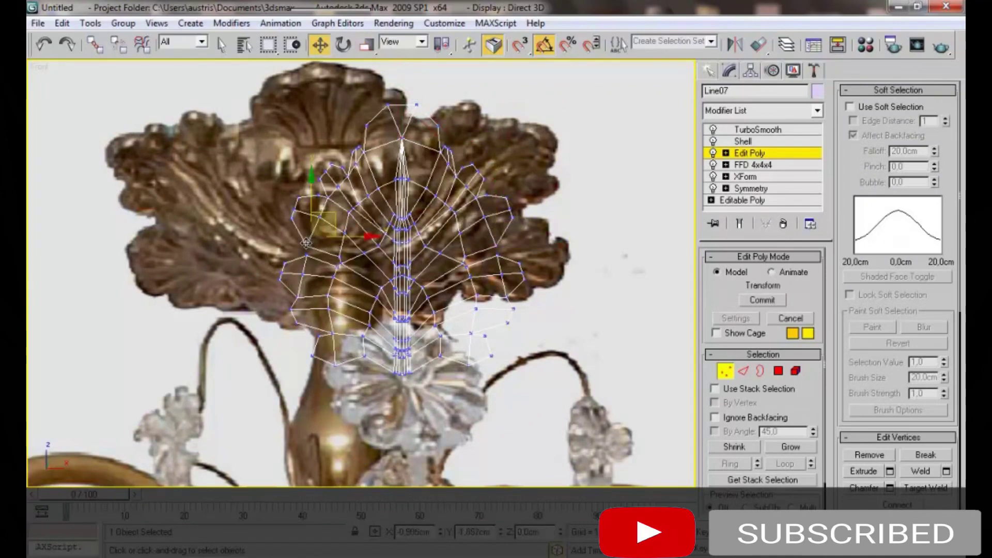
click(548, 200)
key(F3)
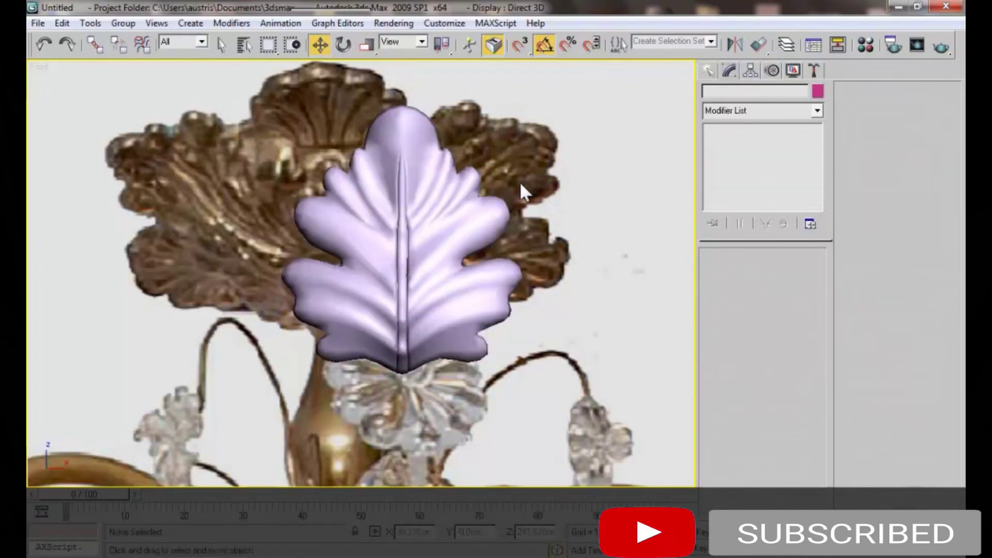
scroll(507, 207, down, 5)
scroll(499, 203, up, 3)
click(433, 223)
key(p)
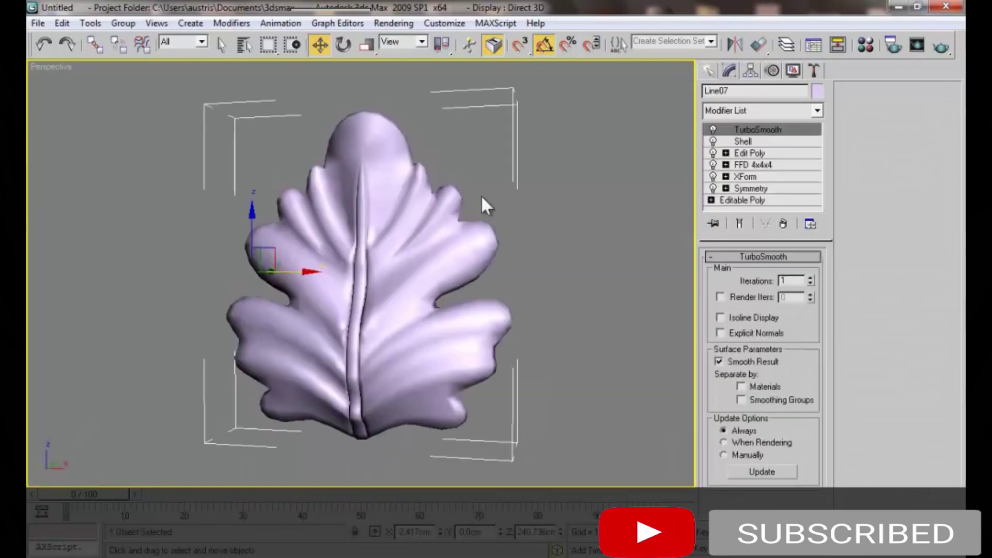
alt+middle_drag(482, 203, 568, 202)
click(745, 153)
mouse_move(342, 78)
alt+middle_down()
mouse_move(373, 132)
mouse_move(571, 137)
mouse_move(317, 107)
mouse_move(432, 178)
mouse_move(304, 137)
mouse_move(187, 162)
mouse_move(341, 139)
mouse_move(505, 137)
mouse_move(304, 146)
mouse_move(332, 151)
alt+middle_up()
mouse_move(430, 132)
alt+middle_down()
mouse_move(329, 197)
mouse_move(472, 204)
mouse_move(409, 231)
alt+middle_up()
Switch to the Front view over the reference photo and enable Affect Pivot Only
key(f)
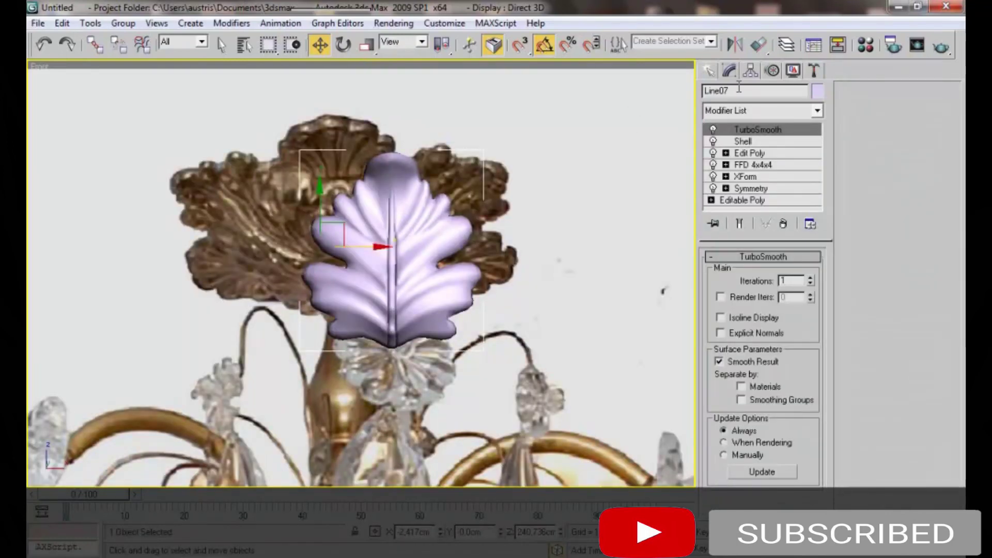
click(751, 70)
click(769, 164)
Move the leaf's pivot to its base, then Shift-rotate it 90° into 3 instances
drag(337, 223, 408, 338)
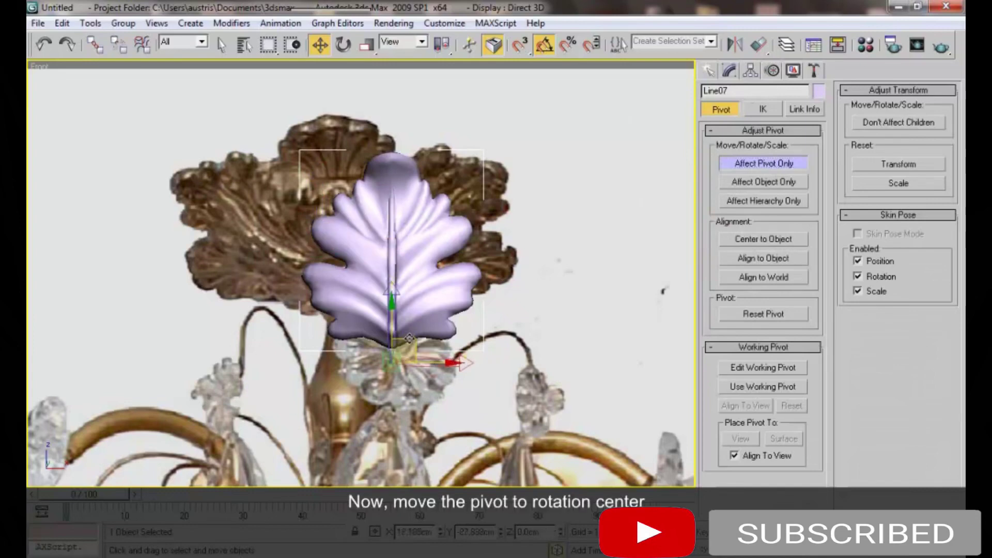
click(733, 164)
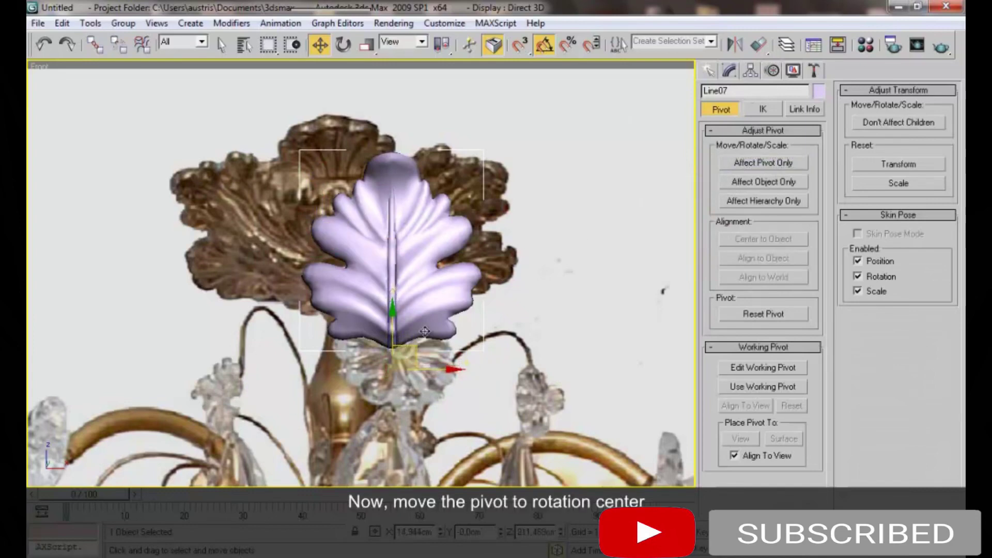
middle_drag(408, 278, 410, 209)
key(e)
shift+drag(420, 243, 455, 298)
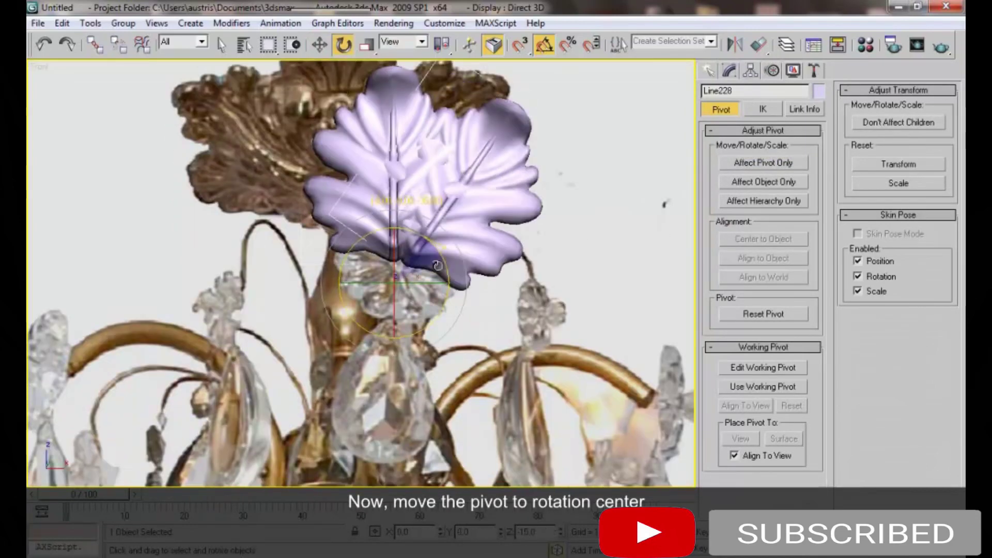
shift+drag(455, 298, 460, 306)
click(533, 291)
click(533, 291)
click(498, 347)
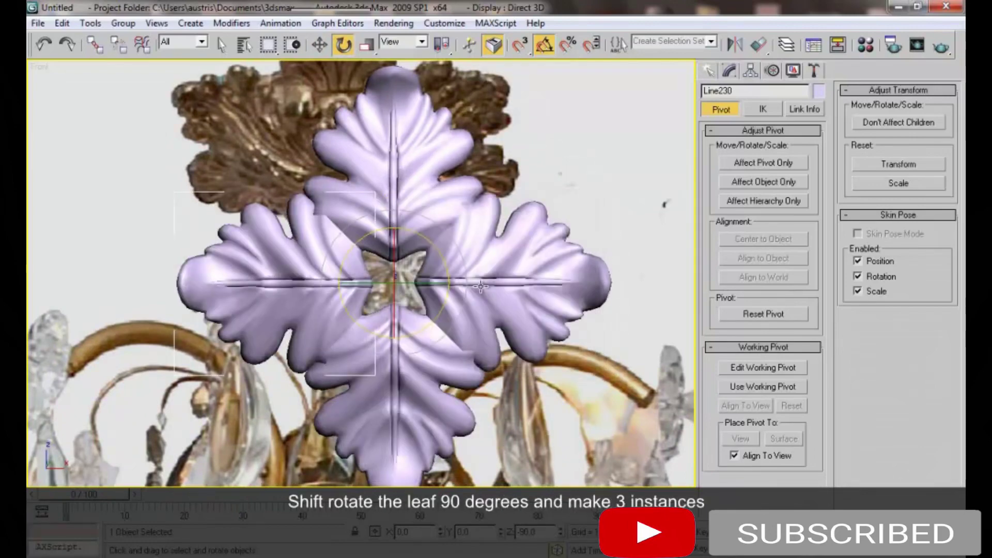
In Perspective, tilt the leaf edge-on and swing it around its pivot
key(p)
alt+middle_drag(487, 274, 458, 206)
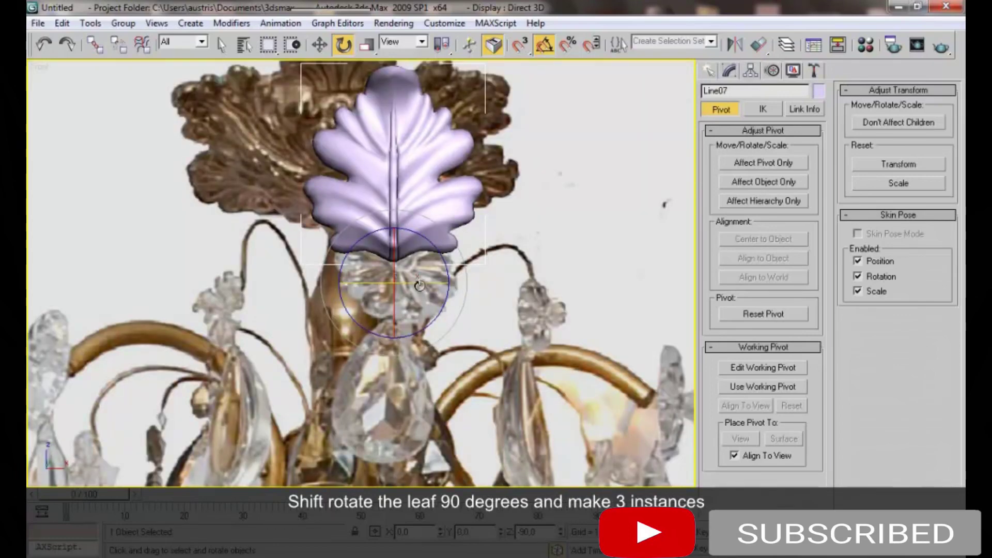
shift+drag(419, 284, 353, 271)
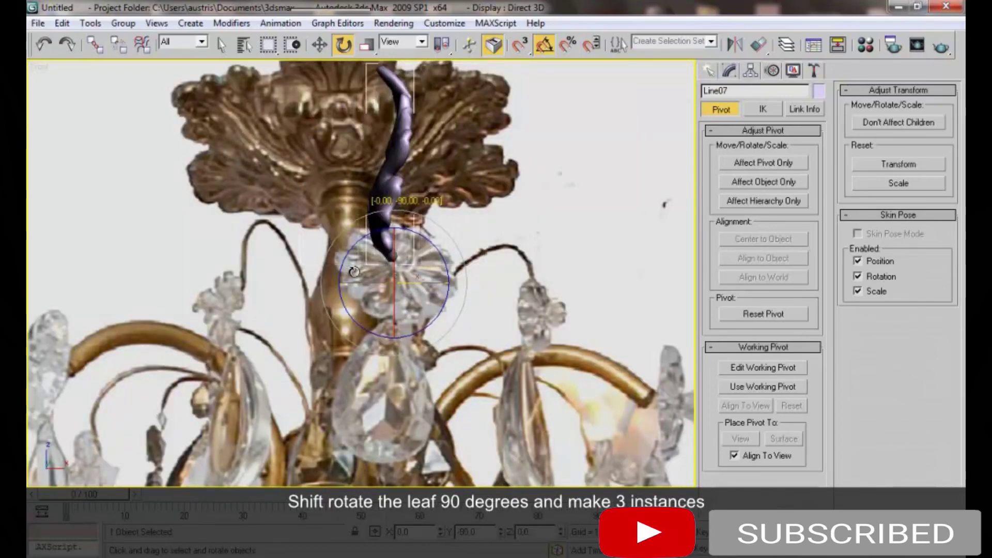
shift+drag(419, 244, 387, 222)
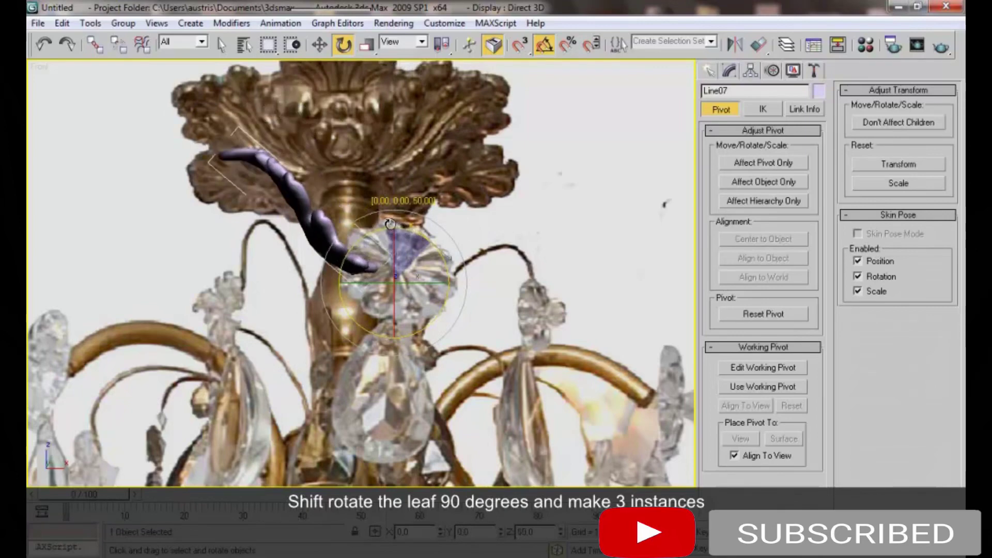
In Top view, Shift-rotate the leaf 90° again to create 3 instances
key(t)
shift+drag(406, 278, 459, 340)
double_click(534, 291)
click(491, 347)
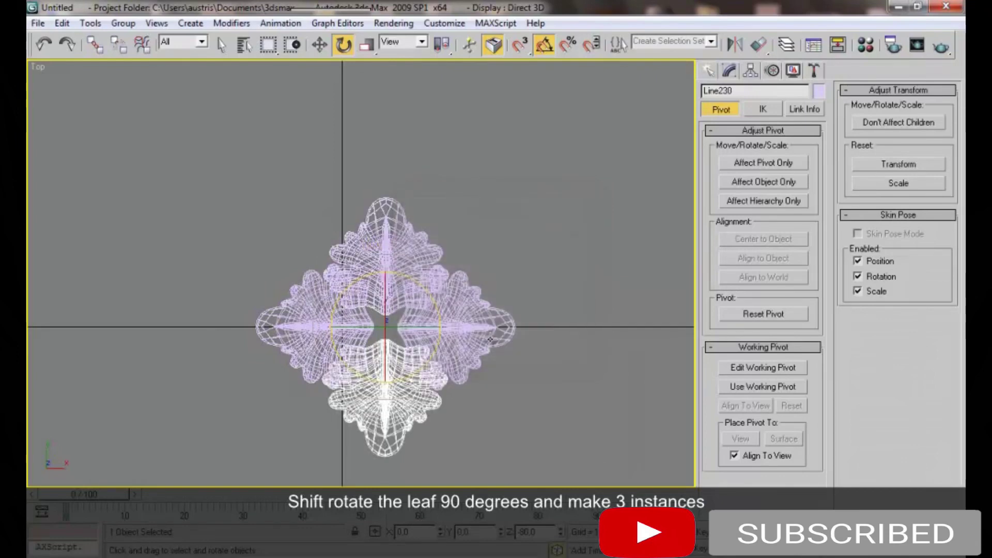
key(p)
mouse_move(466, 305)
alt+middle_down()
mouse_move(446, 220)
mouse_move(412, 273)
alt+middle_up()
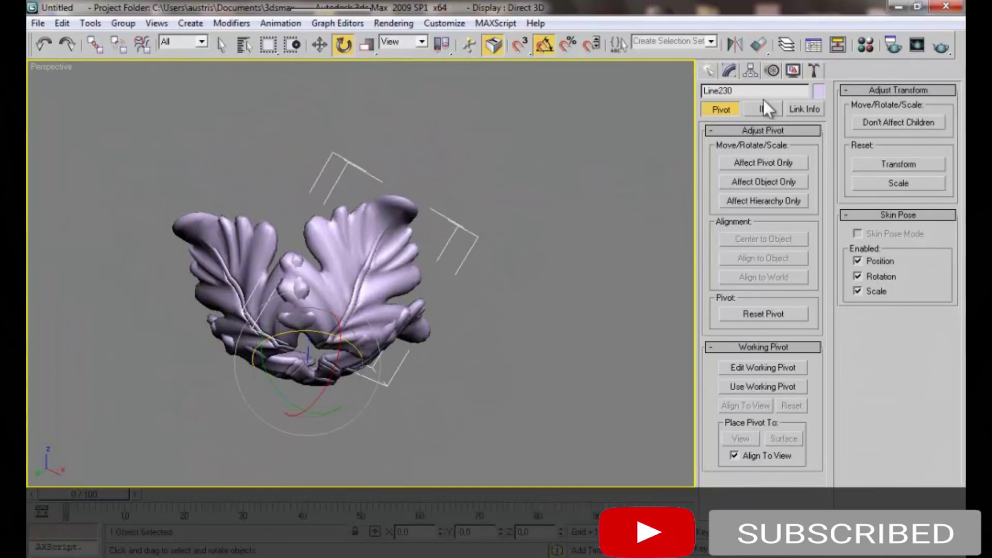
Check the FFD 4x4x4 lattice and pull the lower middle Edit Poly vertices down
click(729, 70)
click(760, 165)
click(583, 321)
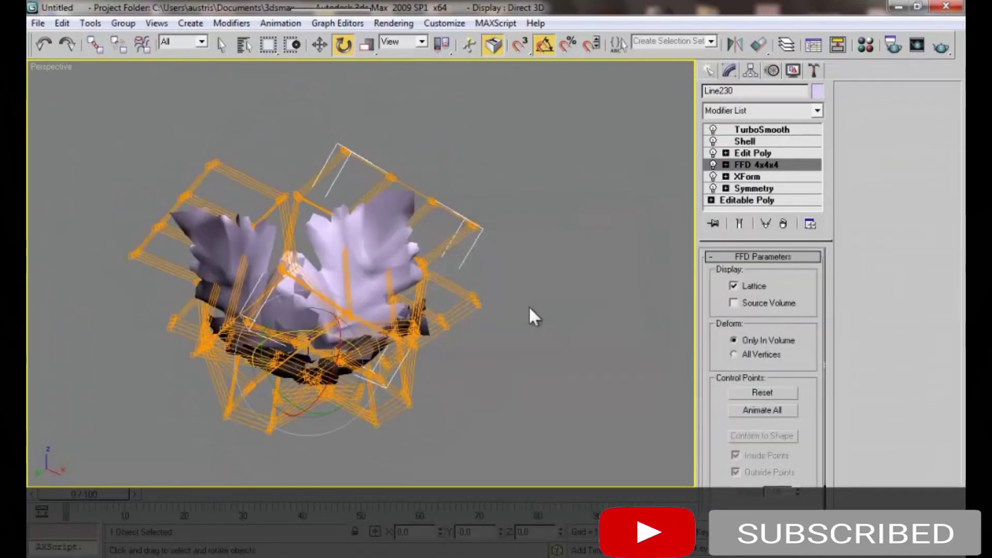
click(759, 158)
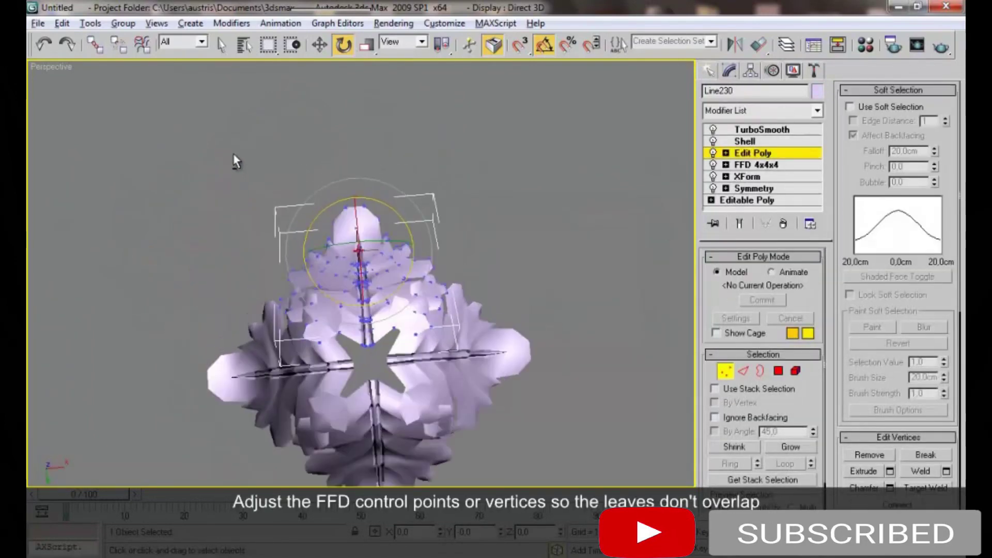
alt+middle_drag(234, 156, 234, 199)
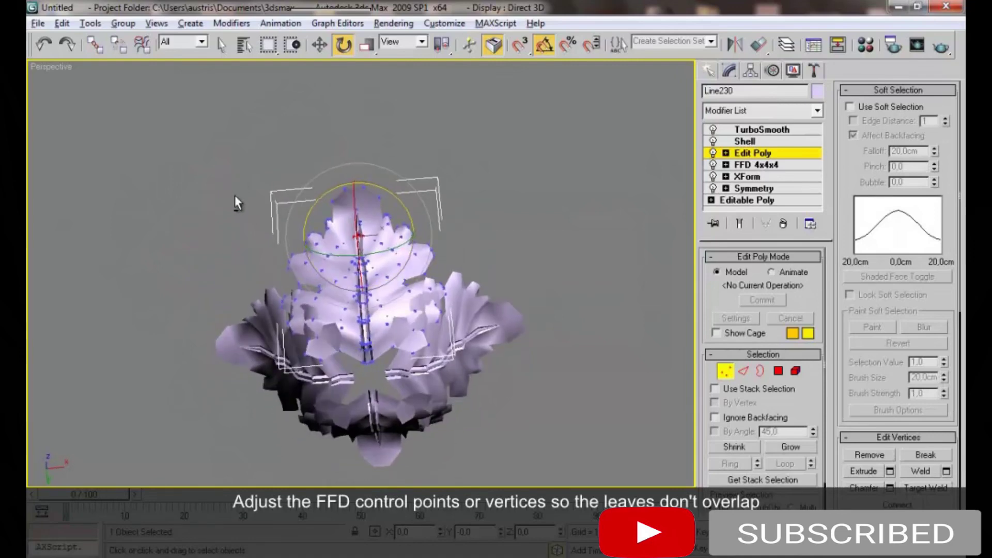
alt+middle_drag(328, 299, 320, 327)
drag(337, 368, 439, 273)
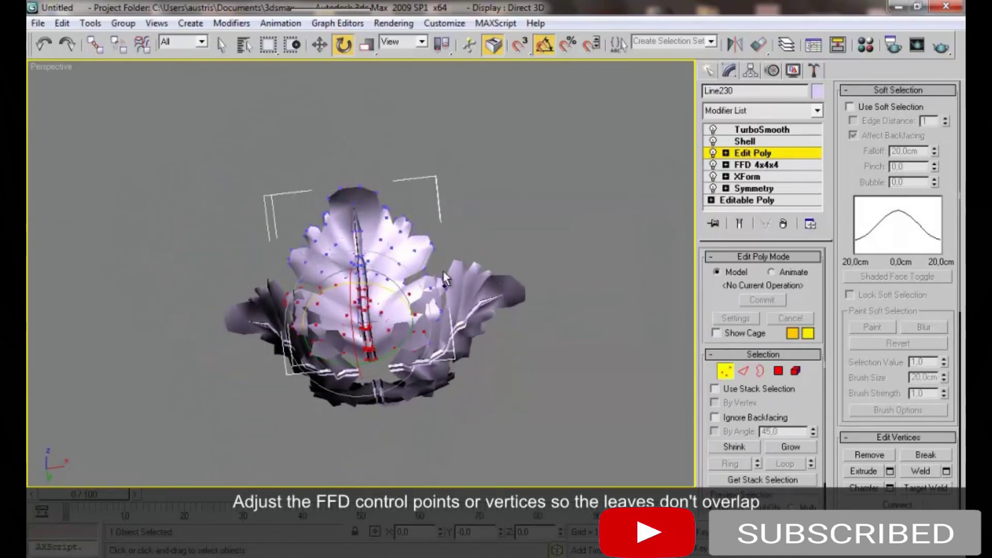
key(r)
alt+middle_drag(405, 285, 375, 300)
drag(367, 342, 388, 341)
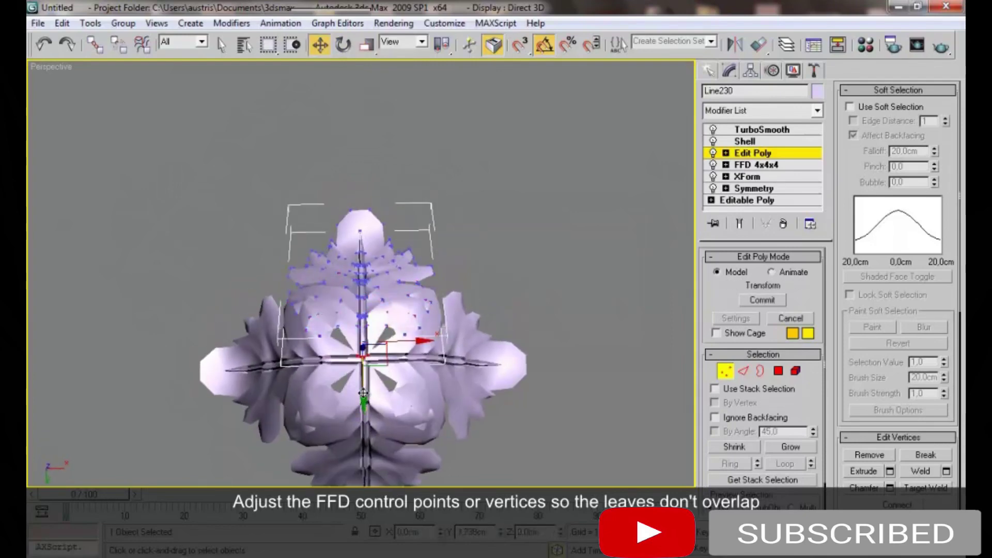
mouse_move(392, 344)
alt+middle_down()
mouse_move(422, 339)
mouse_move(469, 262)
mouse_move(340, 312)
mouse_move(347, 303)
alt+middle_up()
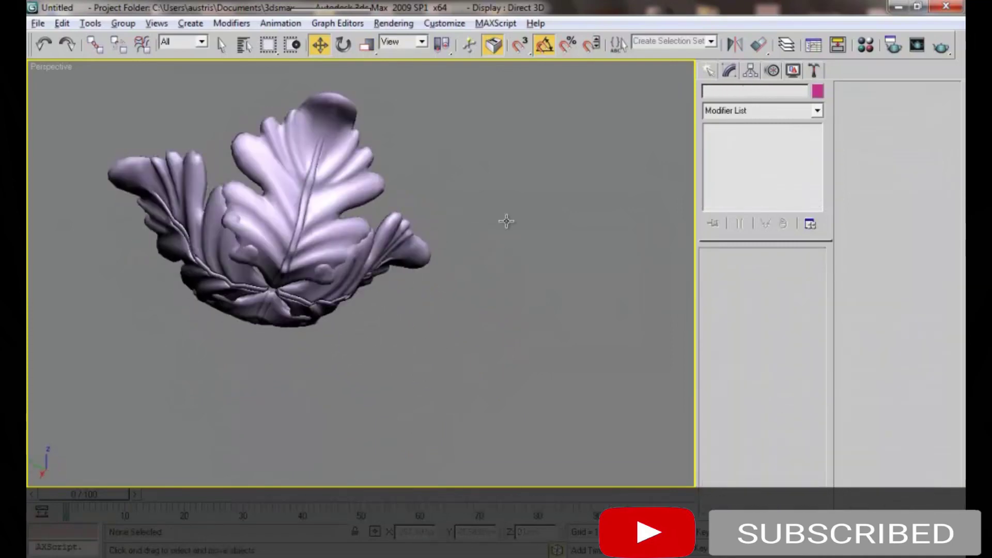
Scale the leaf taller, then select the four leaves and Shift-rotate them 45°
click(368, 277)
key(r)
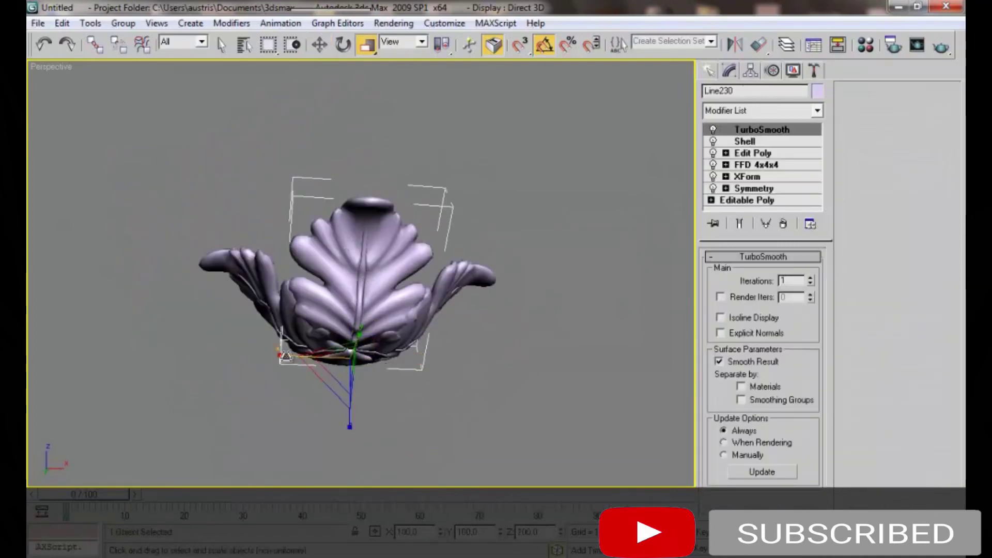
drag(287, 356, 305, 345)
click(752, 153)
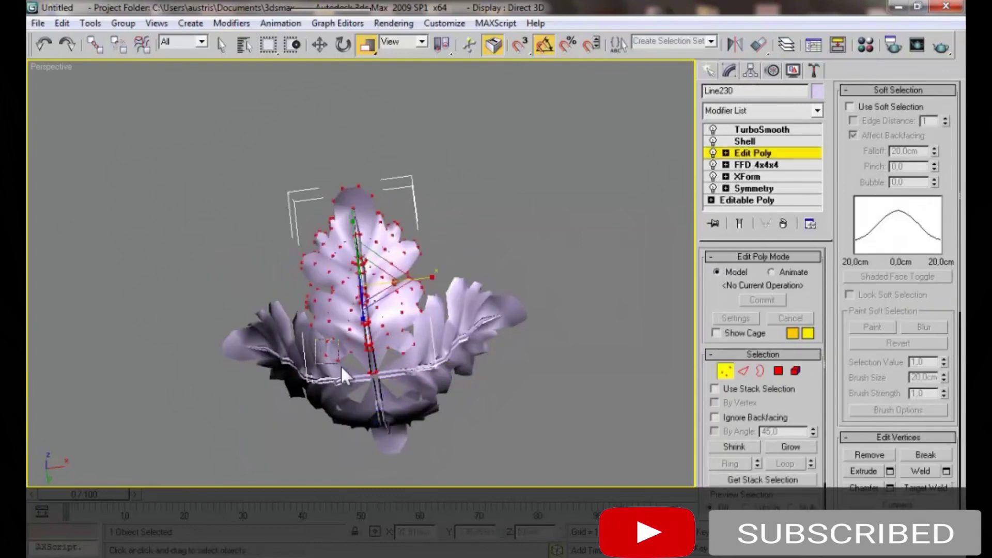
drag(340, 365, 316, 332)
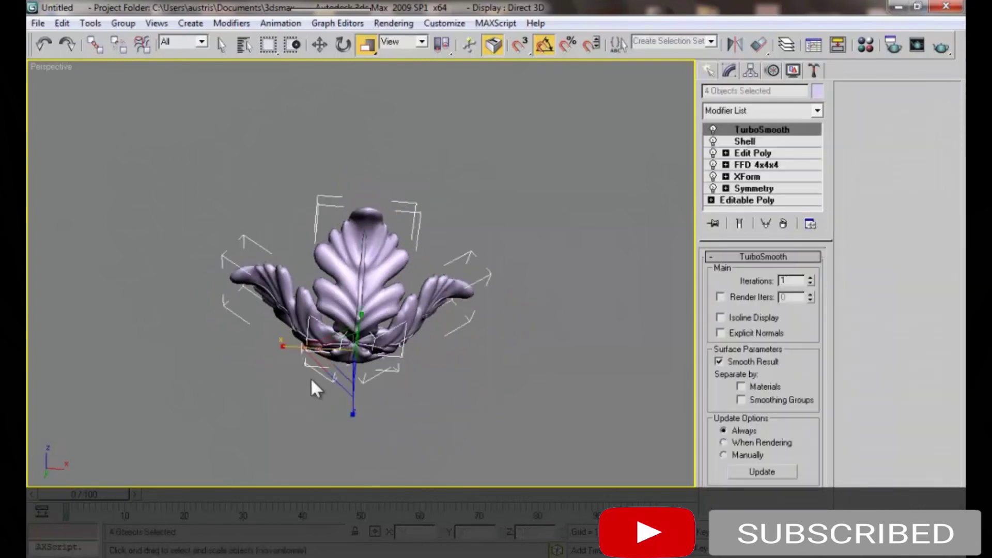
key(e)
drag(333, 327, 367, 327)
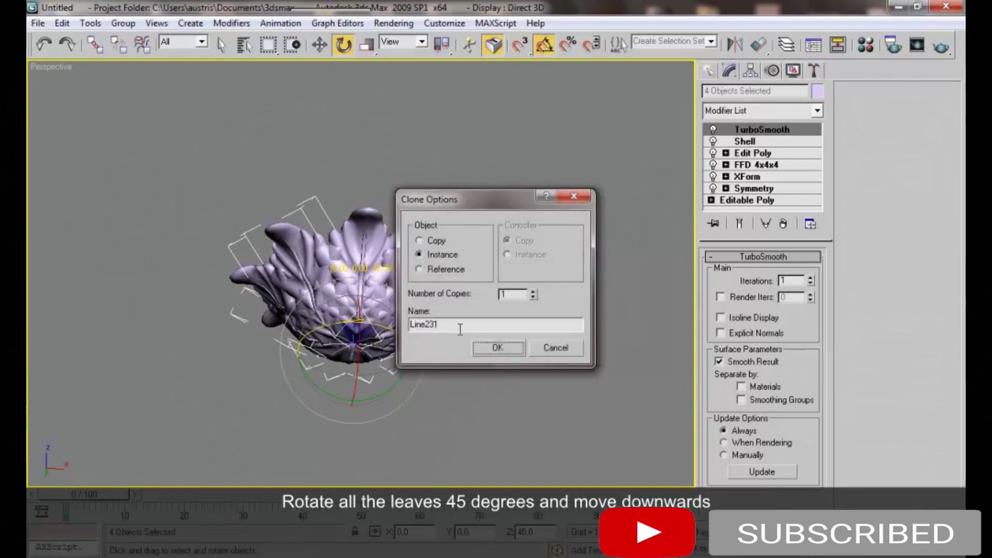
Confirm four new instances, move them down, and pull the leaf tip vertices lower
click(488, 347)
key(w)
drag(354, 318, 354, 352)
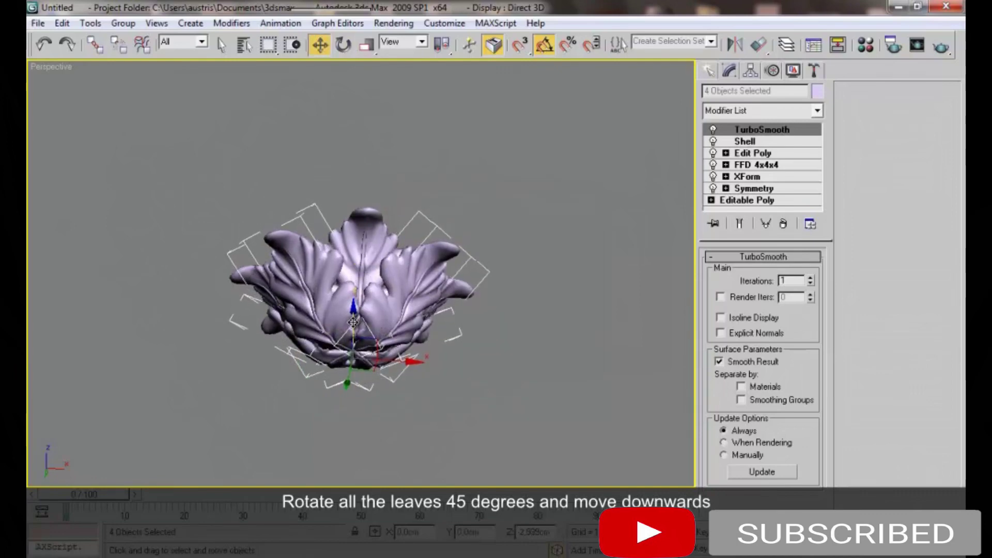
click(467, 190)
mouse_move(467, 191)
alt+middle_down()
mouse_move(375, 462)
mouse_move(328, 382)
alt+middle_up()
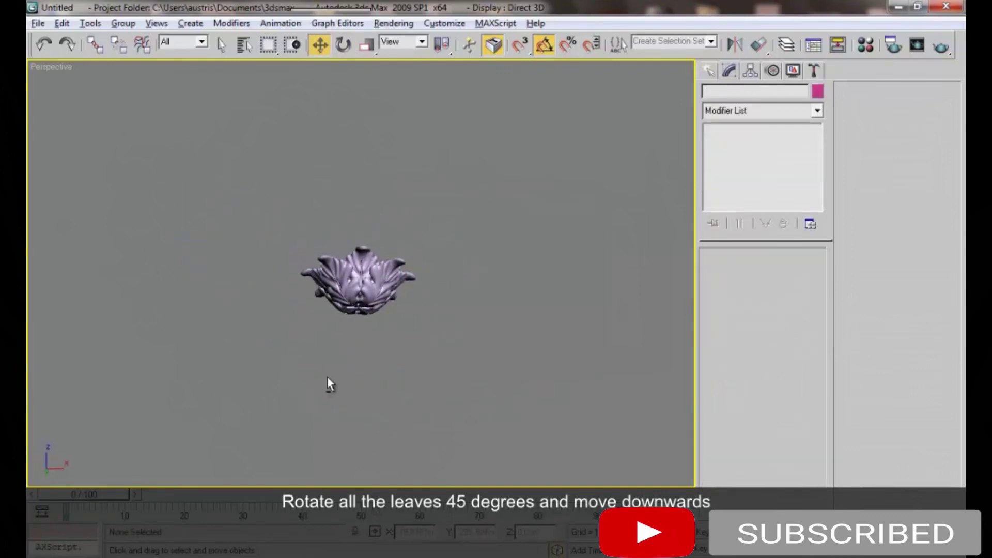
drag(313, 322, 312, 323)
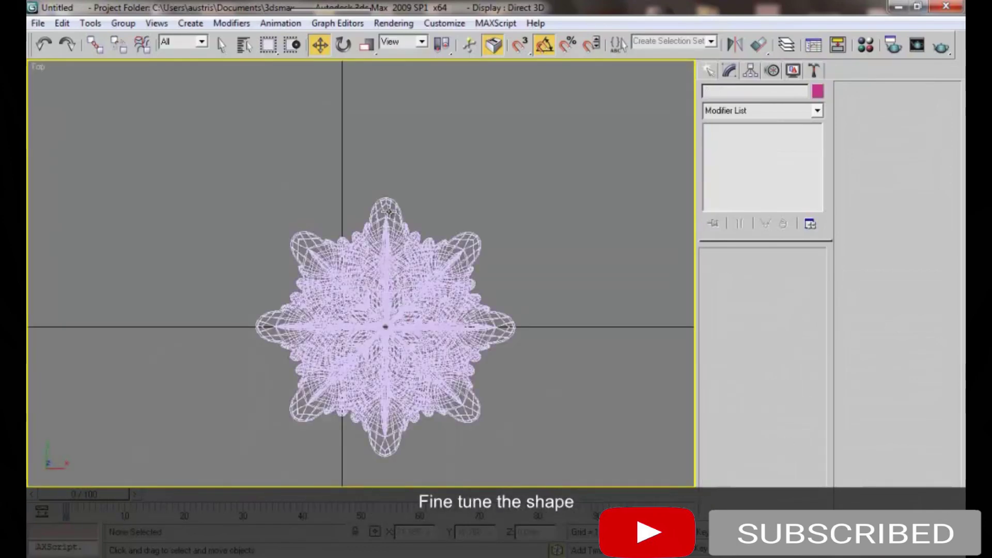
scroll(408, 178, up, 5)
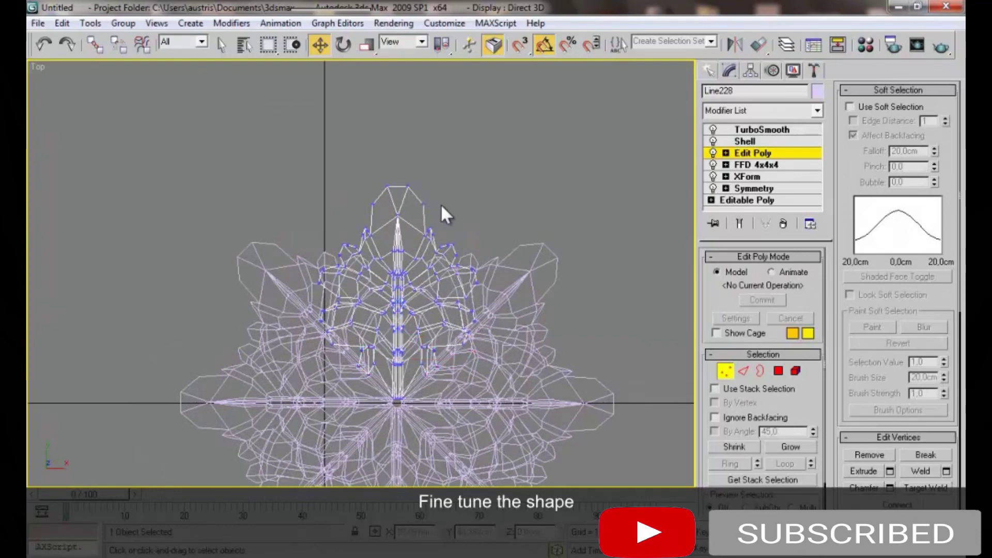
drag(401, 151, 365, 184)
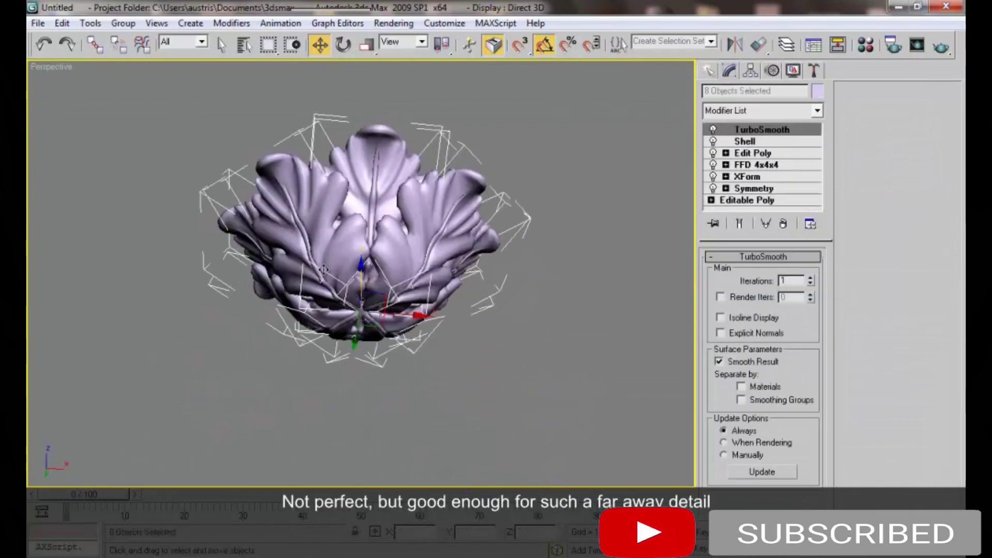
Group the eight leaves as Group135 and bring up the Material Editor
click(128, 29)
click(143, 78)
click(505, 308)
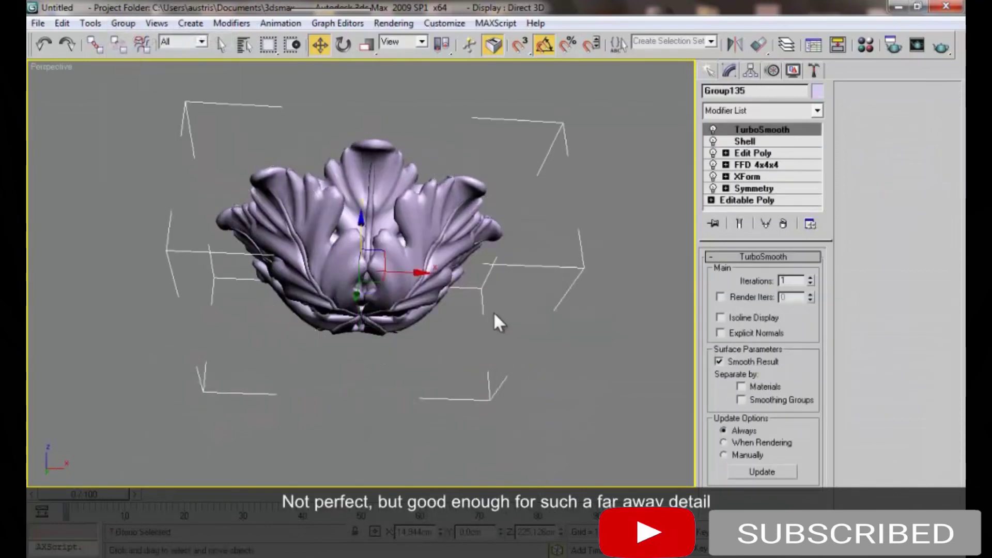
key(m)
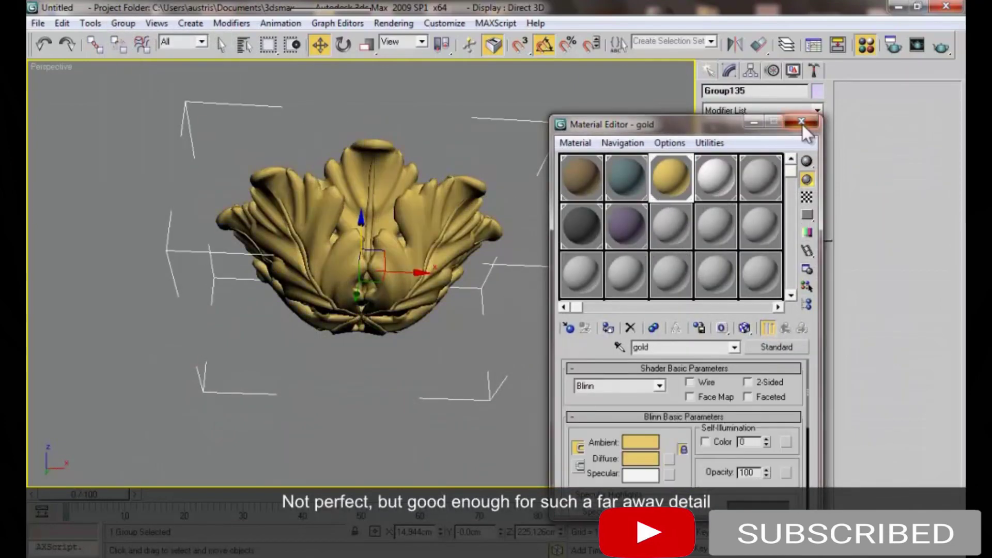
Close the Material Editor and unhide all the hidden chandelier parts
click(802, 124)
right_click(544, 262)
click(558, 204)
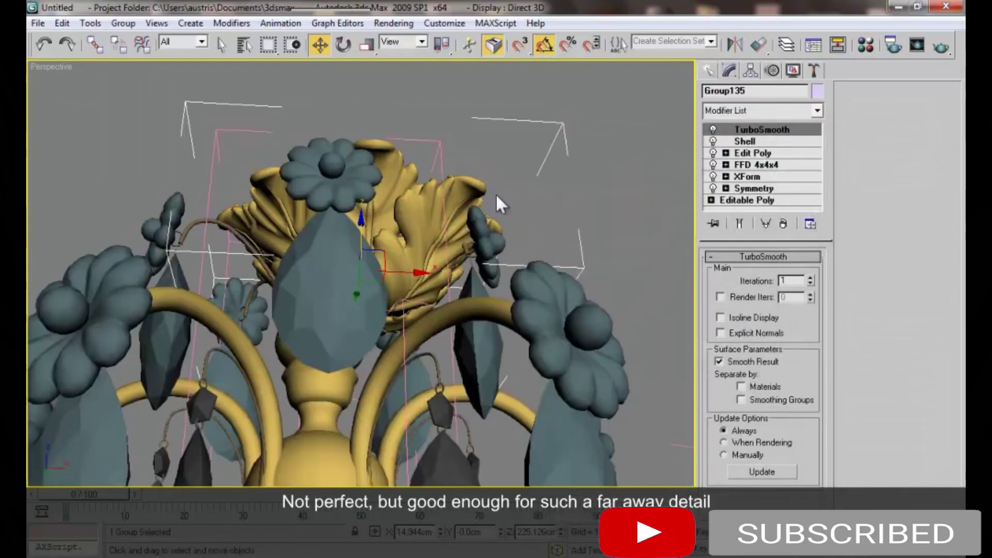
Centre the Group135 leaf cap over the chandelier and raise it to the ceiling mount
key(t)
key(F3)
drag(436, 407, 375, 420)
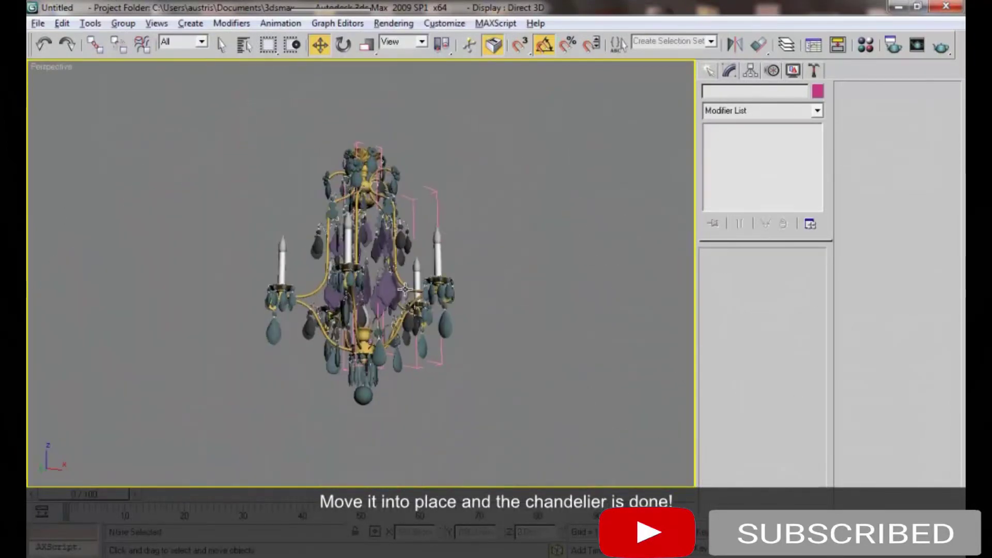
alt+middle_drag(393, 299, 453, 298)
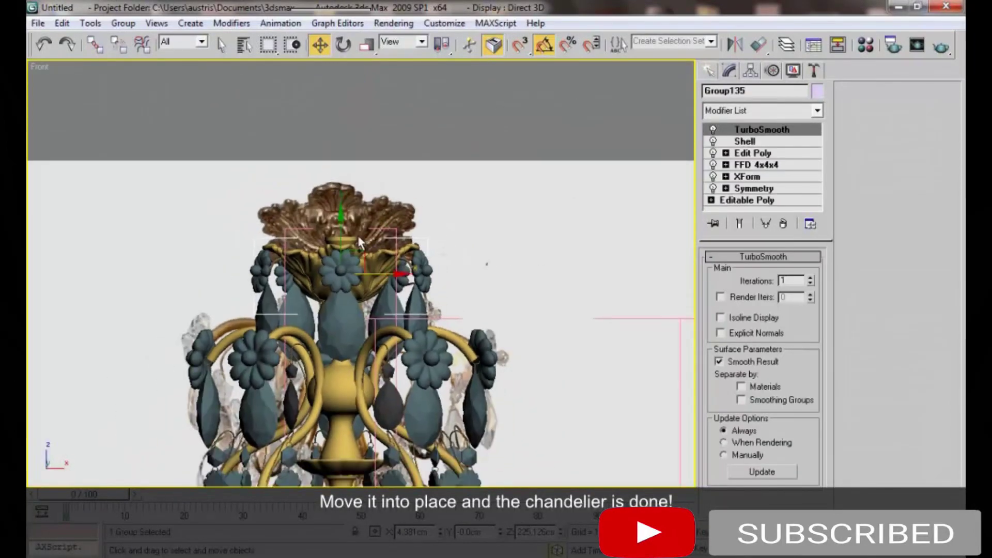
drag(358, 235, 340, 186)
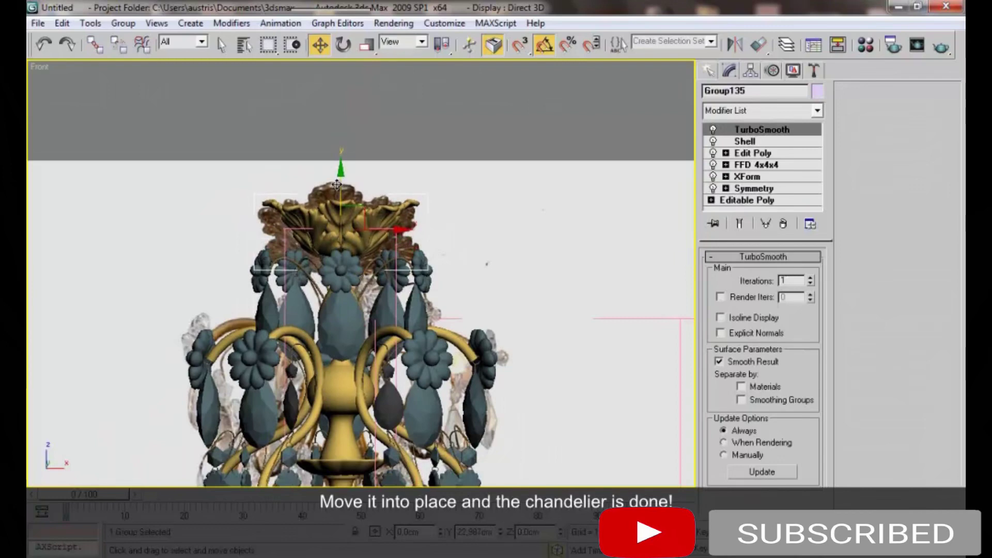
mouse_move(340, 186)
mouse_down()
mouse_move(340, 177)
mouse_move(348, 202)
mouse_up()
click(543, 206)
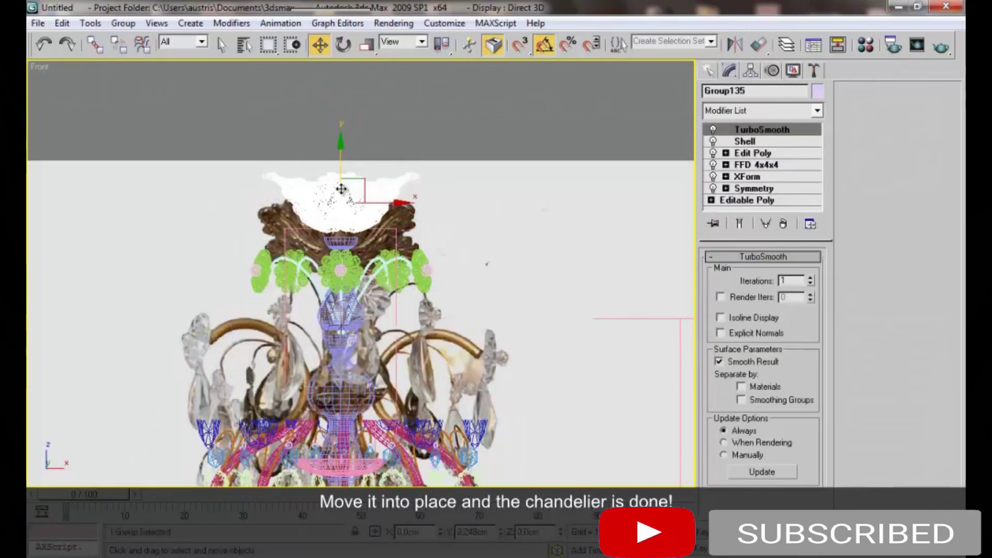
key(r)
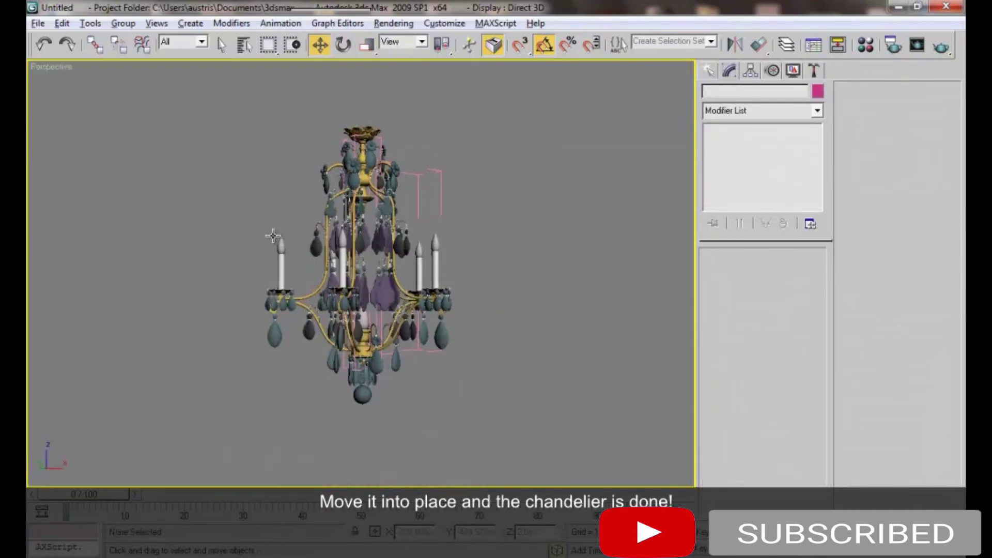
Select the whole chandelier, close the open group, and orbit around the finished model
key(ctrl+a)
click(123, 23)
click(144, 95)
click(479, 268)
mouse_move(479, 268)
alt+middle_down()
mouse_move(322, 252)
mouse_move(357, 281)
mouse_move(576, 277)
mouse_move(567, 281)
alt+middle_up()
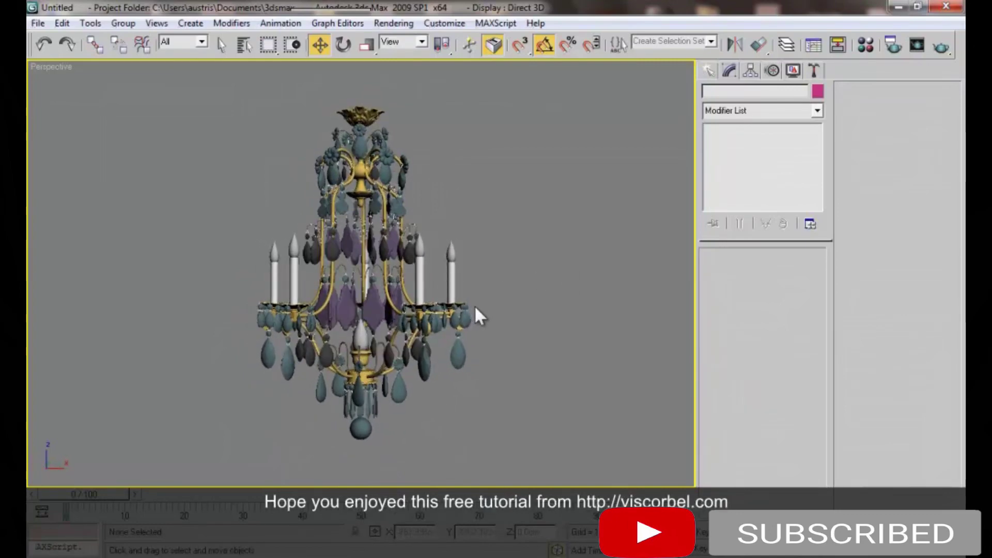